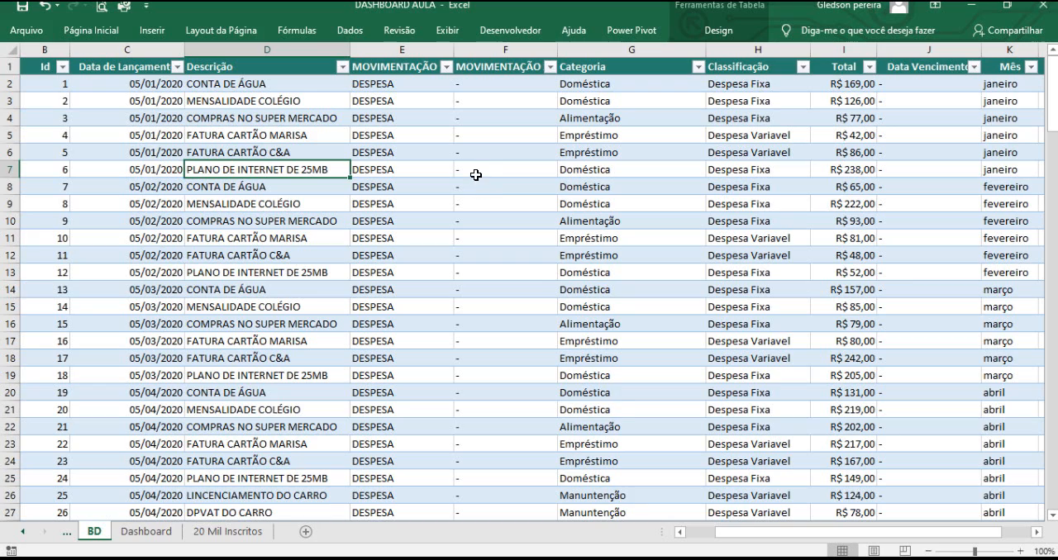
Browse the BD table's expense records and columns.
scroll(474, 172, up, 2)
click(459, 138)
click(505, 118)
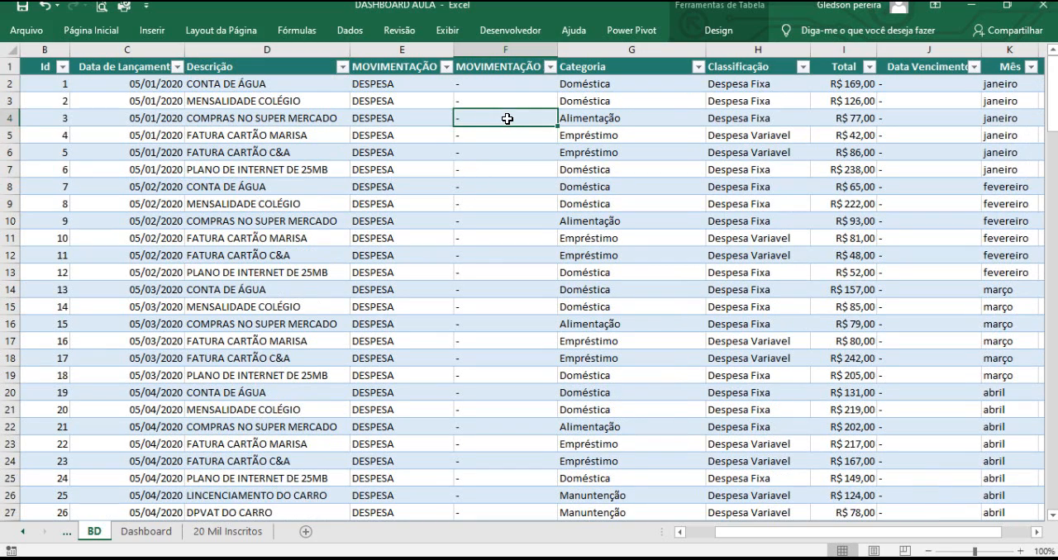
scroll(460, 130, down, 4)
scroll(471, 179, down, 3)
scroll(471, 178, up, 6)
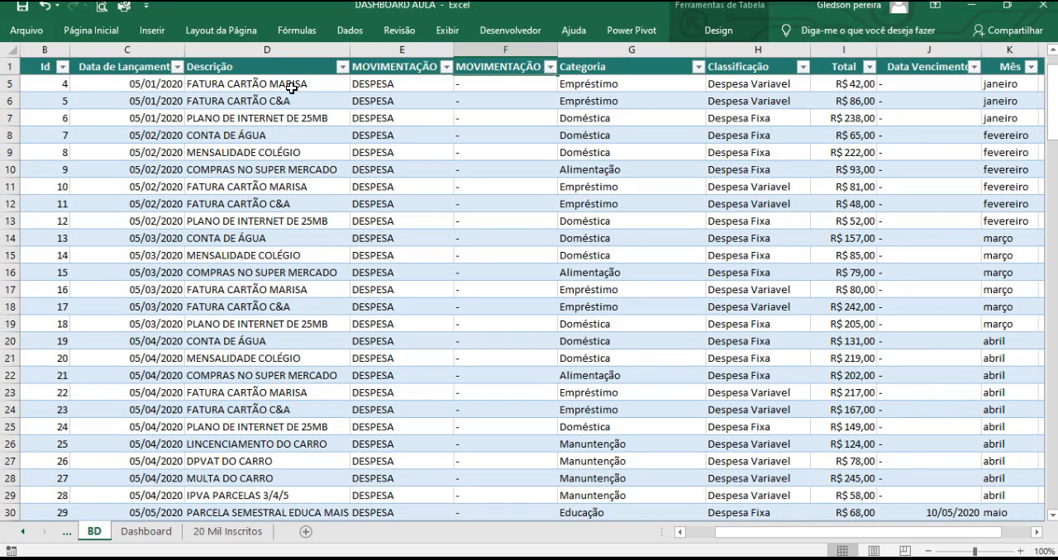
click(261, 48)
click(390, 48)
click(549, 101)
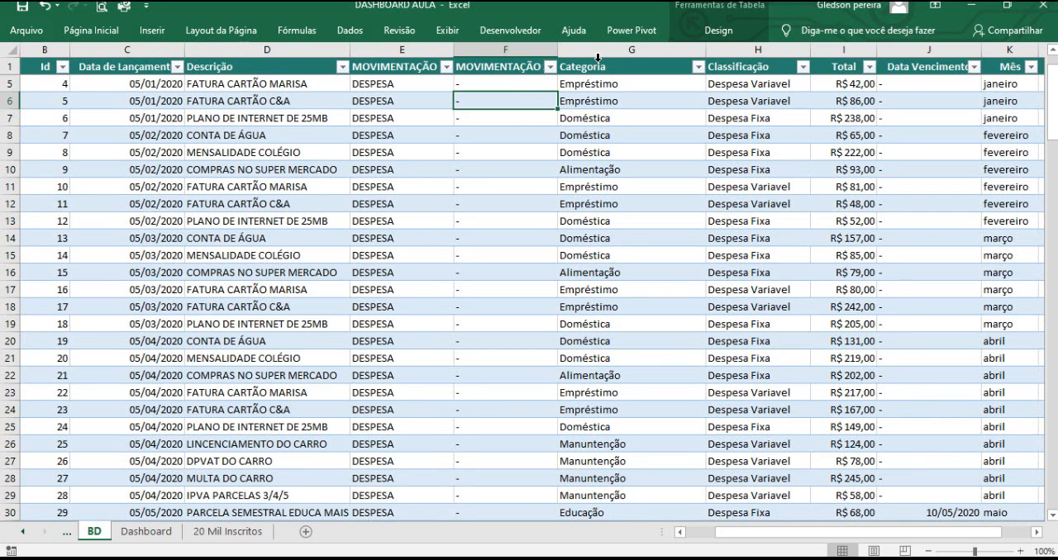
key(ctrl+a)
click(596, 81)
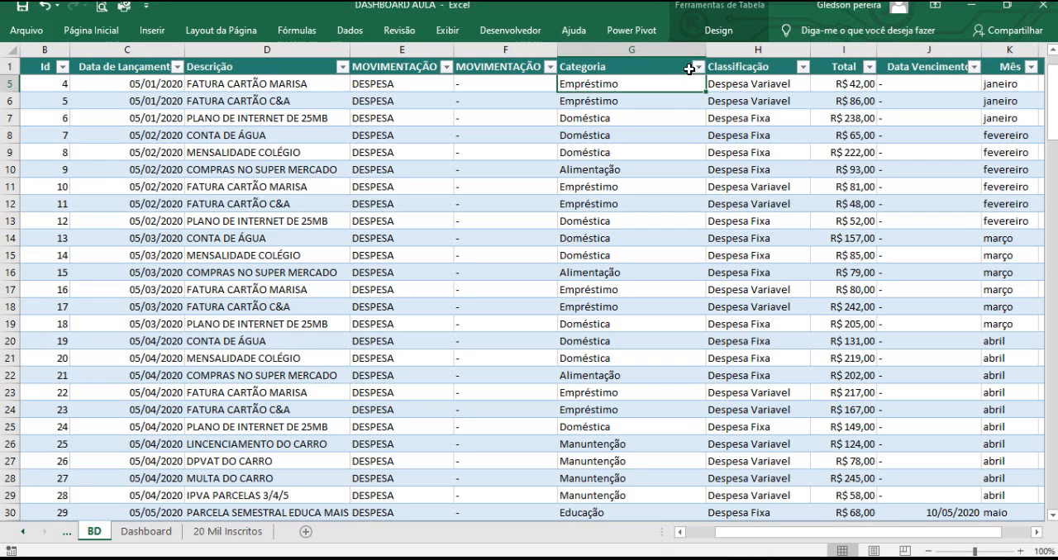
Inspect the Categoria and Classificação filter options without changing them.
click(699, 66)
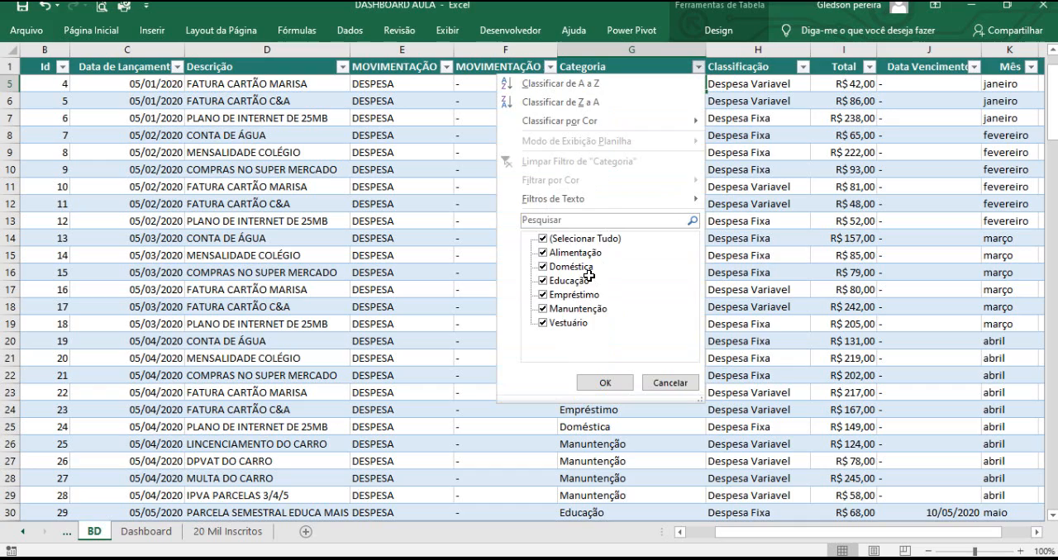
key(Escape)
click(698, 67)
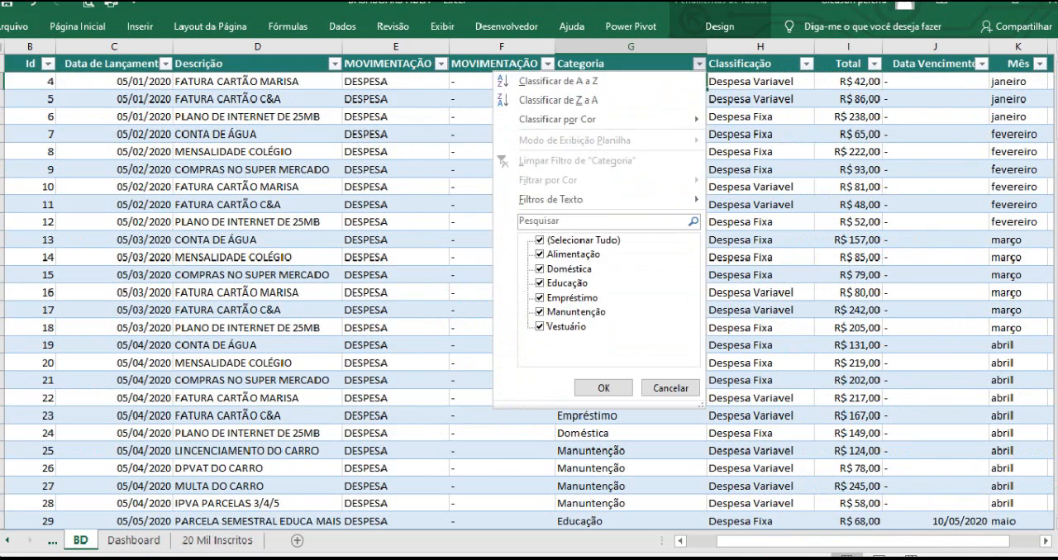
click(765, 185)
click(802, 67)
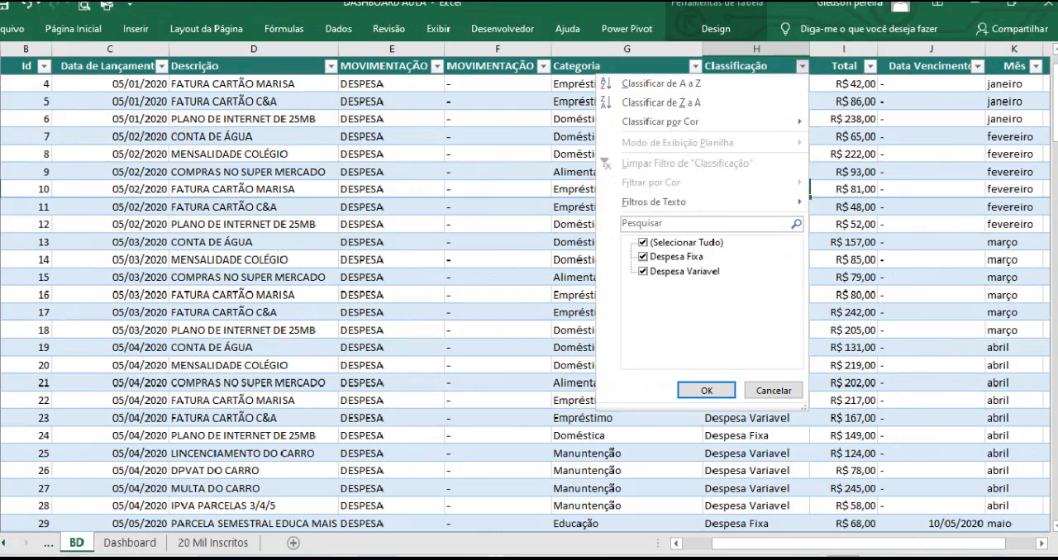
click(914, 293)
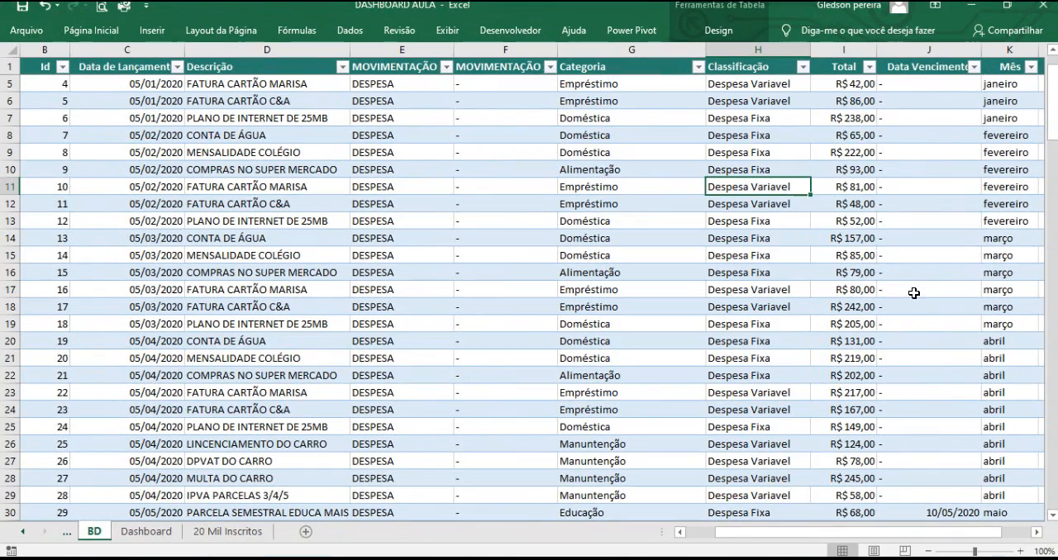
Scroll across the table to review its remaining columns and records.
click(1036, 532)
click(1038, 534)
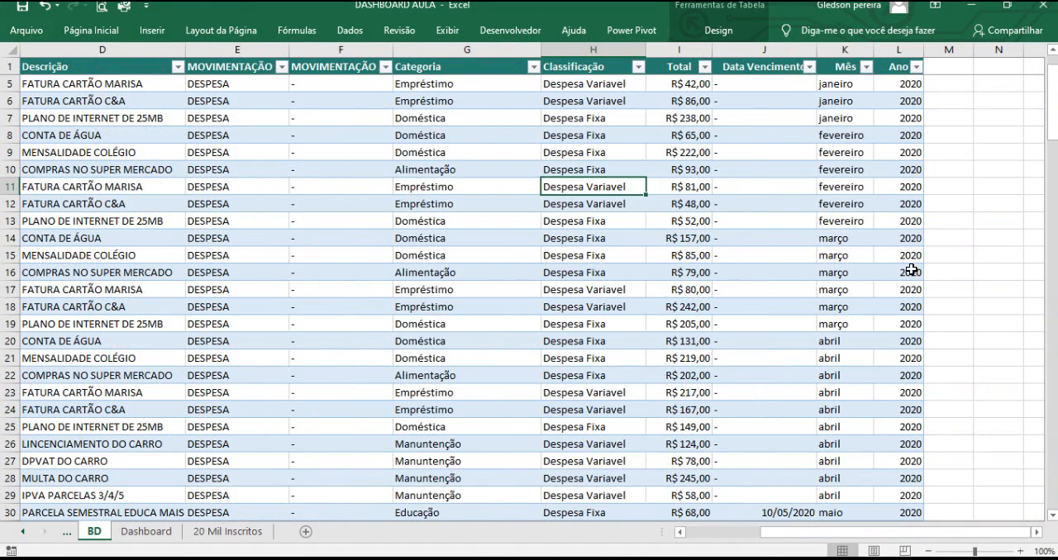
drag(818, 533, 652, 496)
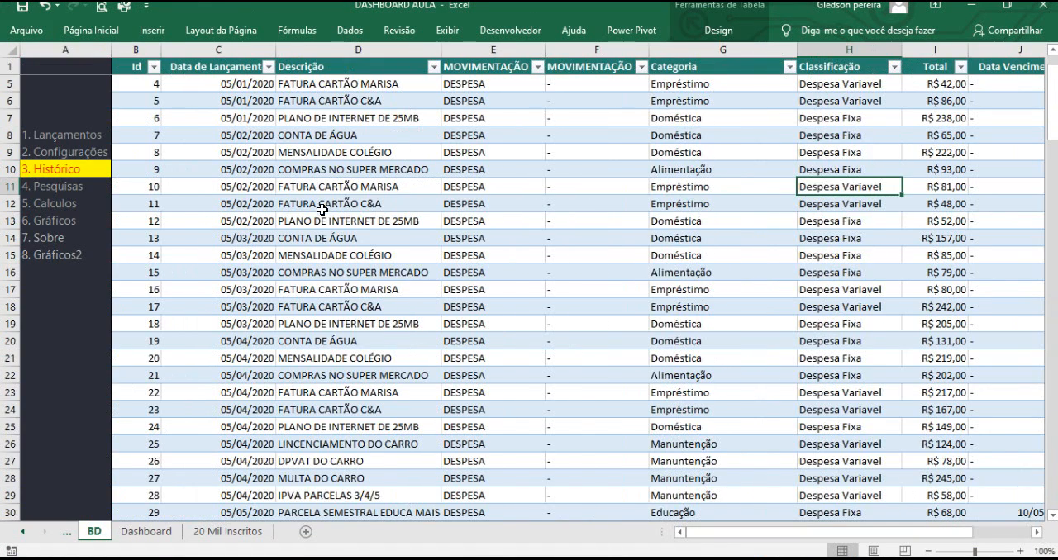
click(324, 208)
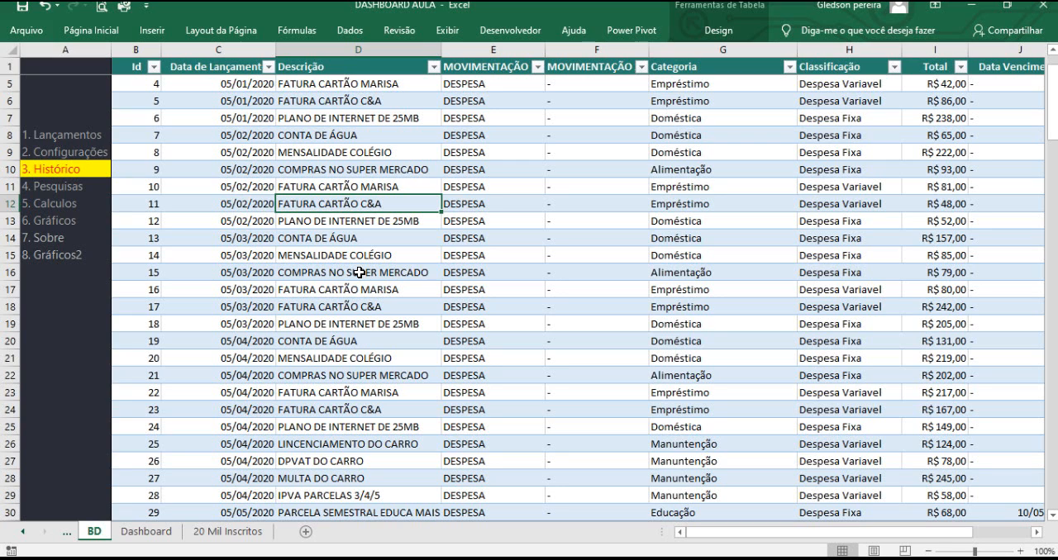
click(452, 290)
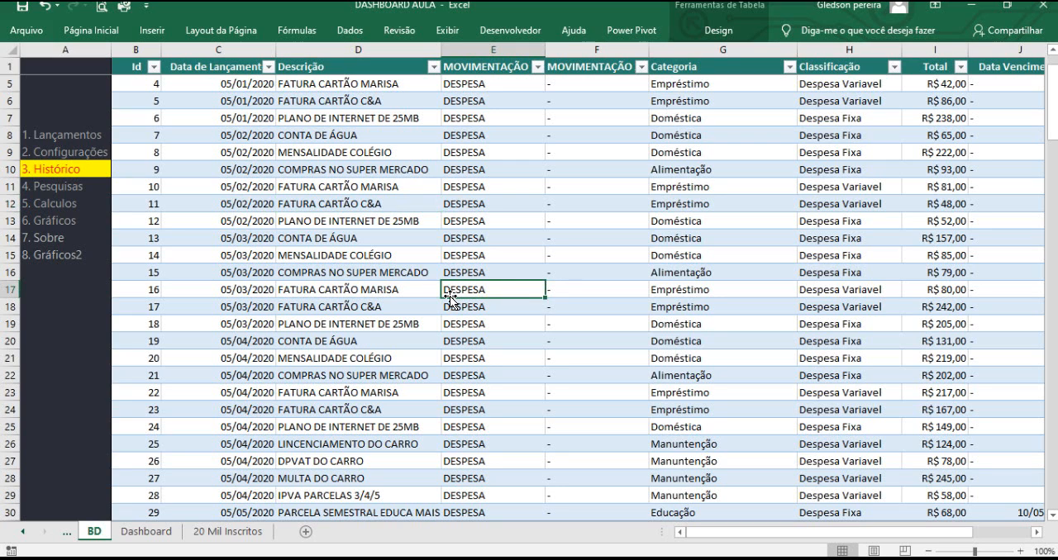
click(319, 375)
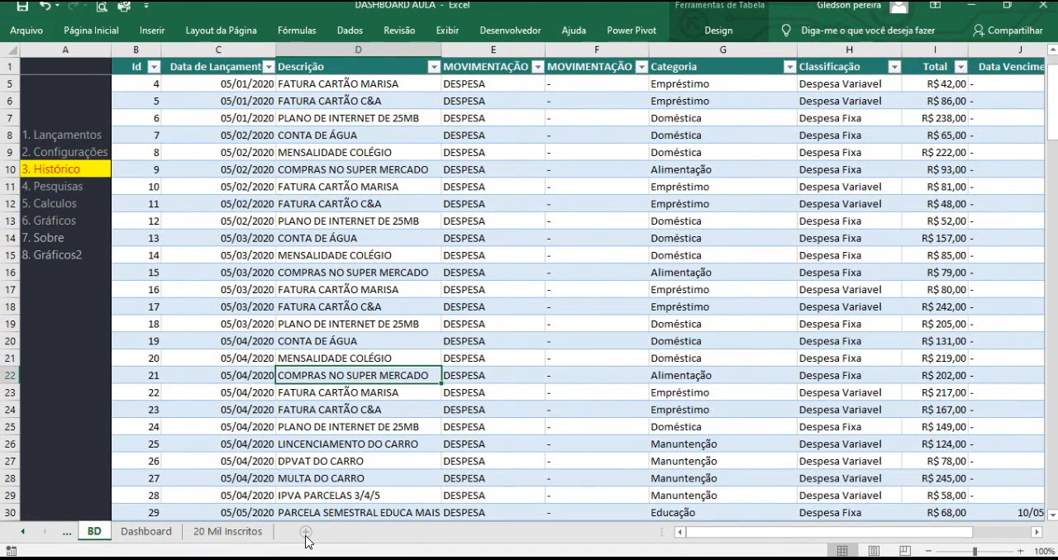
Add a new worksheet and return to the BD sheet.
click(305, 533)
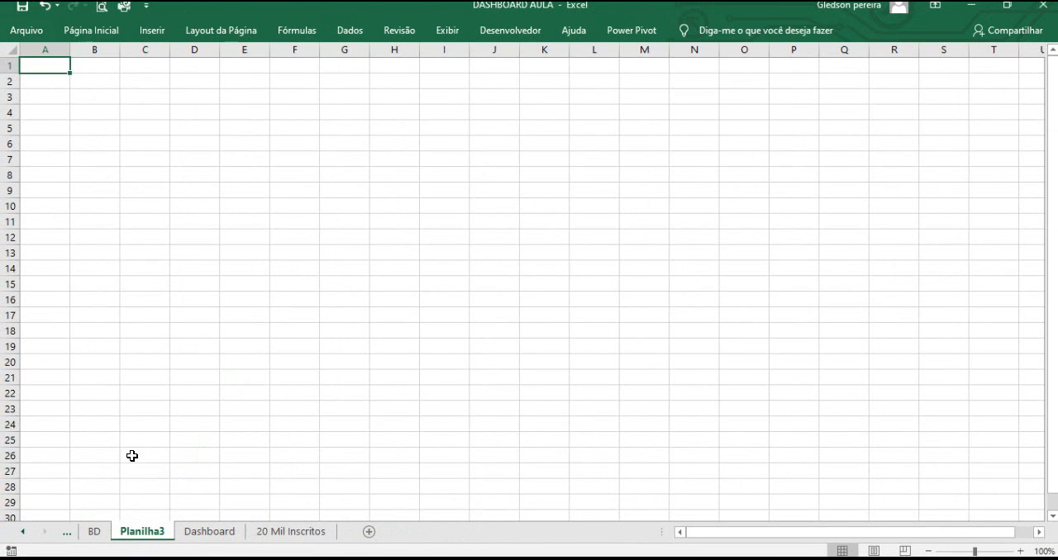
click(113, 334)
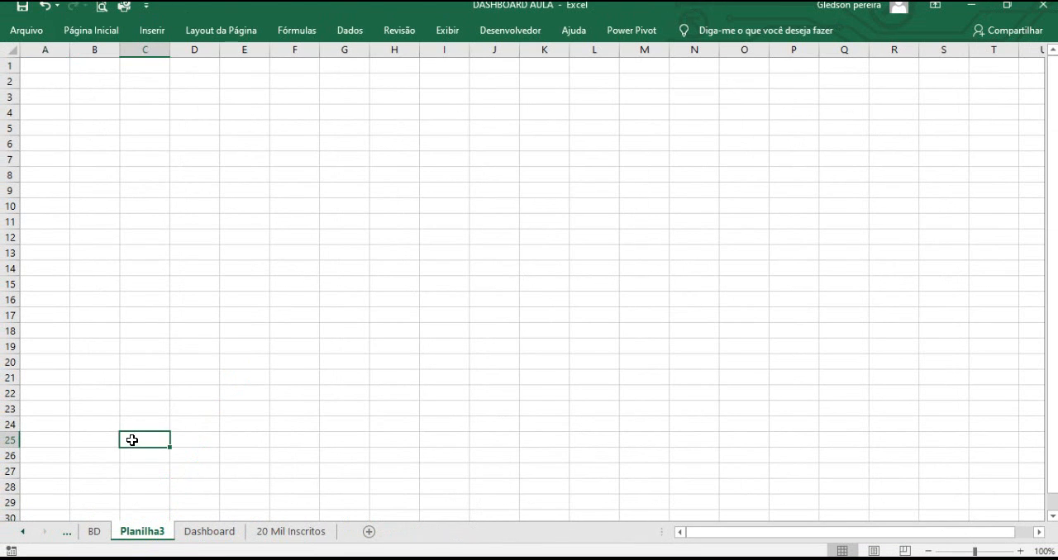
click(94, 531)
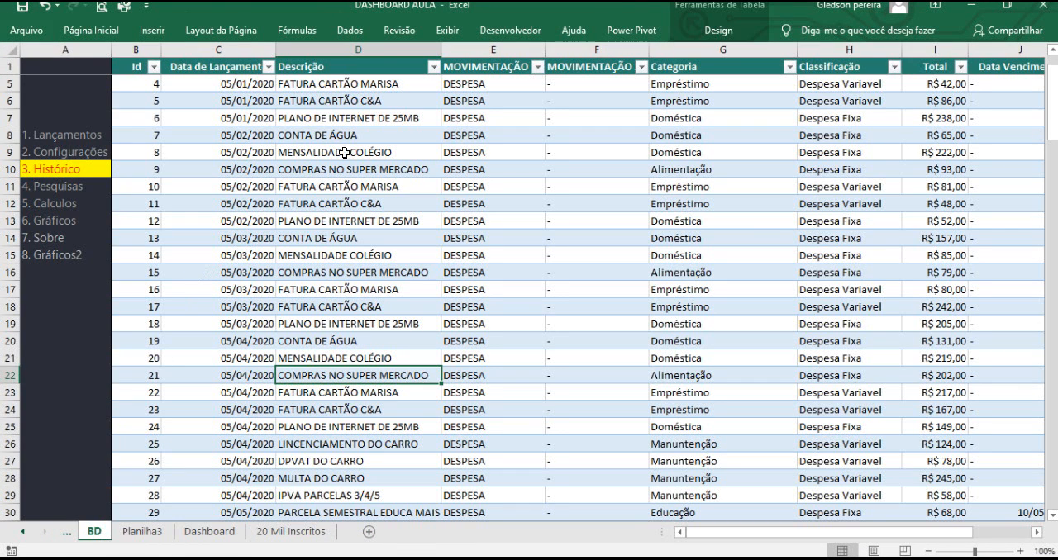
Start creating a pivot table from the data table, keeping Tabela2 as the source.
click(339, 86)
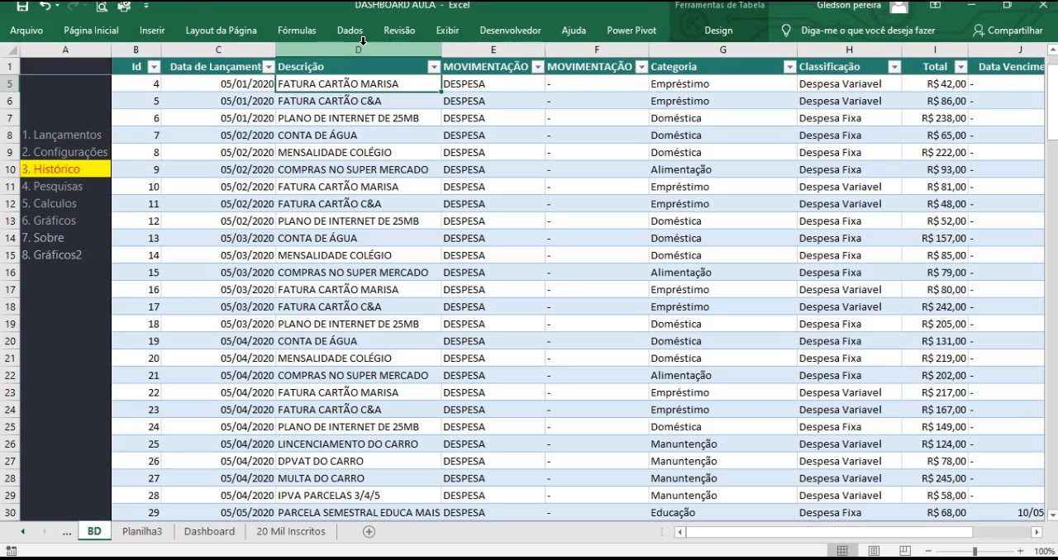
click(151, 33)
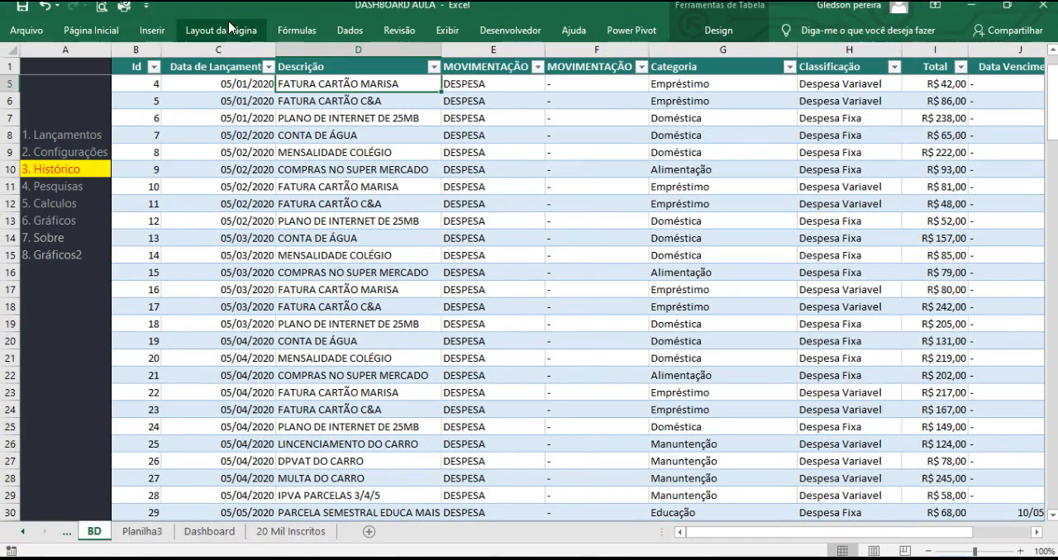
click(151, 30)
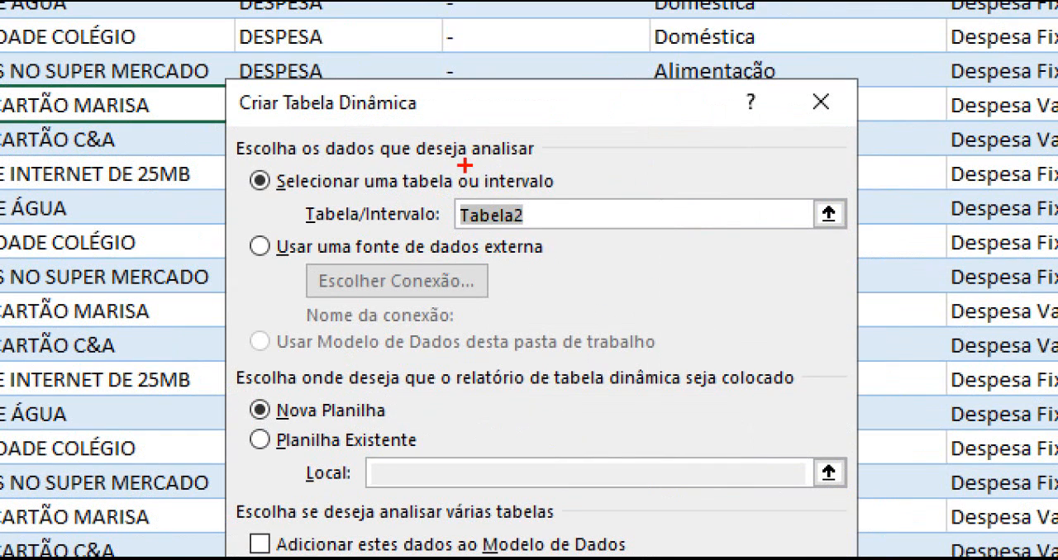
drag(548, 214, 657, 159)
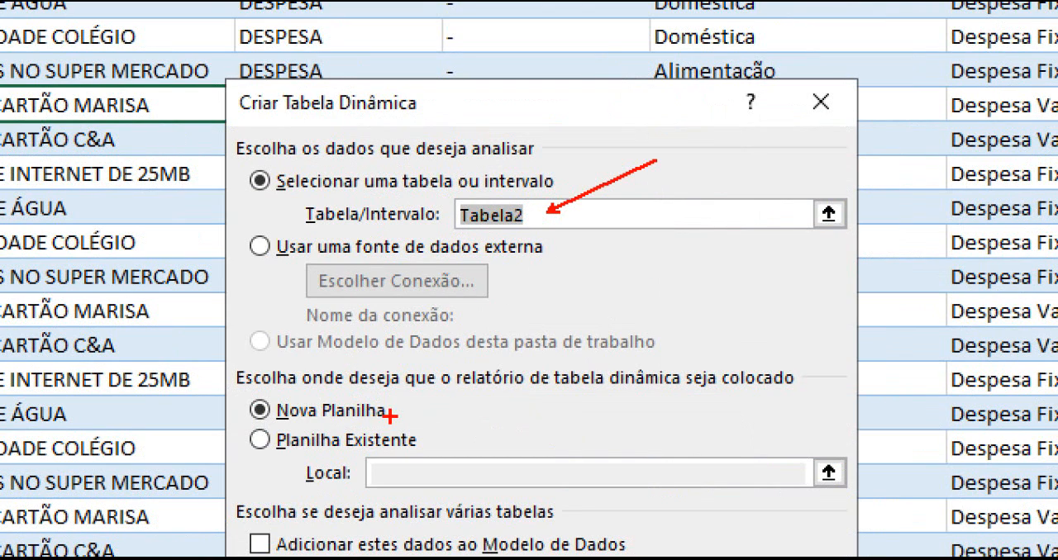
drag(394, 410, 477, 362)
mouse_move(238, 395)
mouse_down()
mouse_move(394, 428)
mouse_move(570, 447)
mouse_up()
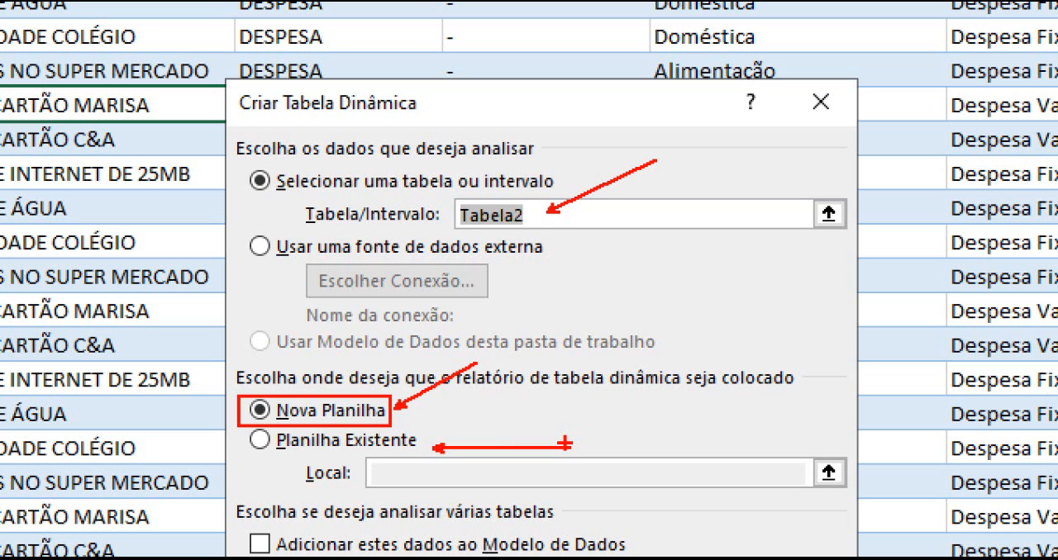
drag(258, 453, 240, 498)
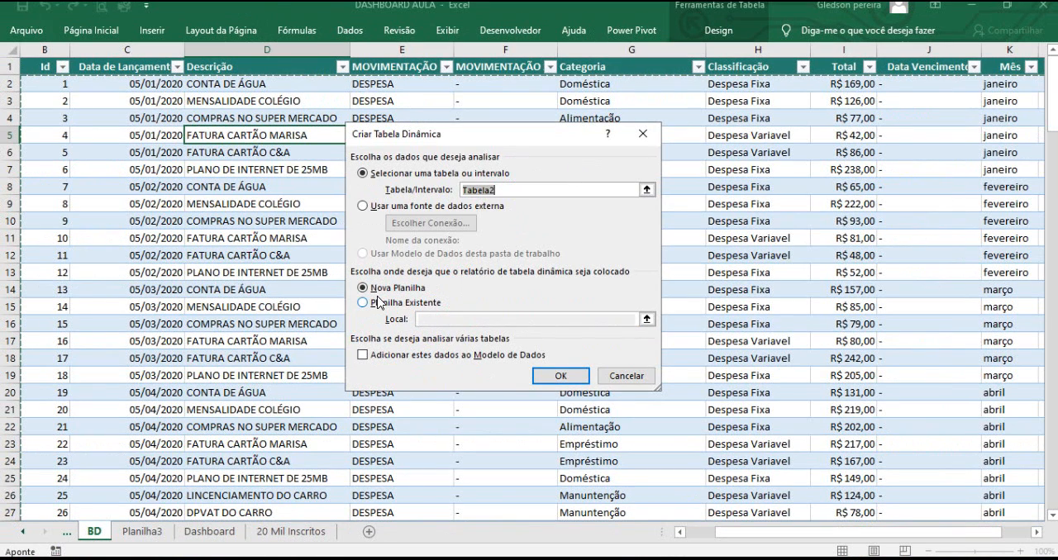
Place the pivot table on the existing Planilha3 sheet at cell A1 and confirm.
click(364, 304)
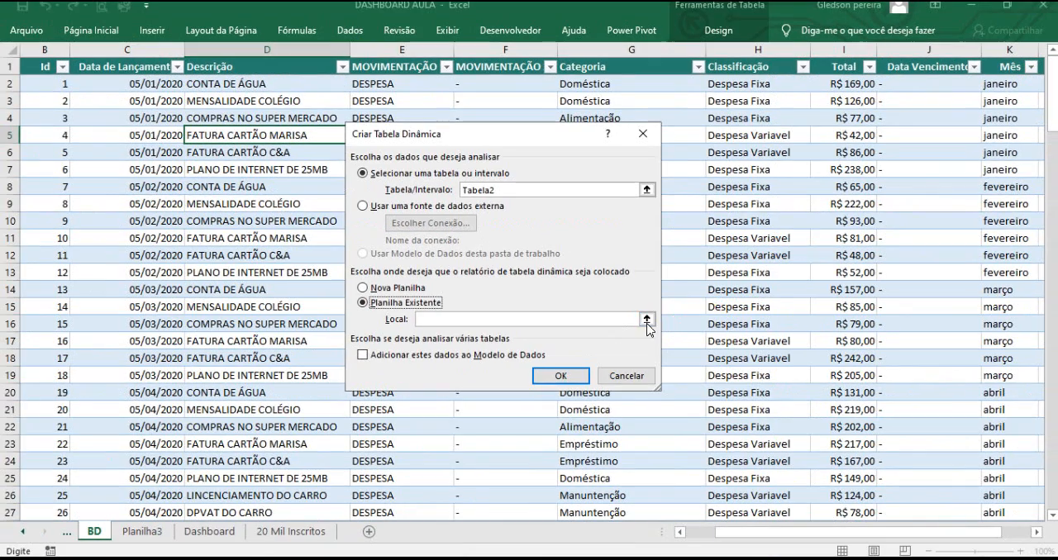
click(647, 320)
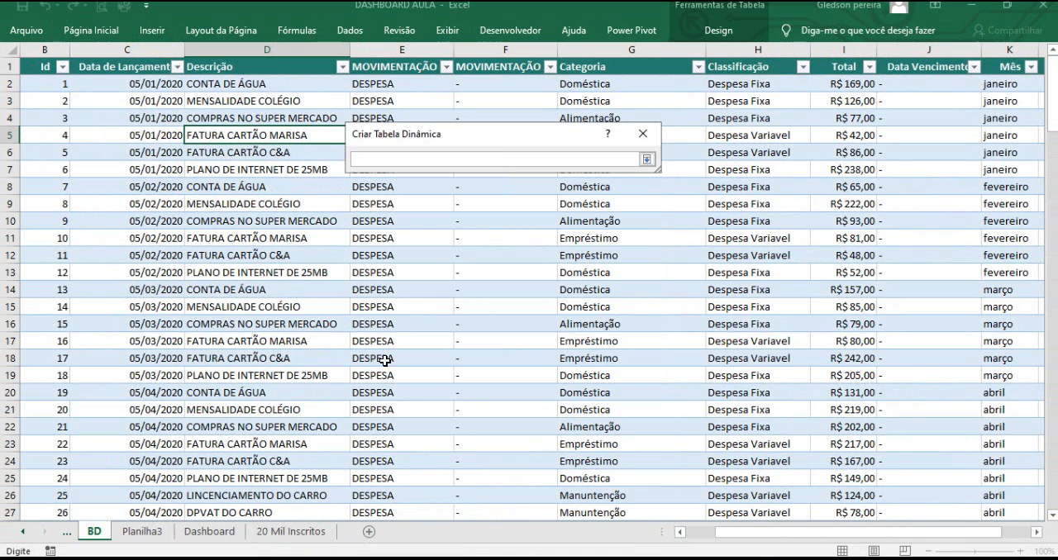
click(142, 532)
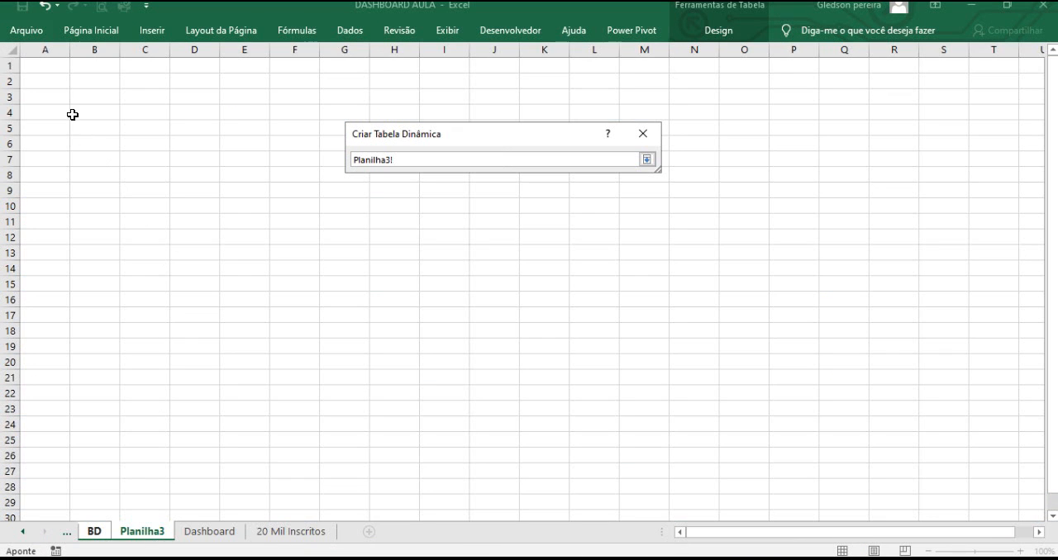
click(47, 71)
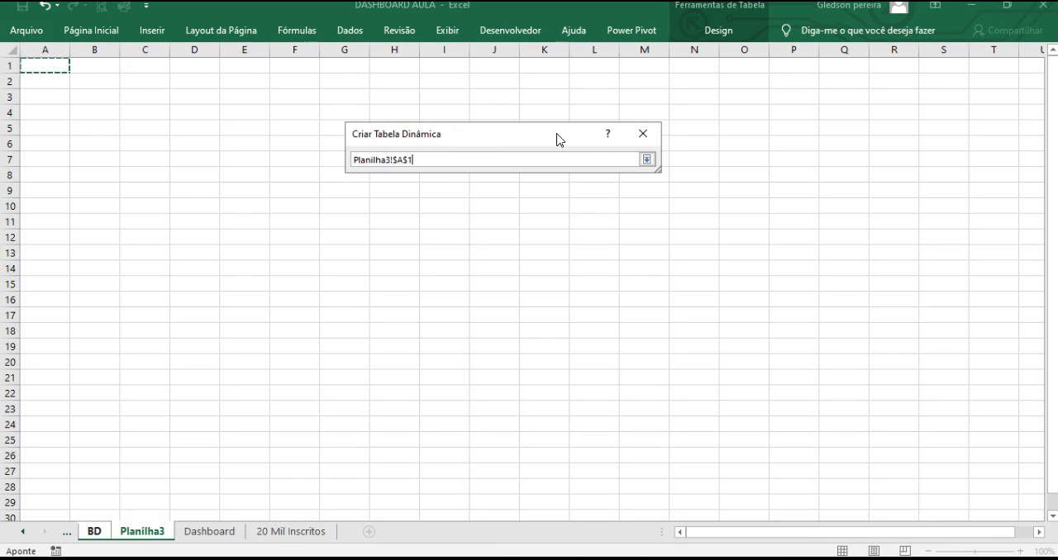
click(646, 161)
click(570, 376)
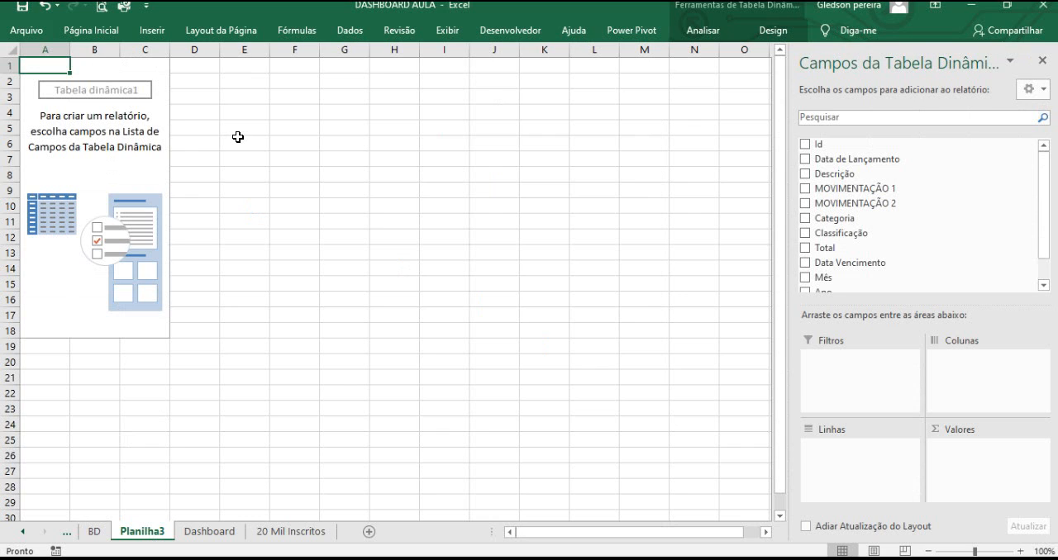
Close the pivot table field list.
drag(1043, 216, 1044, 206)
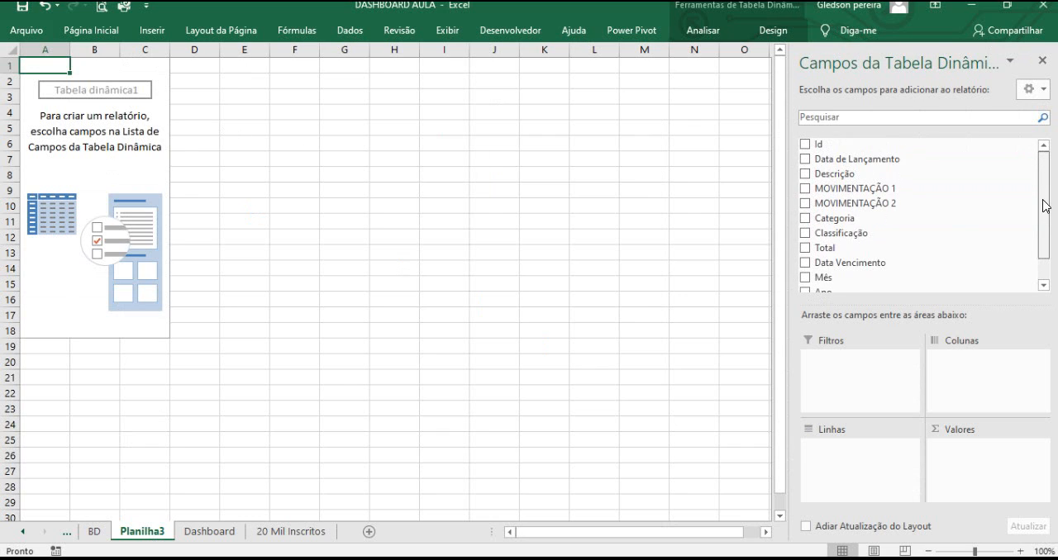
click(1042, 60)
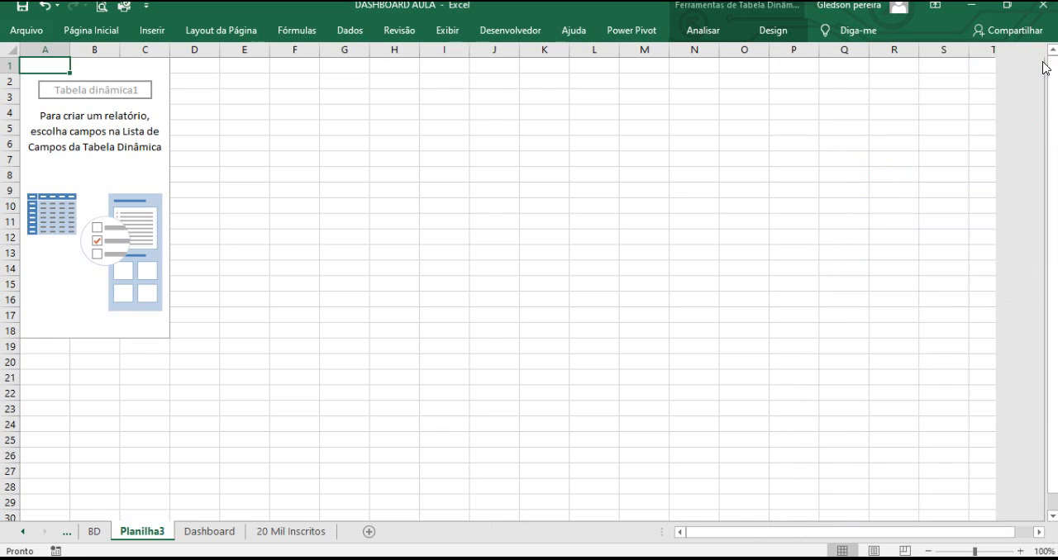
click(299, 162)
click(481, 132)
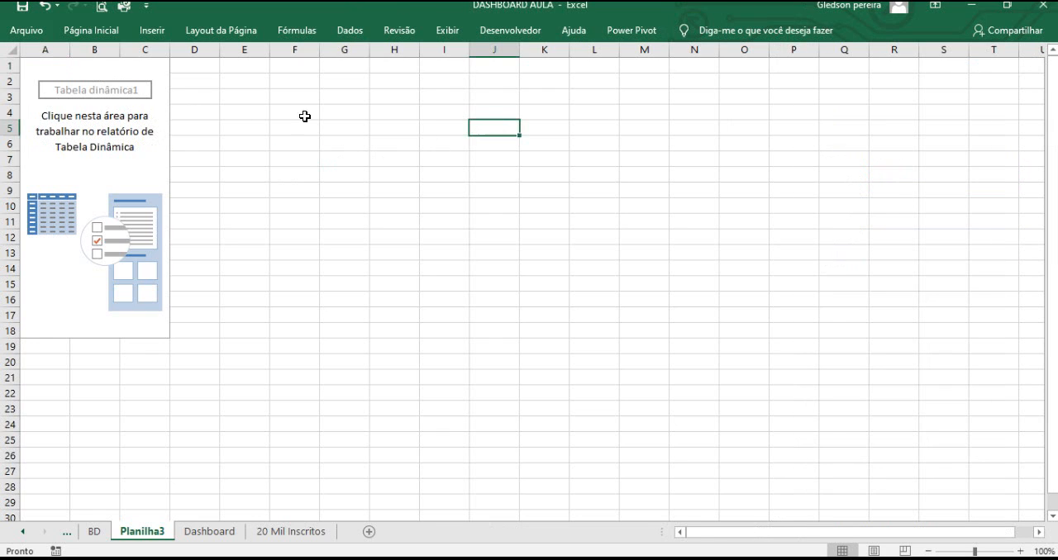
Reopen the pivot table field list from the pivot table's context menu.
click(38, 60)
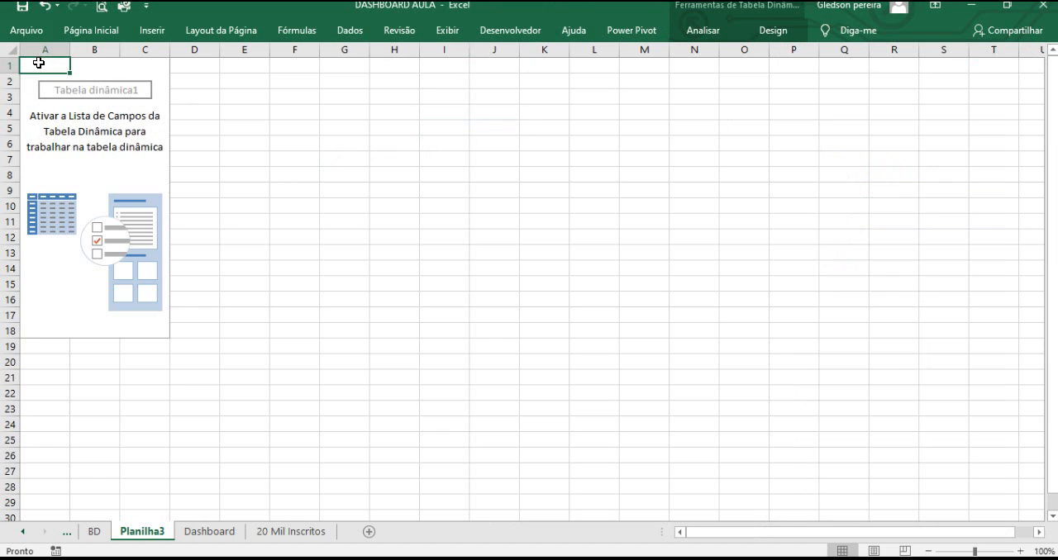
right_click(39, 62)
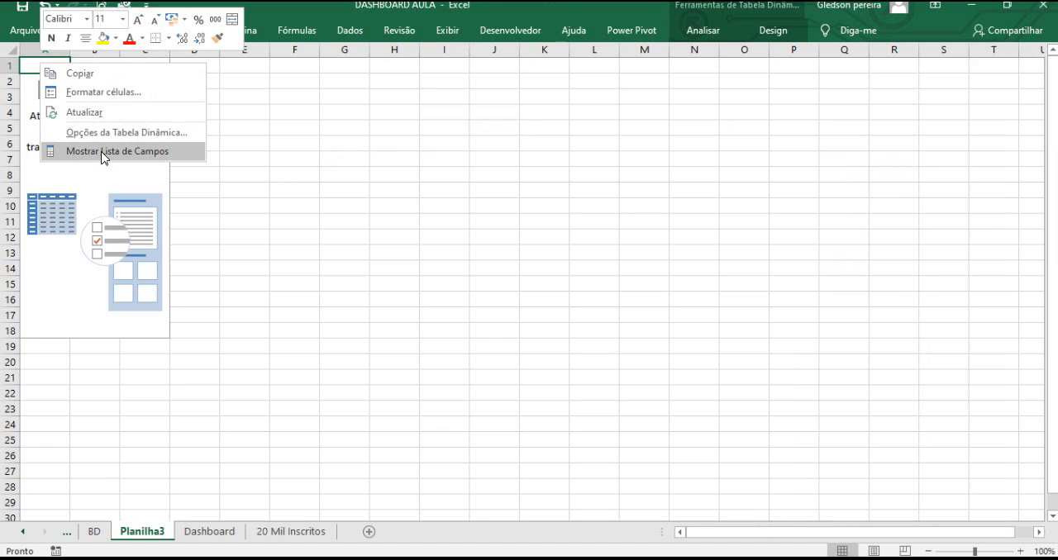
key(ctrl+1)
click(250, 160)
drag(259, 154, 423, 97)
key(Escape)
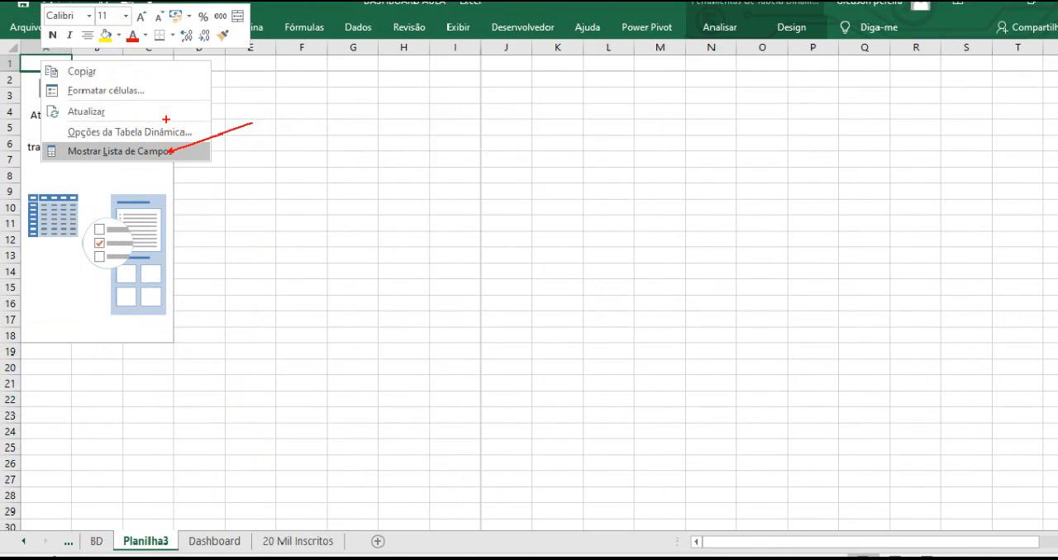
right_click(43, 71)
click(98, 165)
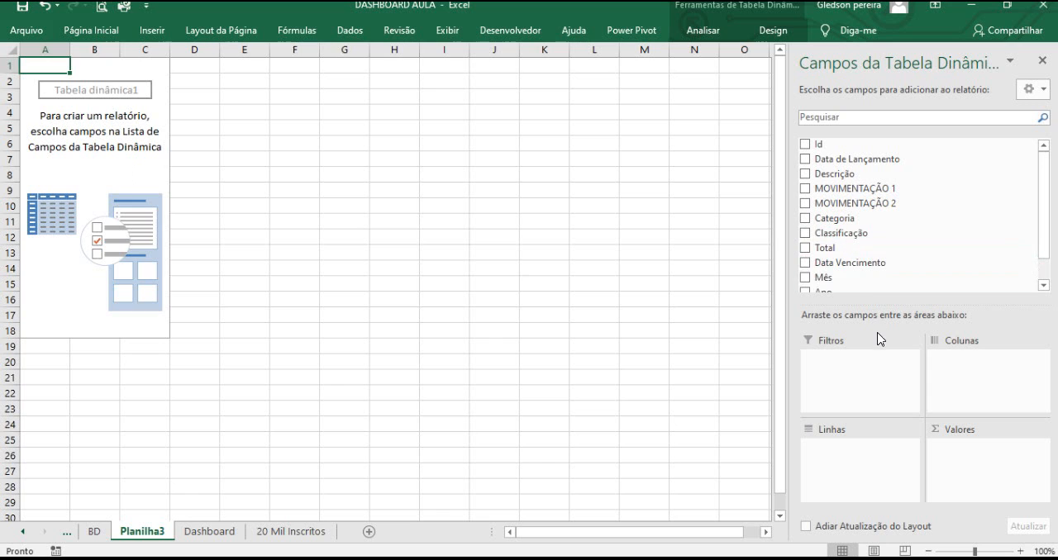
drag(1045, 227, 1044, 261)
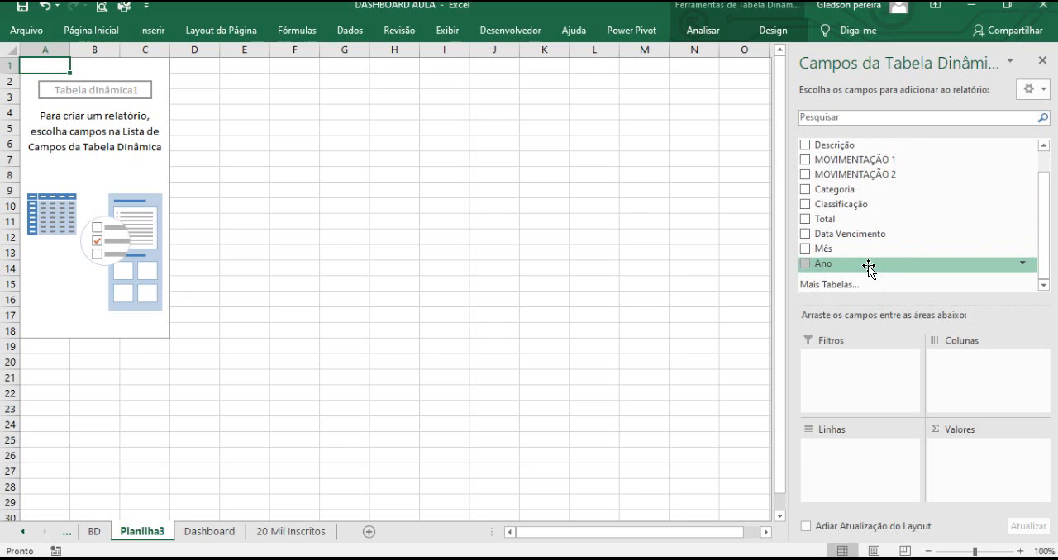
Add Ano to the pivot table's columns and Total to its values.
drag(865, 265, 963, 371)
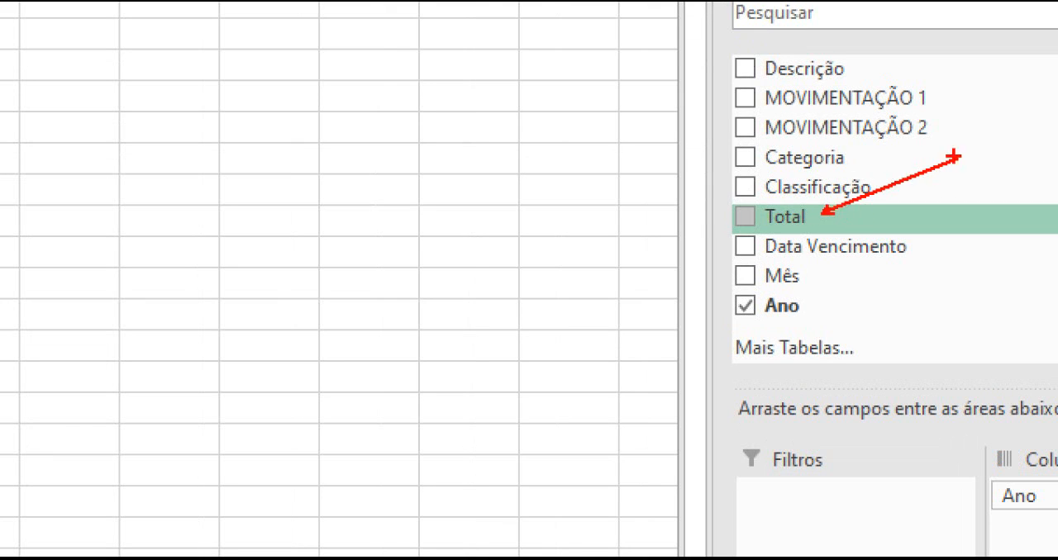
drag(806, 219, 1008, 558)
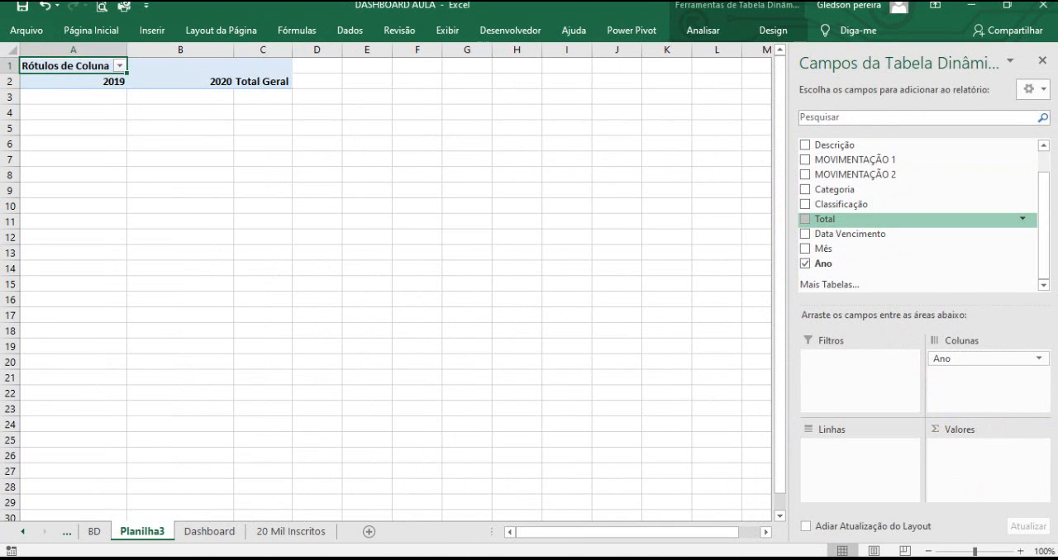
drag(975, 392, 969, 454)
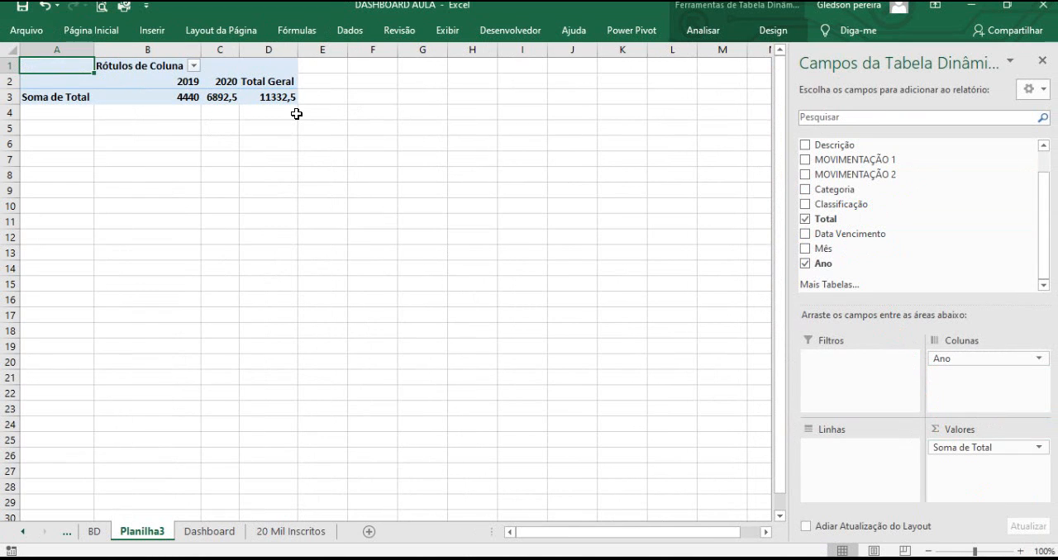
Format the pivot table's total values as Moeda currency with 2 decimal places.
drag(181, 97, 281, 99)
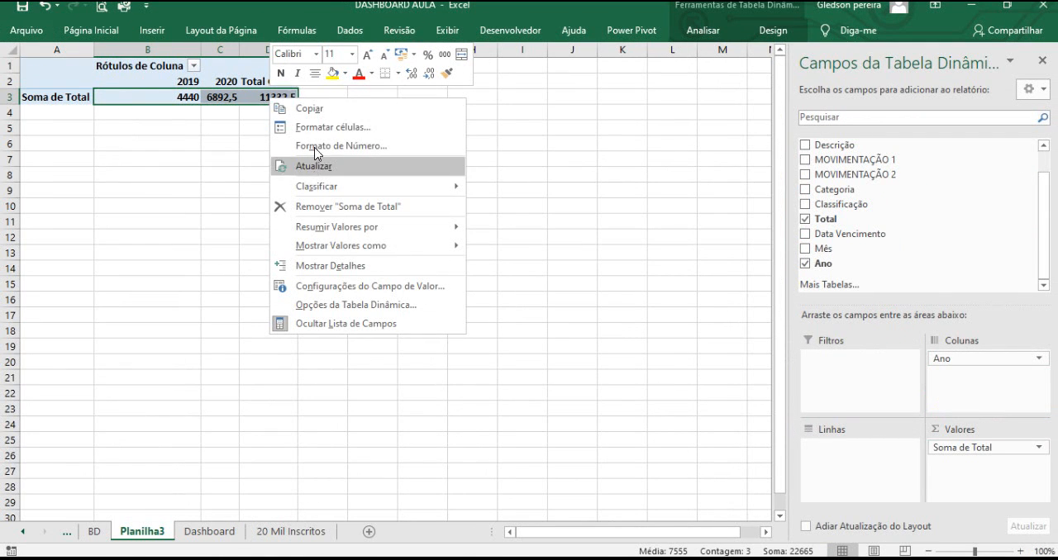
click(332, 130)
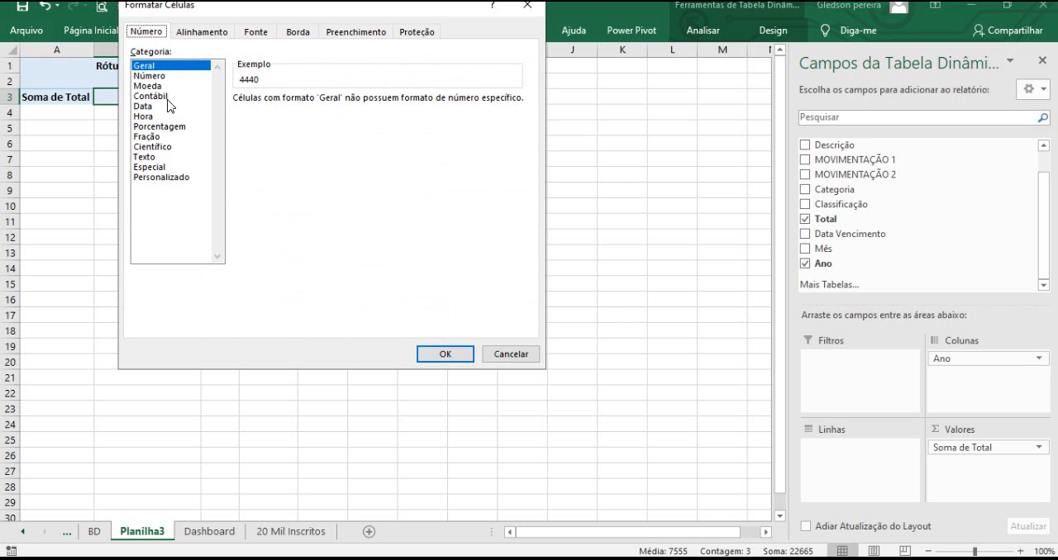
click(150, 86)
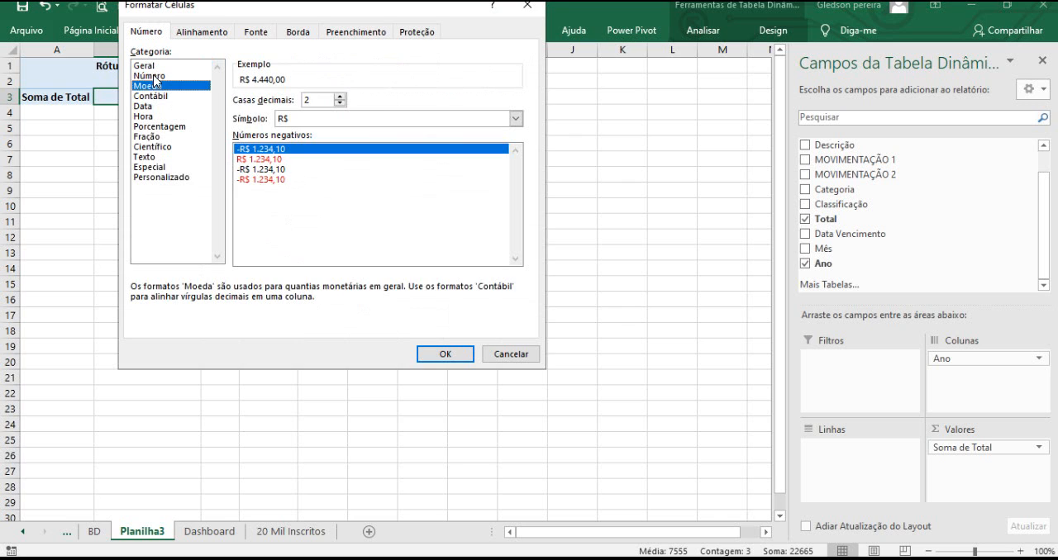
click(446, 354)
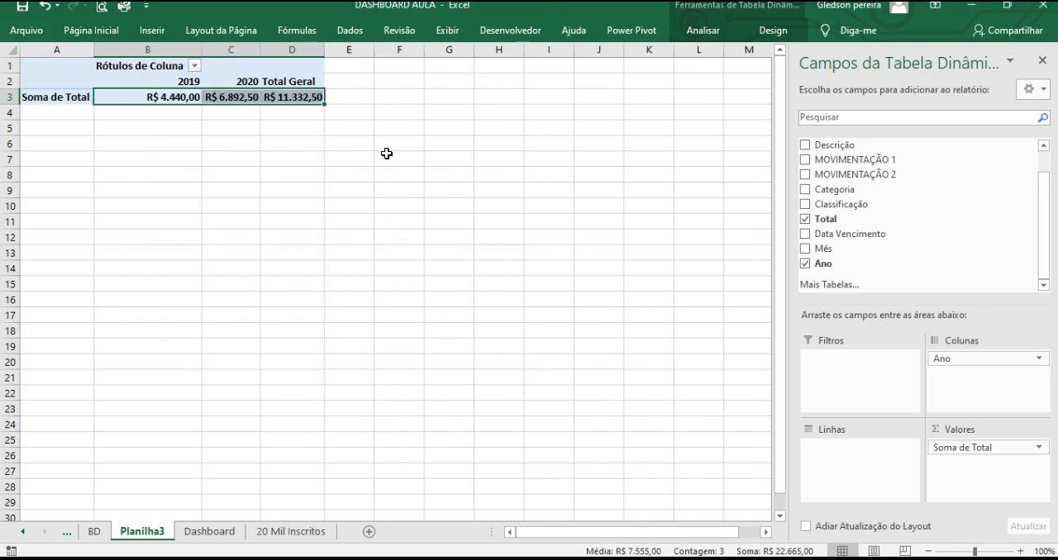
click(113, 34)
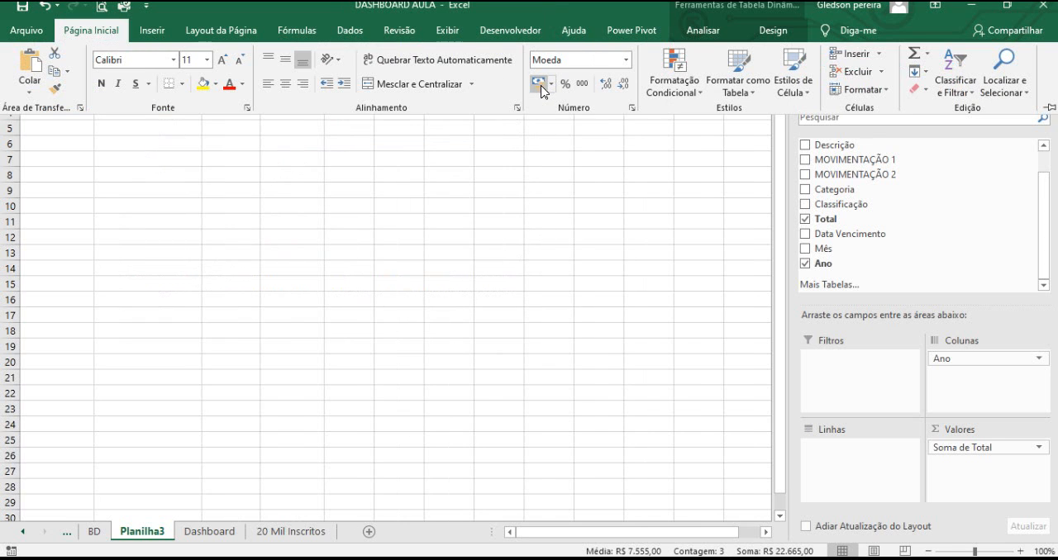
click(289, 212)
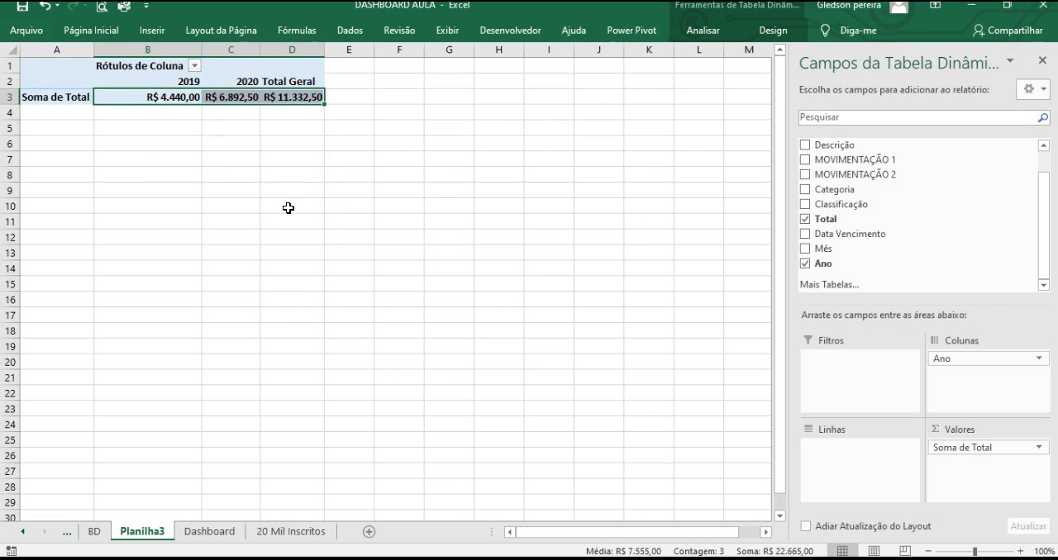
click(238, 187)
click(140, 68)
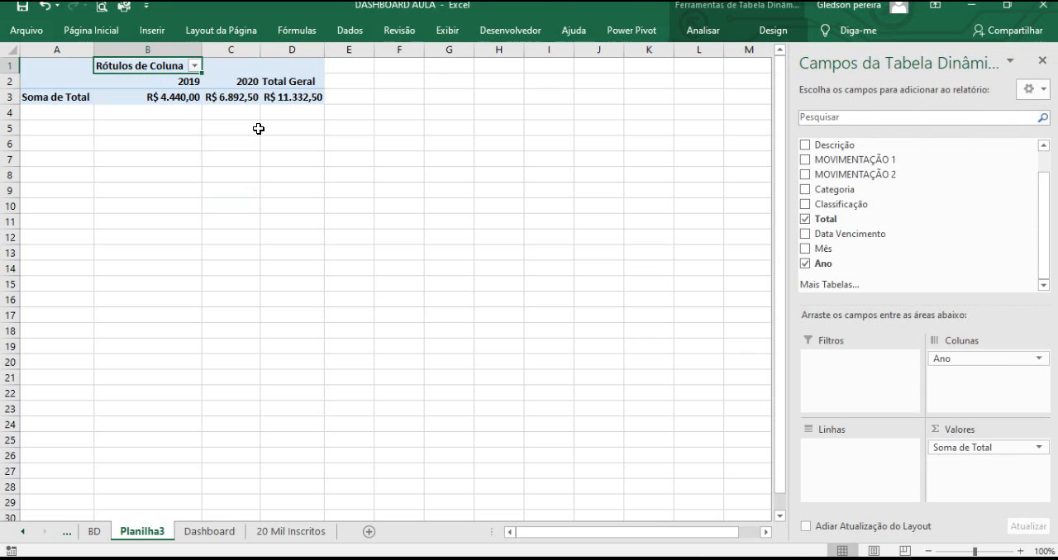
click(134, 111)
Copy the whole pivot table and paste a duplicate at cell A12.
drag(68, 66, 277, 95)
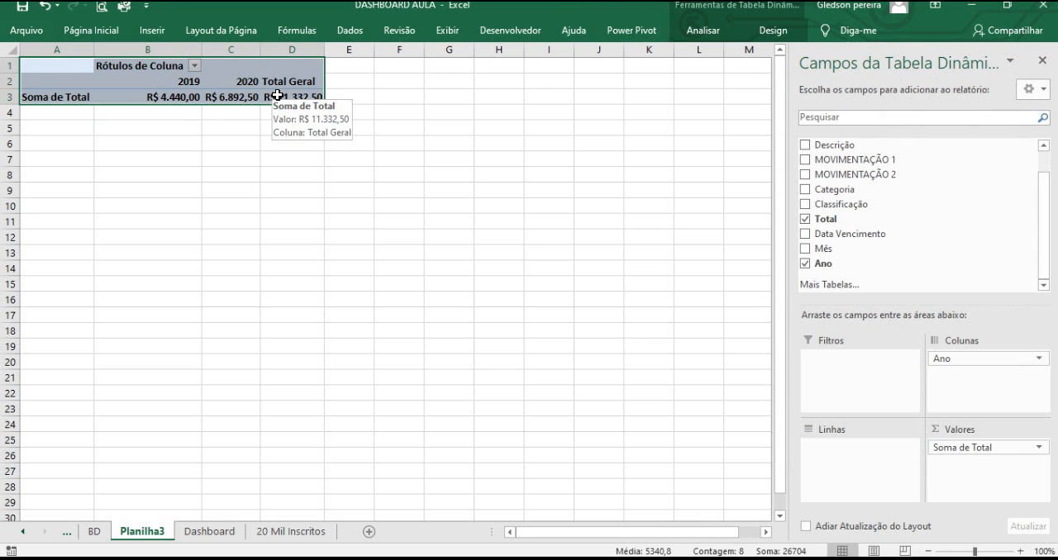
key(ctrl+c)
click(73, 235)
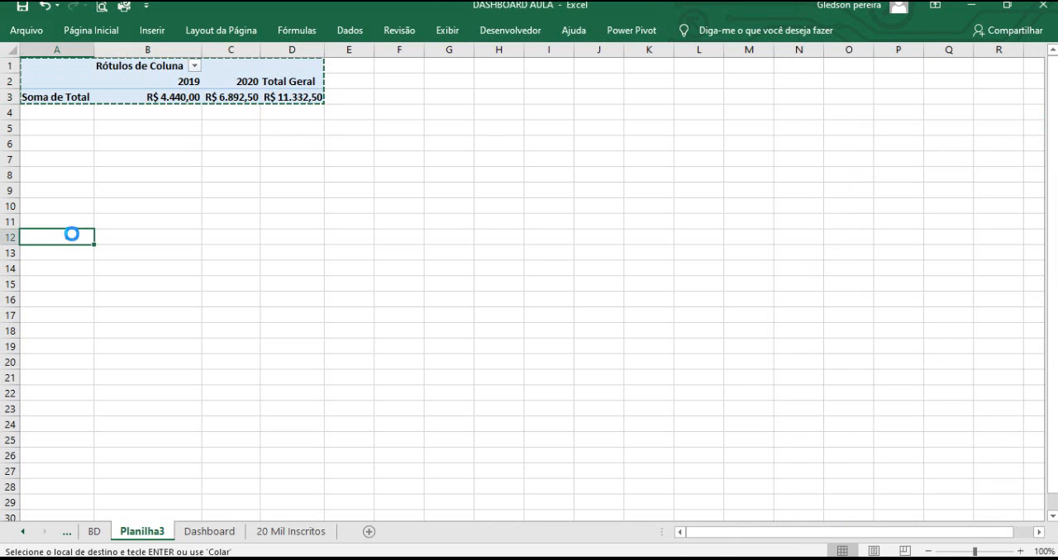
key(ctrl+v)
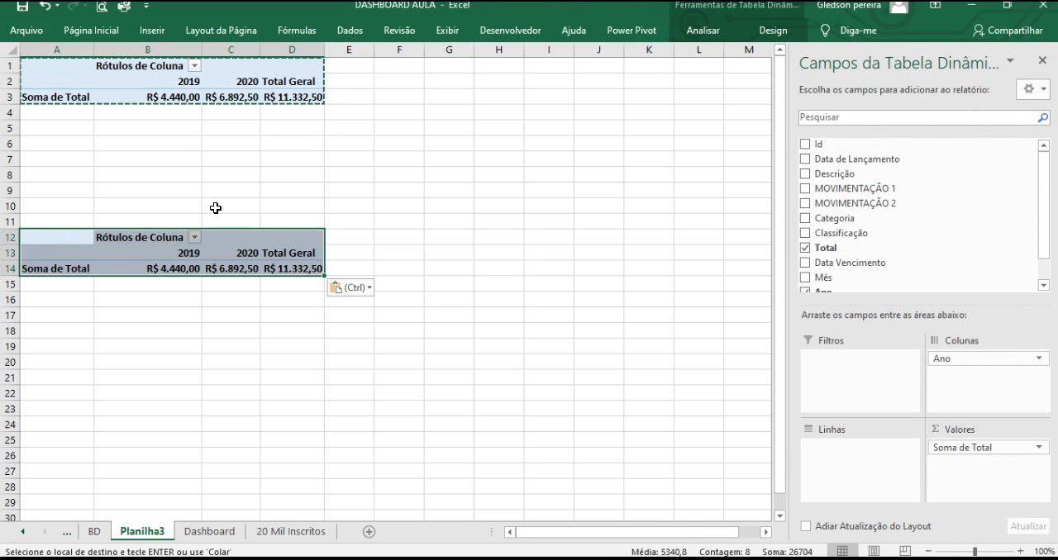
Remove the Ano field from the columns of the copied pivot table.
click(215, 208)
click(170, 237)
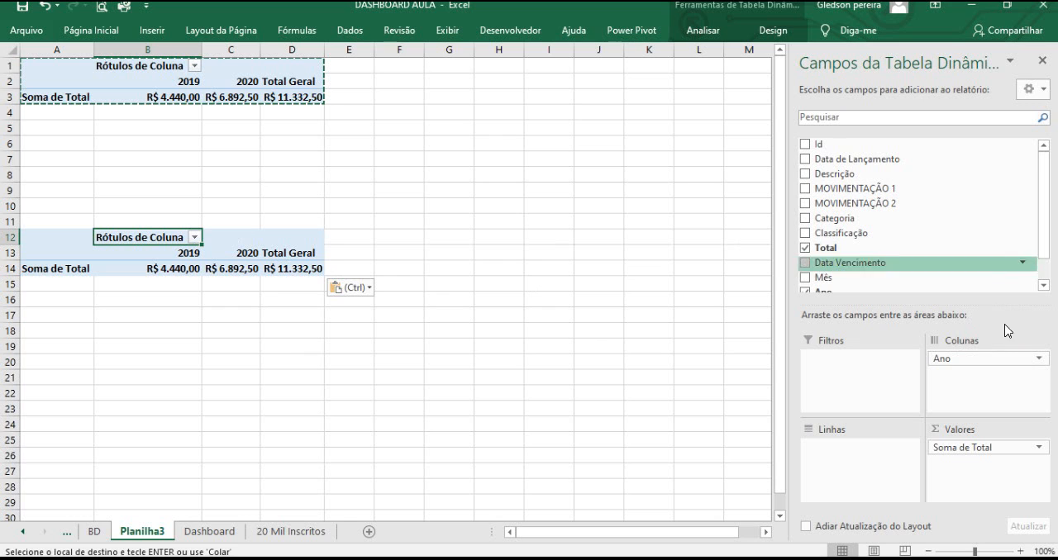
drag(978, 361, 661, 347)
Add the Mês field to the copied pivot table's rows.
drag(979, 244, 950, 245)
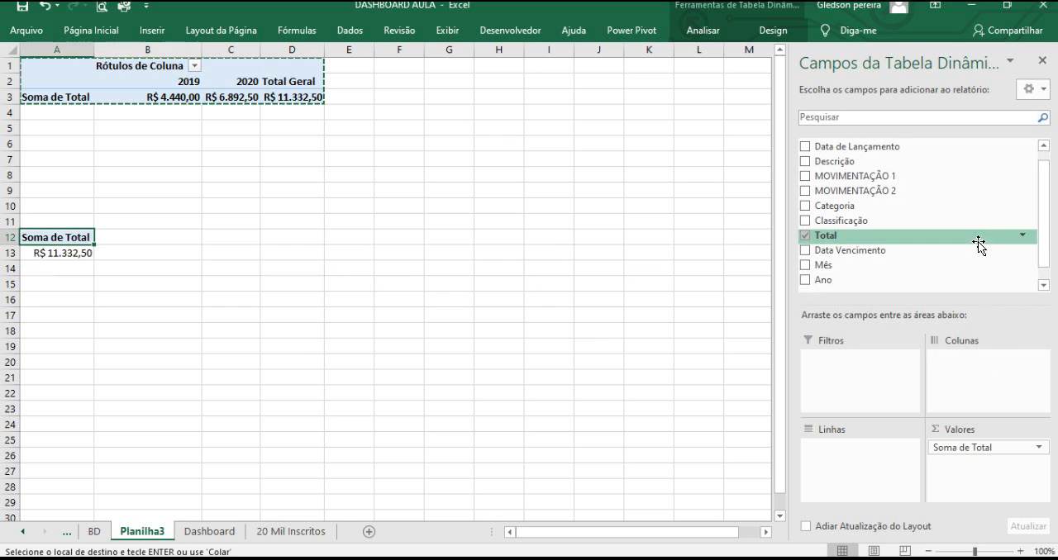
key(ctrl+1)
click(833, 265)
drag(835, 265, 942, 219)
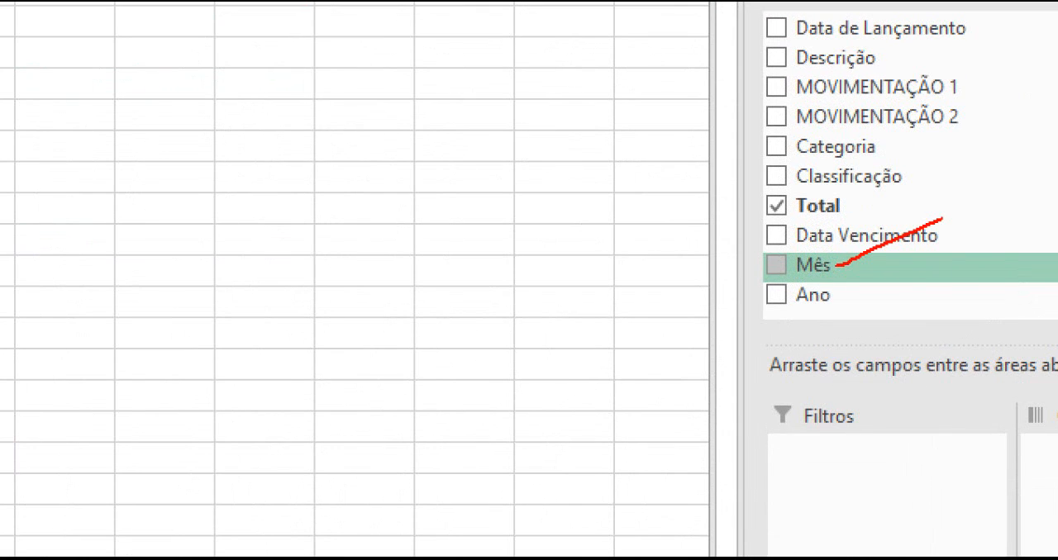
key(Escape)
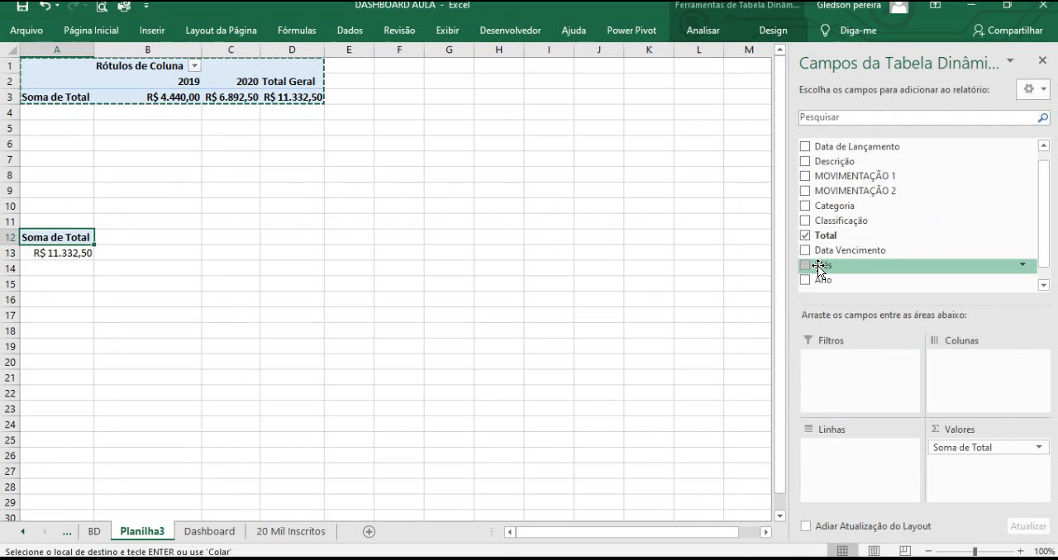
drag(823, 266, 956, 371)
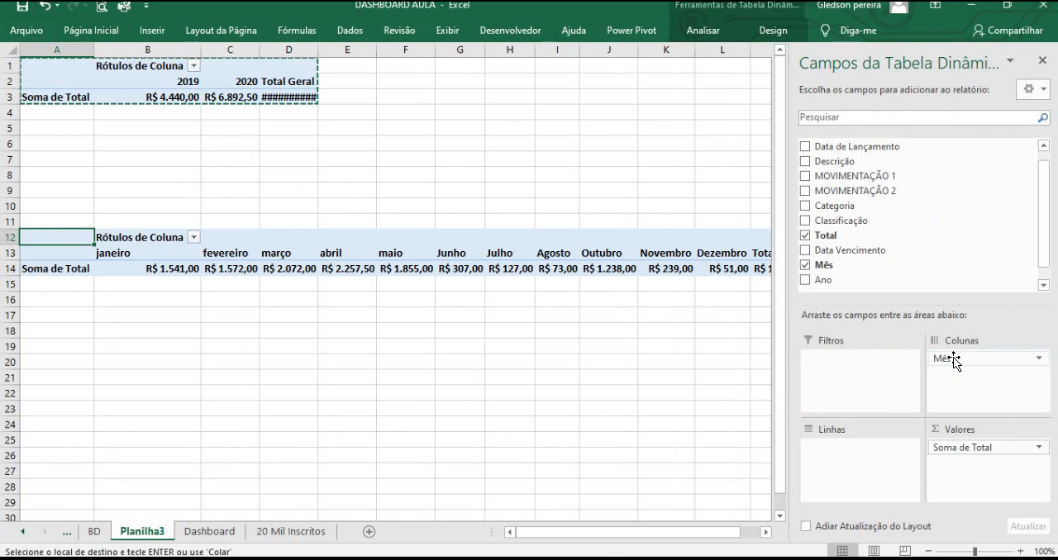
drag(956, 361, 854, 450)
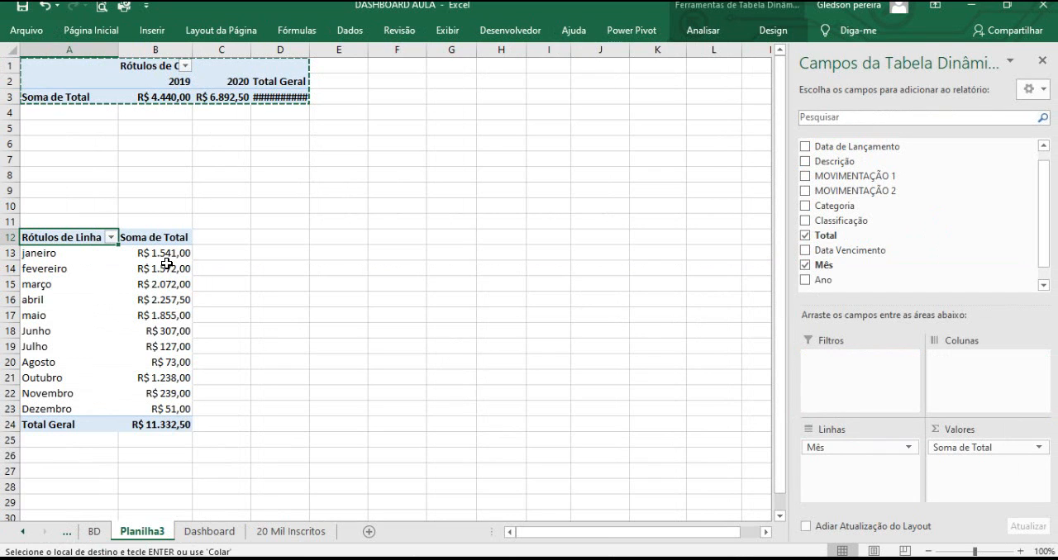
Add the Ano field to the copied pivot table's columns.
mouse_move(181, 285)
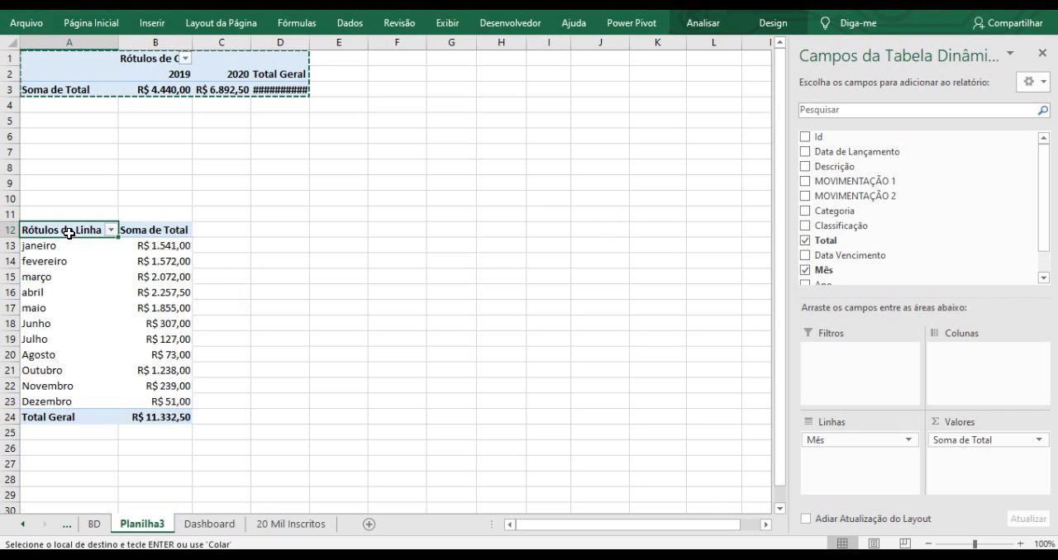
drag(106, 232, 181, 407)
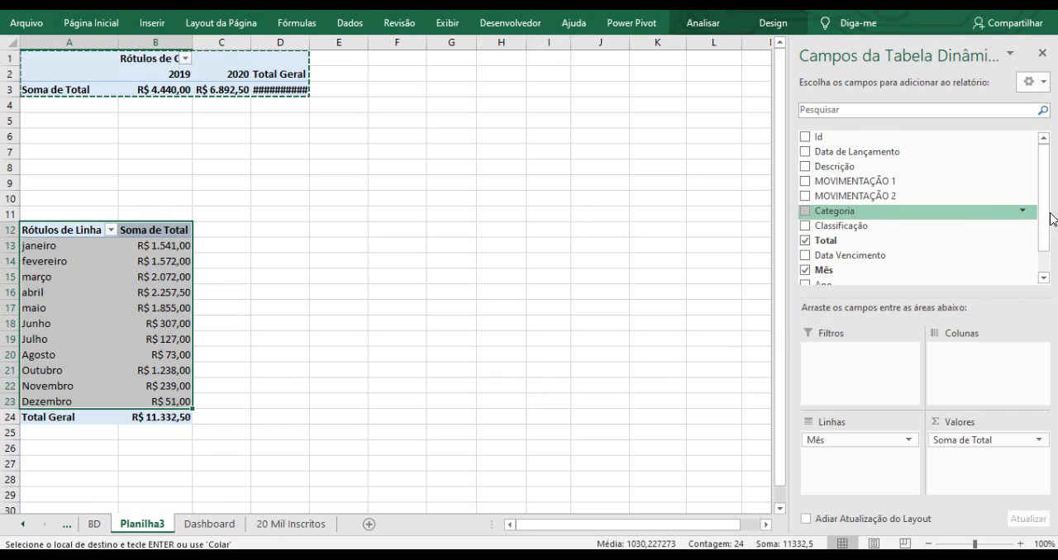
drag(1046, 213, 1047, 237)
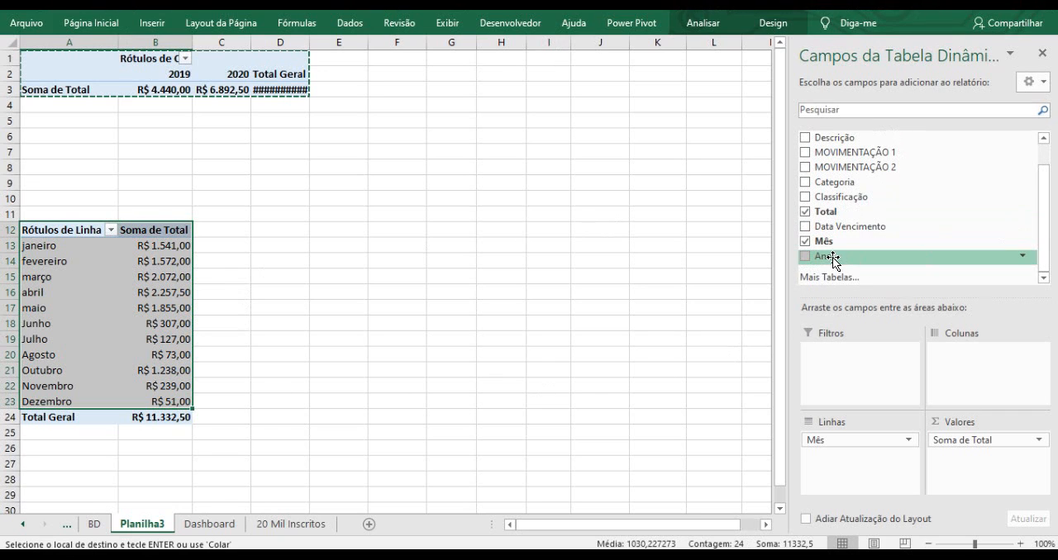
drag(828, 258, 917, 366)
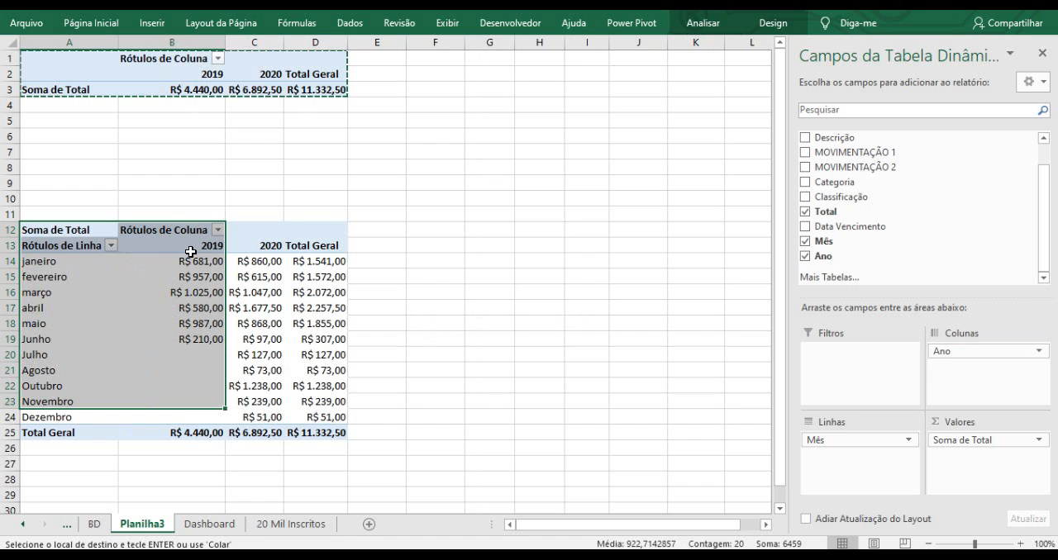
drag(190, 250, 215, 418)
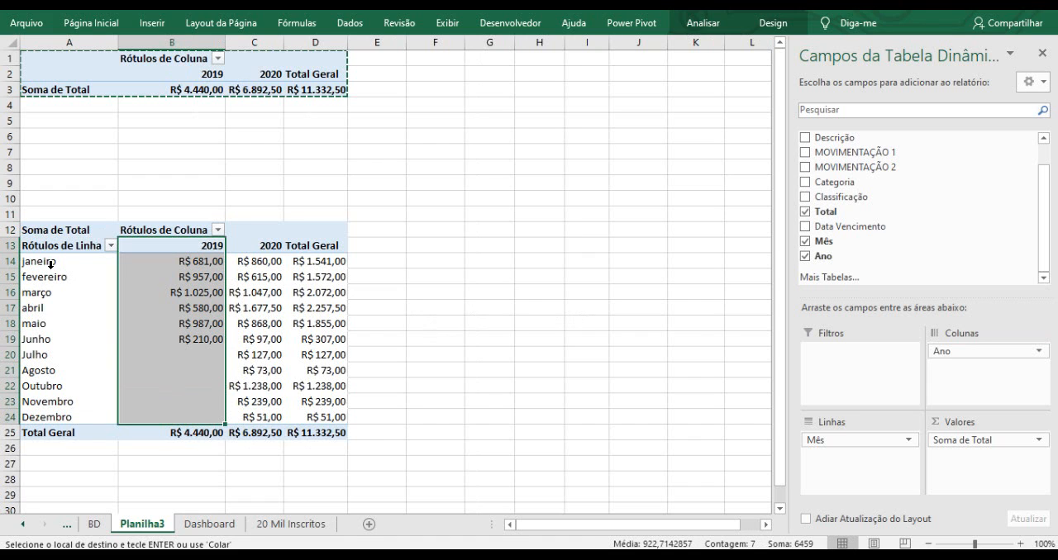
drag(262, 246, 276, 417)
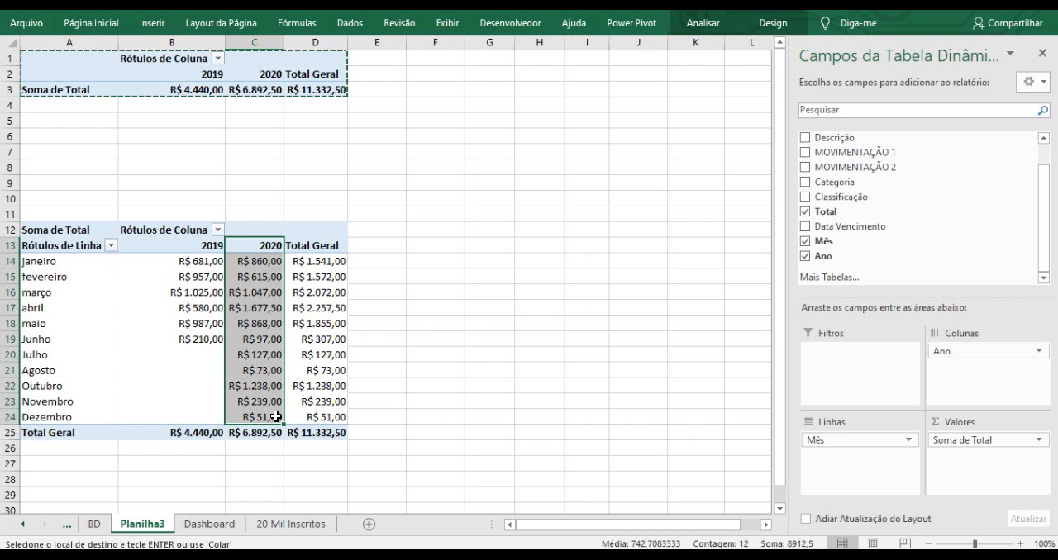
click(395, 303)
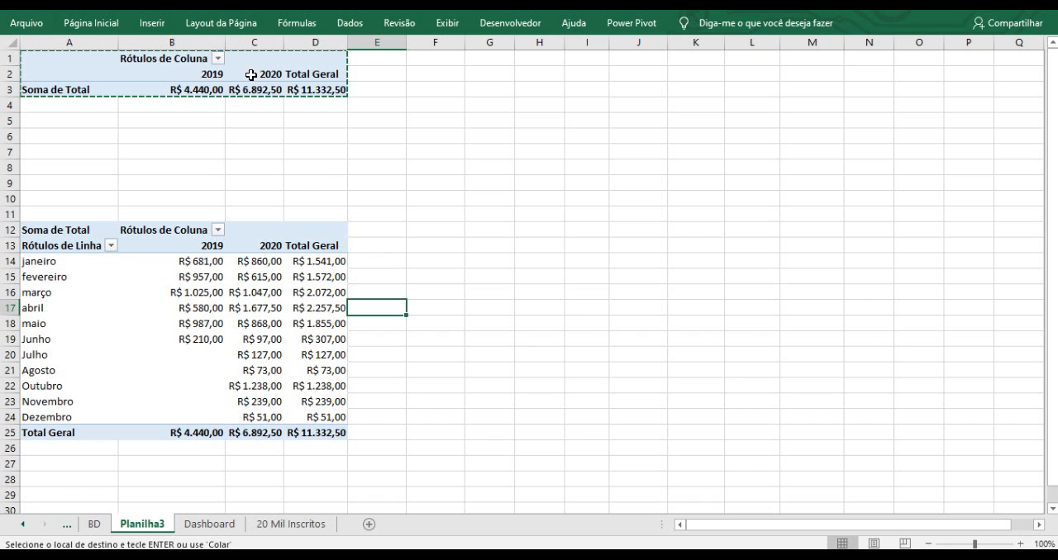
Start a new pivot table from the BD data table, choosing to place it on an existing sheet.
mouse_move(321, 277)
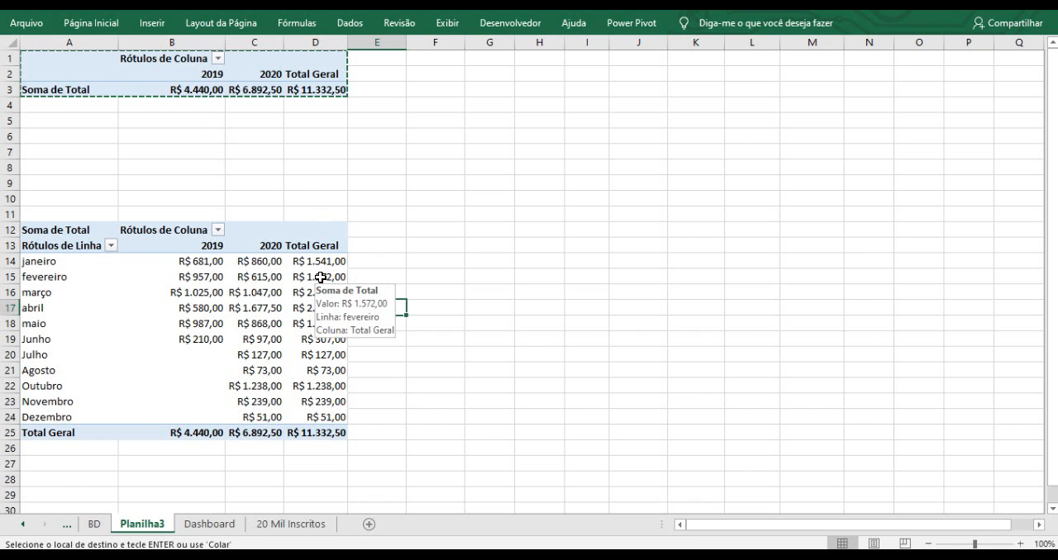
click(94, 523)
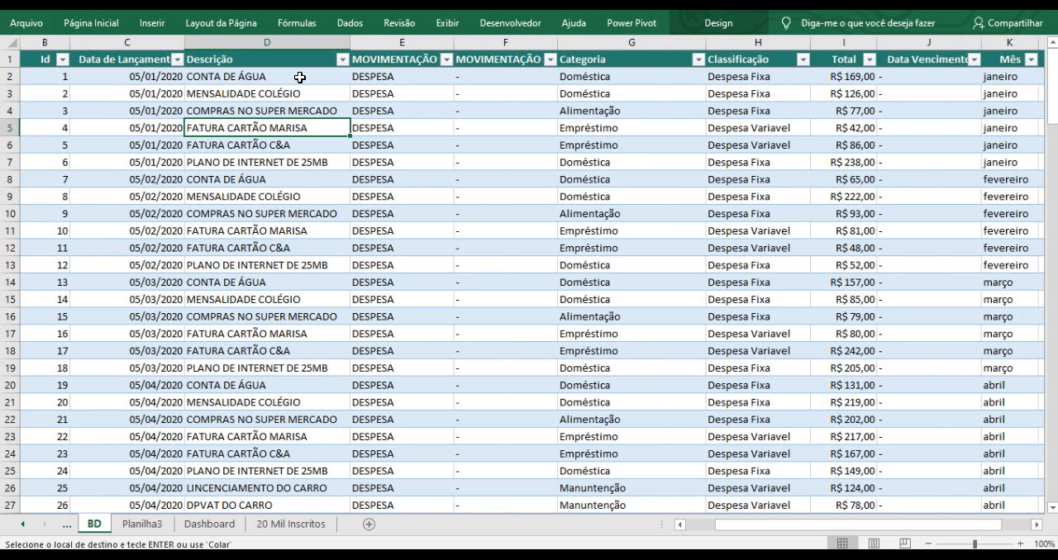
click(151, 24)
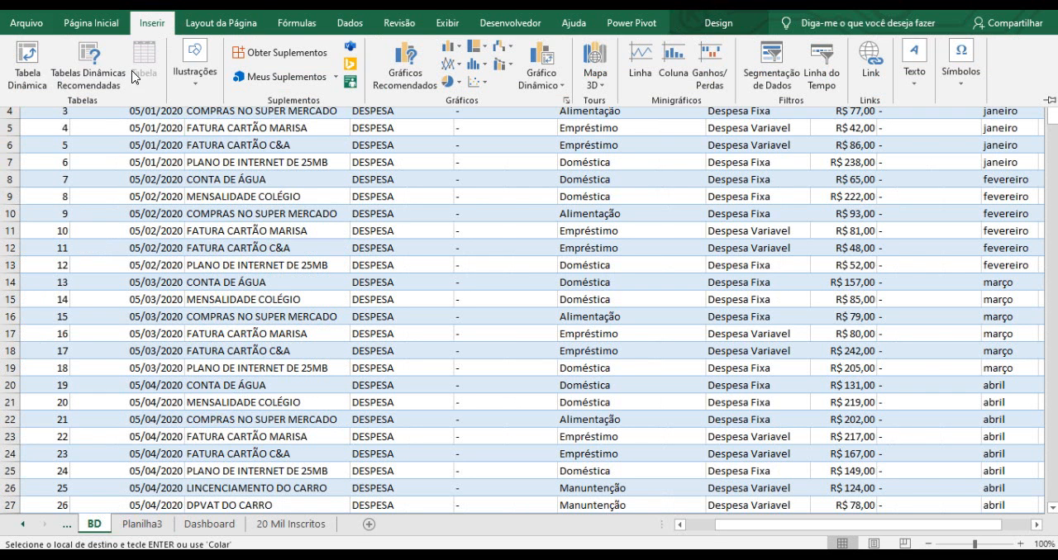
click(38, 73)
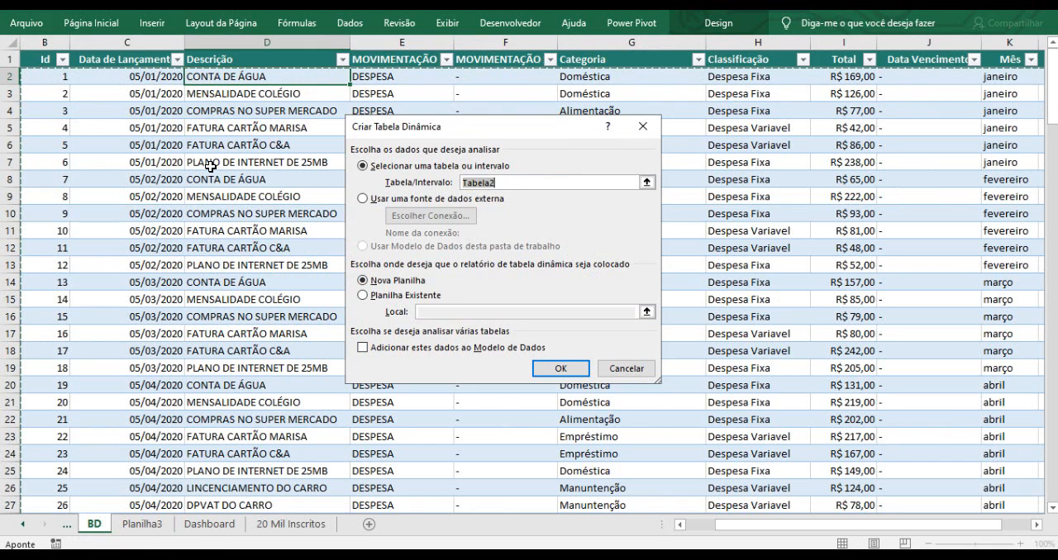
click(386, 297)
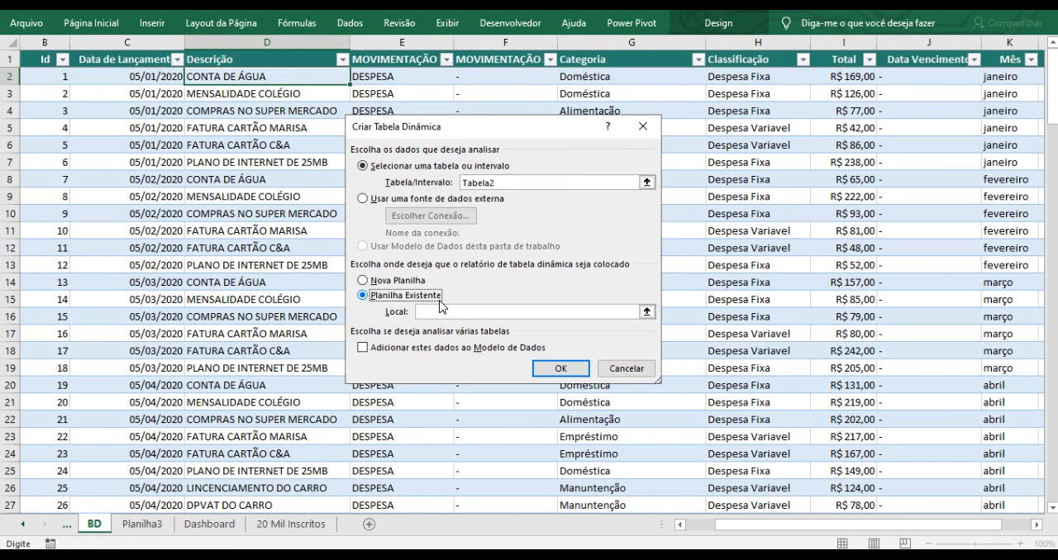
Set the new pivot table's location to Planilha3 cell A34 and confirm.
click(647, 311)
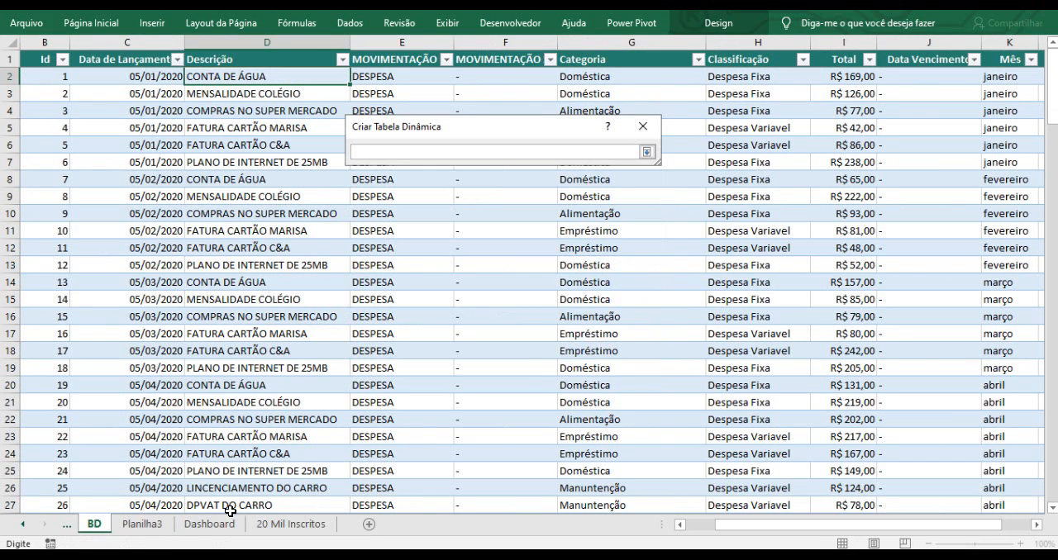
click(157, 533)
scroll(265, 351, down, 5)
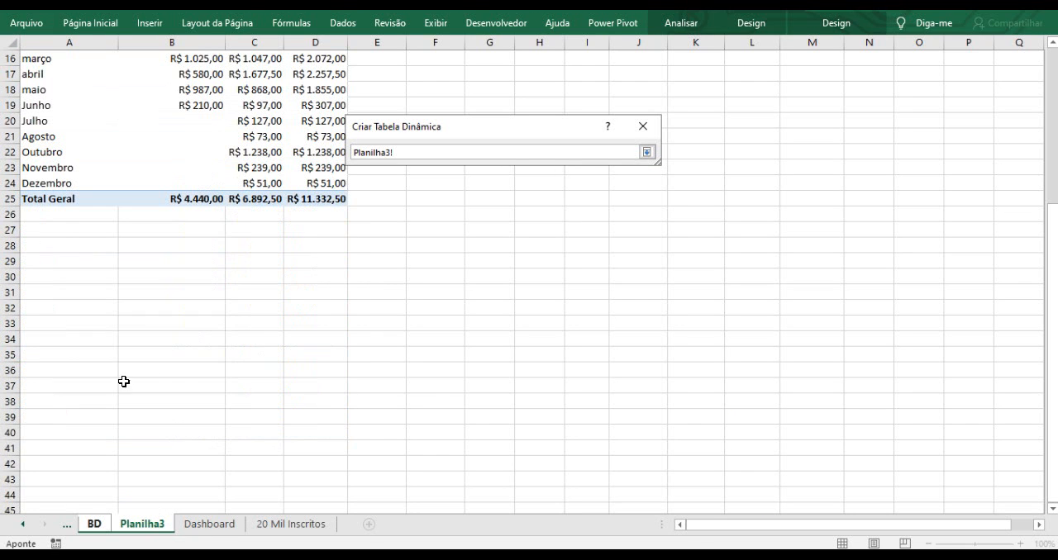
click(58, 340)
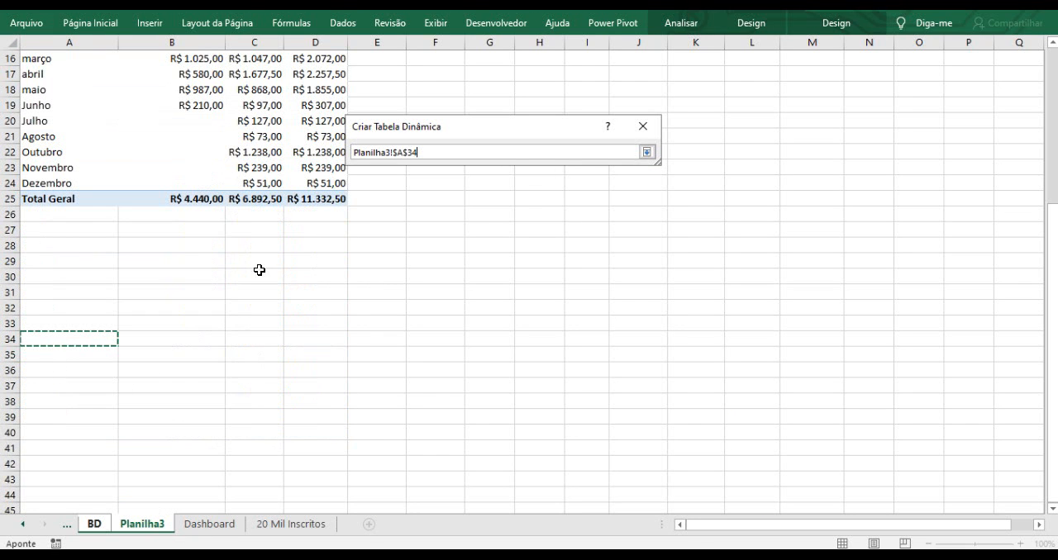
click(646, 153)
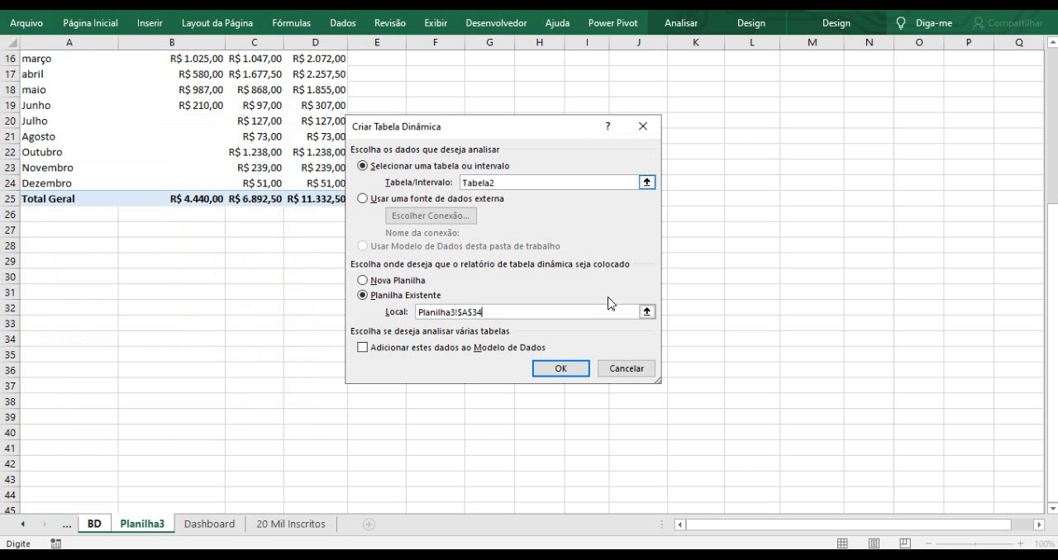
click(561, 369)
scroll(416, 361, down, 1)
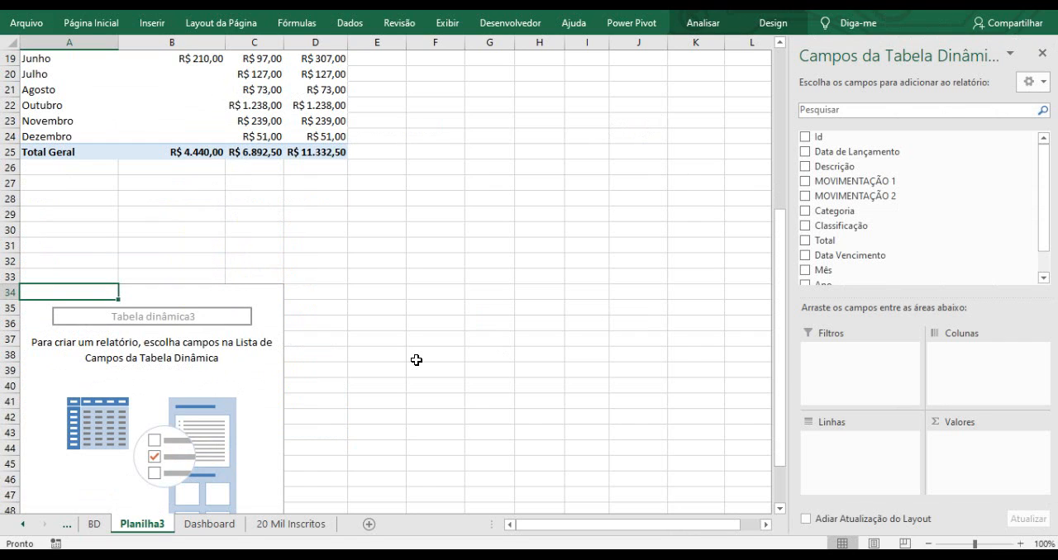
drag(1043, 216, 1045, 237)
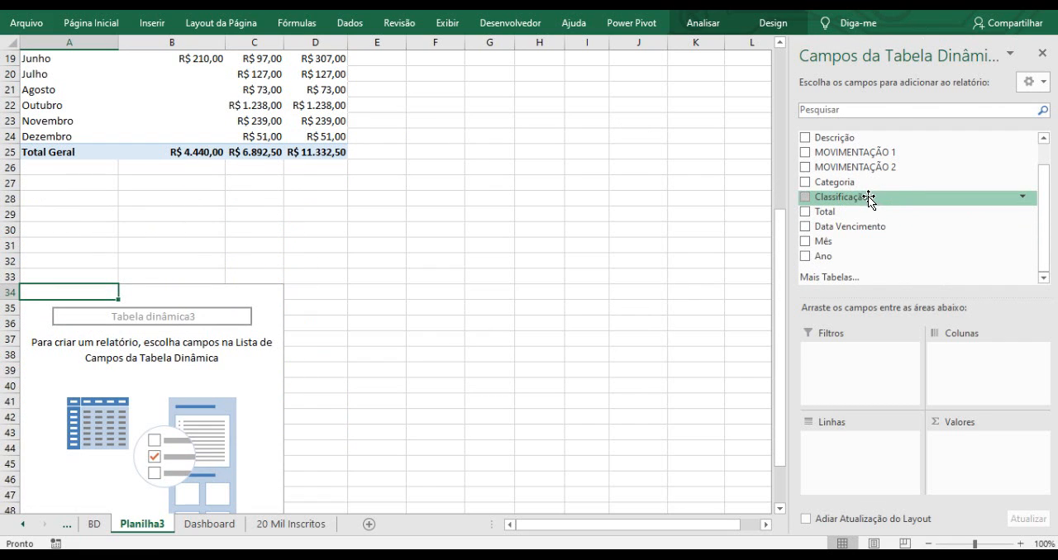
Lay out the new pivot table with Classificação in rows, Total in values and Ano in columns.
drag(841, 196, 852, 451)
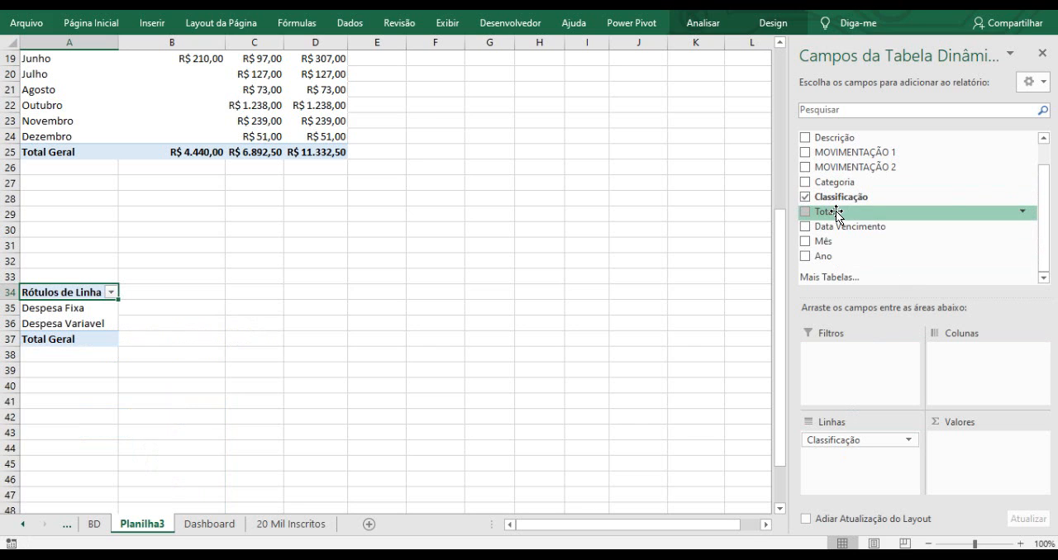
drag(825, 211, 983, 442)
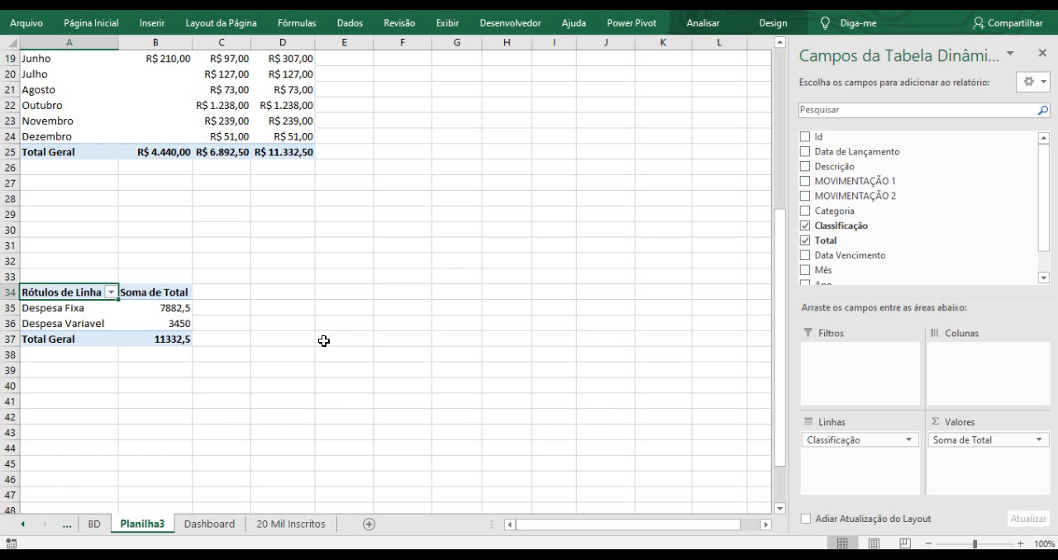
scroll(910, 253, down, 1)
scroll(846, 256, down, 1)
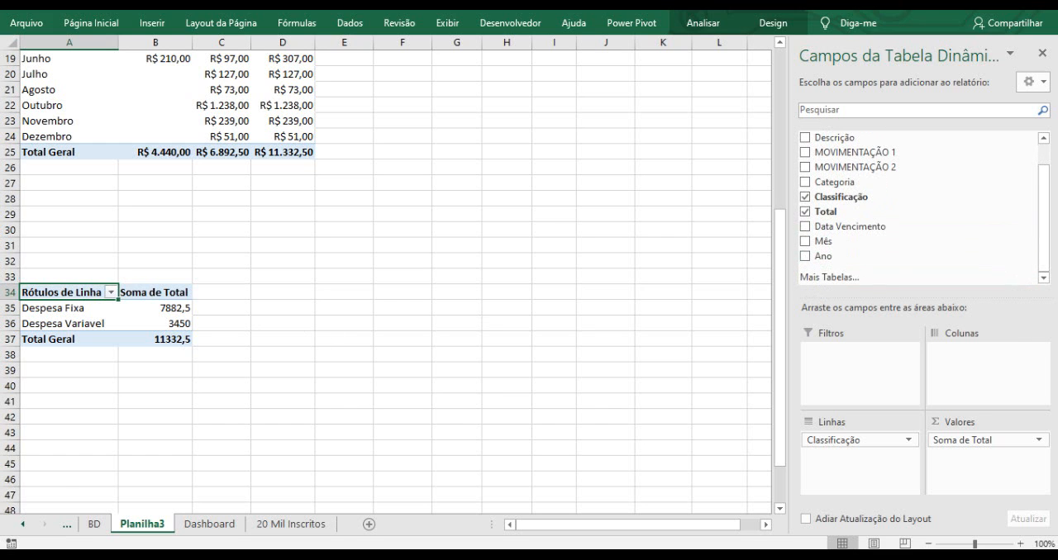
drag(846, 256, 984, 351)
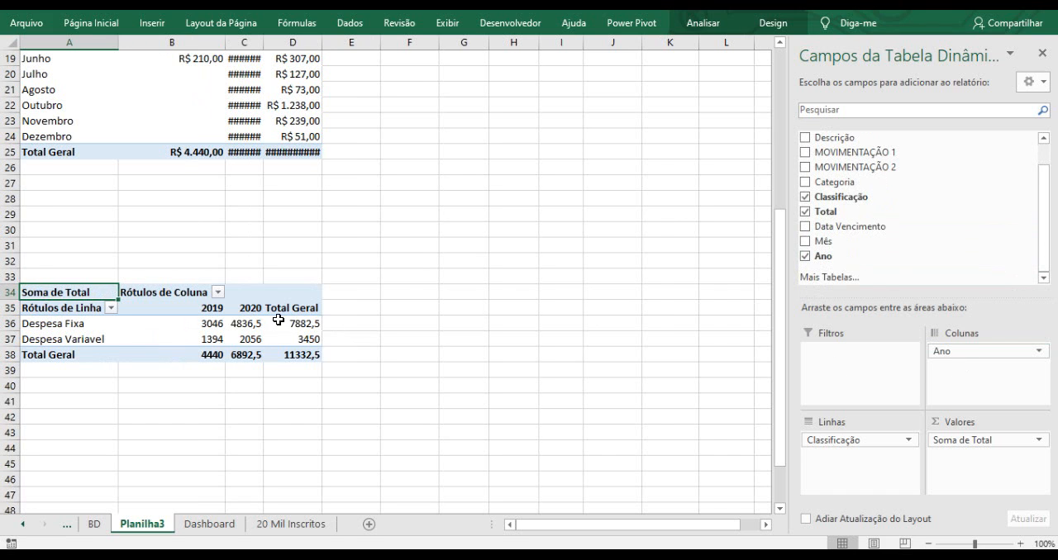
Apply the accounting currency format to the values of the Classificação pivot table.
drag(209, 313, 212, 348)
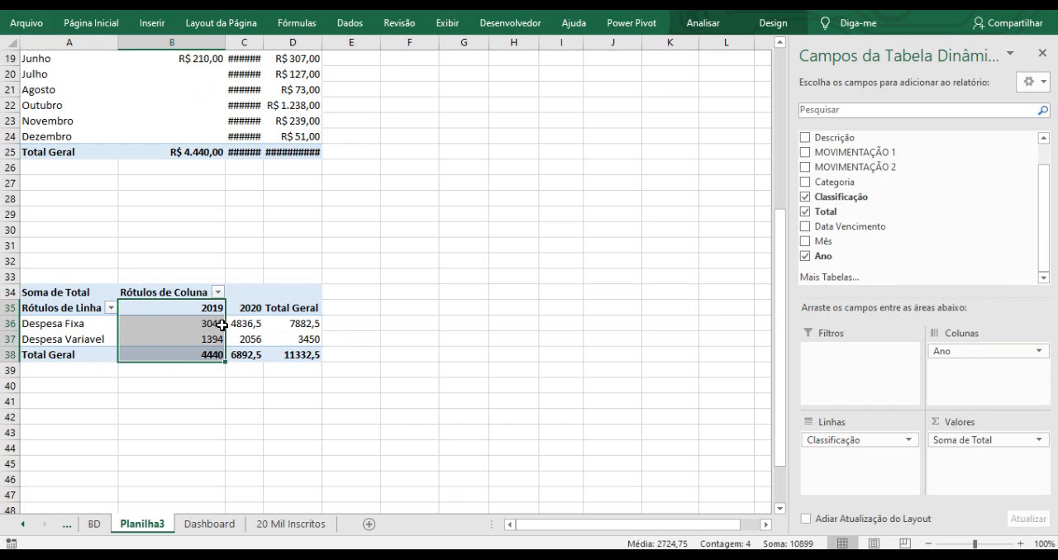
drag(198, 323, 316, 353)
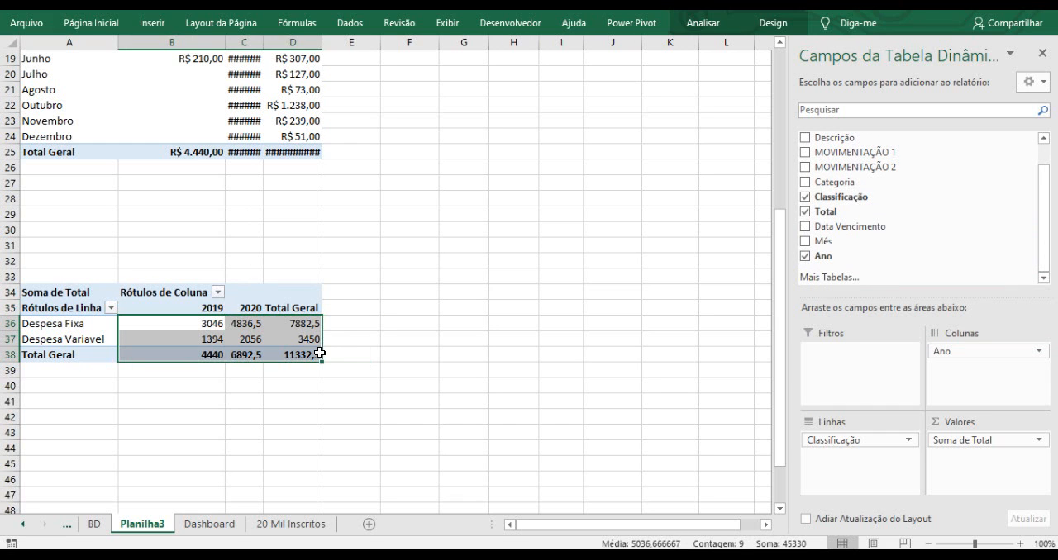
click(110, 30)
click(539, 77)
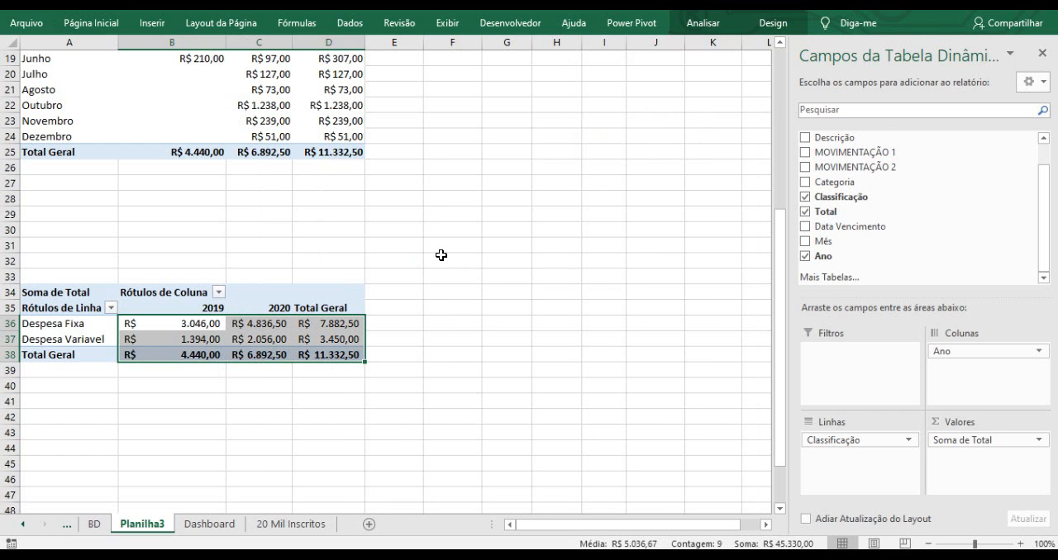
Inspect the year headers and values of the pivot tables on Planilha3.
click(441, 256)
scroll(437, 253, up, 6)
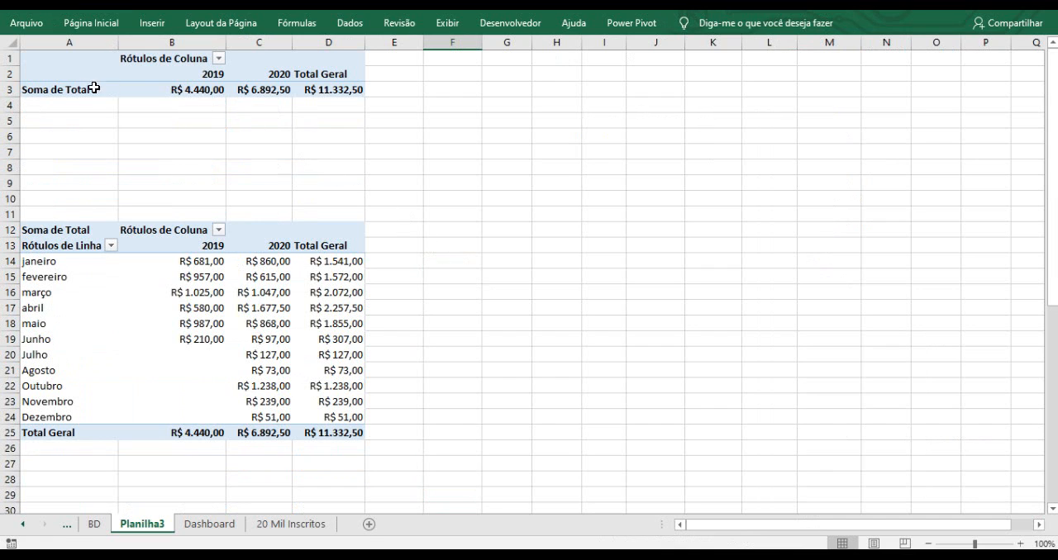
click(205, 73)
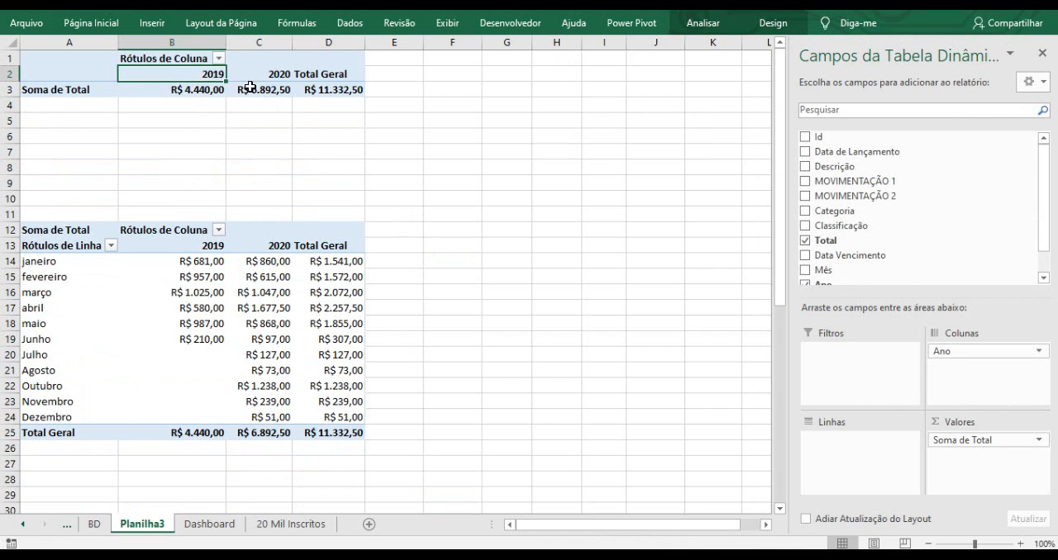
mouse_move(271, 92)
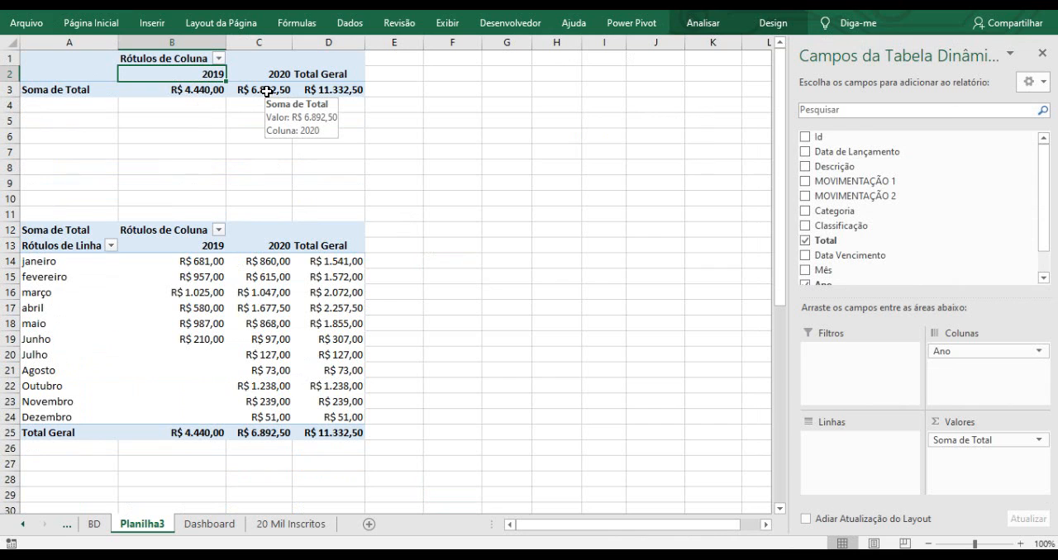
click(196, 250)
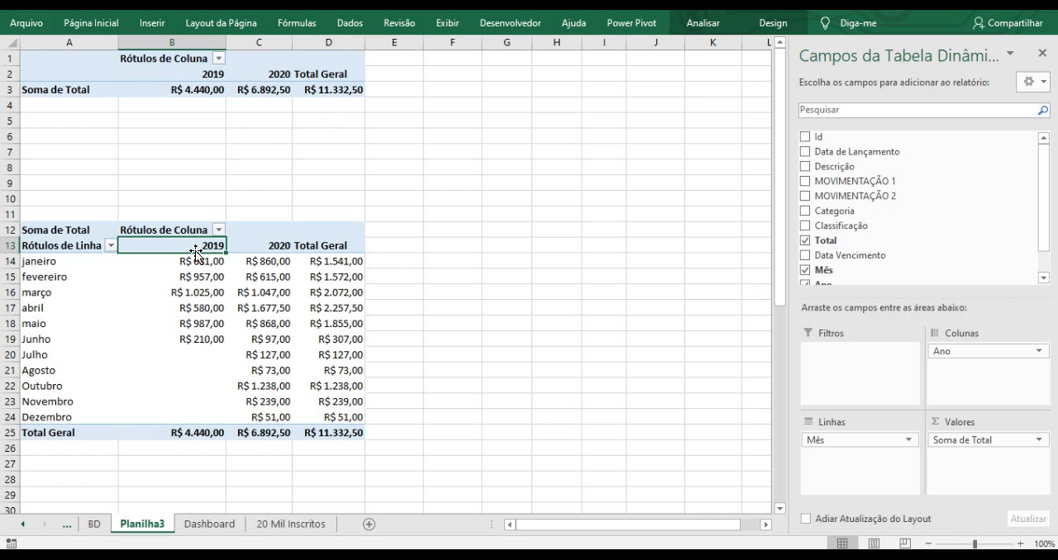
scroll(195, 250, down, 6)
click(202, 299)
click(204, 308)
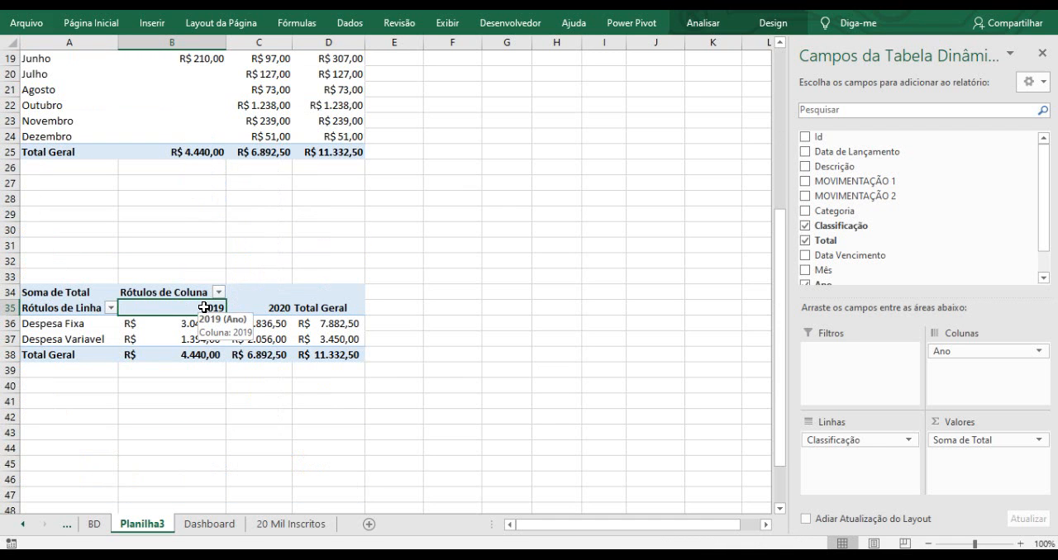
click(282, 309)
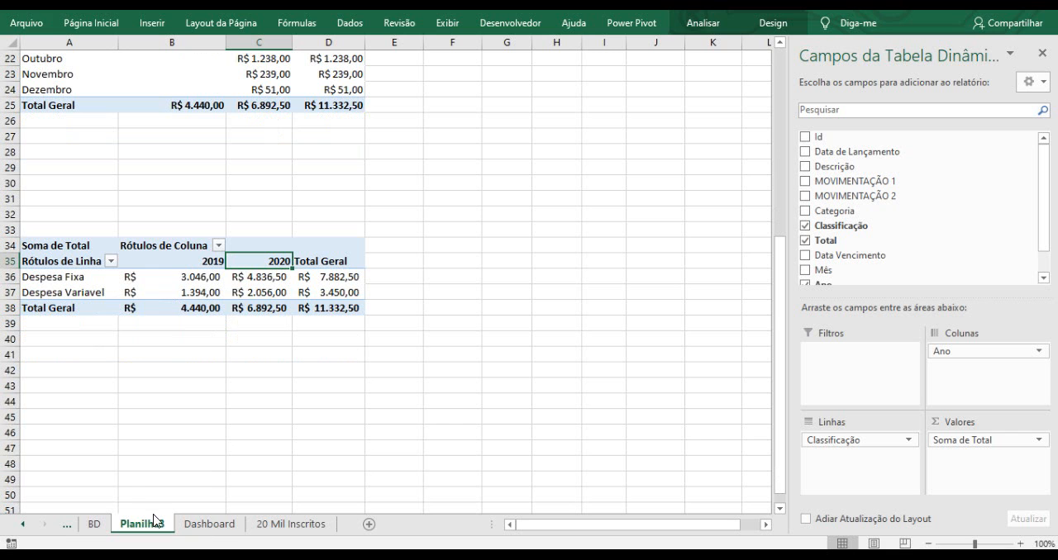
Start another pivot table from the BD data table, choosing to place it on an existing sheet.
click(94, 524)
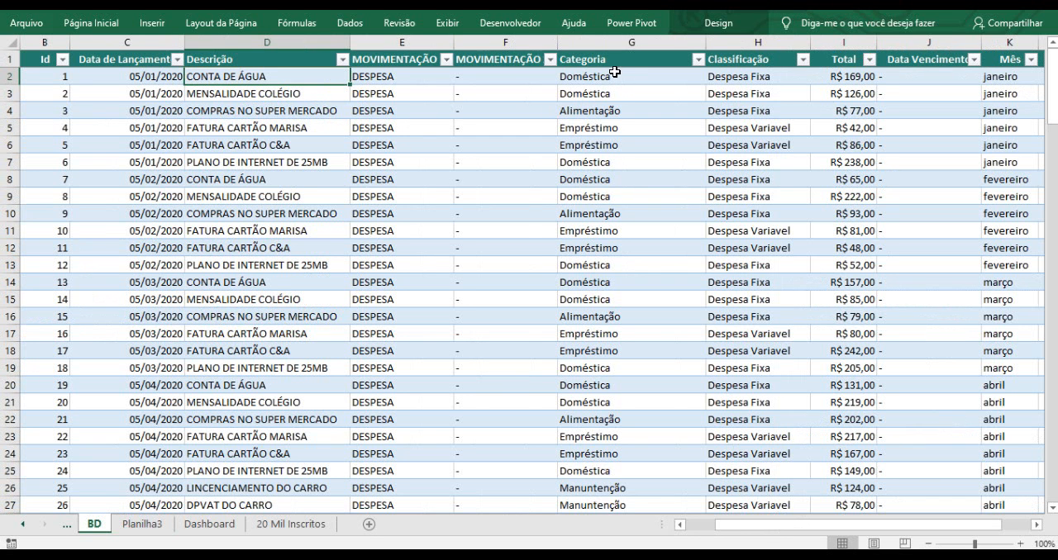
click(613, 59)
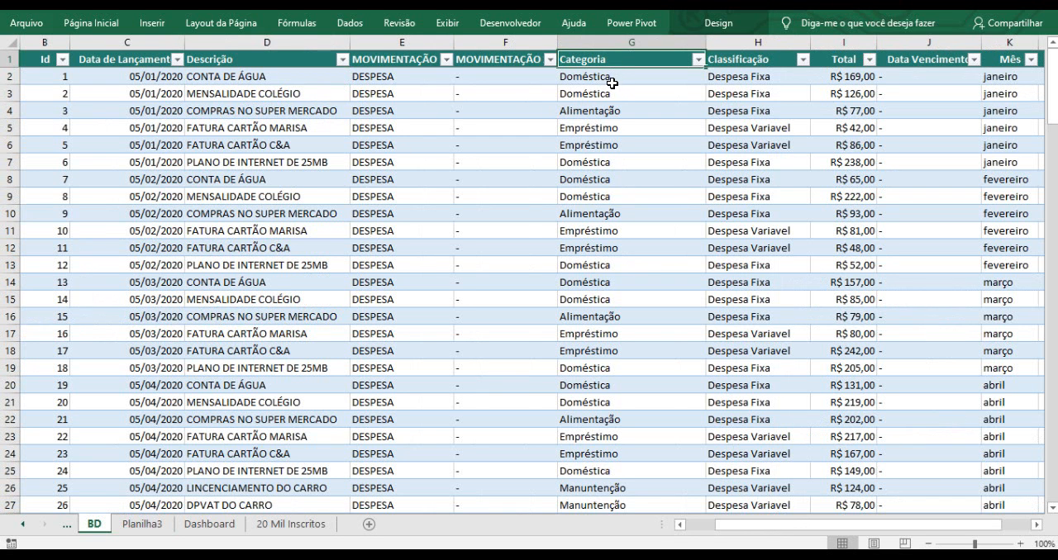
click(473, 166)
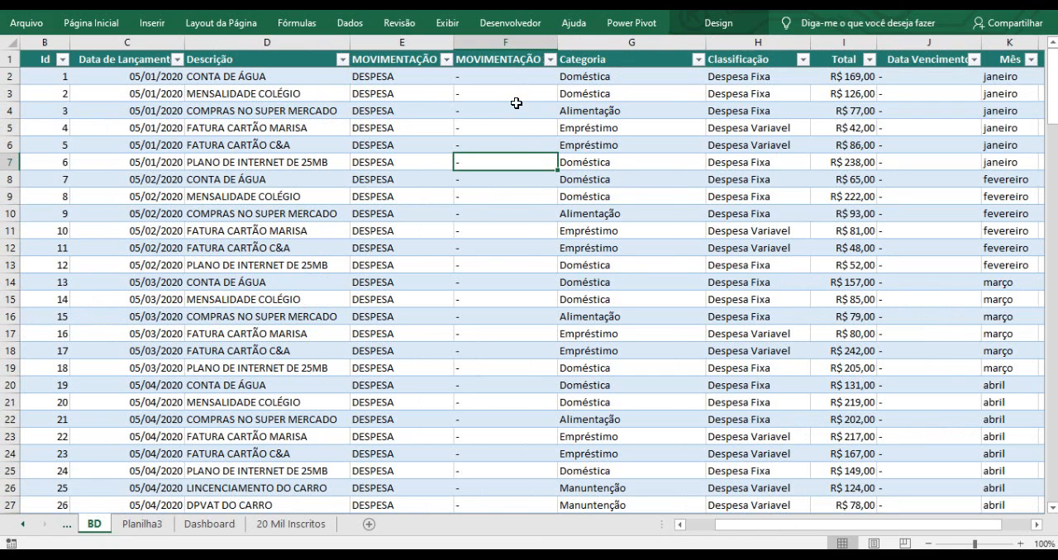
click(501, 55)
click(500, 59)
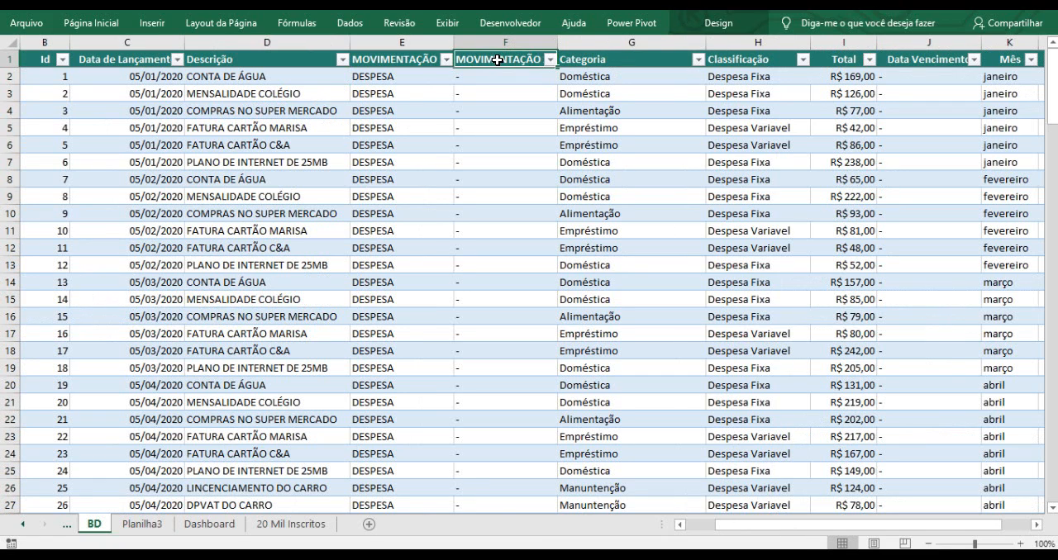
click(152, 23)
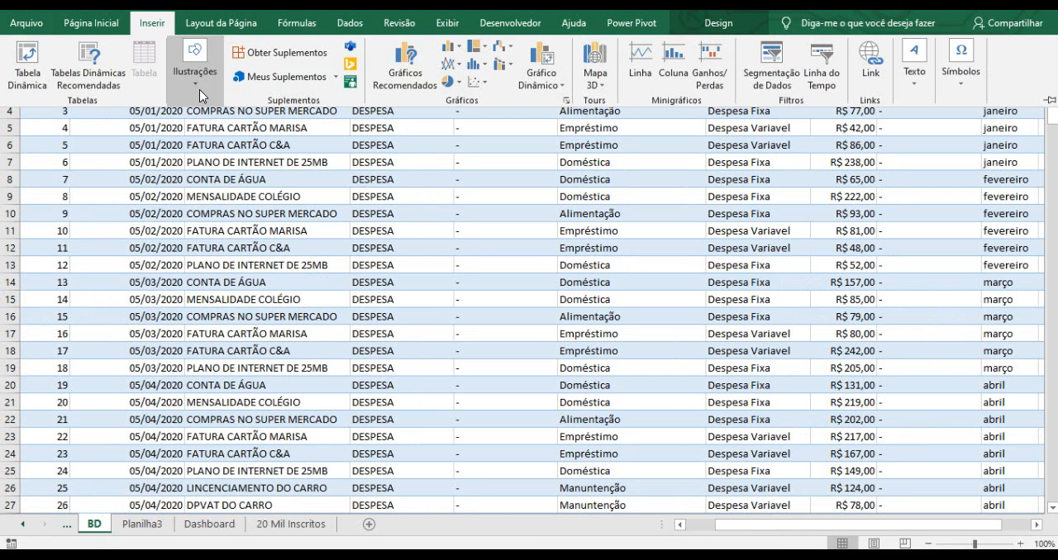
click(30, 73)
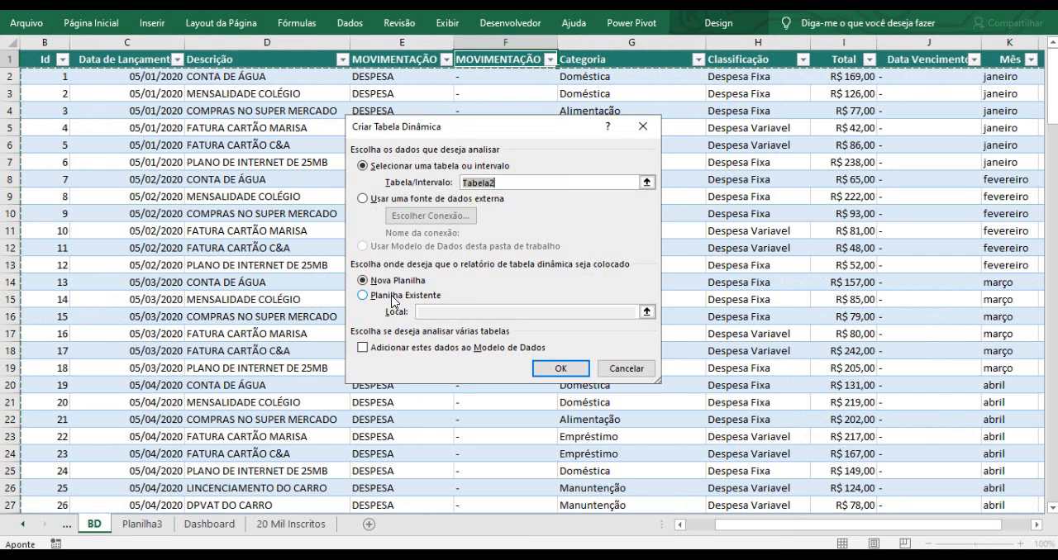
click(393, 297)
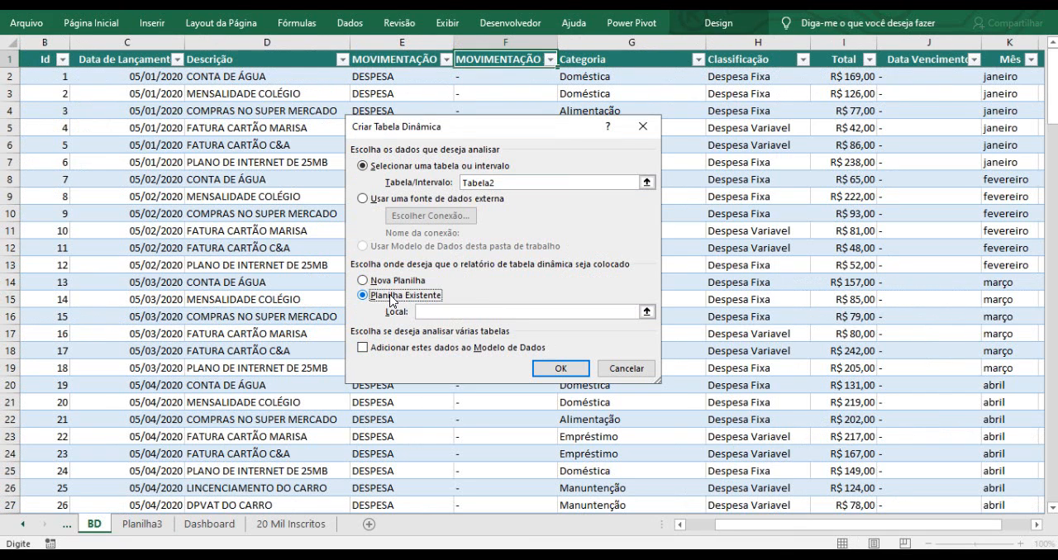
Set the pivot table's location to Planilha3 cell A44 and confirm.
click(647, 312)
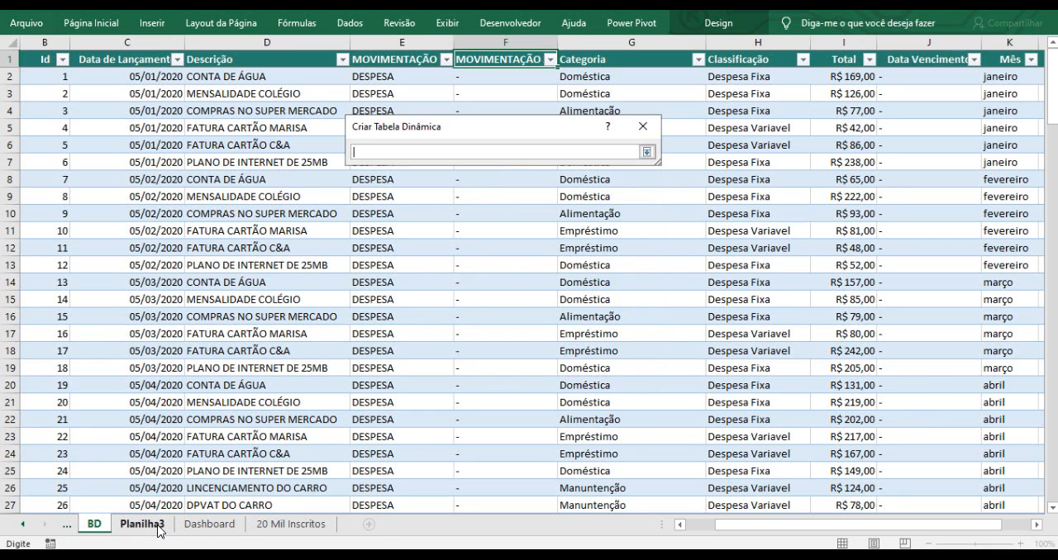
click(160, 530)
scroll(220, 374, down, 2)
click(49, 308)
click(647, 152)
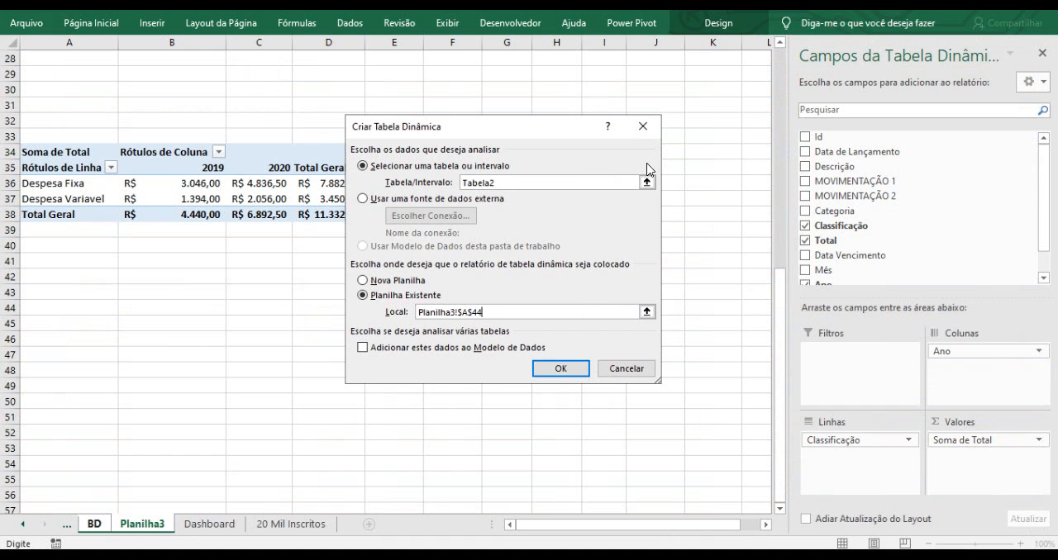
click(571, 369)
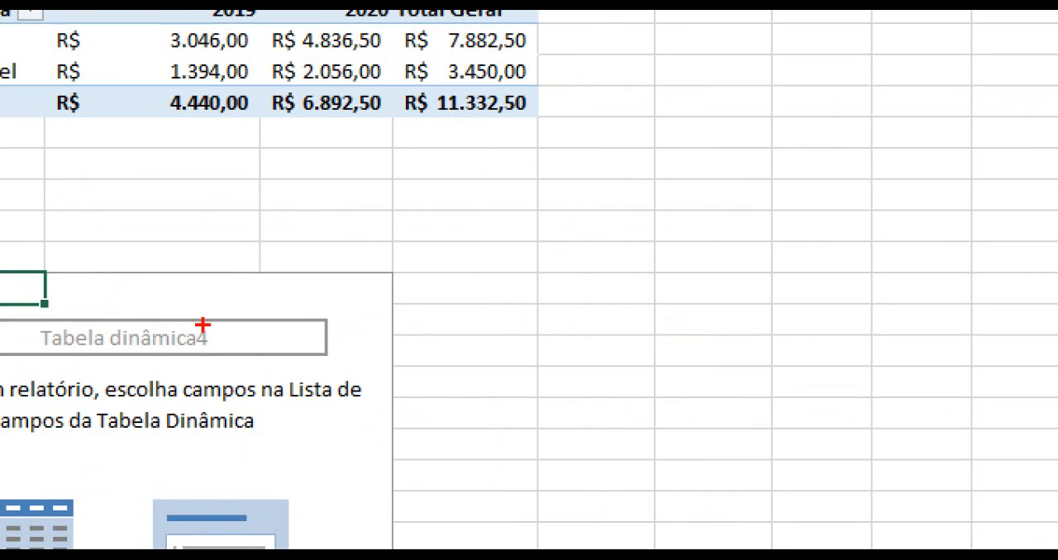
Lay out the new pivot table with Total in values, Categoria in rows and Ano in columns.
drag(197, 325, 233, 275)
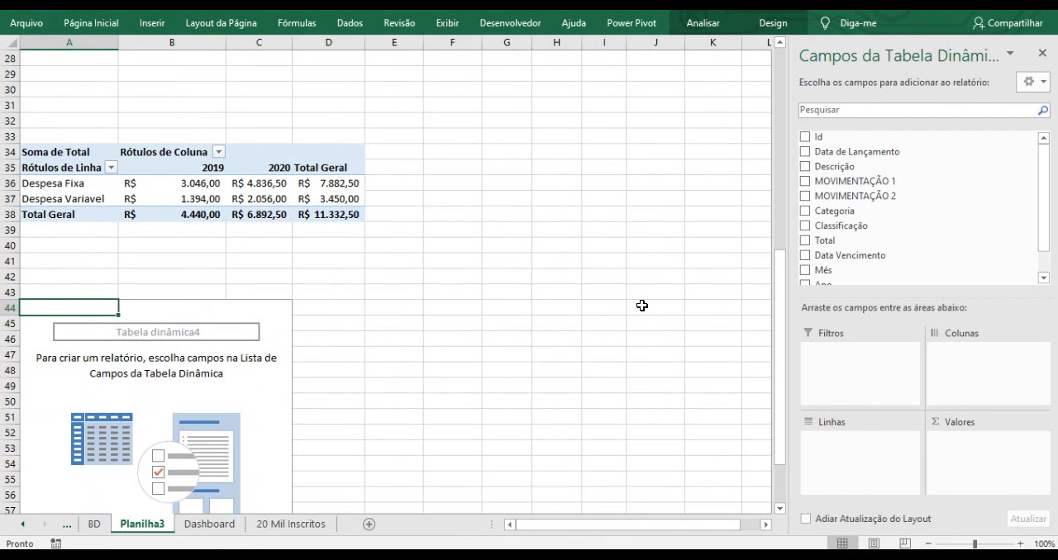
drag(1043, 238, 1050, 267)
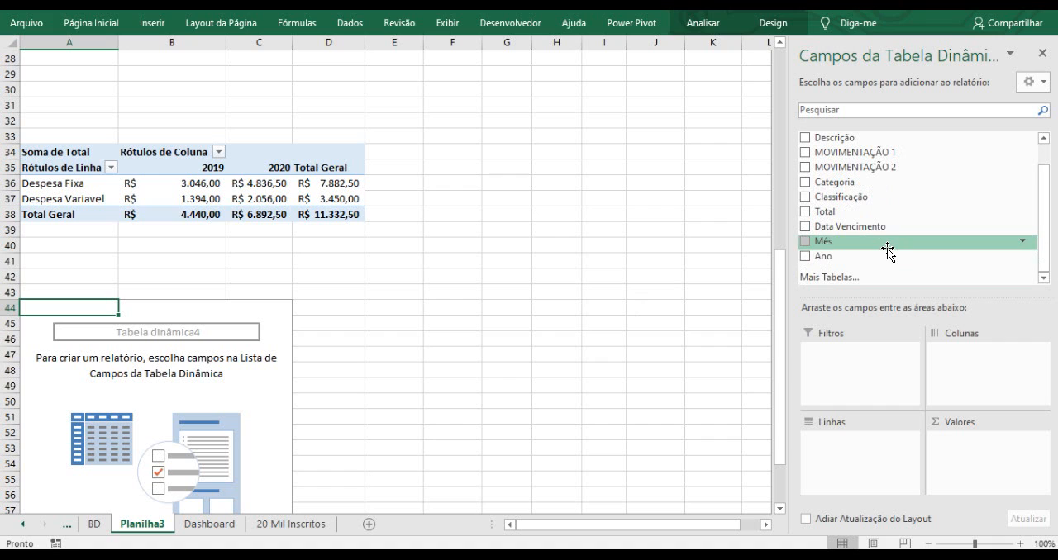
drag(850, 216, 972, 442)
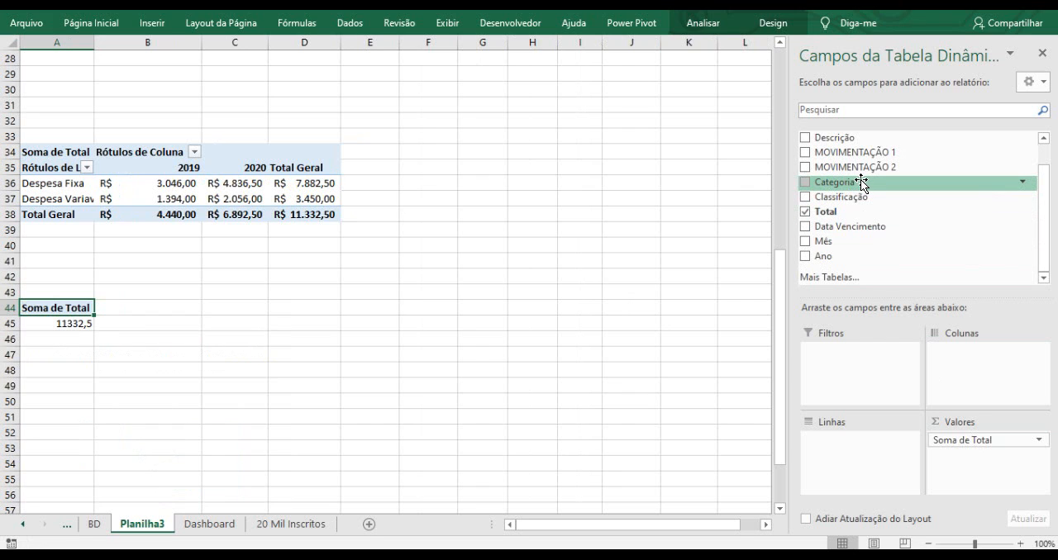
drag(861, 182, 864, 455)
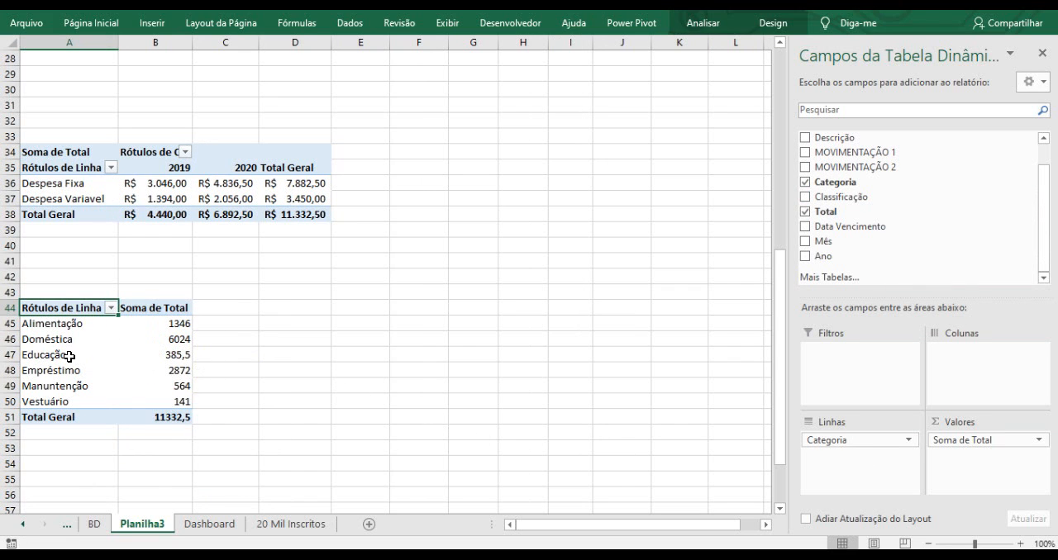
drag(828, 258, 975, 364)
drag(975, 363, 968, 360)
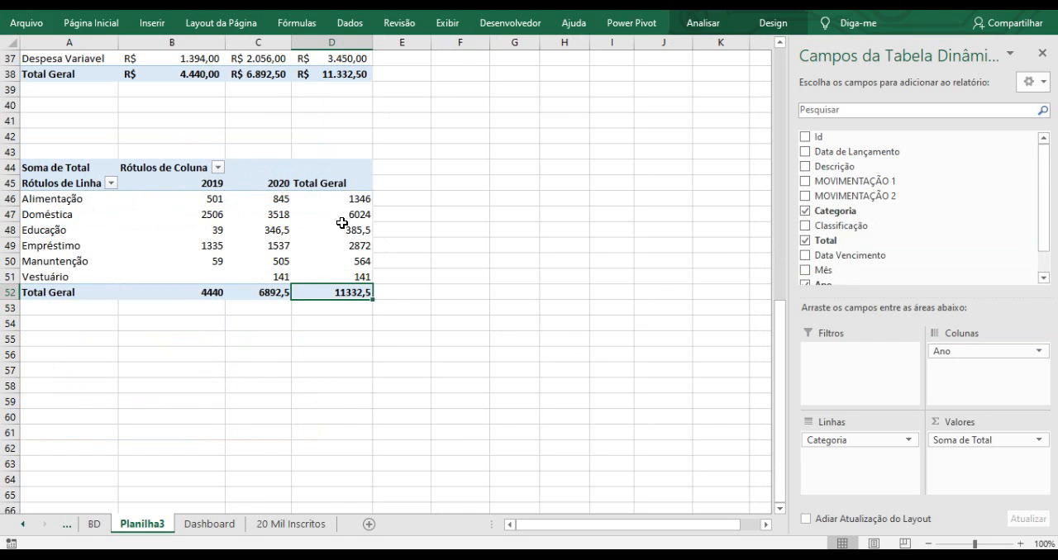
Apply the accounting currency format to the values of the Categoria pivot table.
drag(191, 198, 330, 286)
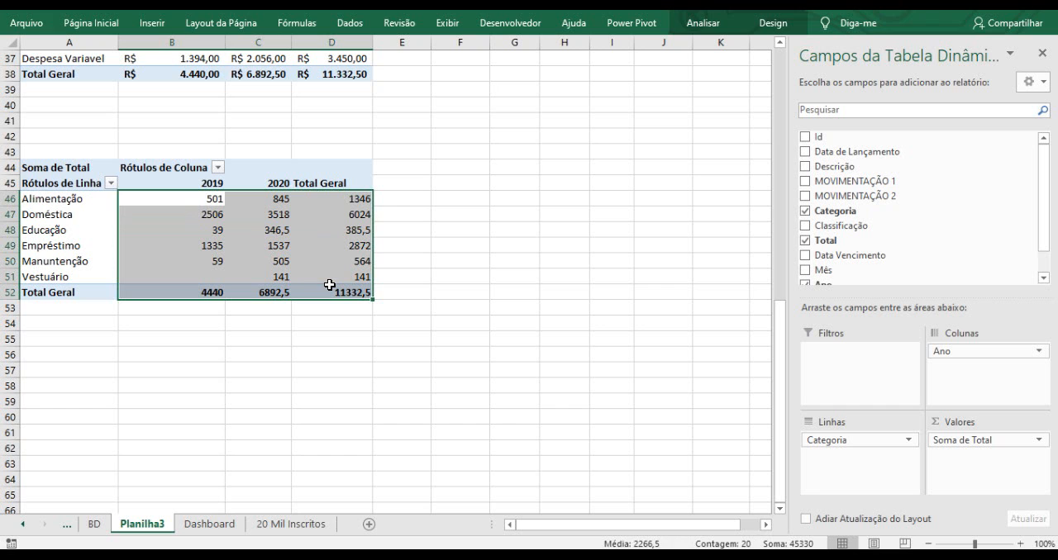
click(92, 22)
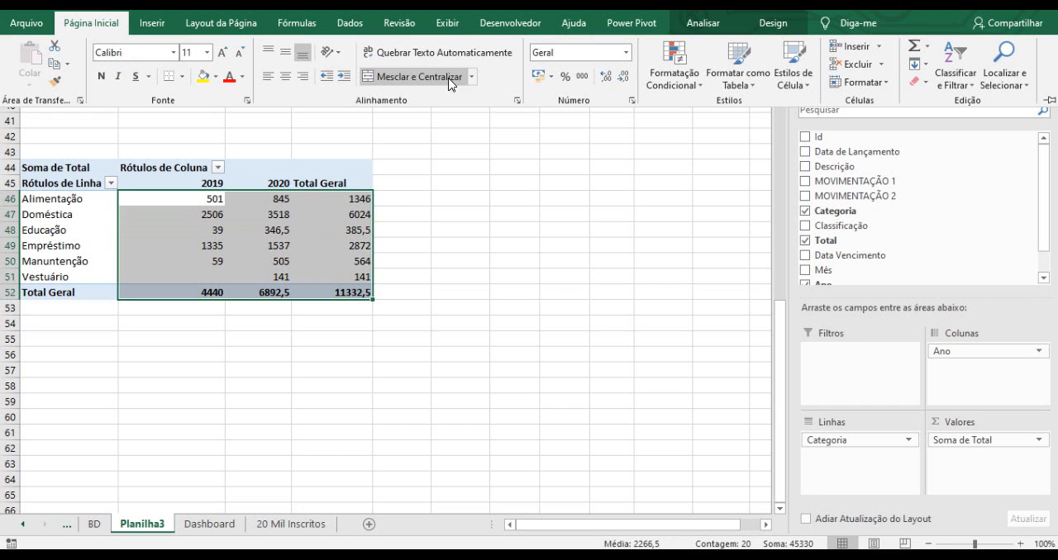
click(539, 78)
Link cells F3 and G3 to the top pivot table's 2019 and 2020 column labels.
scroll(452, 216, up, 9)
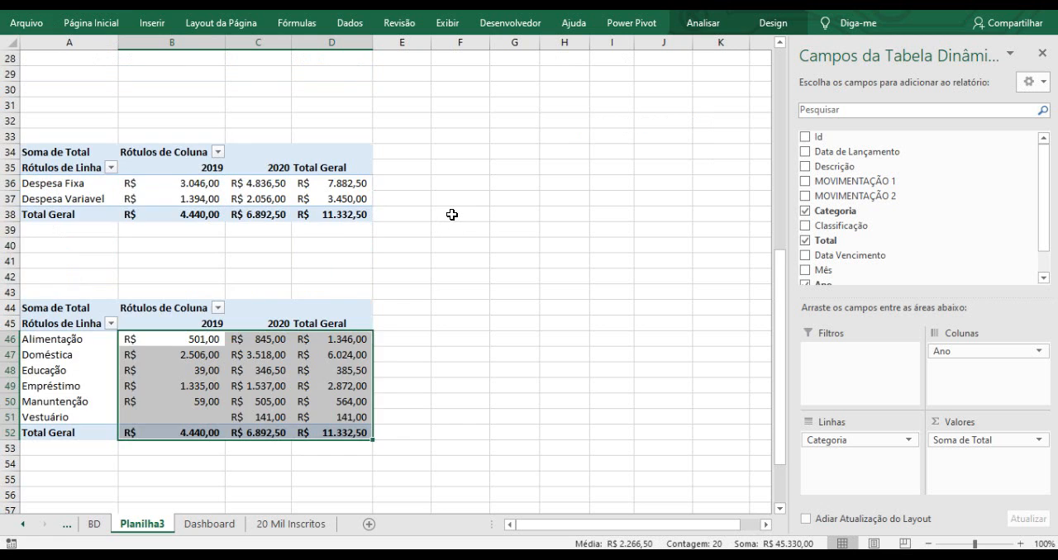
scroll(452, 215, up, 3)
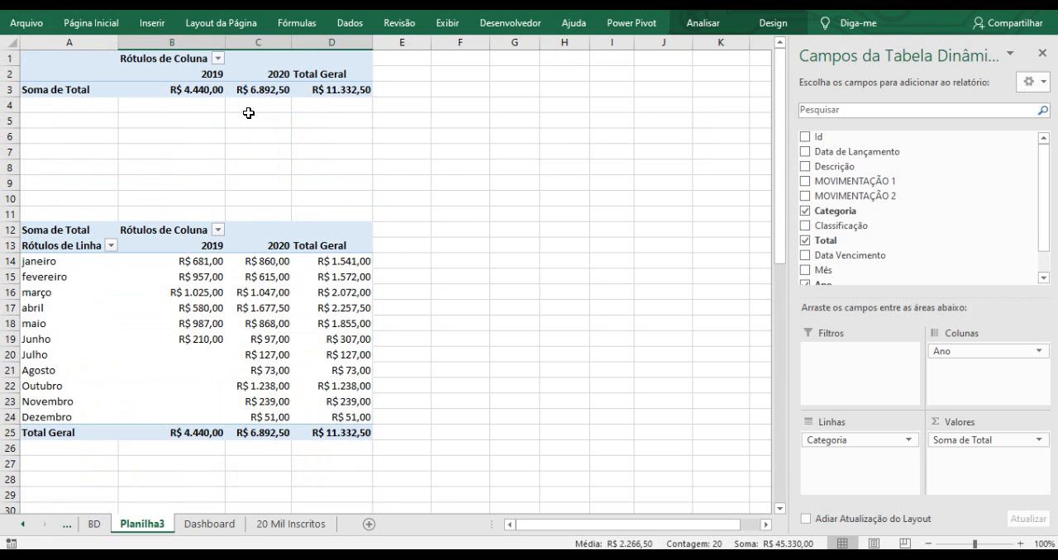
click(217, 88)
click(263, 90)
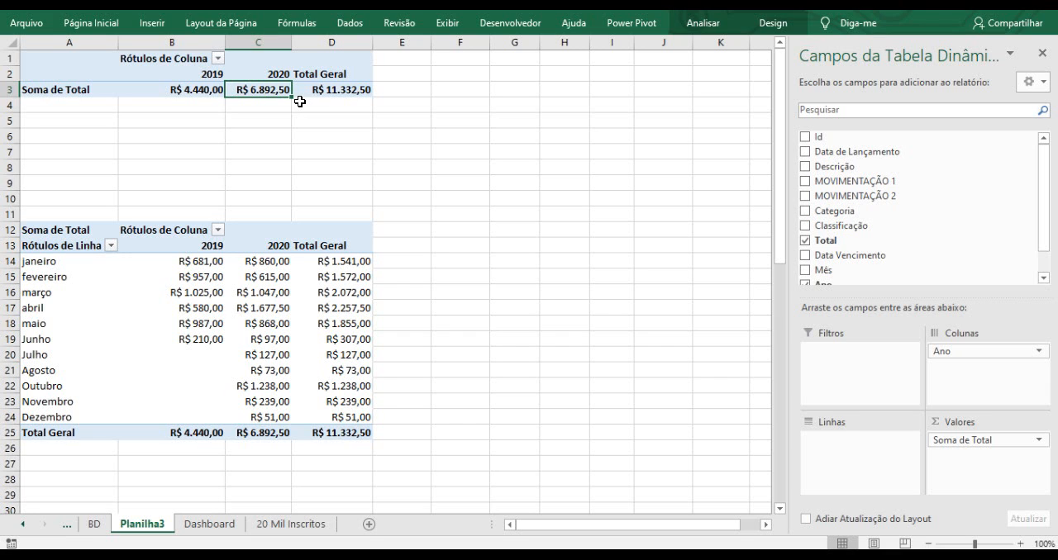
click(205, 105)
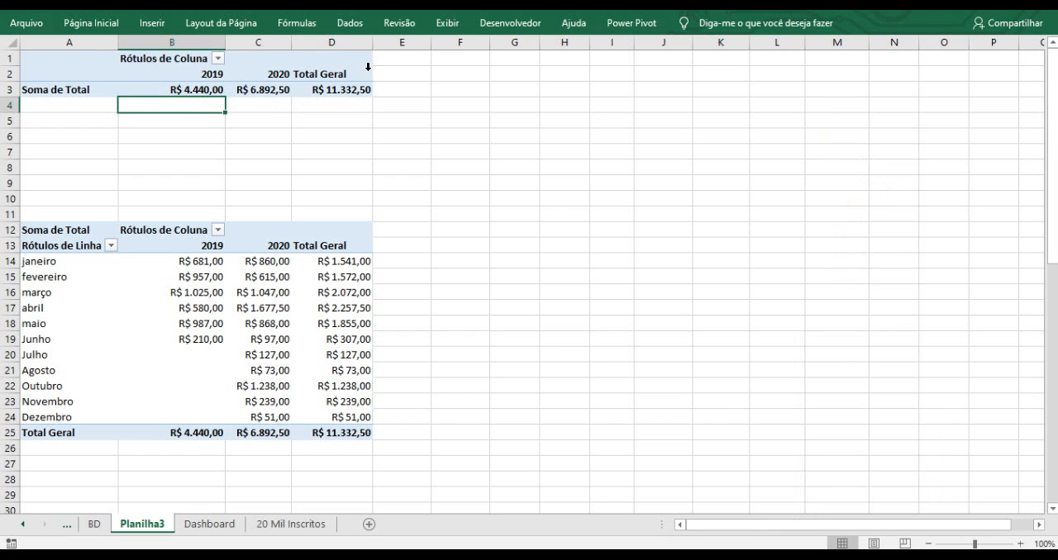
click(424, 87)
click(456, 84)
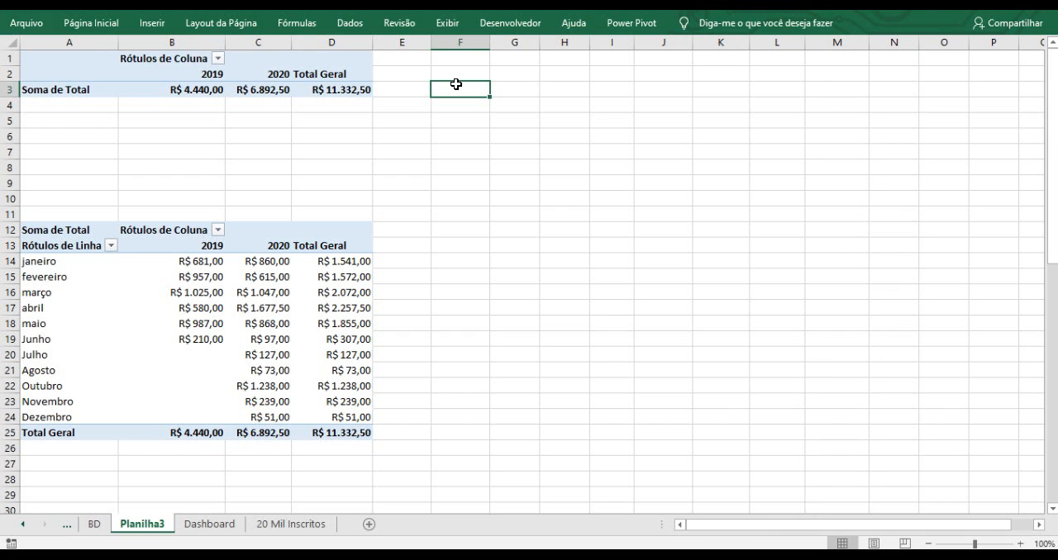
text(=)
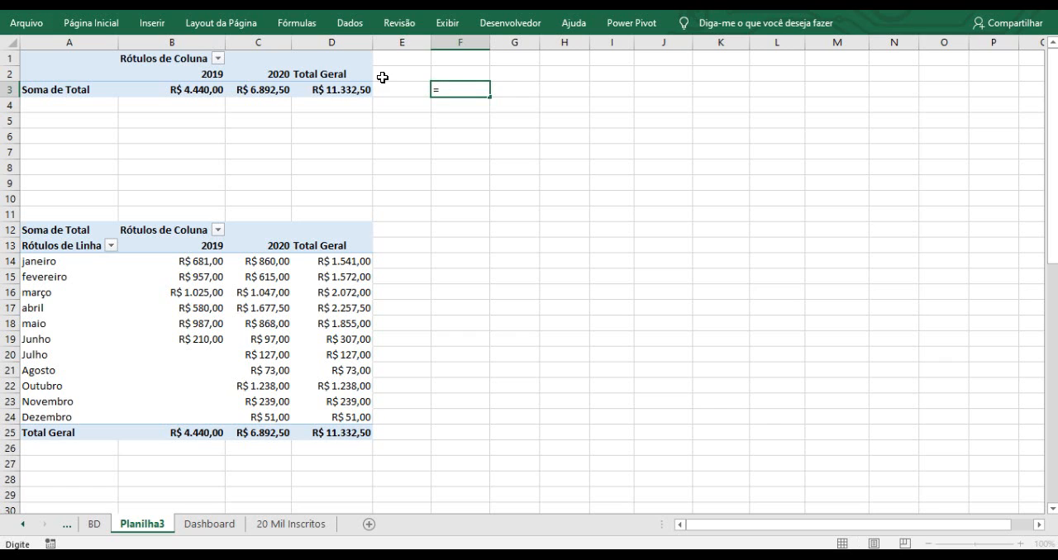
click(211, 76)
key(Return)
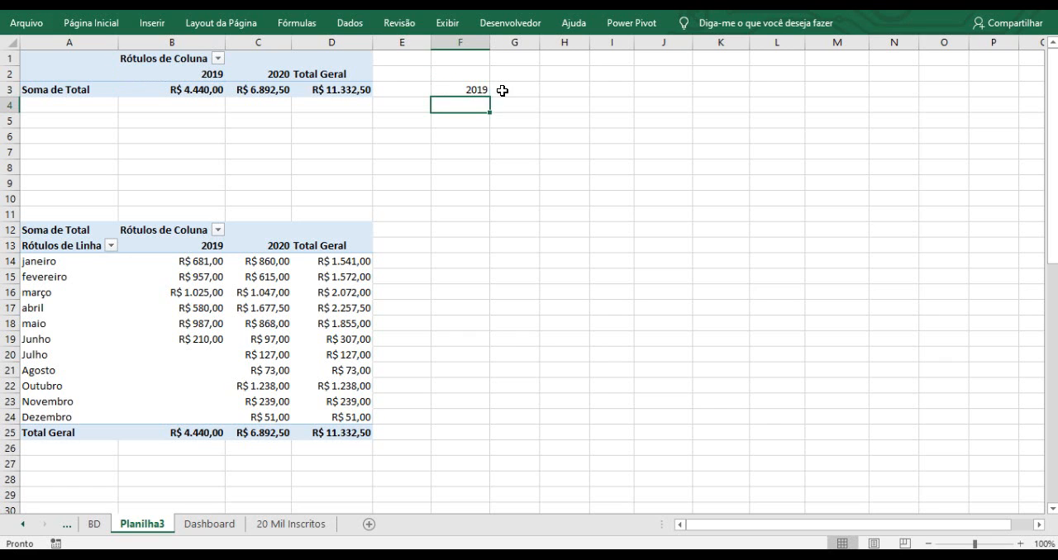
click(496, 89)
text(=)
click(279, 73)
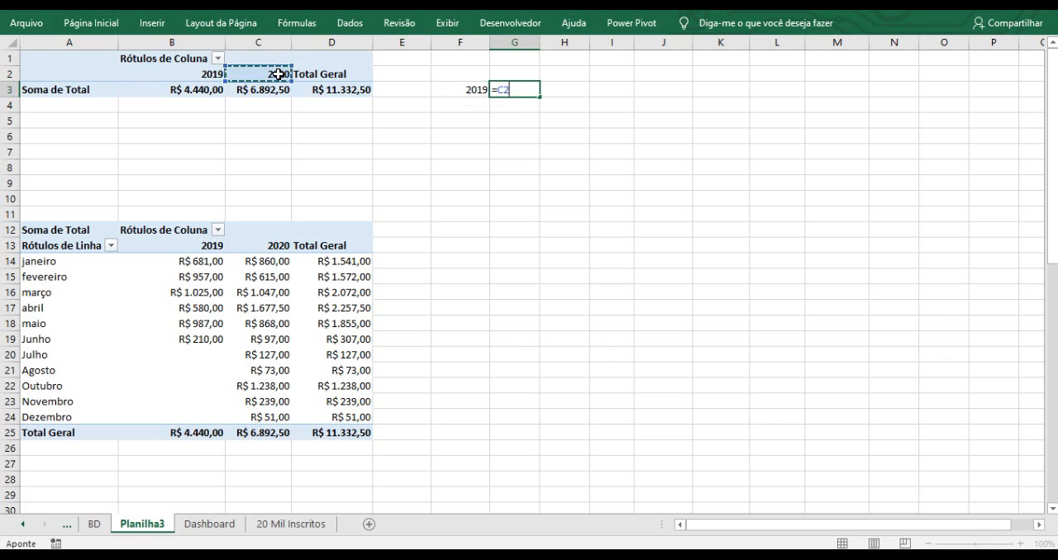
key(Return)
click(461, 104)
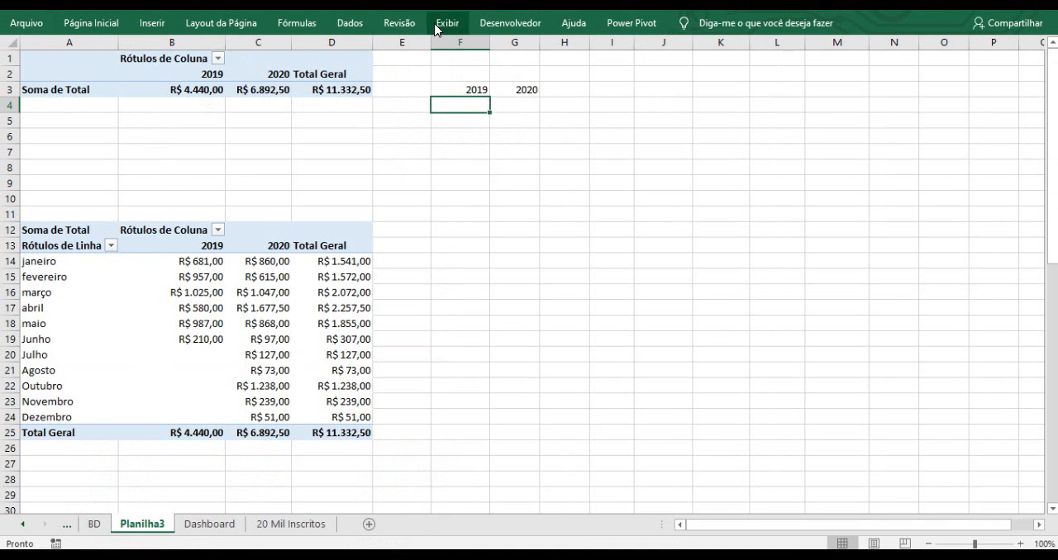
click(440, 24)
click(402, 53)
click(469, 137)
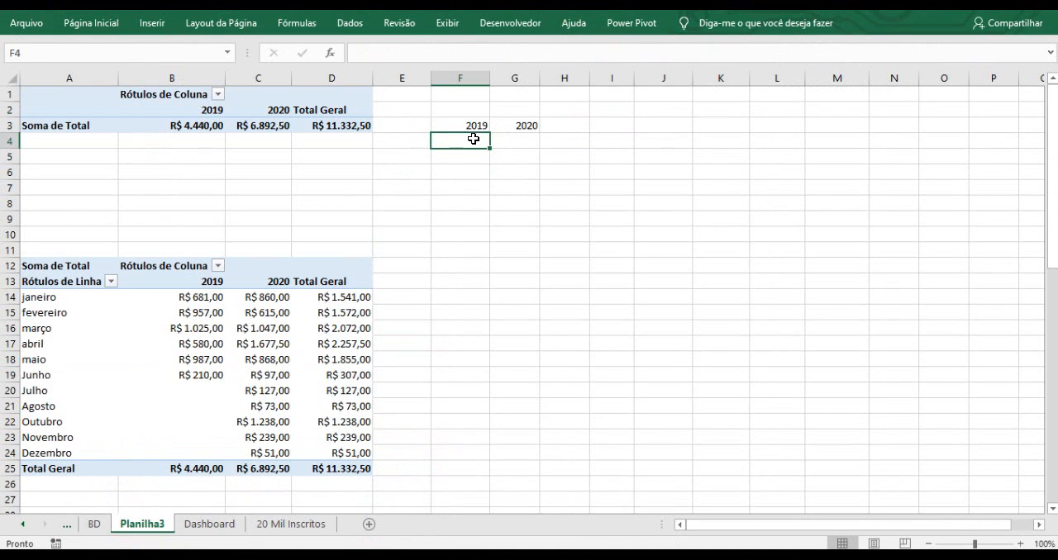
text(=)
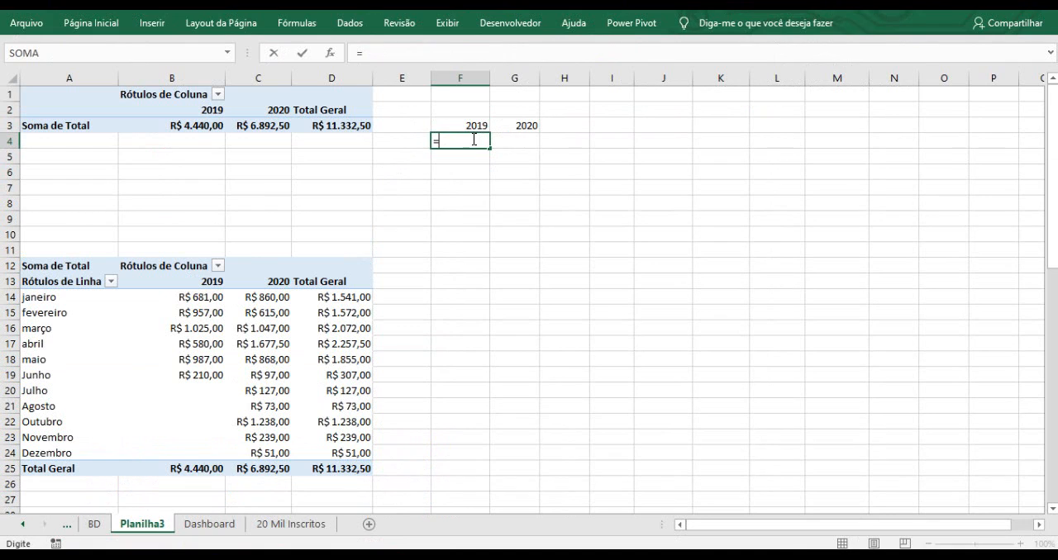
click(331, 125)
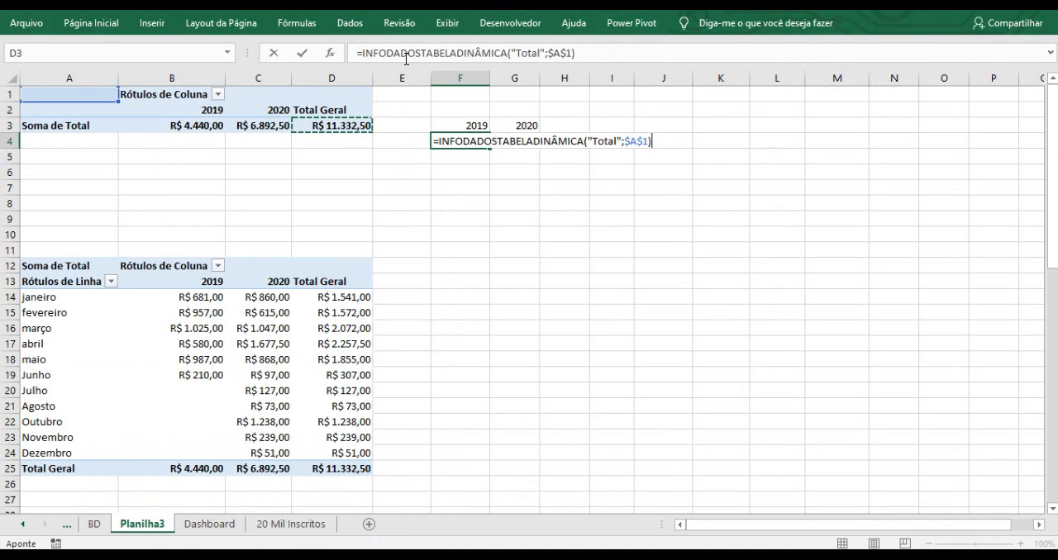
drag(580, 53, 362, 52)
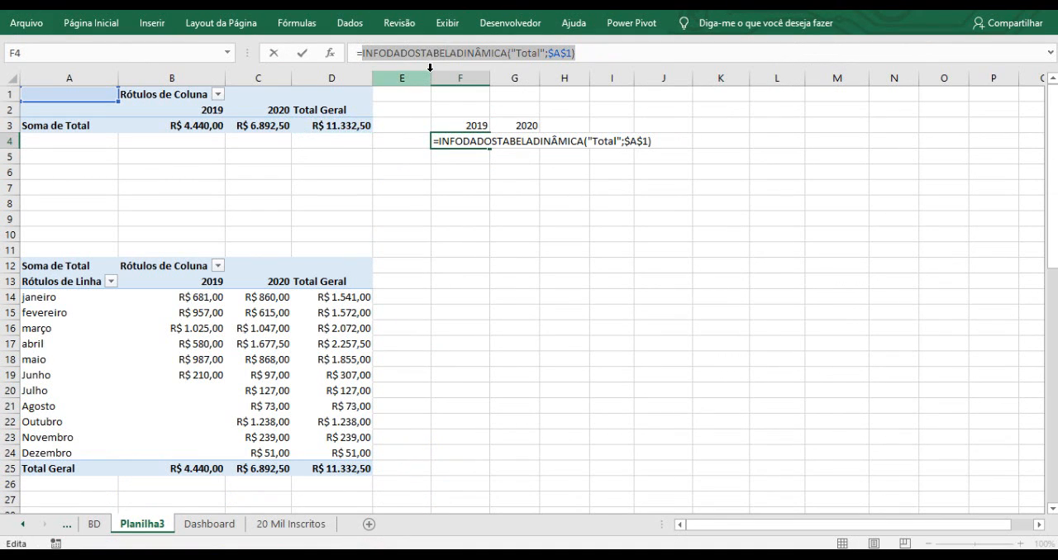
click(592, 52)
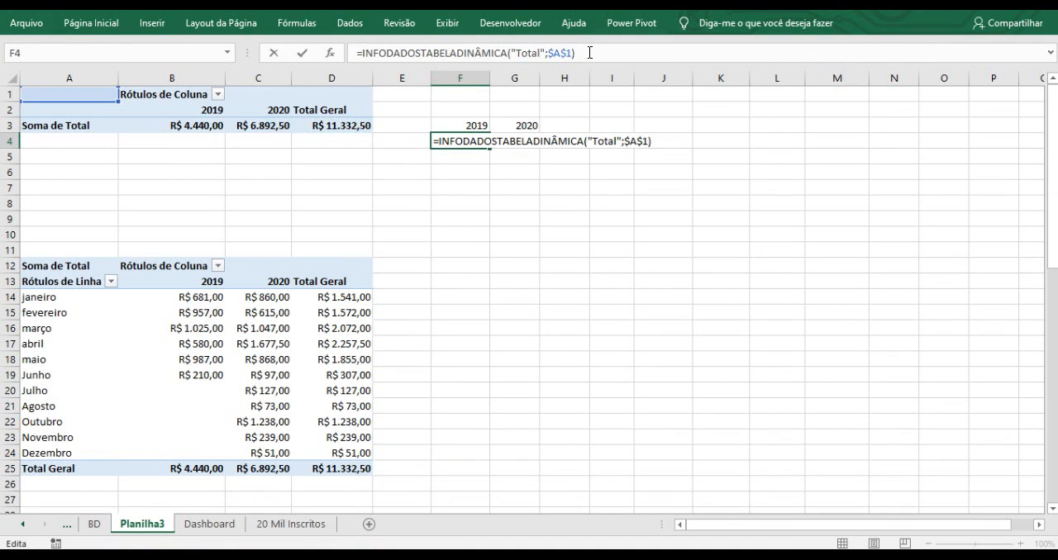
drag(362, 53, 592, 55)
key(Delete)
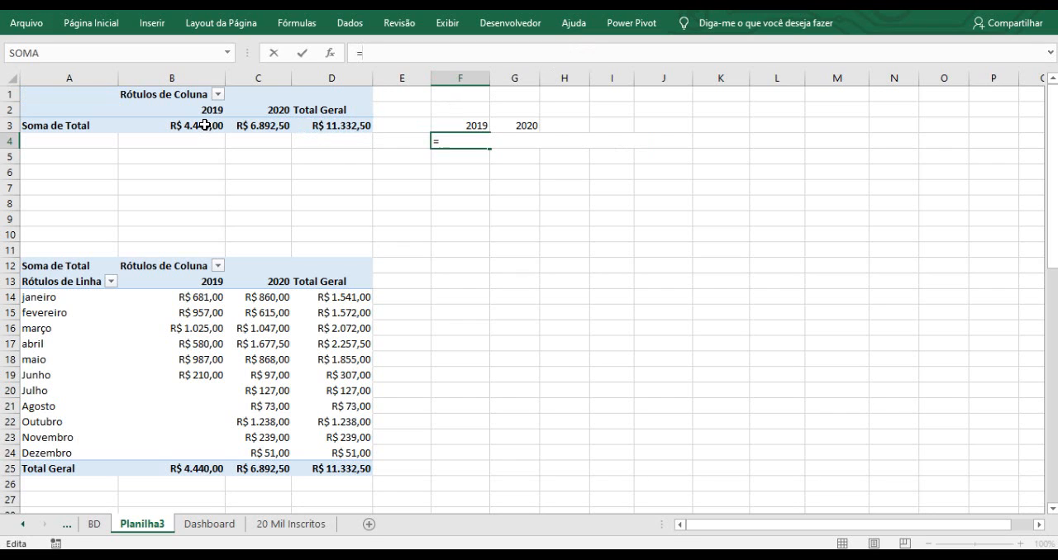
Complete the formula in F4 dividing the pivot's 2019 total by its grand total.
click(205, 124)
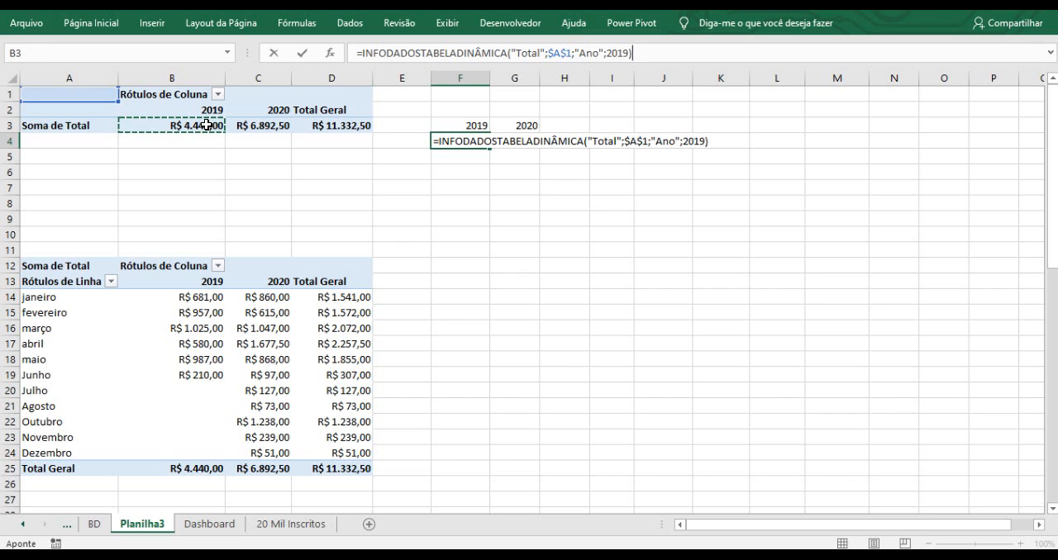
text(/)
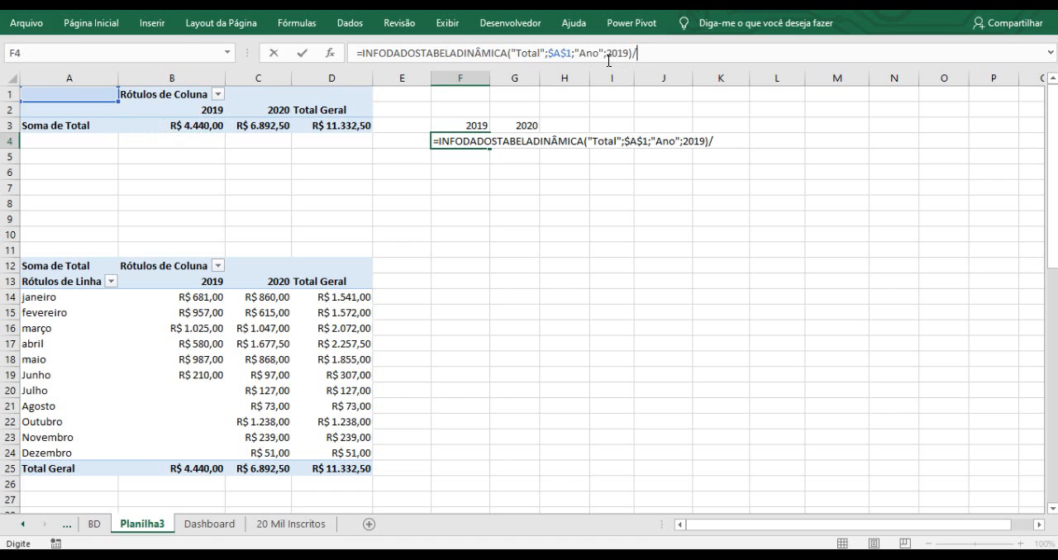
click(342, 124)
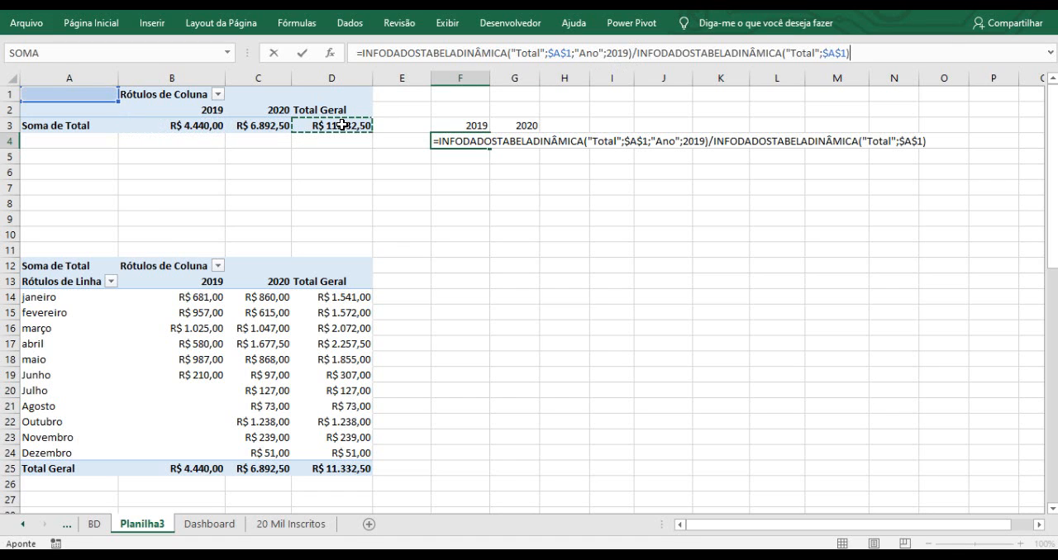
key(Return)
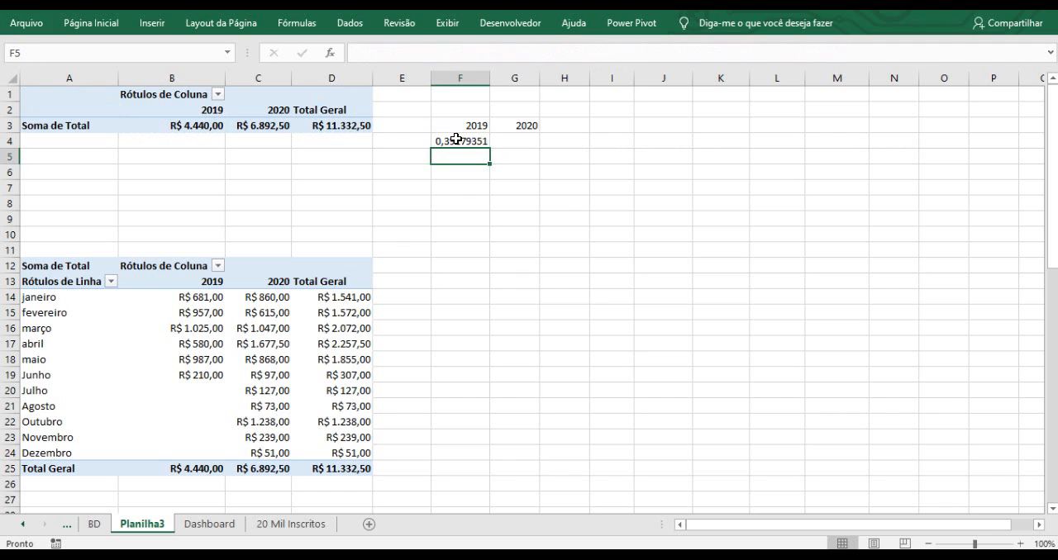
Enter a formula in G4 dividing the pivot's 2020 total by its grand total.
click(476, 139)
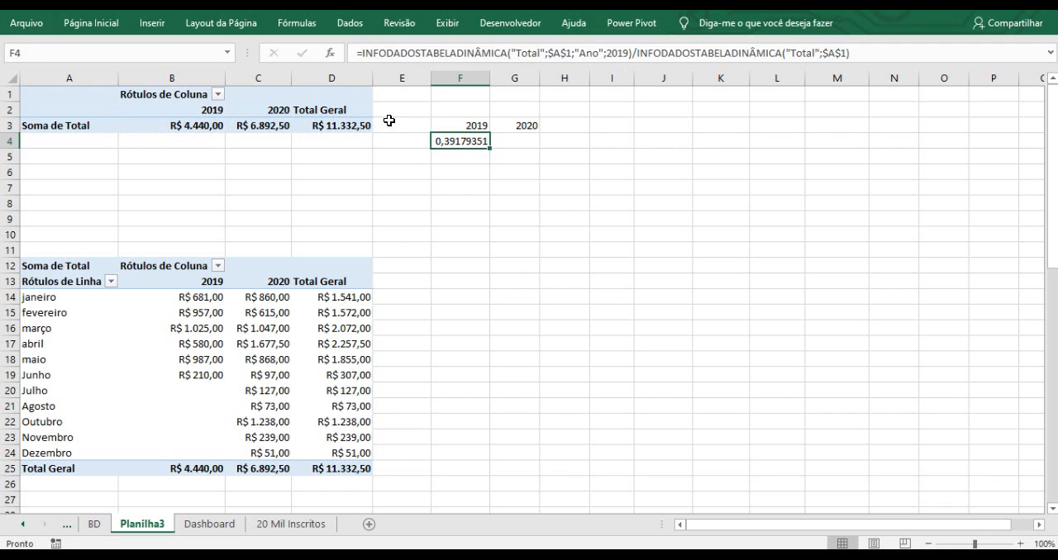
click(512, 139)
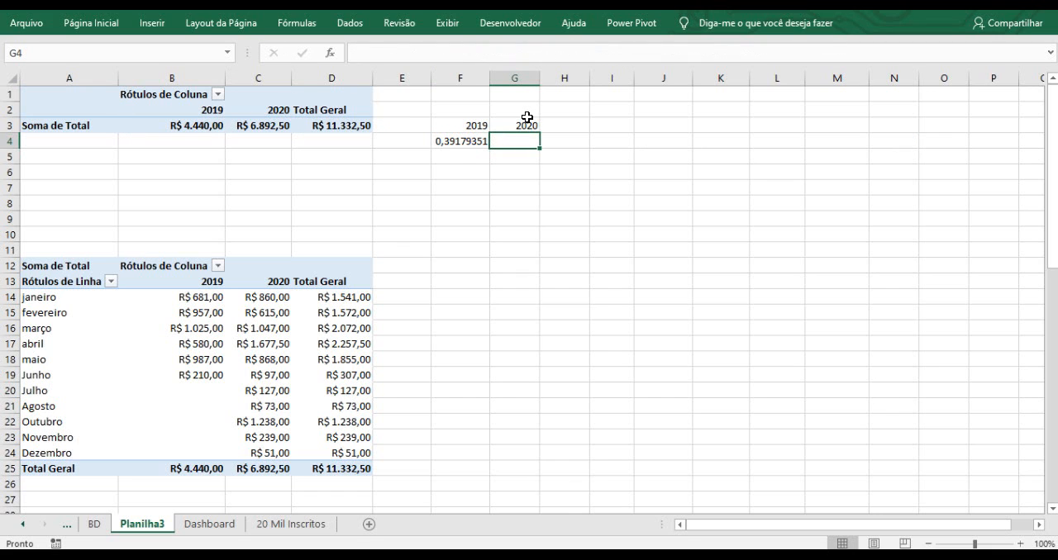
text(=)
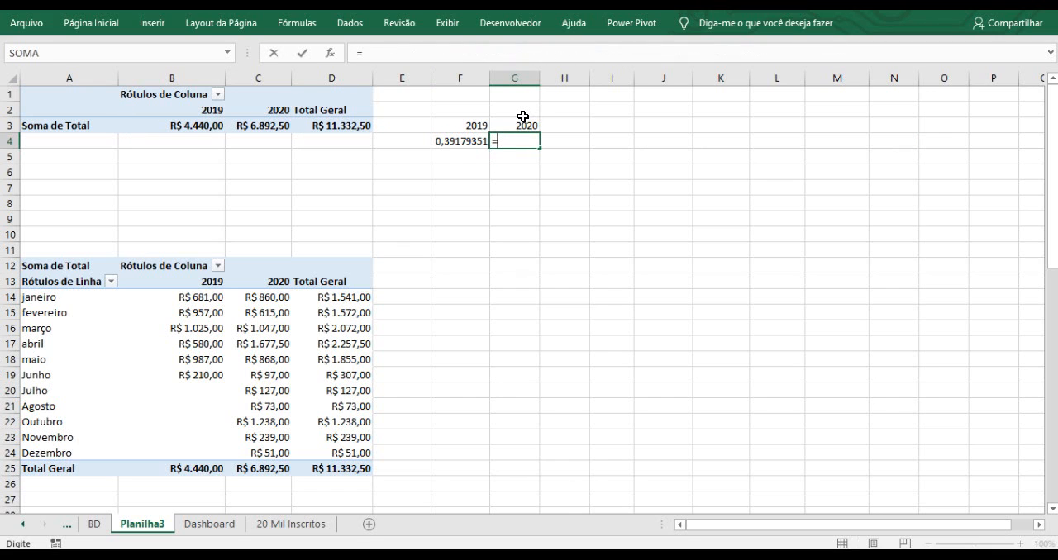
click(264, 125)
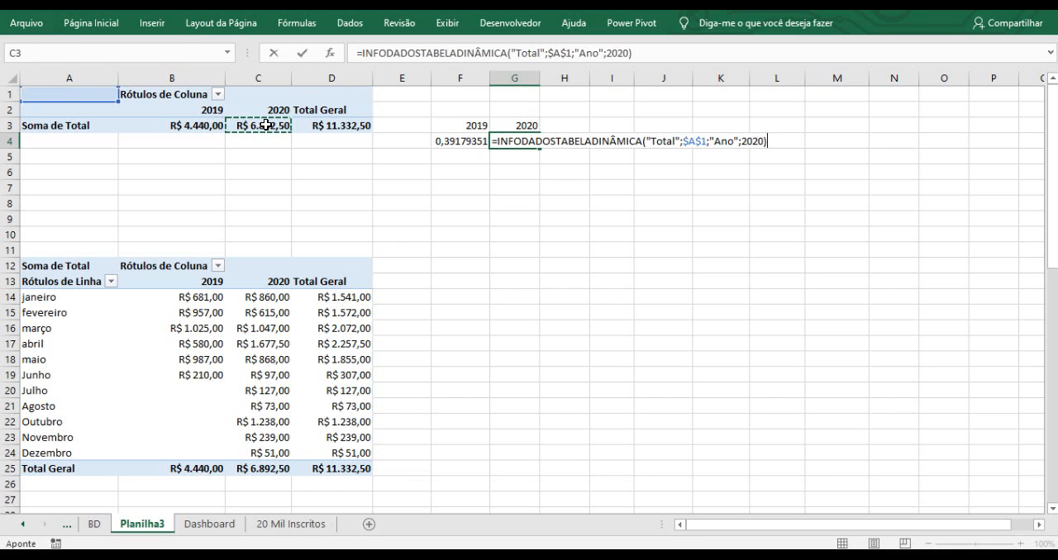
text(/)
click(343, 124)
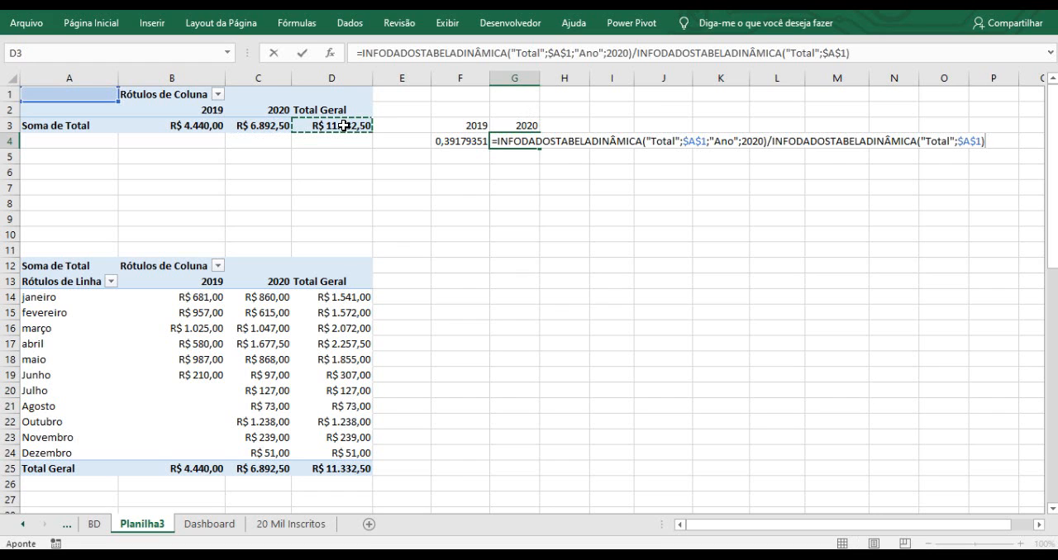
key(Return)
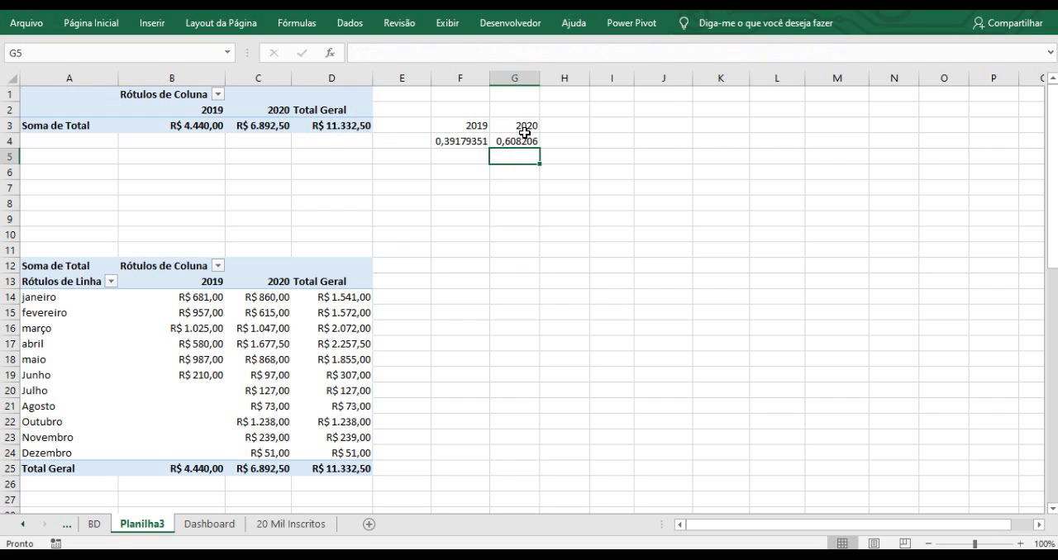
Format cells F4 and G4 as percentages.
drag(465, 141, 500, 140)
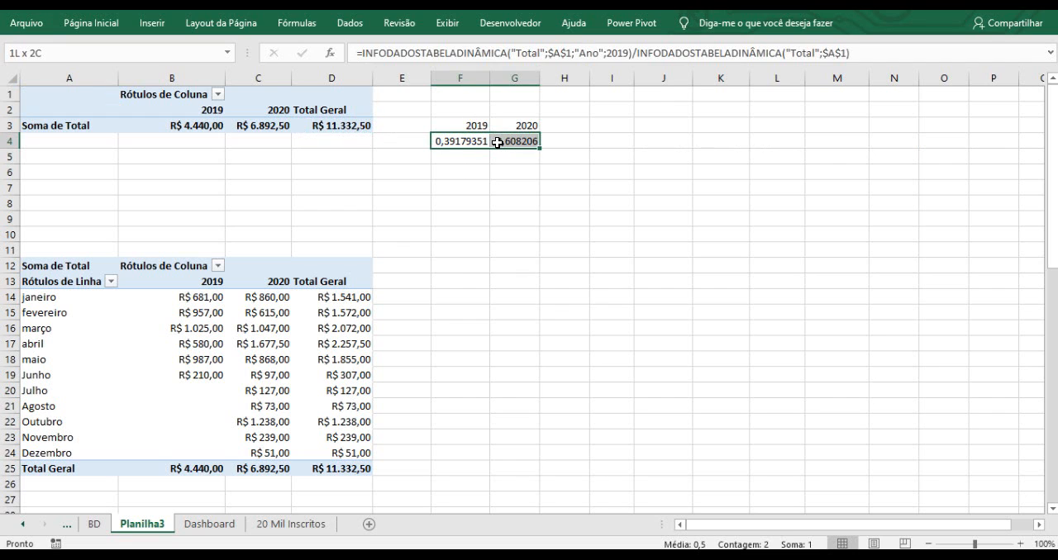
click(111, 25)
click(567, 77)
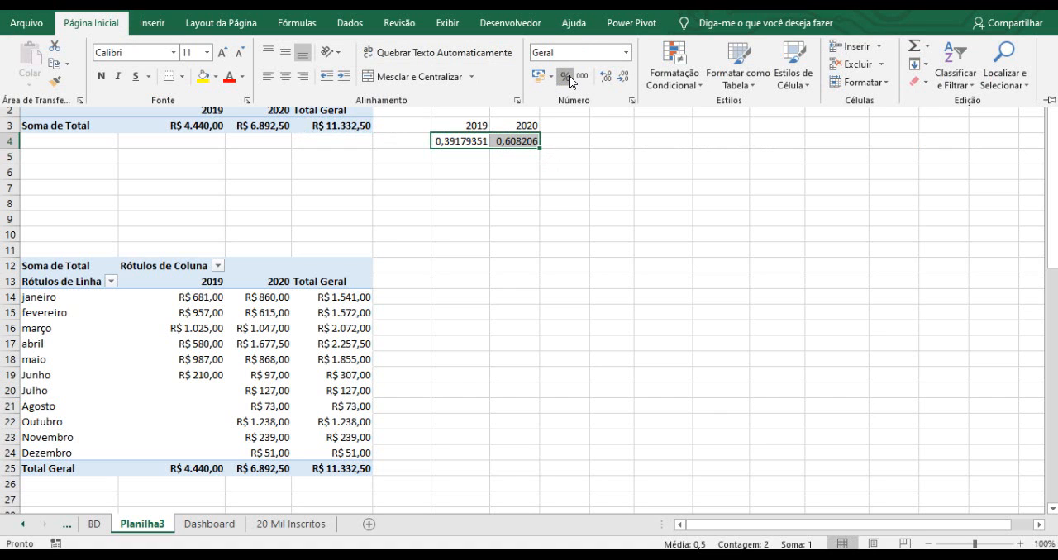
click(522, 146)
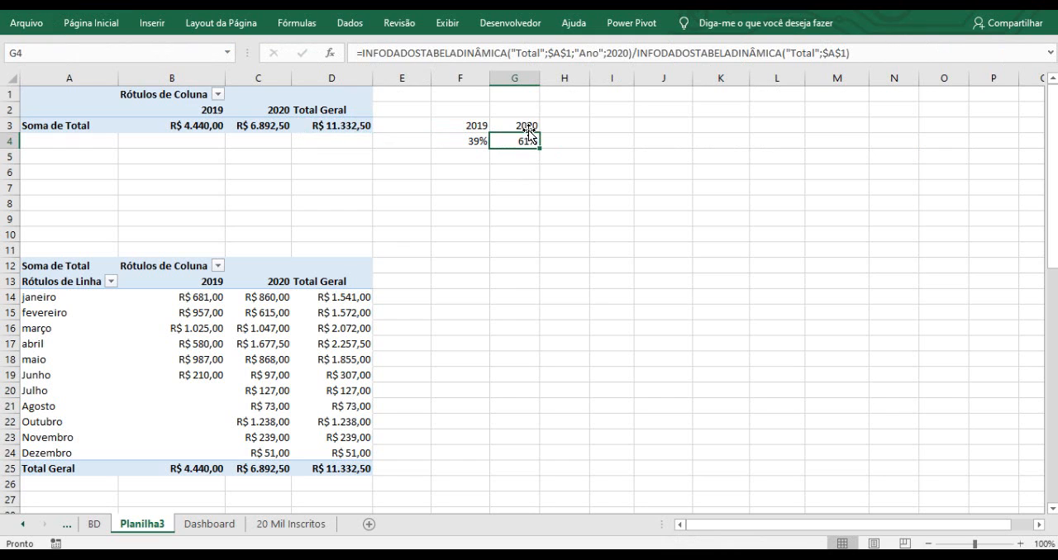
click(478, 139)
click(499, 175)
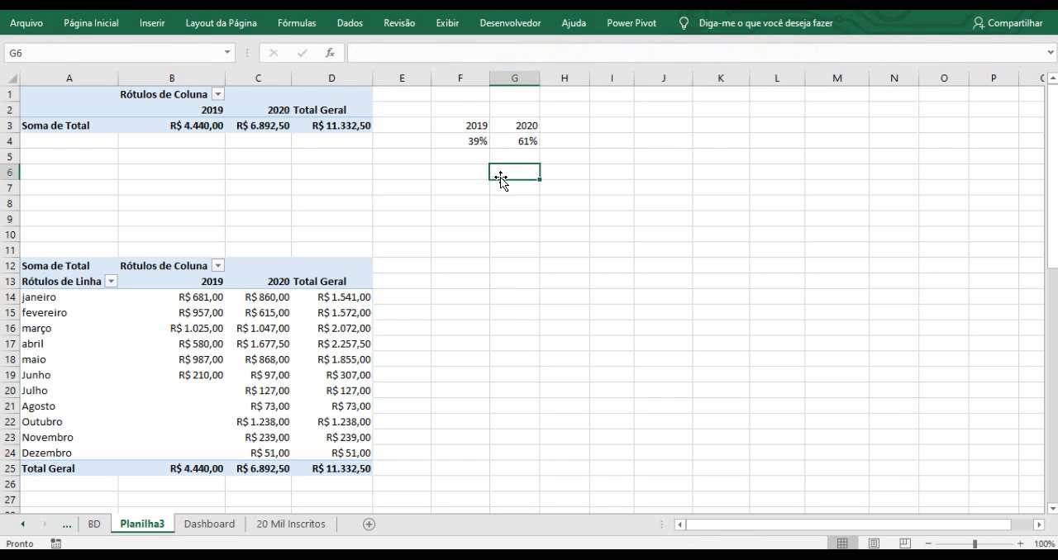
click(469, 188)
drag(478, 141, 514, 143)
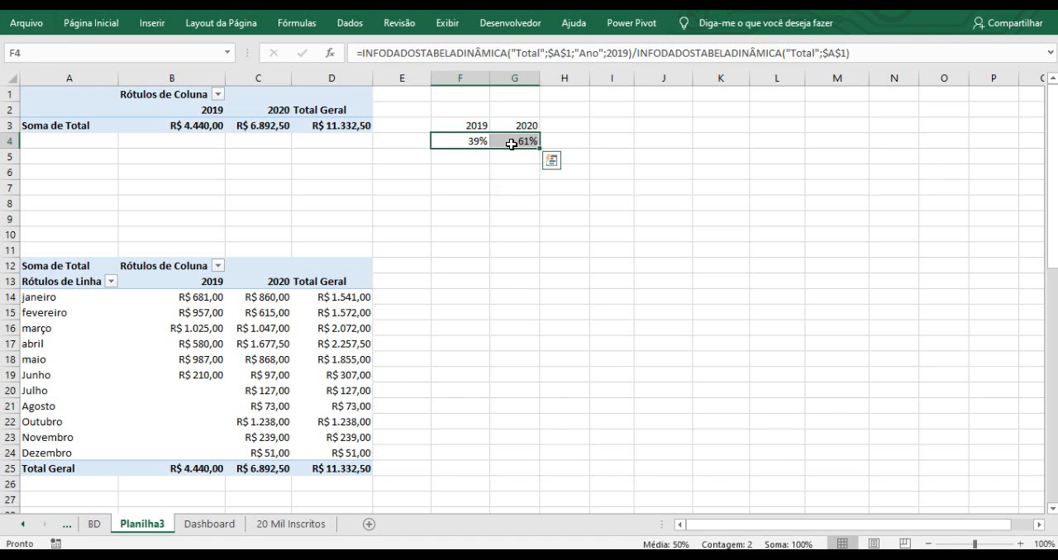
click(482, 202)
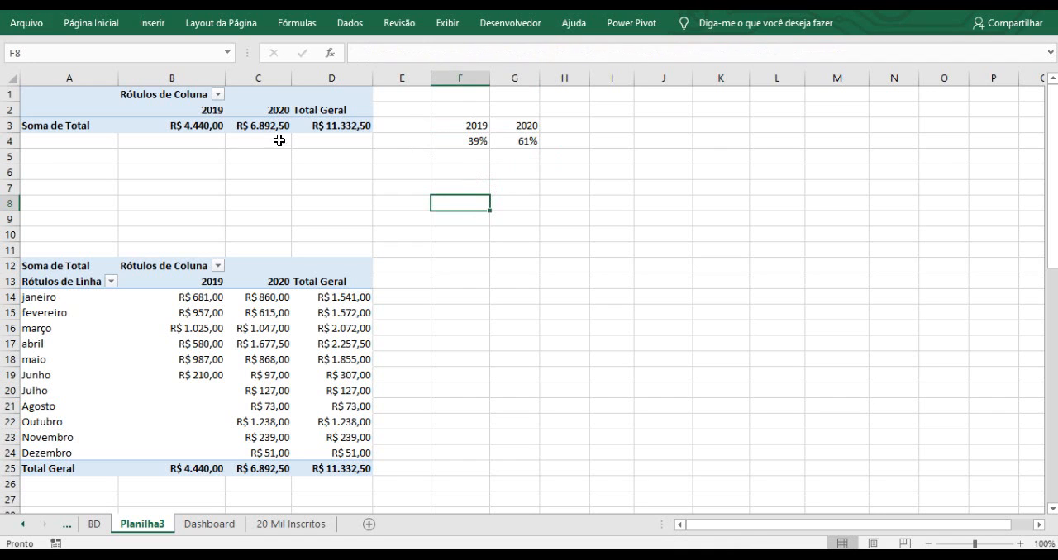
Insert a slicer for the Ano field on the top pivot table.
click(178, 101)
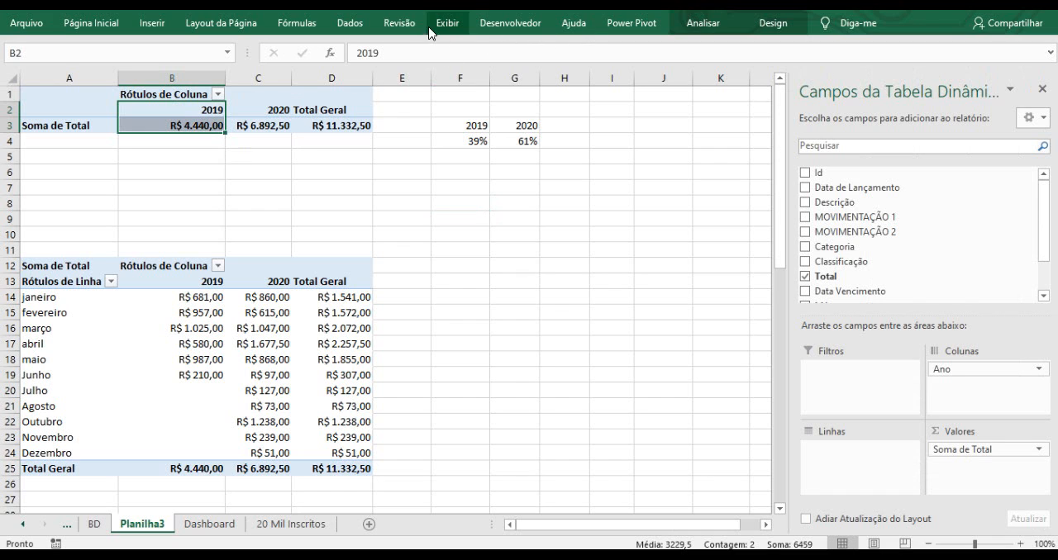
click(710, 29)
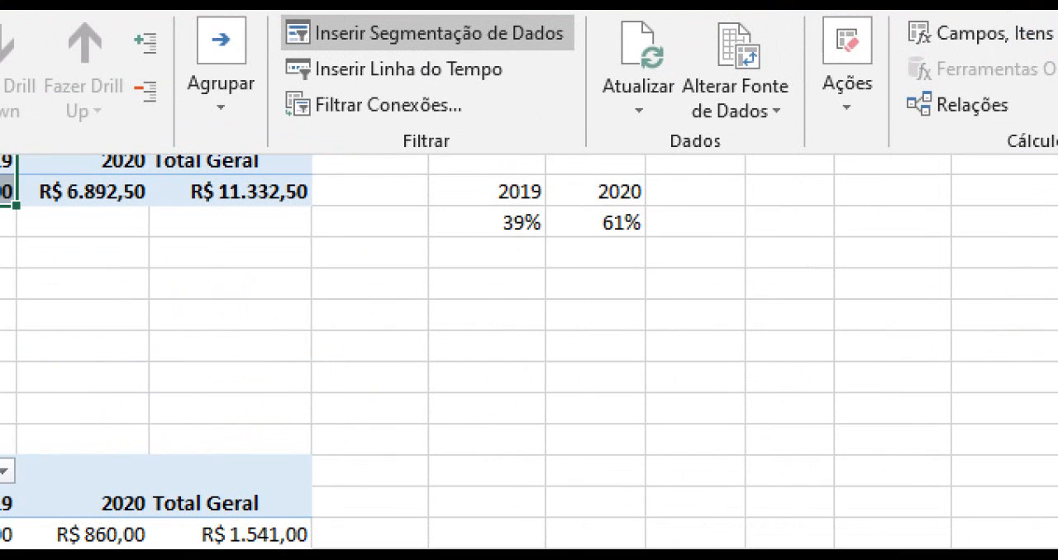
drag(463, 49, 627, 168)
drag(266, 13, 580, 66)
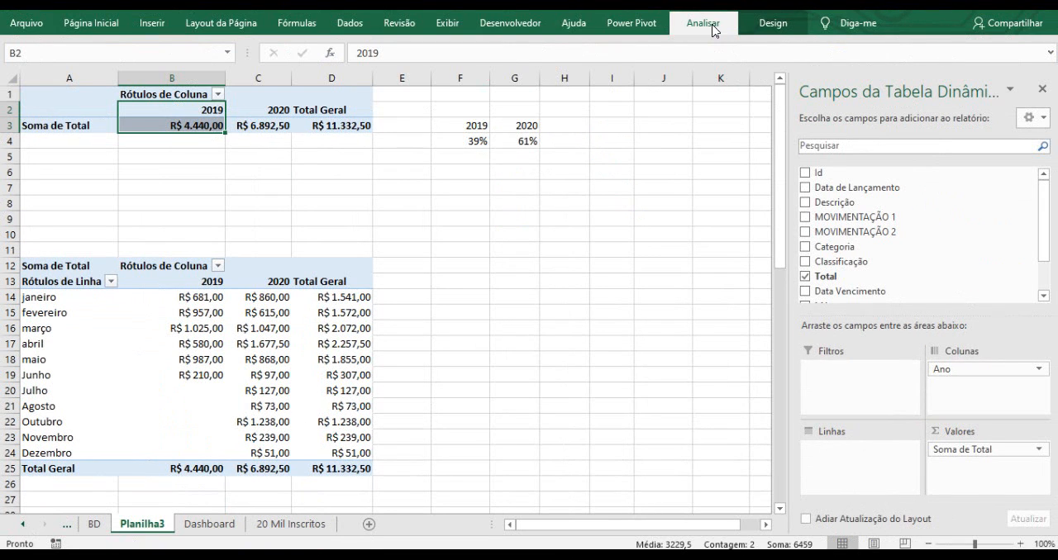
click(778, 15)
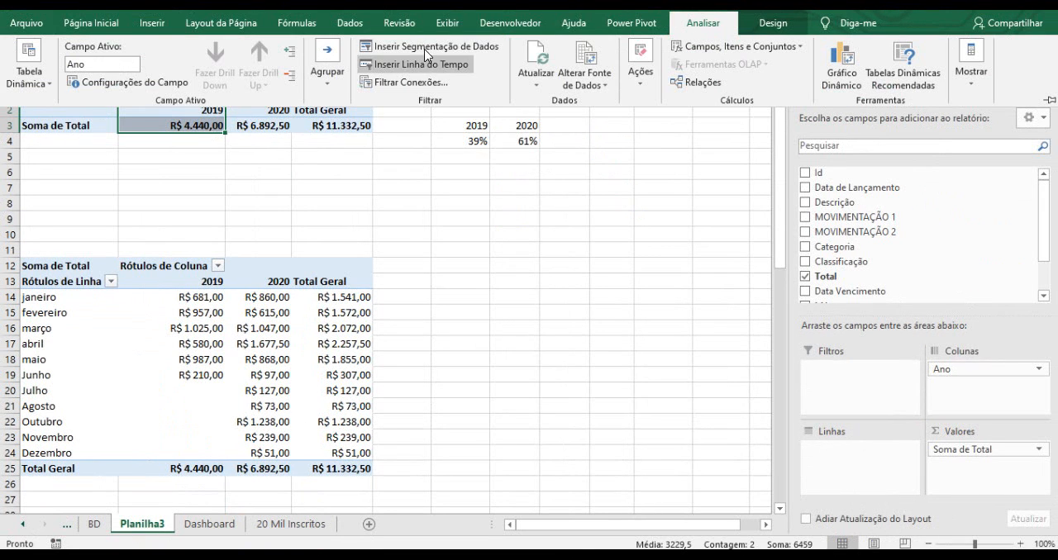
click(425, 47)
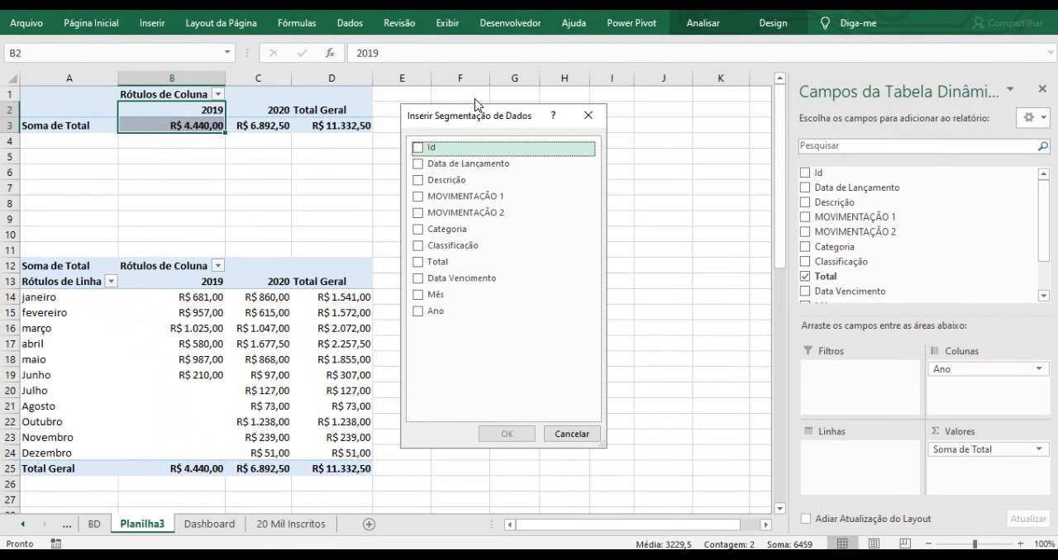
drag(477, 111, 595, 104)
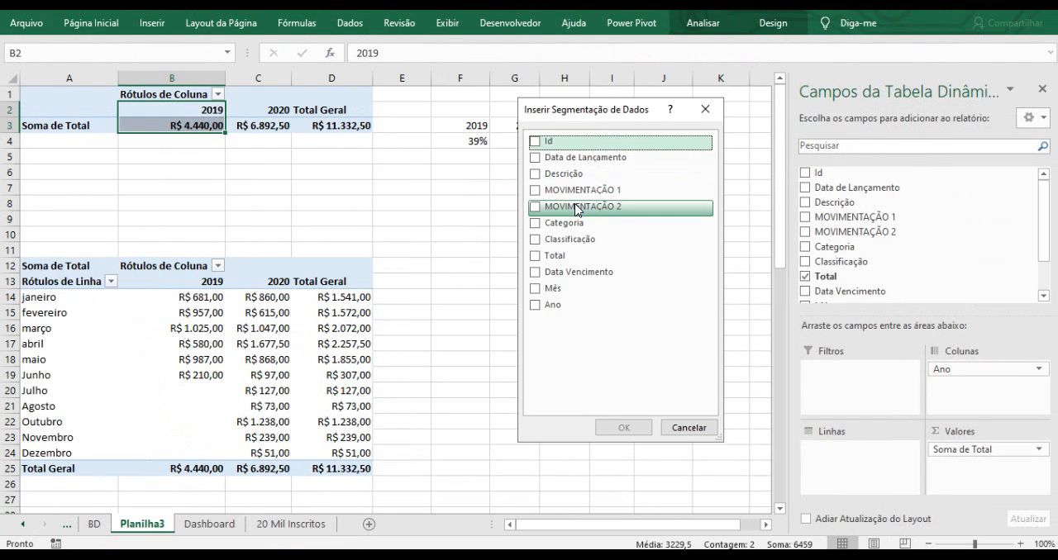
click(534, 307)
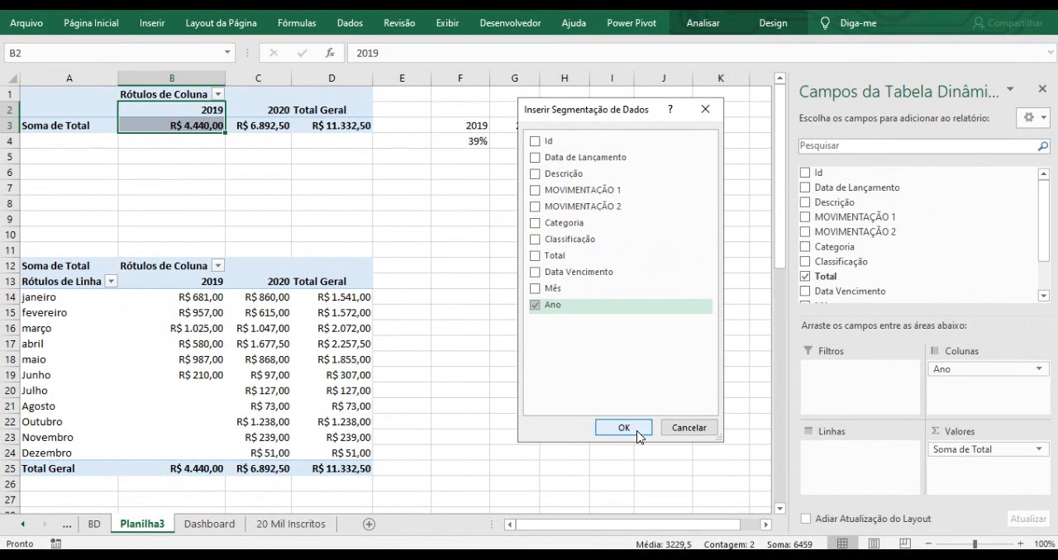
click(687, 546)
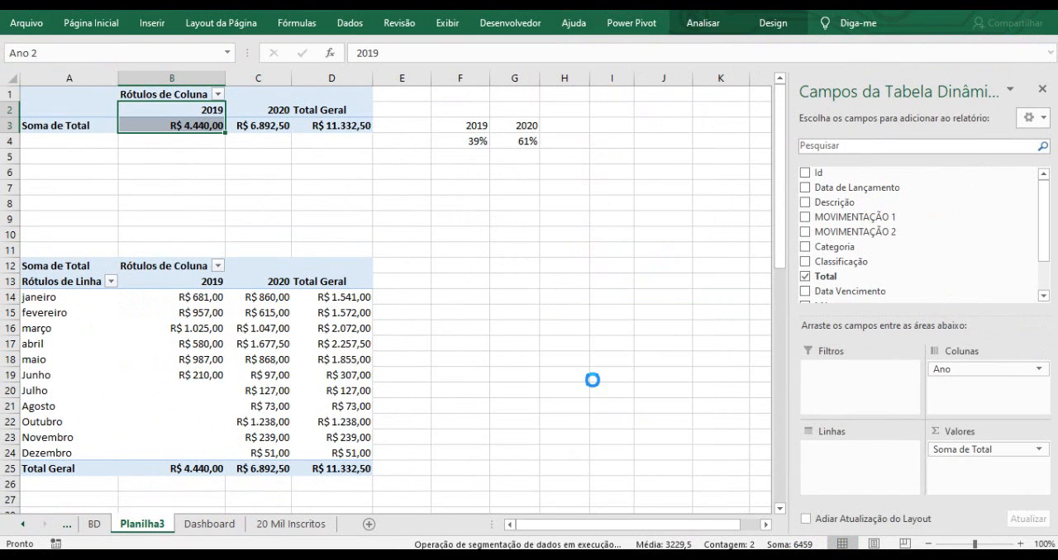
Move the Ano slicer beside the percentage cells and shrink it to a single-row strip.
drag(394, 210, 623, 117)
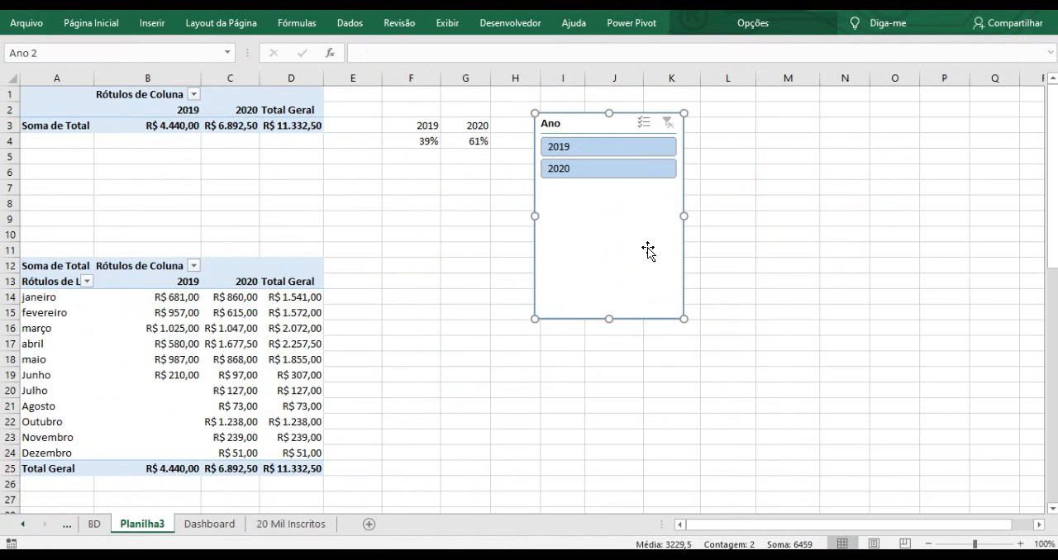
drag(680, 317, 681, 191)
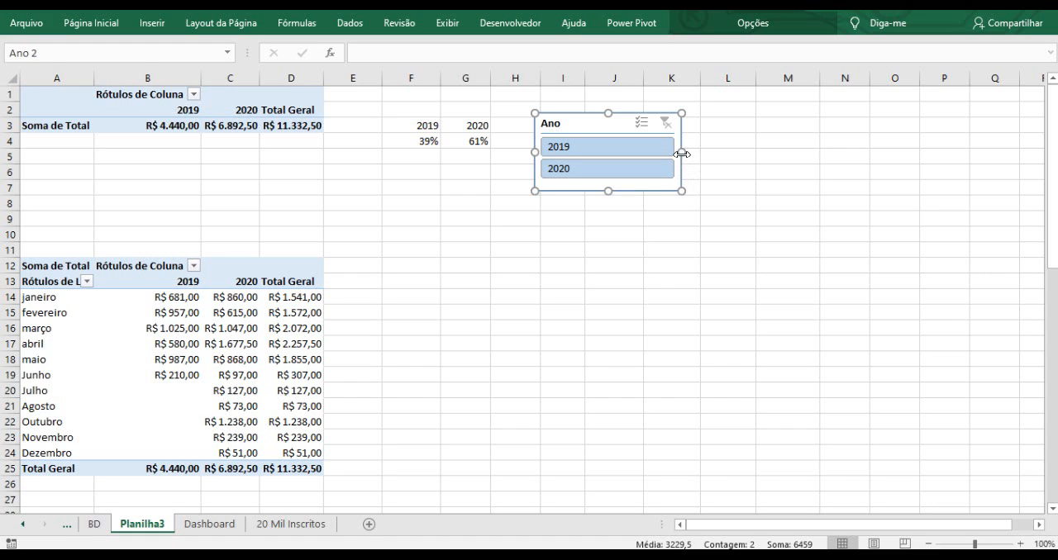
drag(681, 152, 815, 153)
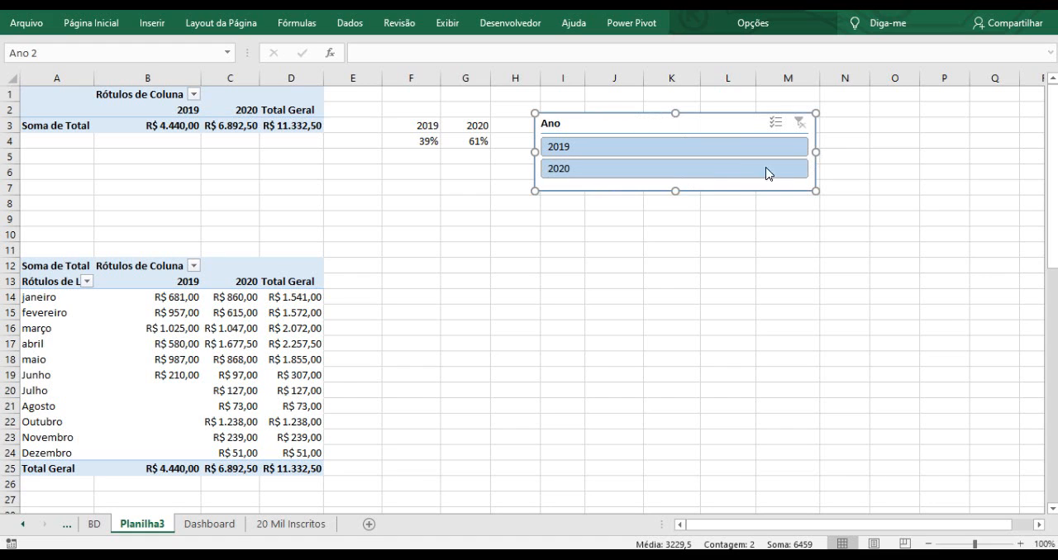
drag(677, 191, 678, 161)
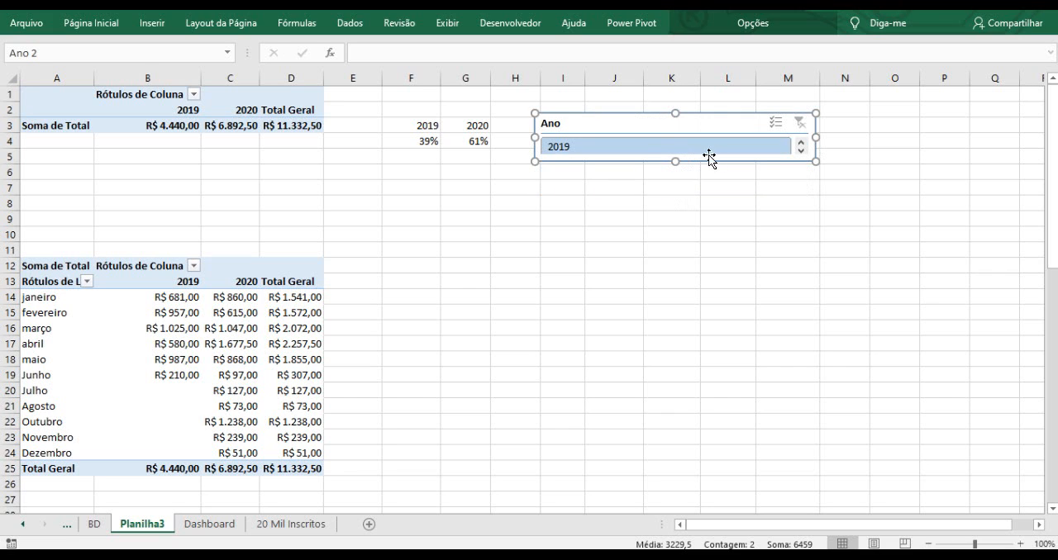
Open the slicer's size and properties settings and set its number of columns to 2.
right_click(626, 123)
click(613, 219)
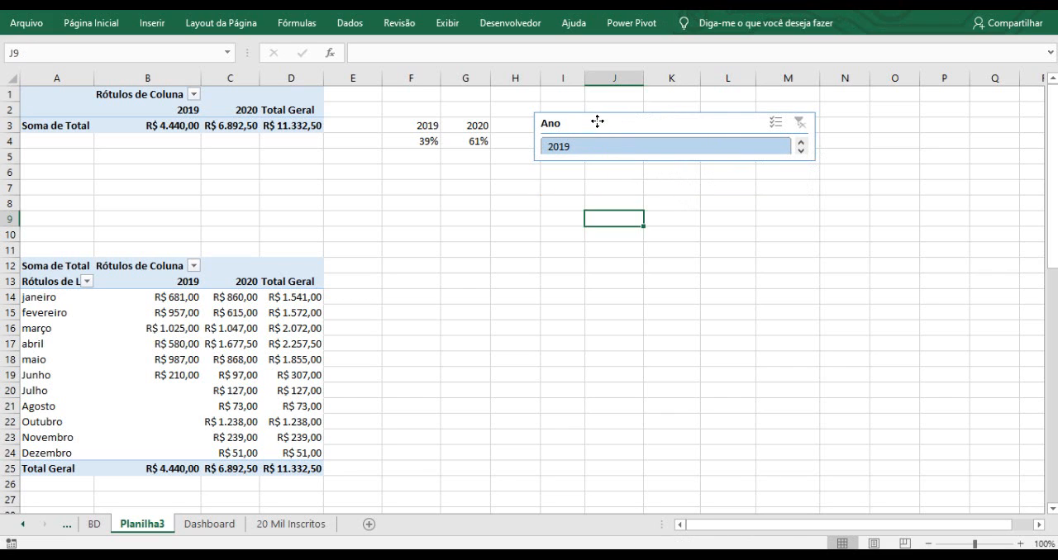
click(597, 121)
right_click(598, 121)
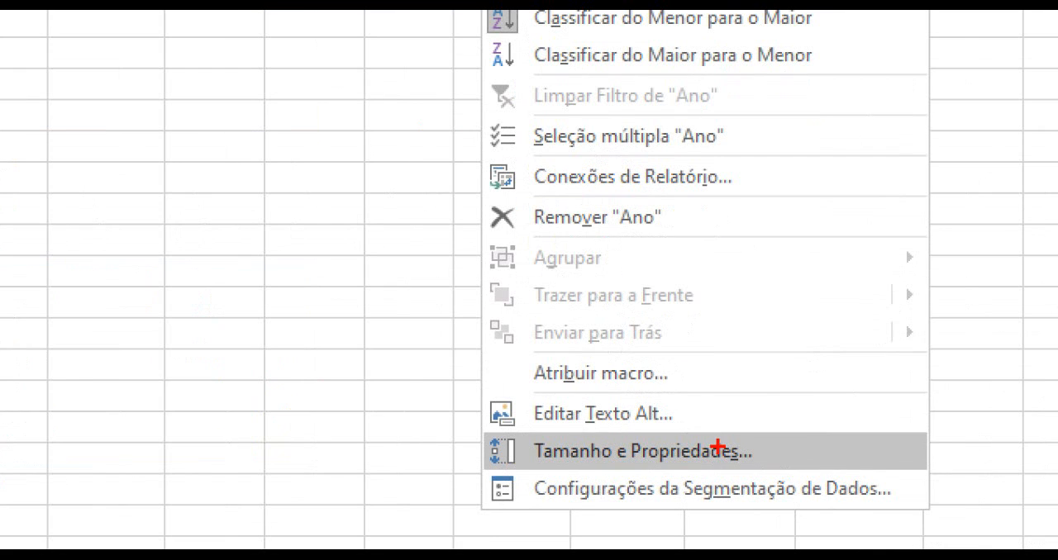
key(Escape)
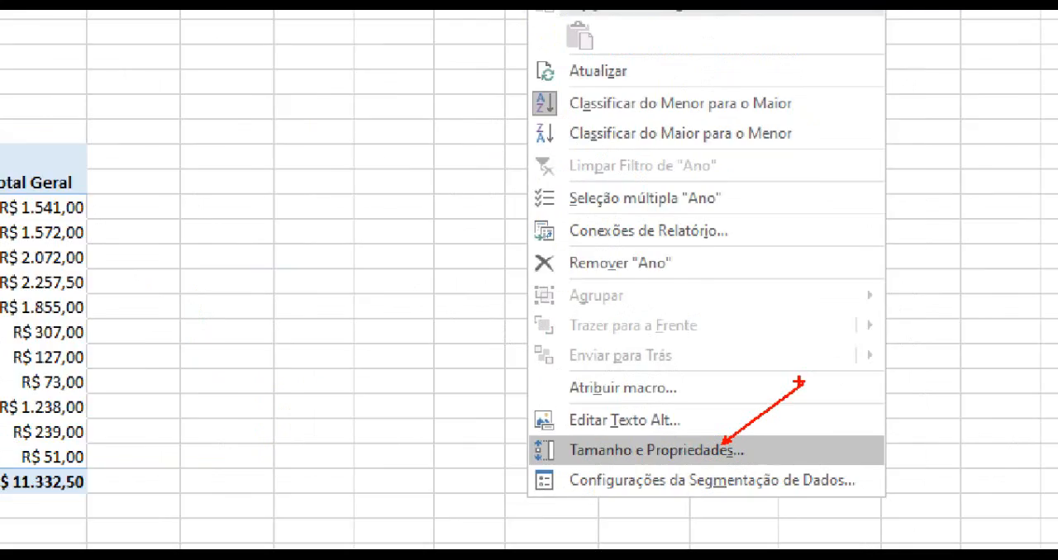
right_click(588, 134)
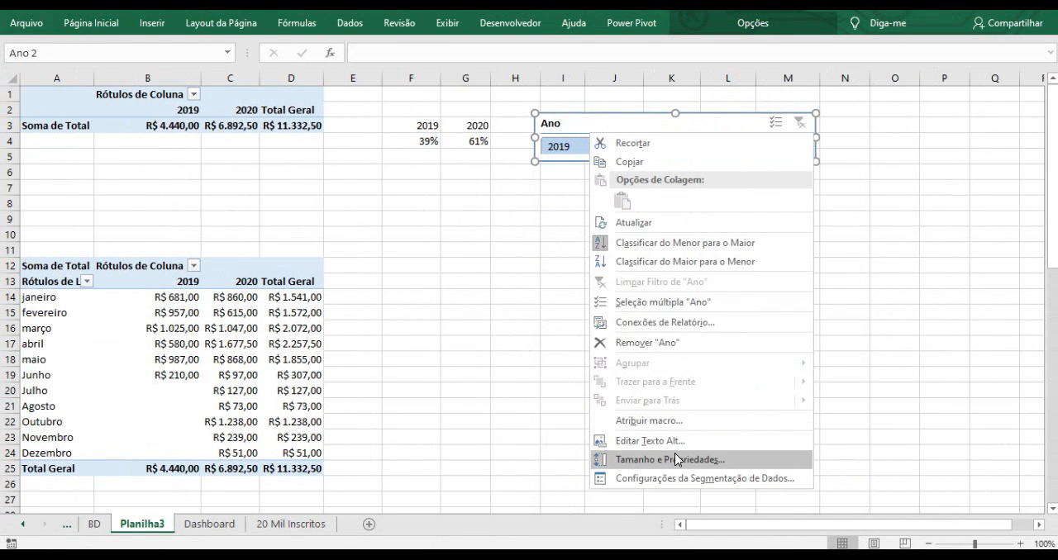
key(Escape)
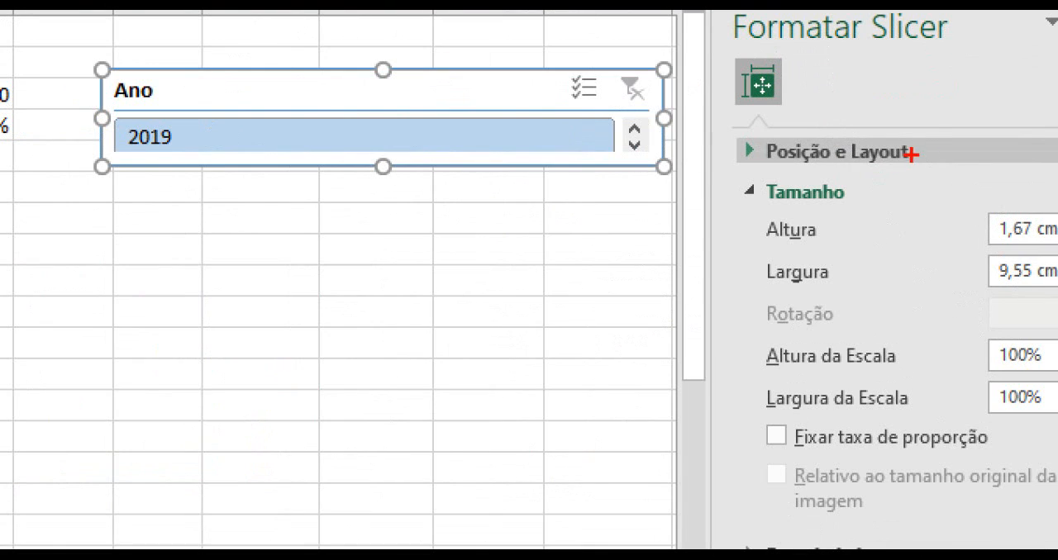
drag(919, 146, 942, 118)
drag(745, 151, 704, 155)
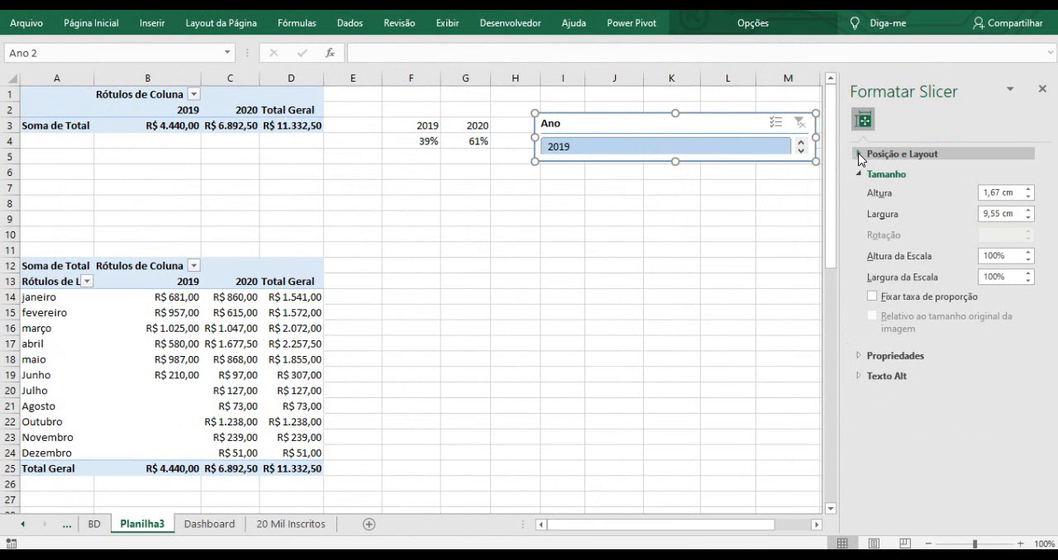
click(749, 151)
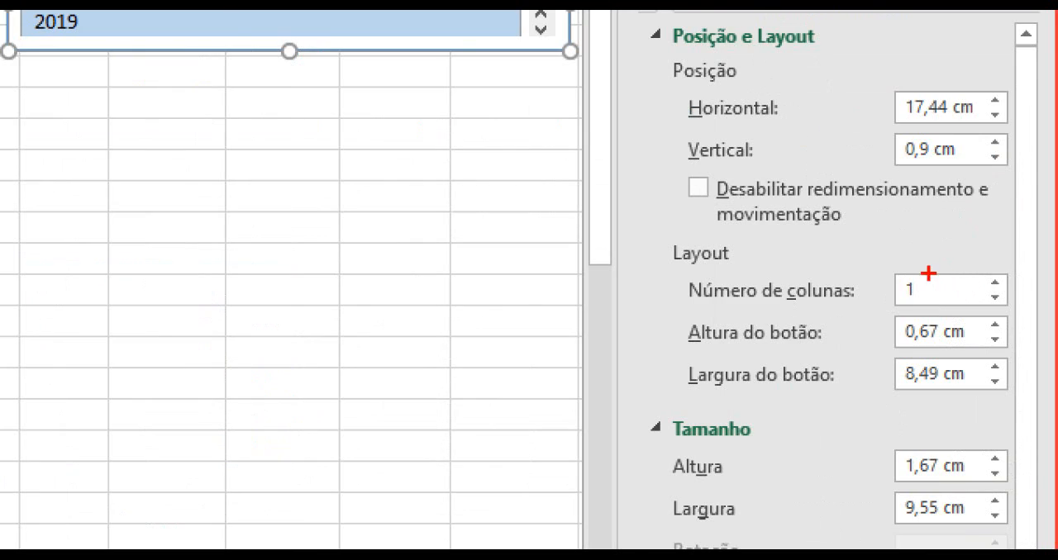
drag(993, 272, 1018, 261)
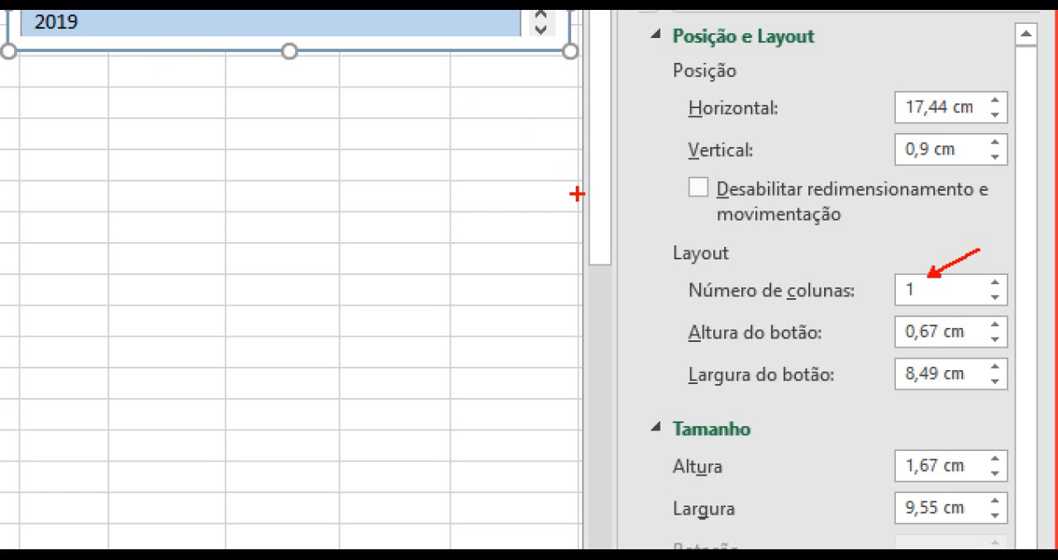
drag(944, 313, 957, 304)
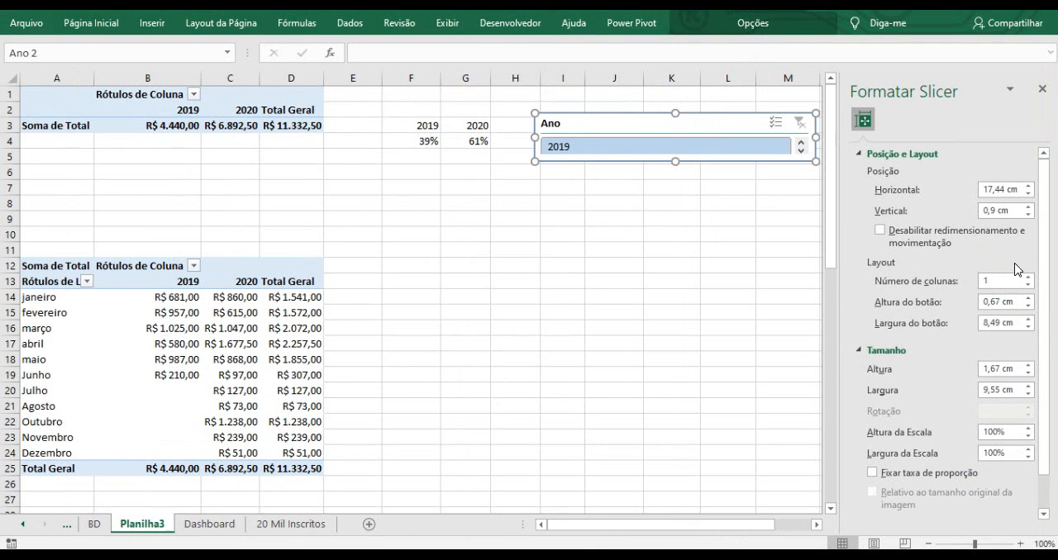
double_click(902, 300)
text(2)
key(Return)
Move the Ano slicer below the percentage cells and slightly increase its height.
drag(639, 125, 581, 200)
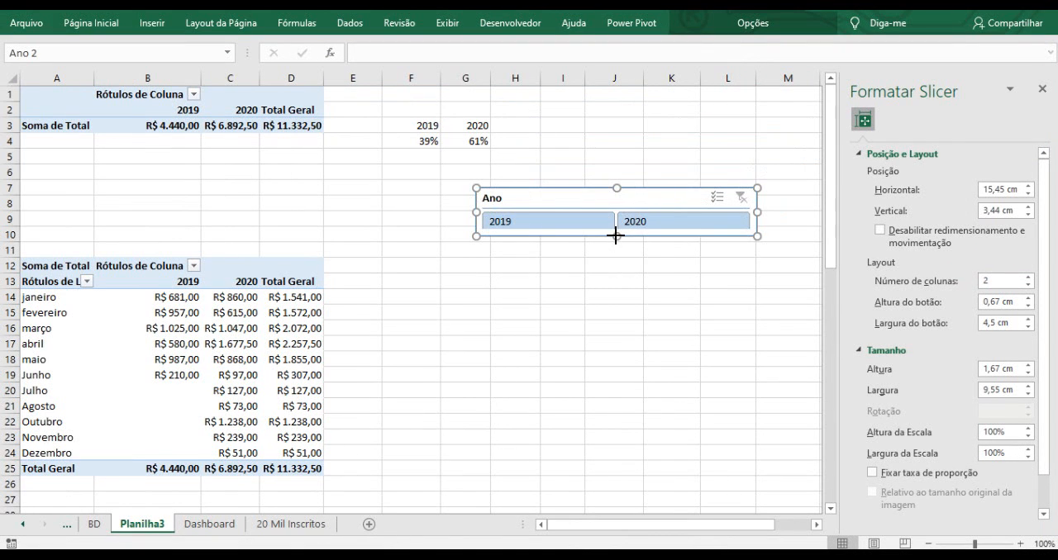
drag(616, 235, 614, 239)
drag(586, 194, 514, 178)
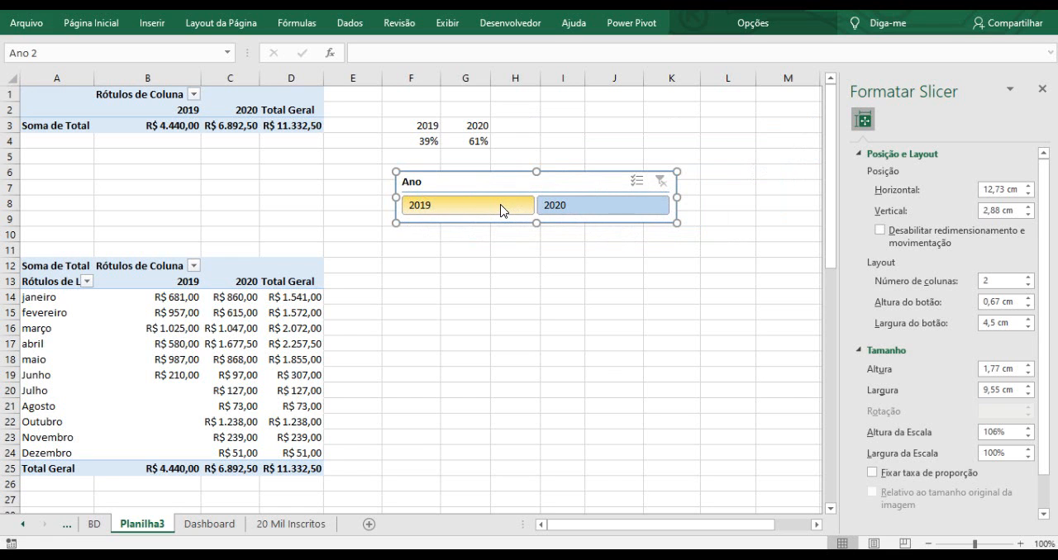
Set the slicer's button width to 2,5 cm.
key(ctrl+1)
click(499, 206)
drag(463, 207, 531, 207)
drag(721, 214, 820, 216)
key(Escape)
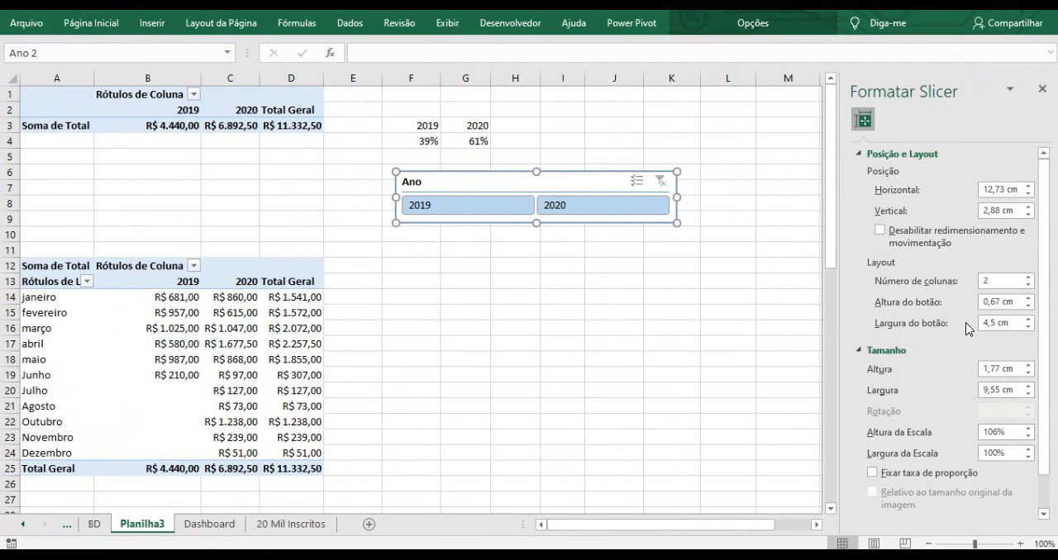
key(ctrl+1)
drag(981, 316, 1049, 290)
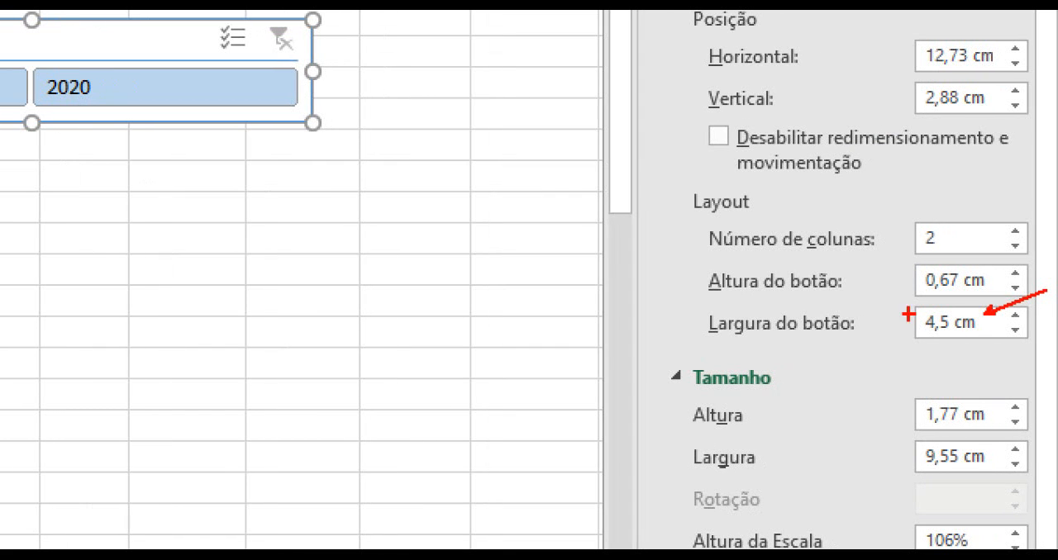
drag(673, 301, 1004, 353)
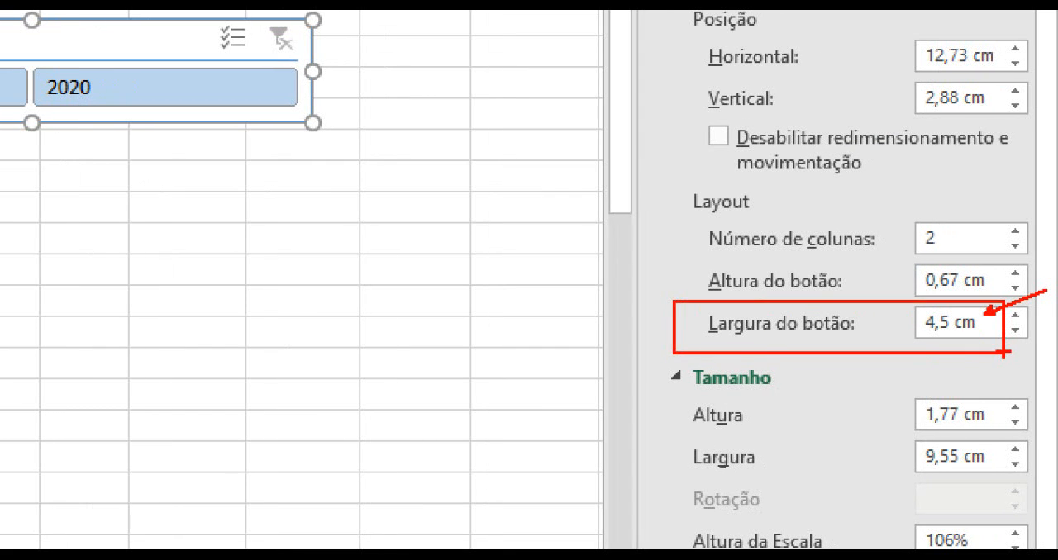
key(Escape)
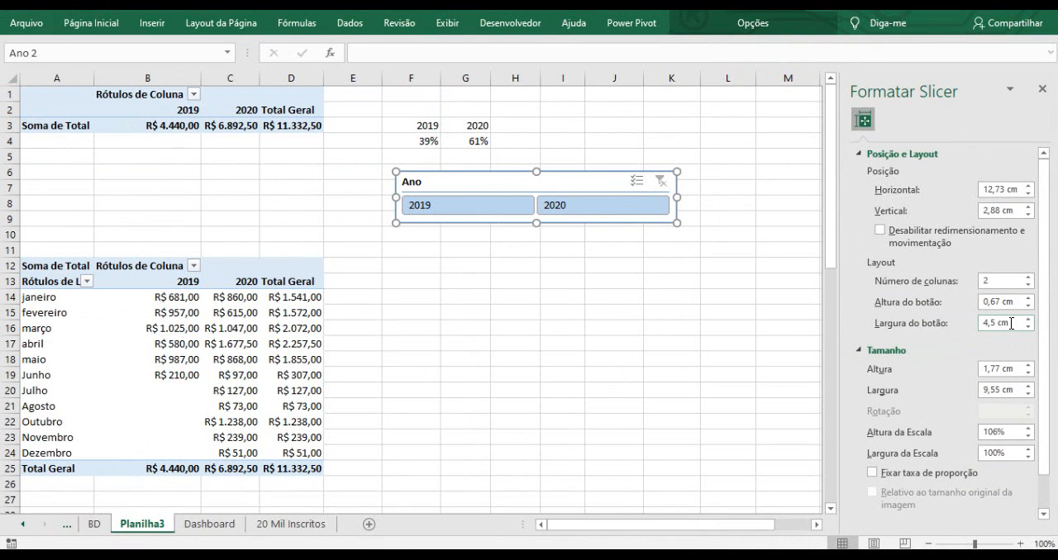
drag(997, 324, 980, 326)
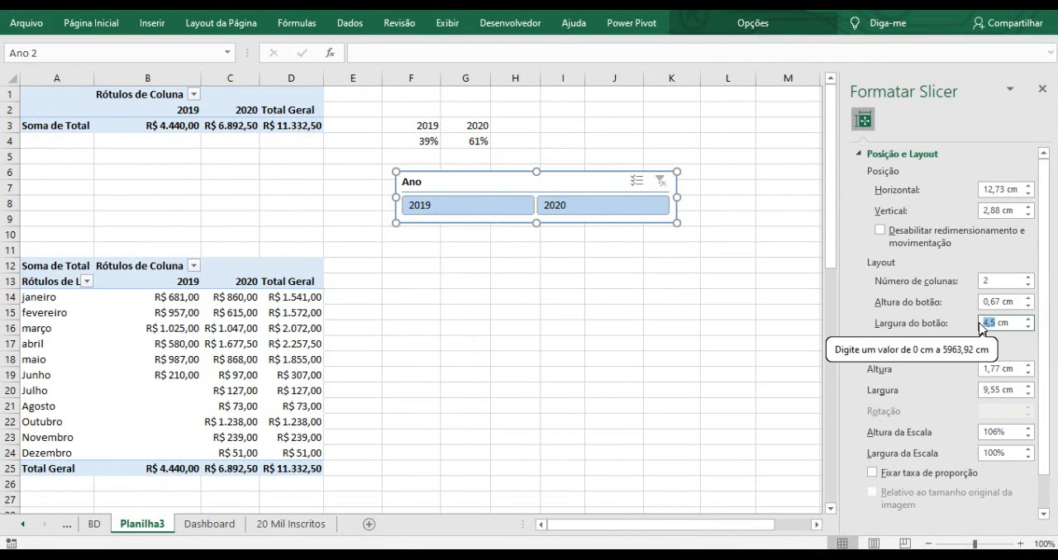
text(2,5)
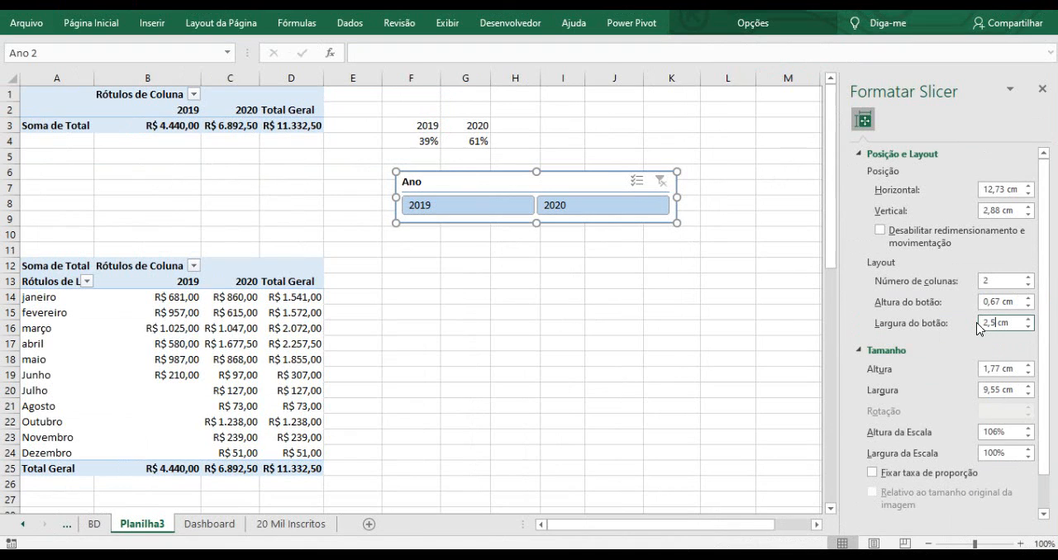
key(Return)
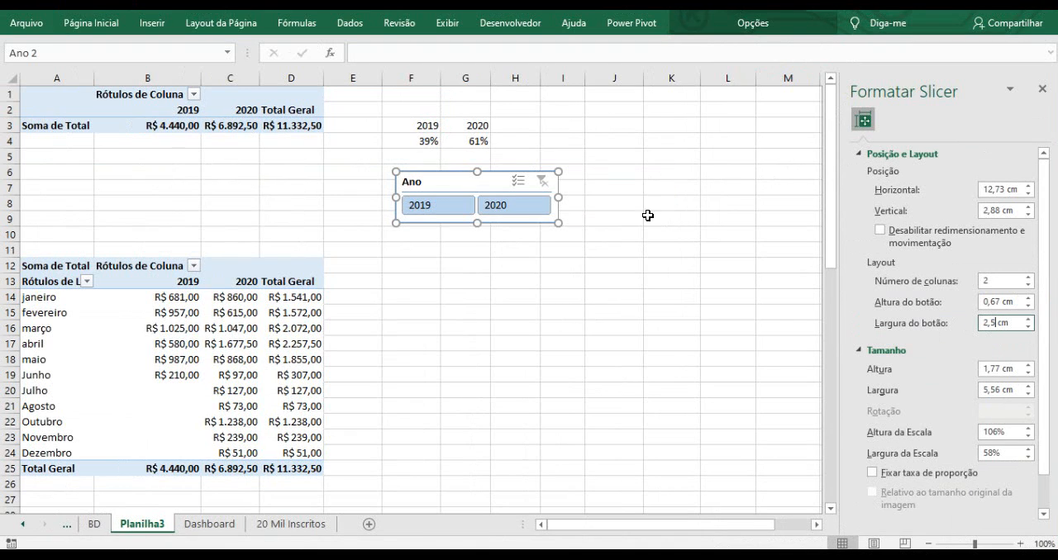
Move the Ano slicer to the upper area beside the percentage cells around column J.
click(586, 230)
drag(532, 172, 657, 106)
click(629, 200)
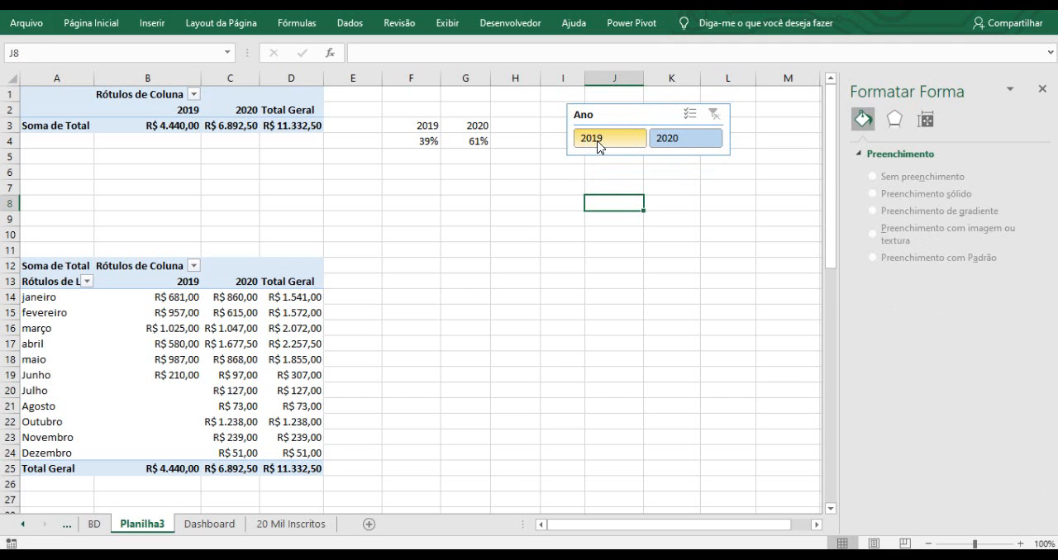
Select 2019 in the Ano slicer to filter the top pivot table.
click(599, 144)
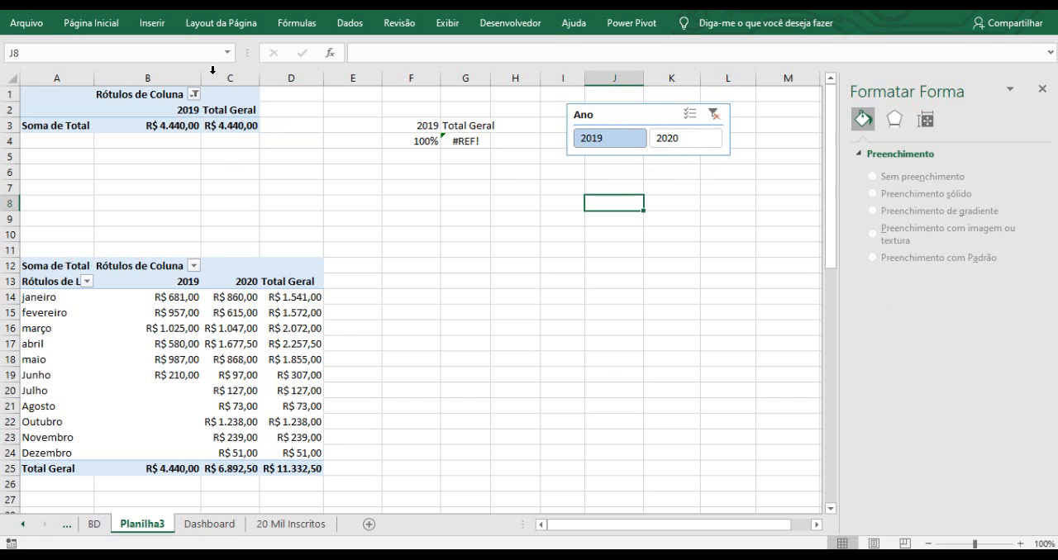
mouse_move(165, 120)
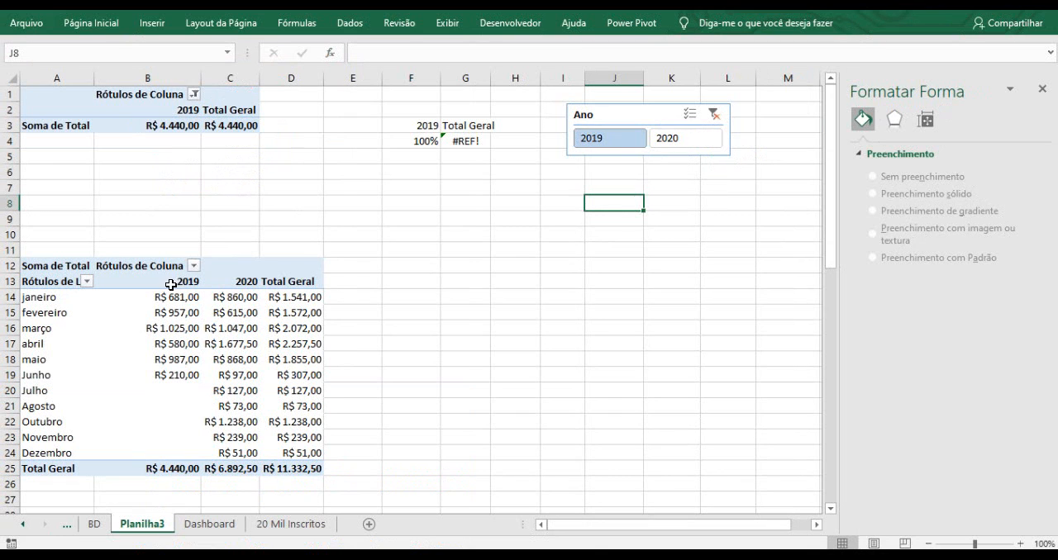
Scroll through the month, classification and category pivot tables to check which ones the Ano slicer filters.
click(174, 449)
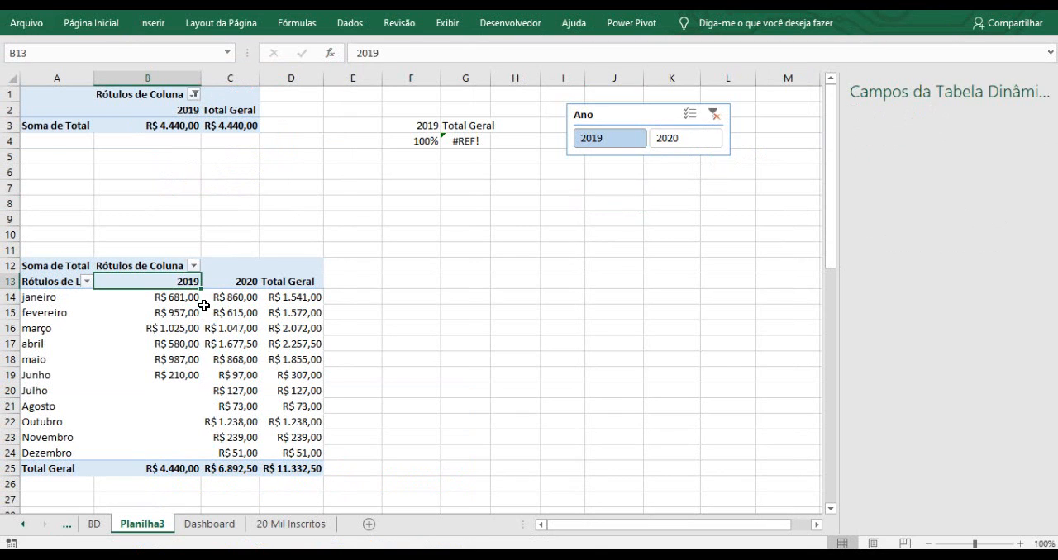
scroll(190, 297, down, 6)
click(176, 328)
scroll(174, 335, down, 1)
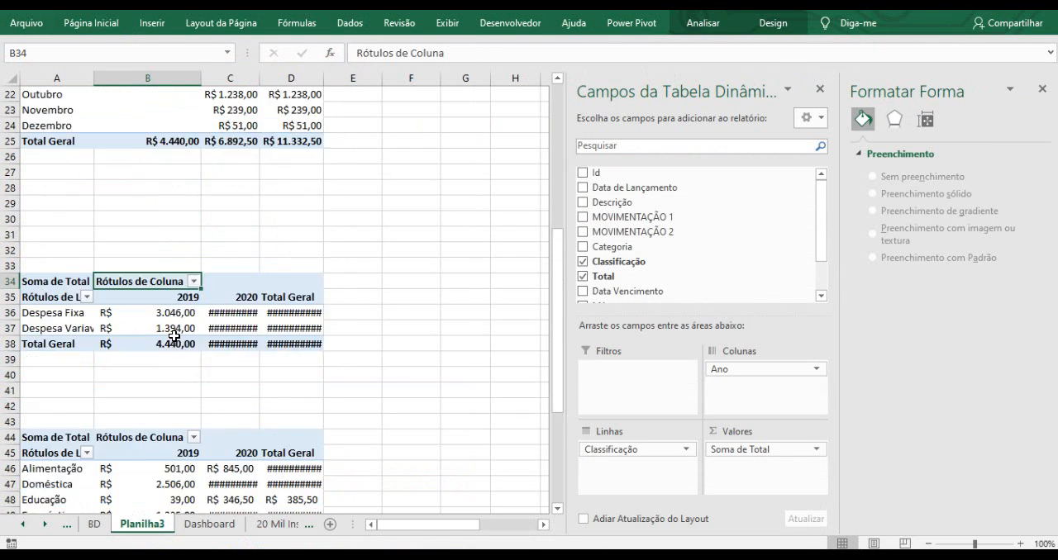
scroll(174, 335, down, 5)
click(165, 205)
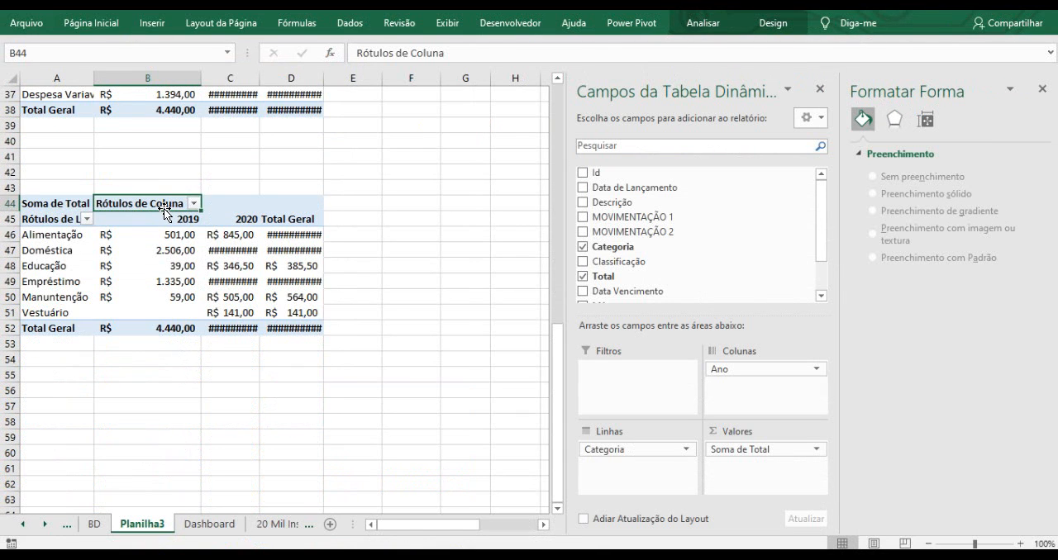
scroll(170, 212, up, 9)
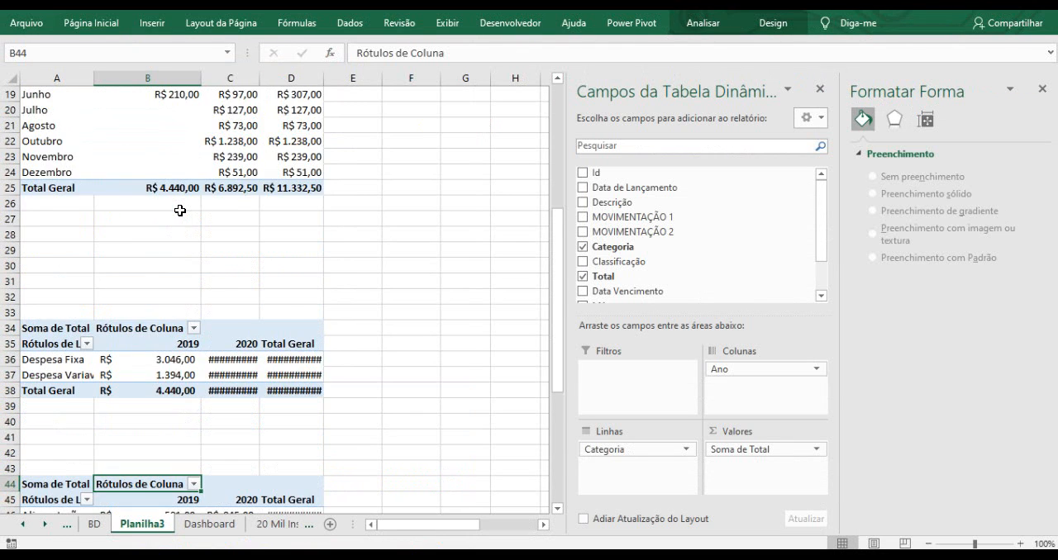
scroll(179, 211, up, 3)
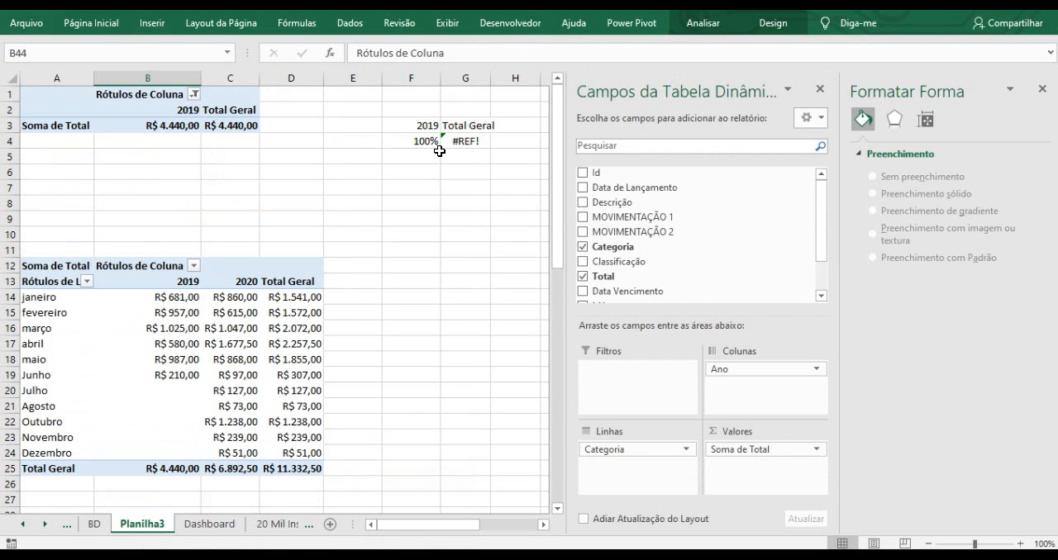
click(181, 111)
click(384, 222)
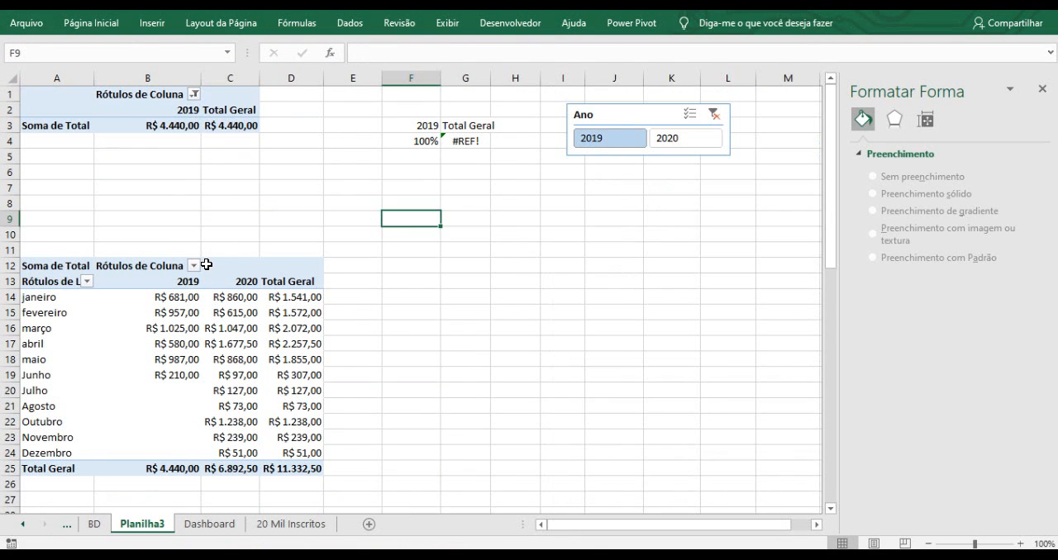
Connect the Ano slicer to all four pivot tables on Planilha3, Tabela dinâmica1 through Tabela dinâmica4.
click(604, 118)
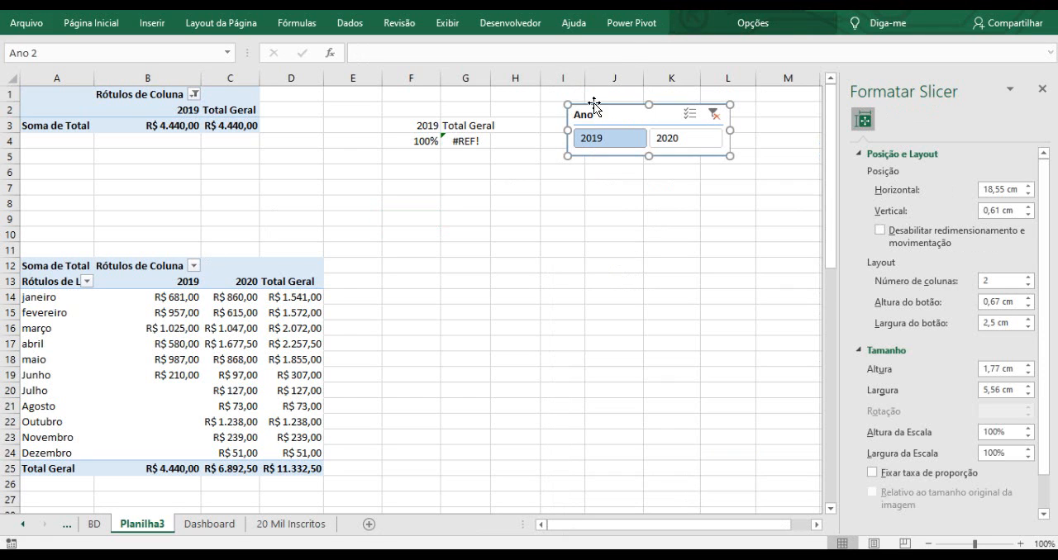
click(753, 23)
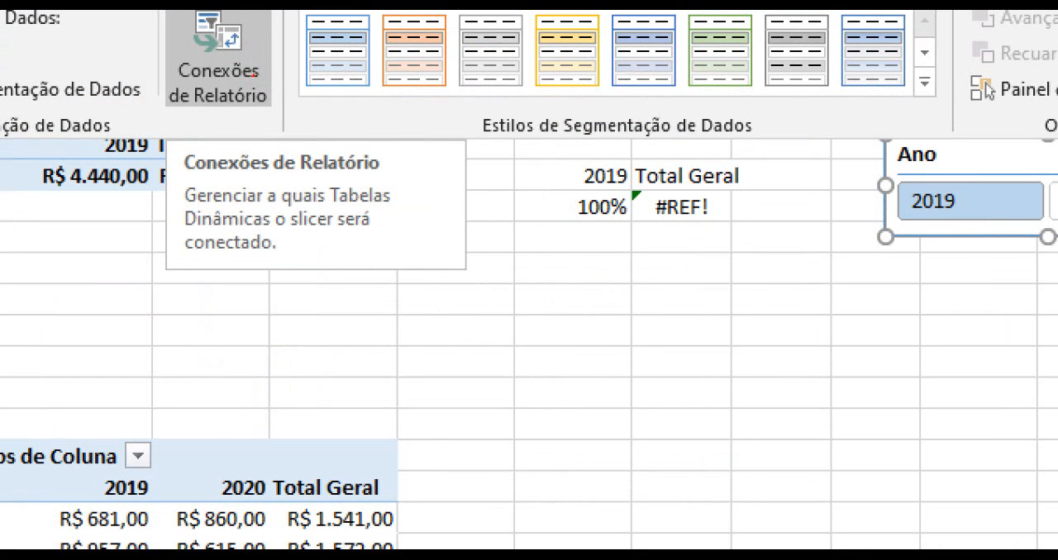
drag(252, 75, 324, 121)
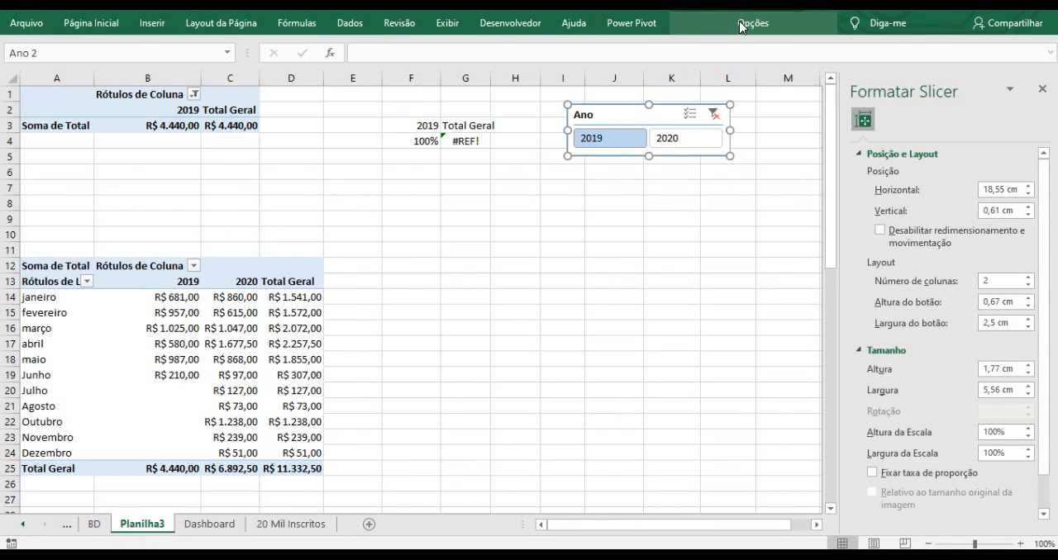
click(741, 26)
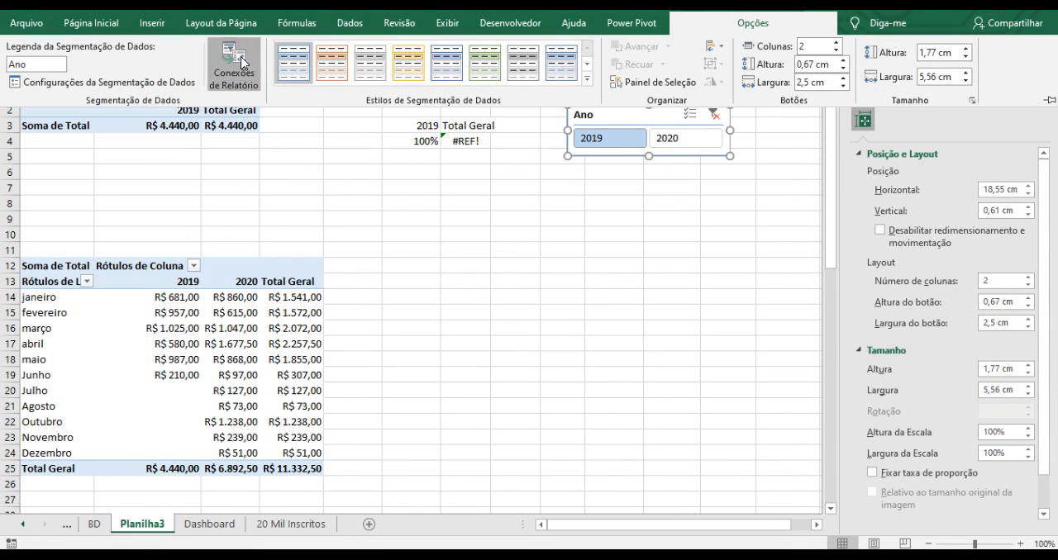
click(234, 66)
drag(475, 208, 411, 172)
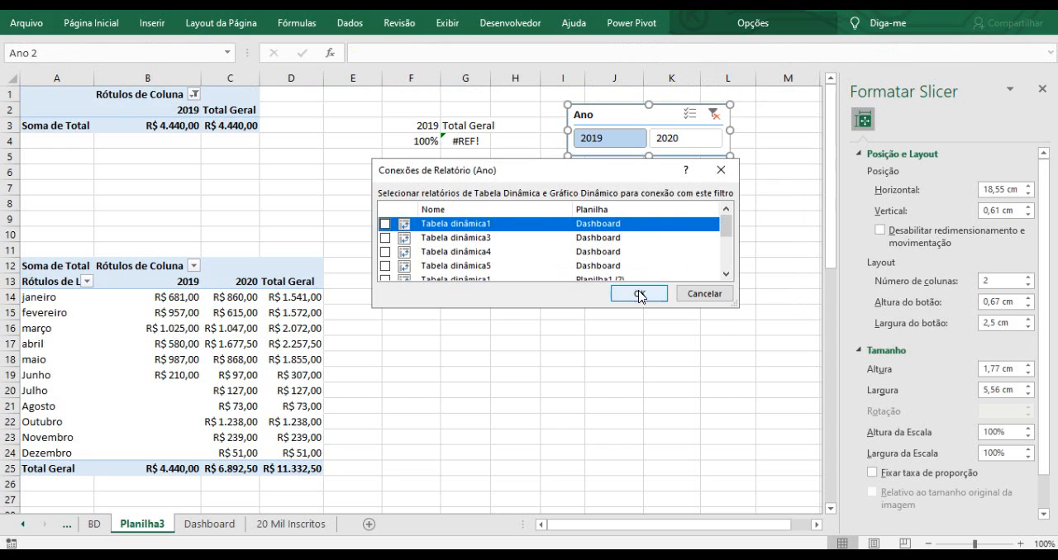
drag(585, 307, 585, 336)
drag(724, 258, 732, 293)
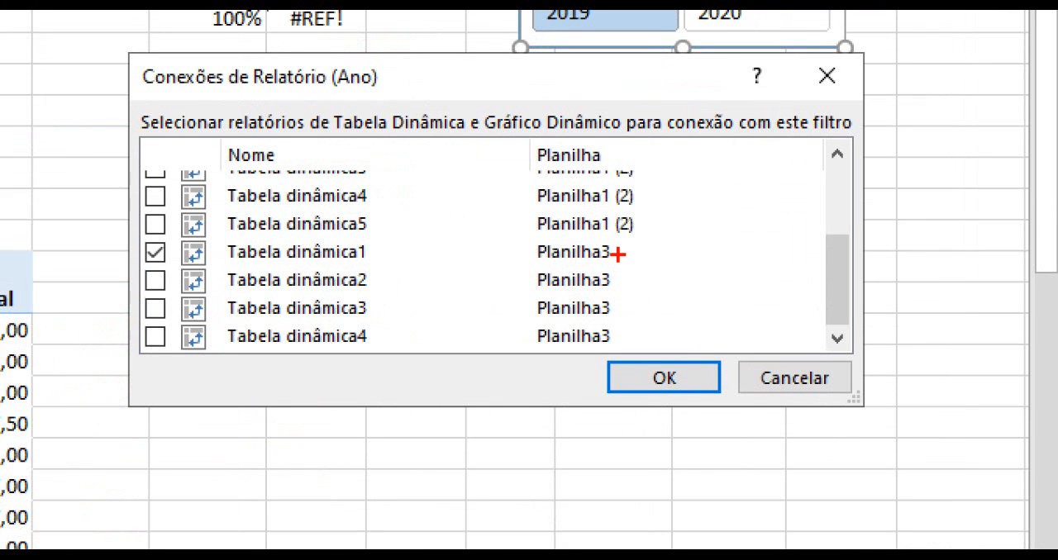
mouse_move(665, 252)
mouse_down()
mouse_move(617, 259)
mouse_move(614, 276)
mouse_move(659, 285)
mouse_move(671, 306)
mouse_up()
drag(628, 331, 661, 332)
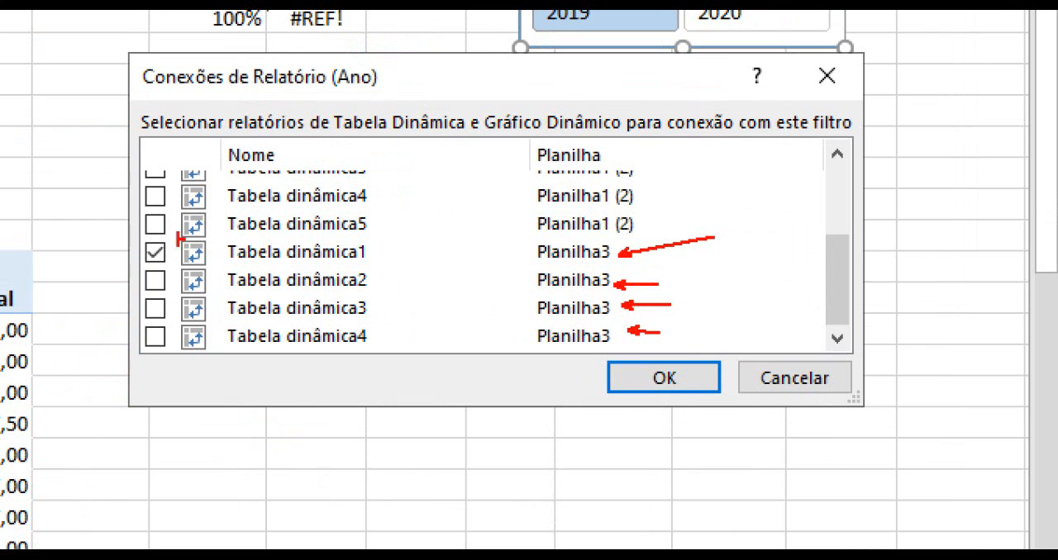
mouse_move(125, 239)
mouse_down()
mouse_move(697, 348)
mouse_move(684, 357)
mouse_up()
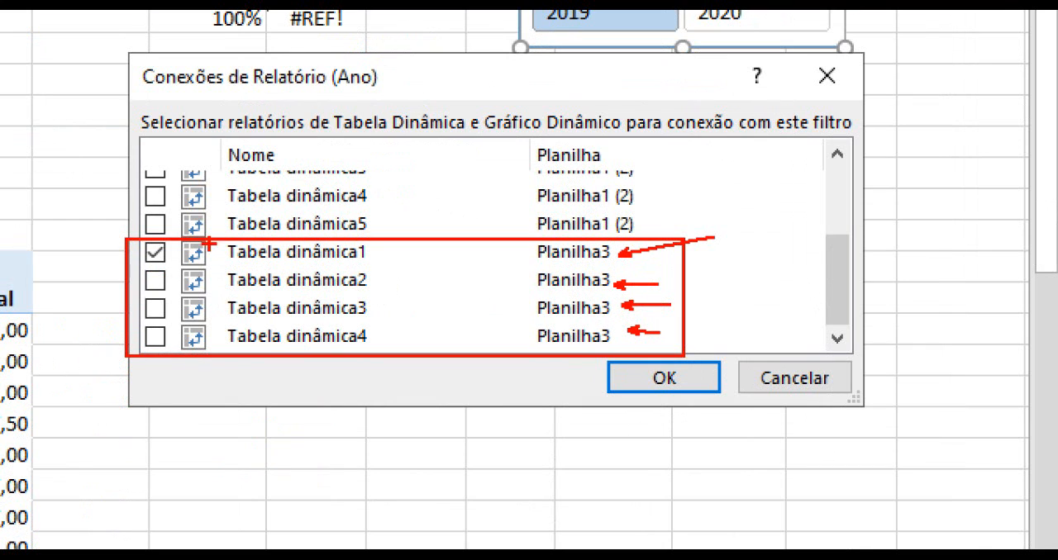
drag(371, 258, 479, 216)
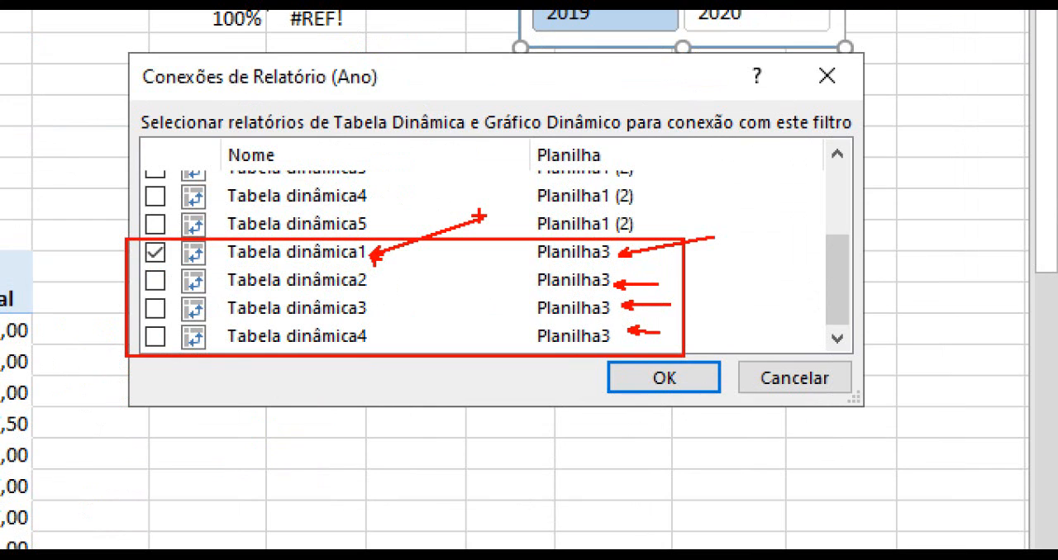
mouse_move(159, 271)
mouse_down()
mouse_move(134, 287)
mouse_move(162, 286)
mouse_move(141, 314)
mouse_move(171, 322)
mouse_move(150, 344)
mouse_move(172, 356)
mouse_up()
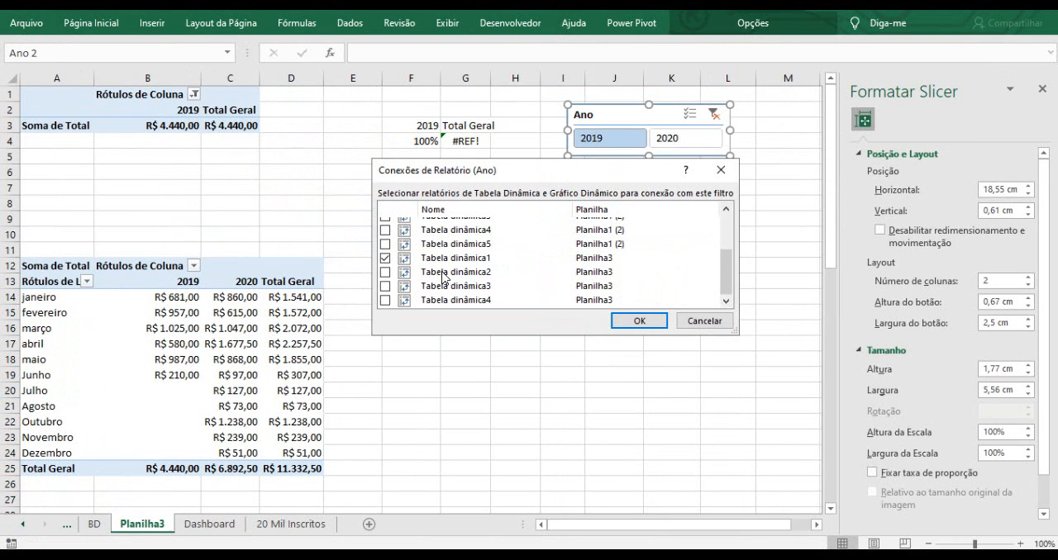
click(385, 272)
click(385, 286)
click(385, 300)
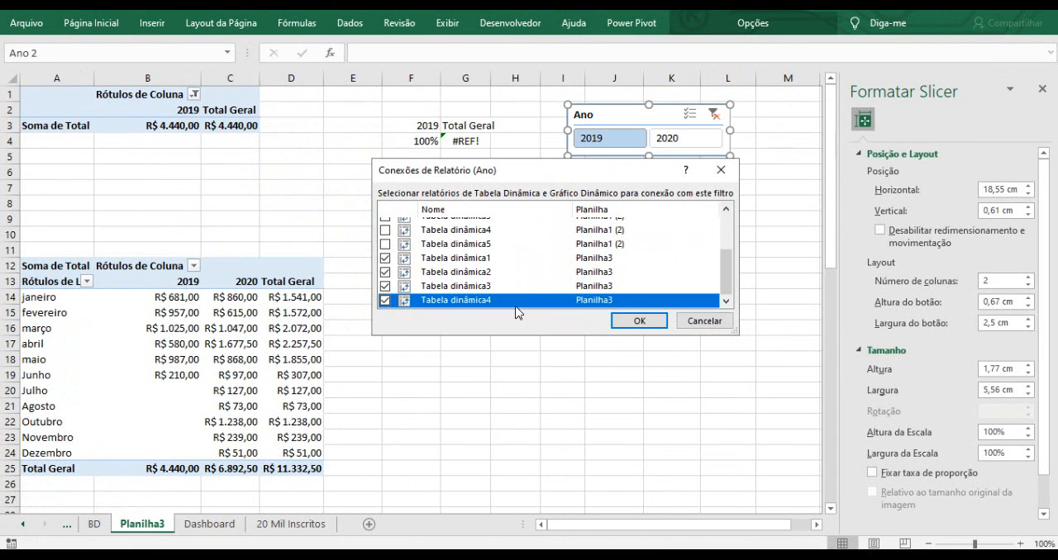
click(638, 320)
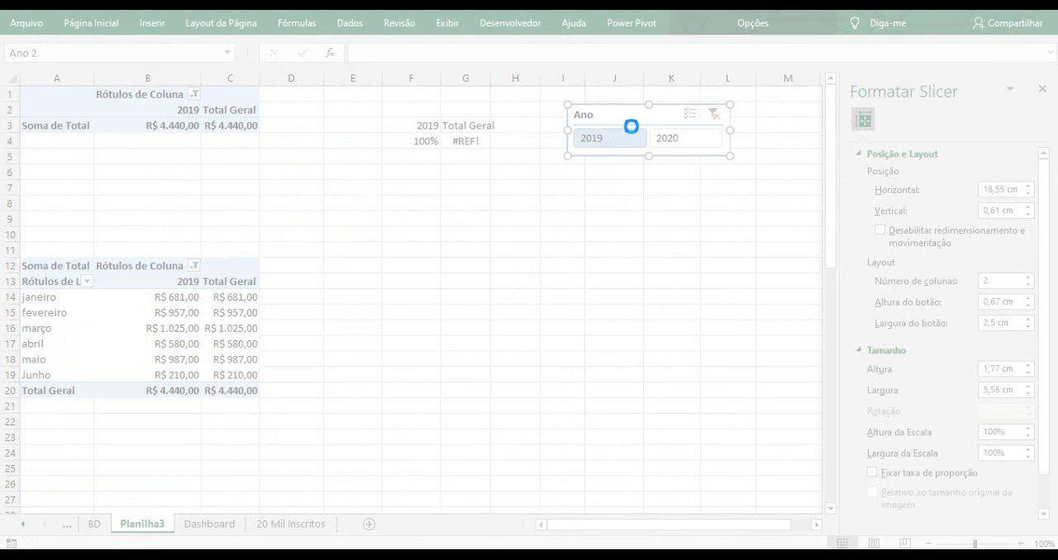
Scroll through the pivot tables to verify they are now filtered by the Ano slicer.
key(Escape)
scroll(508, 218, down, 6)
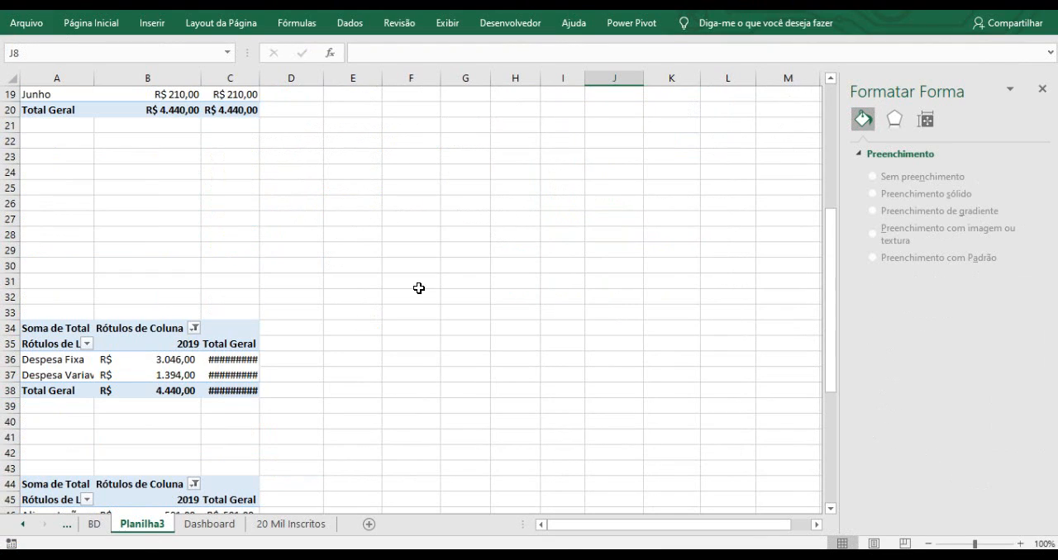
scroll(190, 349, down, 3)
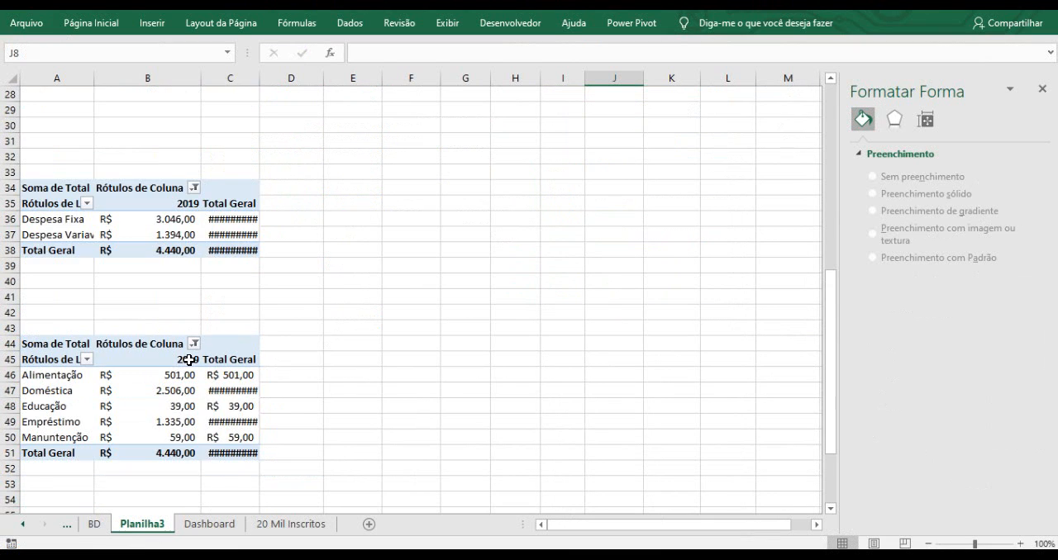
scroll(190, 366, down, 8)
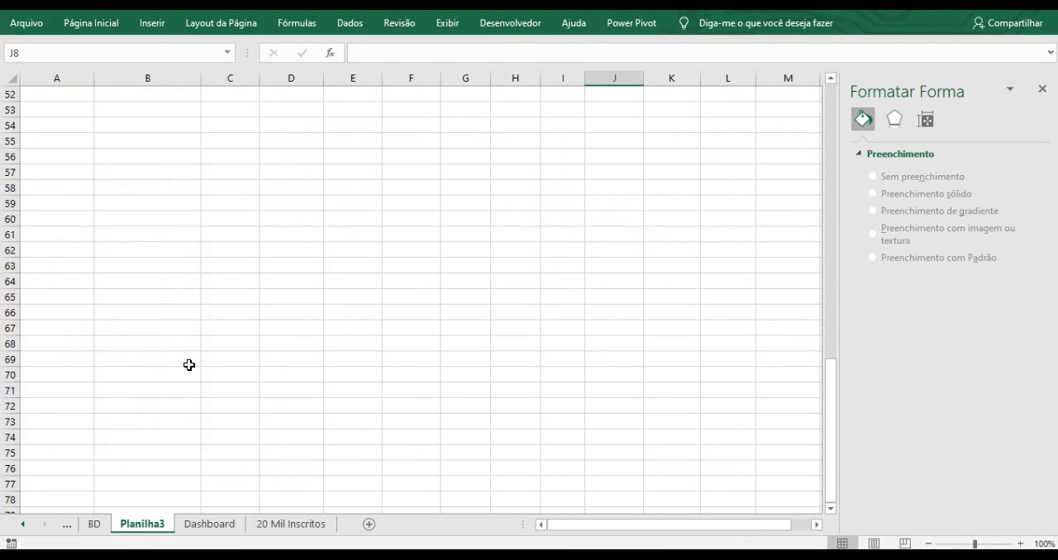
scroll(195, 280, up, 6)
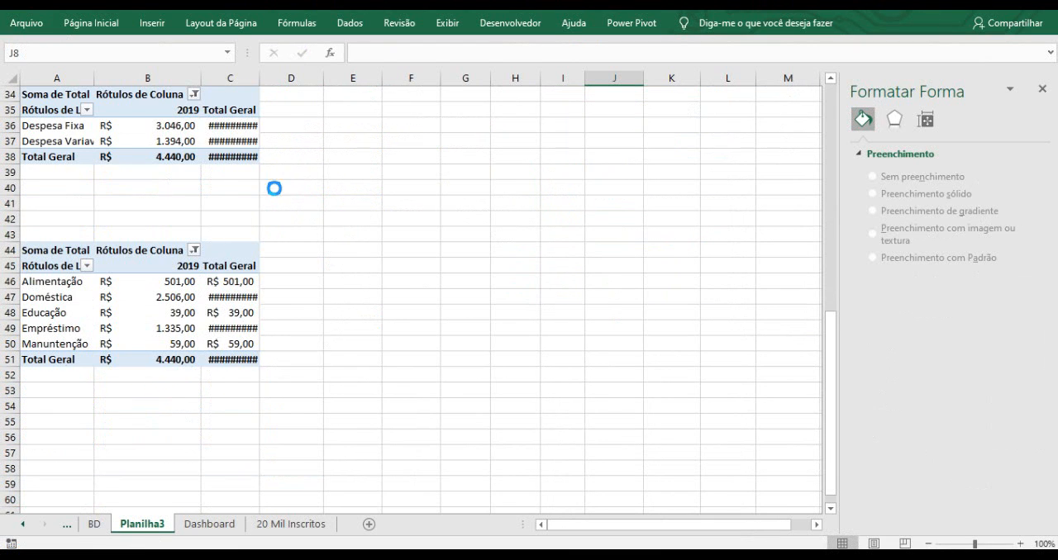
scroll(276, 185, up, 1)
click(339, 132)
scroll(281, 169, up, 4)
scroll(278, 169, up, 6)
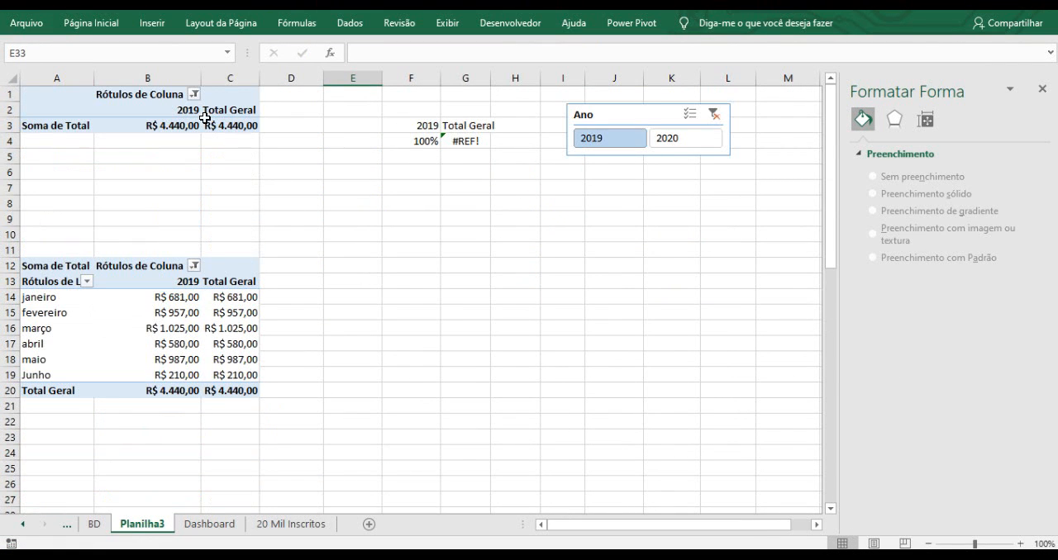
Filter by 2020 in the Ano slicer, check the tables, then clear the slicer's filter.
click(678, 141)
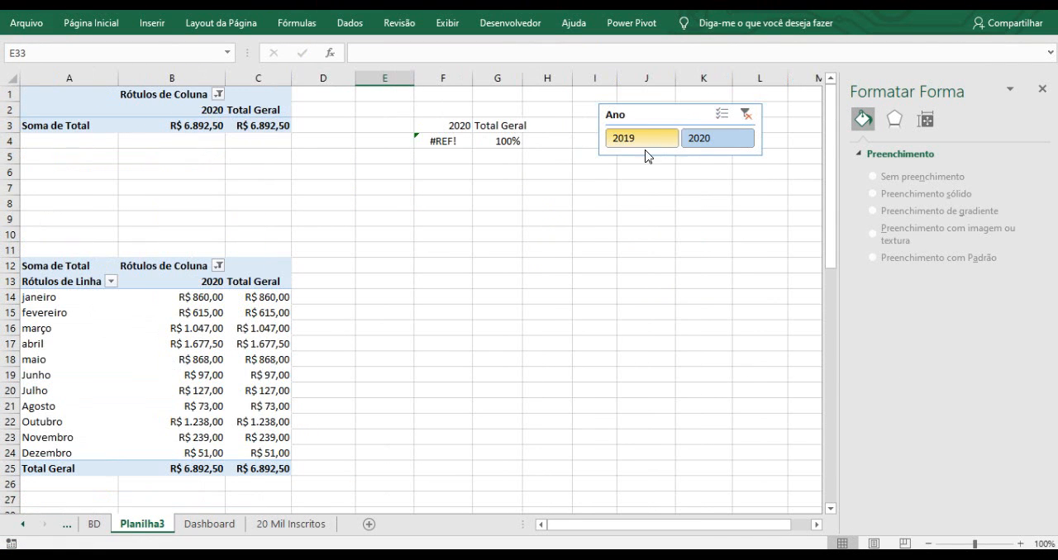
scroll(217, 260, down, 11)
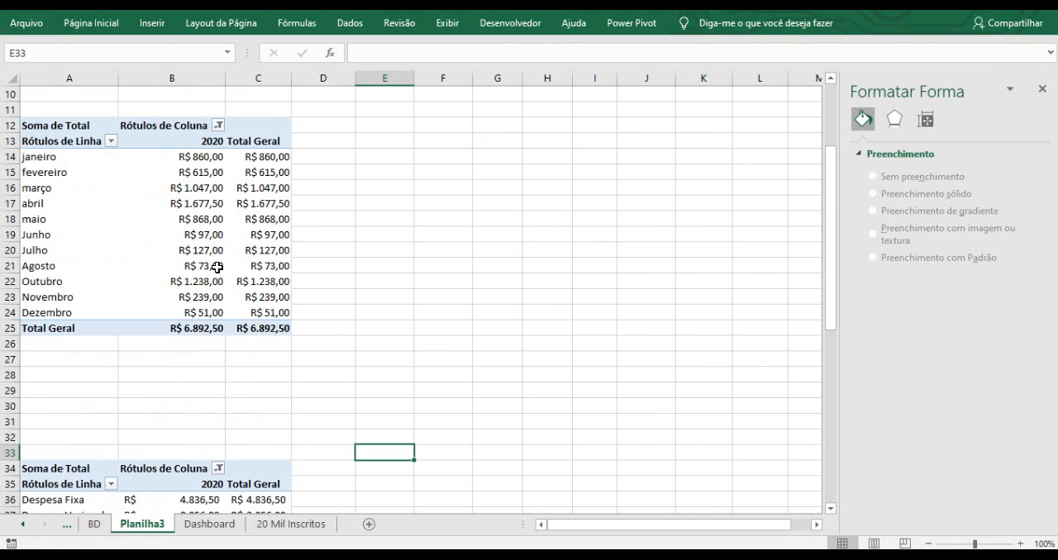
scroll(218, 267, up, 11)
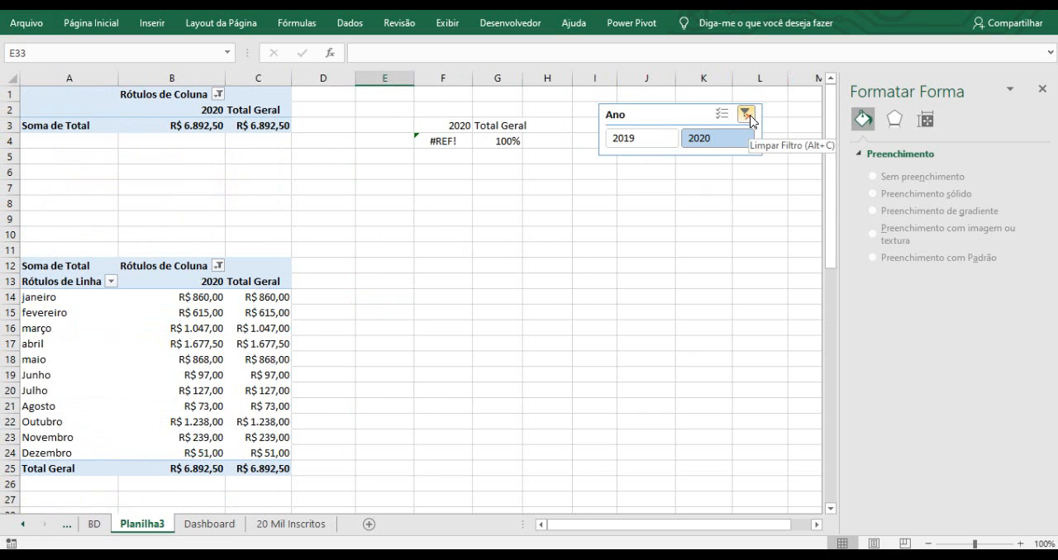
click(750, 119)
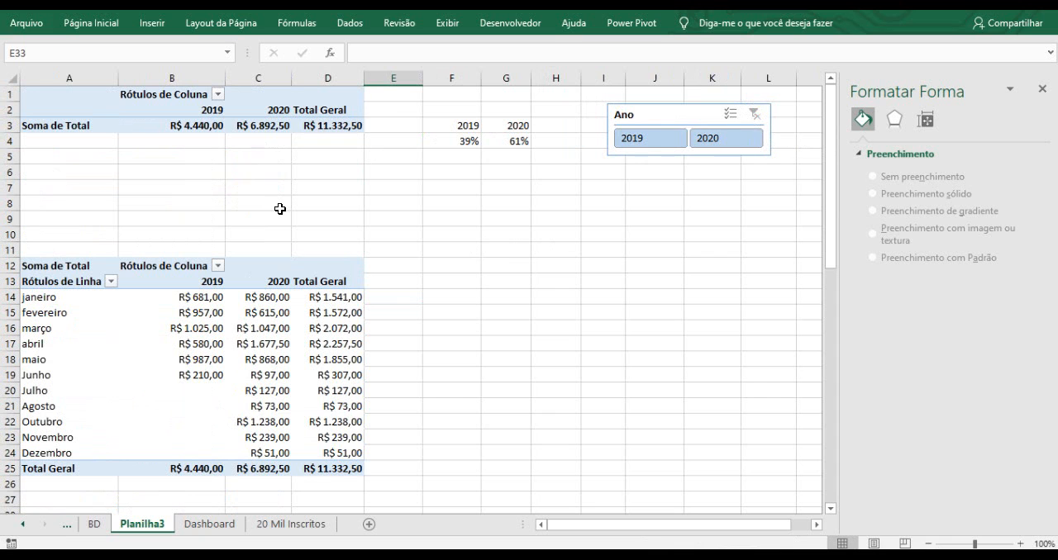
scroll(280, 211, down, 8)
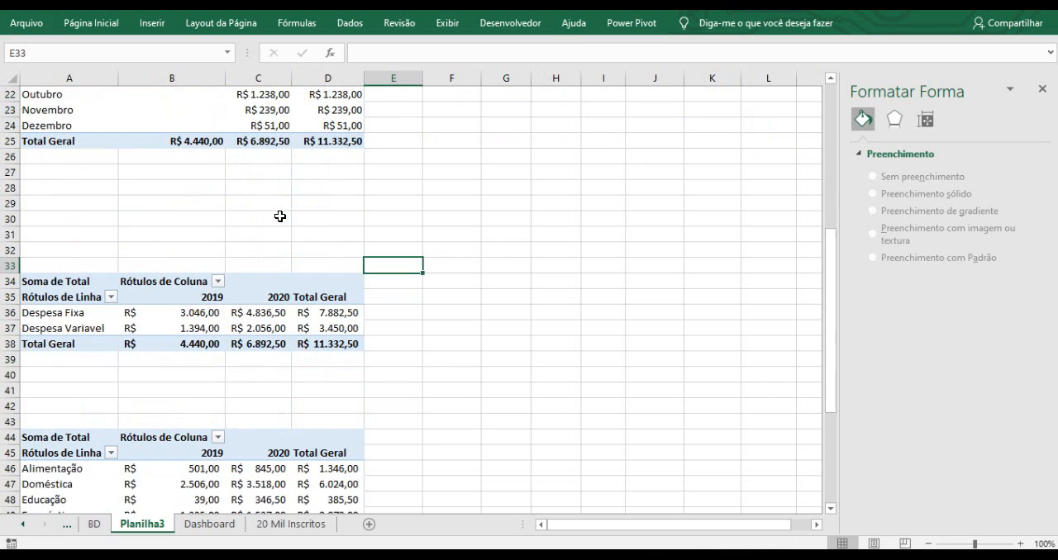
scroll(281, 215, up, 4)
scroll(280, 219, up, 4)
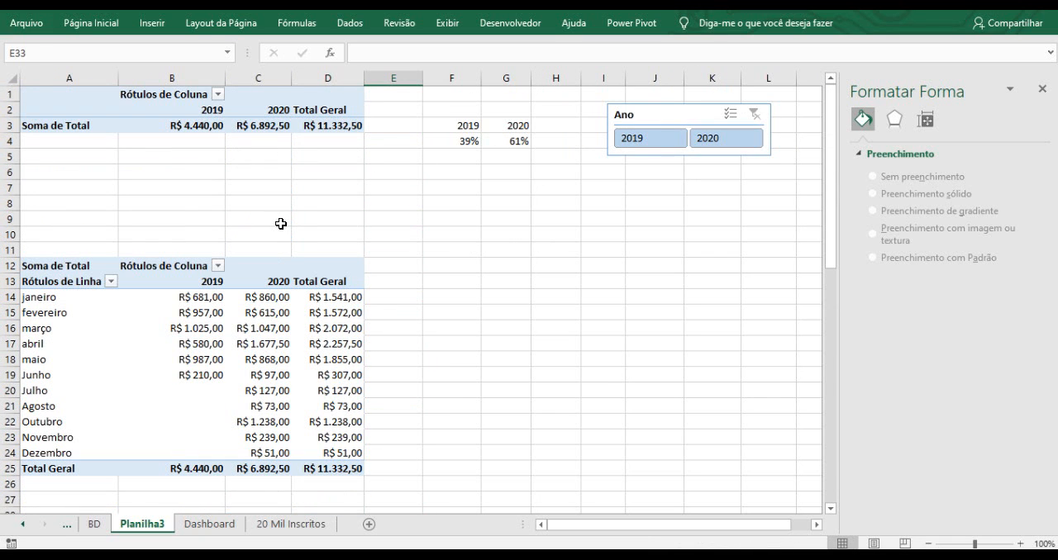
Close the Format Shape and PivotTable Fields panes.
click(652, 111)
click(439, 270)
click(263, 282)
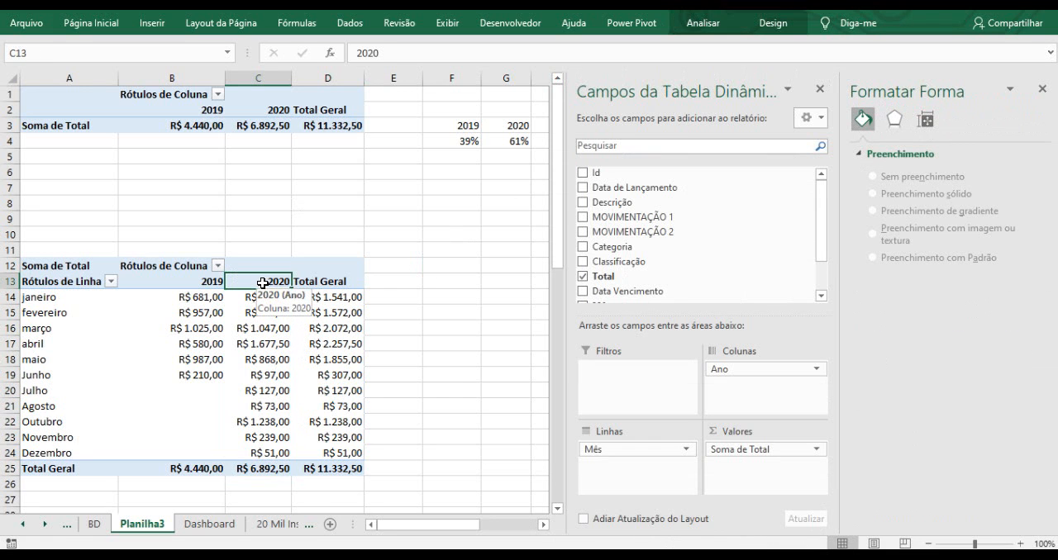
click(1042, 88)
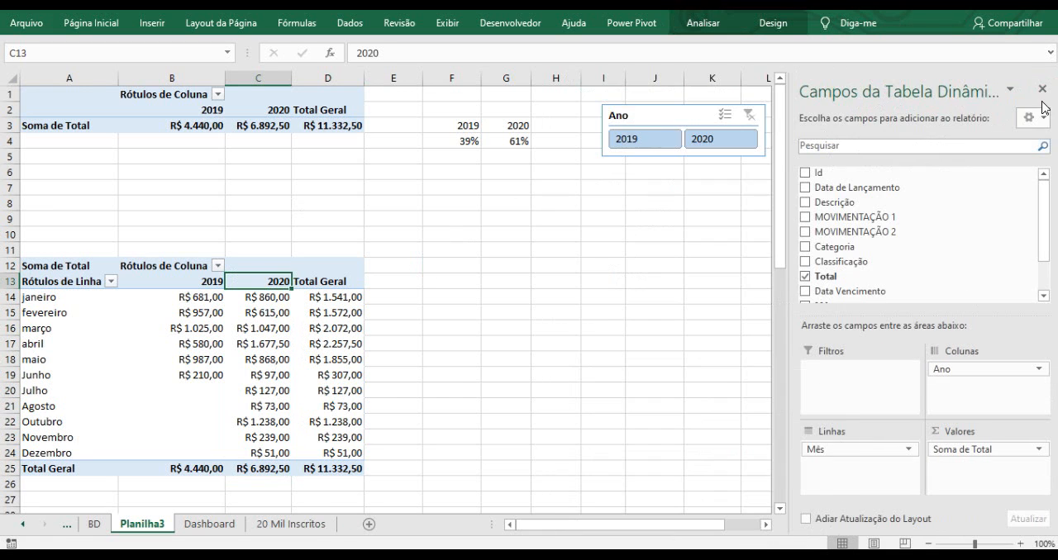
click(1043, 89)
Insert a Mês slicer from the month-by-year pivot table.
click(195, 284)
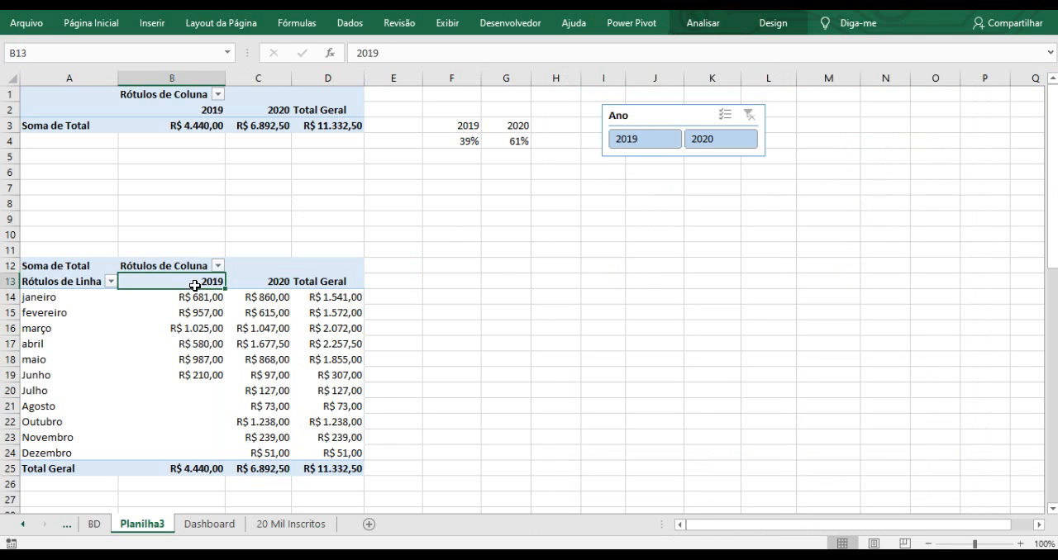
click(696, 30)
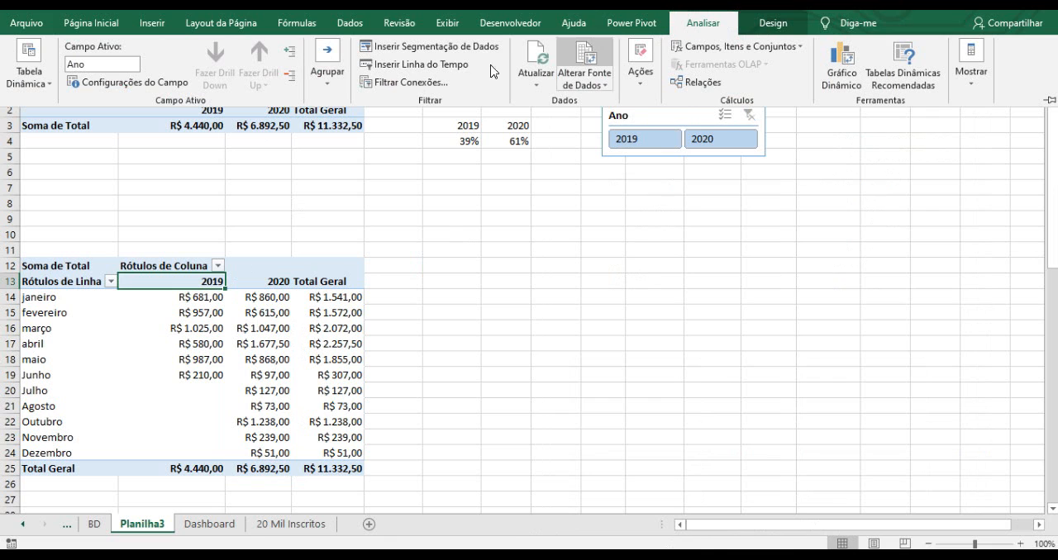
click(438, 51)
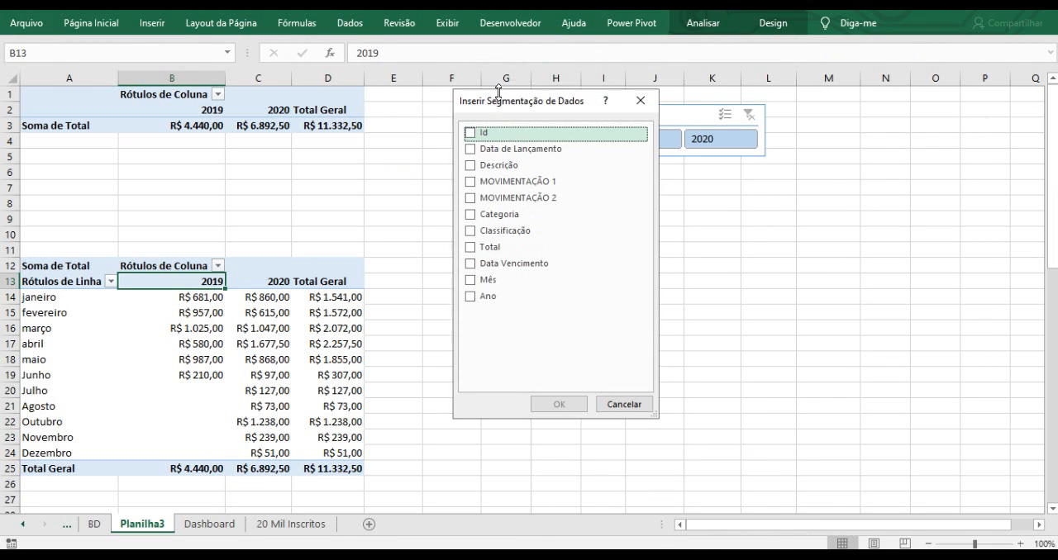
drag(502, 108, 643, 178)
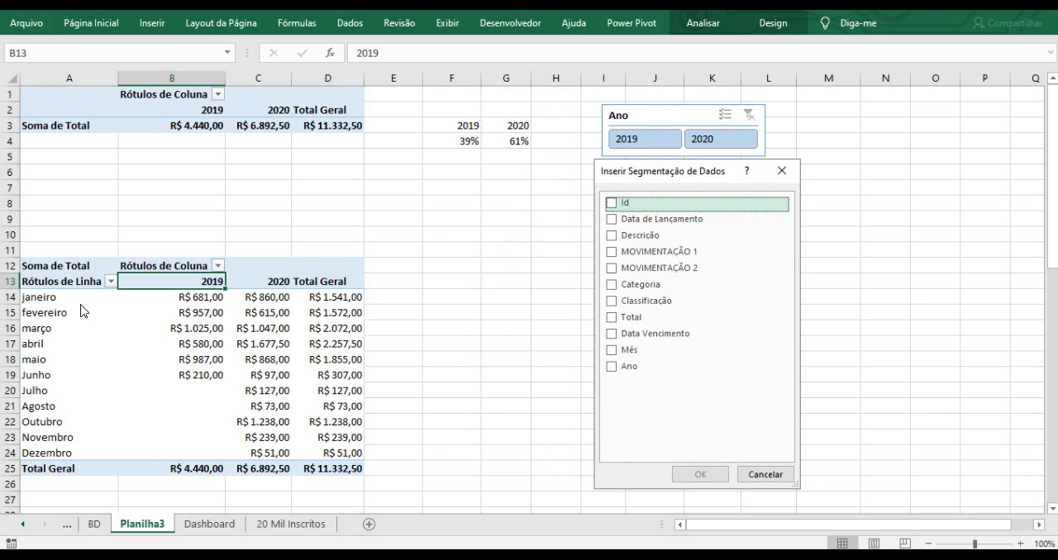
click(612, 350)
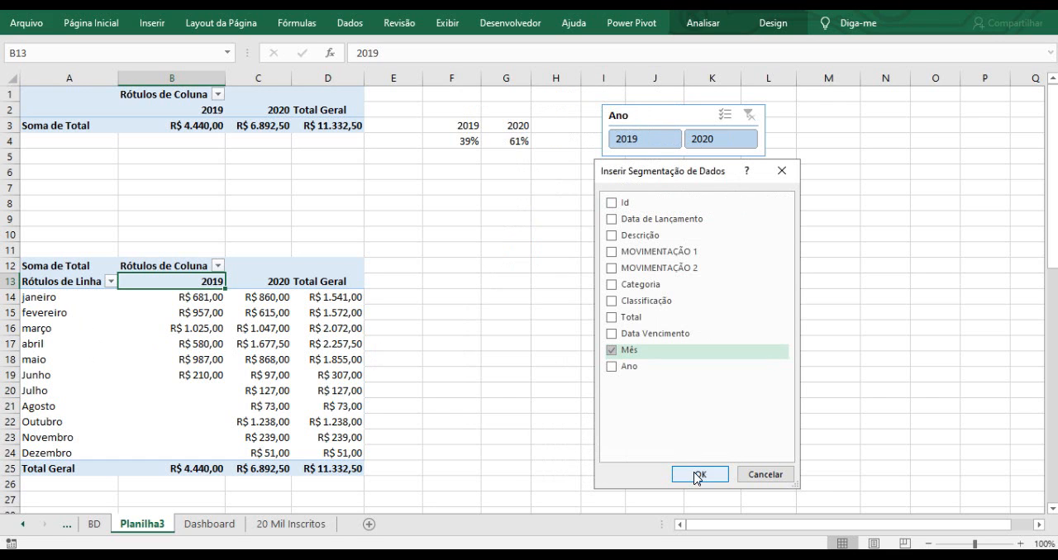
click(700, 474)
Move the Mês slicer below the Ano slicer and enlarge it so all months are shown.
drag(505, 210, 640, 168)
drag(735, 263, 746, 261)
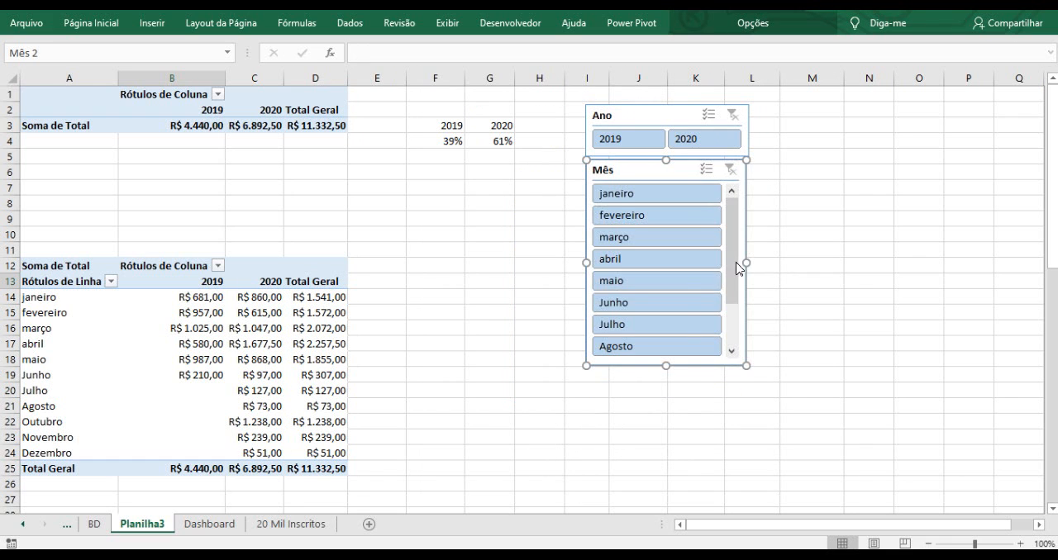
drag(666, 365, 666, 429)
click(539, 328)
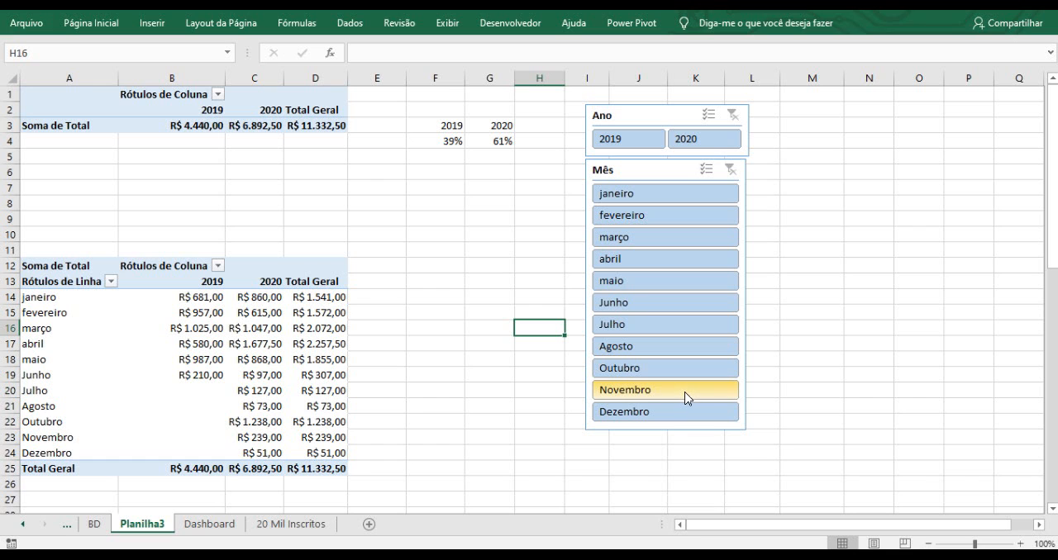
Filter the Mês slicer to janeiro and scroll through the pivot tables to check the effect.
click(632, 197)
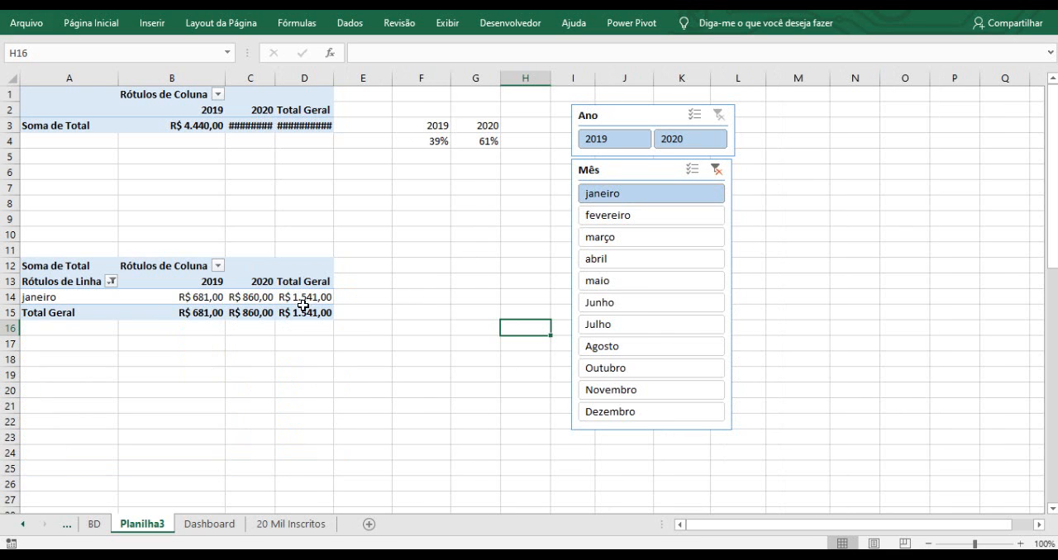
scroll(301, 300, down, 9)
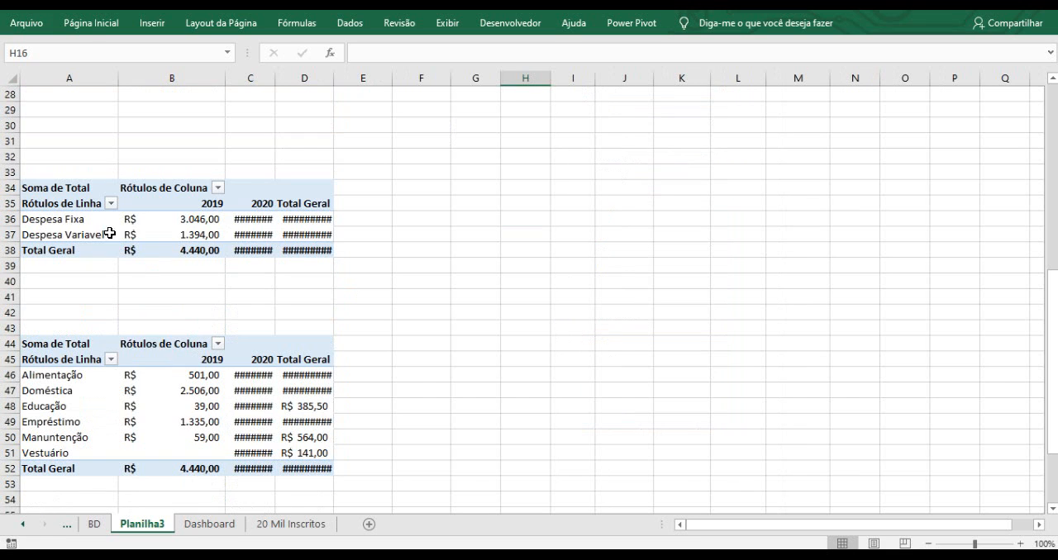
scroll(259, 366, up, 8)
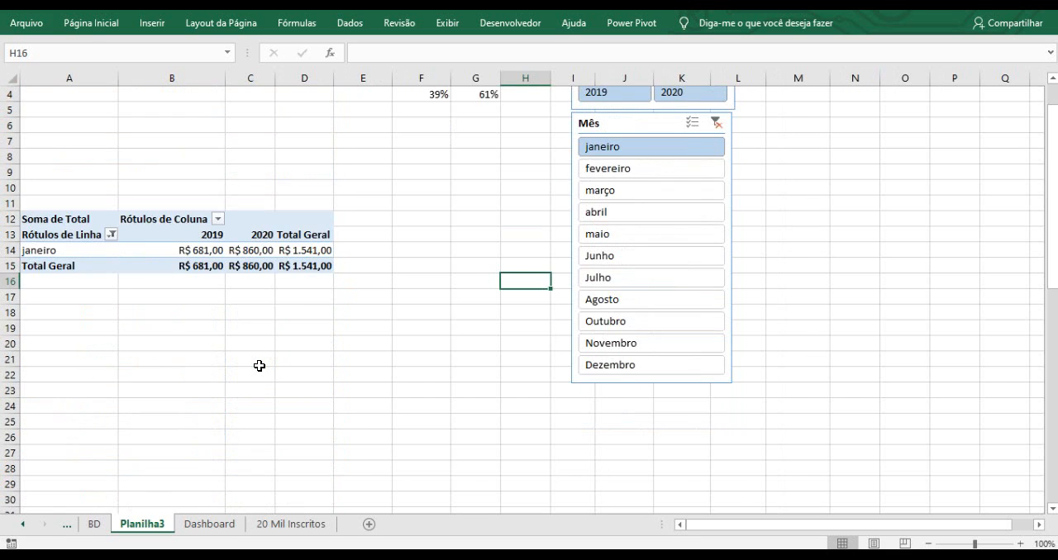
scroll(259, 367, up, 1)
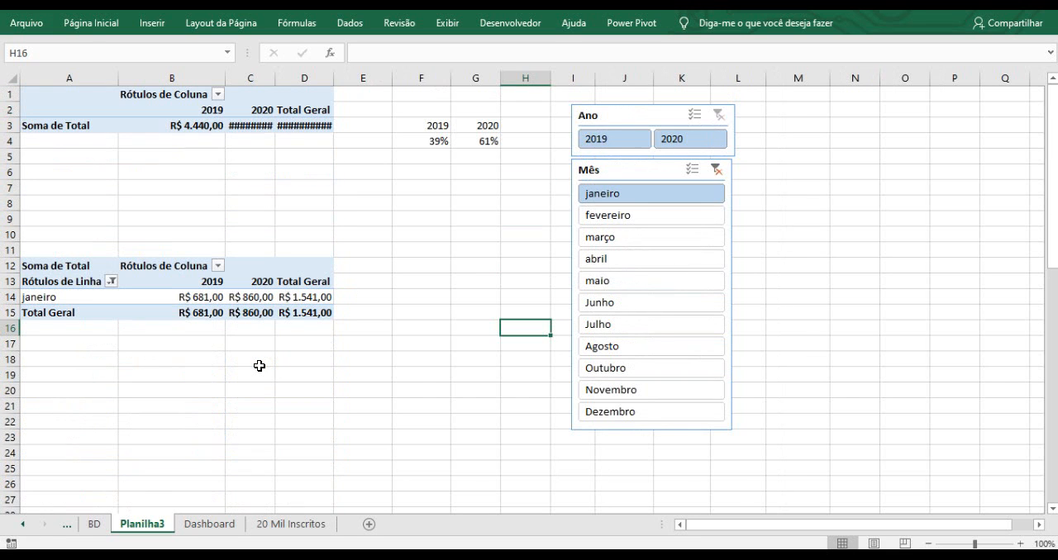
Connect the Mês slicer to Tabela dinâmica1 through Tabela dinâmica4 on Planilha3.
click(650, 170)
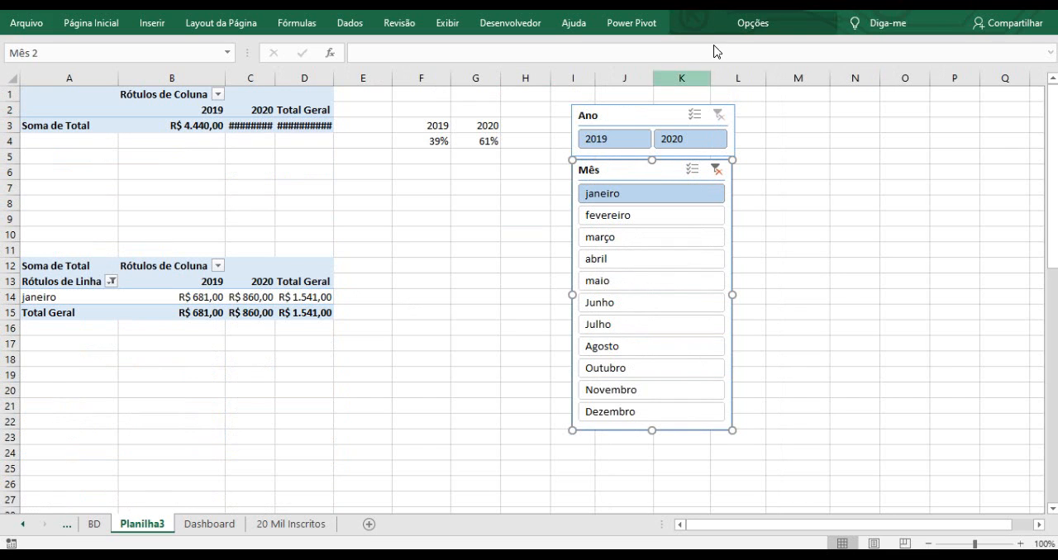
click(735, 27)
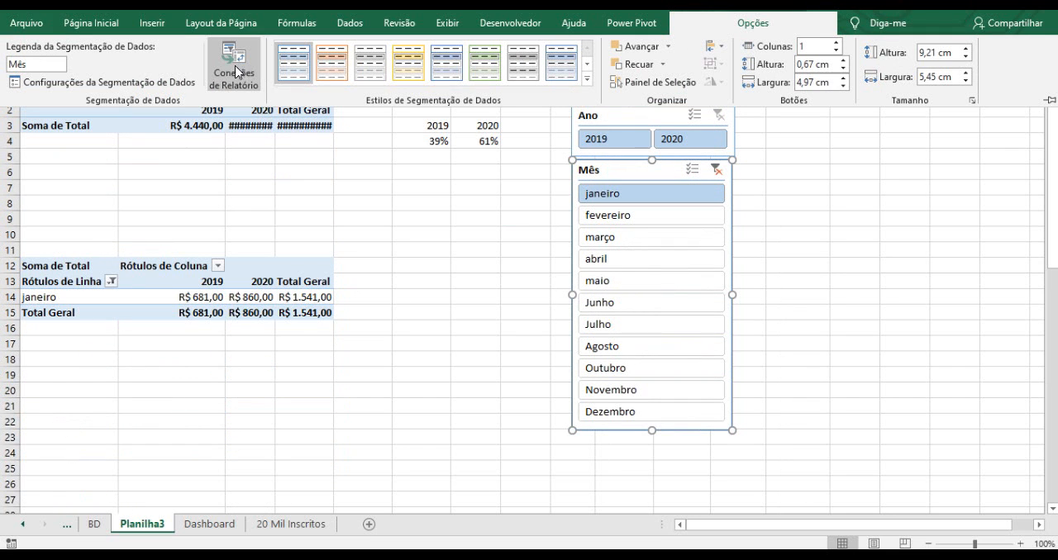
click(238, 79)
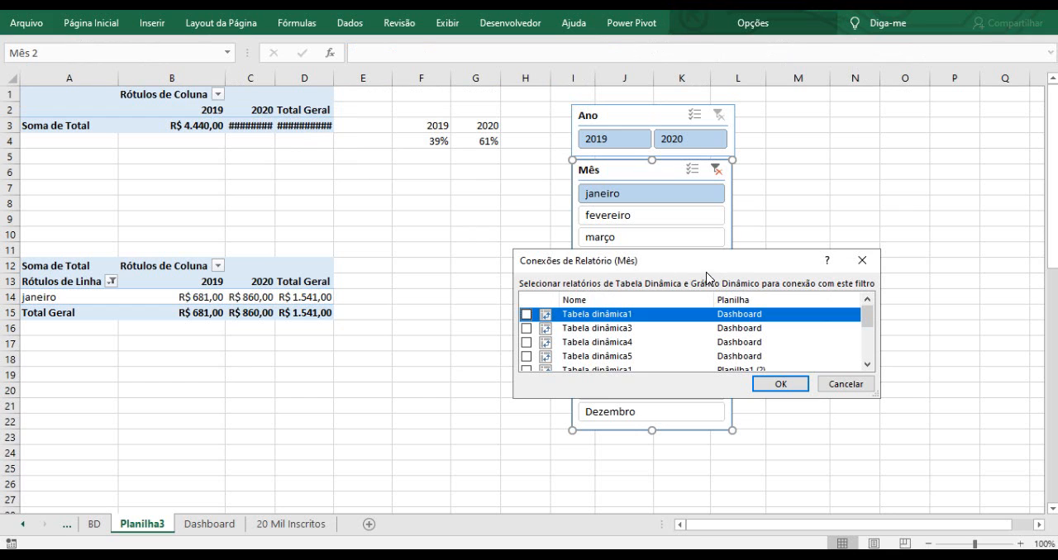
drag(674, 259, 422, 179)
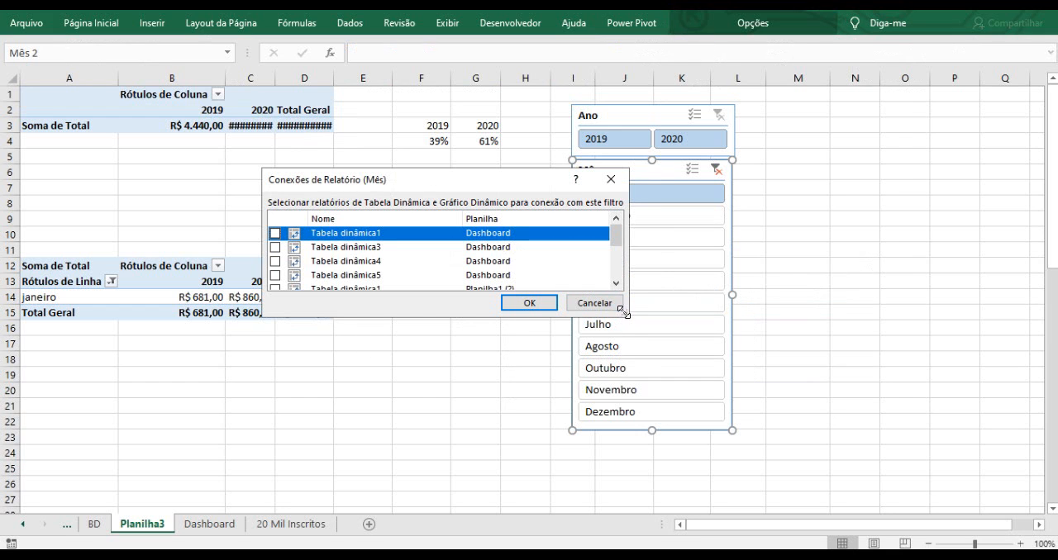
drag(622, 311, 676, 468)
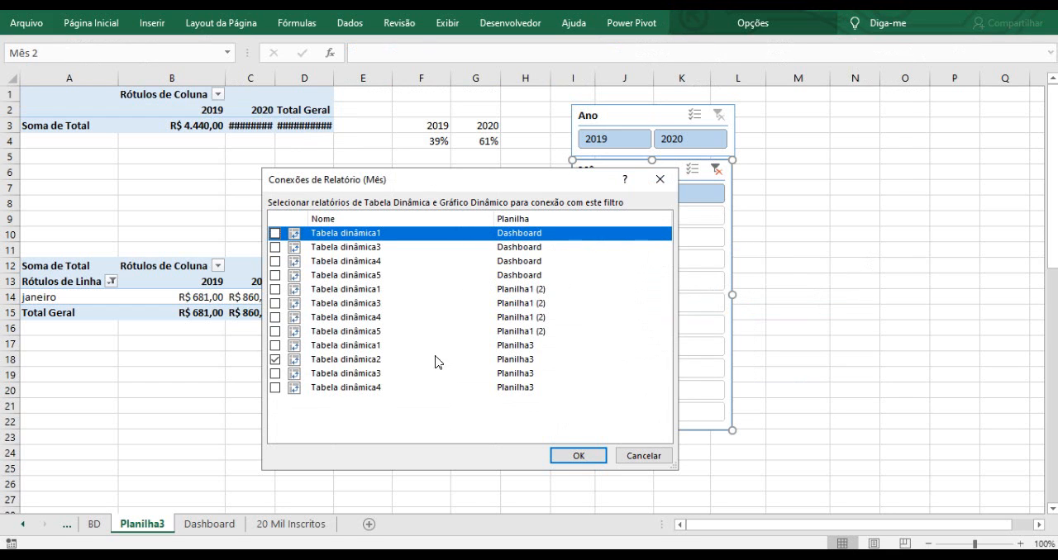
click(521, 349)
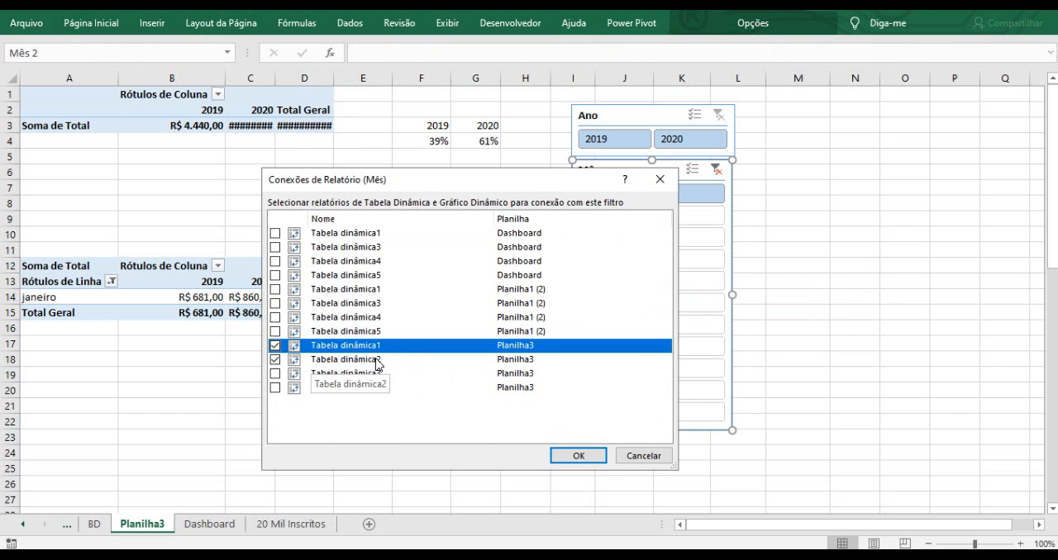
click(275, 373)
click(275, 388)
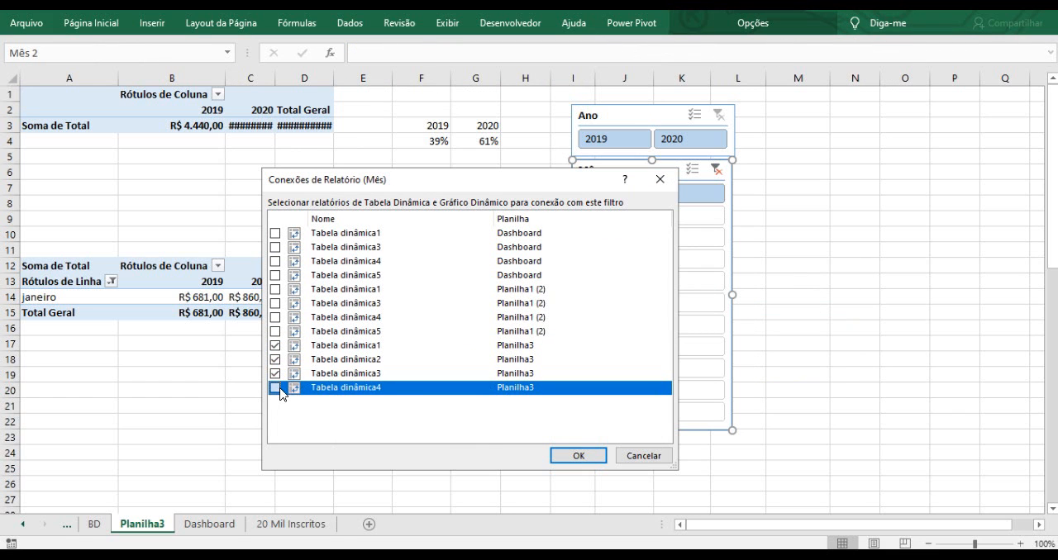
click(570, 456)
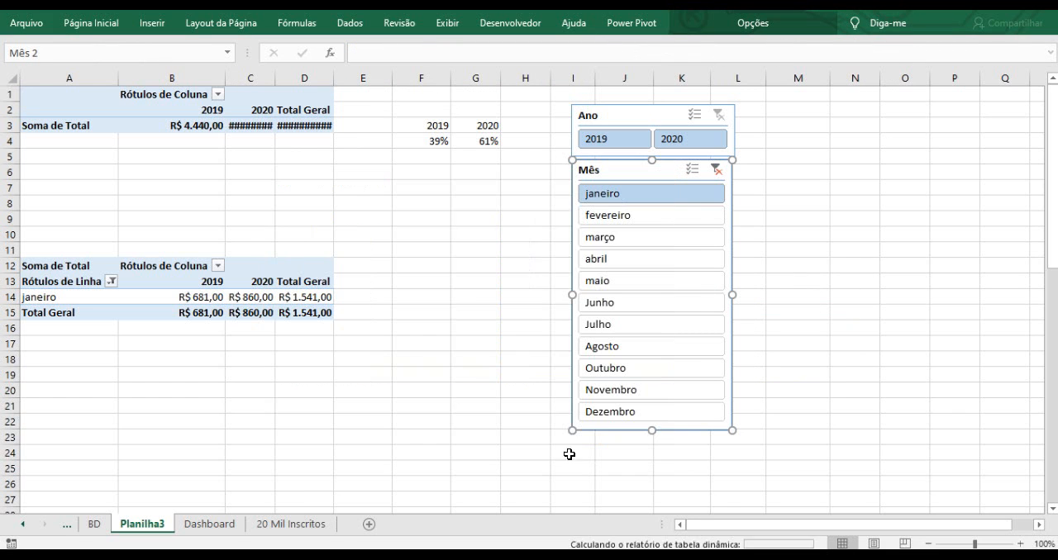
Filter the Mês slicer to março and scroll through the pivot tables to inspect the filtered totals.
click(499, 233)
scroll(585, 252, down, 6)
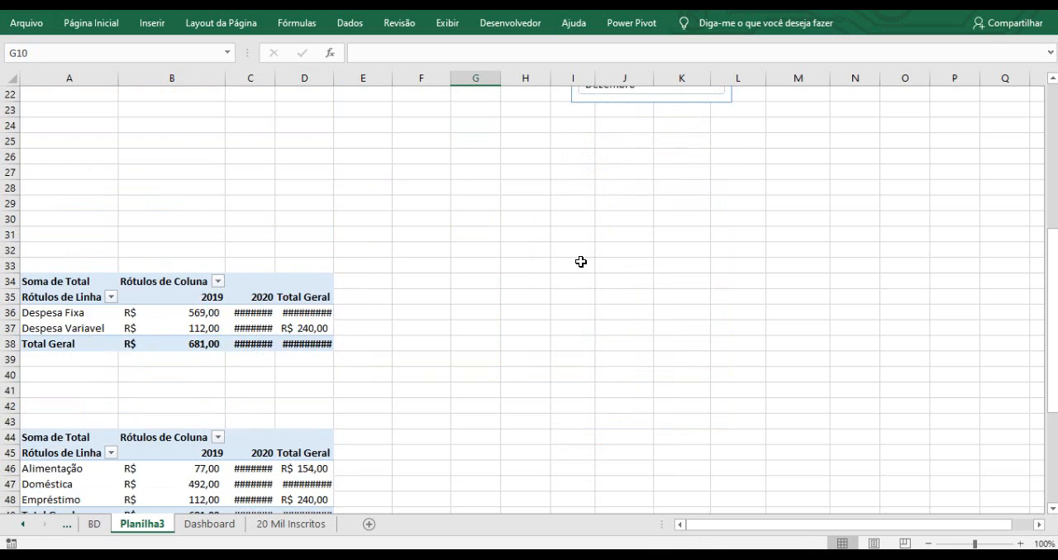
scroll(583, 260, up, 3)
scroll(583, 269, up, 3)
click(603, 238)
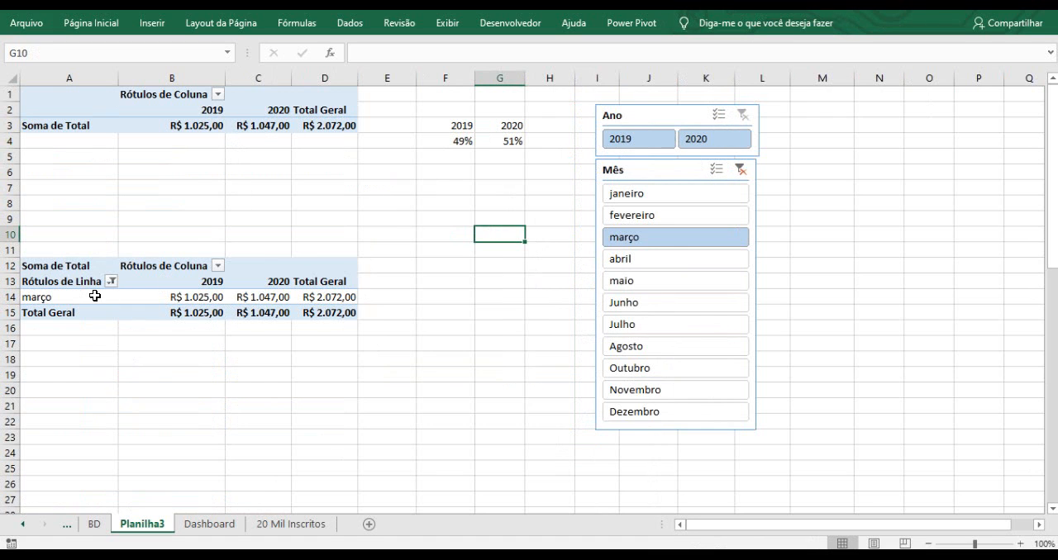
scroll(95, 297, down, 6)
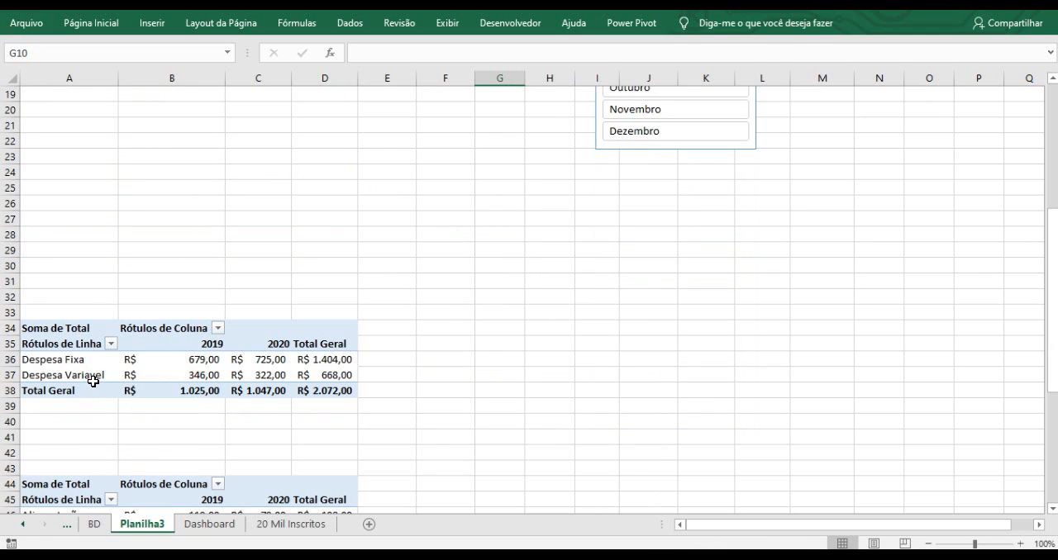
scroll(296, 356, down, 3)
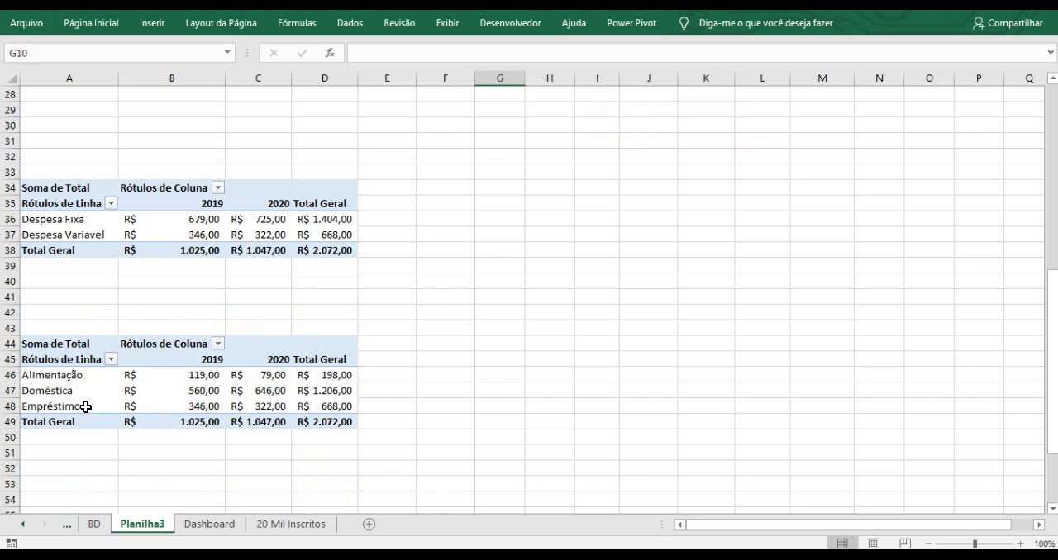
mouse_move(132, 409)
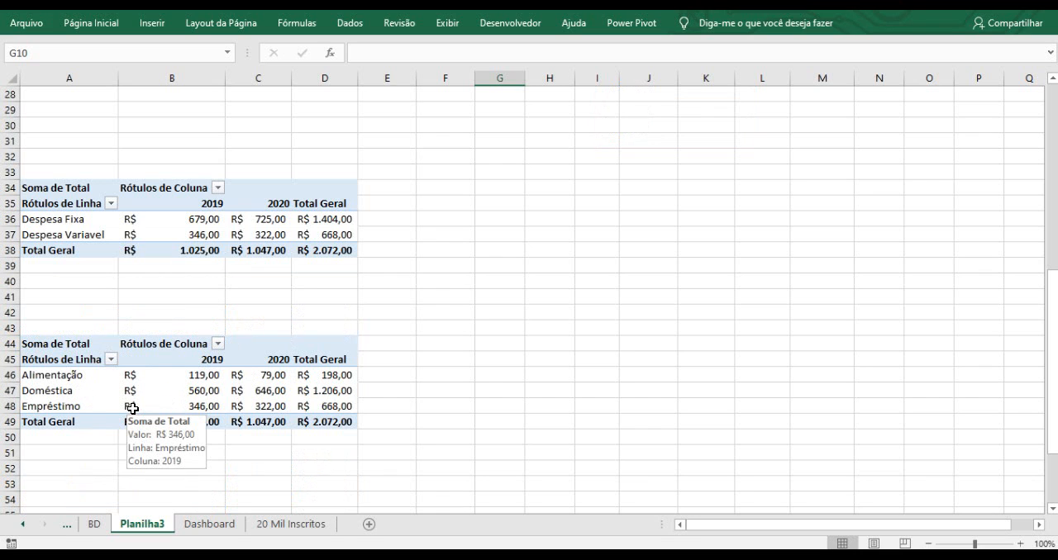
scroll(324, 316, up, 7)
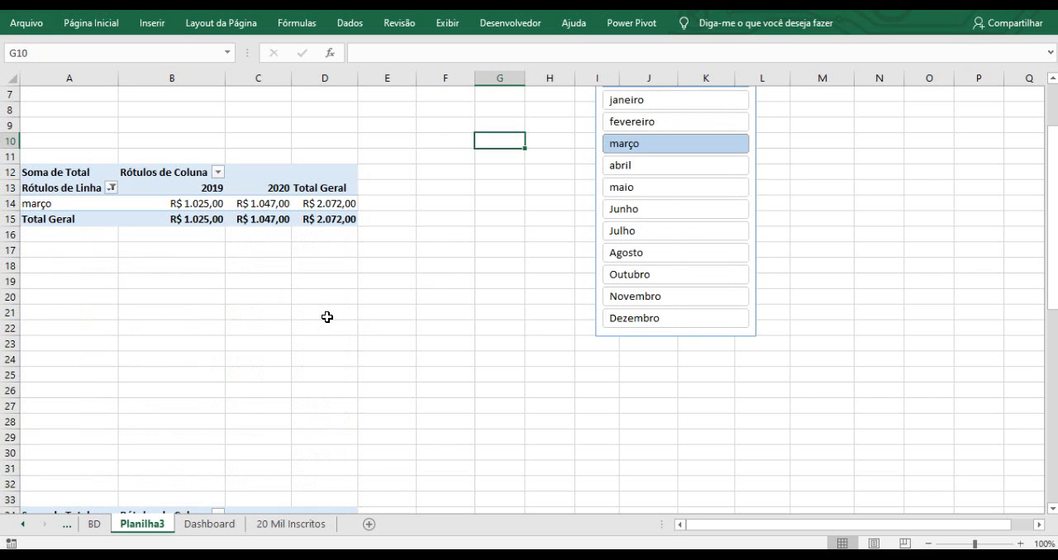
Filter the Mês slicer to Outubro and inspect the category pivot table rows.
click(644, 281)
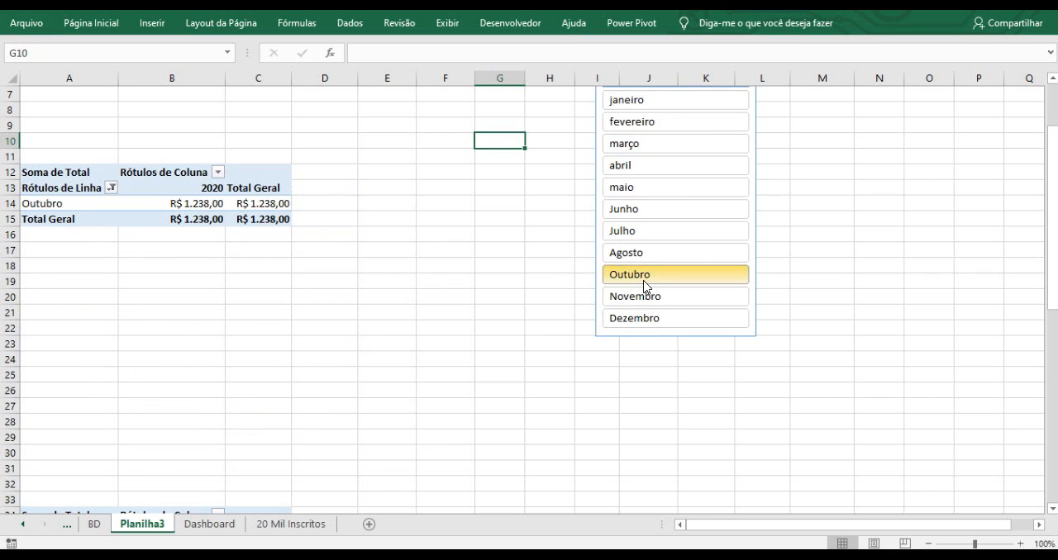
scroll(239, 252, down, 7)
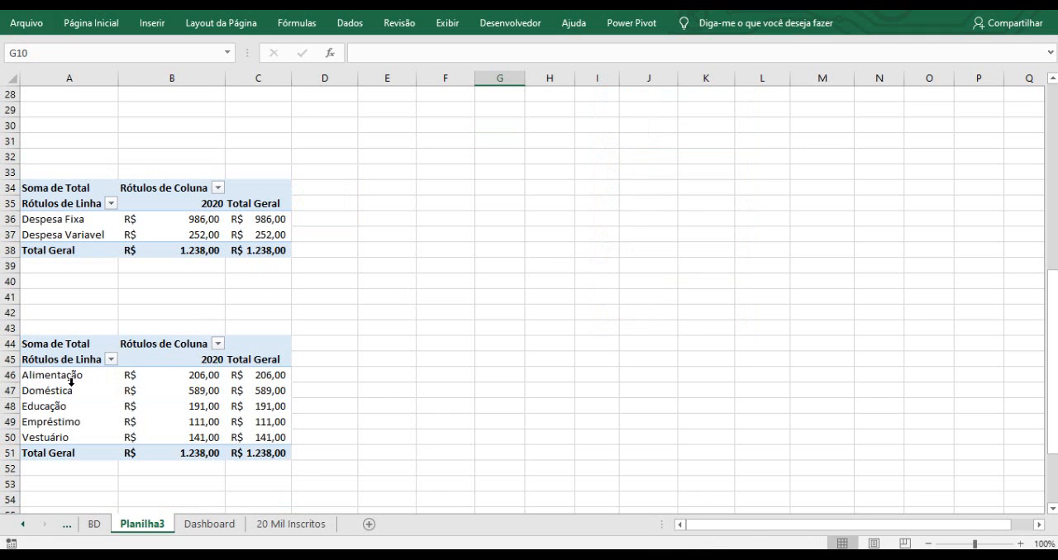
click(46, 377)
click(47, 392)
click(49, 407)
click(52, 422)
click(52, 438)
scroll(528, 243, up, 9)
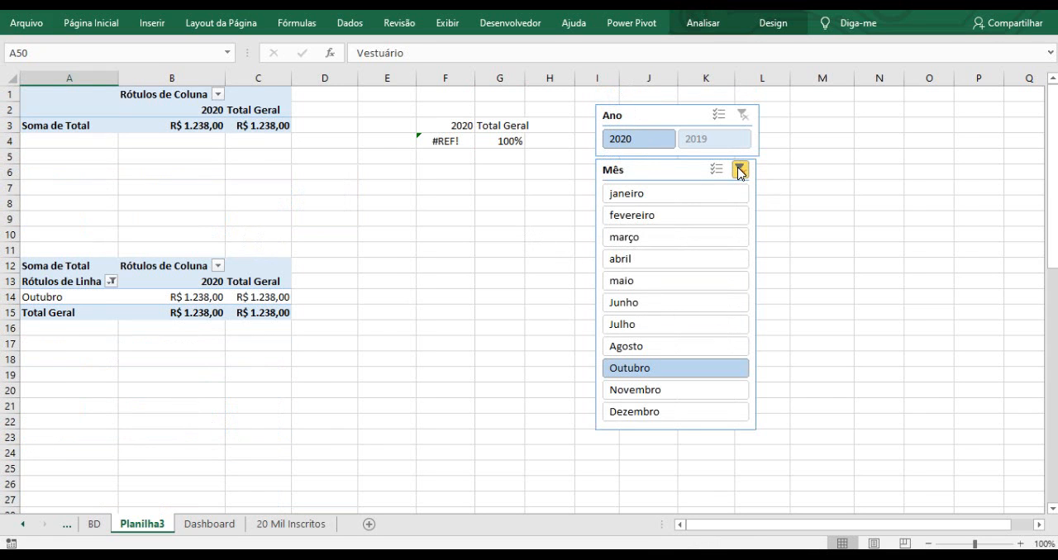
Clear the Mês slicer's filter and save the workbook.
click(739, 171)
scroll(453, 242, down, 3)
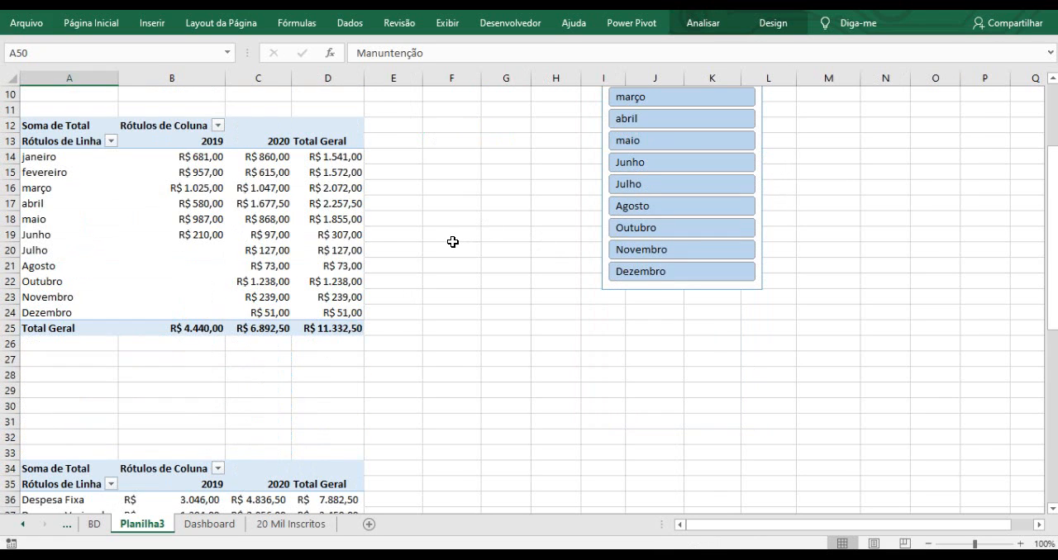
scroll(453, 242, up, 3)
click(459, 236)
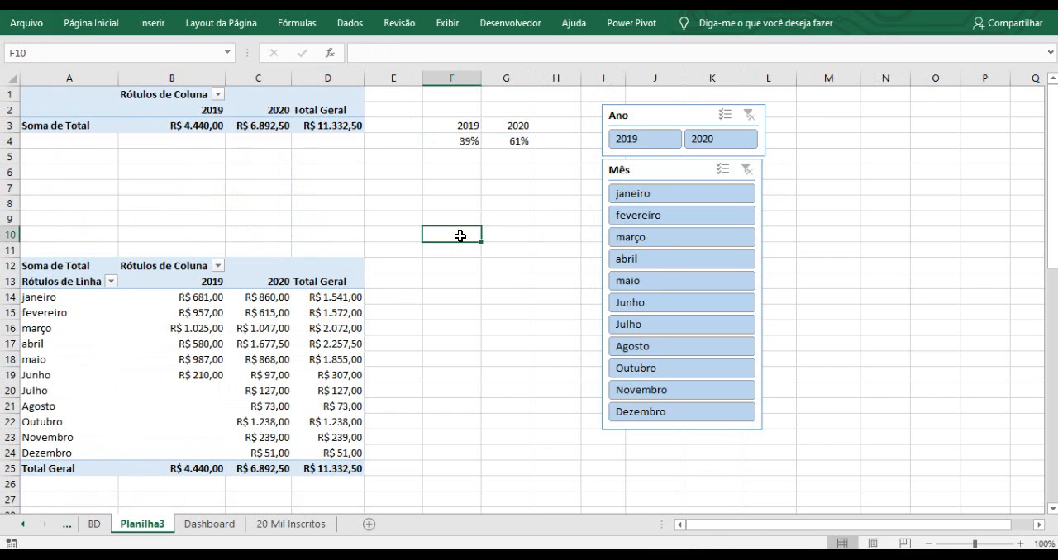
key(ctrl+b)
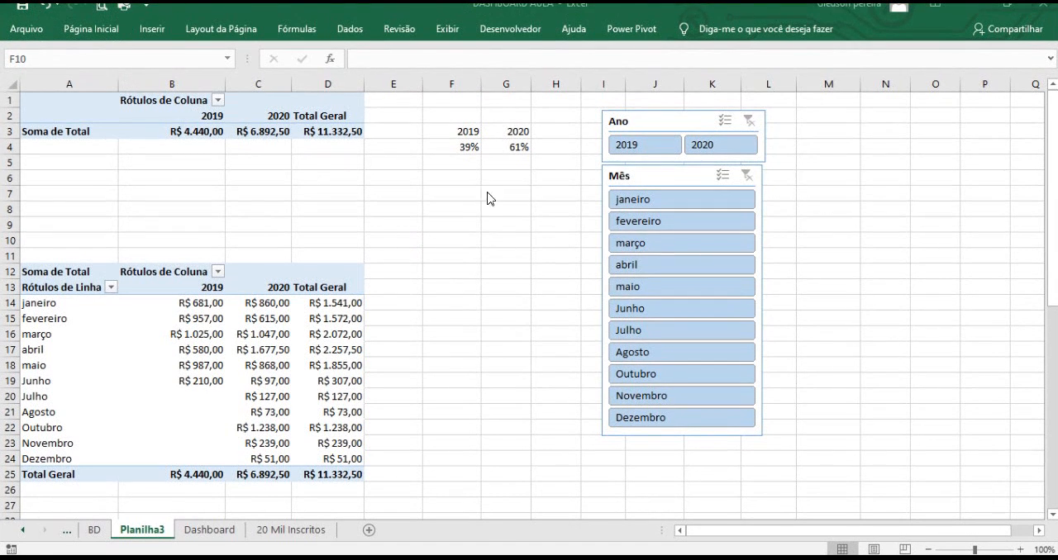
Insert a Classificação slicer from the classification pivot table.
click(466, 233)
scroll(469, 238, down, 2)
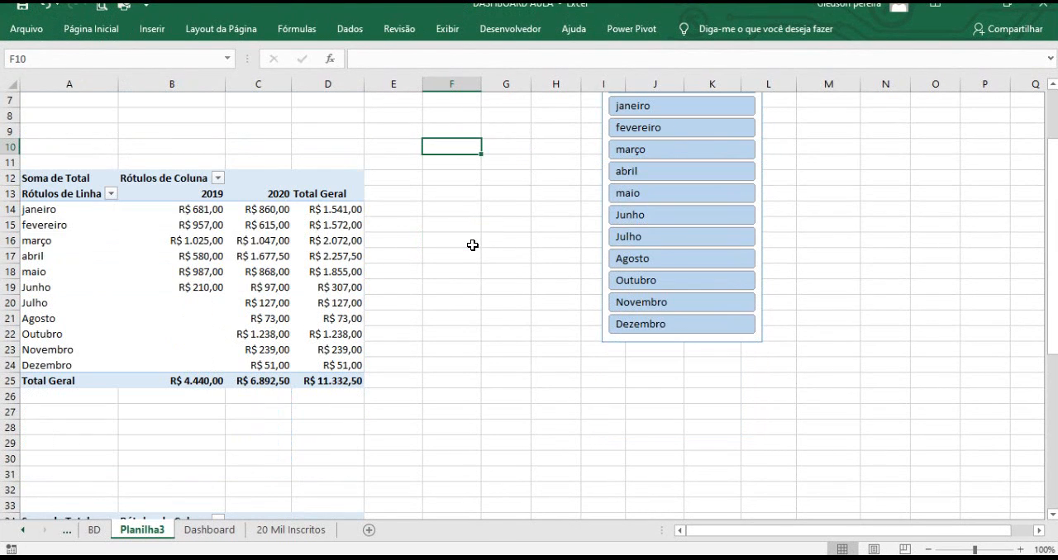
scroll(472, 245, down, 4)
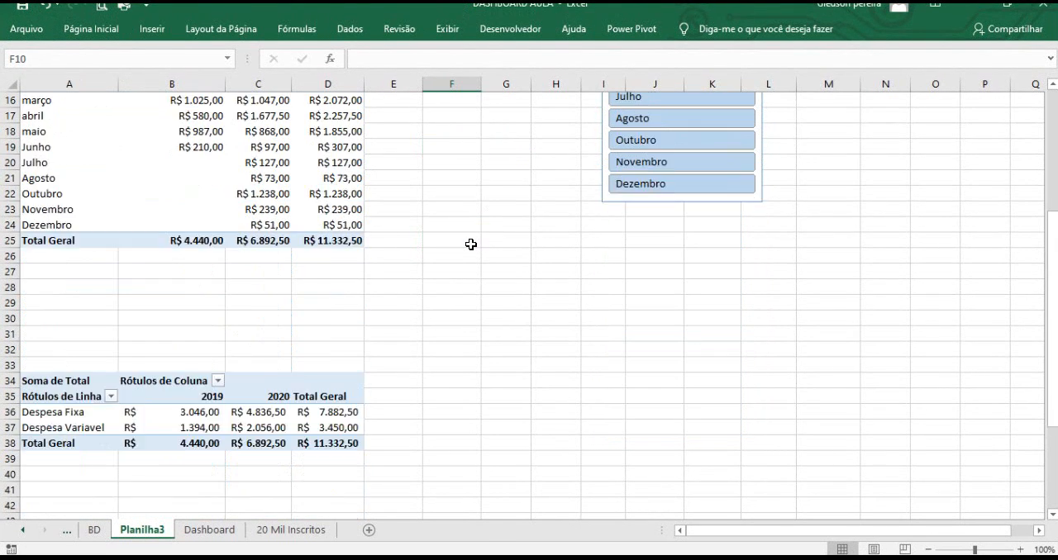
click(89, 348)
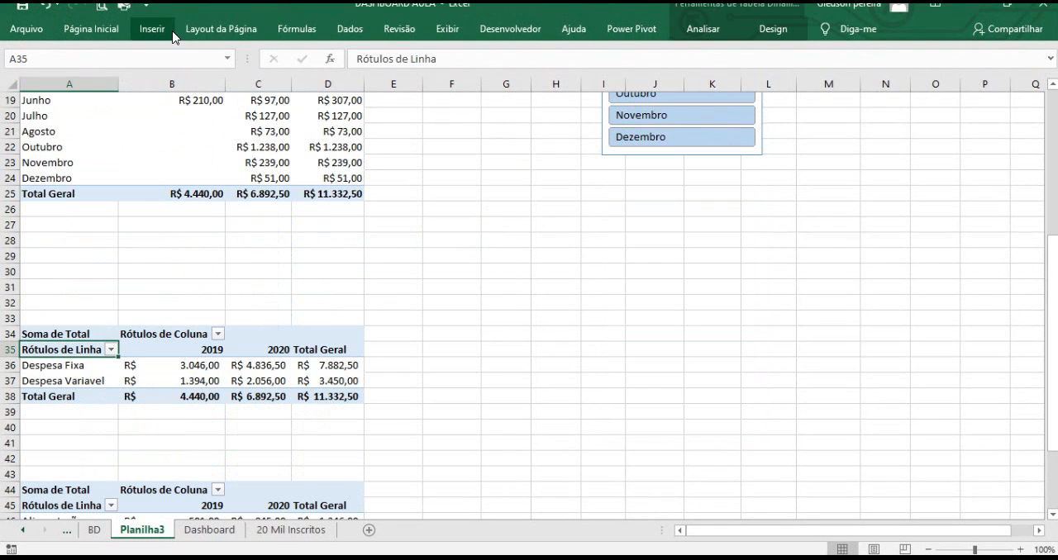
click(701, 33)
click(701, 31)
click(696, 37)
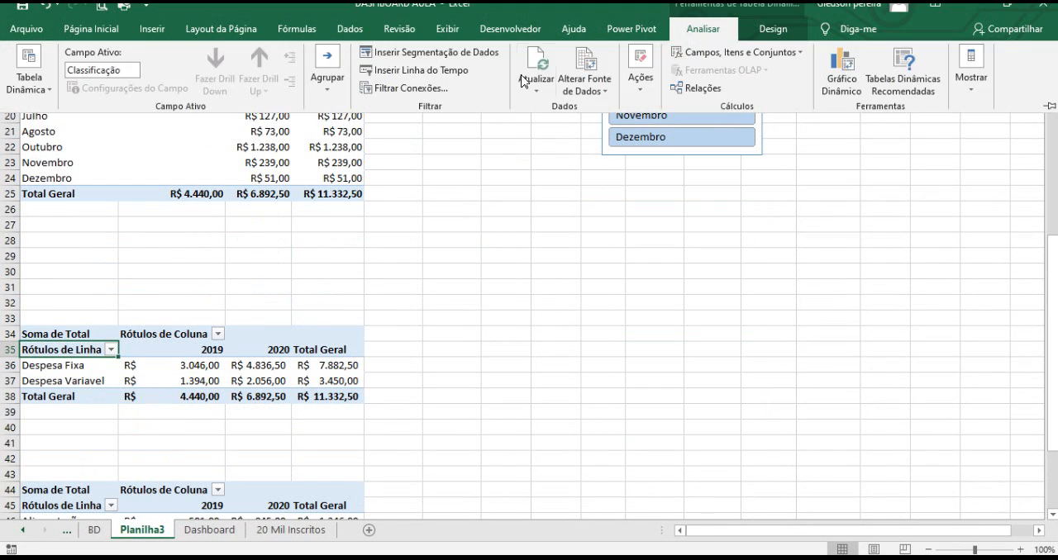
click(398, 58)
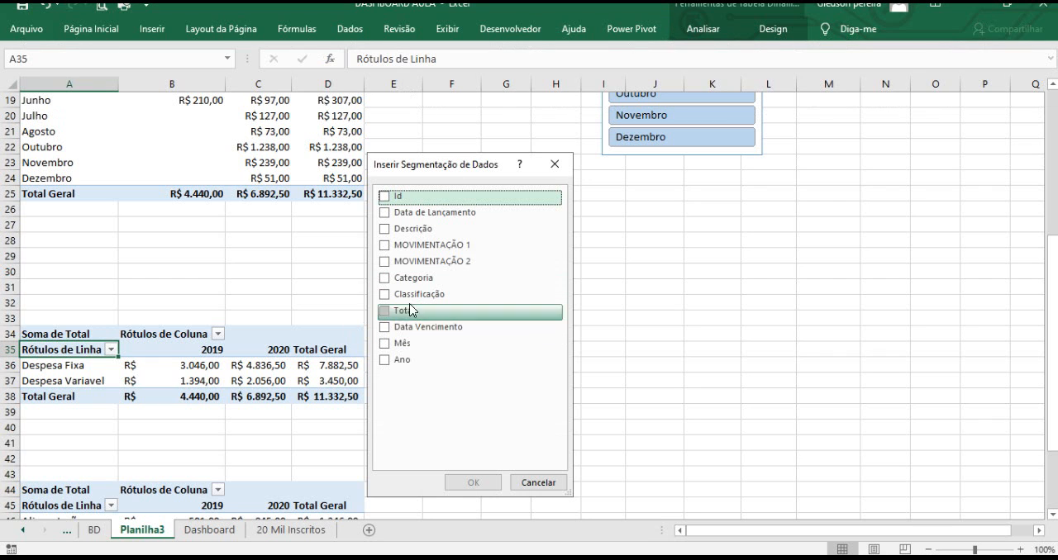
click(390, 298)
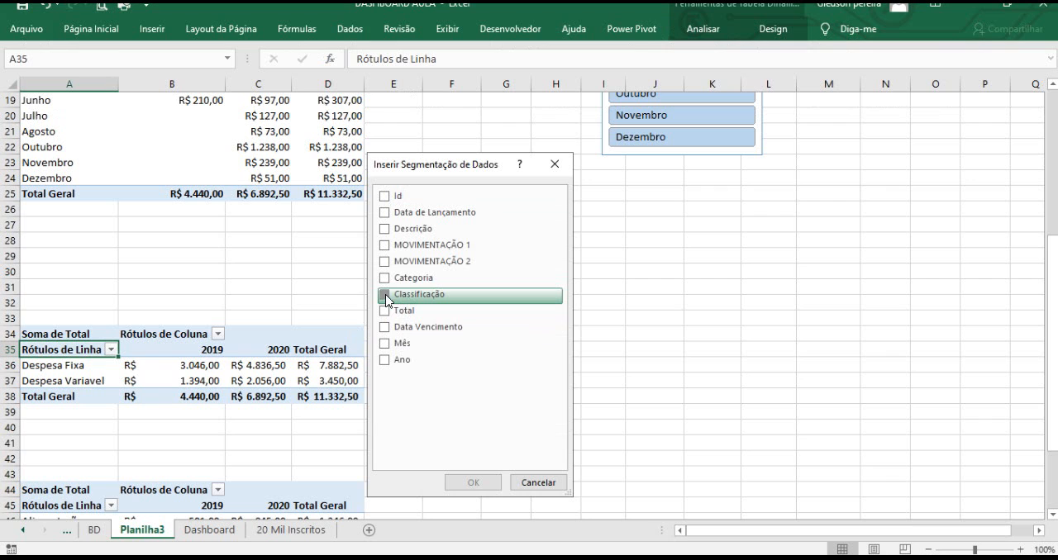
click(473, 483)
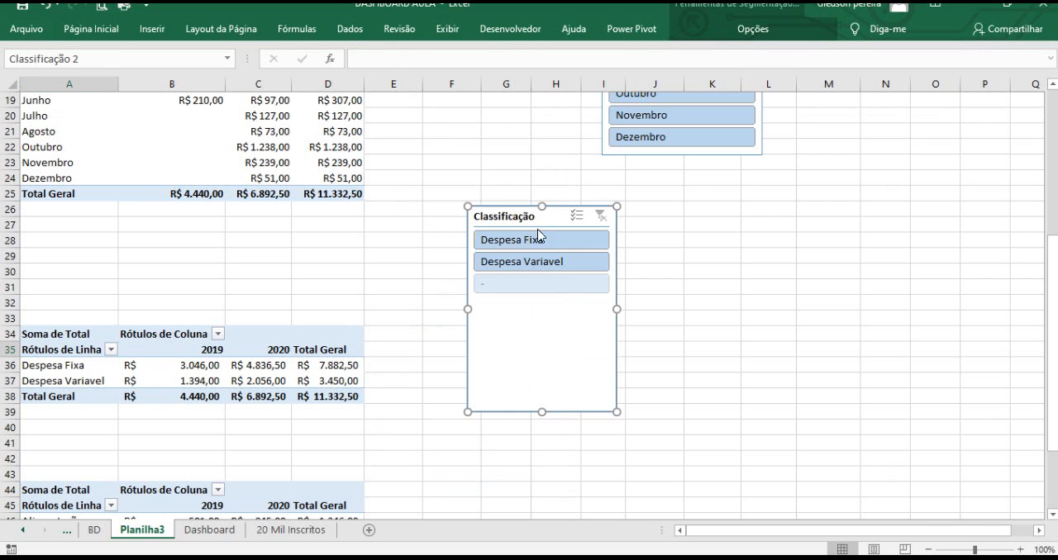
Place the Classificação slicer below the Mês slicer, shorten it, and test filtering by Despesa Fixa and Despesa Variavel.
drag(518, 207, 654, 170)
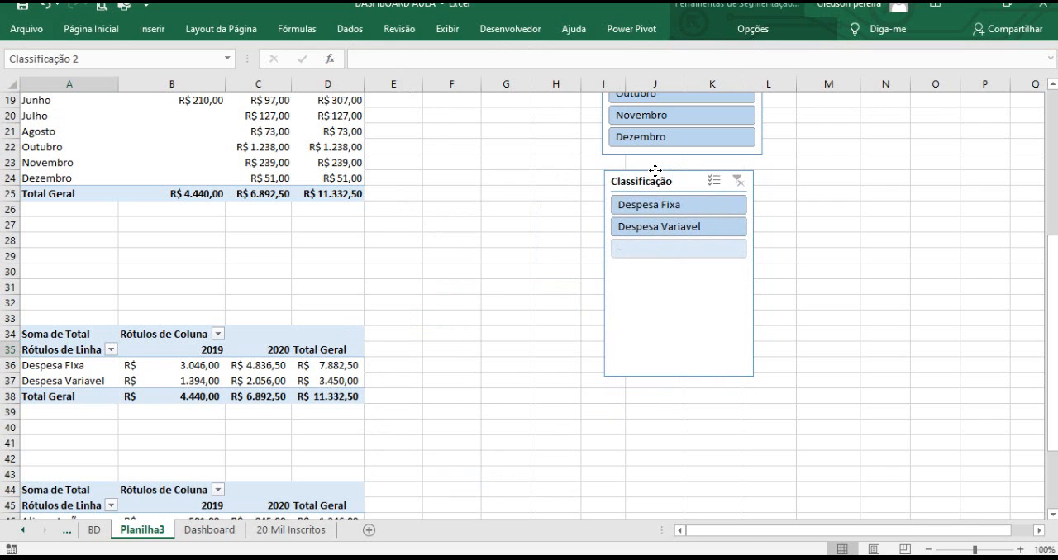
drag(679, 377, 681, 262)
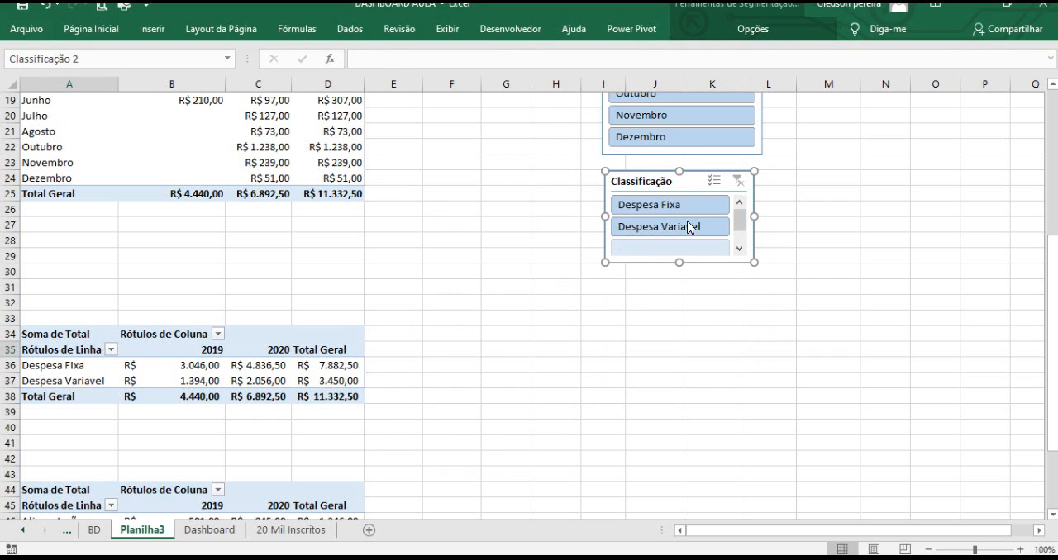
click(661, 210)
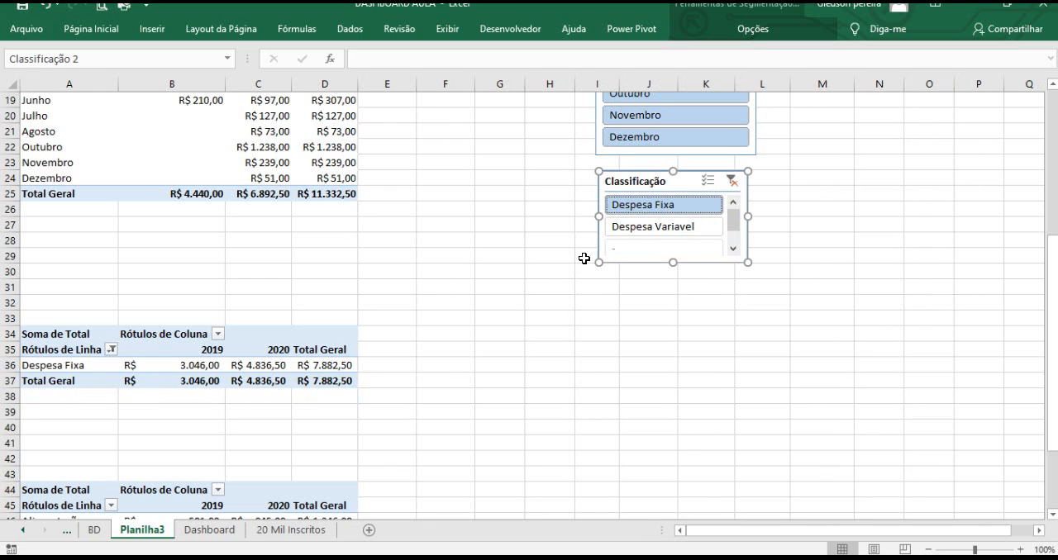
click(666, 227)
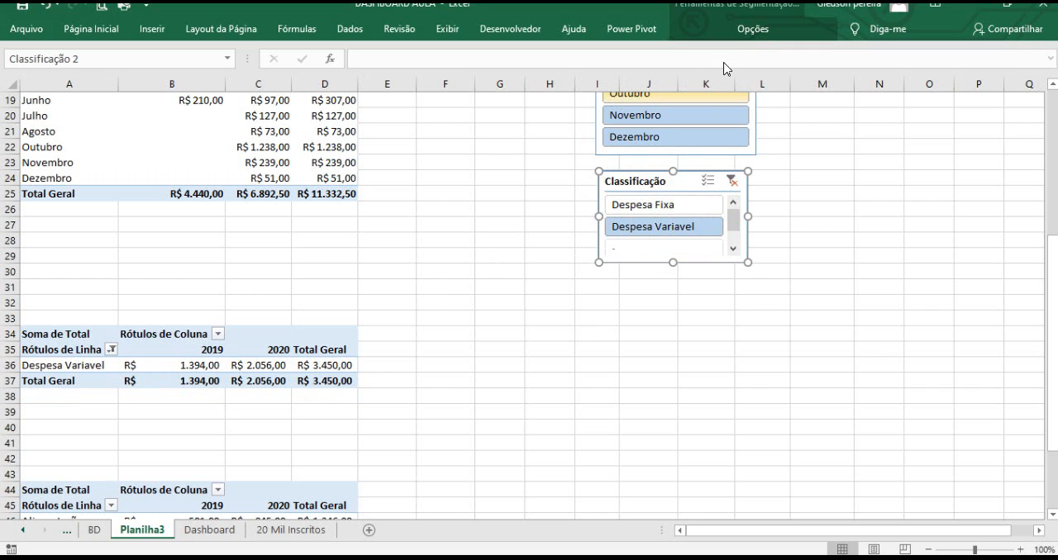
Connect the Classificação slicer to Tabela dinâmica1 through Tabela dinâmica4 on Planilha3.
click(753, 29)
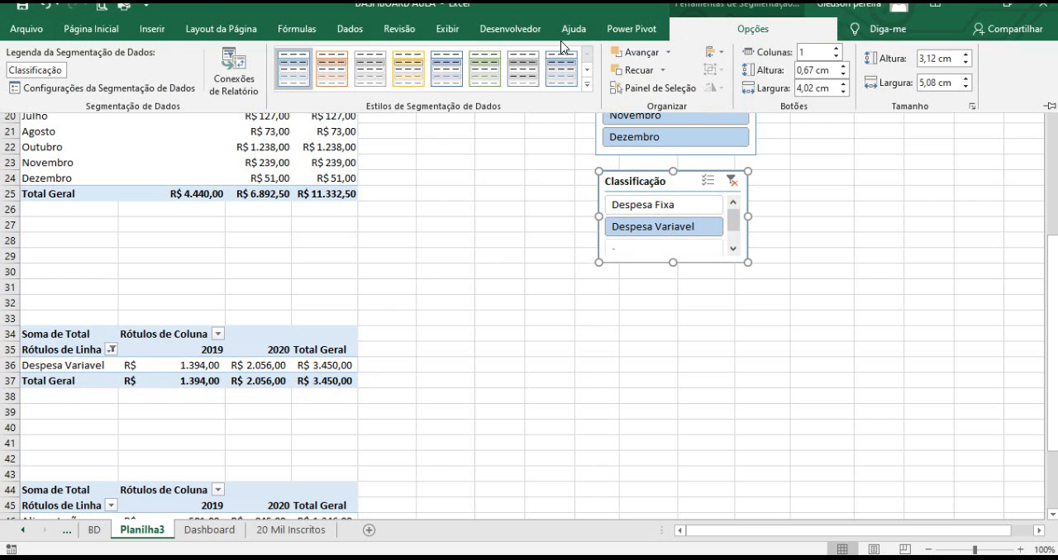
click(237, 76)
drag(646, 402, 707, 491)
scroll(504, 427, down, 1)
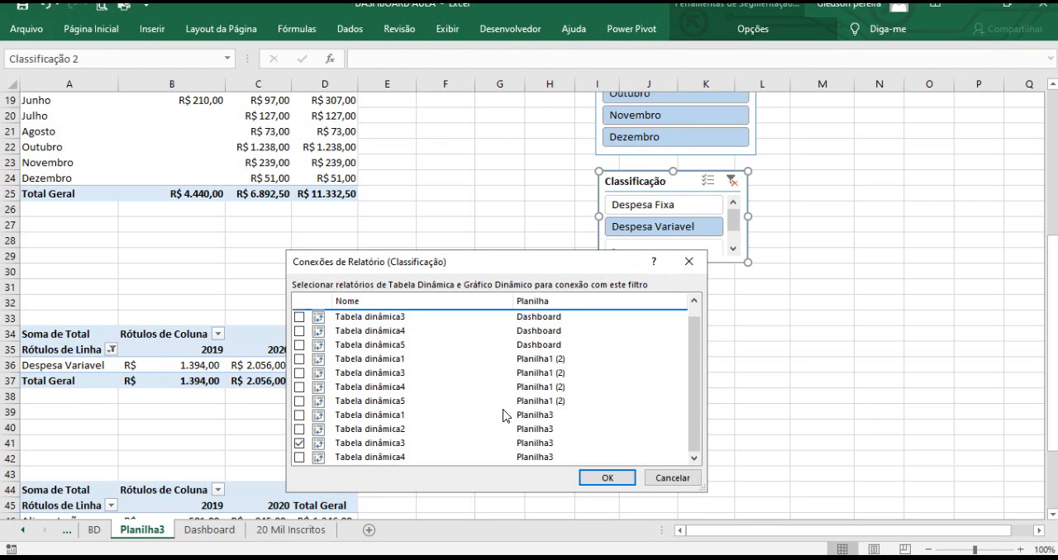
click(524, 417)
click(299, 415)
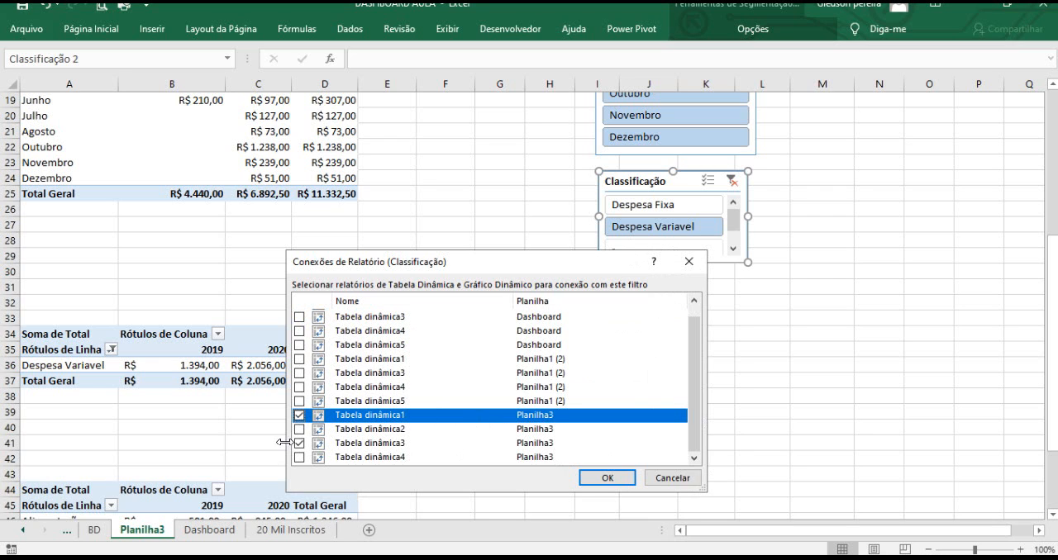
click(299, 429)
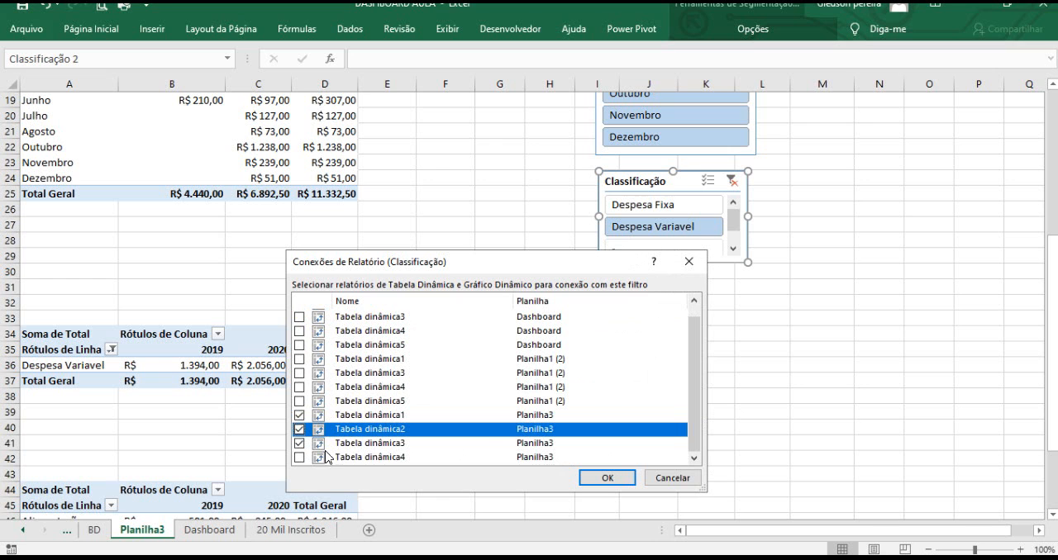
click(299, 457)
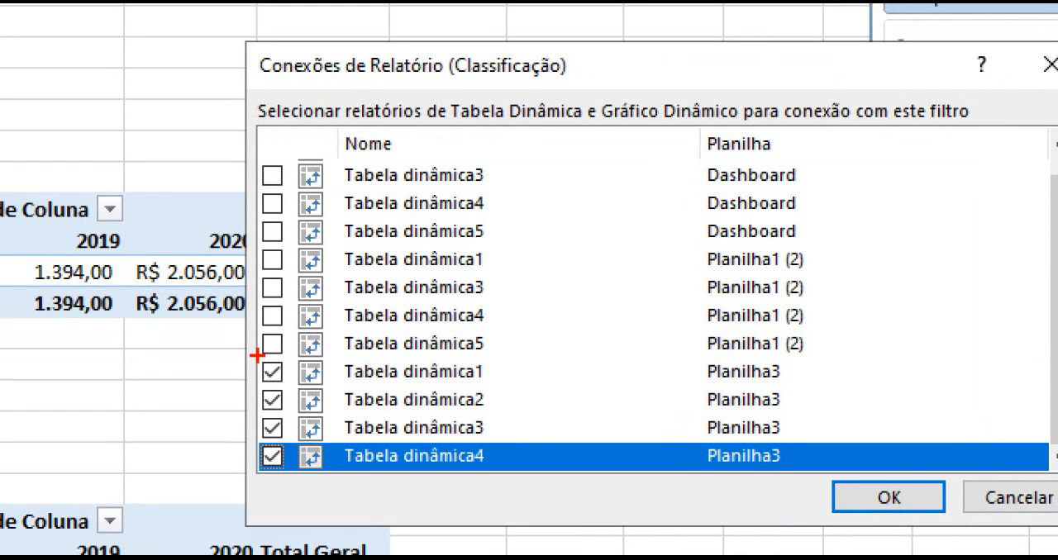
mouse_move(258, 356)
mouse_down()
mouse_move(622, 361)
mouse_move(843, 446)
mouse_move(838, 477)
mouse_up()
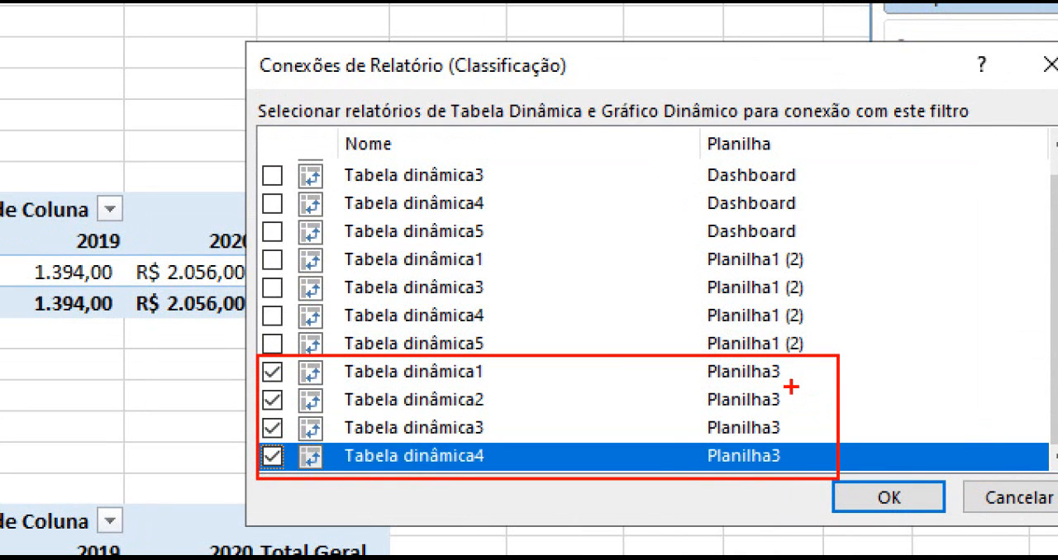
drag(791, 387, 874, 334)
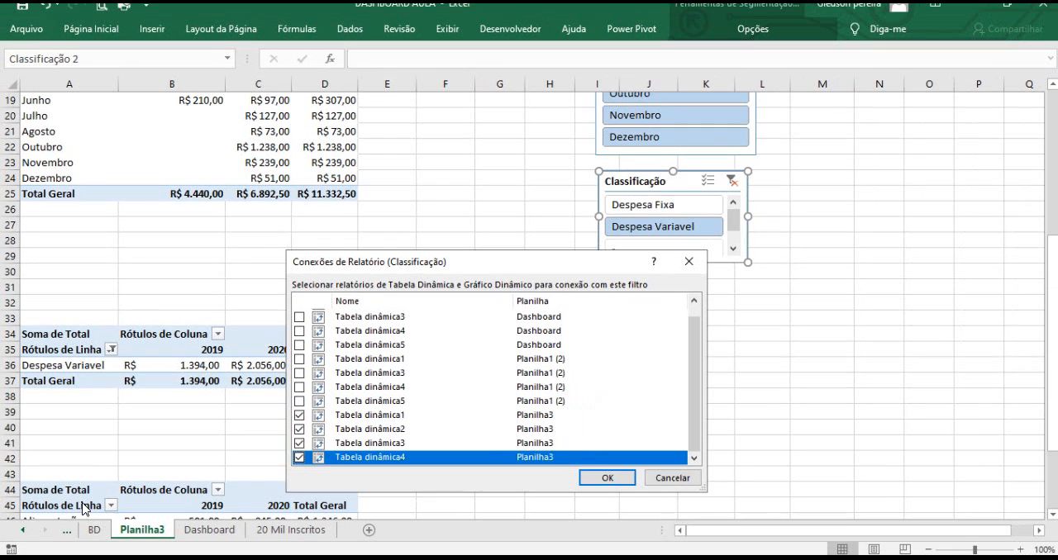
click(601, 479)
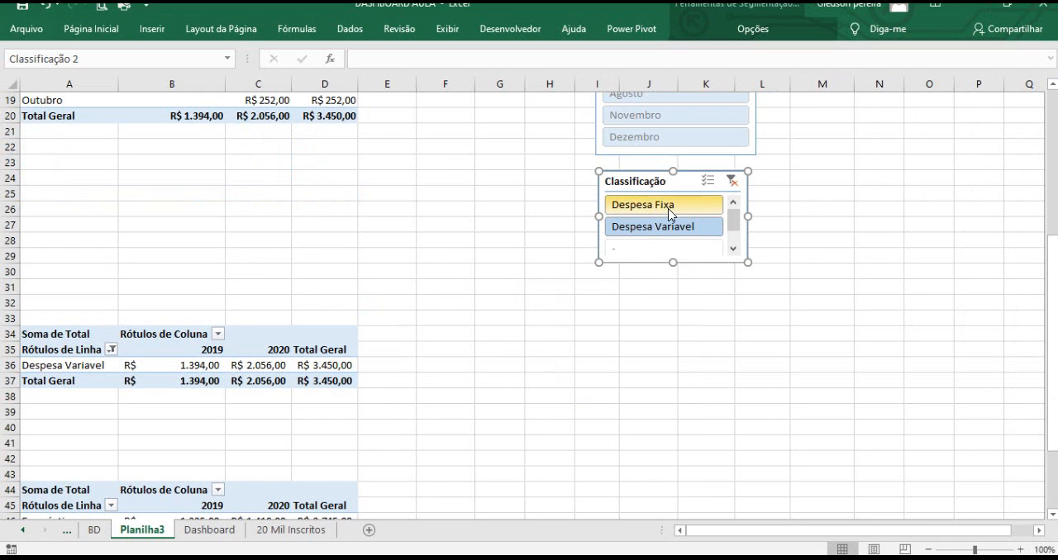
Clear the Classificação slicer's filter and align the slicer under the Mês slicer.
click(732, 181)
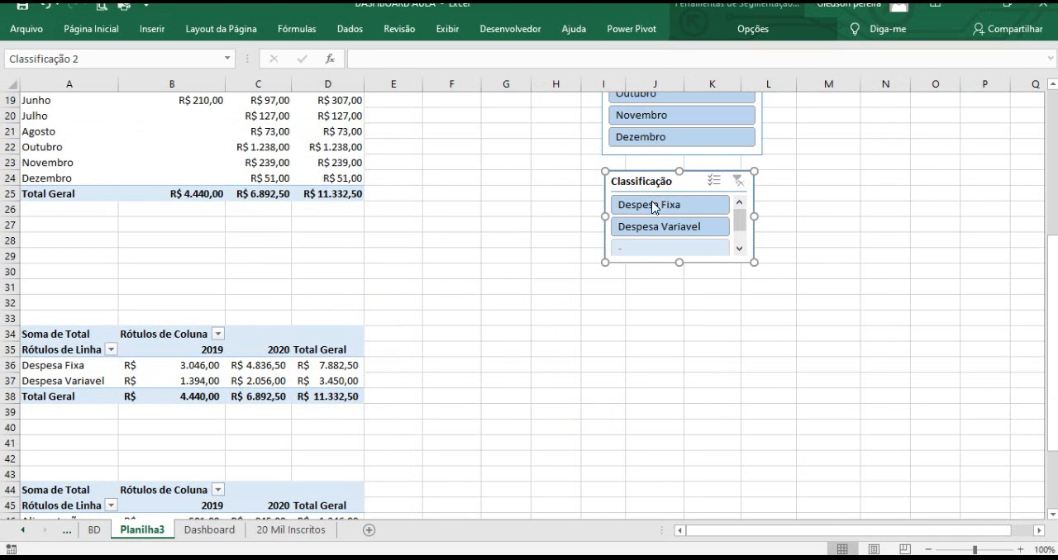
drag(642, 172, 644, 164)
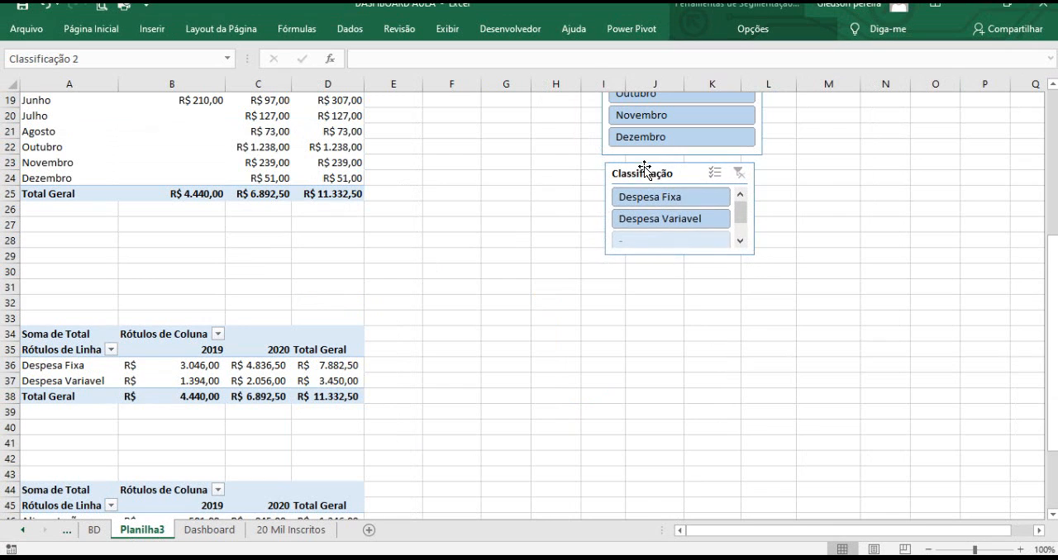
drag(748, 208, 758, 205)
Insert a Categoria slicer from the category pivot table.
click(529, 250)
scroll(391, 309, down, 4)
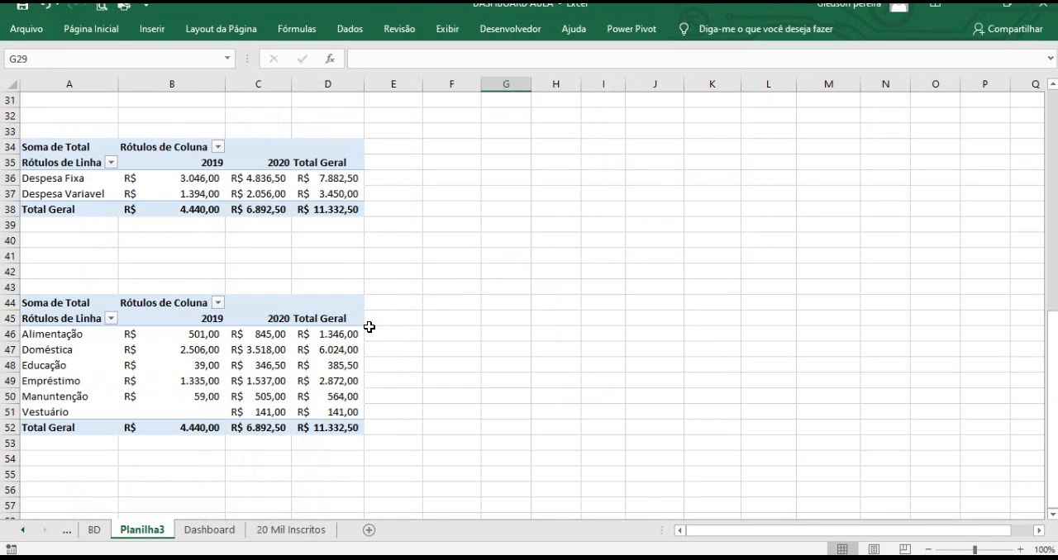
click(78, 314)
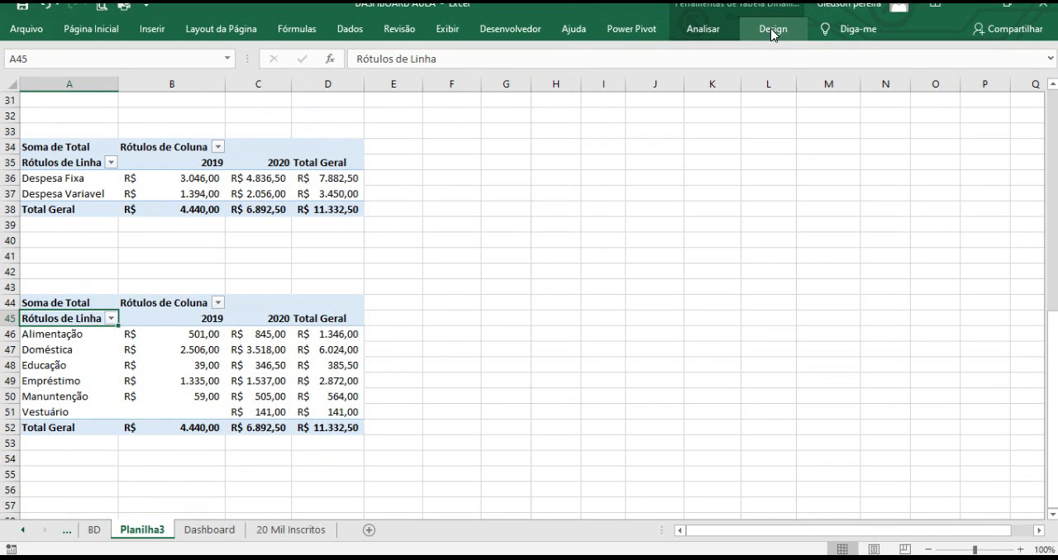
click(703, 31)
click(390, 53)
drag(442, 218, 507, 158)
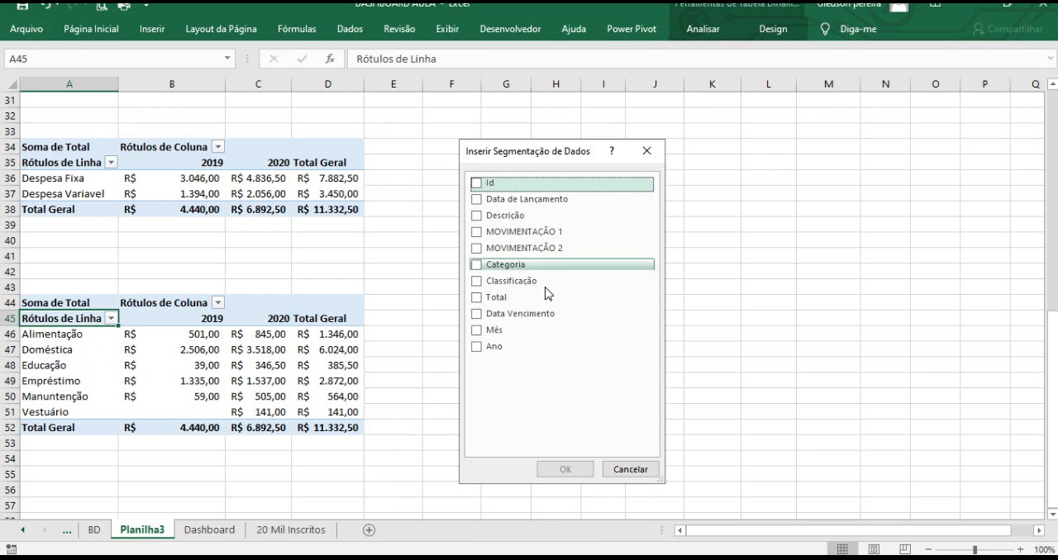
click(476, 266)
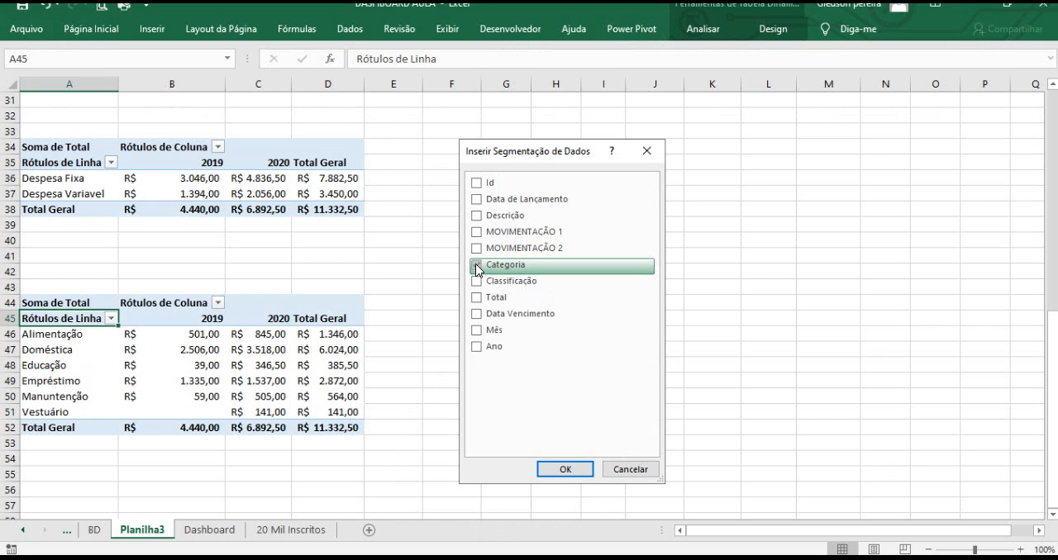
click(566, 470)
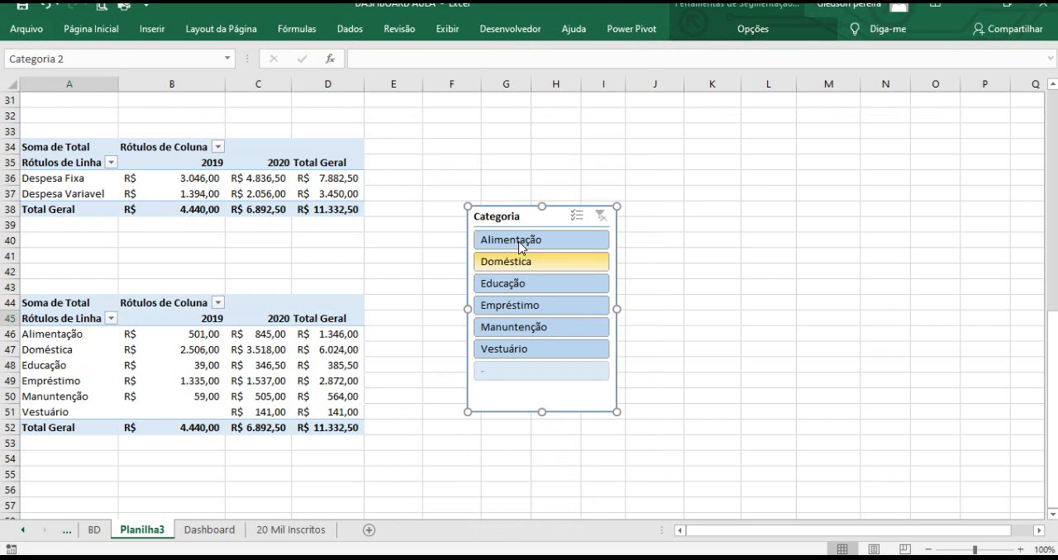
Move the Categoria slicer below the Classificação slicer and shorten its height.
drag(523, 217, 645, 163)
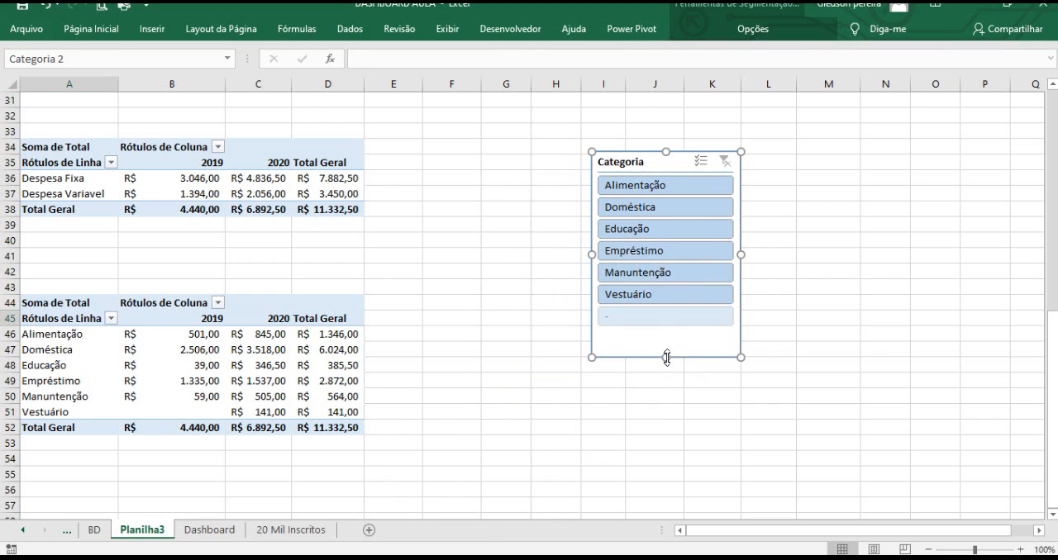
drag(666, 353, 666, 329)
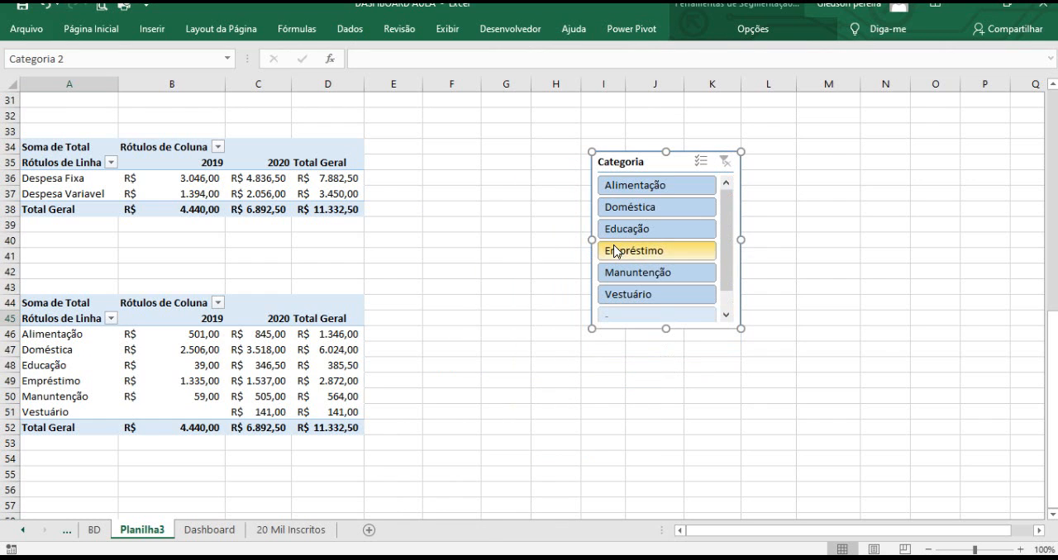
drag(623, 160, 633, 116)
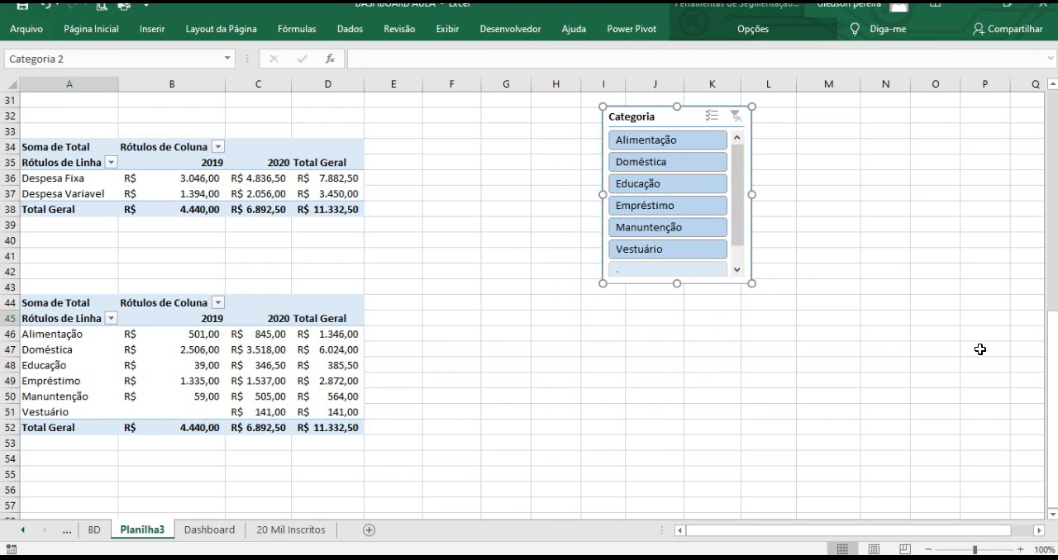
scroll(1054, 345, up, 6)
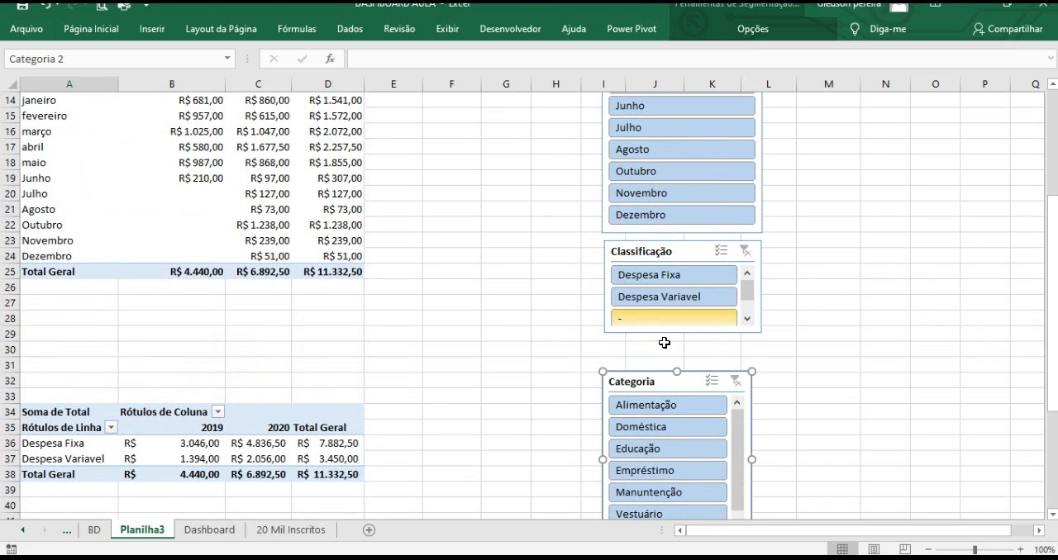
drag(650, 374, 658, 338)
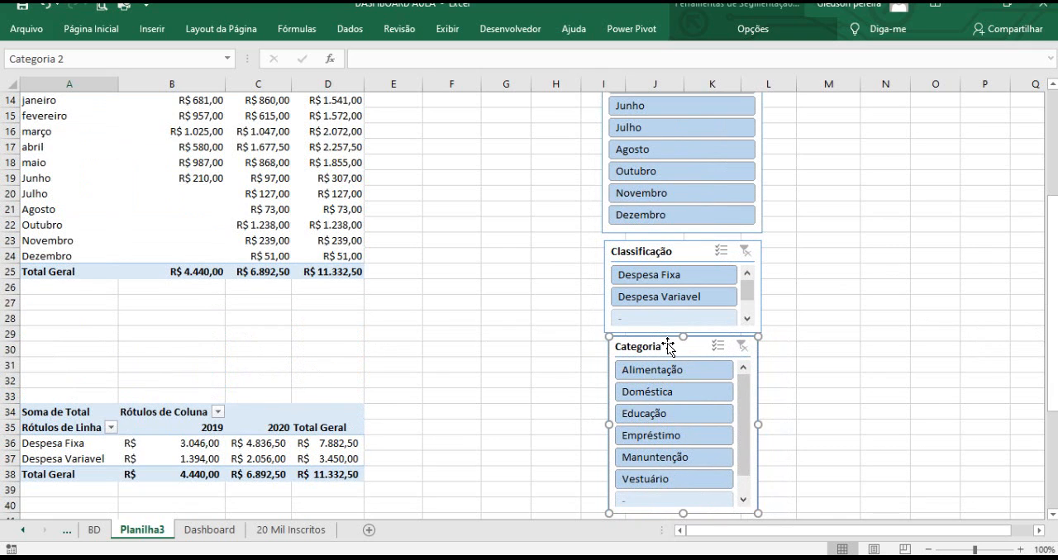
Connect the Categoria slicer to Tabela dinâmica1 through Tabela dinâmica4 on Planilha3.
click(742, 29)
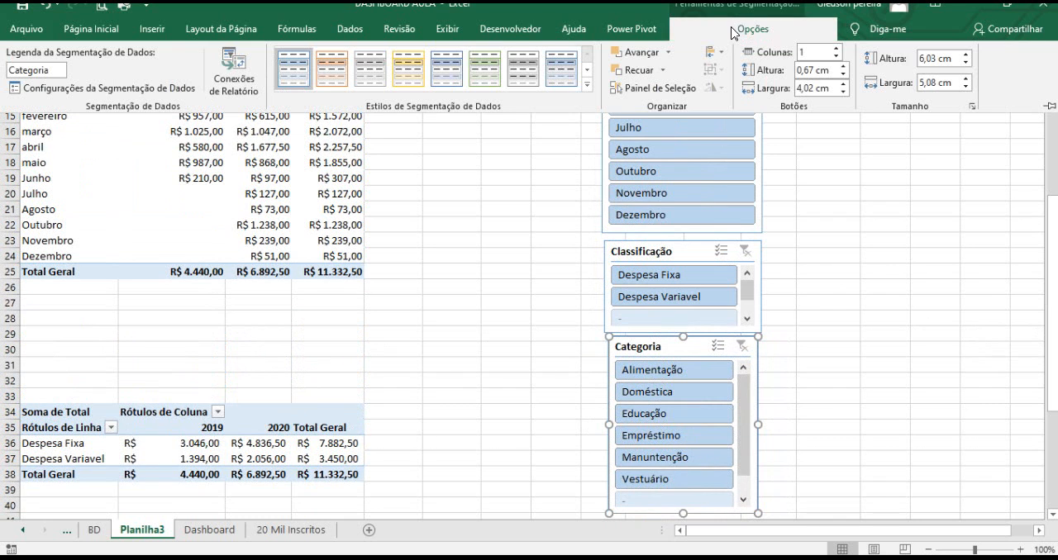
click(254, 83)
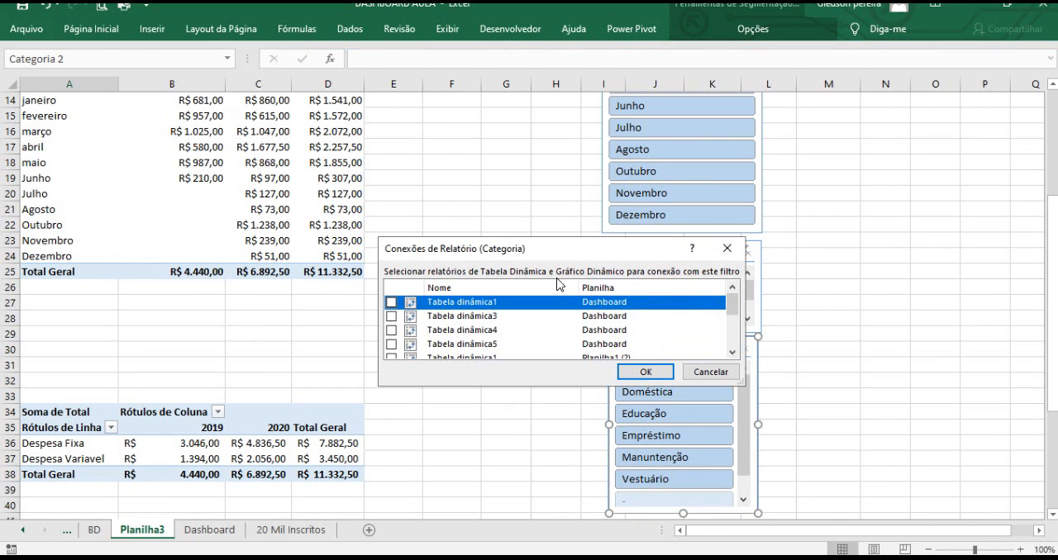
drag(742, 382, 779, 464)
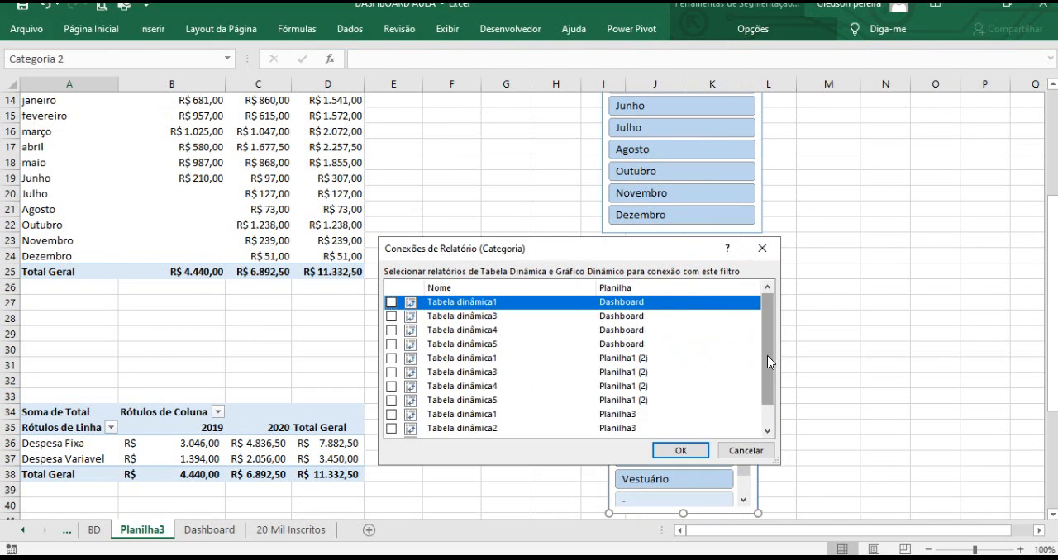
scroll(769, 357, down, 1)
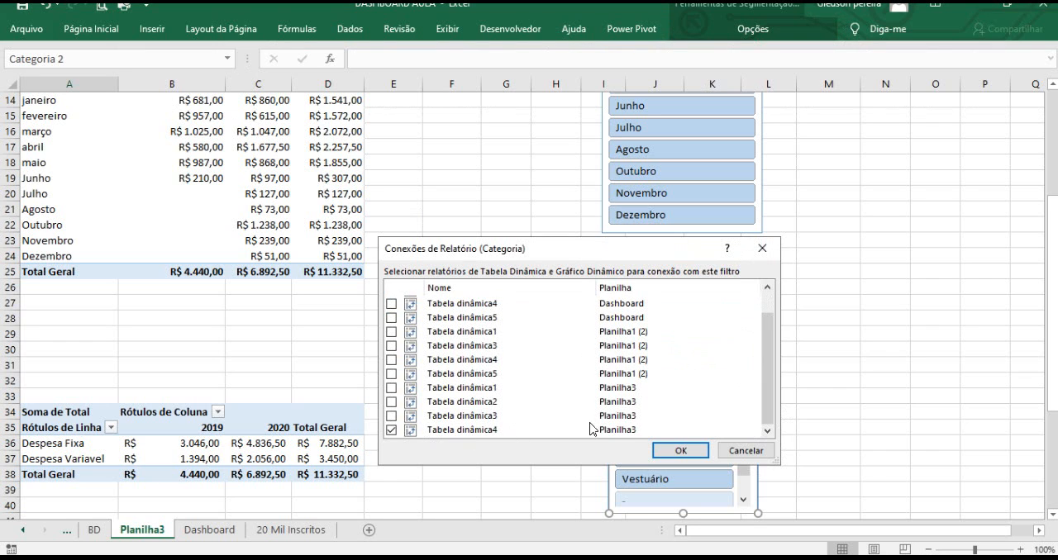
click(391, 417)
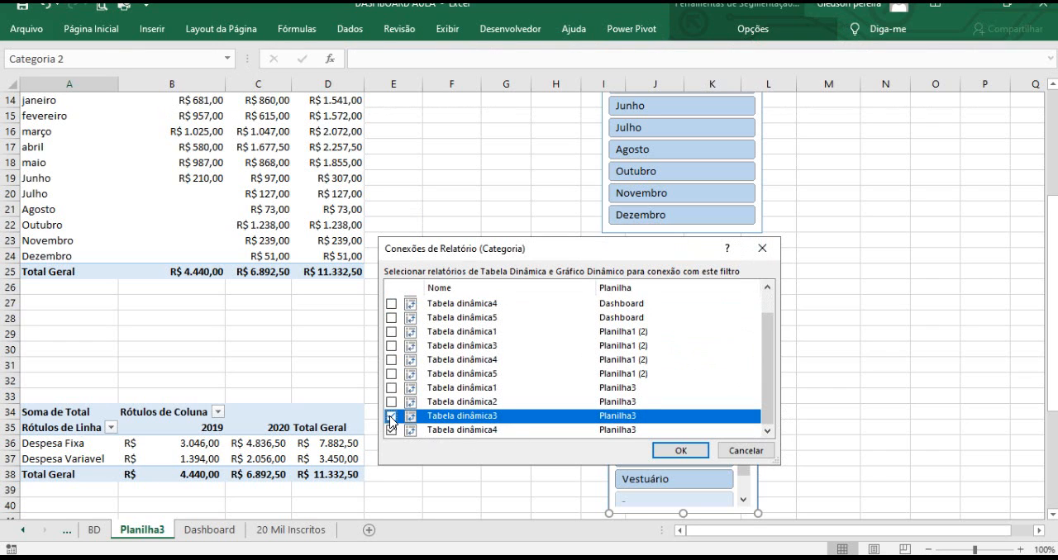
click(390, 401)
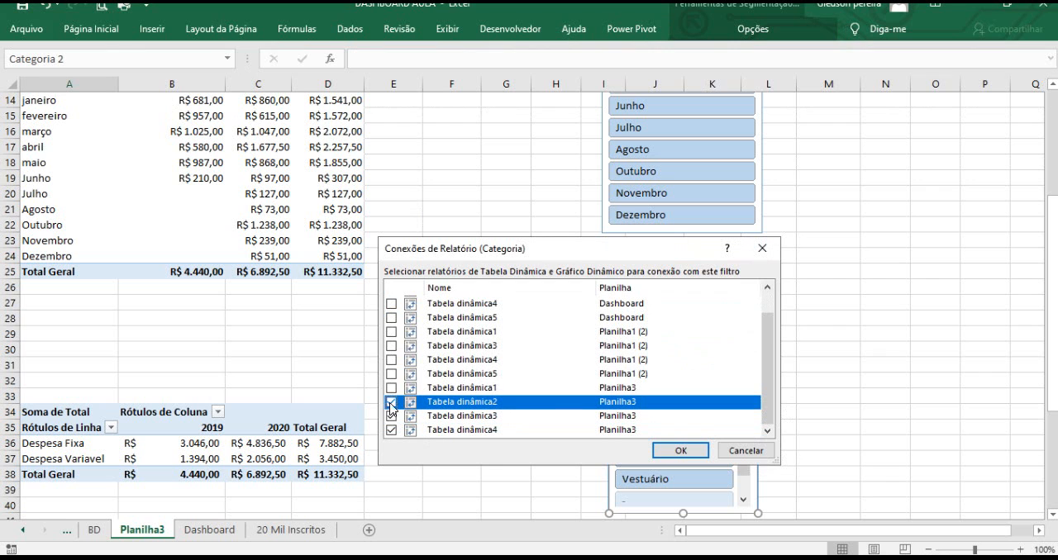
click(390, 388)
click(679, 450)
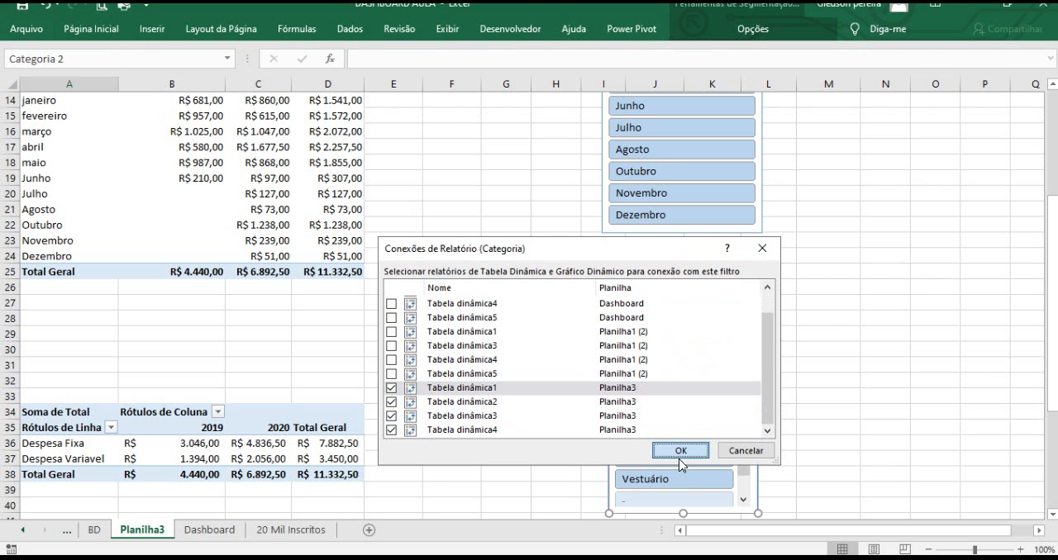
Insert a new blank worksheet before Planilha3.
click(818, 333)
scroll(802, 342, up, 3)
scroll(803, 342, up, 2)
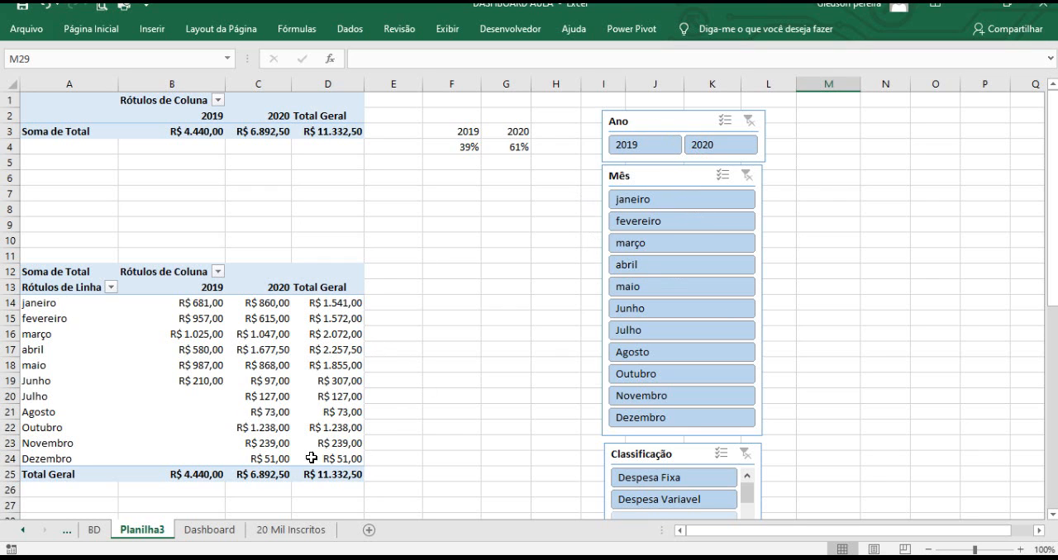
right_click(165, 540)
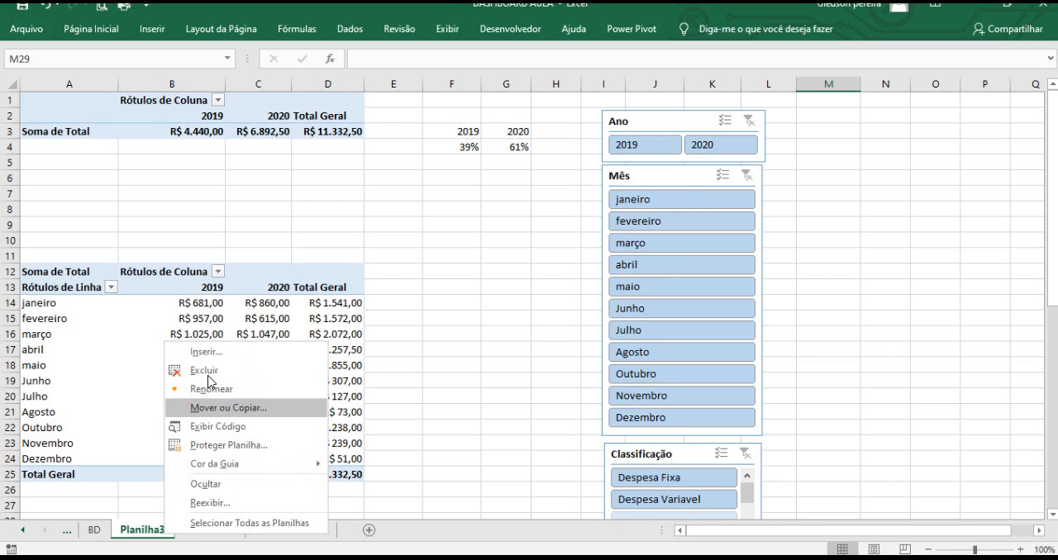
click(211, 355)
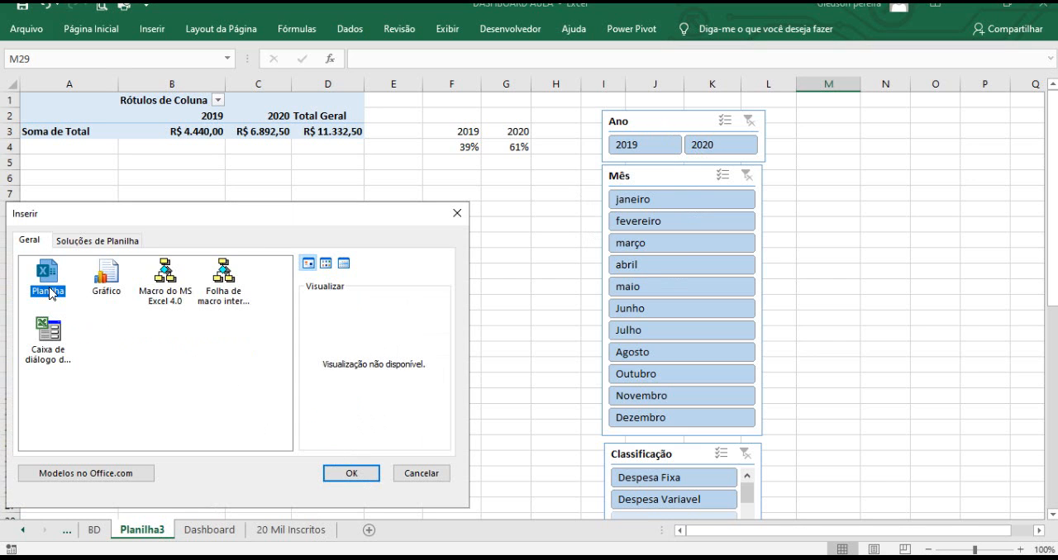
click(350, 471)
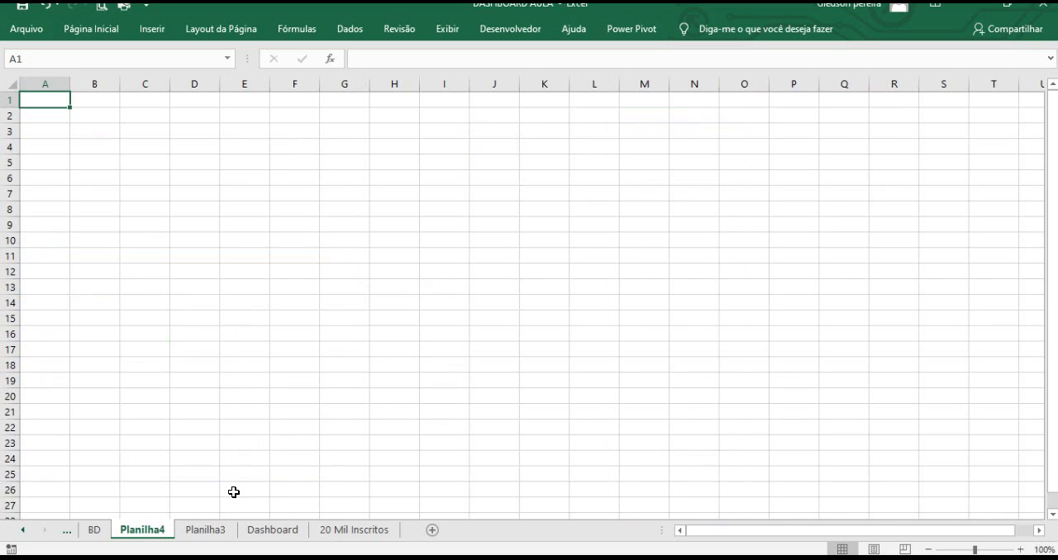
Fill cell A1 of the new sheet with the Cinza azulado colour.
click(214, 333)
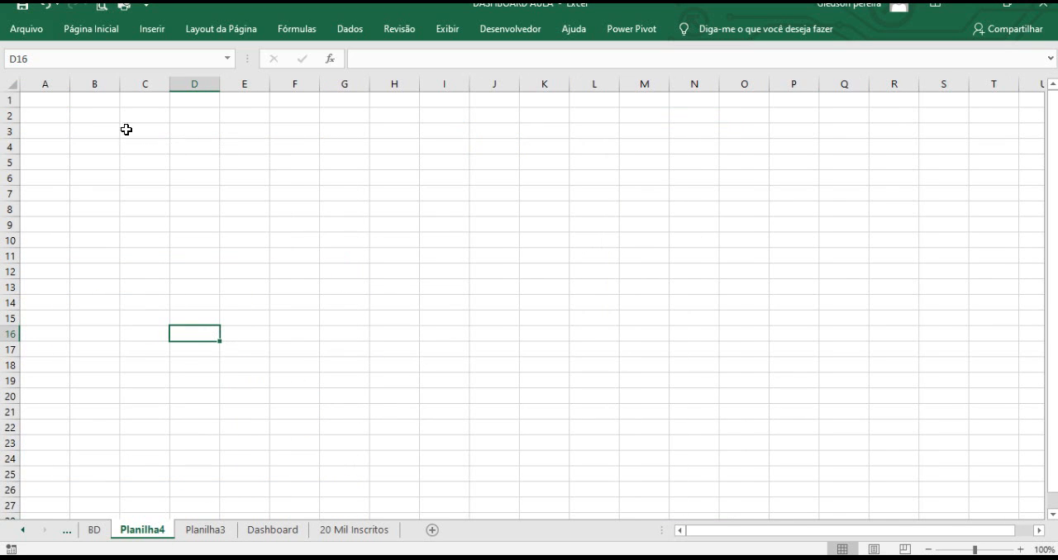
click(61, 111)
click(56, 100)
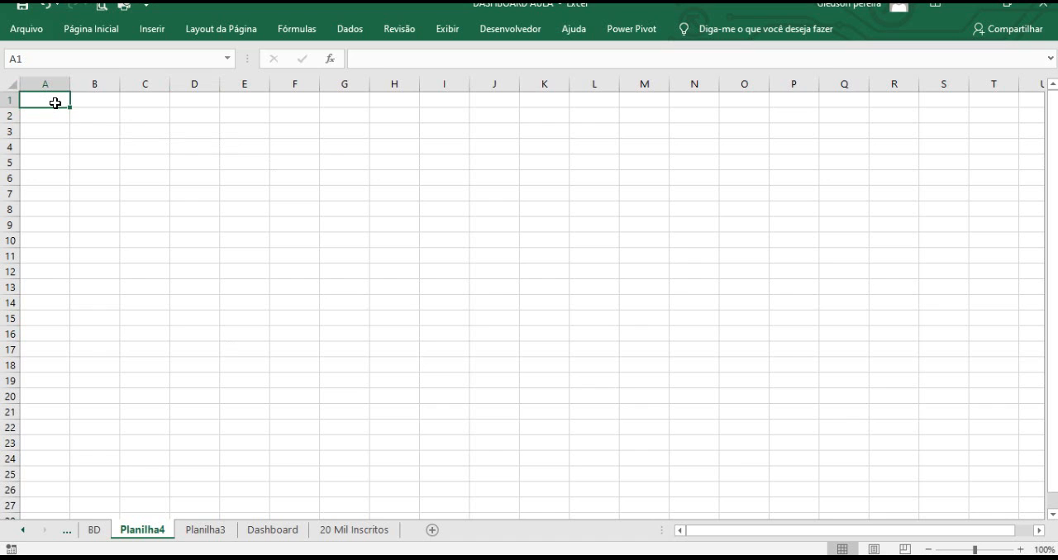
drag(68, 103, 87, 144)
click(68, 104)
click(91, 29)
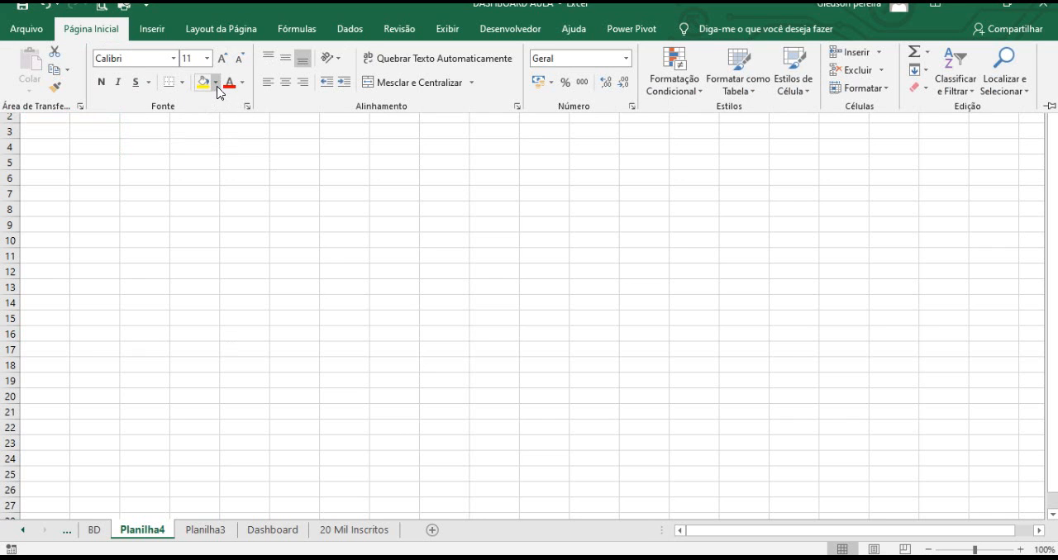
click(216, 83)
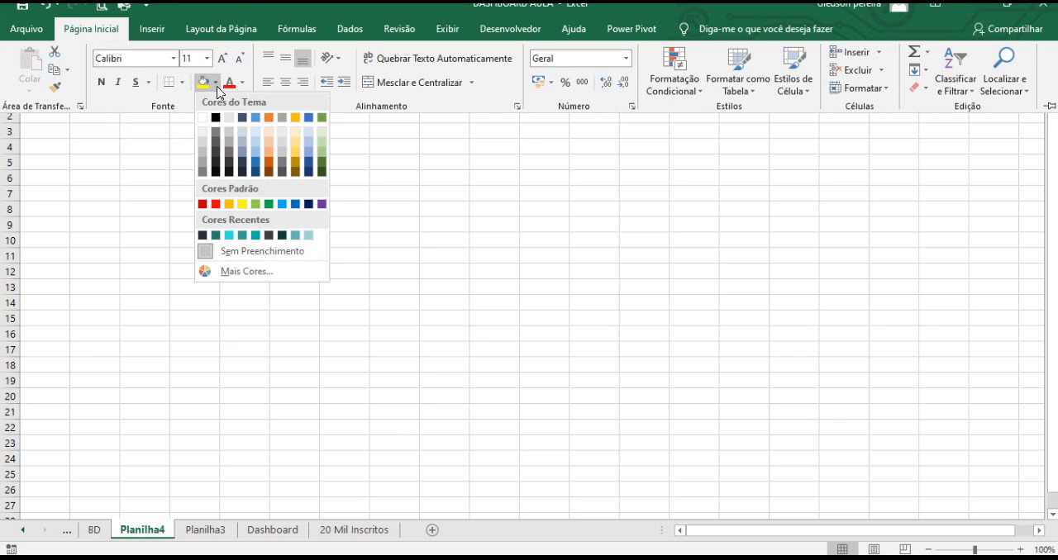
click(203, 236)
click(73, 143)
click(59, 103)
click(96, 142)
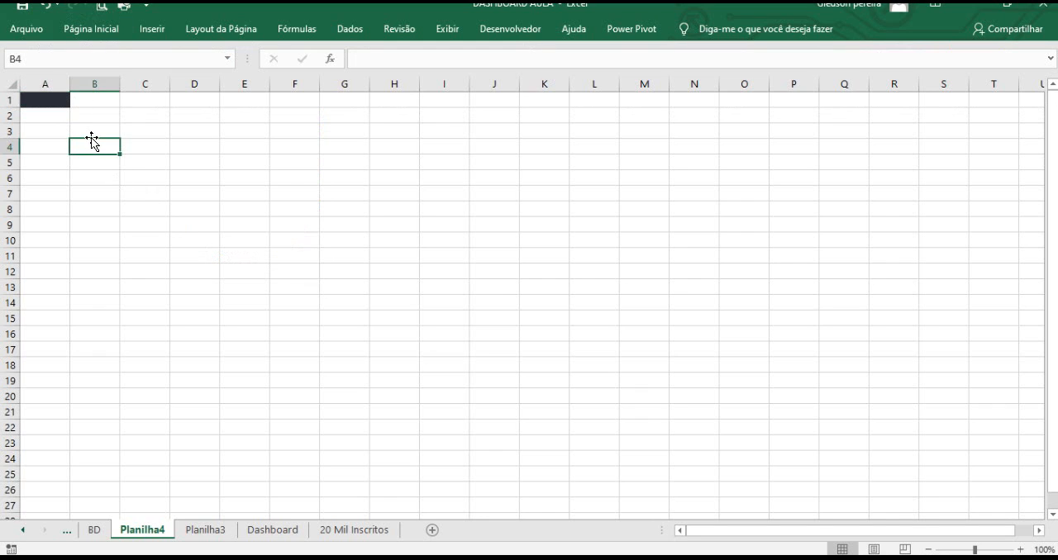
click(58, 99)
drag(69, 108, 69, 108)
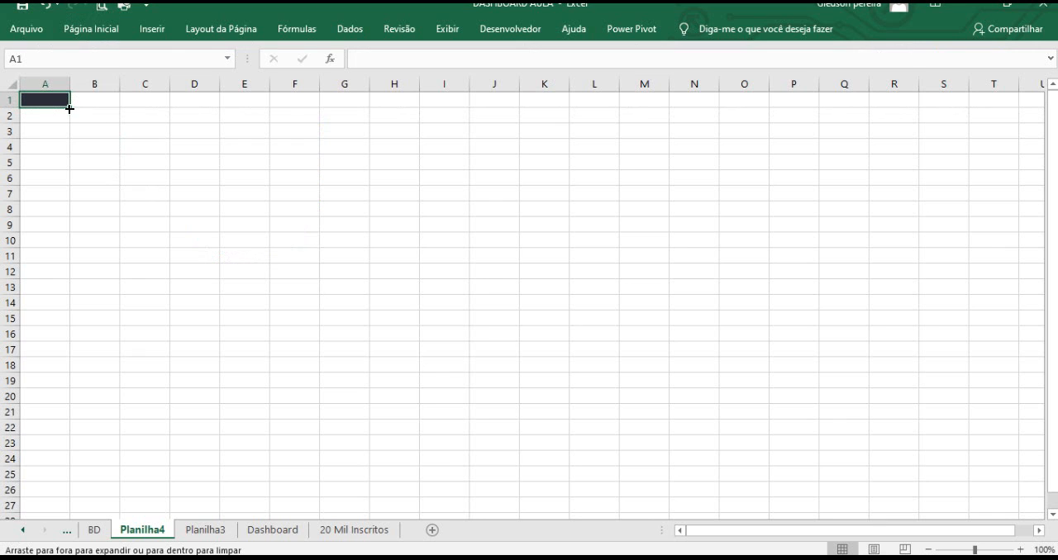
click(81, 150)
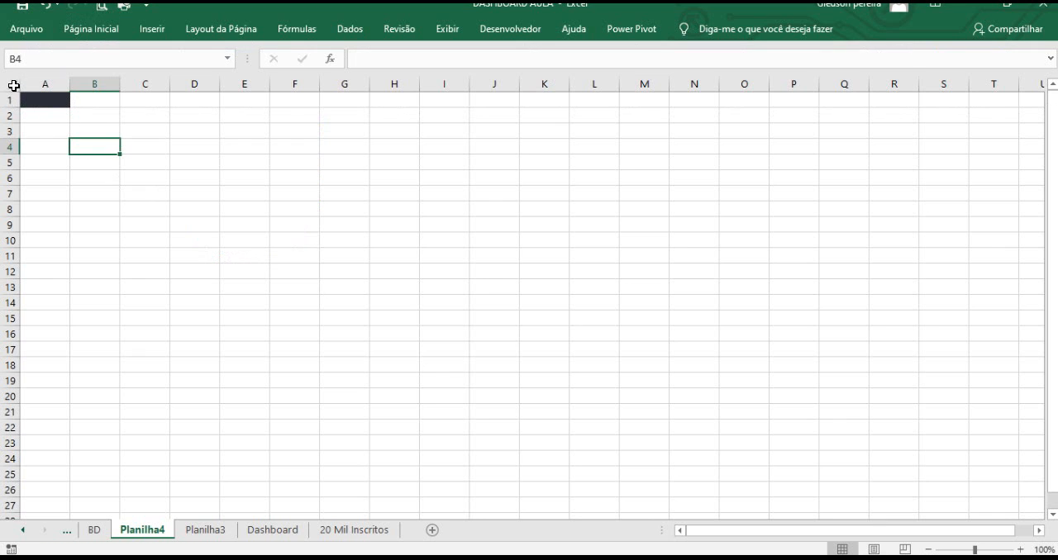
Select the whole Planilha4 sheet and fill all cells with the dark blue-grey background colour.
click(14, 86)
click(97, 29)
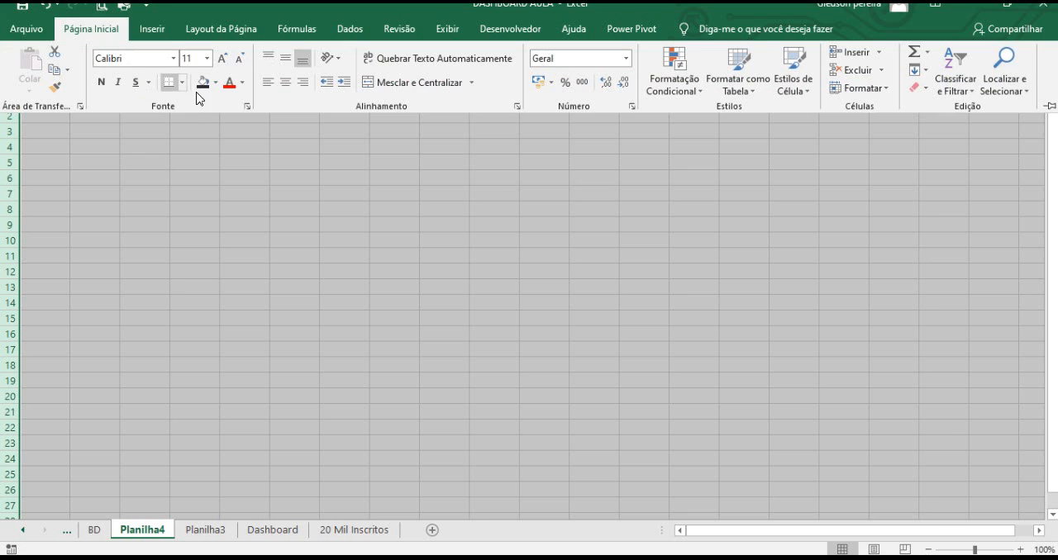
click(203, 82)
click(187, 154)
click(177, 144)
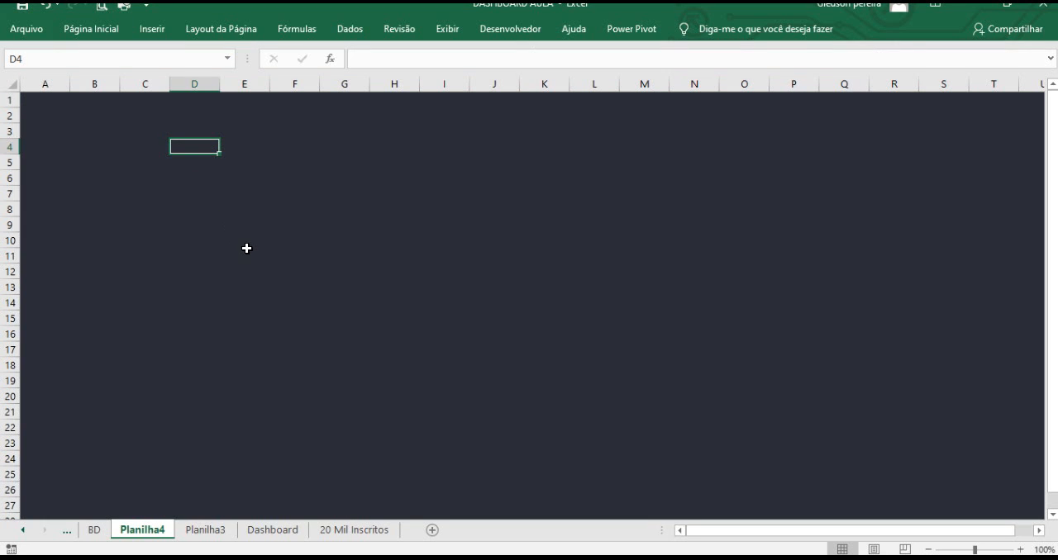
click(247, 250)
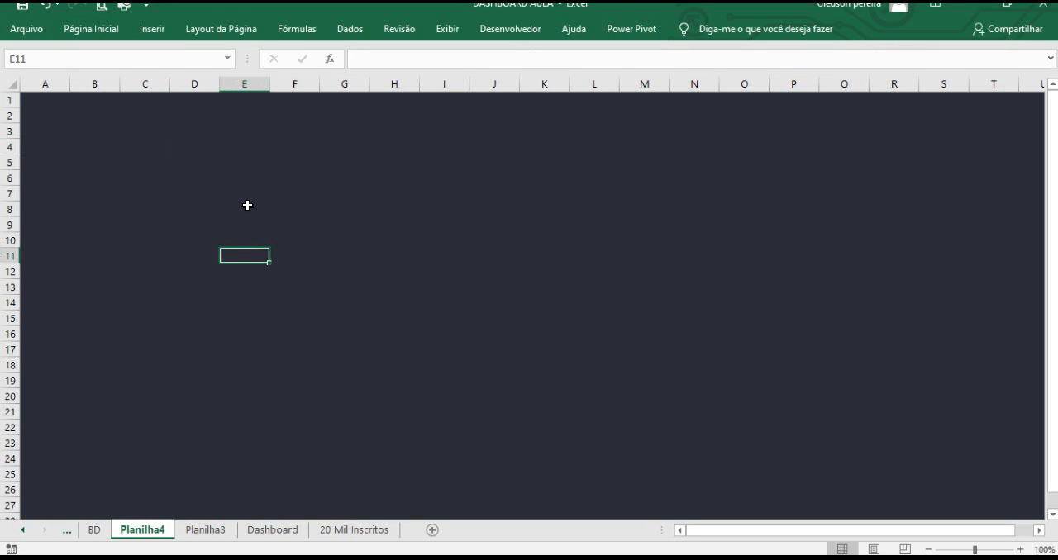
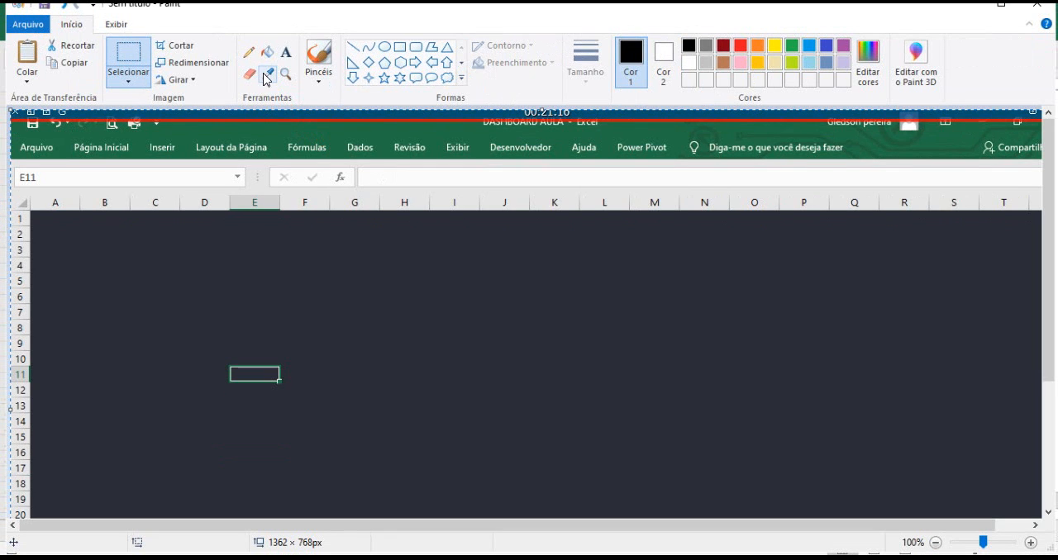
In Paint, sample the dark sheet background with the Color Picker and inspect its RGB values in the Edit Colors dialog.
click(271, 75)
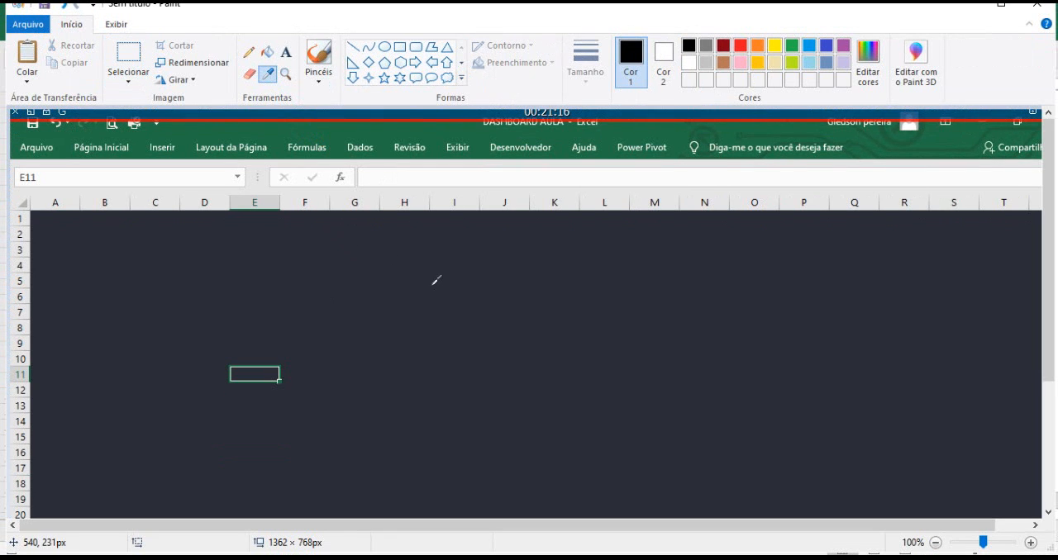
click(496, 269)
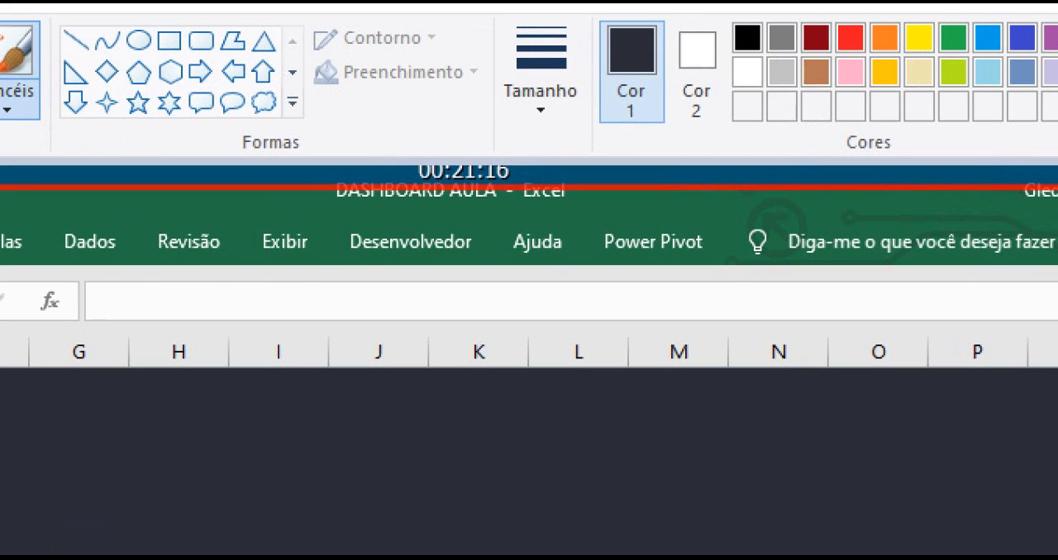
drag(543, 463, 721, 553)
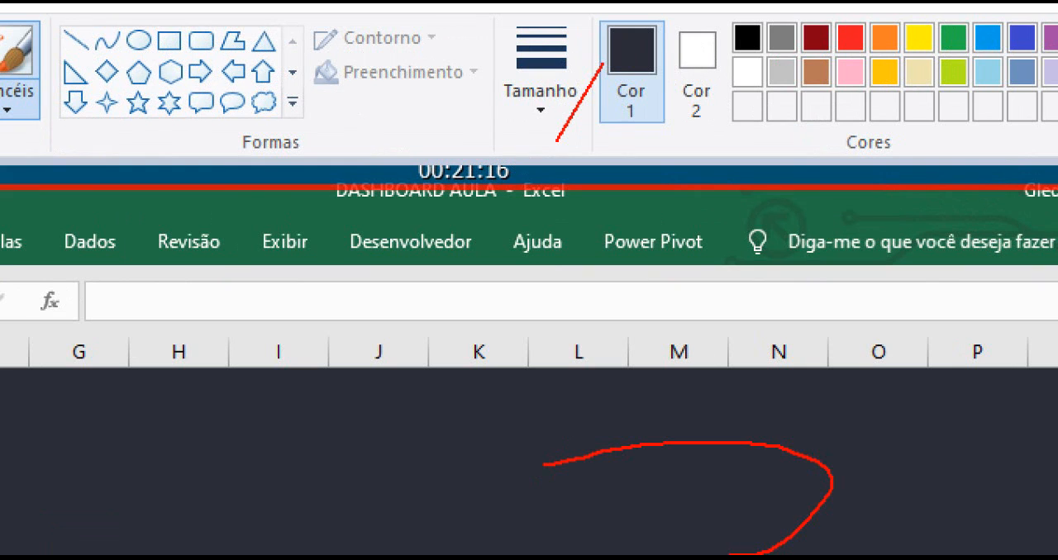
key(Escape)
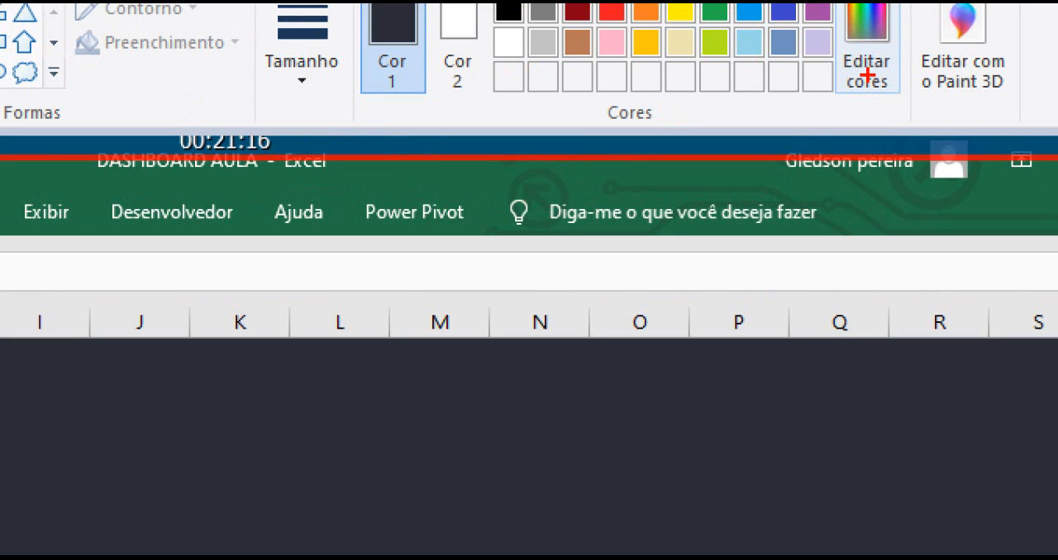
drag(867, 75, 979, 213)
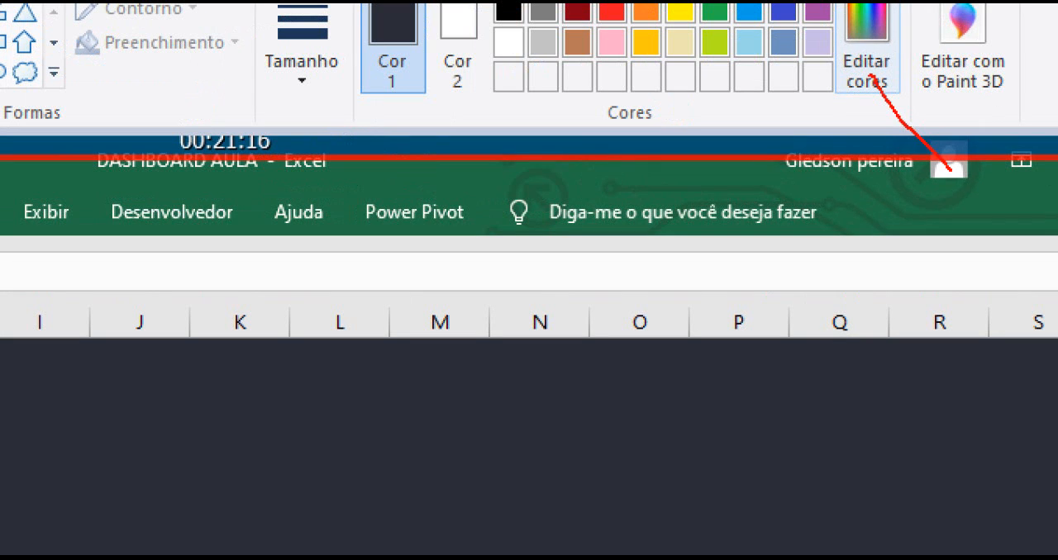
key(Escape)
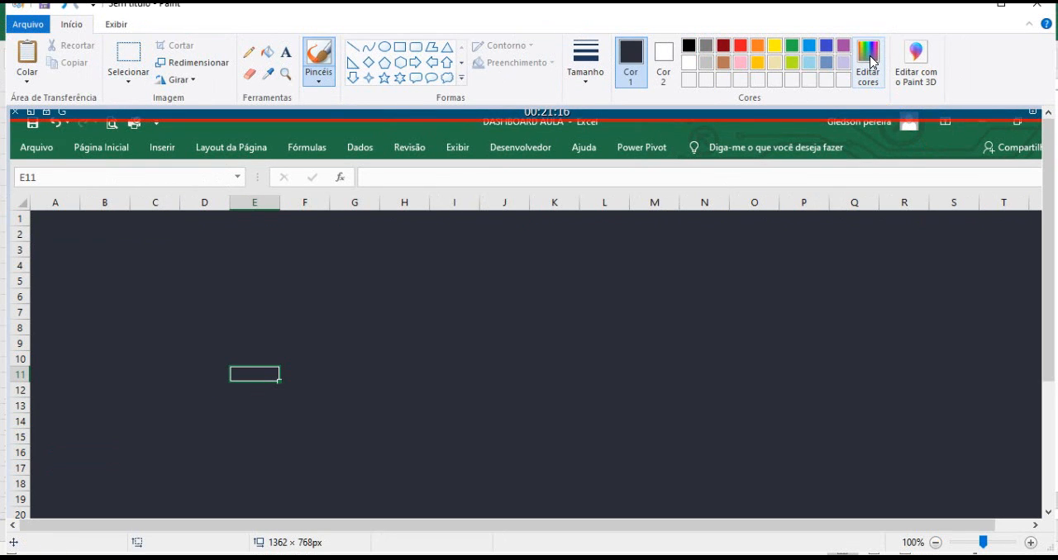
click(871, 62)
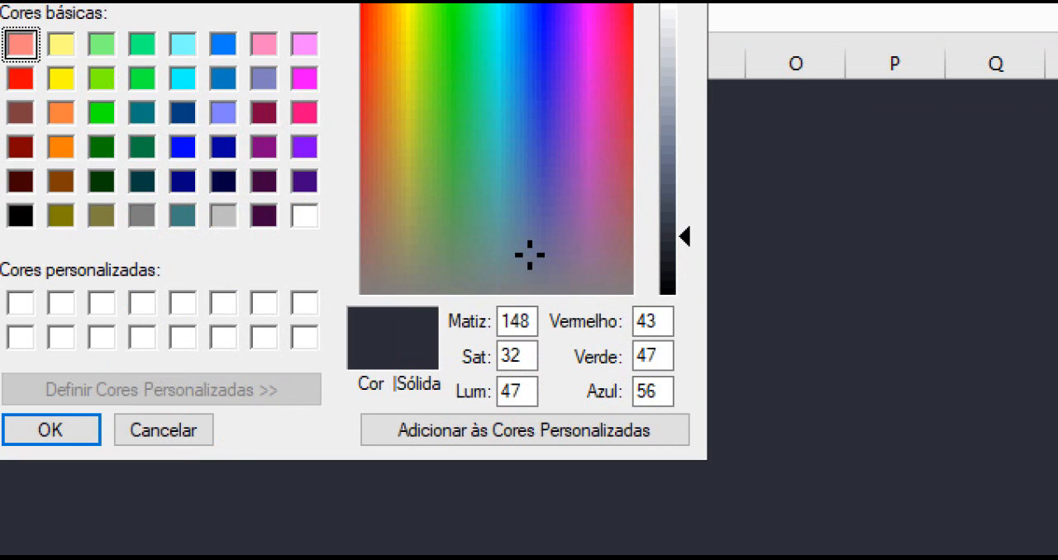
mouse_move(631, 320)
mouse_down()
mouse_move(685, 342)
mouse_move(685, 415)
mouse_move(742, 291)
mouse_up()
drag(663, 359, 721, 352)
drag(666, 390, 721, 390)
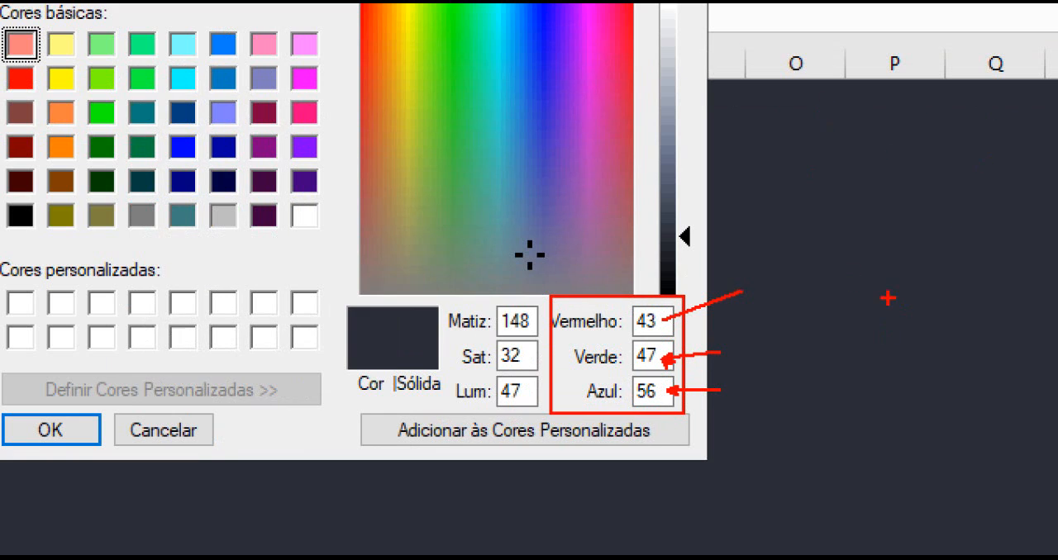
key(Escape)
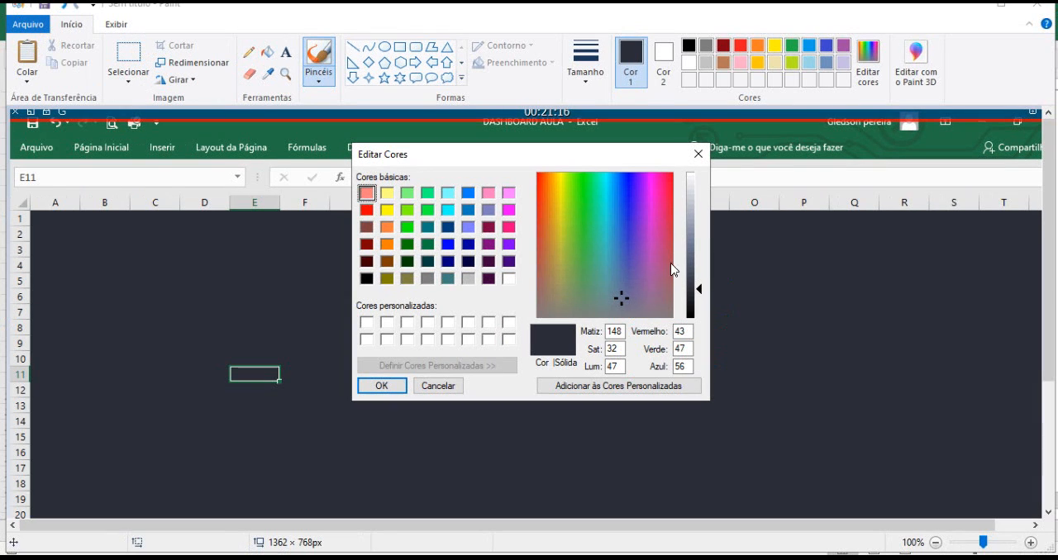
click(698, 157)
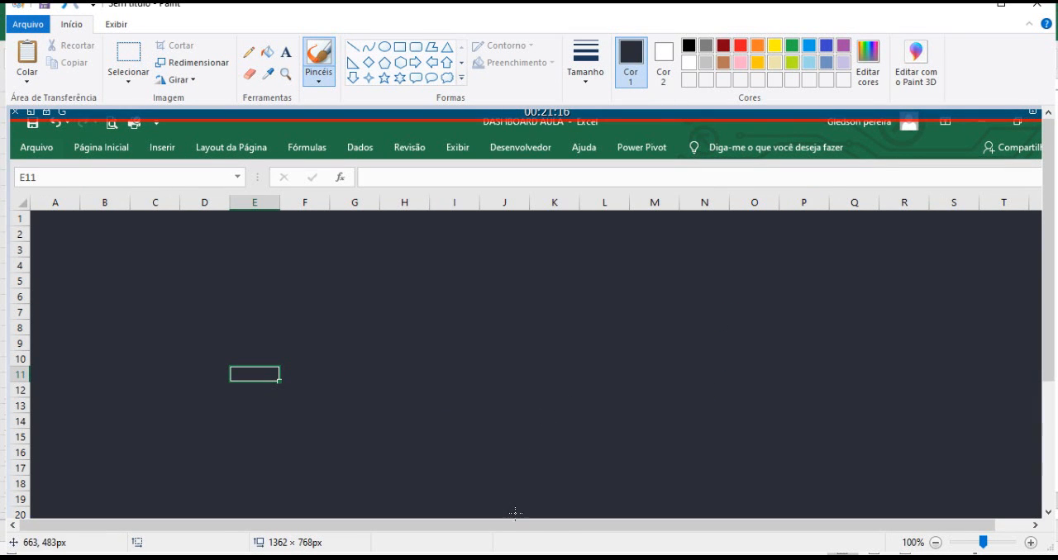
Back in Excel on Planilha3, select the 2019 and 2020 totals of the first pivot table and insert a Clustered Bar chart.
click(486, 552)
click(347, 335)
click(346, 244)
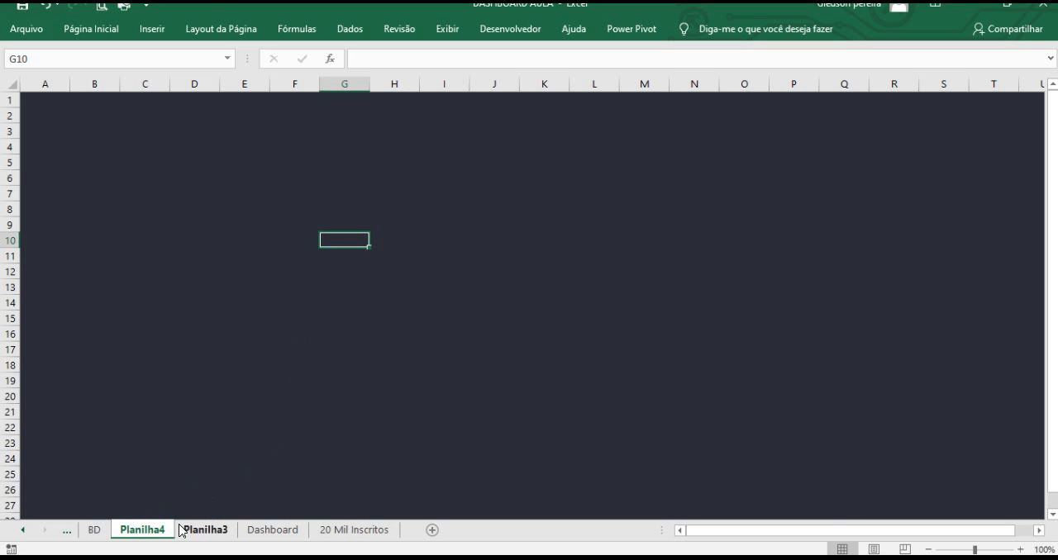
click(205, 530)
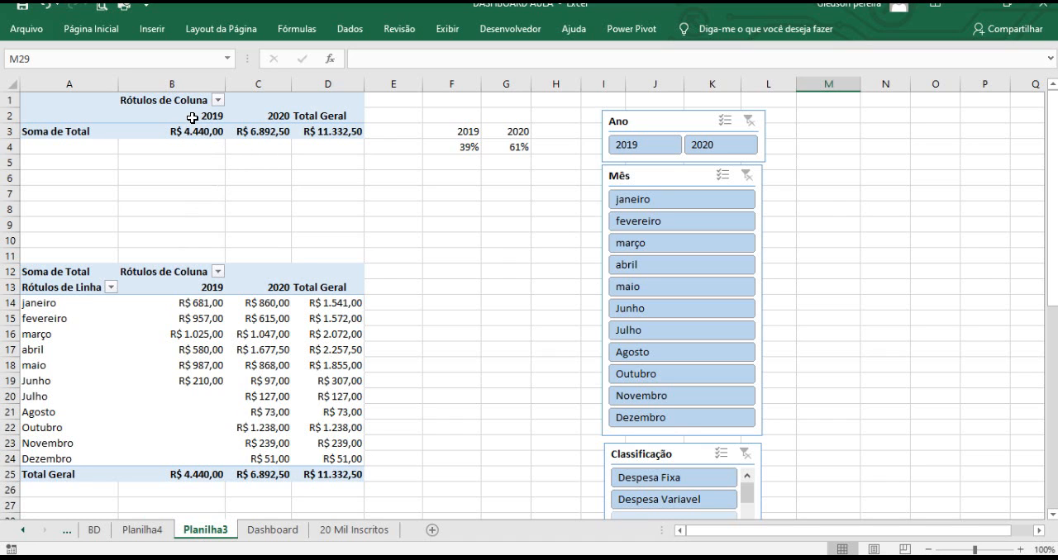
drag(193, 116, 248, 132)
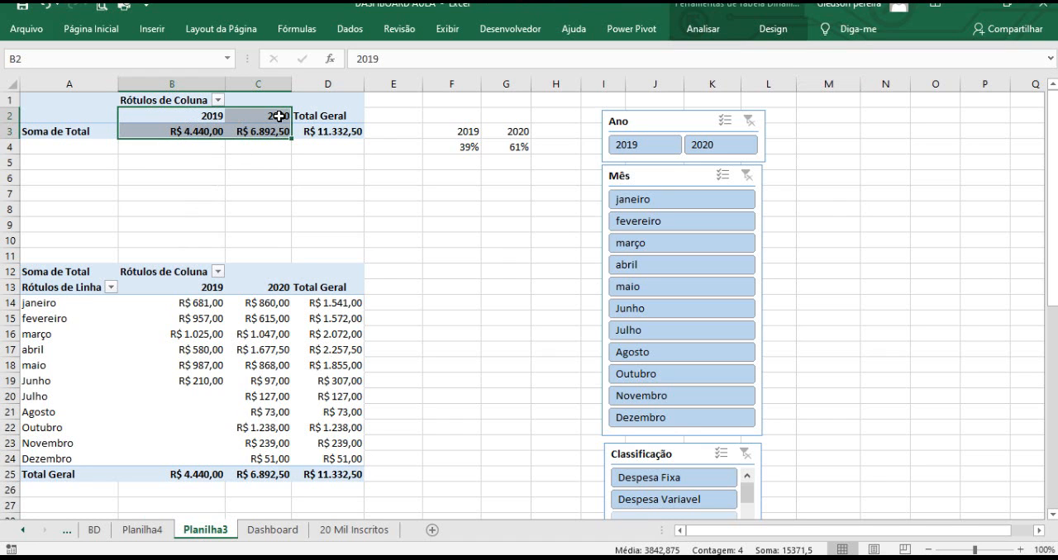
click(152, 30)
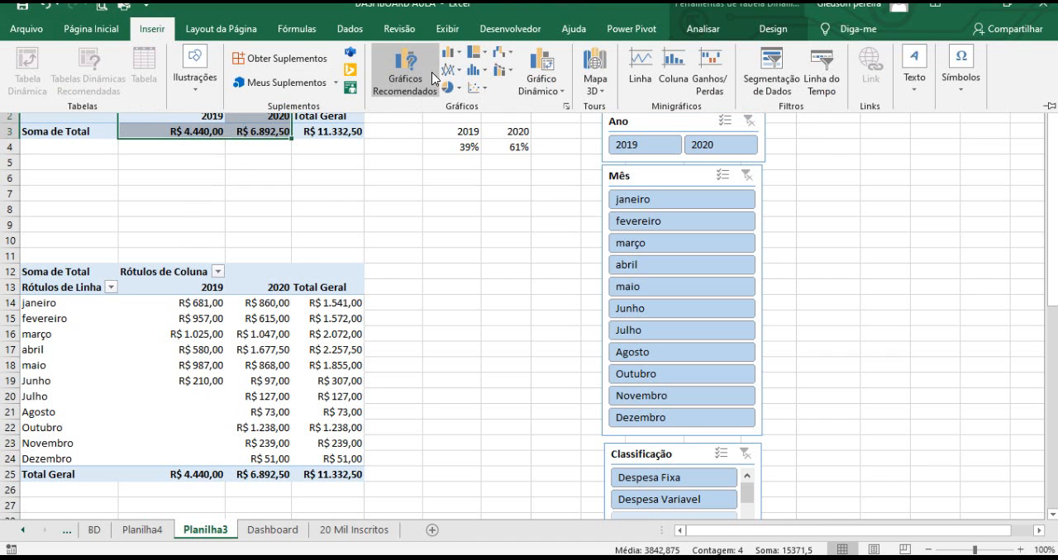
click(458, 62)
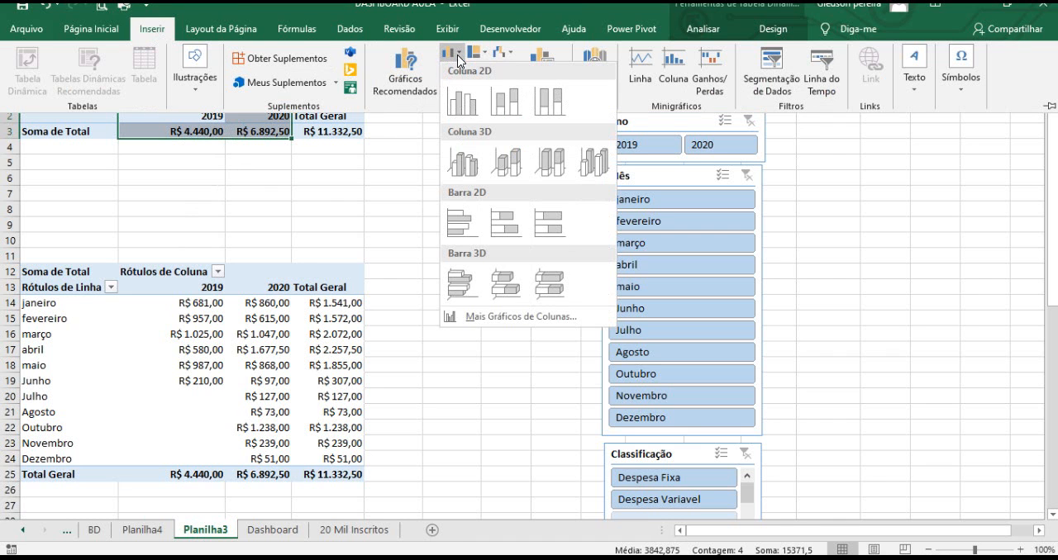
click(462, 224)
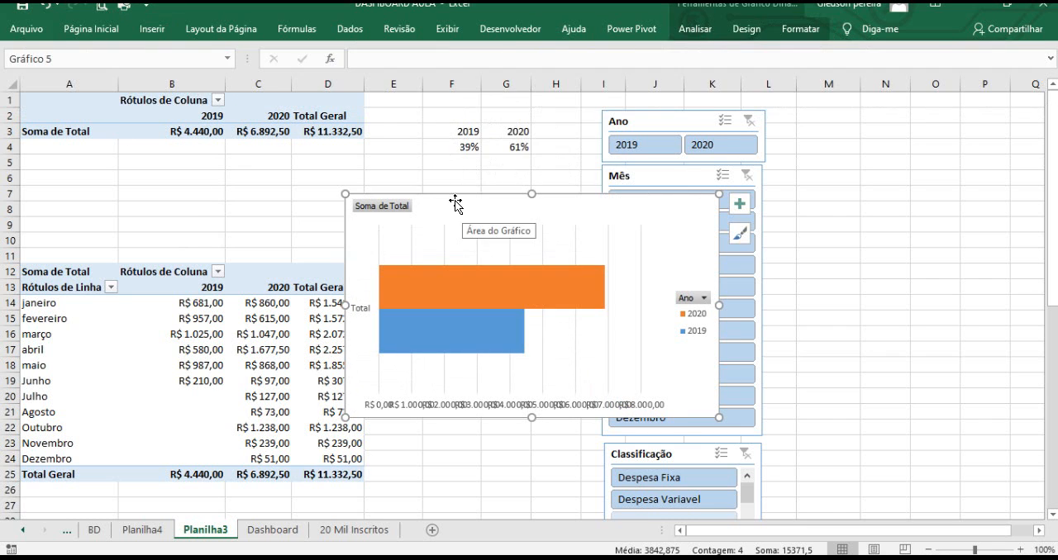
Nudge the chart slightly right and delete both its vertical and horizontal axes.
drag(453, 195, 474, 190)
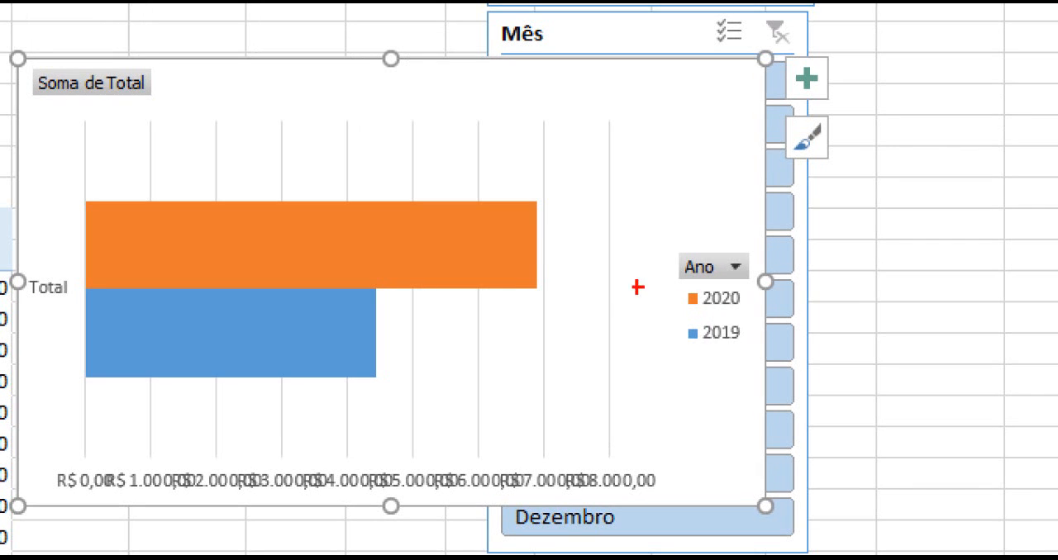
drag(530, 261, 692, 299)
mouse_move(368, 331)
mouse_down()
mouse_move(649, 369)
mouse_move(692, 331)
mouse_up()
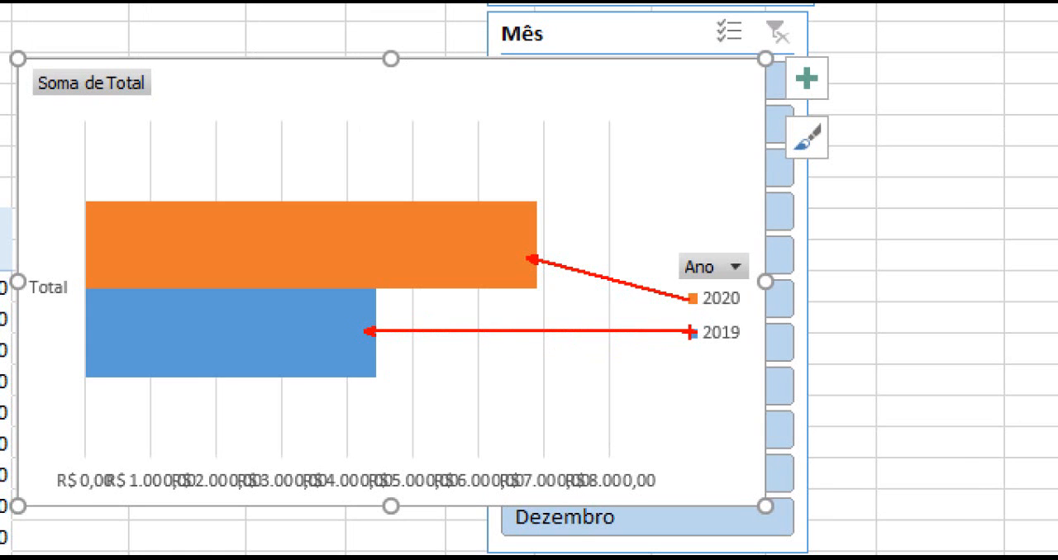
key(Escape)
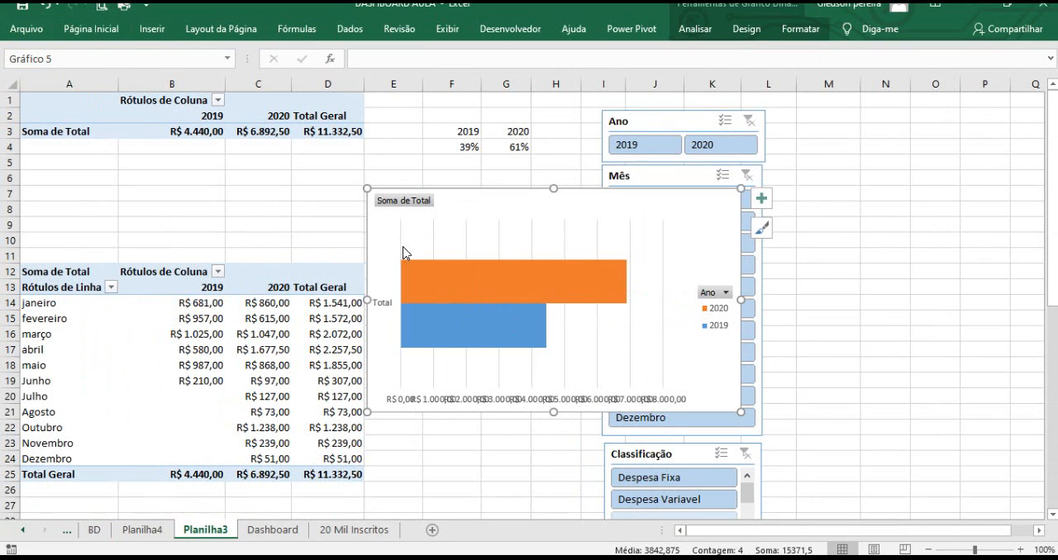
click(382, 310)
key(Delete)
click(445, 401)
key(Delete)
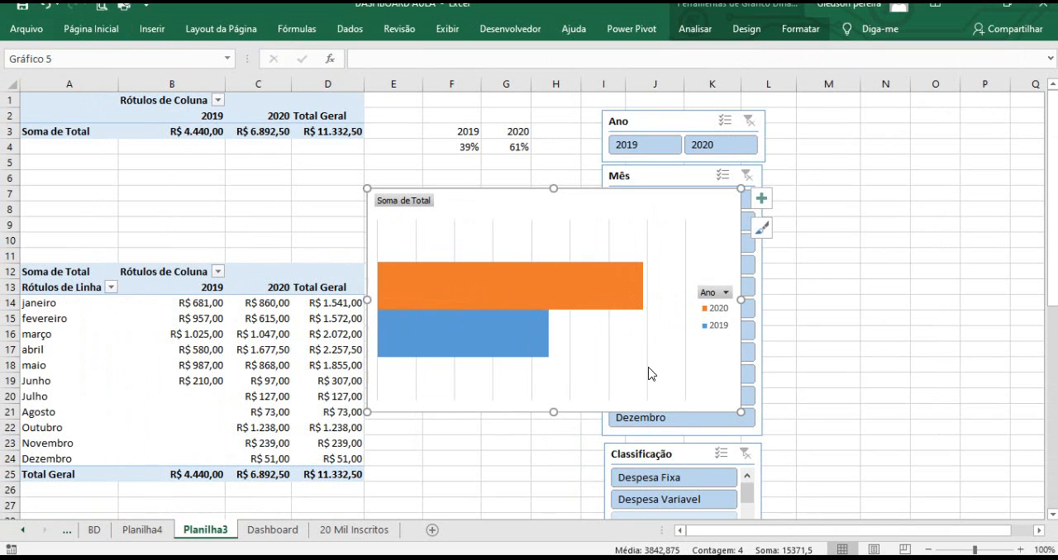
Delete the chart's major gridlines from the plot area.
click(685, 244)
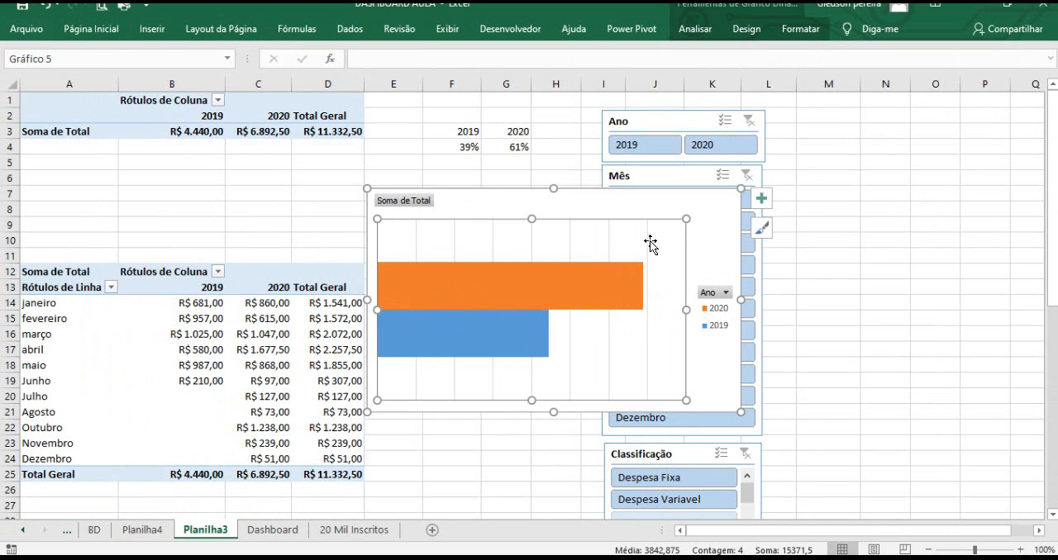
click(647, 241)
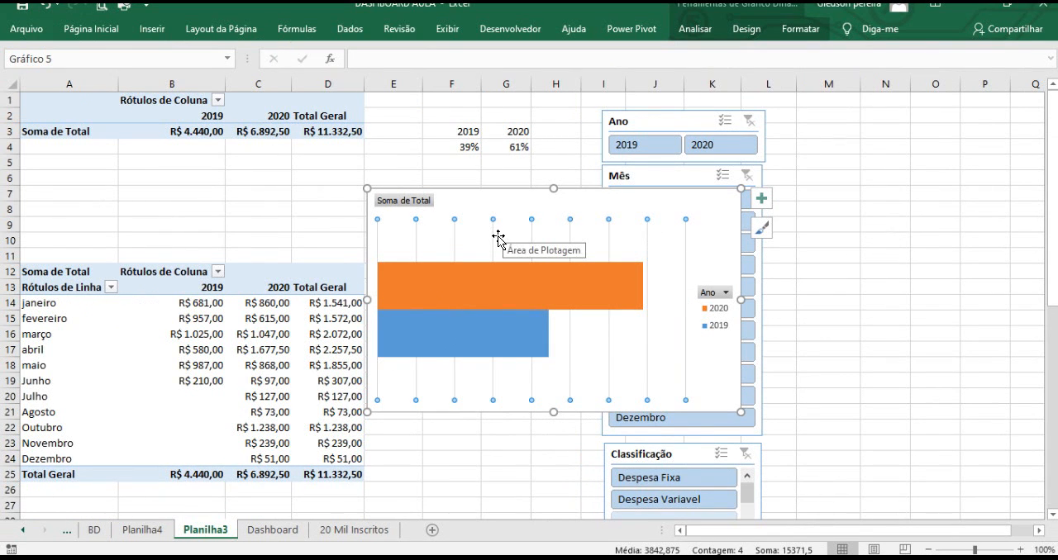
key(Delete)
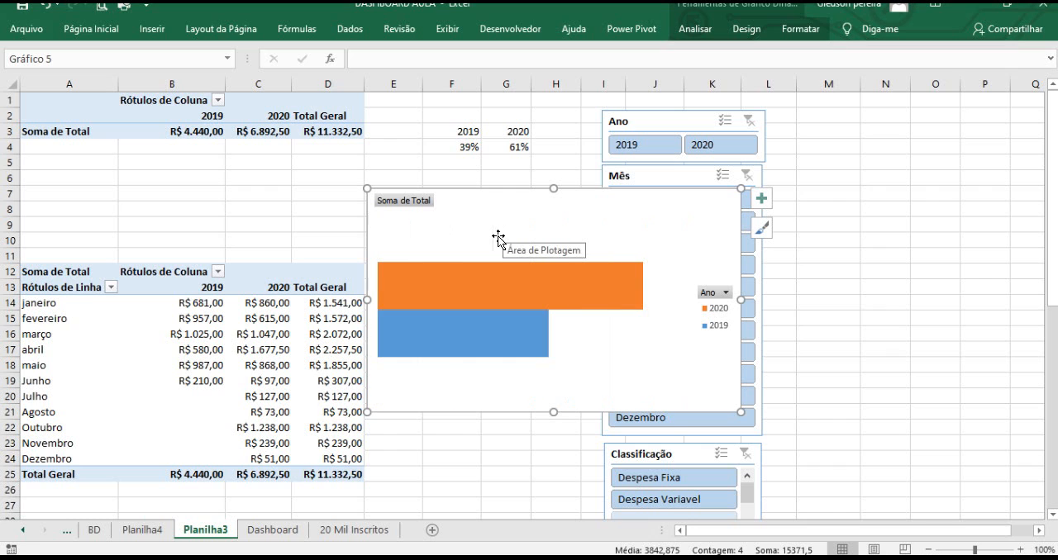
Hide the value field buttons and the legend field buttons on the pivot chart.
right_click(409, 207)
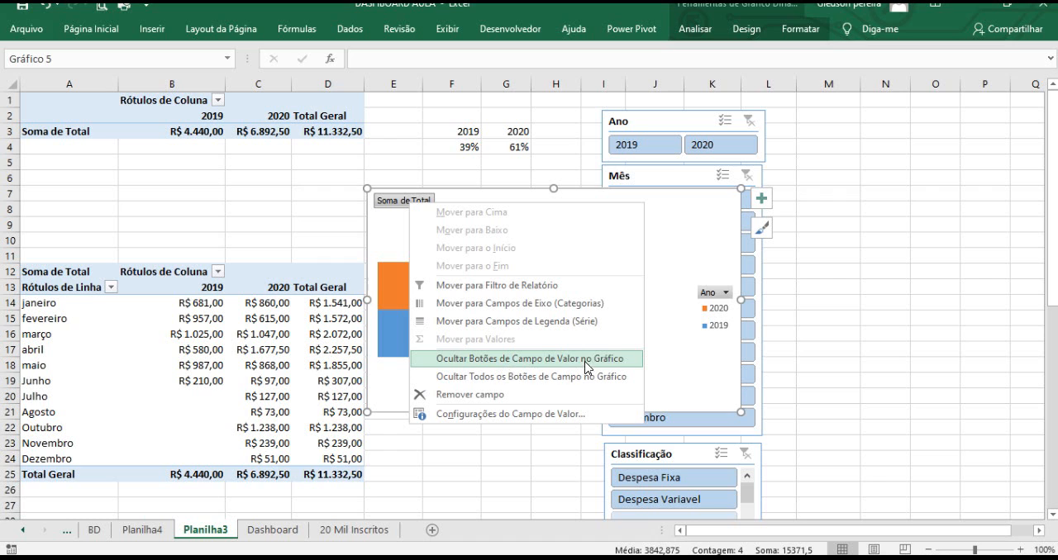
click(620, 367)
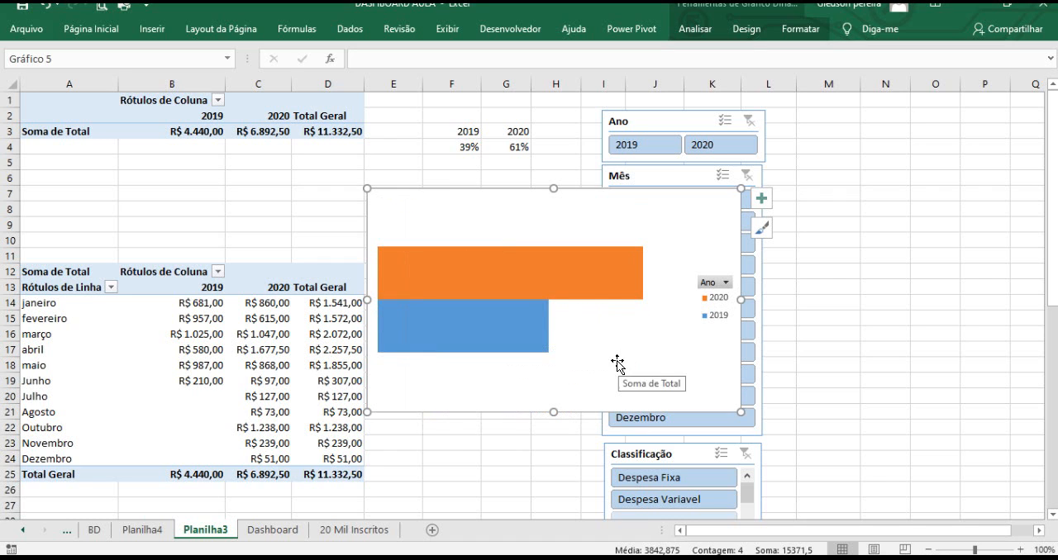
click(721, 284)
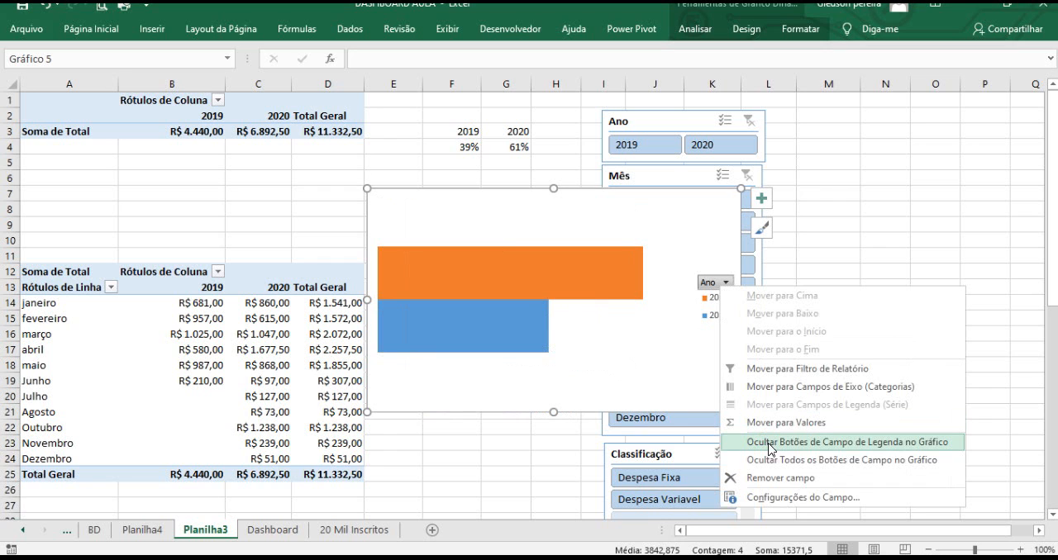
click(851, 445)
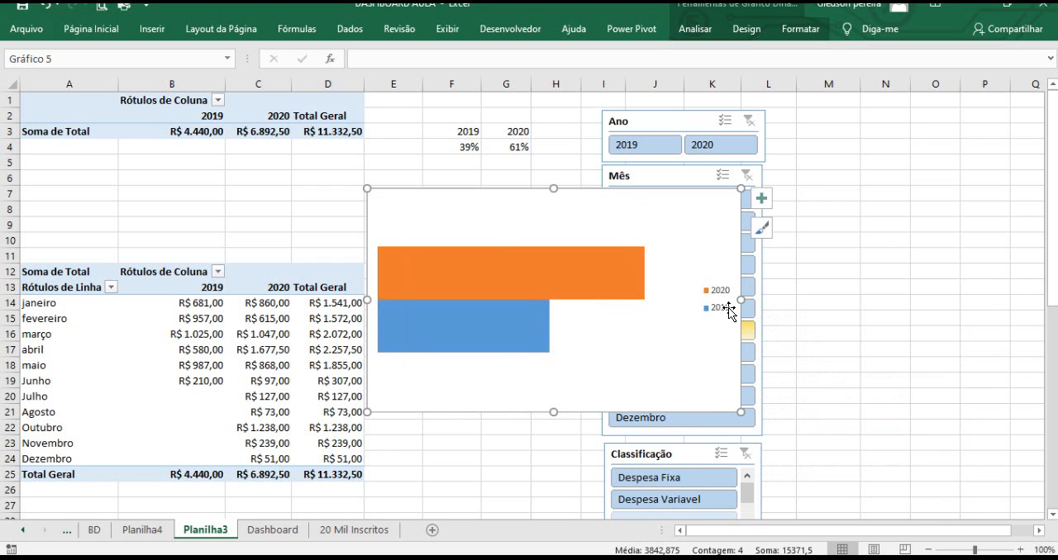
Delete the chart legend and add data labels to both the 2019 and 2020 bar series.
click(722, 299)
key(Delete)
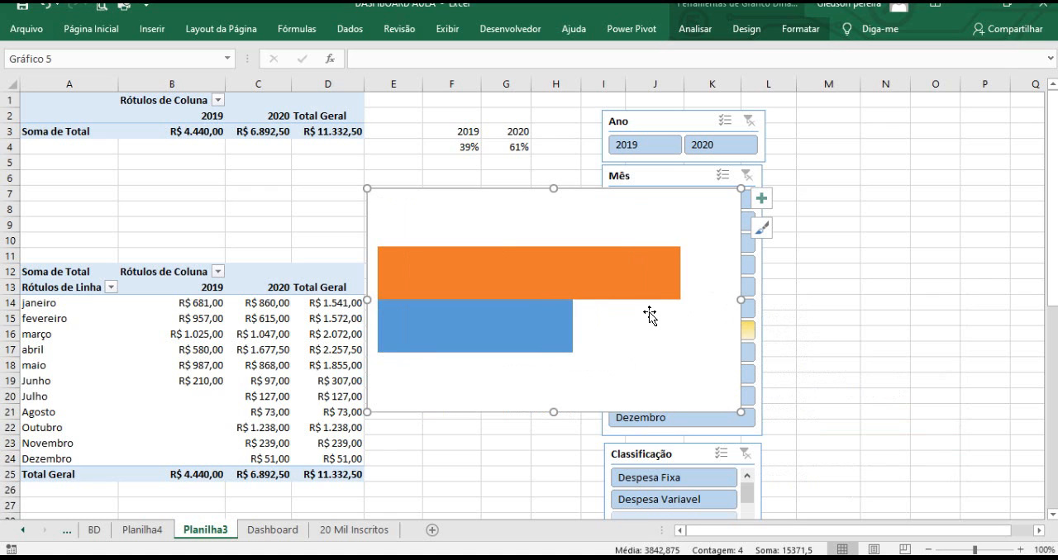
right_click(546, 326)
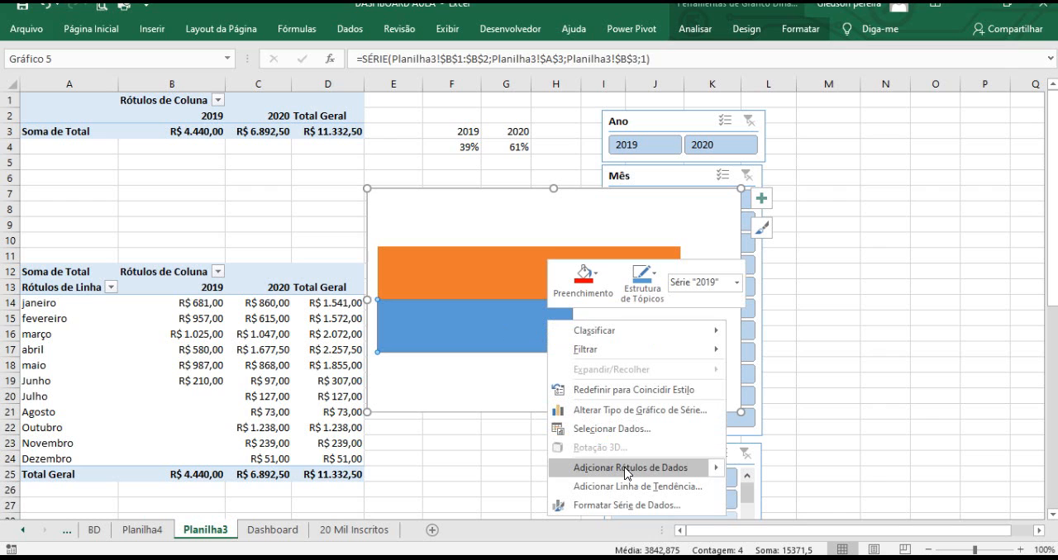
click(651, 469)
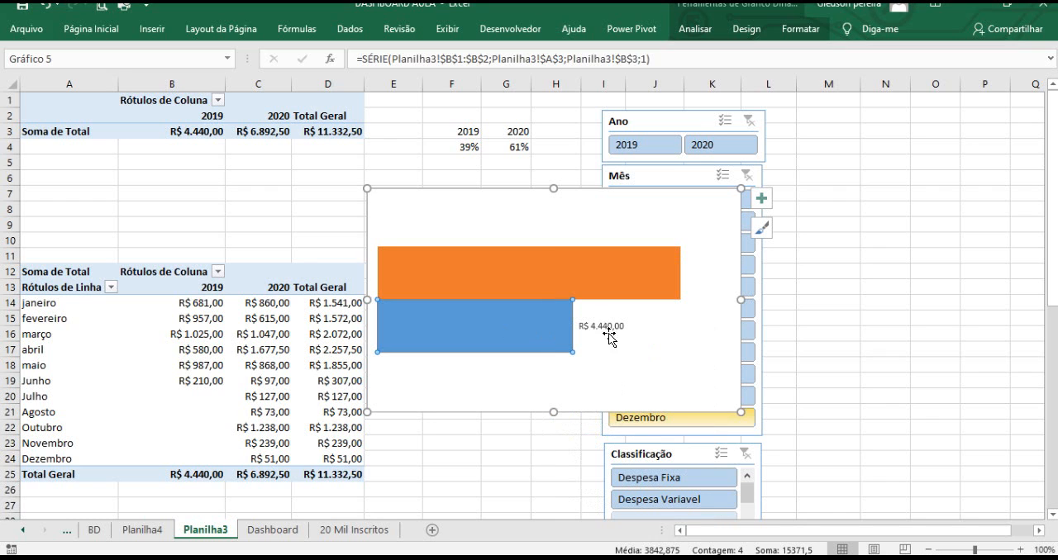
click(626, 288)
right_click(626, 288)
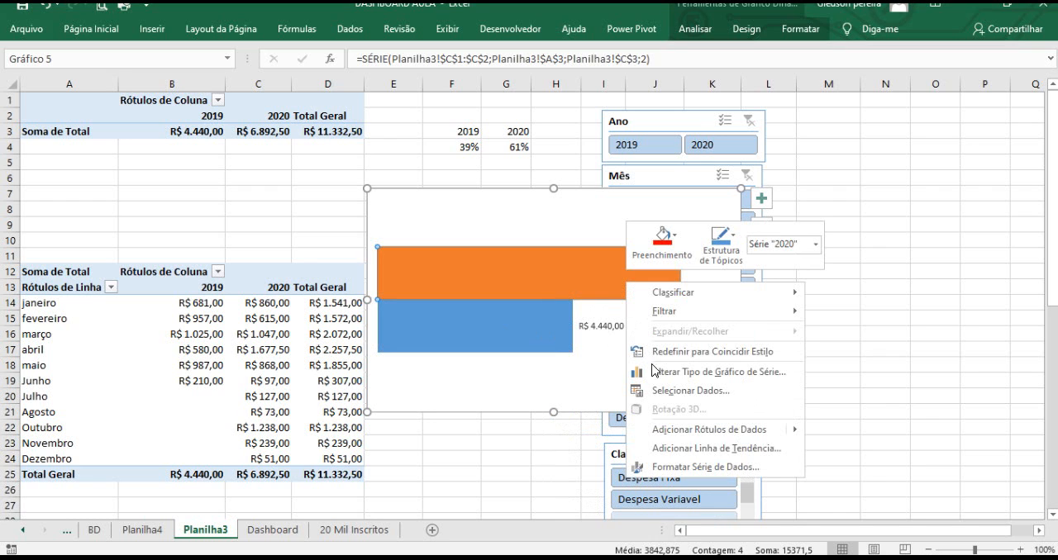
click(698, 430)
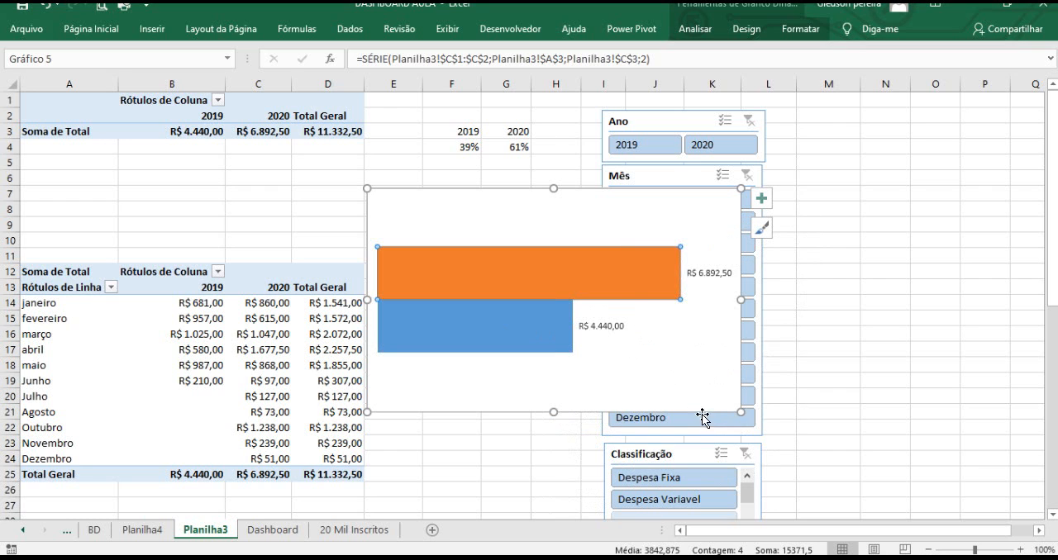
Shrink the chart and move it left over the pivot table area around rows 4 to 21.
drag(737, 411, 750, 374)
mouse_move(465, 201)
mouse_down()
mouse_move(298, 160)
mouse_move(307, 162)
mouse_up()
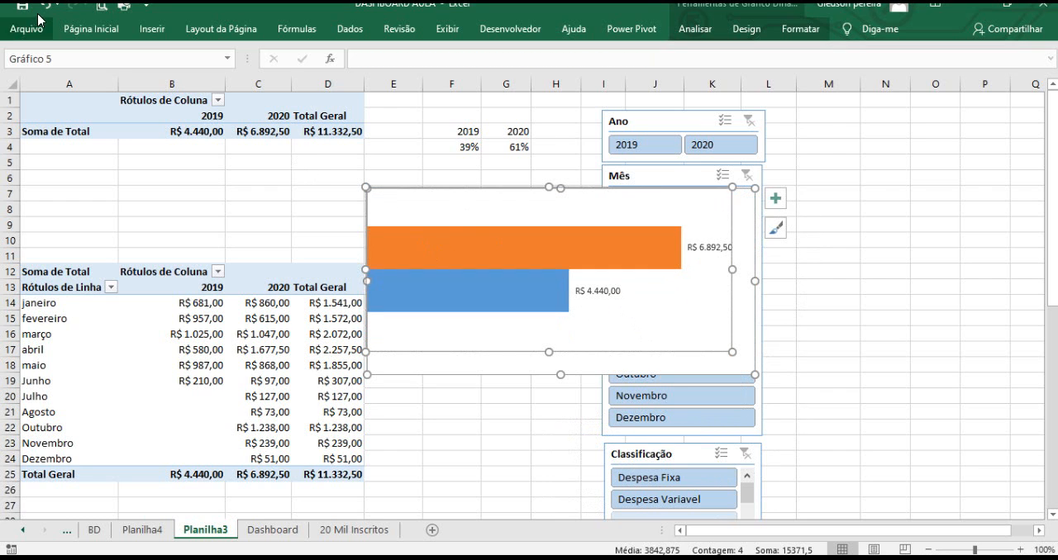
drag(469, 203, 206, 166)
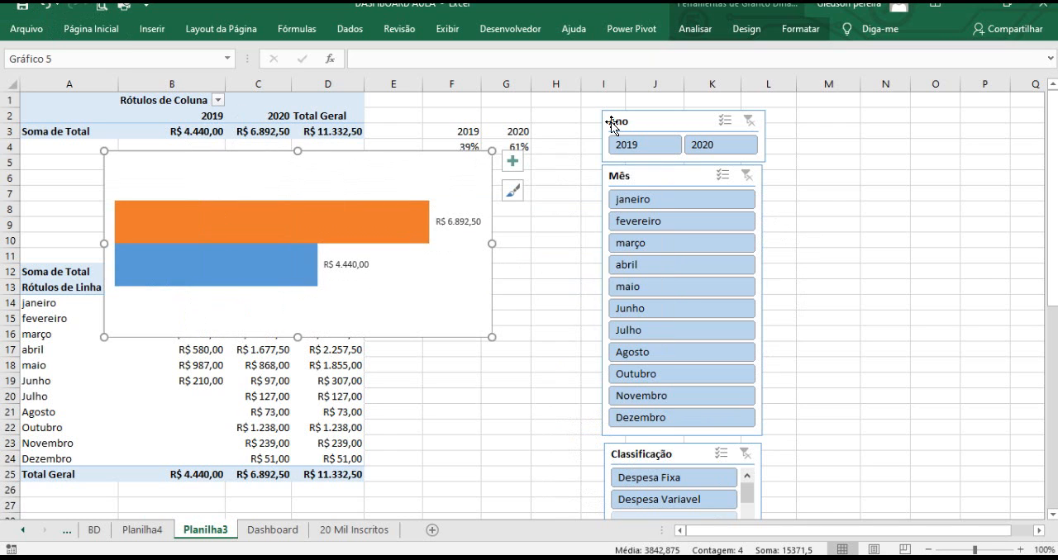
Remove the fill from the pivot chart's chart area.
click(799, 30)
click(799, 30)
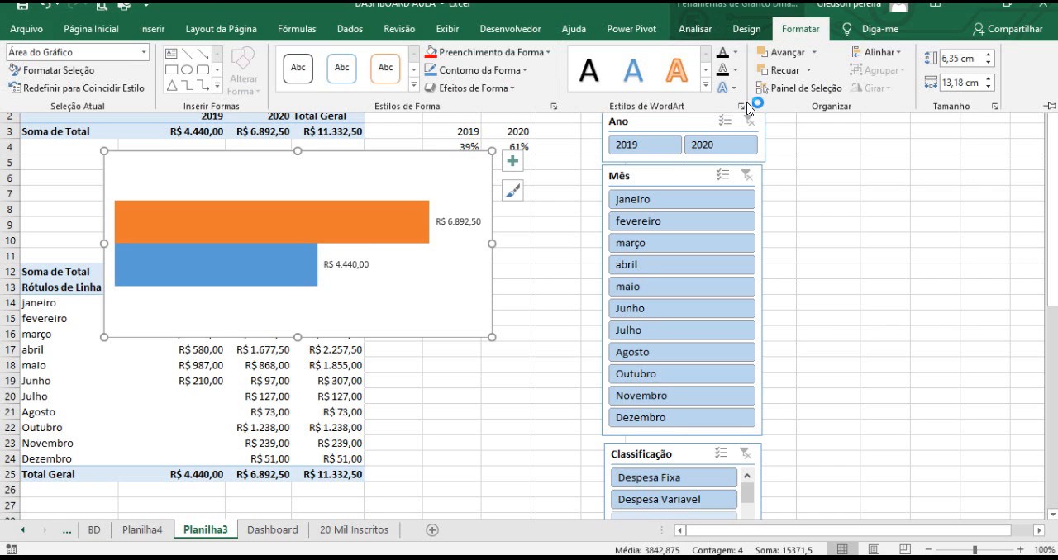
click(454, 60)
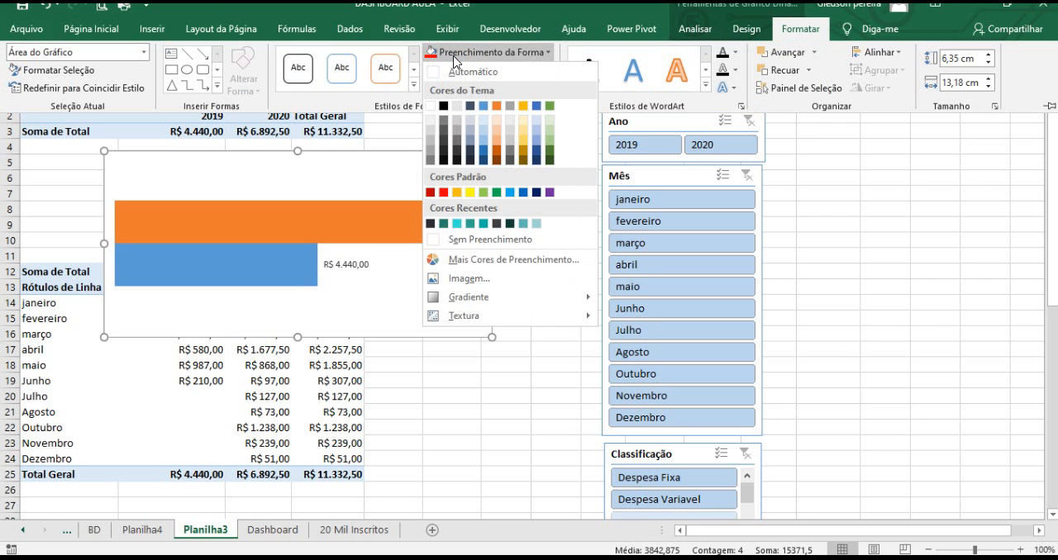
click(480, 241)
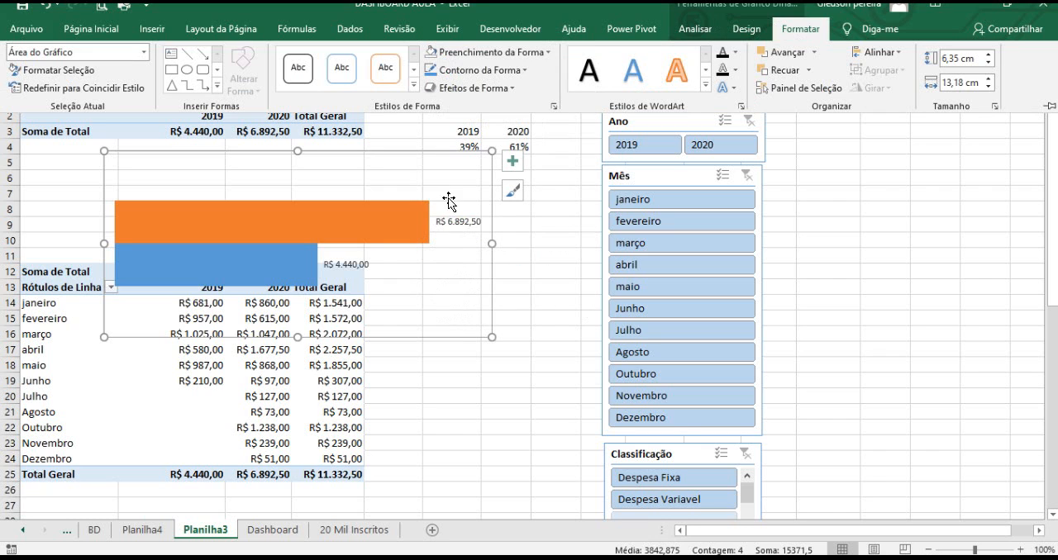
click(423, 153)
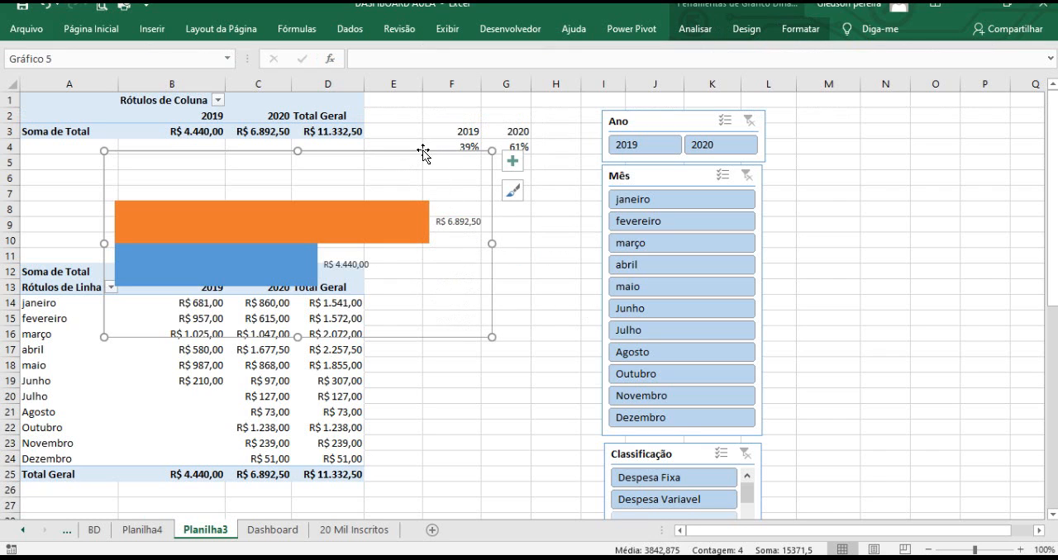
click(528, 226)
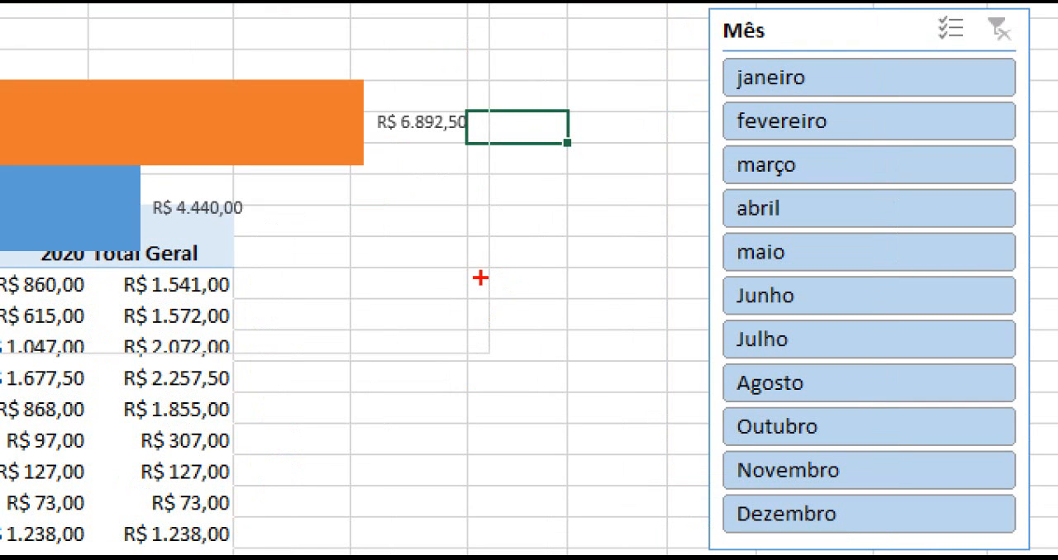
Remove the outline from the pivot chart's chart area.
drag(486, 301, 567, 311)
drag(468, 22, 522, 369)
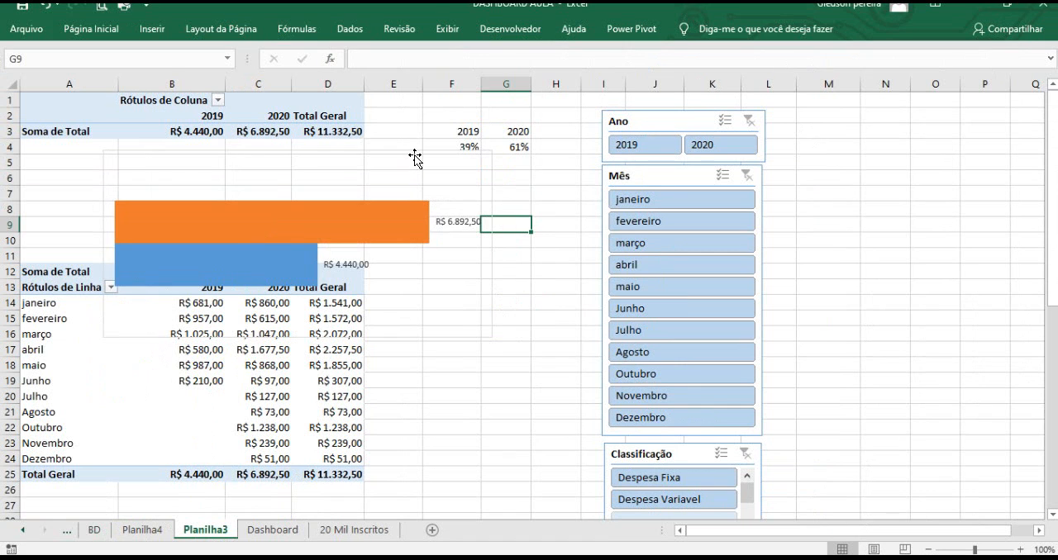
click(413, 158)
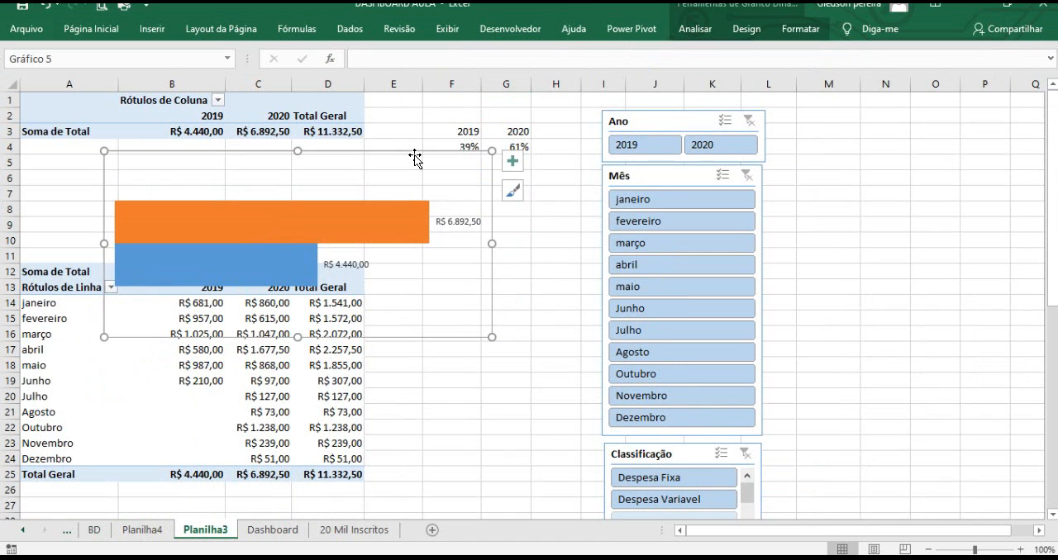
click(800, 28)
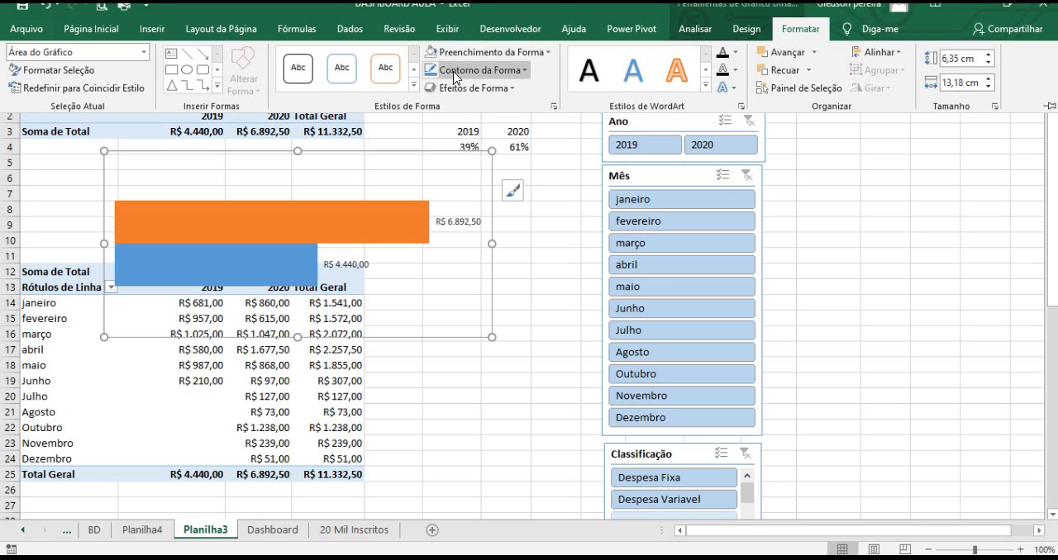
click(453, 71)
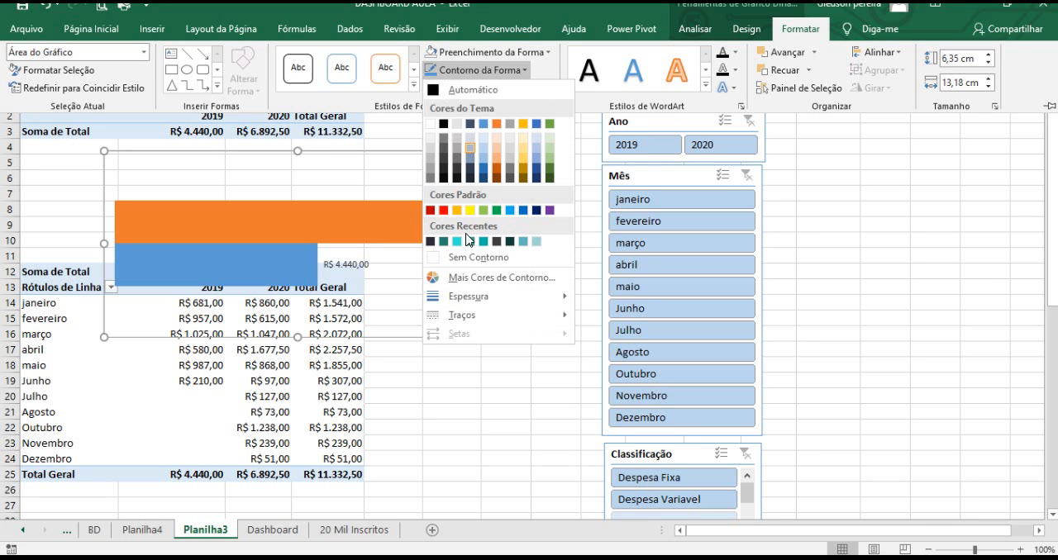
click(463, 257)
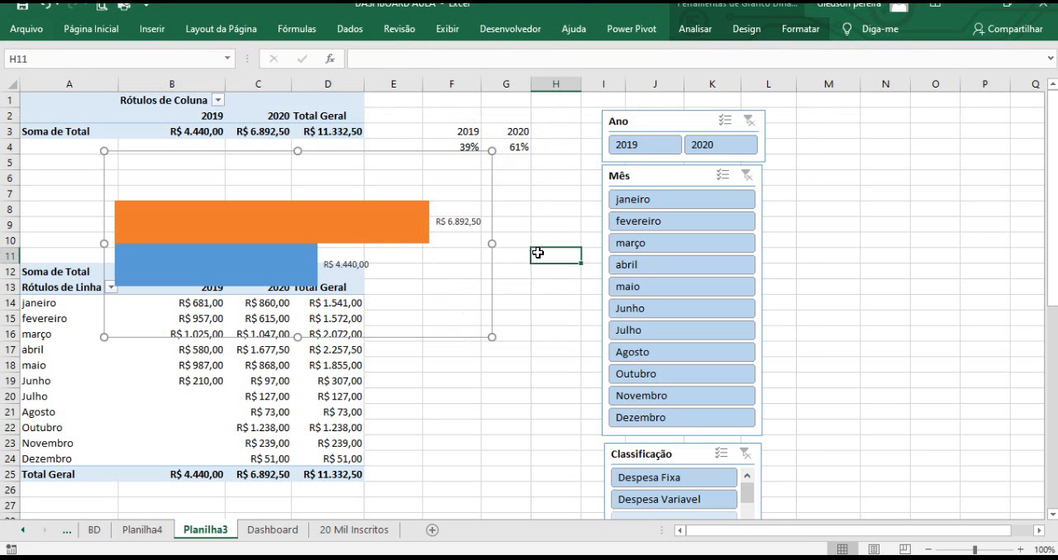
Cut the pivot chart from Planilha3, paste it onto Planilha4 and position it near the top-left, around rows 2 to 14.
click(394, 160)
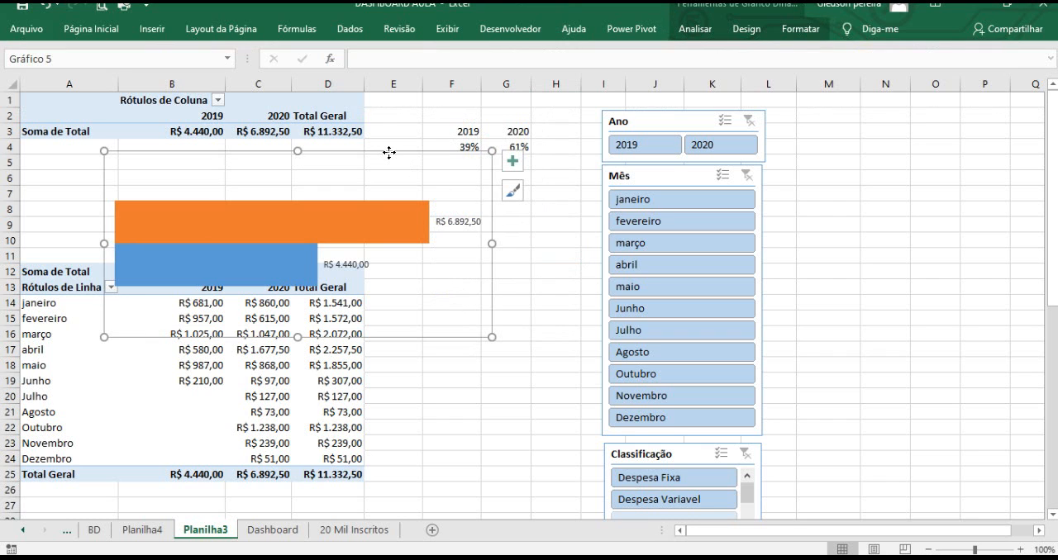
drag(388, 153, 420, 169)
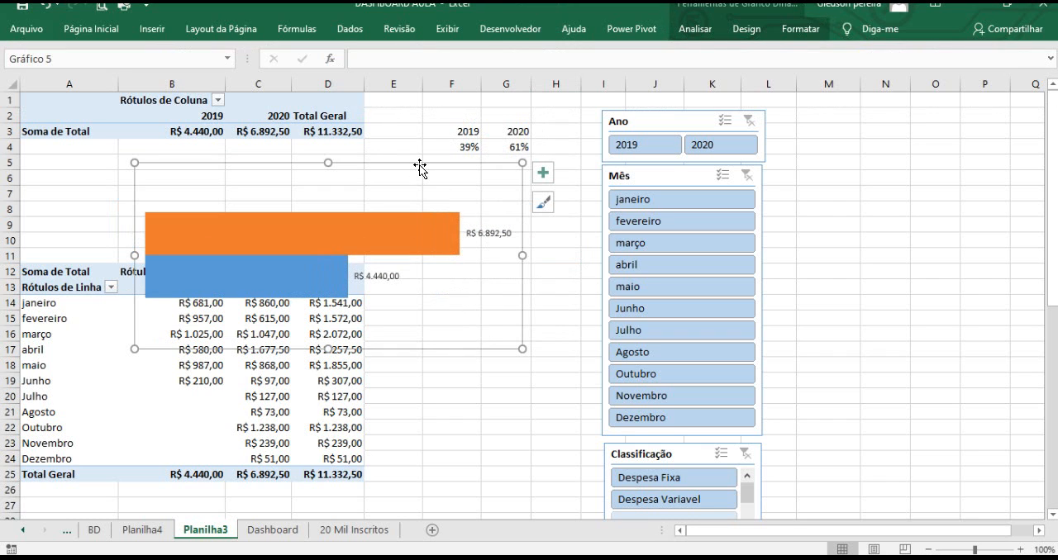
key(ctrl+x)
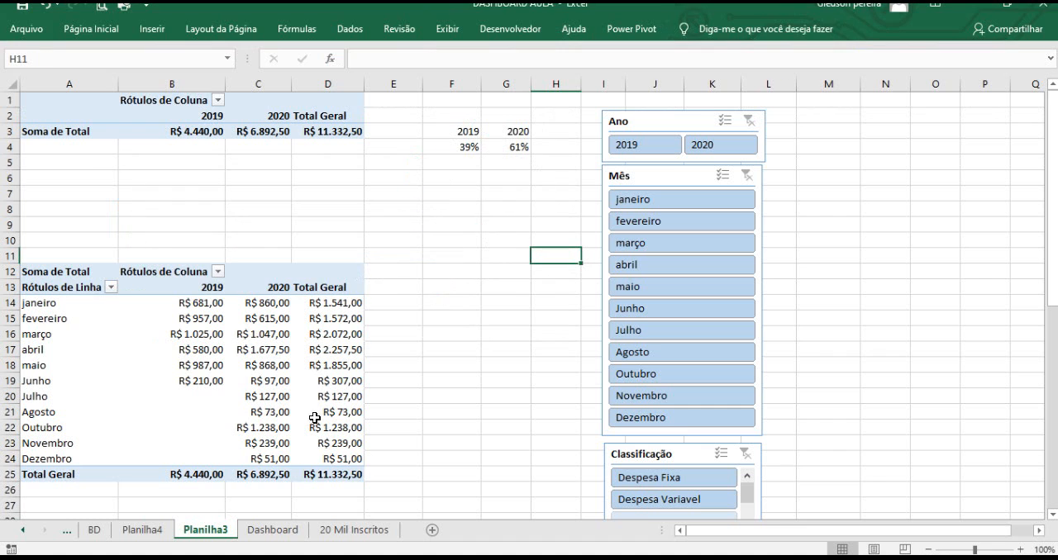
click(157, 535)
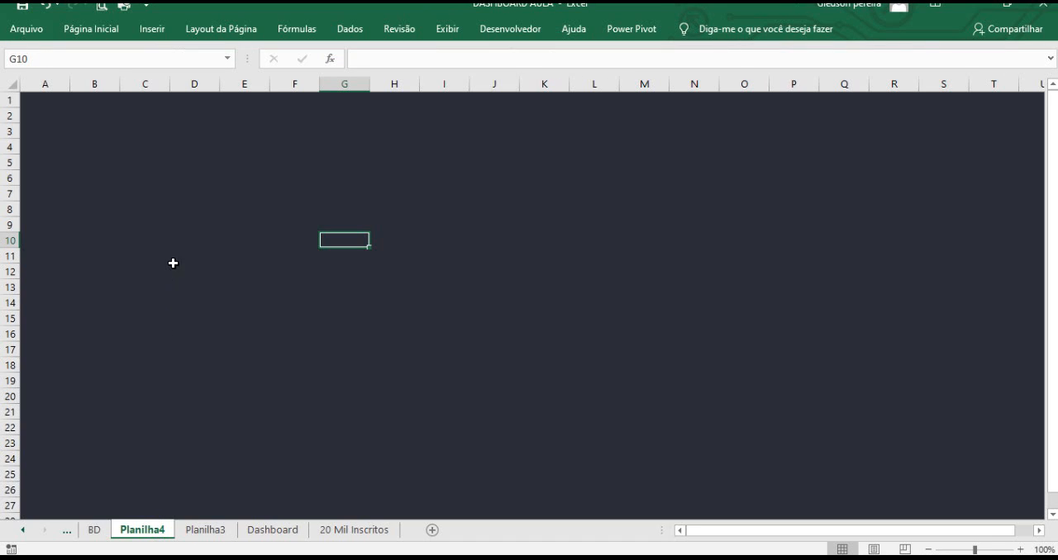
click(155, 221)
key(ctrl+v)
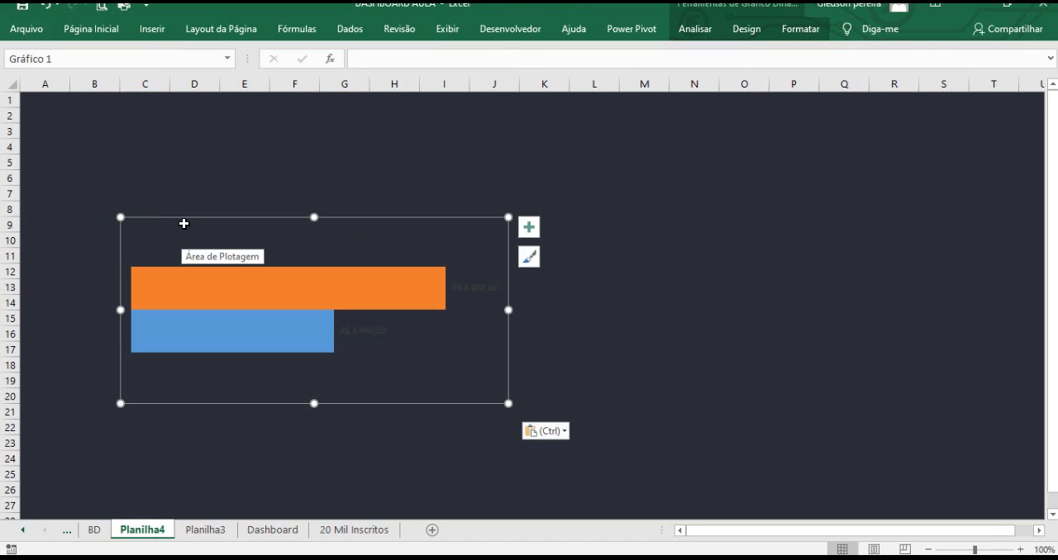
drag(185, 218, 125, 122)
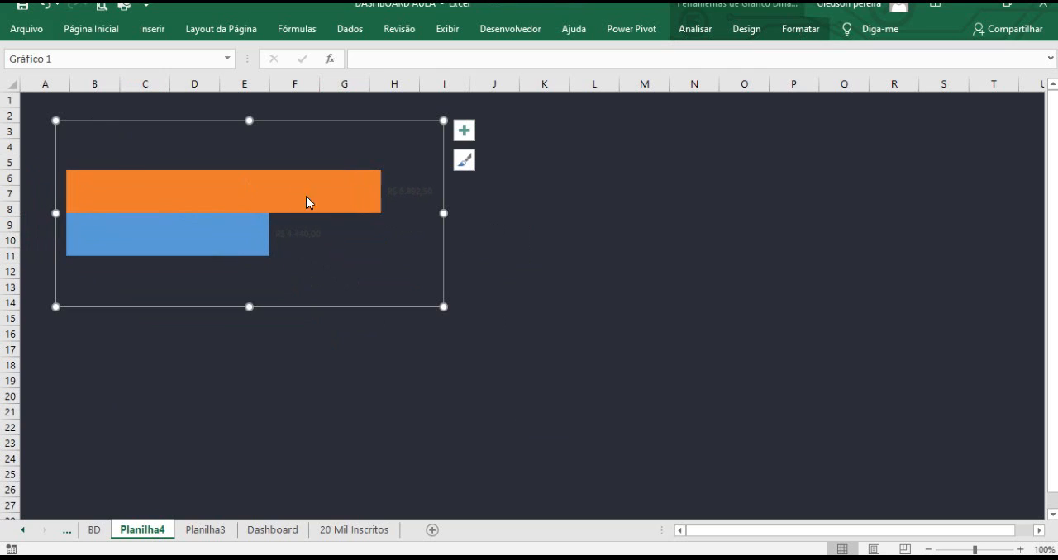
Set the font colour of both bars' data labels to white.
click(306, 237)
click(94, 33)
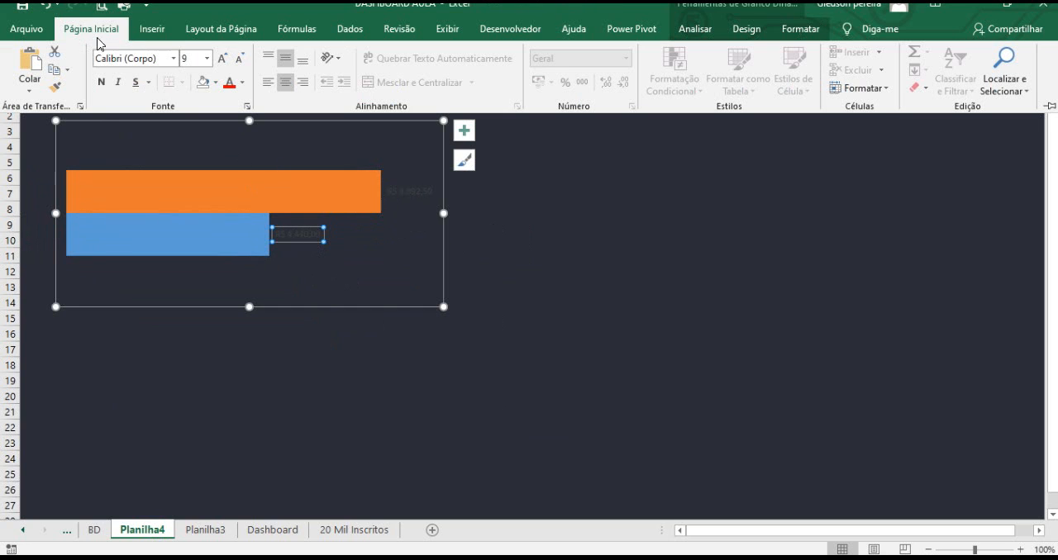
click(242, 82)
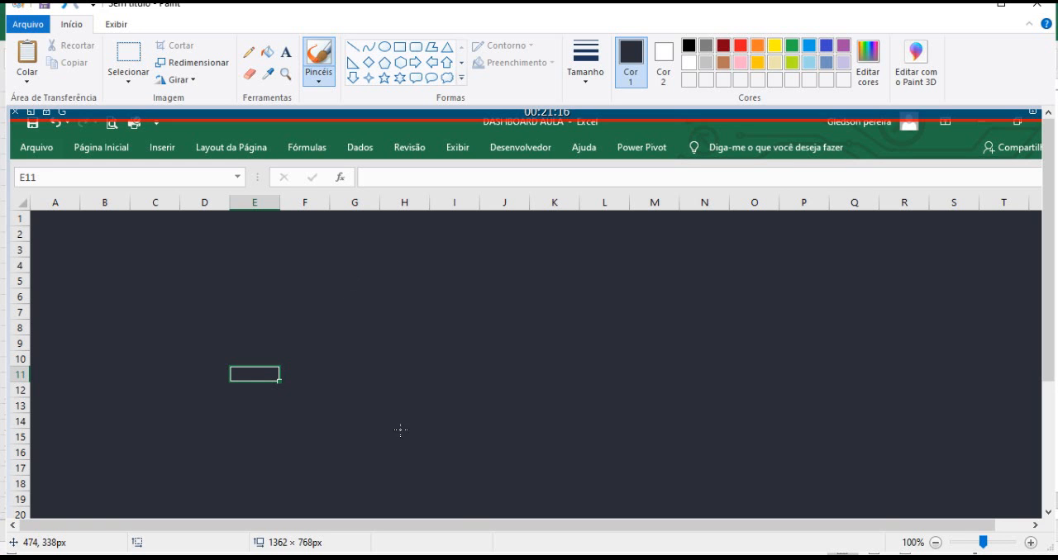
mouse_move(482, 555)
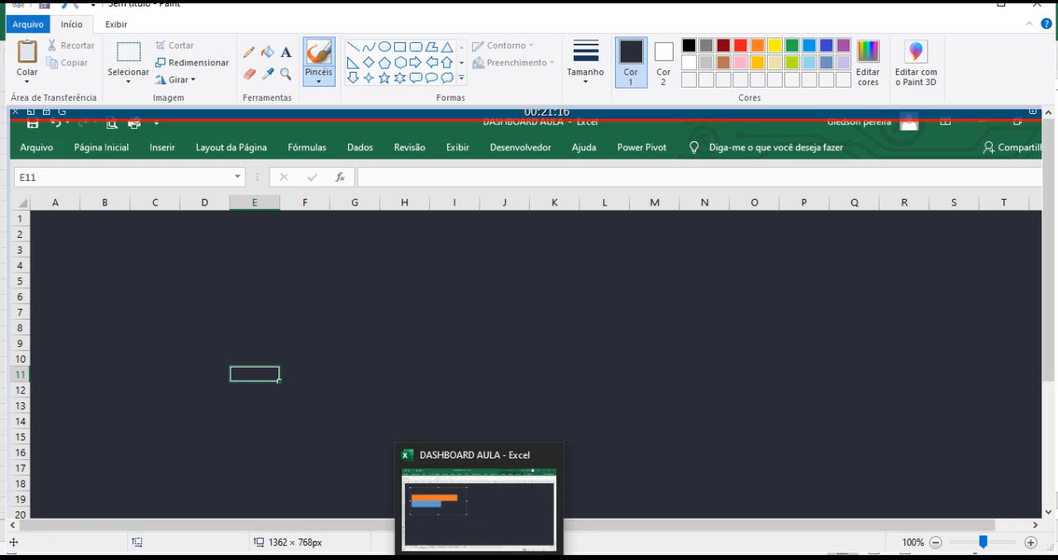
click(484, 537)
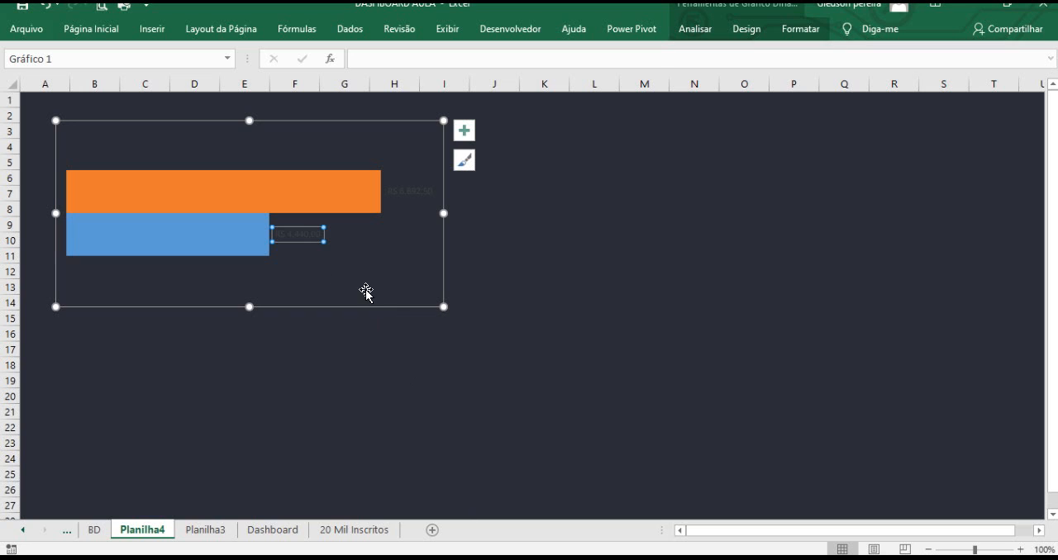
click(109, 33)
click(244, 84)
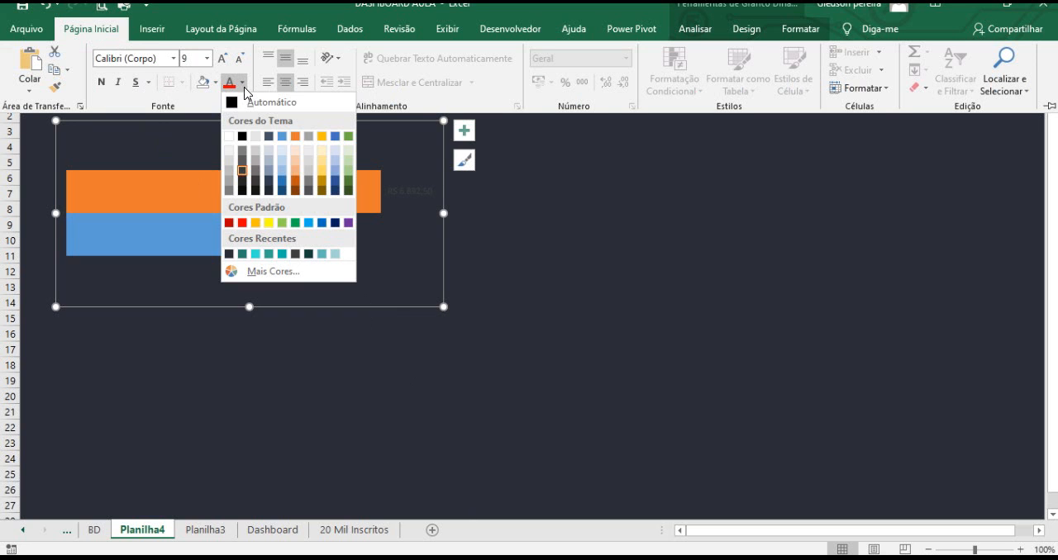
click(229, 136)
click(411, 195)
click(111, 33)
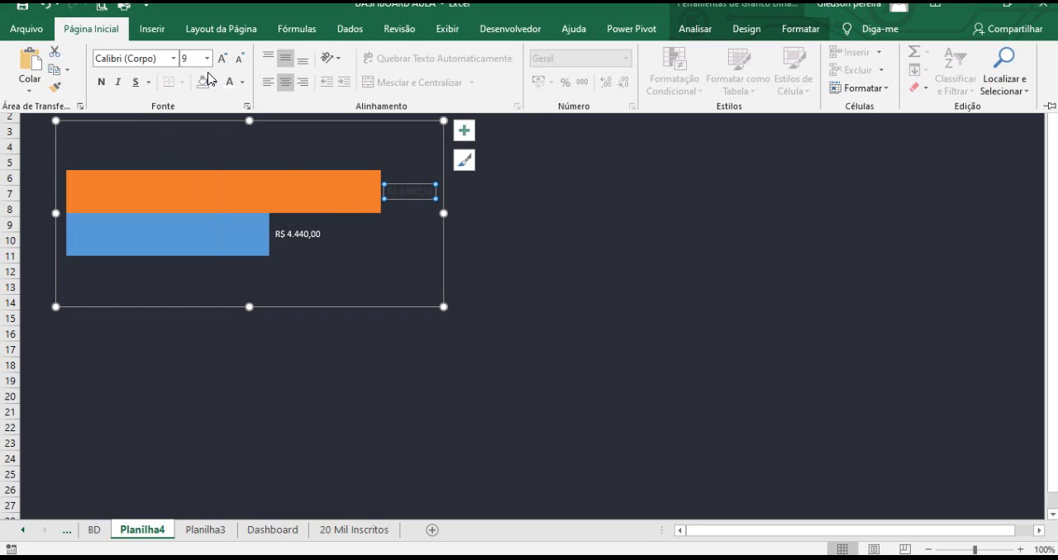
click(229, 84)
click(540, 253)
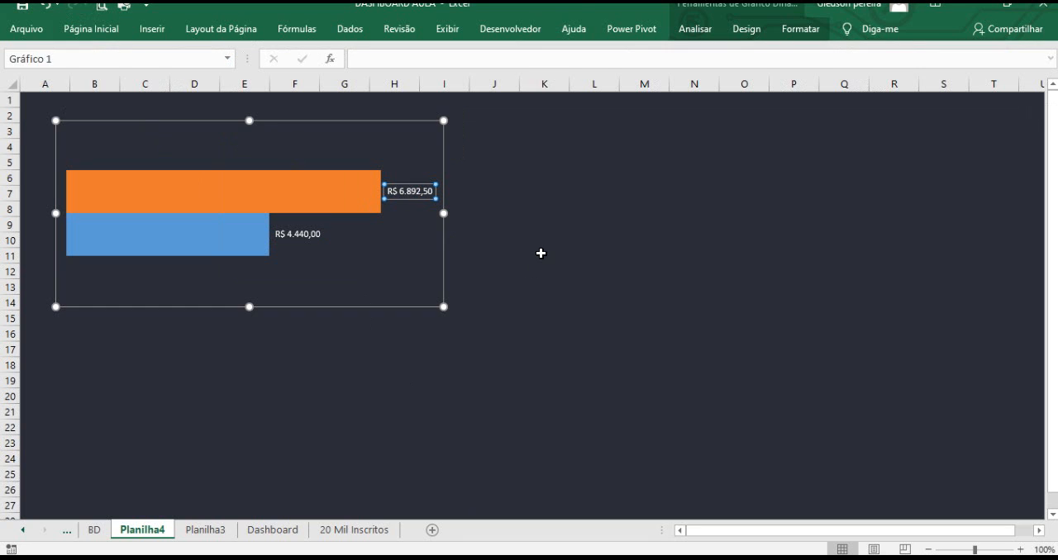
click(540, 254)
Review the chart elements enabled on the bar chart.
mouse_move(112, 196)
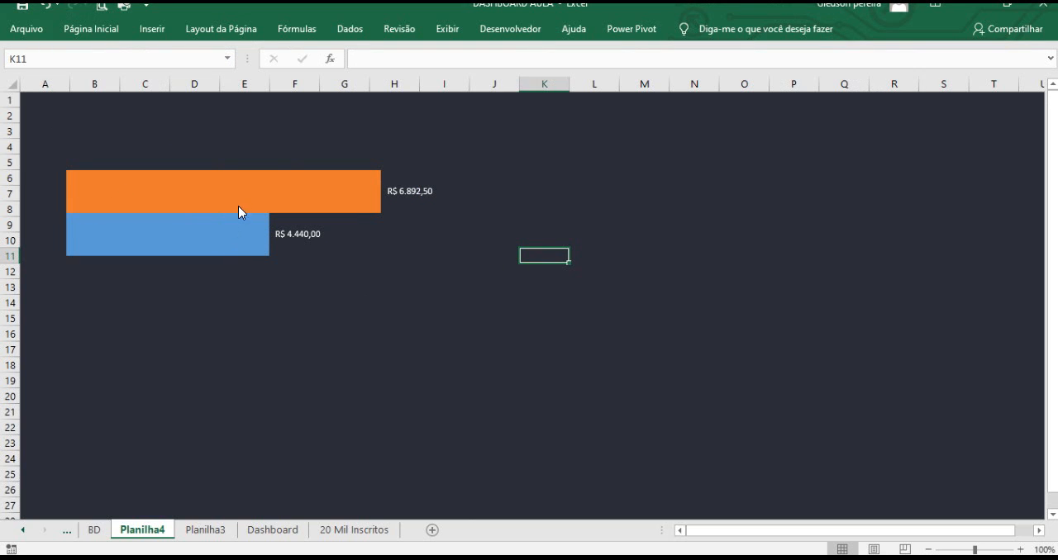
click(377, 178)
click(464, 132)
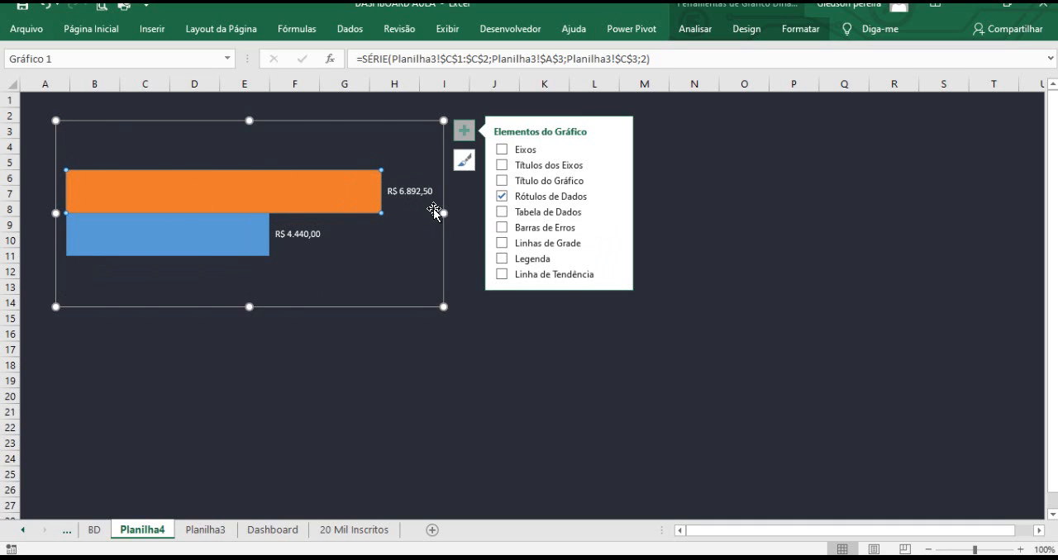
click(700, 174)
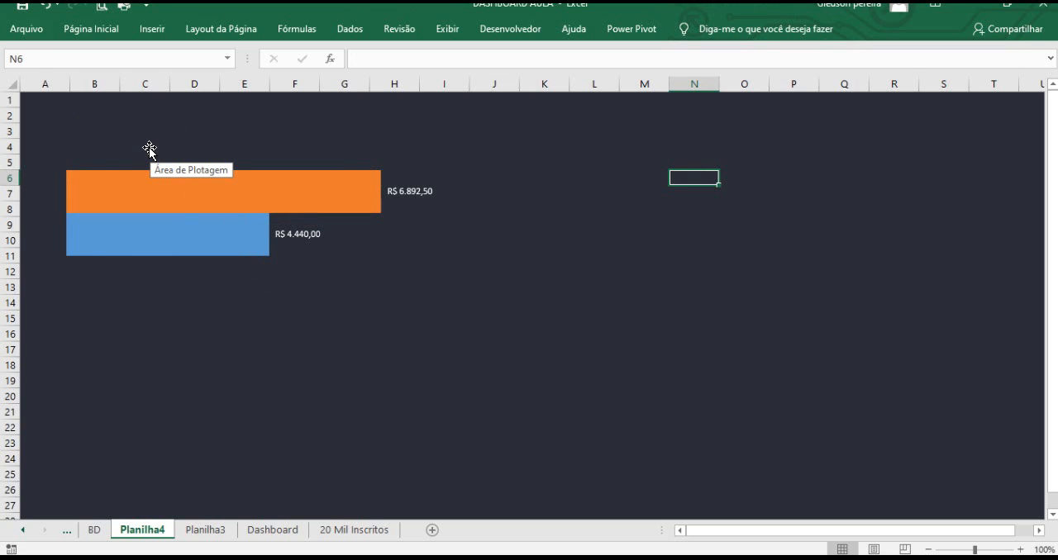
Insert a rounded rectangle spanning about columns B to H across rows 3 to 4, above the chart.
click(156, 33)
click(195, 74)
click(232, 149)
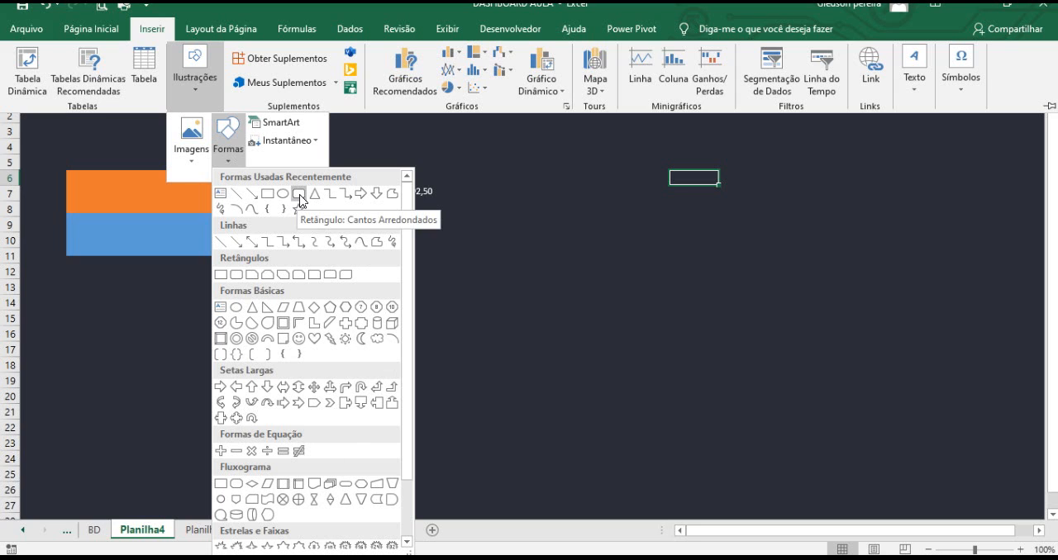
click(299, 193)
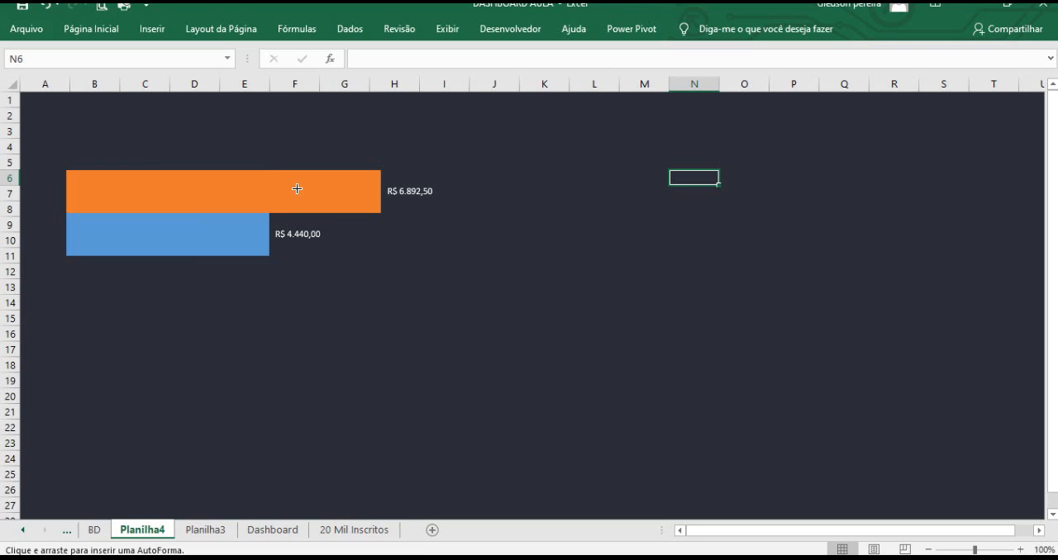
drag(65, 128, 383, 157)
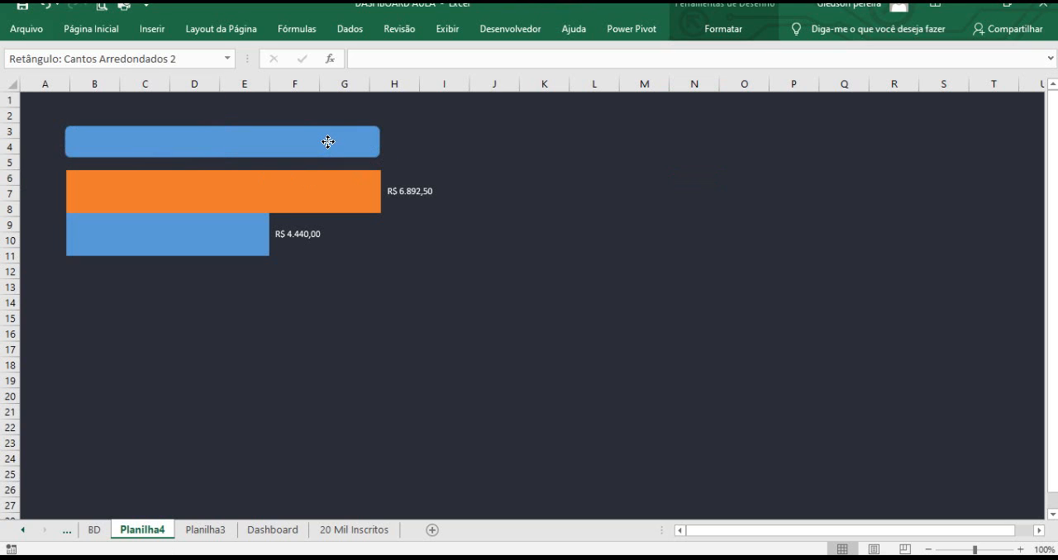
click(429, 333)
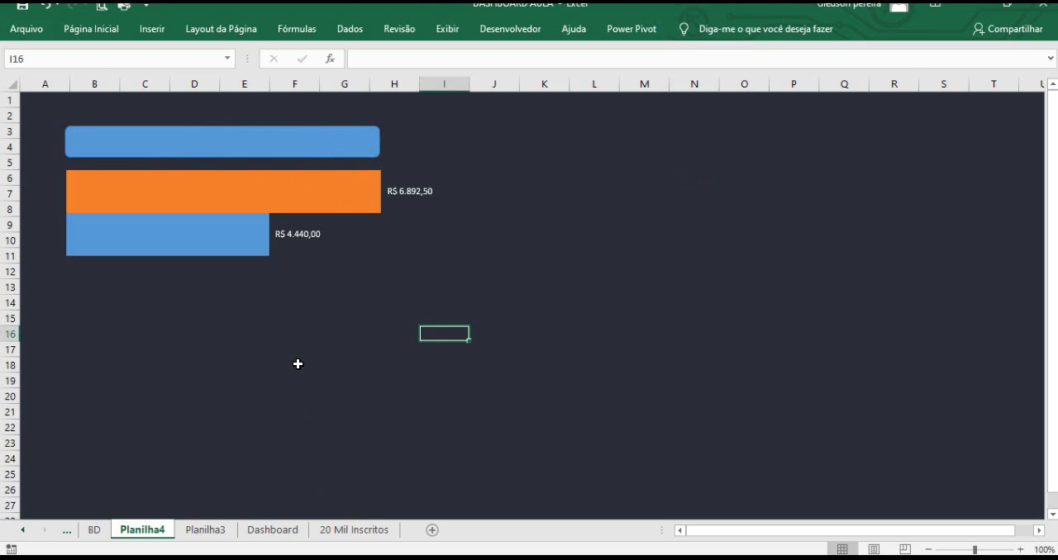
Copy the "2019 x 2020" title shape from the Dashboard sheet and paste it onto Planilha4 around columns J to M.
click(291, 532)
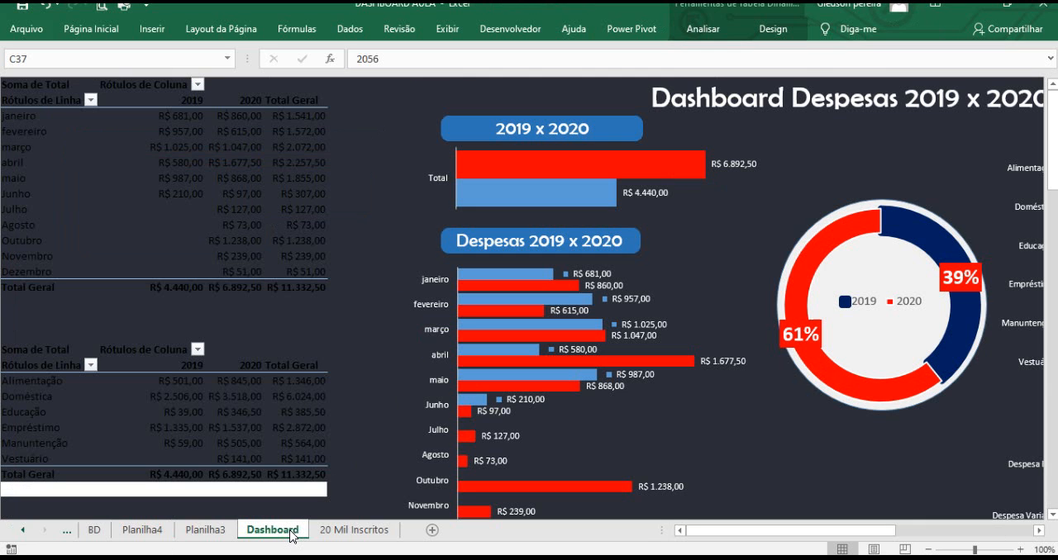
click(444, 124)
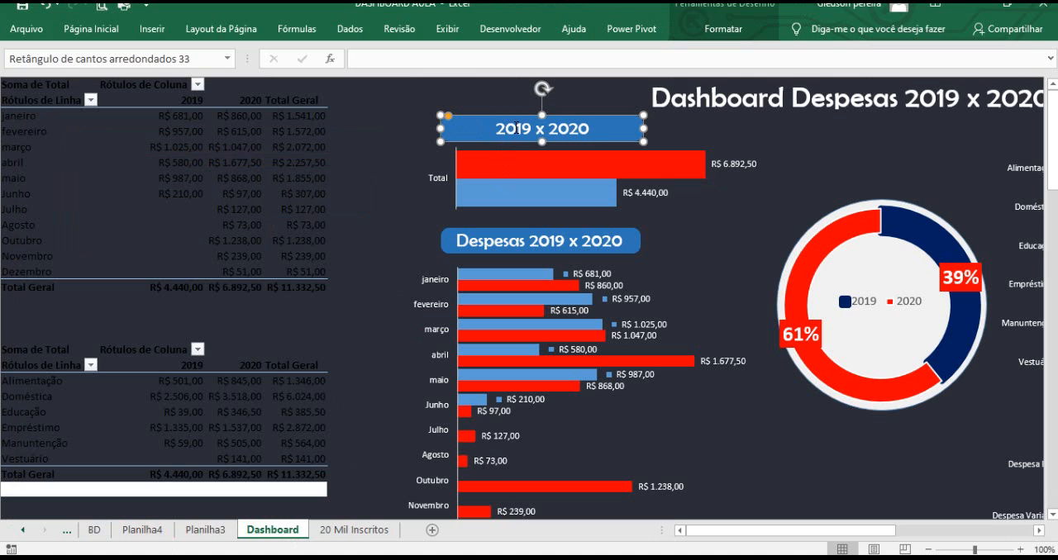
ctrl+click(513, 128)
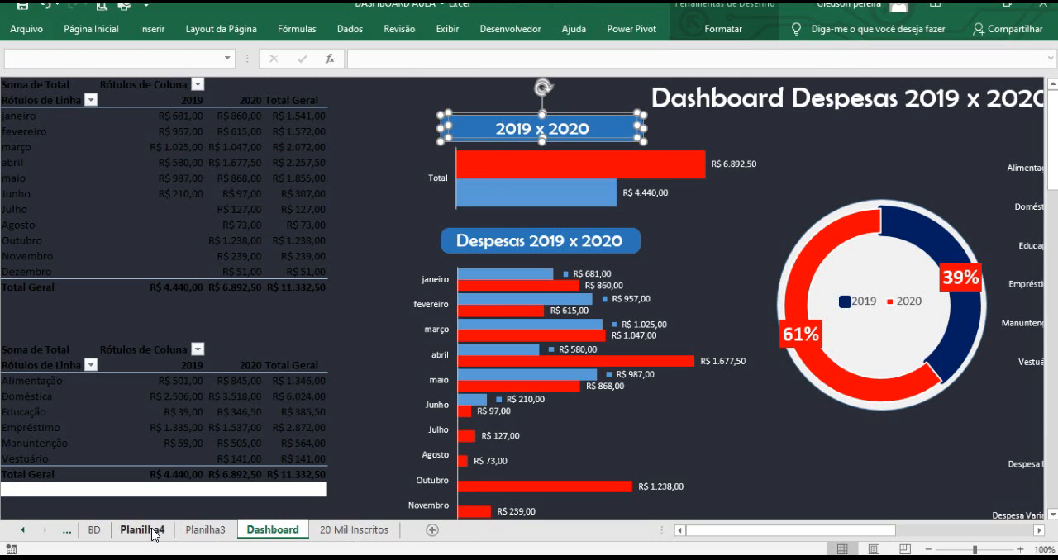
click(148, 530)
click(488, 126)
key(ctrl+v)
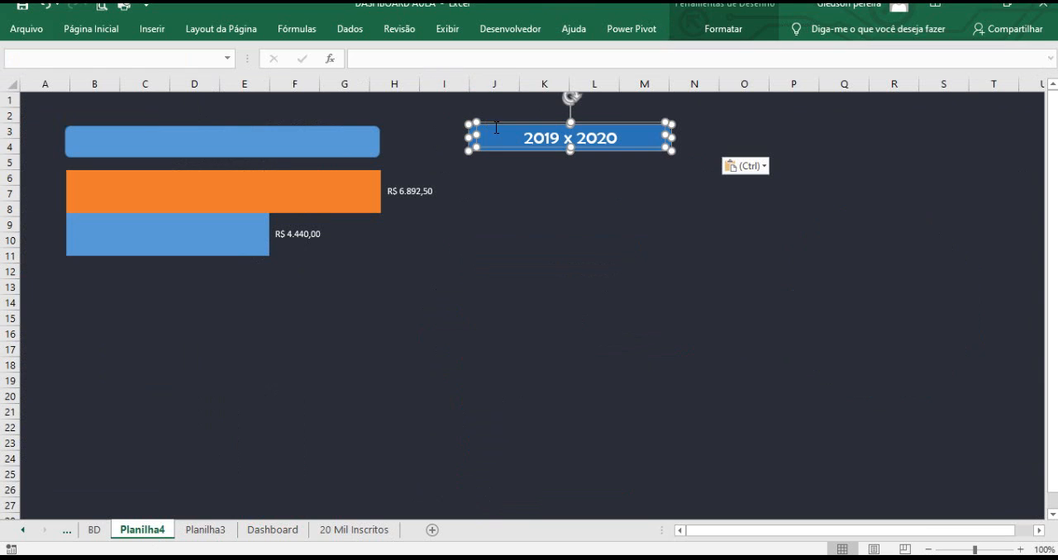
click(534, 172)
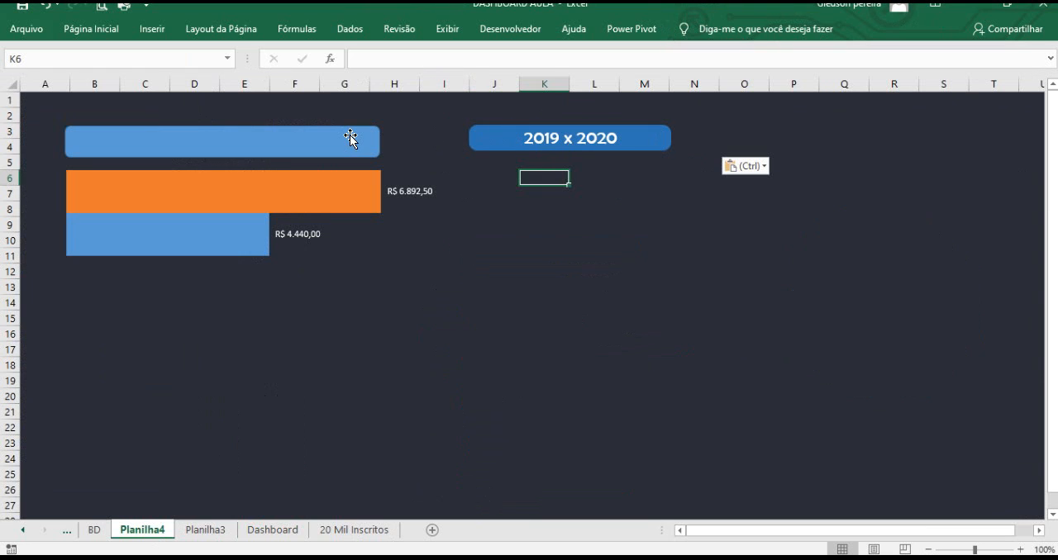
Move the 2019 x 2020 title text off its dark blue shape down to about row 9.
click(525, 124)
drag(524, 124, 528, 208)
click(470, 178)
Insert a test text box around columns O to Q and enter dgdgdg.
click(154, 30)
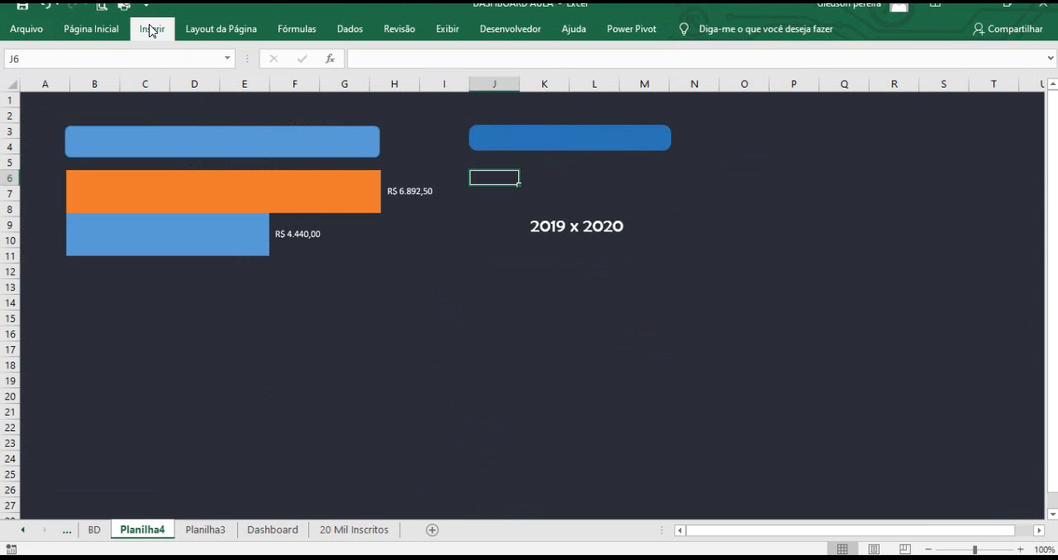
click(913, 73)
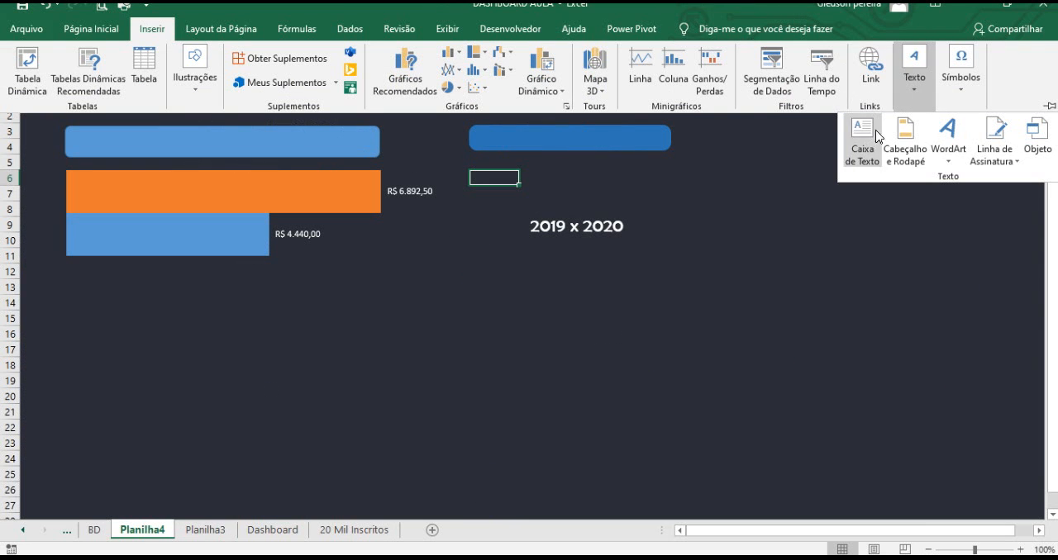
click(859, 142)
drag(737, 184, 861, 214)
text(dgdgdg)
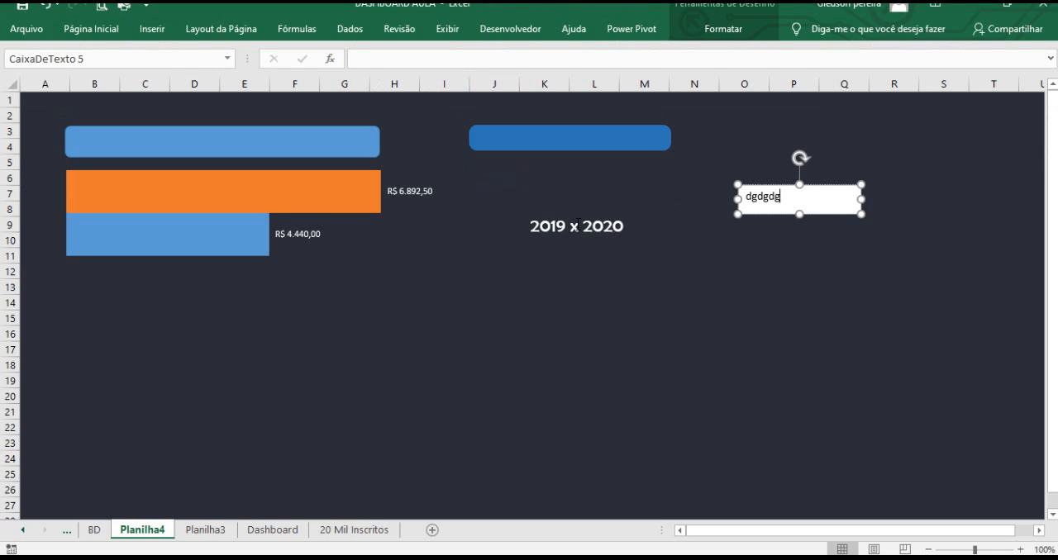
Select the 2019 x 2020 title text and examine its font name and size.
click(546, 224)
click(536, 210)
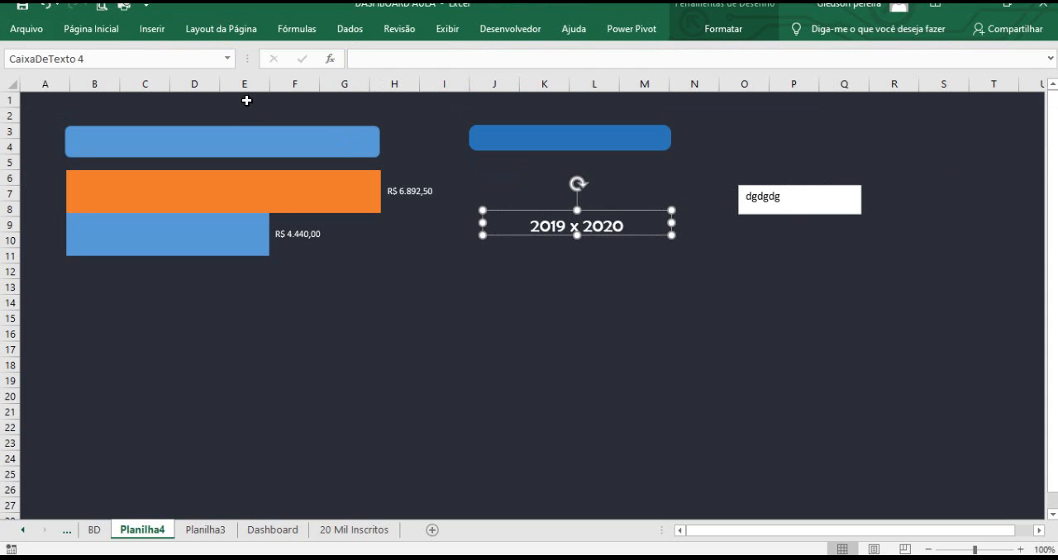
click(95, 29)
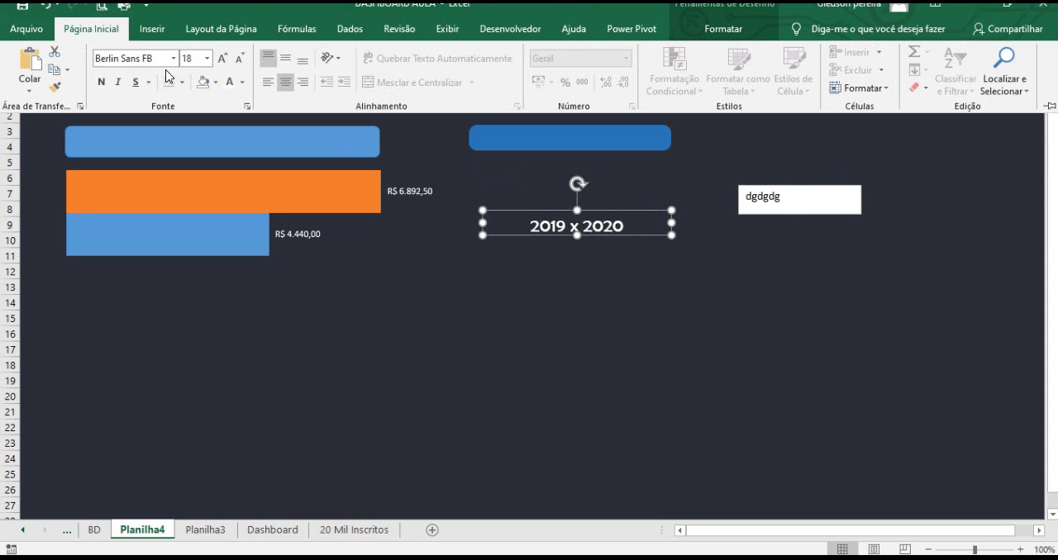
key(ctrl+1)
click(130, 67)
drag(168, 86, 212, 120)
drag(259, 69, 335, 33)
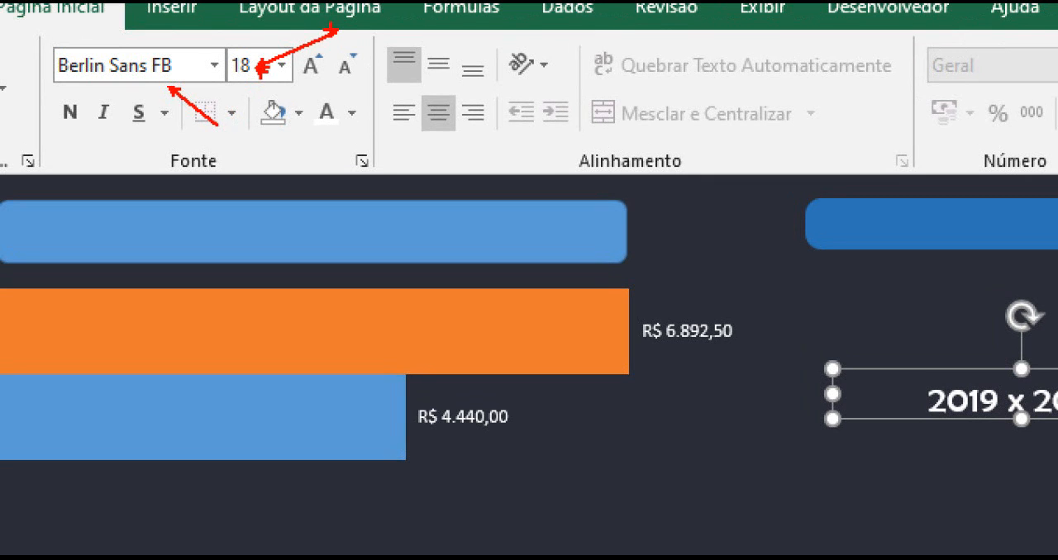
key(Escape)
Delete the test text box and move the title text back onto its dark blue shape.
click(750, 186)
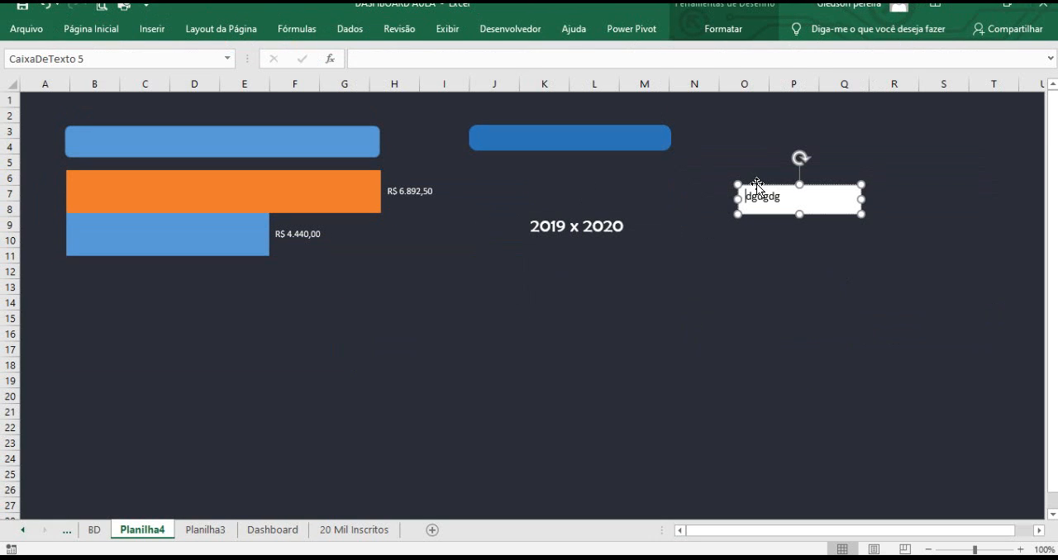
key(Delete)
click(586, 208)
drag(585, 208, 569, 118)
Delete the light blue rounded rectangle above the bar chart.
click(351, 135)
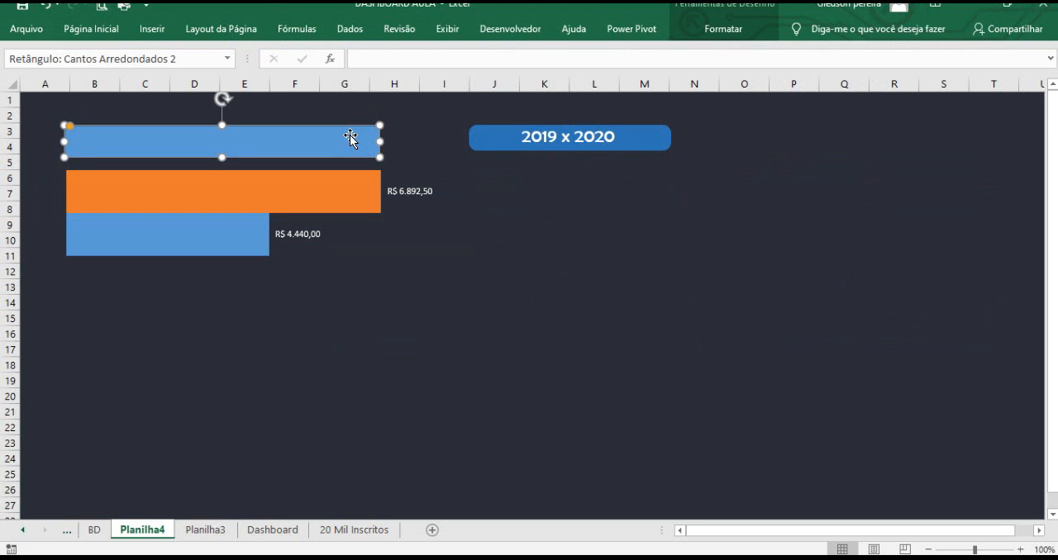
key(Delete)
click(539, 138)
click(538, 138)
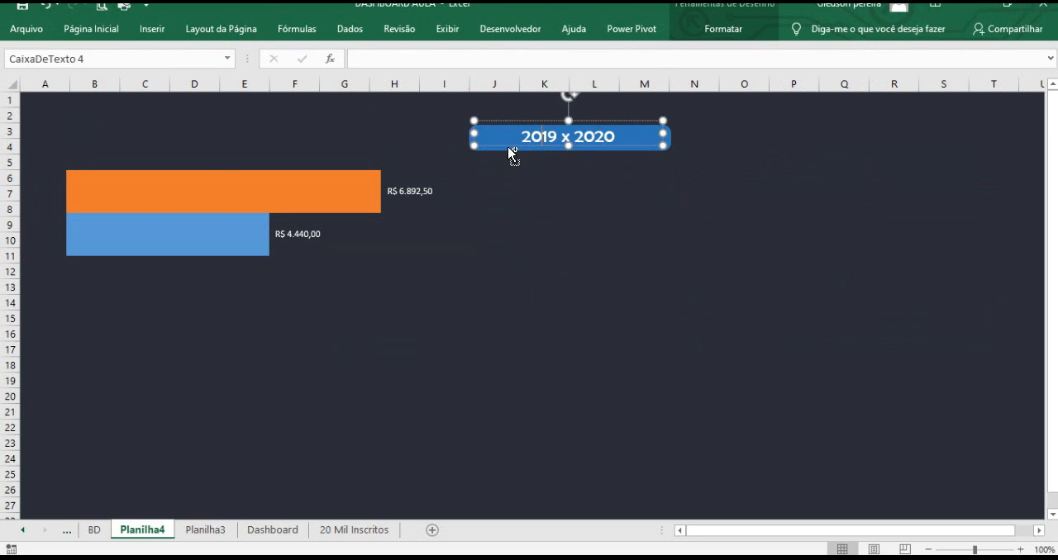
key(Escape)
Move the 2019 x 2020 title shape with its text to about columns B to E at rows 3 to 4.
click(541, 134)
click(536, 122)
ctrl+click(517, 149)
drag(507, 126, 95, 129)
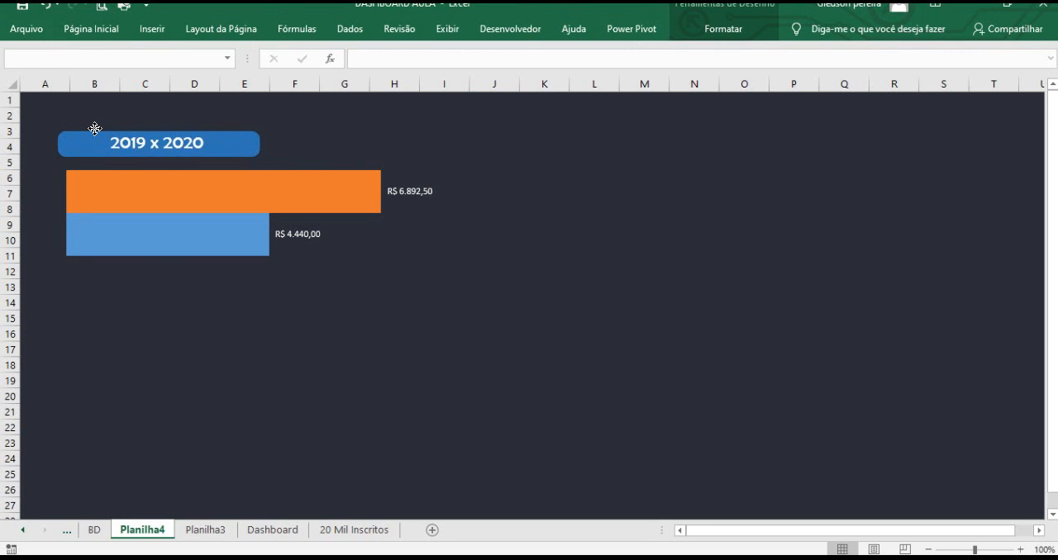
Shrink the bar chart to end at about row 13 and move its plot area up beneath the title.
click(319, 270)
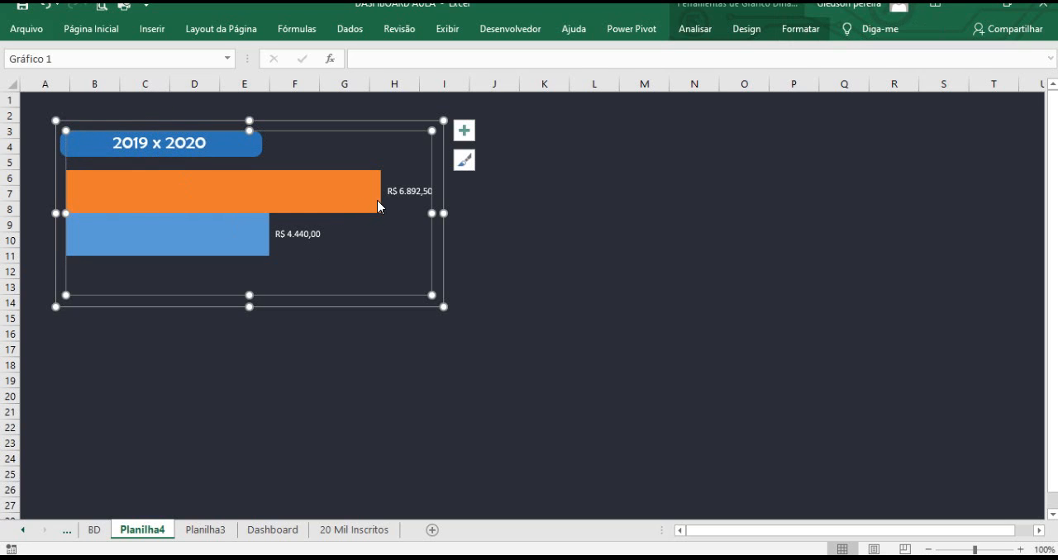
click(515, 289)
click(266, 307)
drag(249, 294, 249, 272)
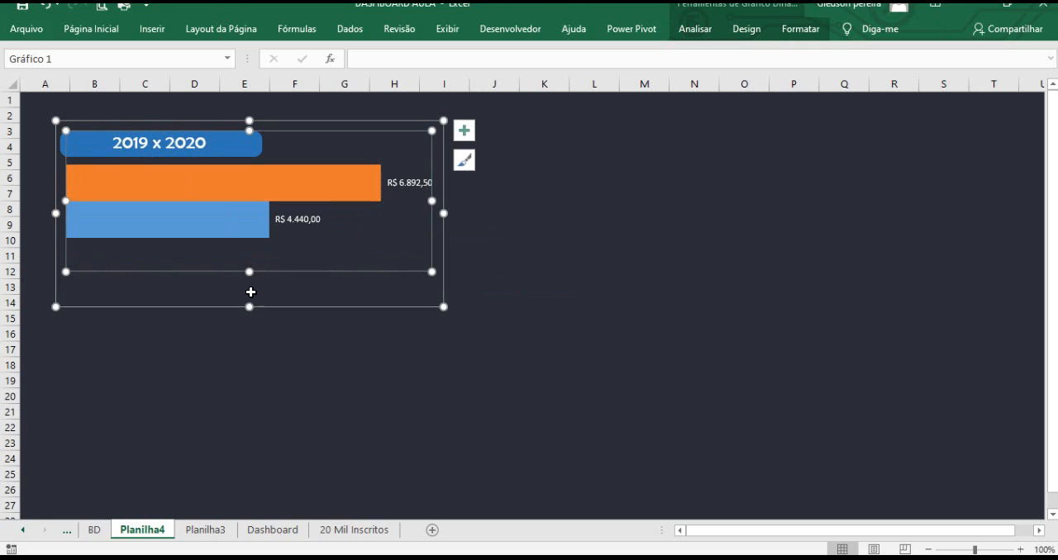
drag(248, 308, 248, 283)
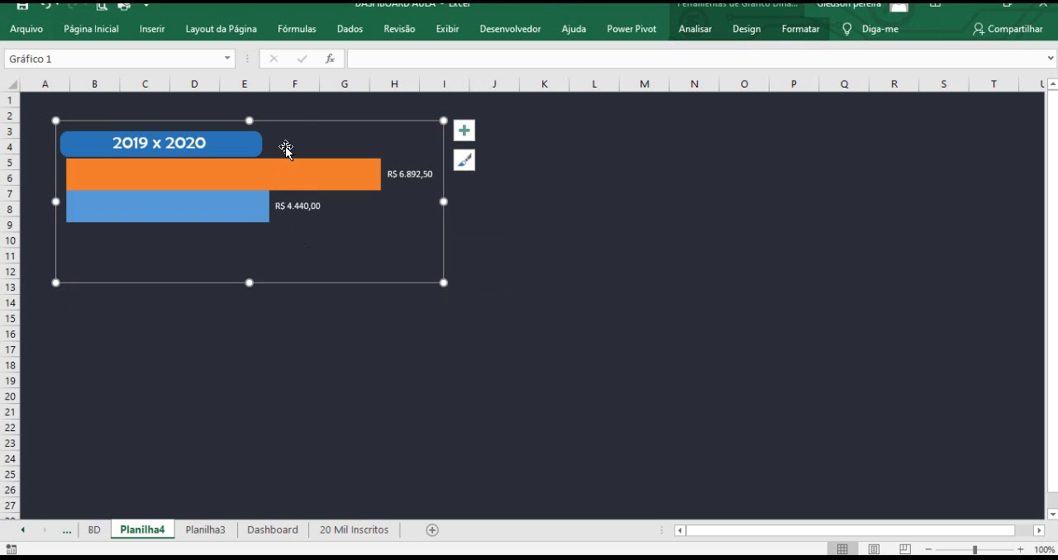
drag(296, 124, 293, 136)
click(583, 270)
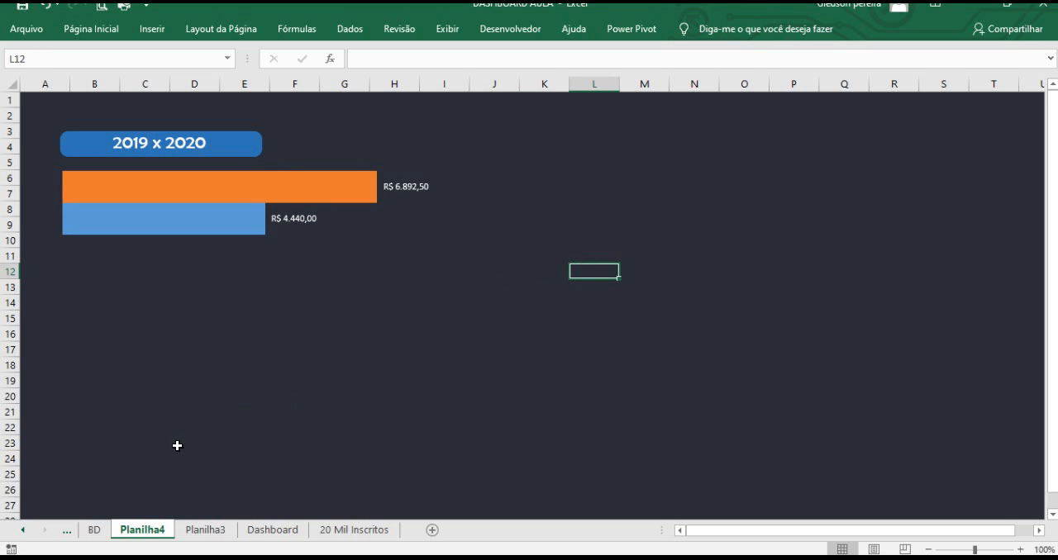
Insert a clustered bar pivot chart from the monthly 2019/2020 pivot table on Planilha3 and resize it.
click(206, 530)
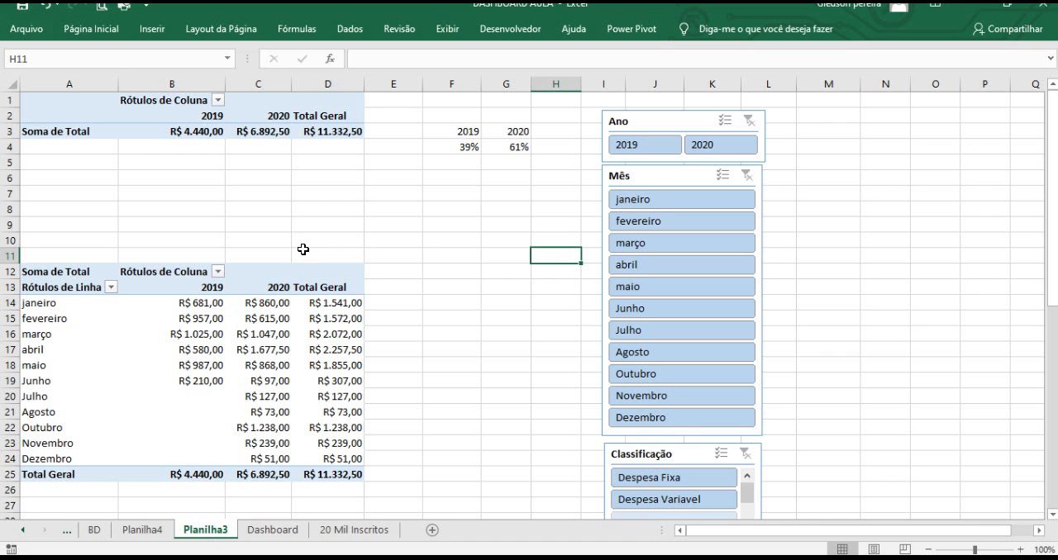
scroll(228, 246, down, 1)
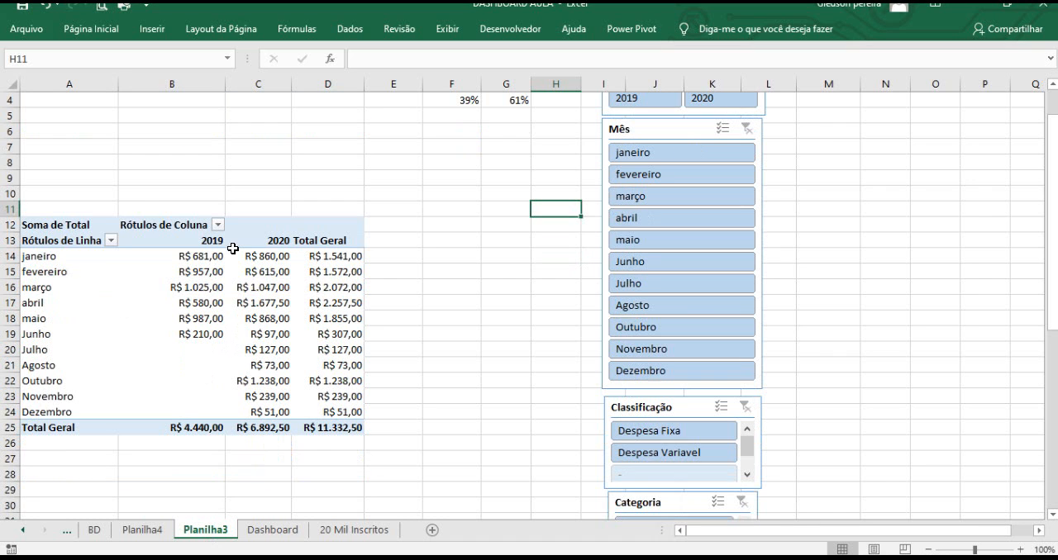
mouse_move(136, 271)
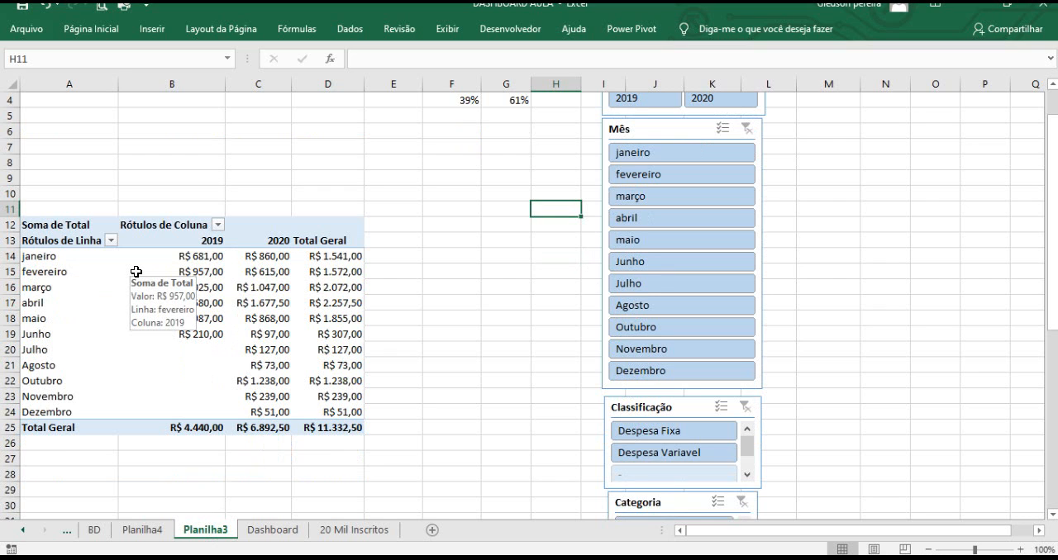
drag(60, 261, 280, 416)
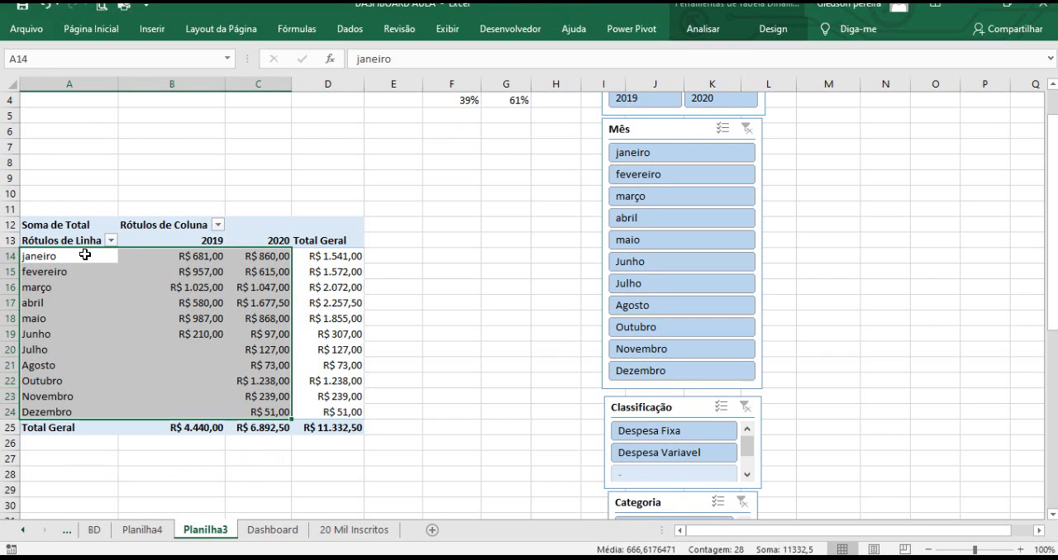
click(152, 28)
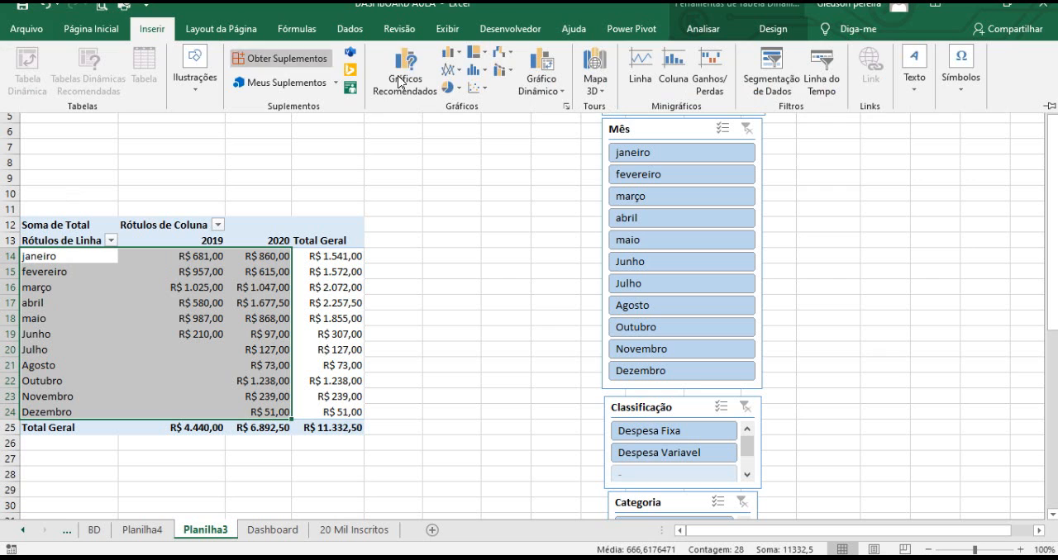
click(452, 59)
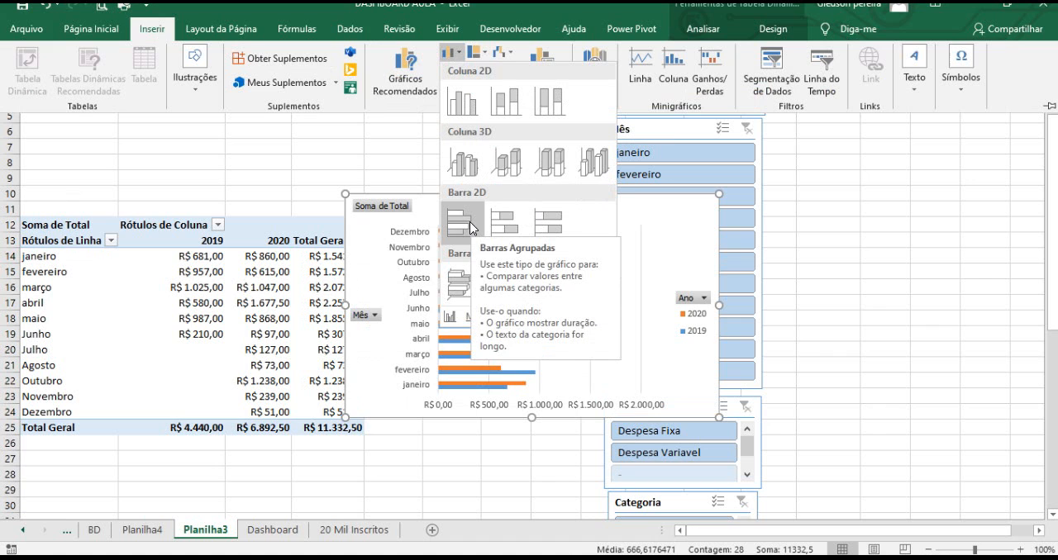
click(467, 223)
drag(464, 205, 477, 158)
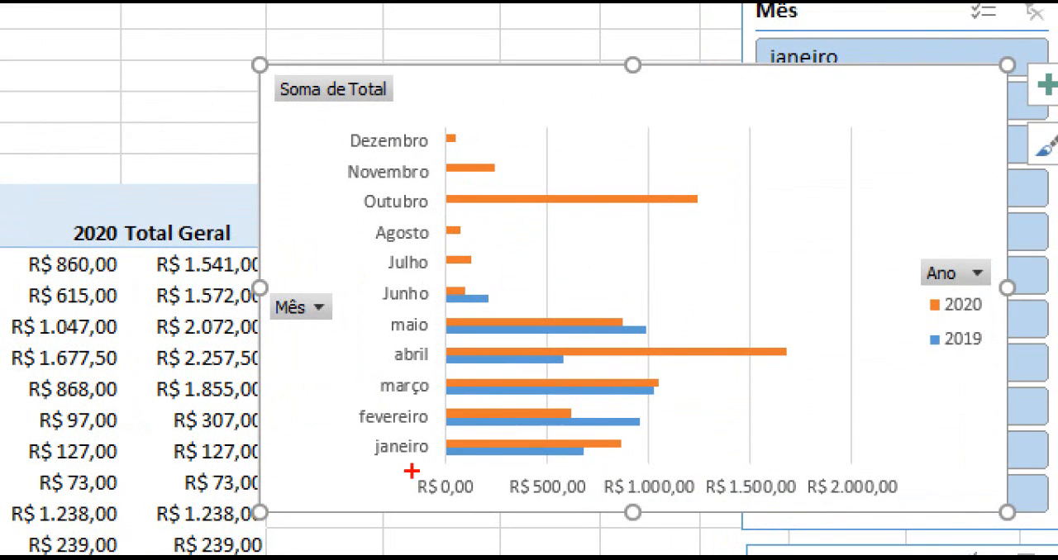
drag(413, 467, 444, 511)
drag(409, 137, 442, 89)
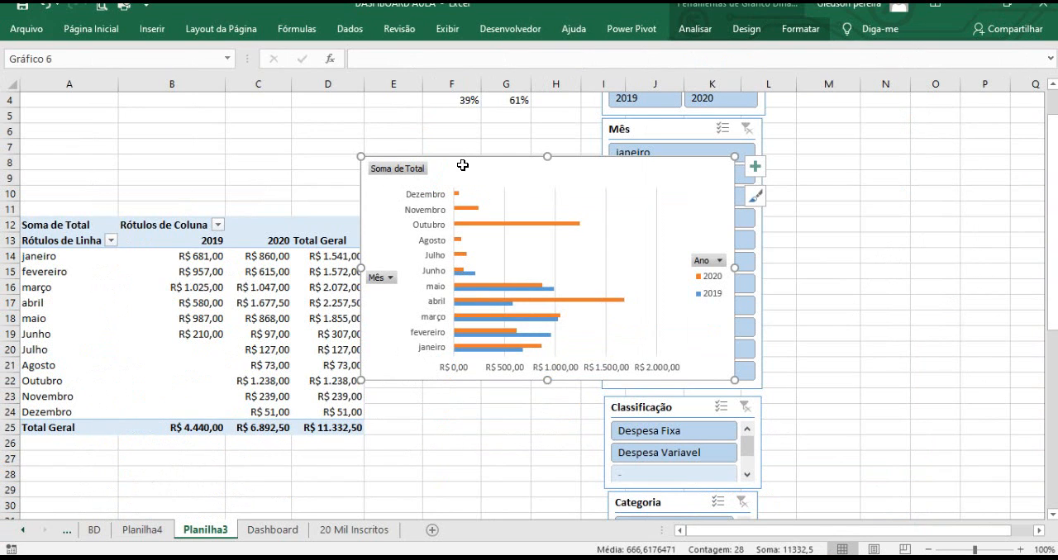
Cut the monthly bar chart and paste it onto Planilha4 around columns J to Q, rows 3 to 17.
key(ctrl+x)
click(164, 535)
click(571, 194)
key(ctrl+v)
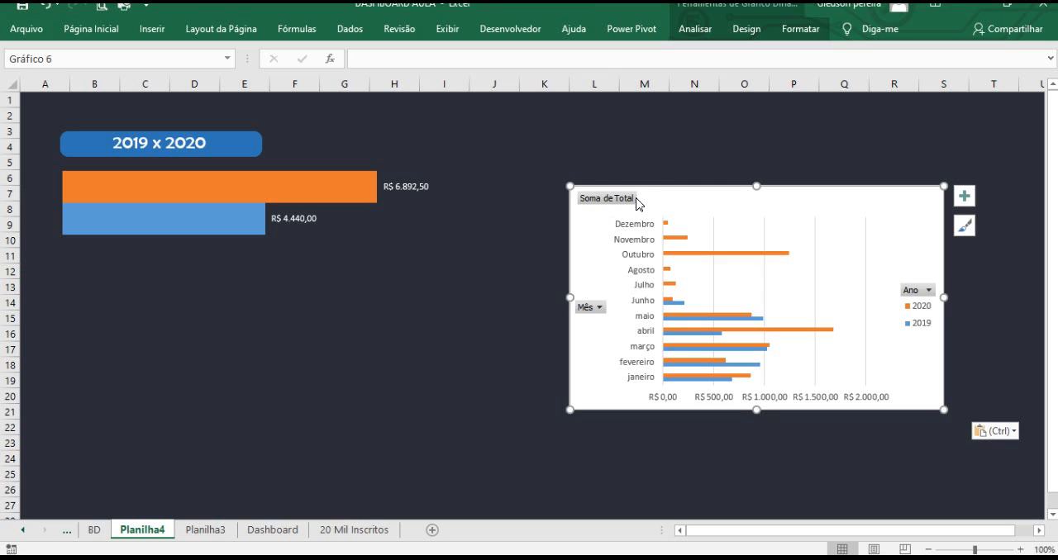
drag(636, 203, 591, 148)
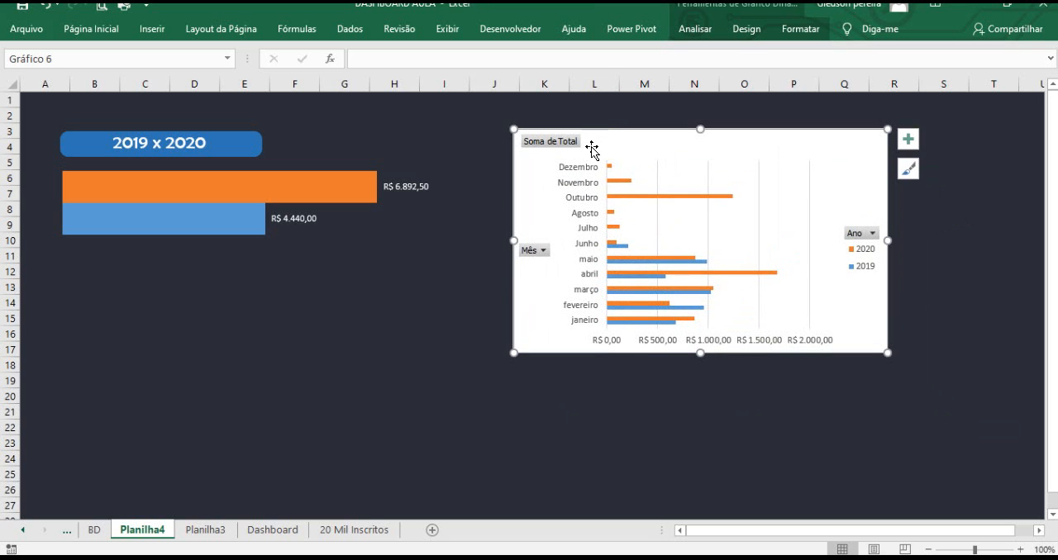
Hide the field buttons on the monthly bar chart.
right_click(538, 252)
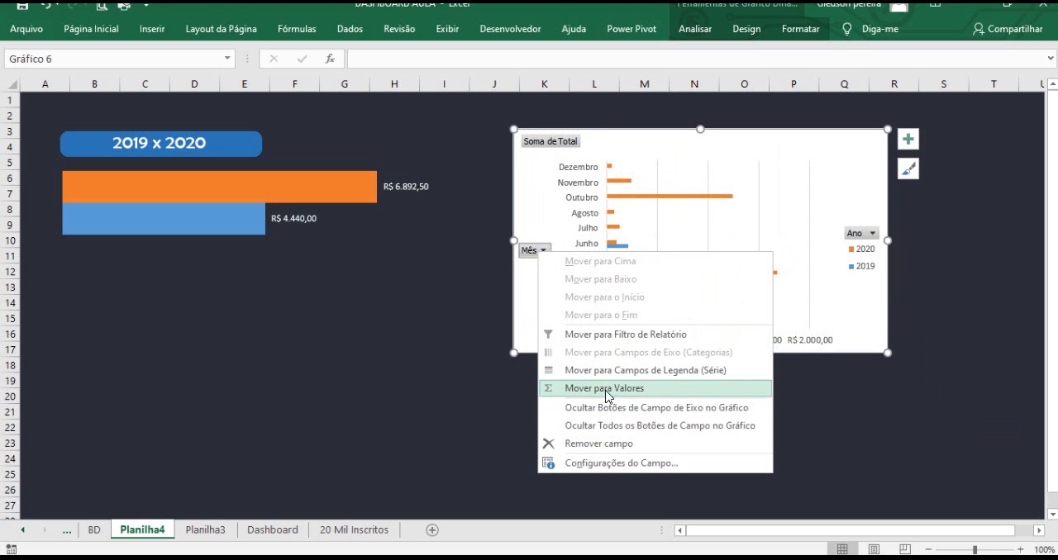
key(Escape)
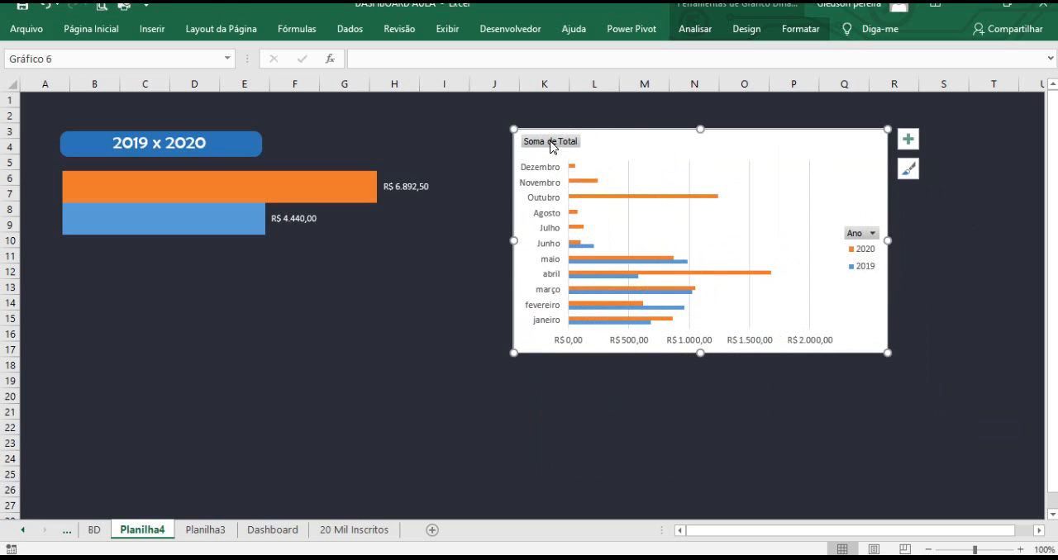
right_click(552, 146)
click(611, 299)
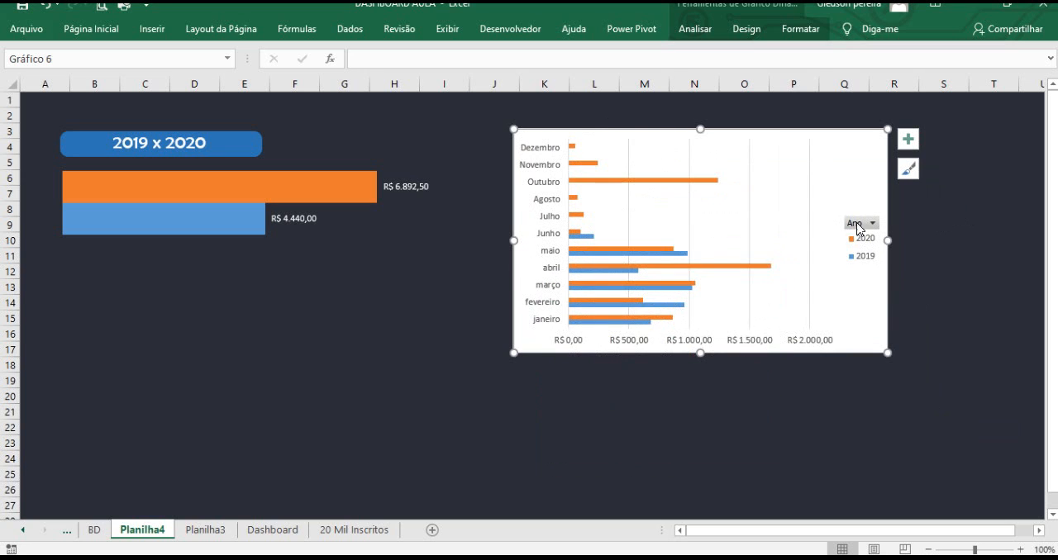
right_click(857, 230)
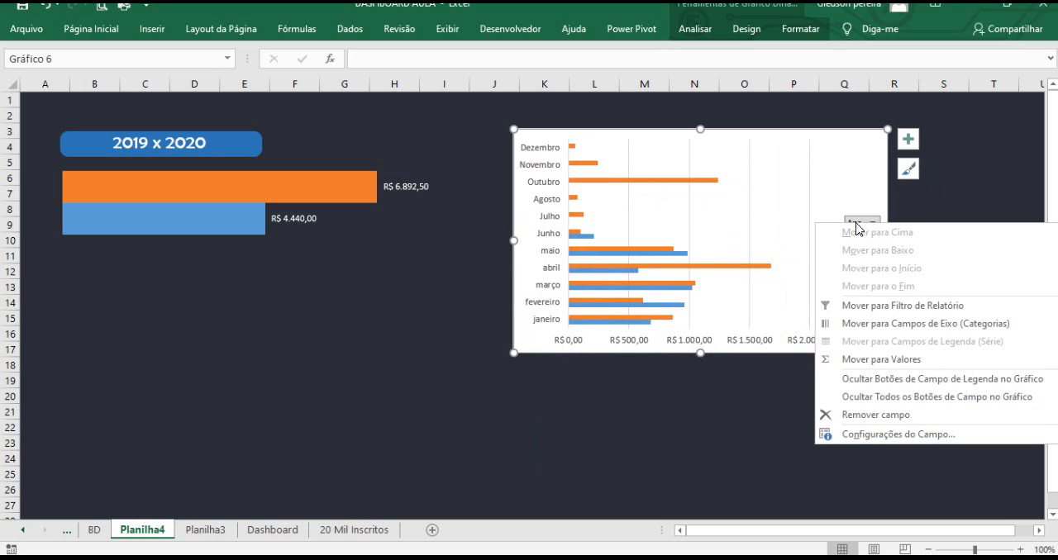
click(884, 387)
Delete the value axis and the gridlines from the monthly bar chart.
click(752, 343)
key(Delete)
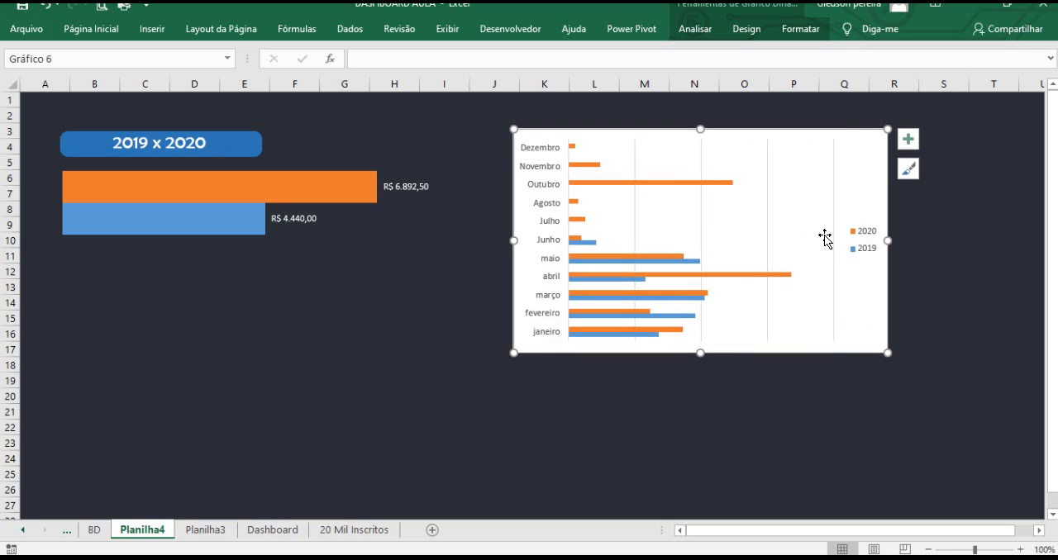
click(833, 208)
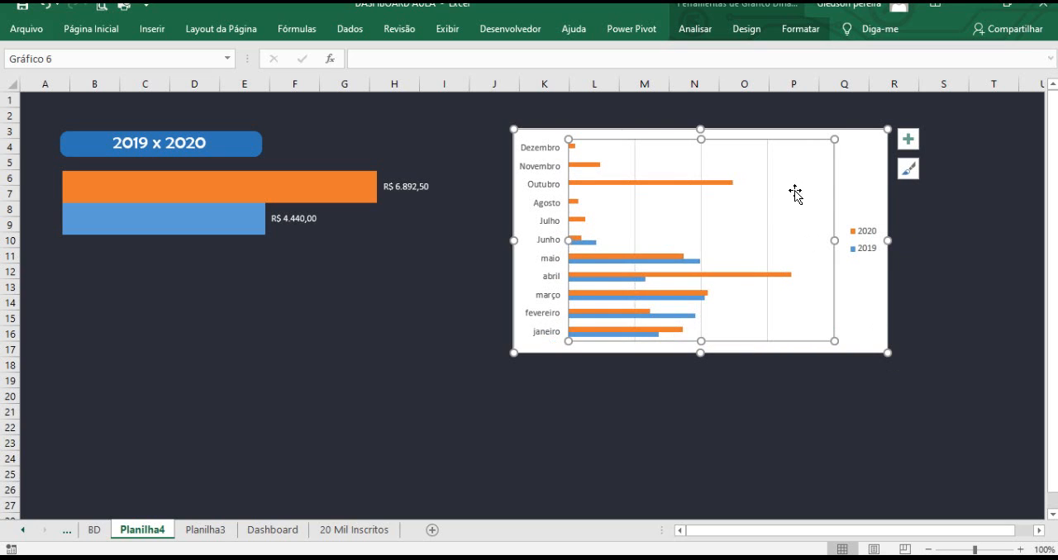
click(767, 190)
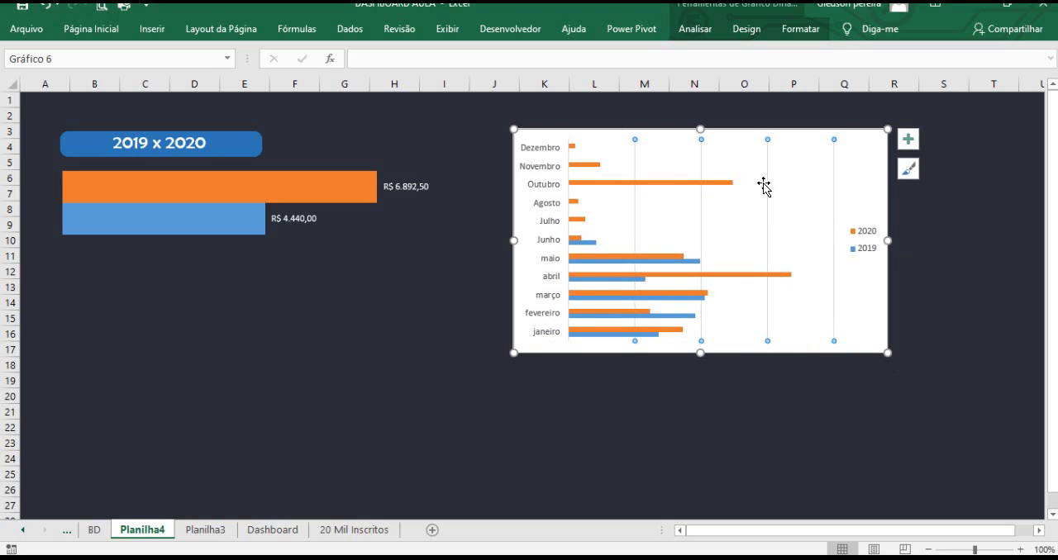
key(Delete)
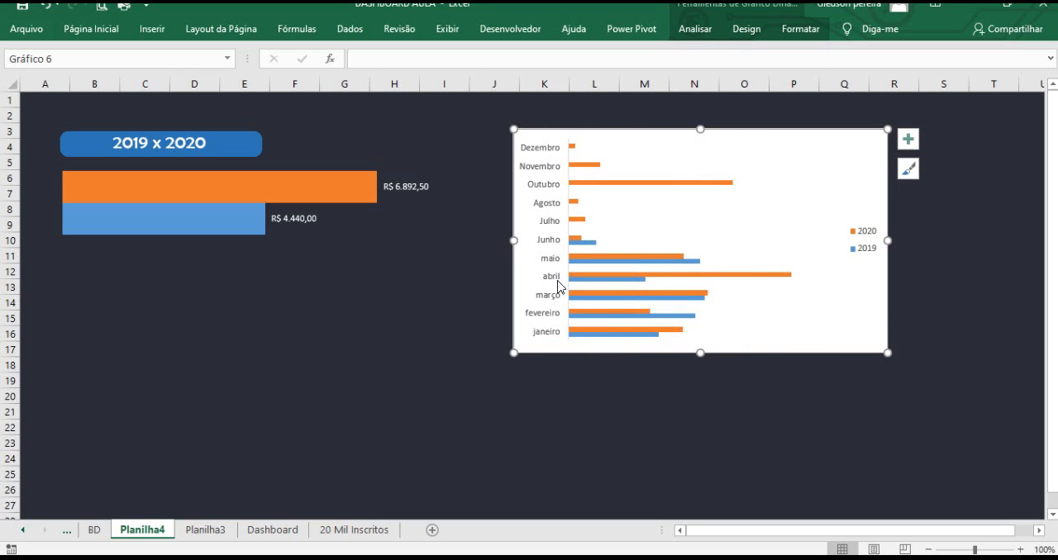
Reverse the category order on the monthly chart's month axis so January appears first.
click(547, 156)
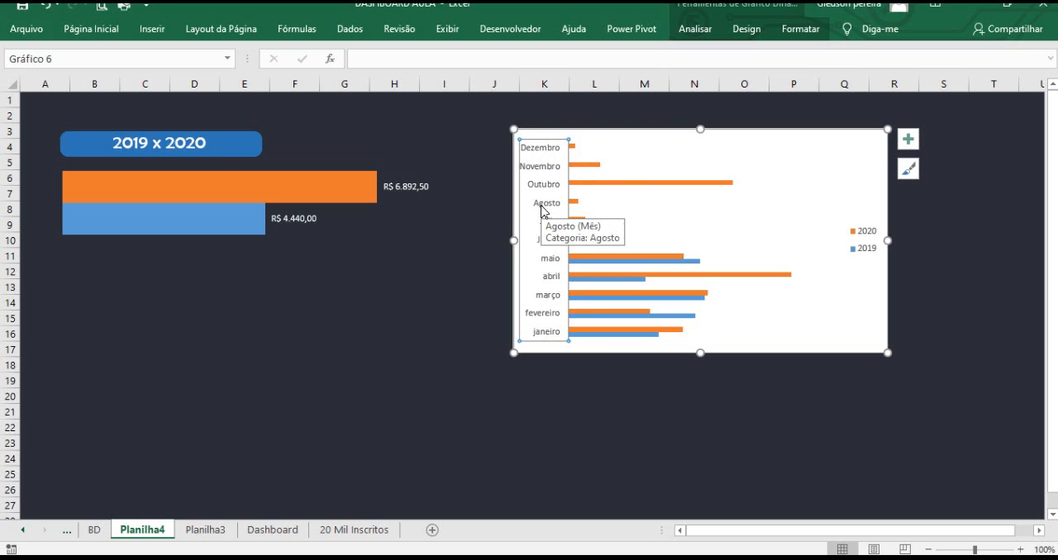
right_click(551, 209)
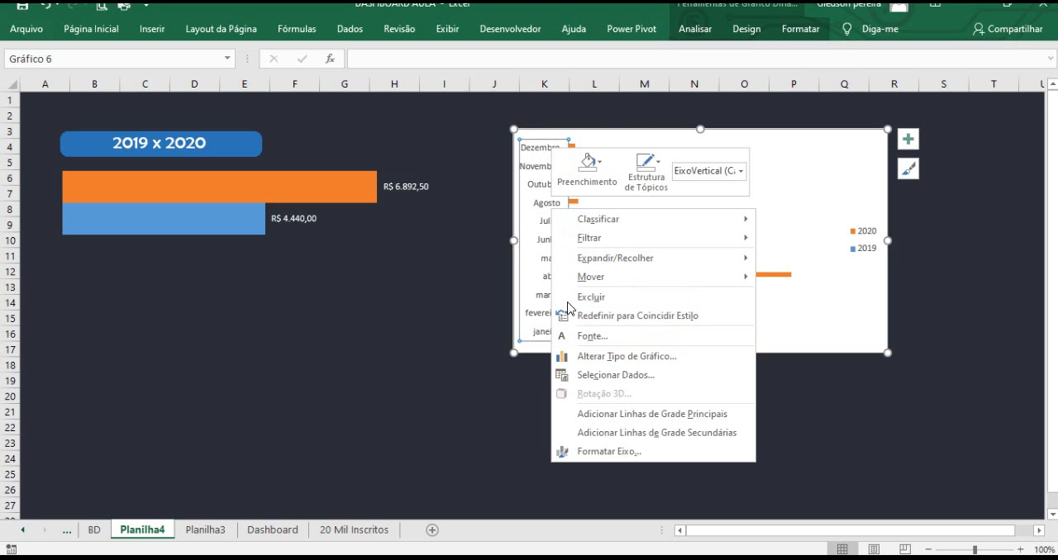
click(652, 457)
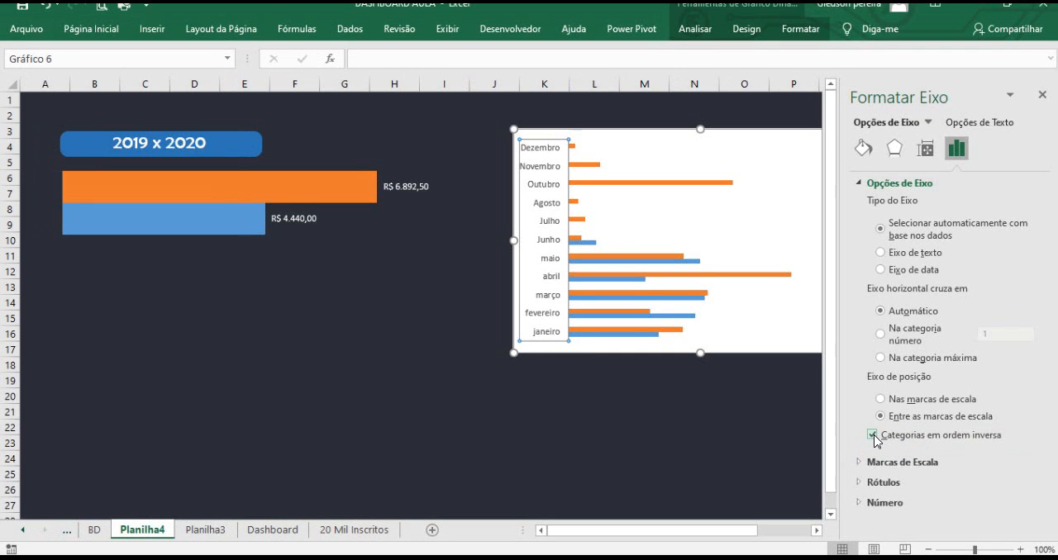
click(1042, 97)
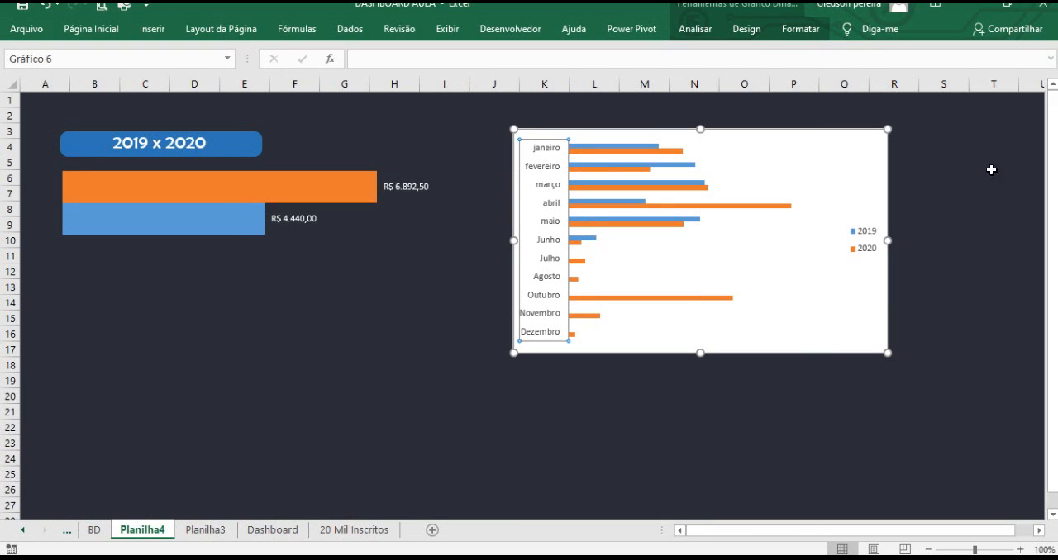
Delete the monthly chart's legend and set its chart area to no fill.
click(866, 240)
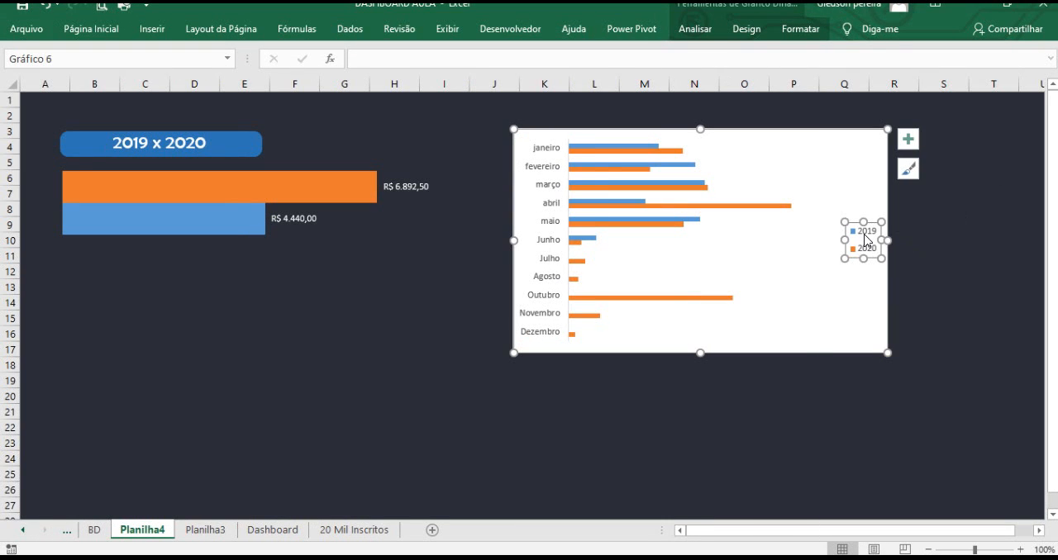
key(Delete)
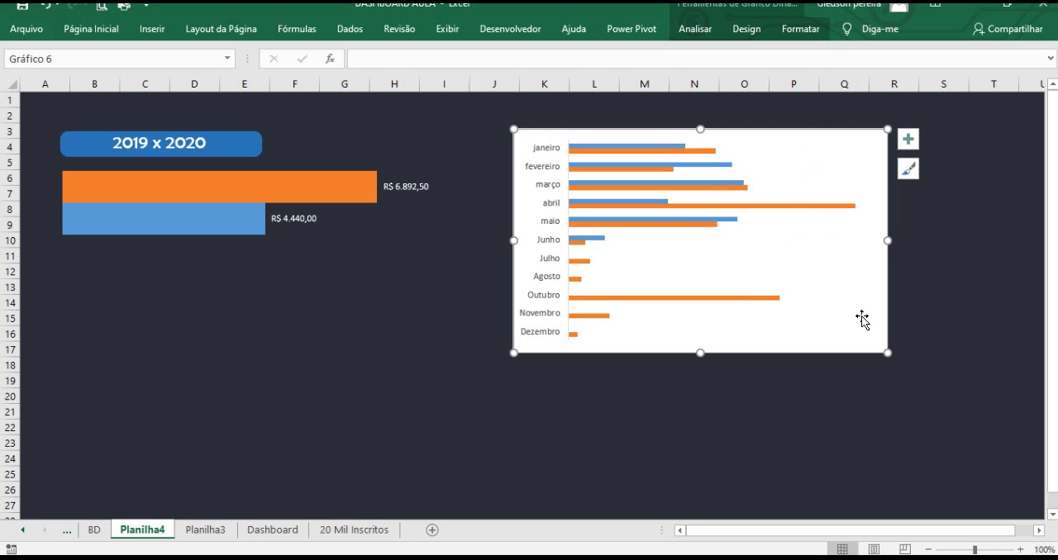
click(802, 33)
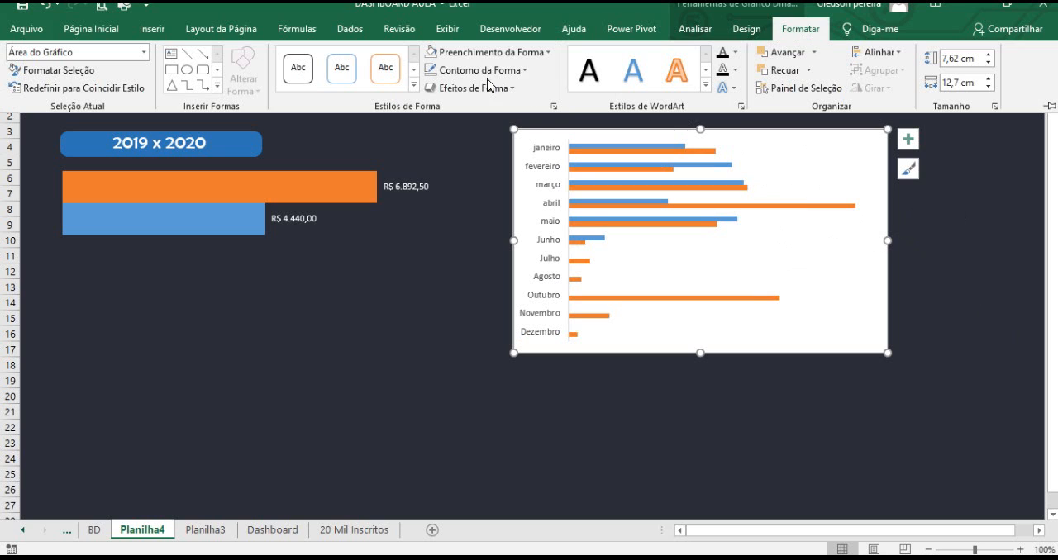
click(504, 52)
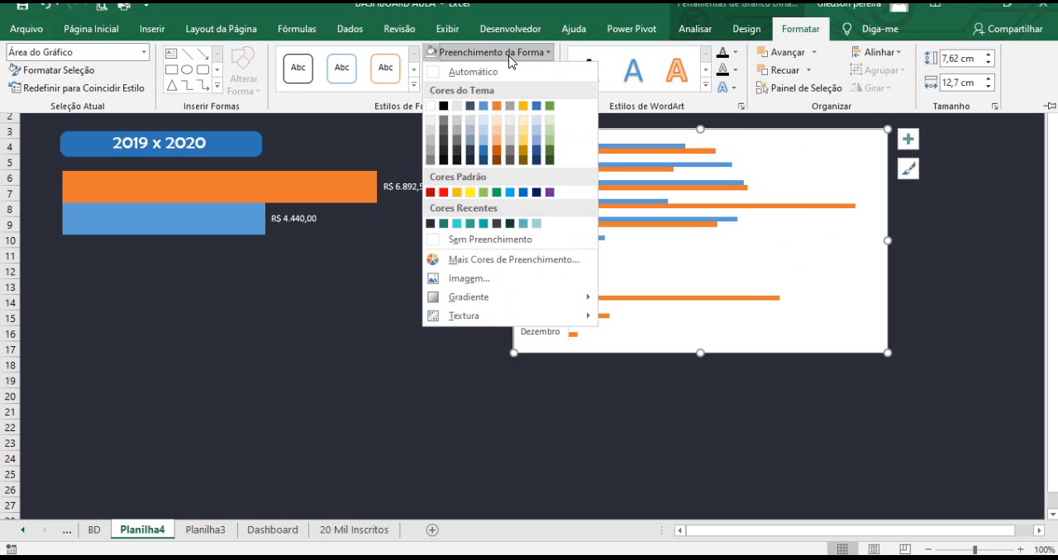
click(477, 241)
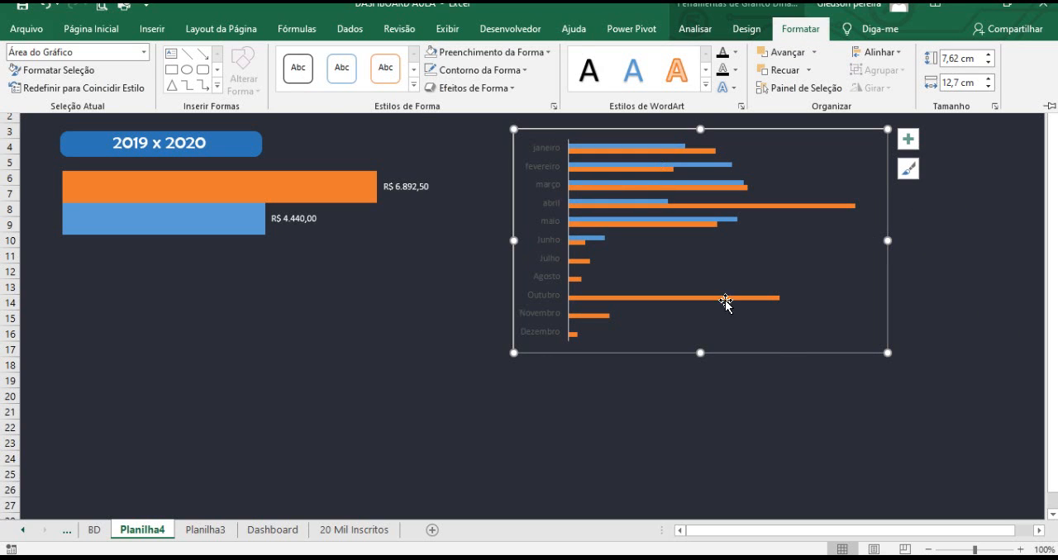
click(927, 220)
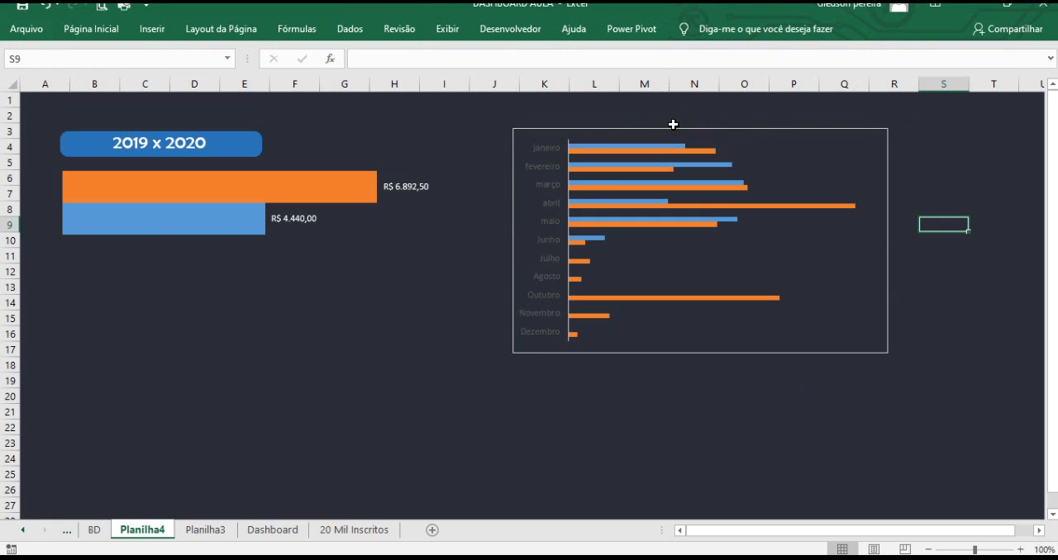
Remove the outline from the monthly bar chart.
click(889, 231)
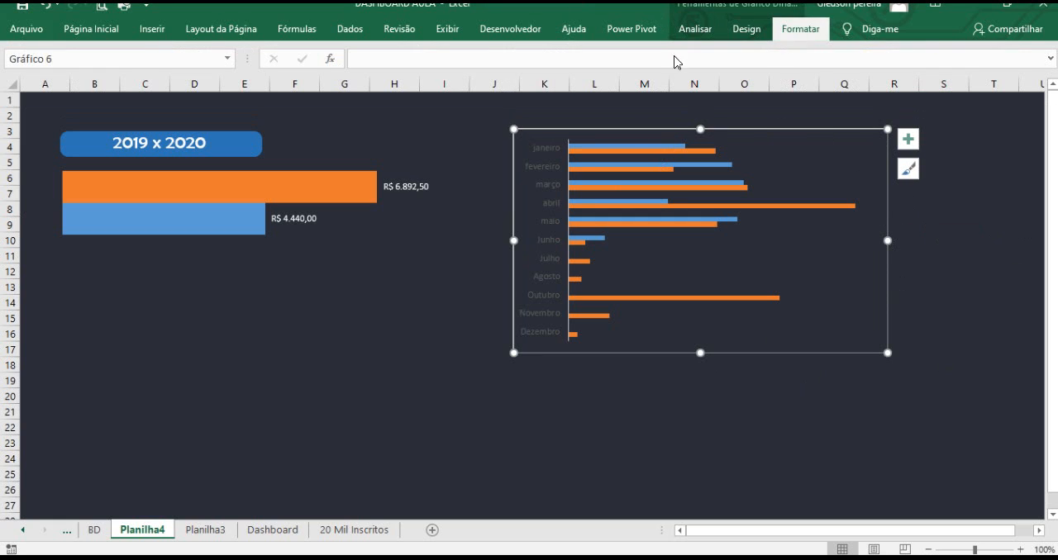
click(775, 34)
click(475, 73)
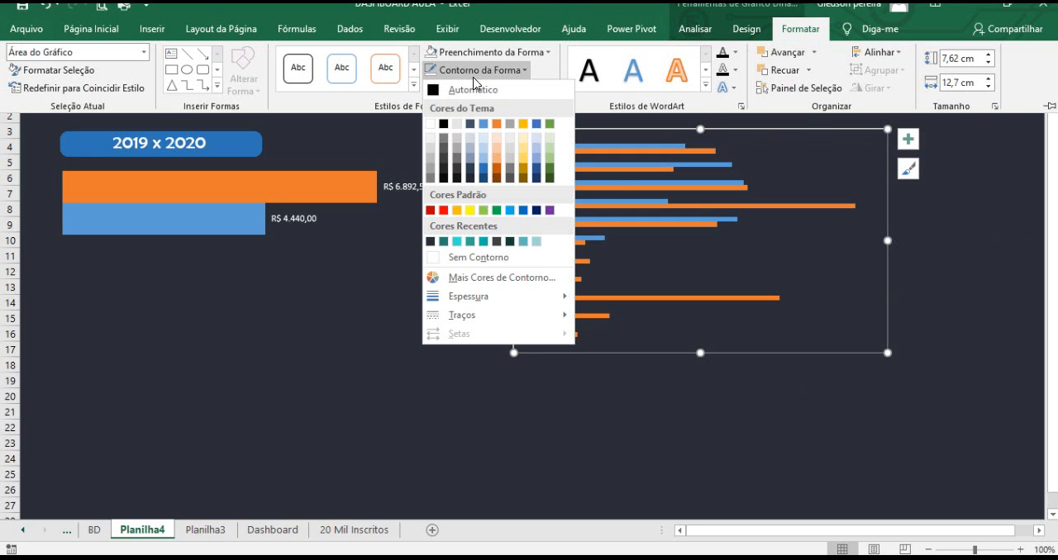
click(500, 259)
click(699, 411)
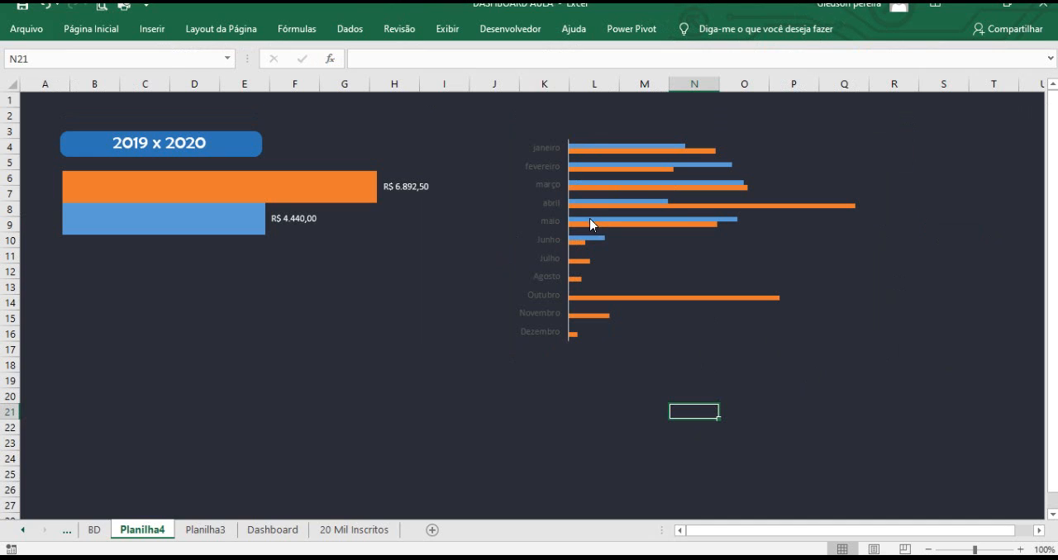
Open the chart area formatting pane and review its fill, border and size options.
mouse_move(302, 201)
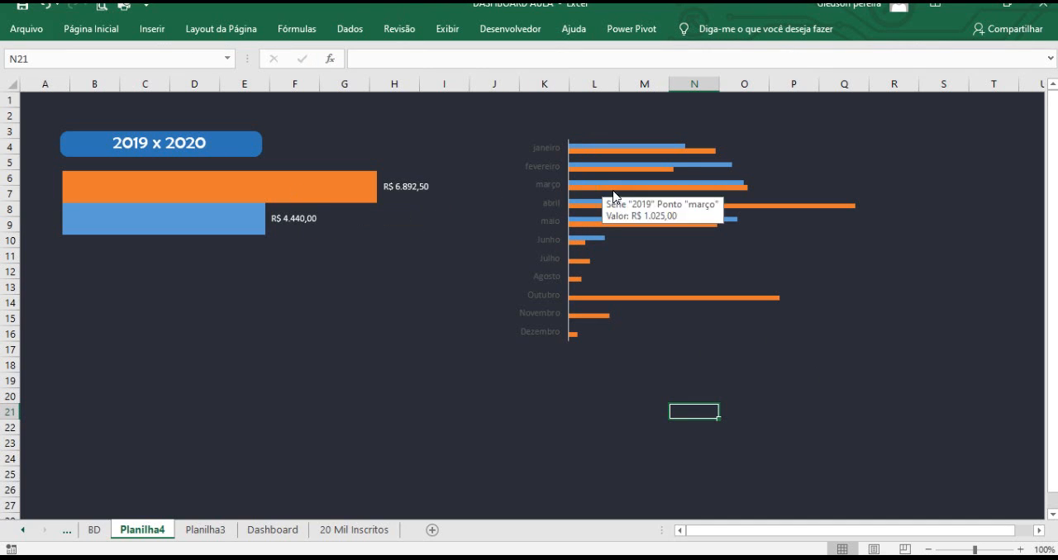
click(754, 158)
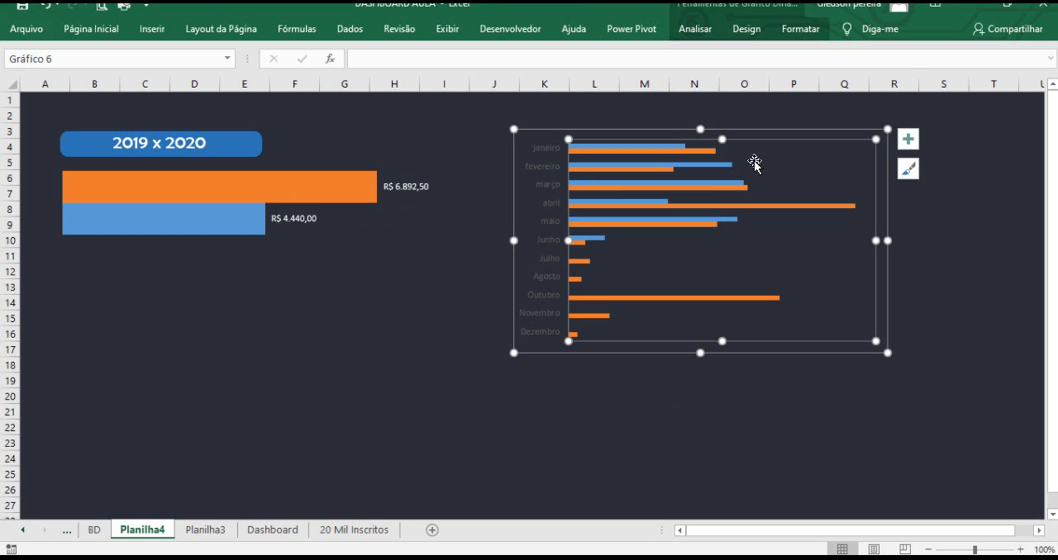
right_click(665, 131)
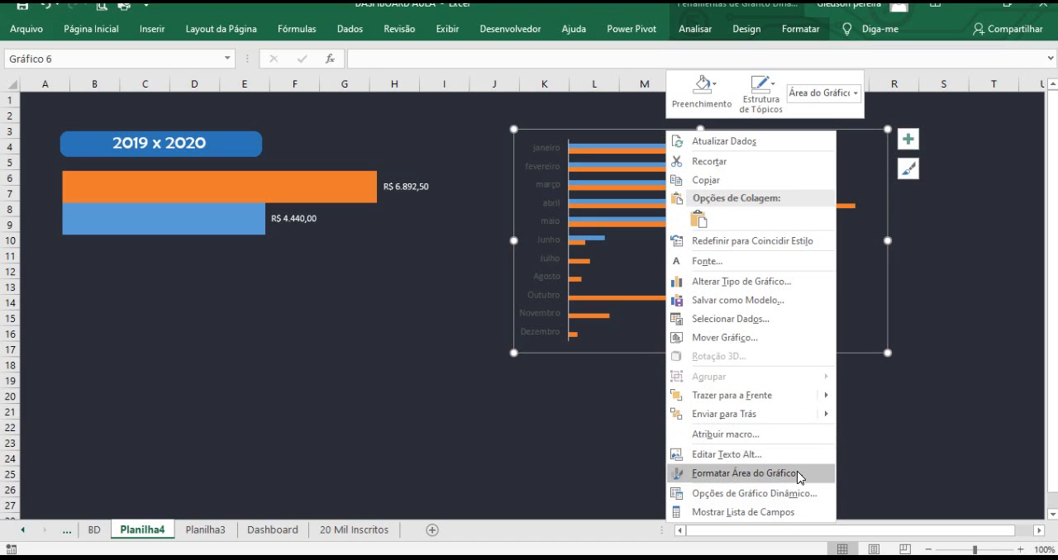
key(ctrl+1)
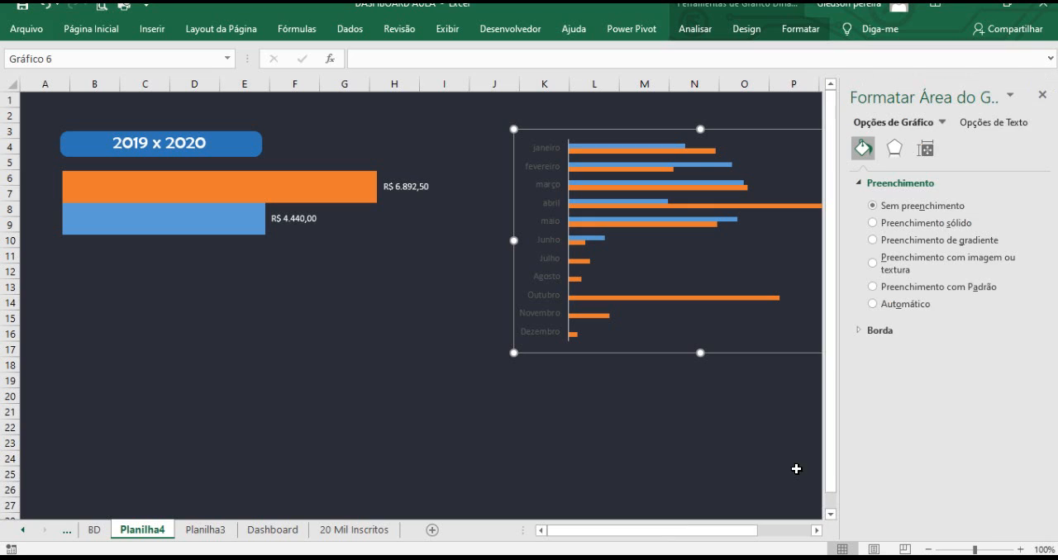
click(894, 148)
click(926, 149)
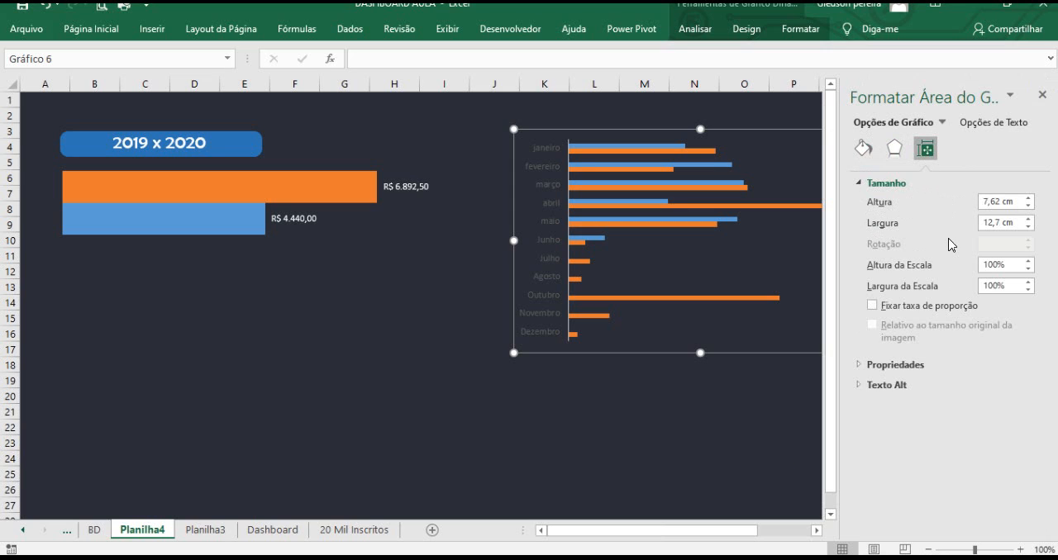
click(1042, 95)
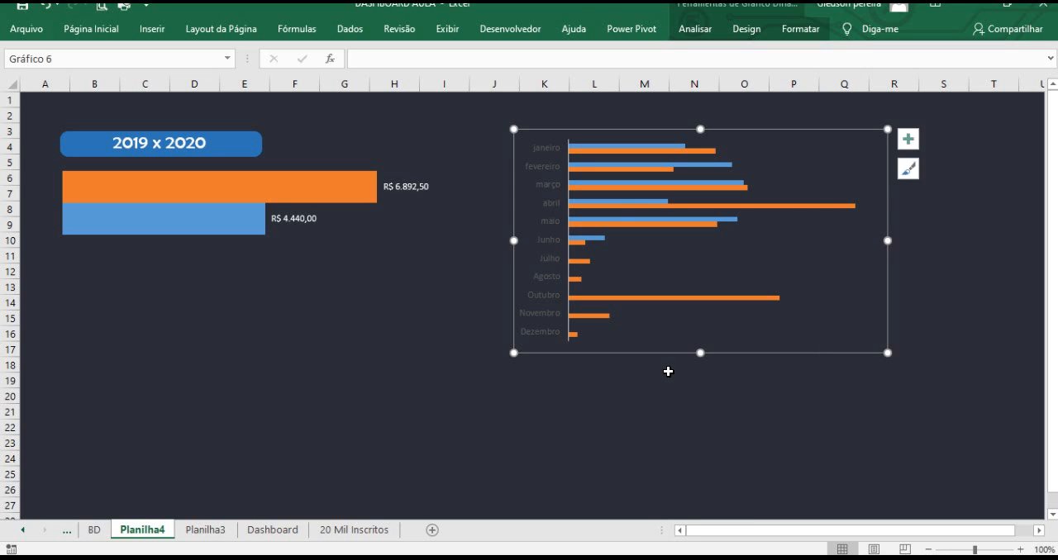
click(671, 368)
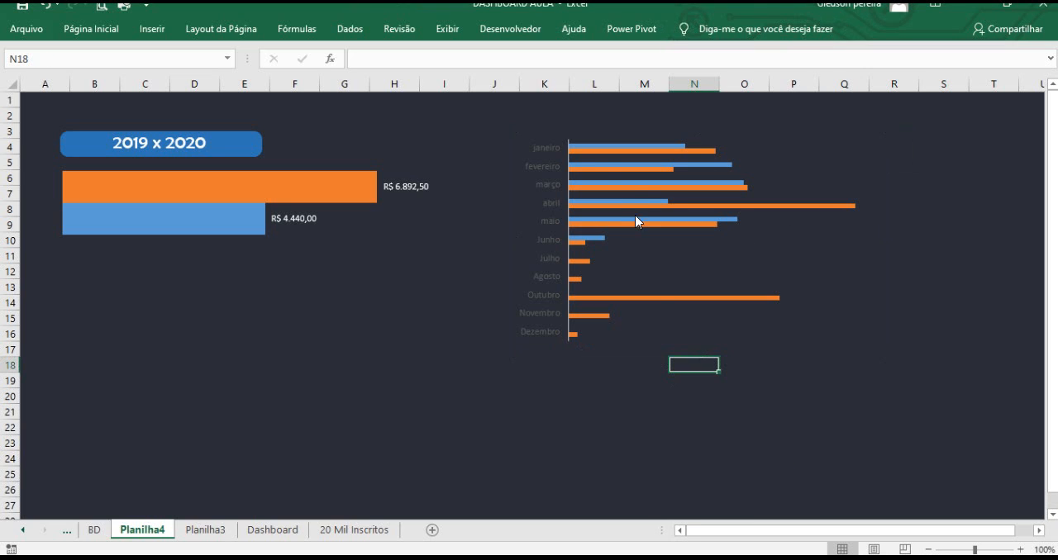
Set the gap width of the 2019 series to 20% to thicken the bars.
click(664, 150)
right_click(663, 150)
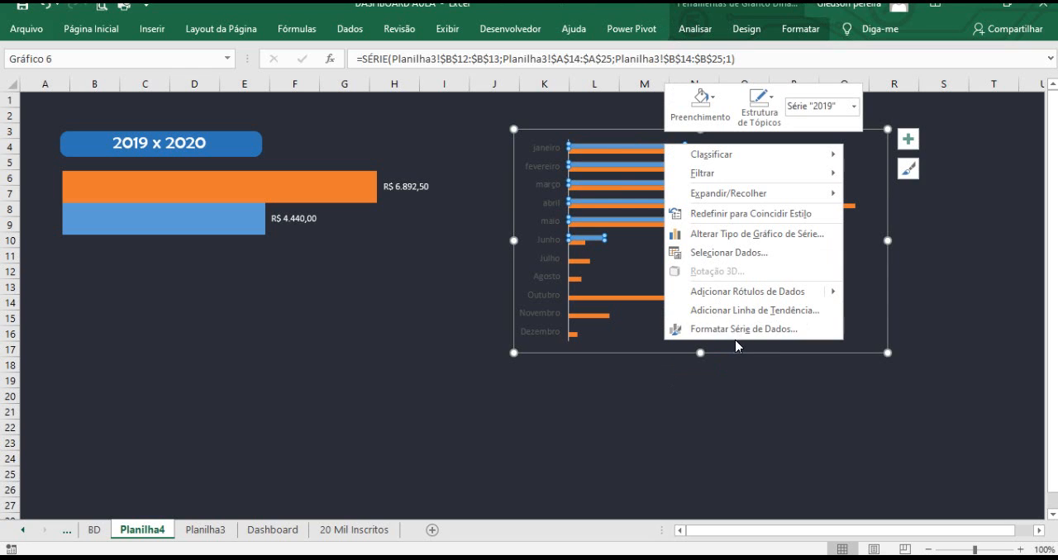
click(761, 330)
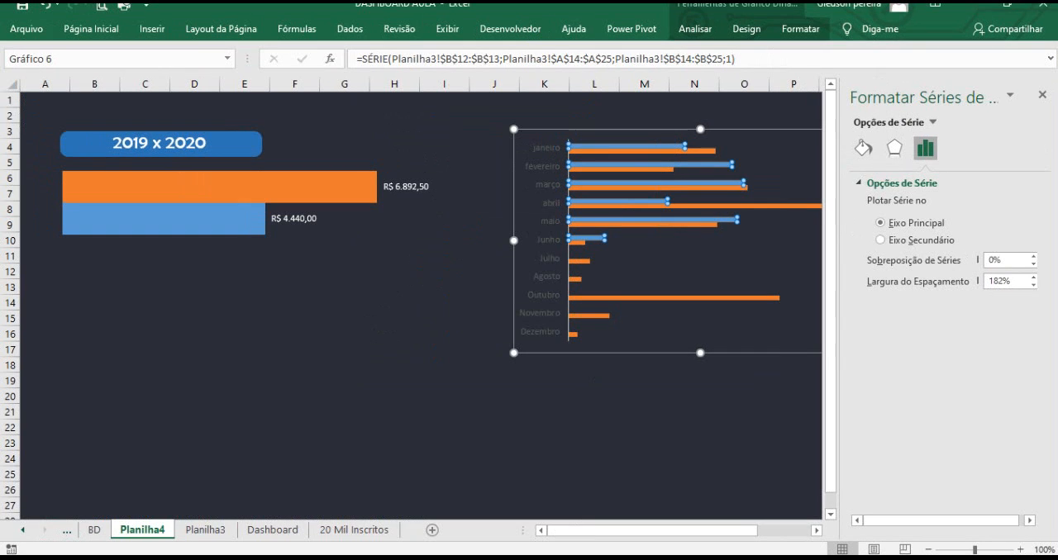
drag(1016, 285, 984, 284)
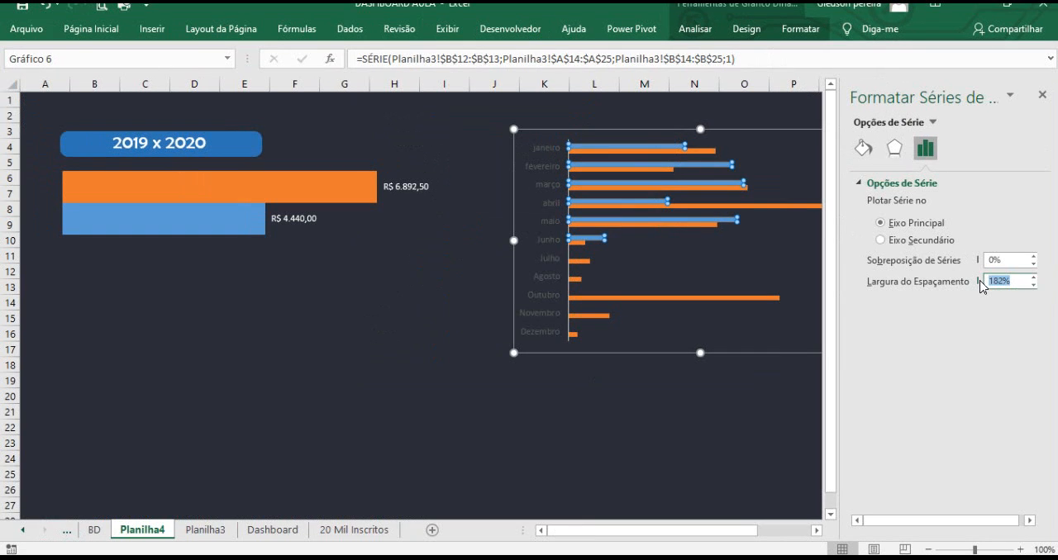
text(20)
key(Return)
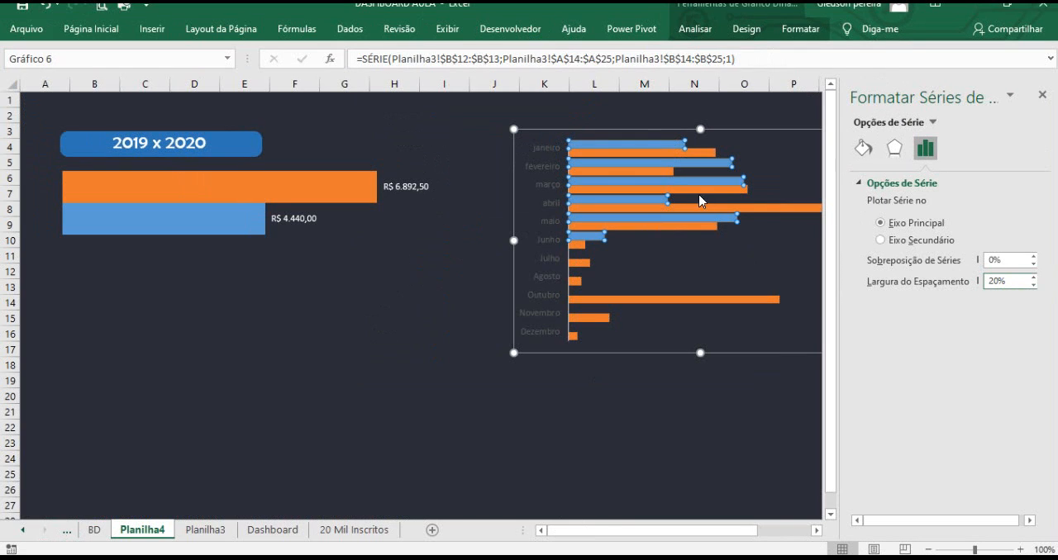
click(638, 130)
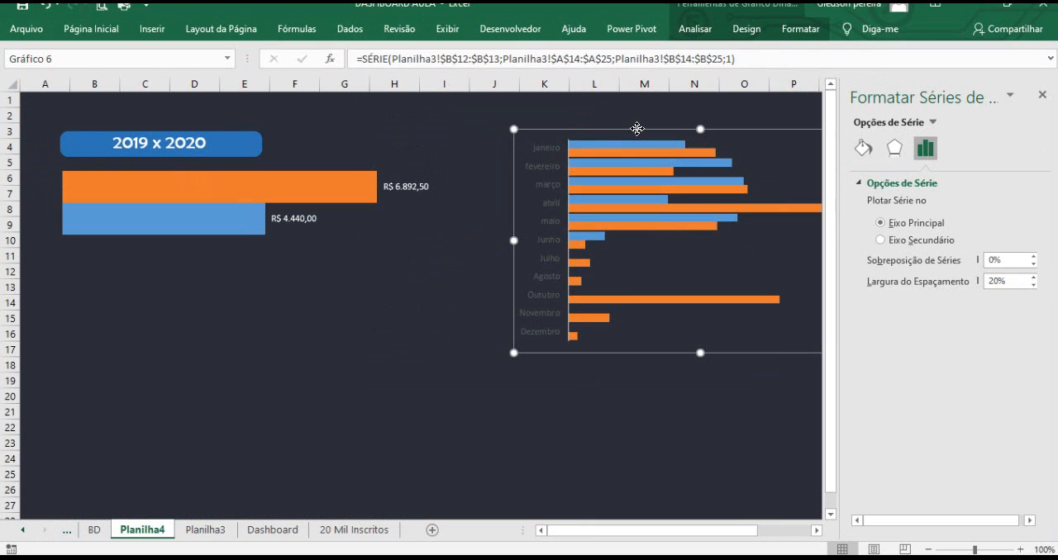
click(1043, 96)
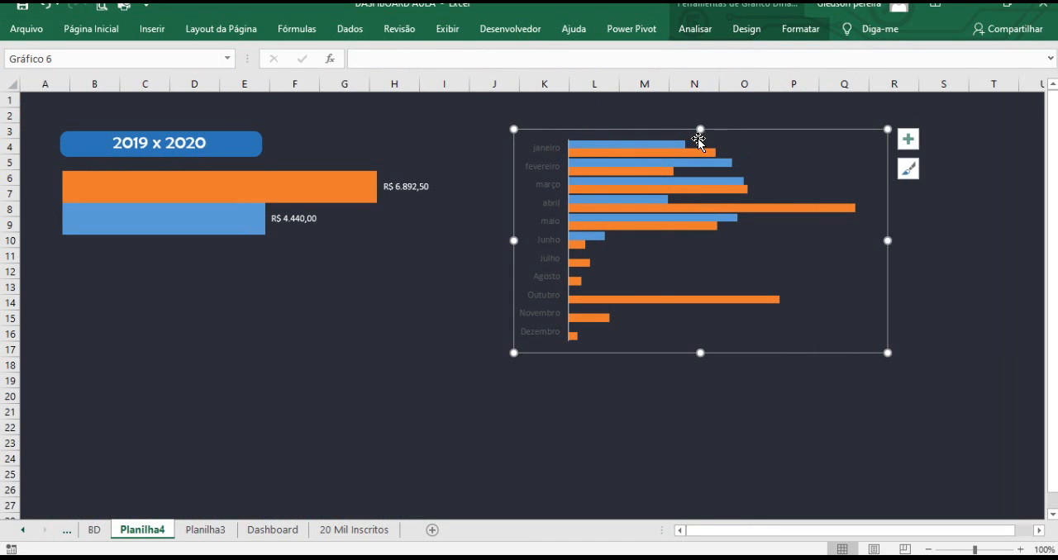
Move the monthly chart below the 2019 x 2020 bars, around columns A to H, and stretch it down to row 27.
drag(678, 135, 203, 263)
scroll(432, 402, down, 2)
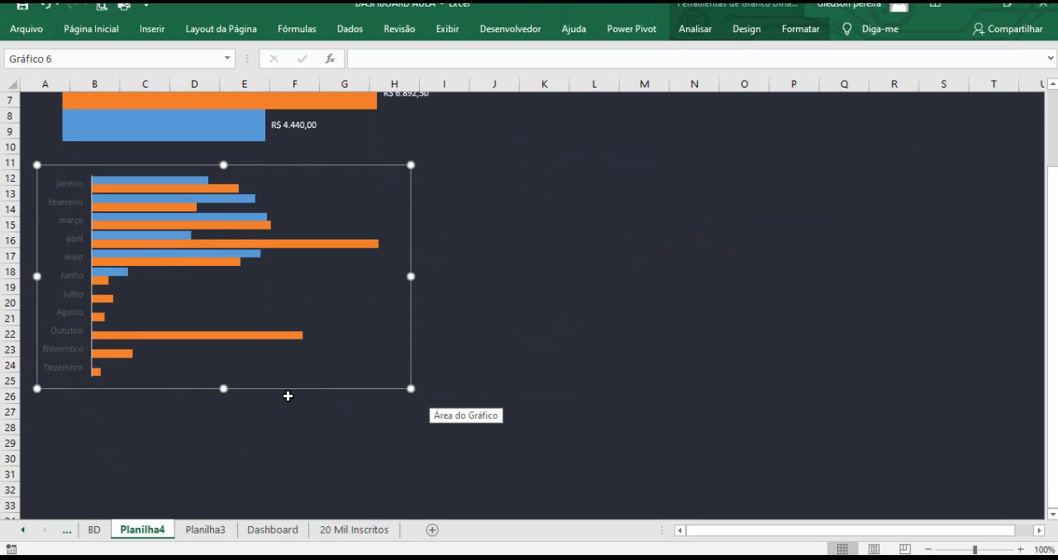
drag(221, 388, 234, 426)
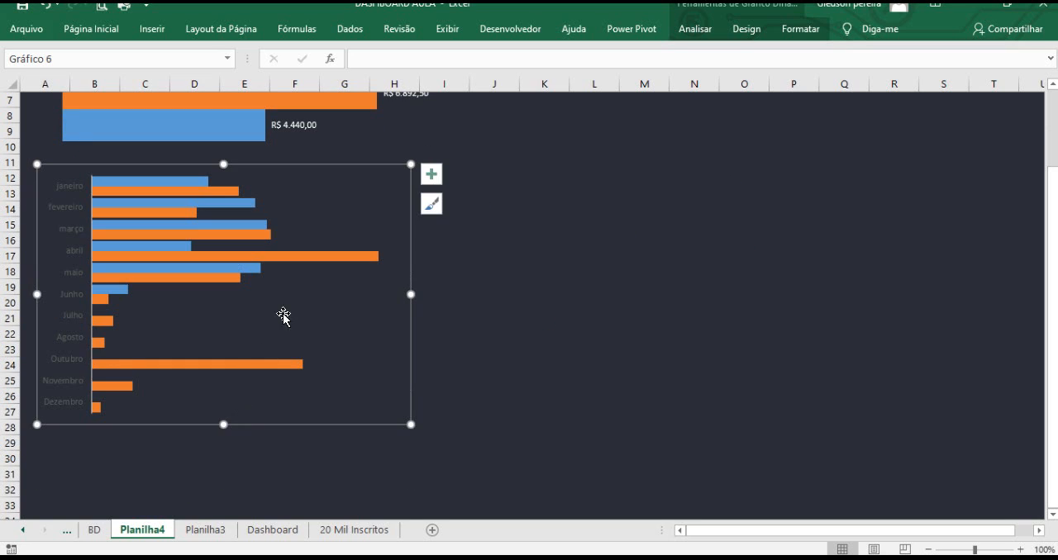
click(506, 283)
scroll(511, 277, up, 1)
scroll(512, 277, up, 1)
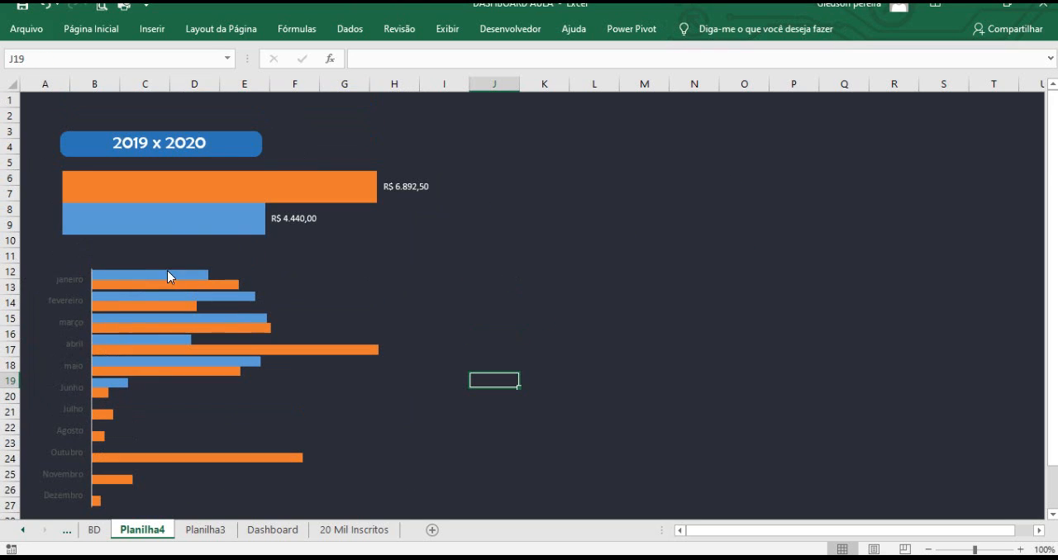
Set the month axis labels' font color to black.
click(83, 286)
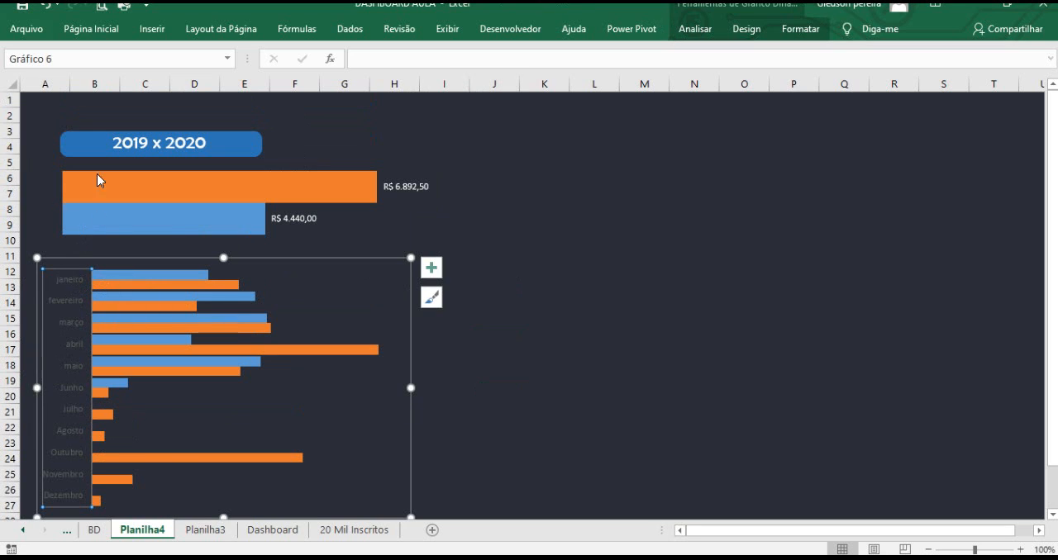
click(108, 33)
click(229, 84)
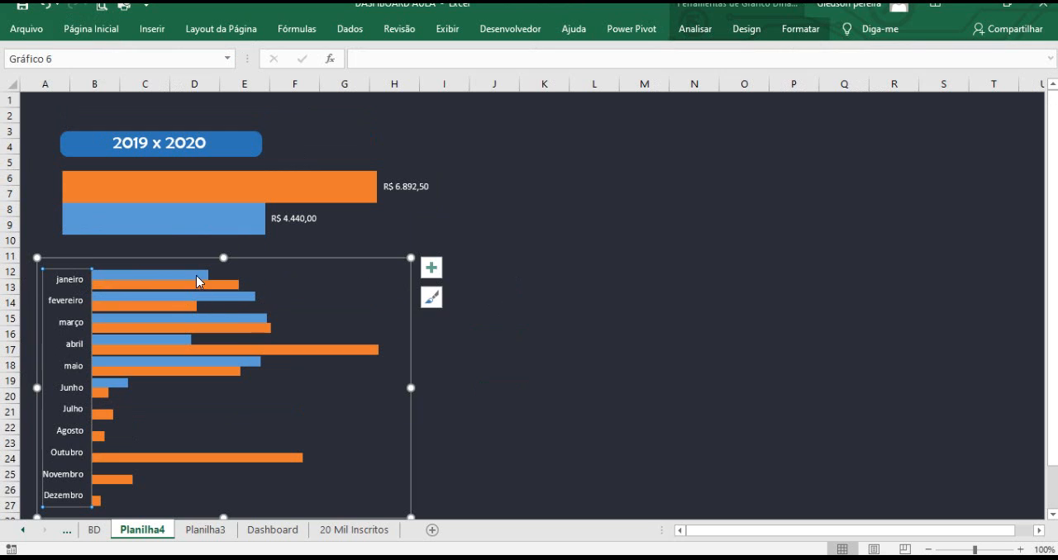
Add data labels to both the 2019 and 2020 series of the monthly chart.
click(201, 281)
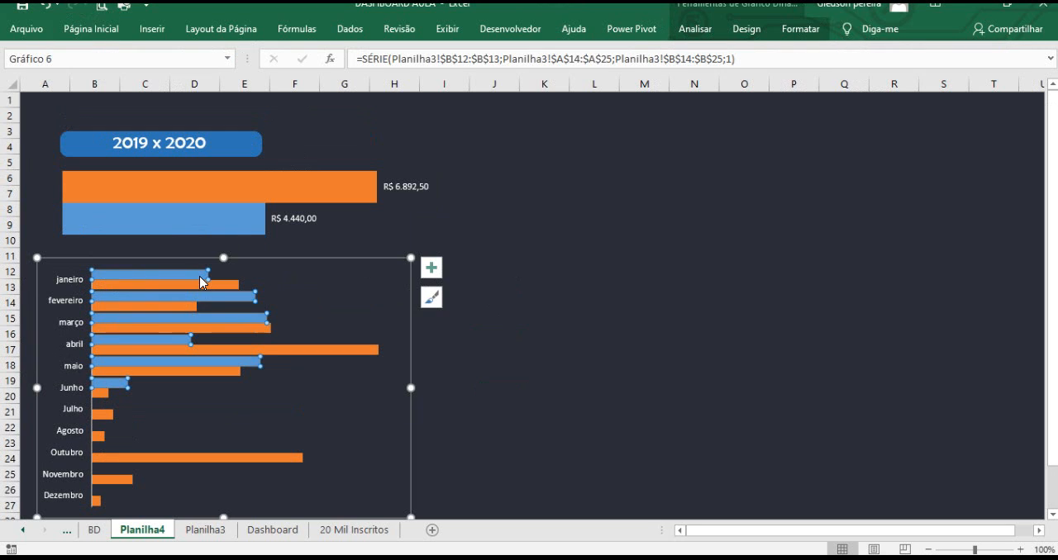
right_click(201, 282)
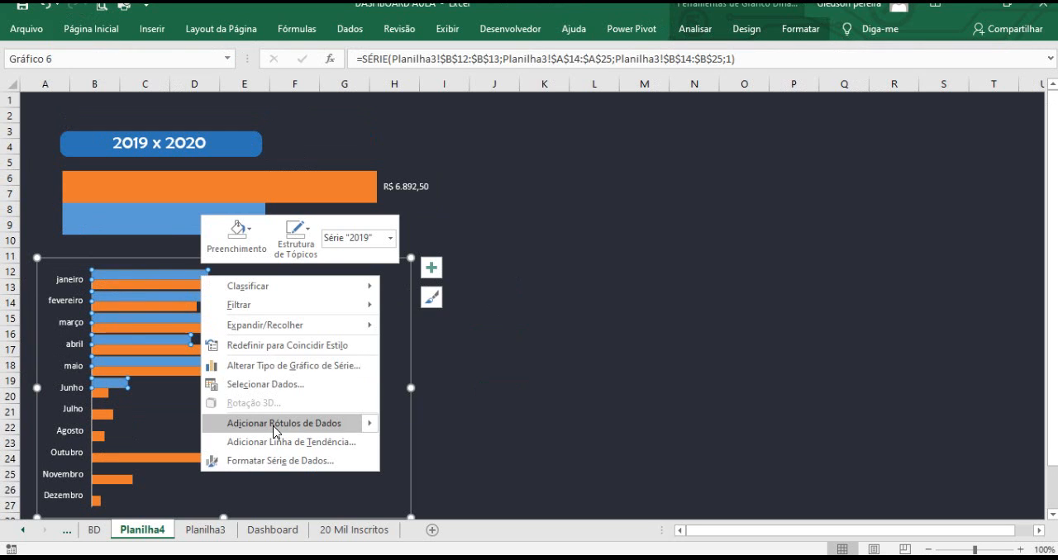
click(273, 423)
click(228, 286)
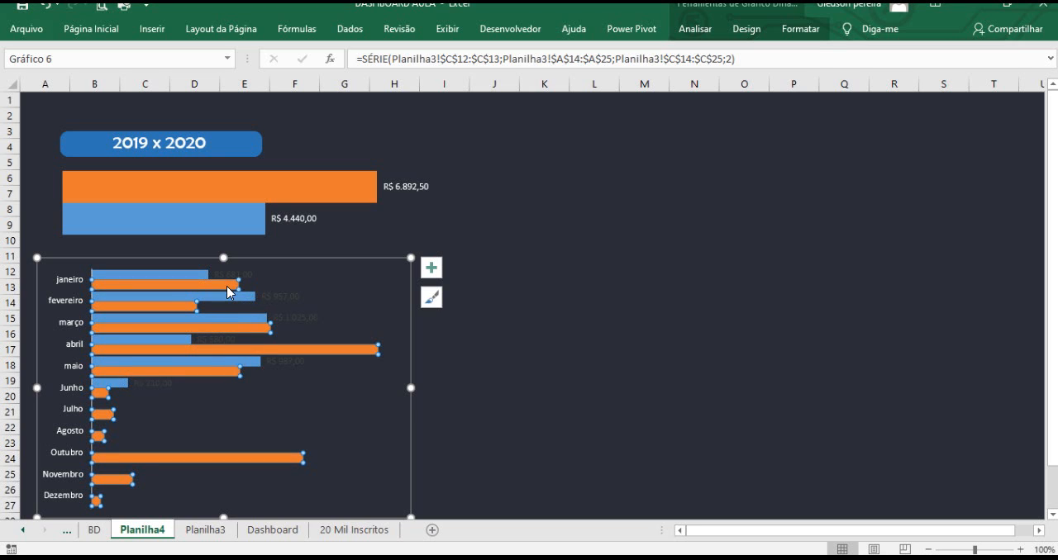
right_click(229, 292)
click(291, 433)
click(538, 329)
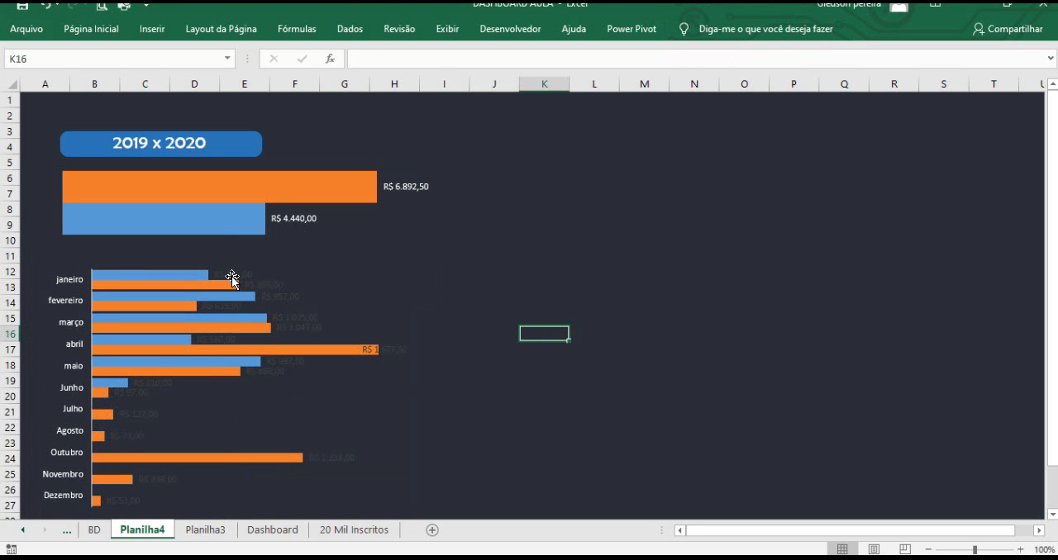
Set the data labels of both the 2019 and 2020 series in the monthly chart to white font.
click(243, 275)
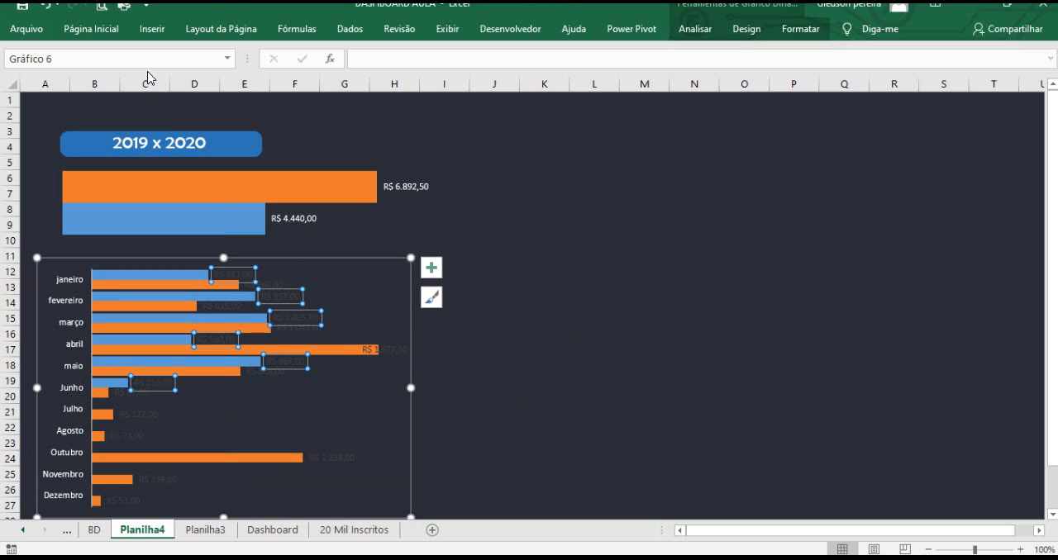
click(103, 31)
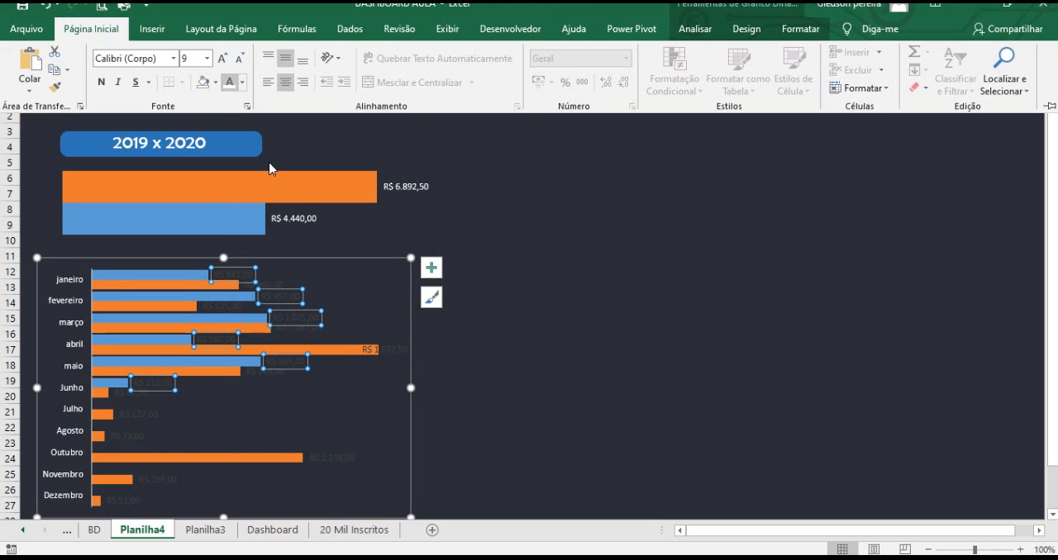
click(229, 82)
click(279, 289)
click(281, 285)
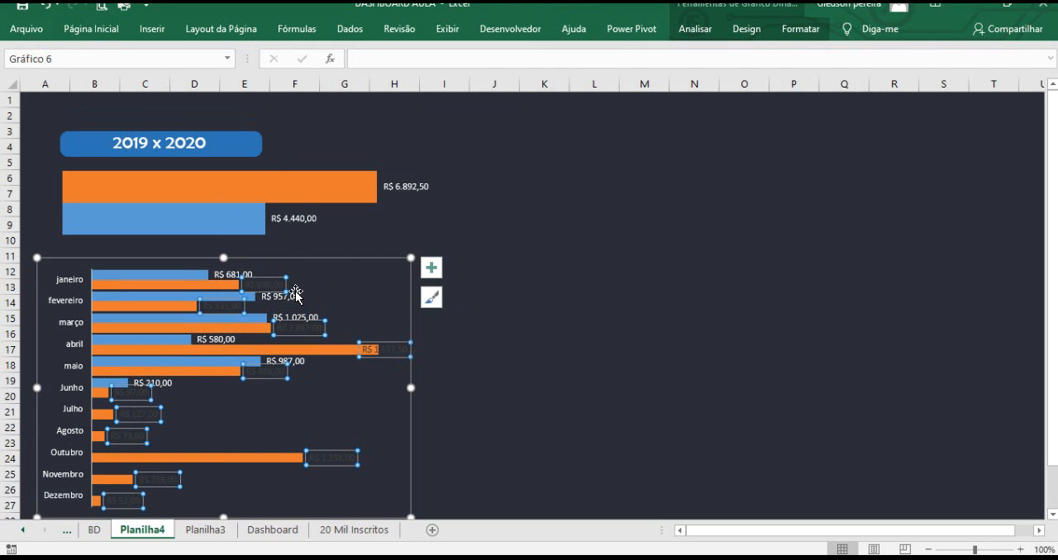
click(114, 37)
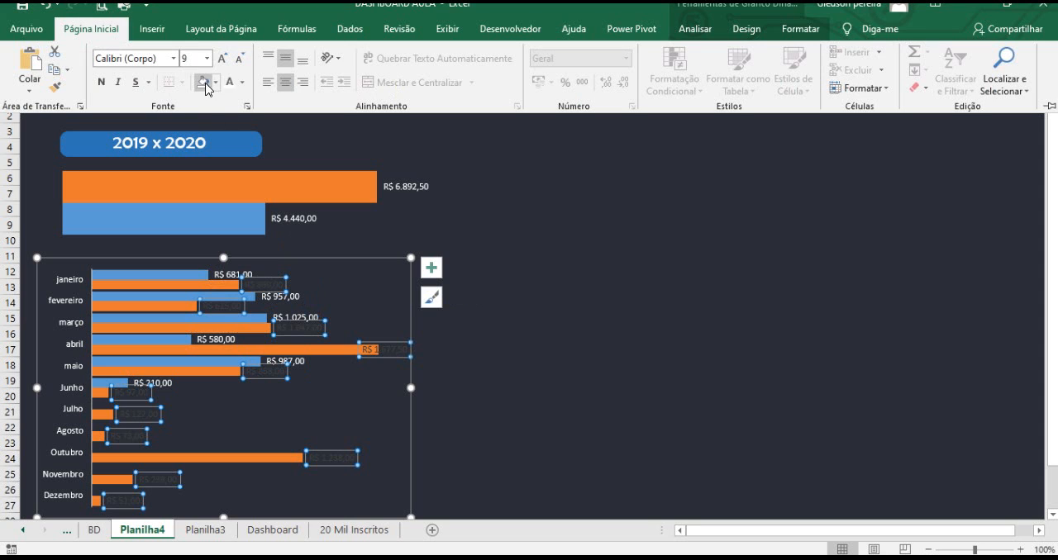
click(230, 82)
click(529, 371)
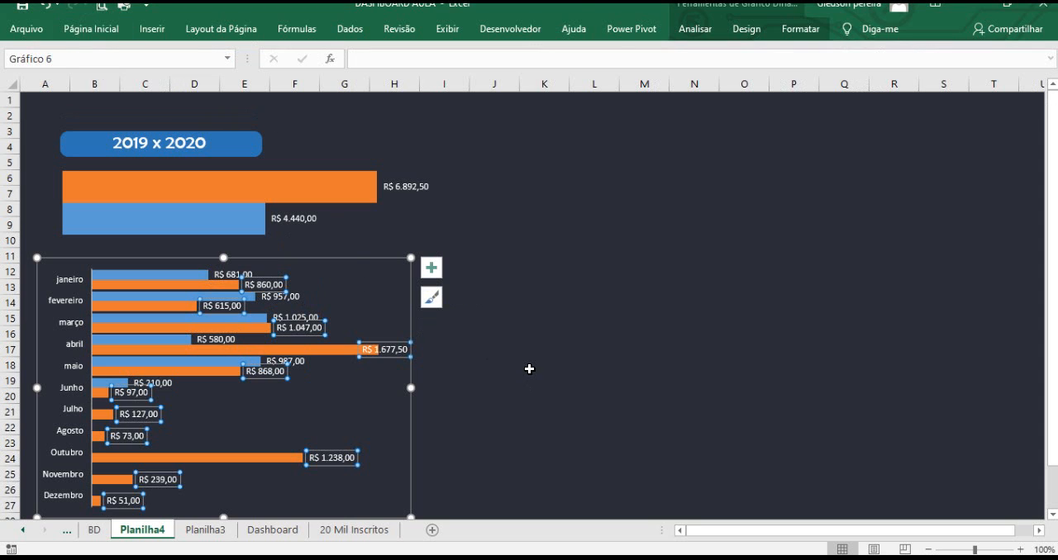
click(529, 369)
Shift the monthly bar chart slightly left and down beneath the total bars.
click(294, 271)
mouse_move(297, 255)
mouse_down()
mouse_move(298, 246)
mouse_move(278, 248)
mouse_move(281, 264)
mouse_up()
click(253, 145)
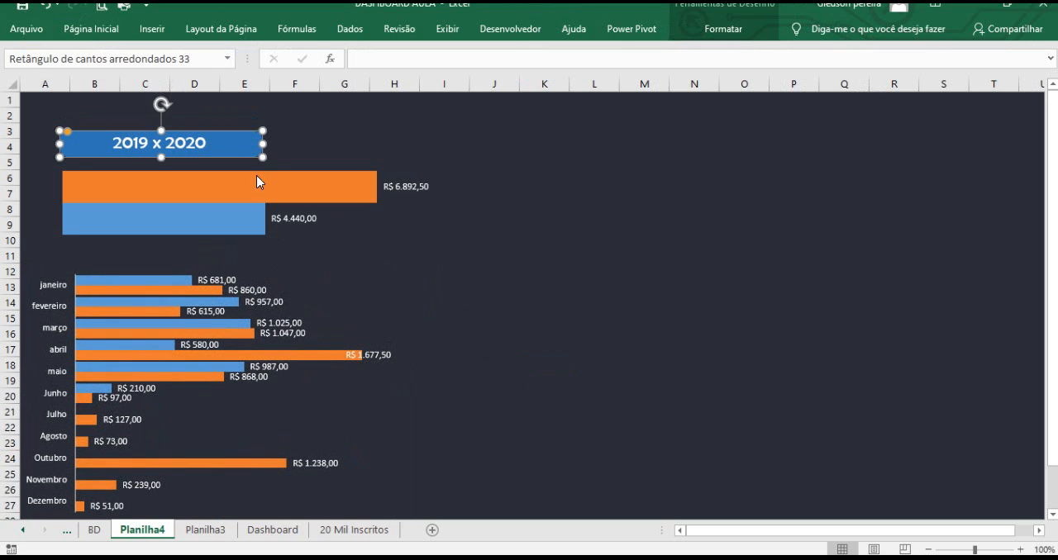
click(324, 134)
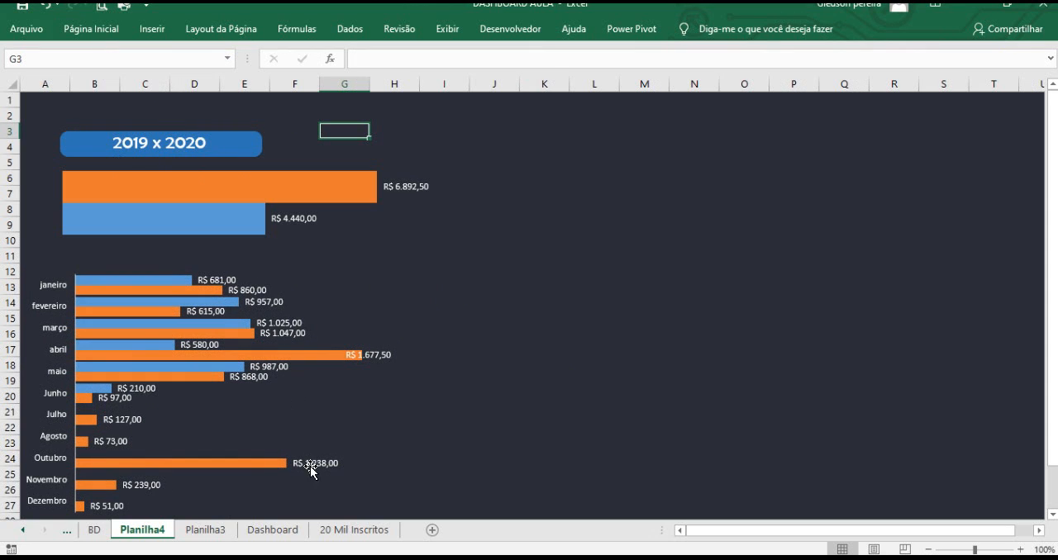
Copy the 'Despesas 2019 x 2020' title shape from the Dashboard sheet and paste it above the monthly chart on Planilha4.
click(281, 530)
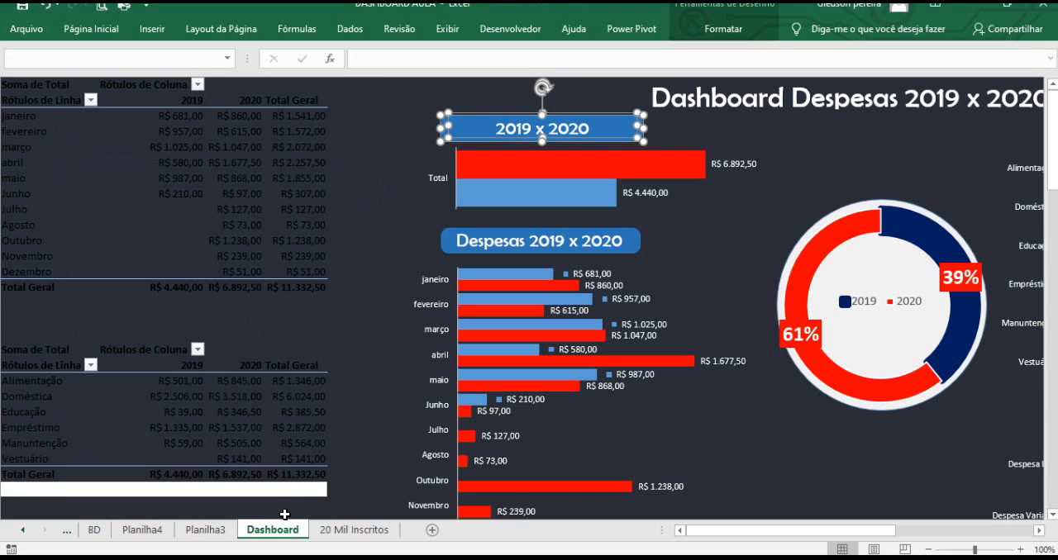
click(453, 240)
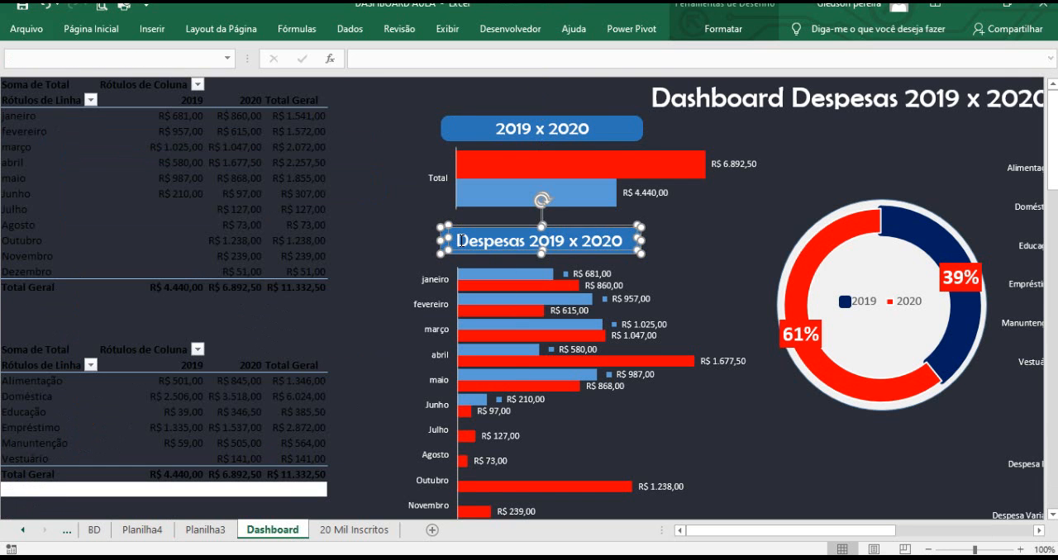
click(204, 530)
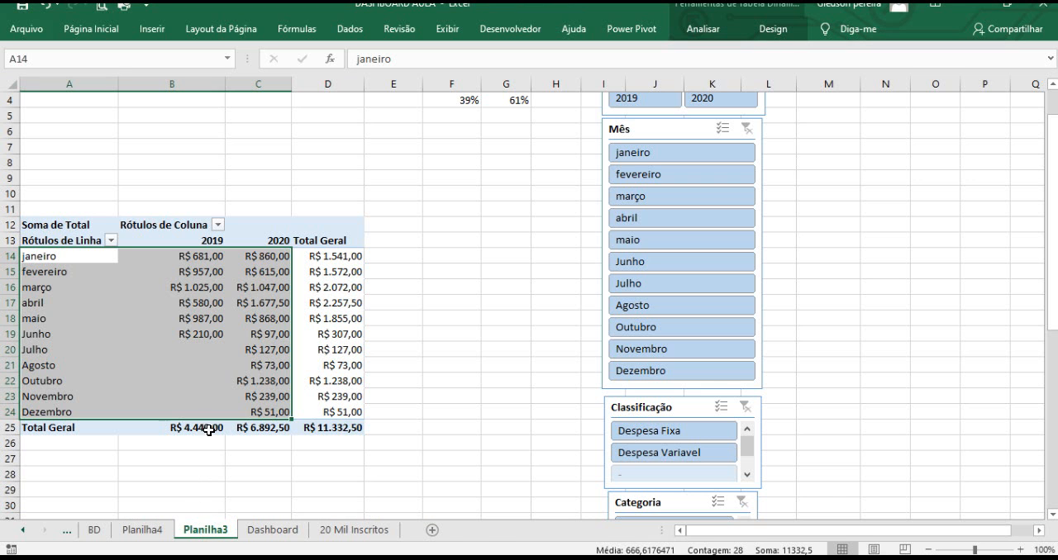
click(142, 530)
click(376, 277)
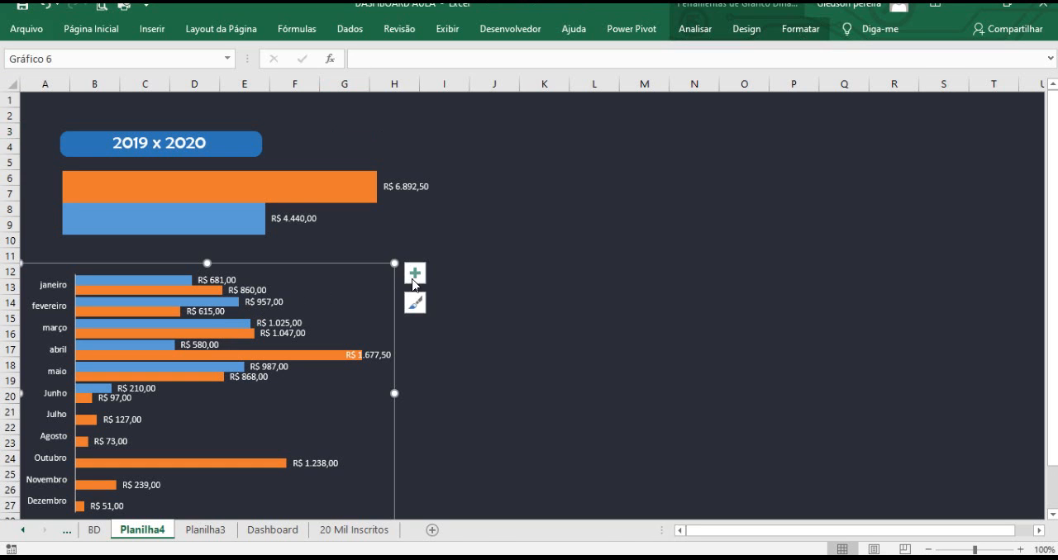
click(494, 272)
key(ctrl+v)
drag(507, 264, 273, 248)
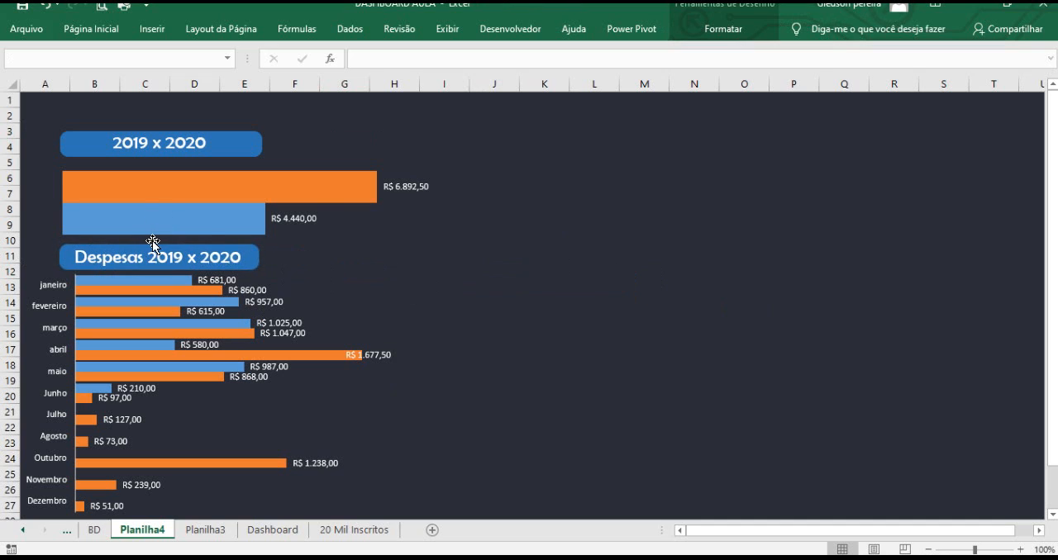
click(590, 195)
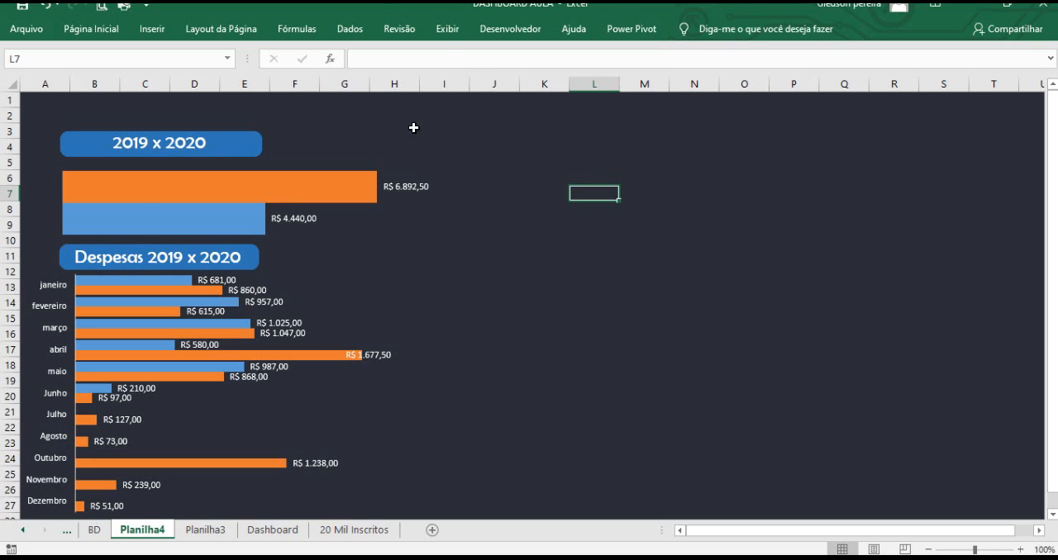
Hide the formula bar, gridlines and row and column headings on Planilha4.
click(447, 29)
click(389, 60)
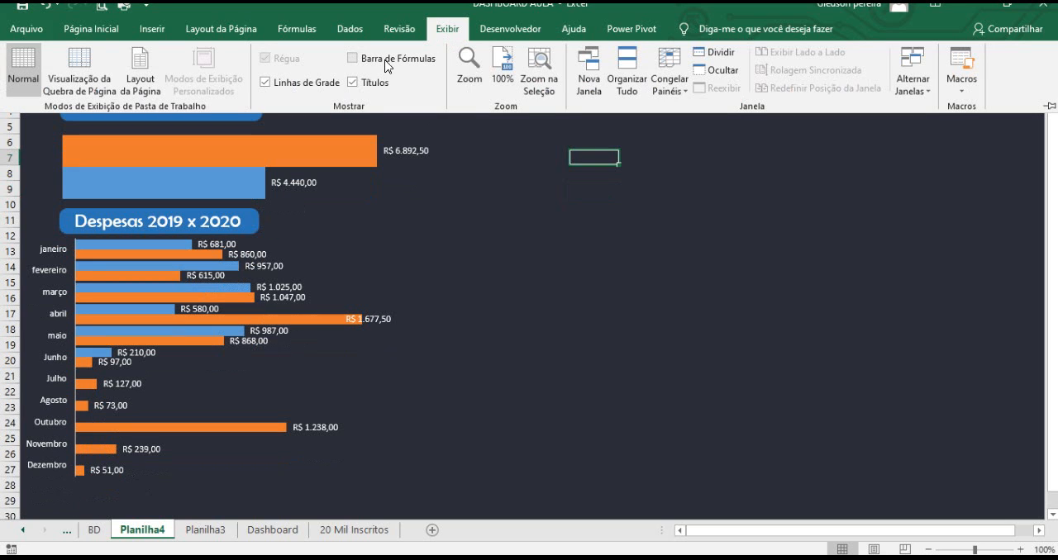
click(291, 82)
click(371, 82)
click(554, 229)
click(533, 234)
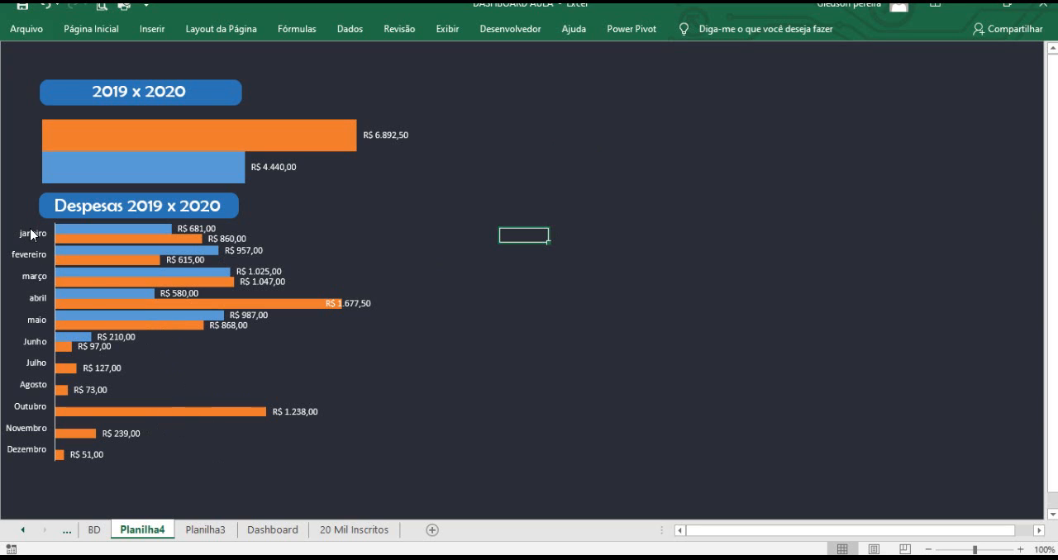
Stretch the monthly chart taller toward the bottom of the window and nudge it slightly down.
click(220, 350)
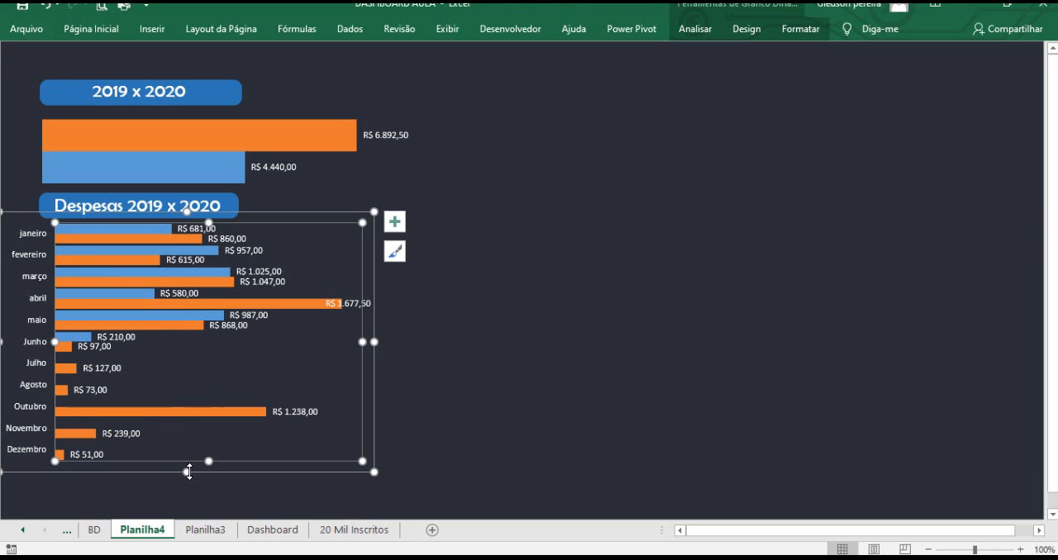
drag(186, 472, 186, 413)
scroll(425, 345, up, 2)
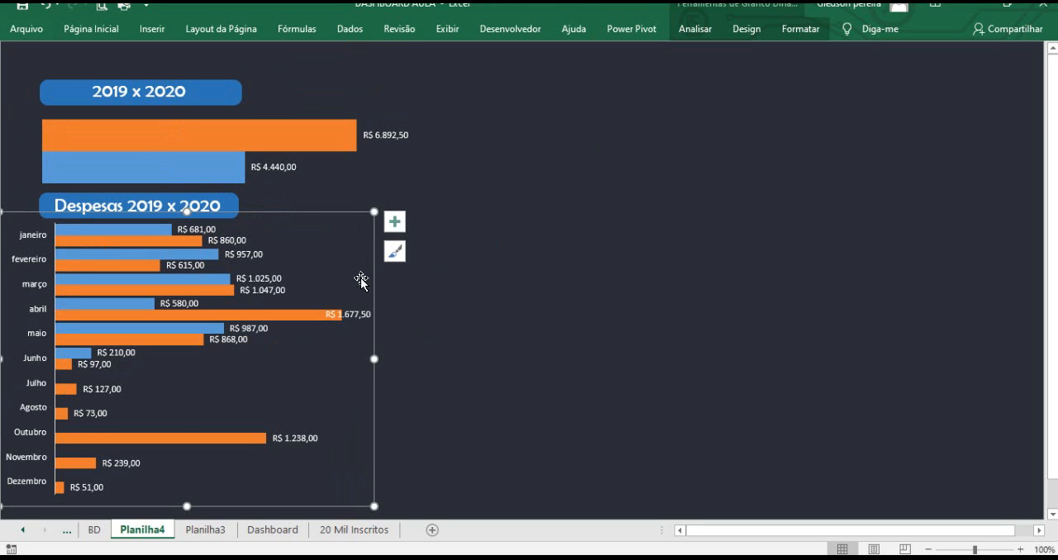
drag(319, 225, 317, 233)
Move the 'Despesas 2019 x 2020' title shape slightly down to sit just above the monthly chart.
click(234, 213)
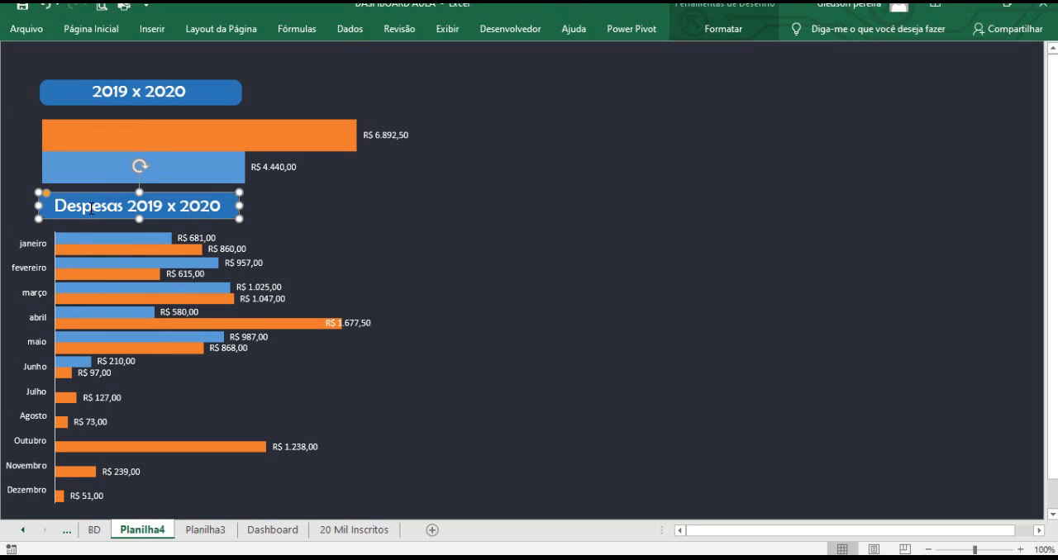
drag(91, 192, 93, 199)
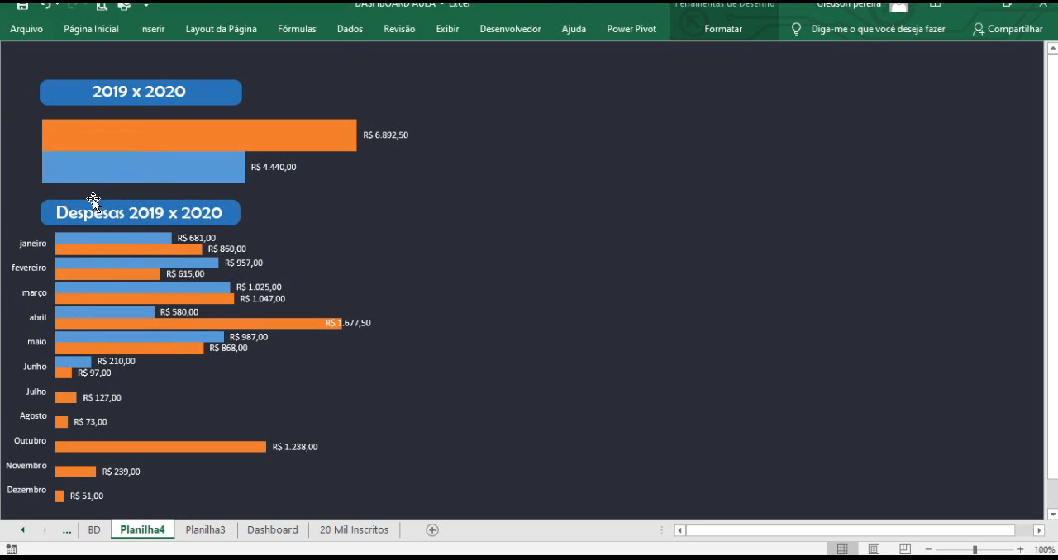
click(444, 239)
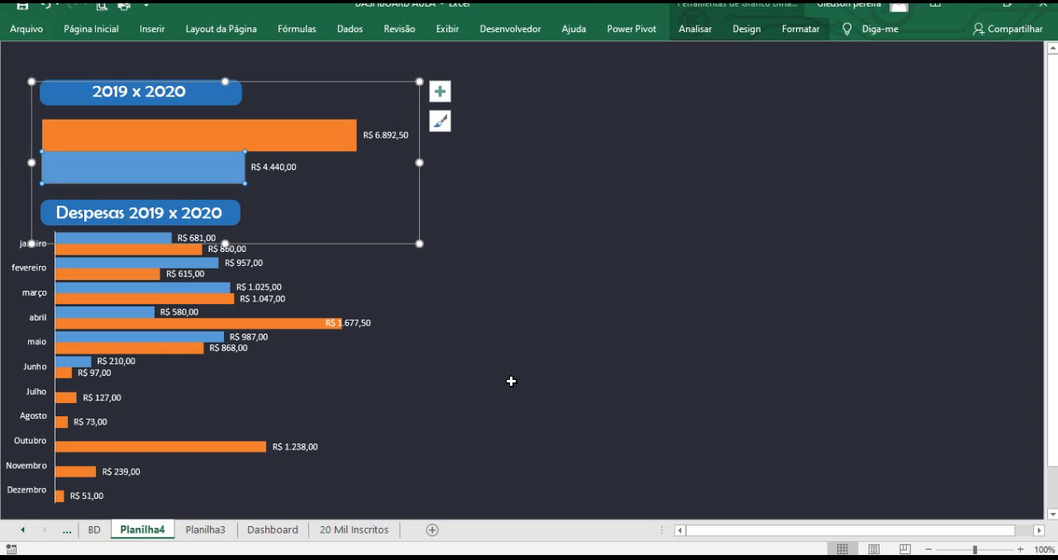
Move the '2019 x 2020' title shape and the total bar chart up toward the top of the sheet.
click(510, 378)
click(196, 85)
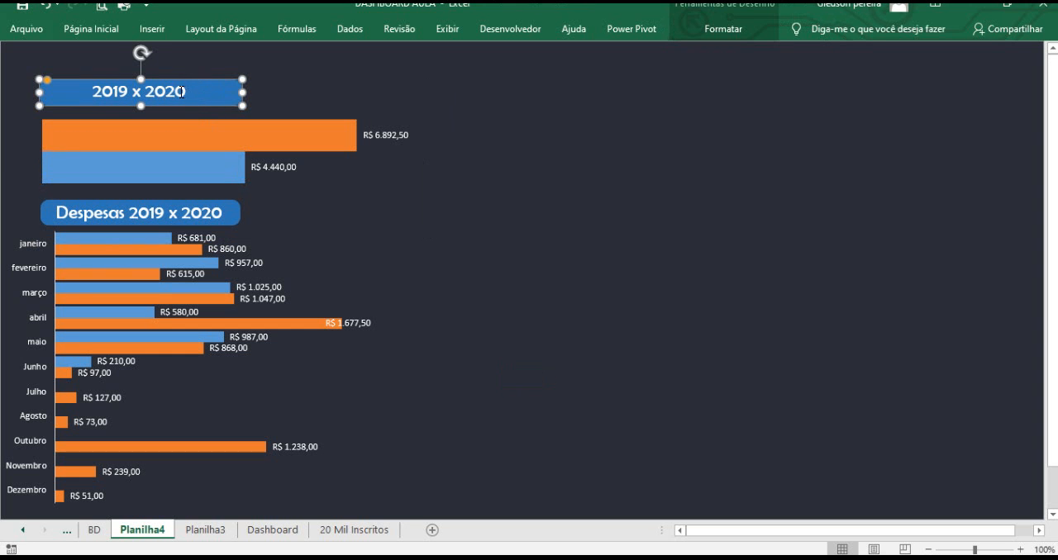
click(186, 84)
drag(185, 77, 185, 58)
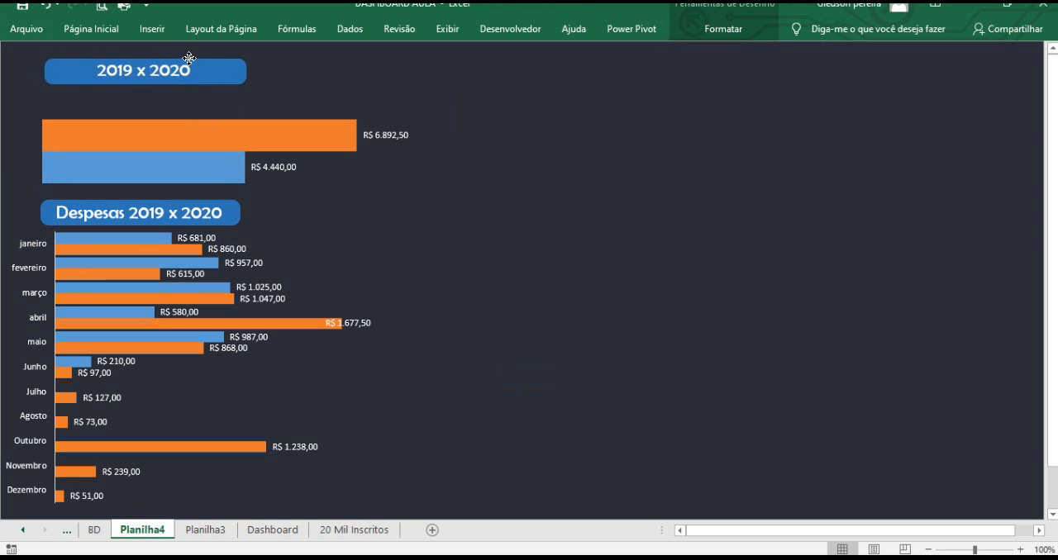
ctrl+click(188, 117)
drag(299, 82, 317, 57)
click(495, 220)
click(381, 163)
click(474, 250)
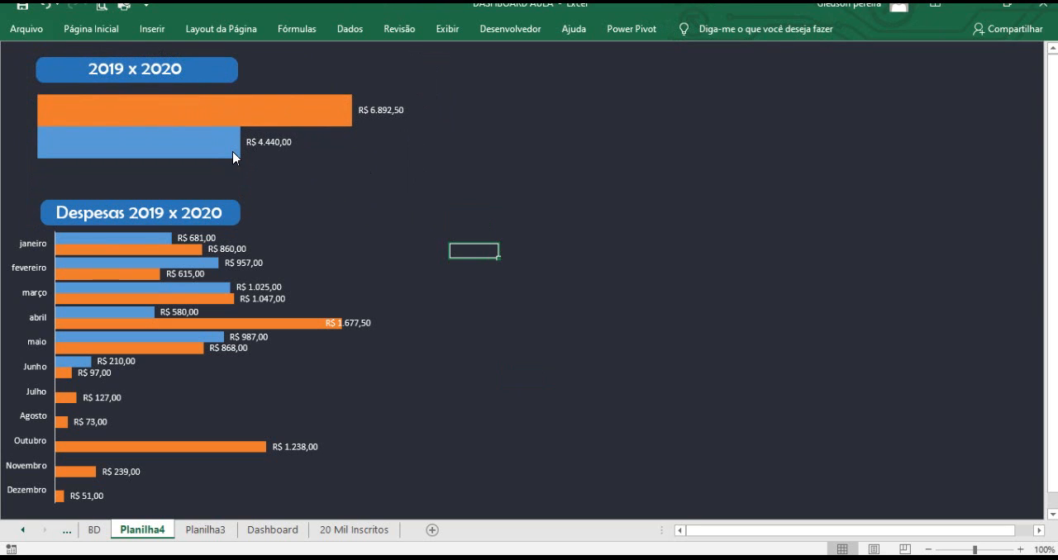
Shrink the total bar chart's height so it ends above the 'Despesas 2019 x 2020' title.
click(278, 124)
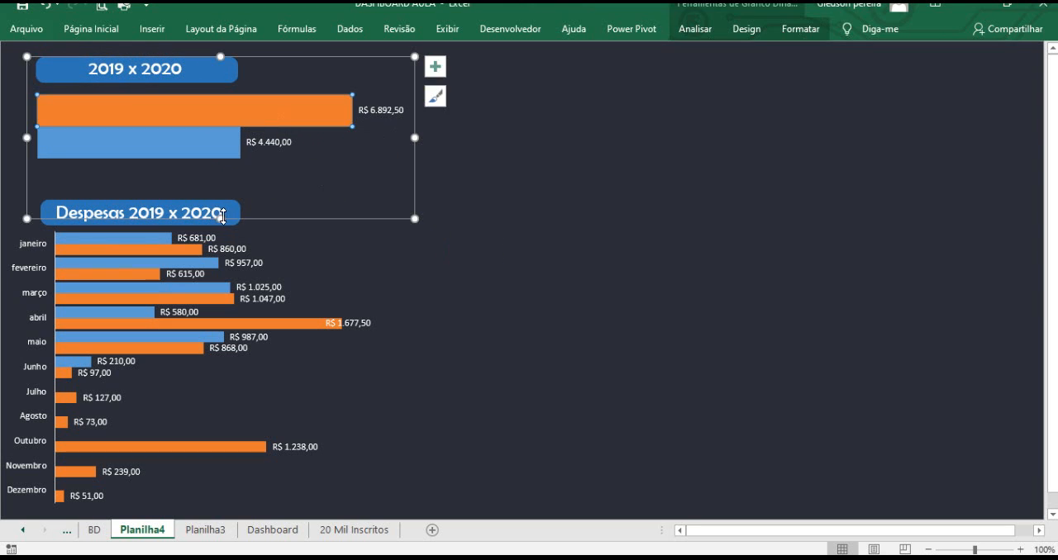
drag(221, 216, 220, 193)
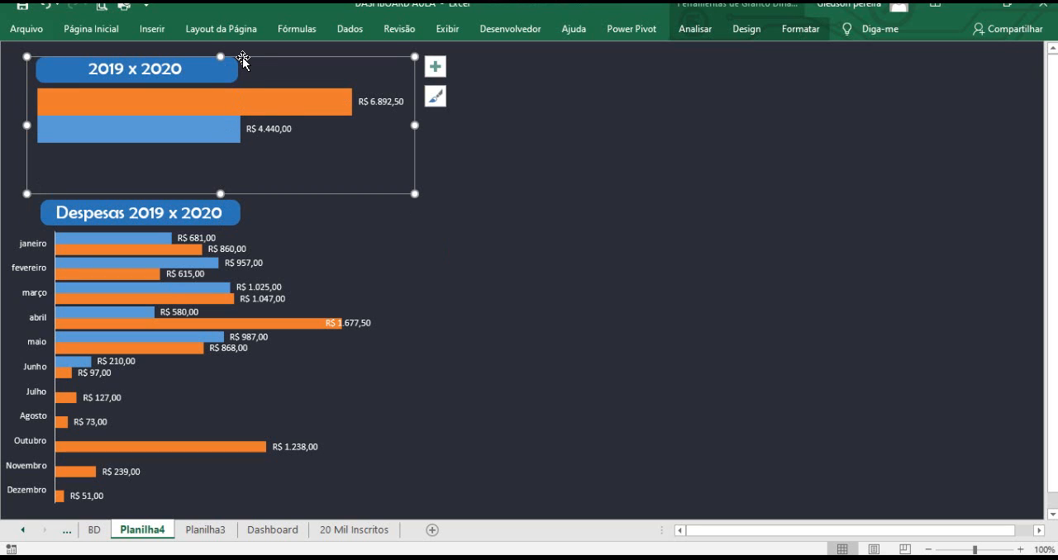
drag(242, 58, 239, 64)
click(473, 250)
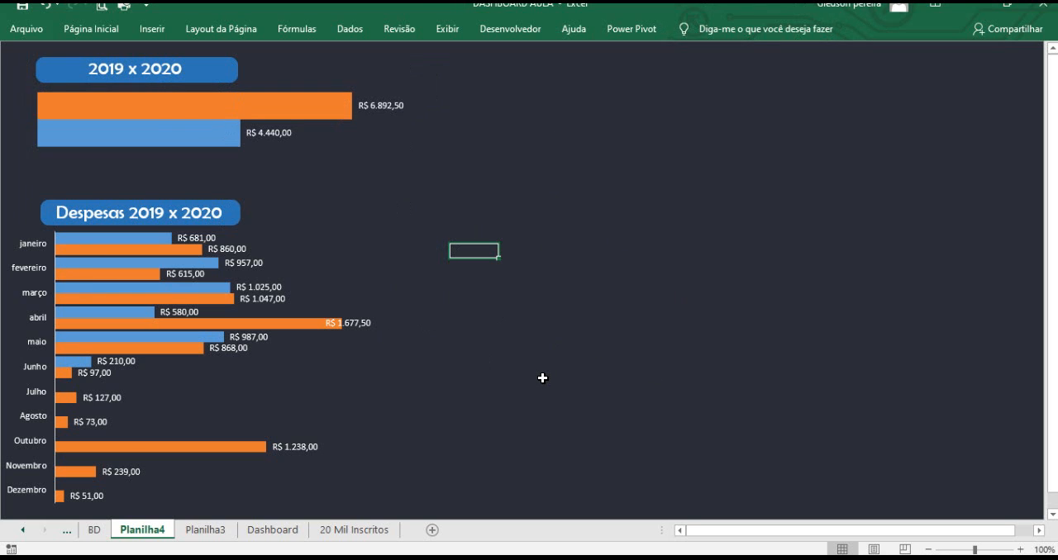
On Planilha3, insert a clustered bar chart from the Despesa Fixa and Despesa Variavel pivot table values.
click(209, 534)
scroll(235, 421, down, 3)
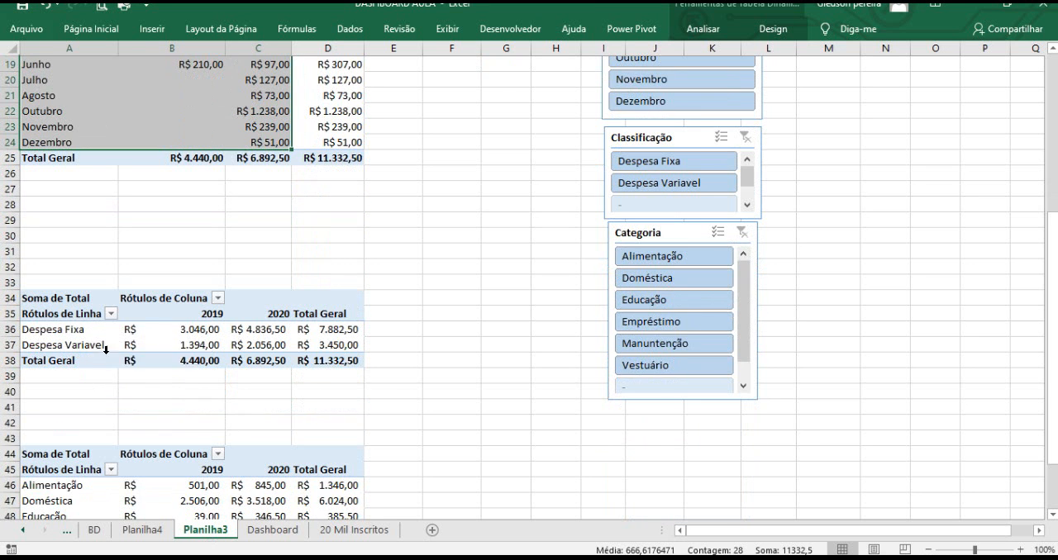
drag(90, 331, 251, 345)
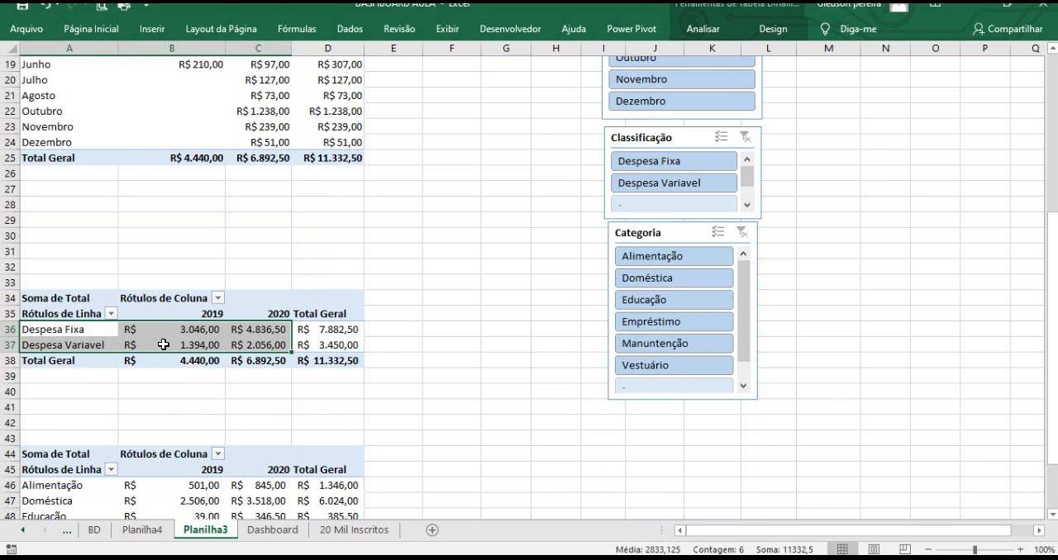
mouse_move(164, 344)
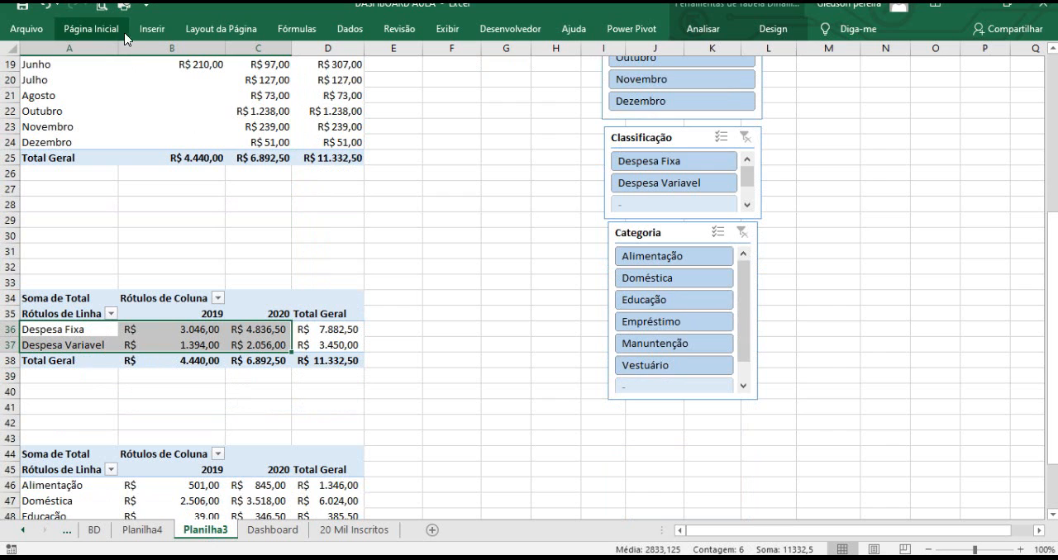
click(152, 29)
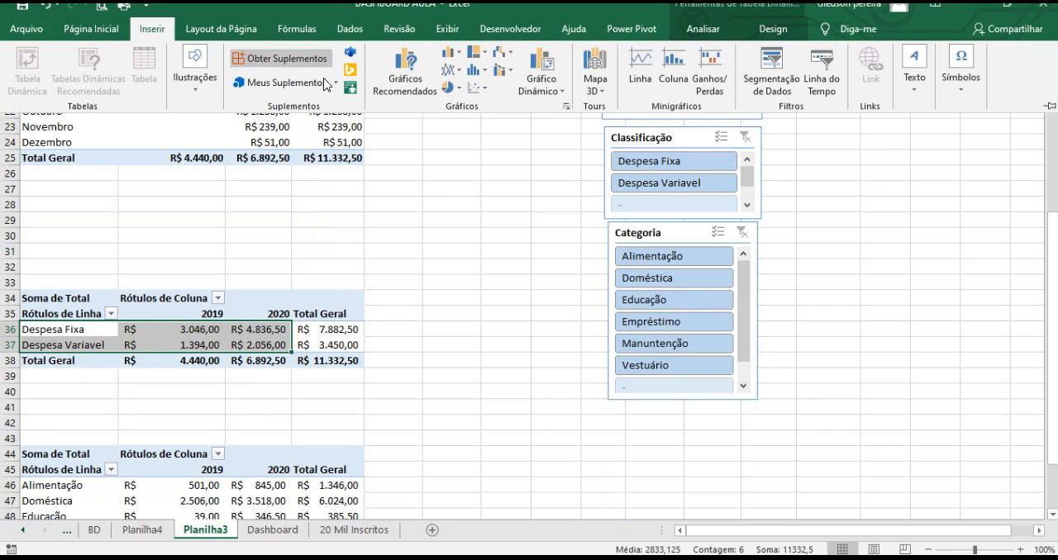
click(451, 52)
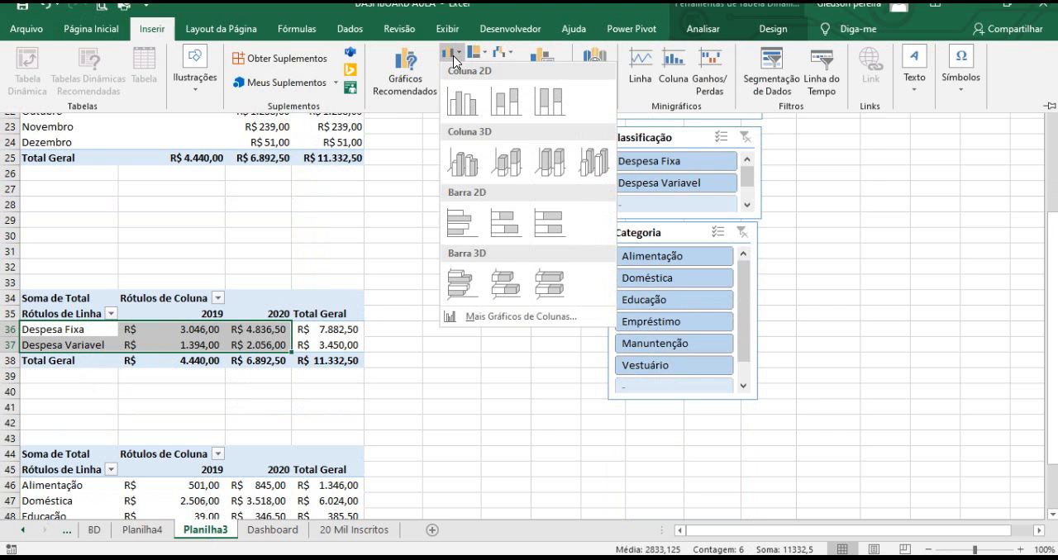
click(467, 233)
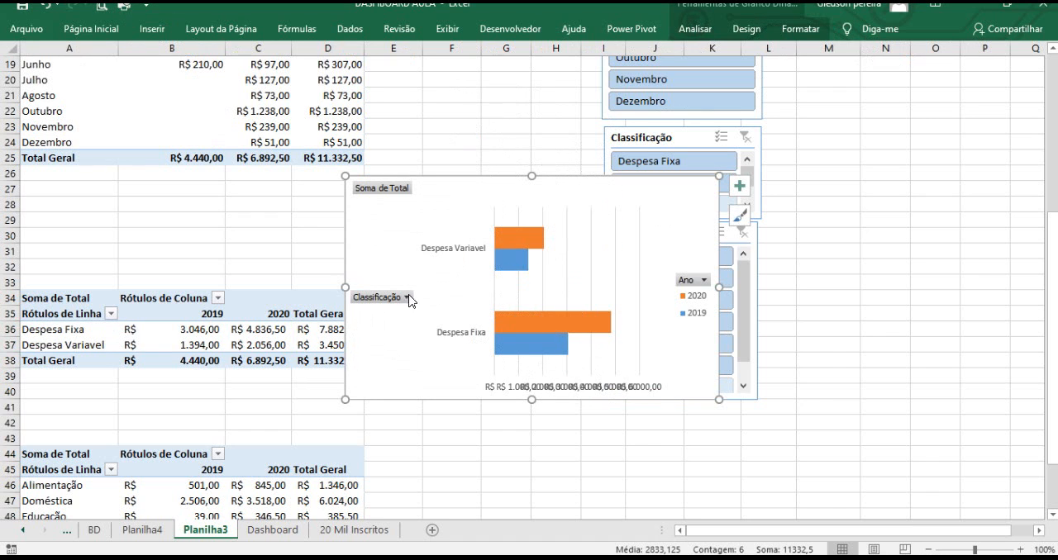
Delete the new chart's gridlines and hide its value field buttons.
click(568, 276)
key(Delete)
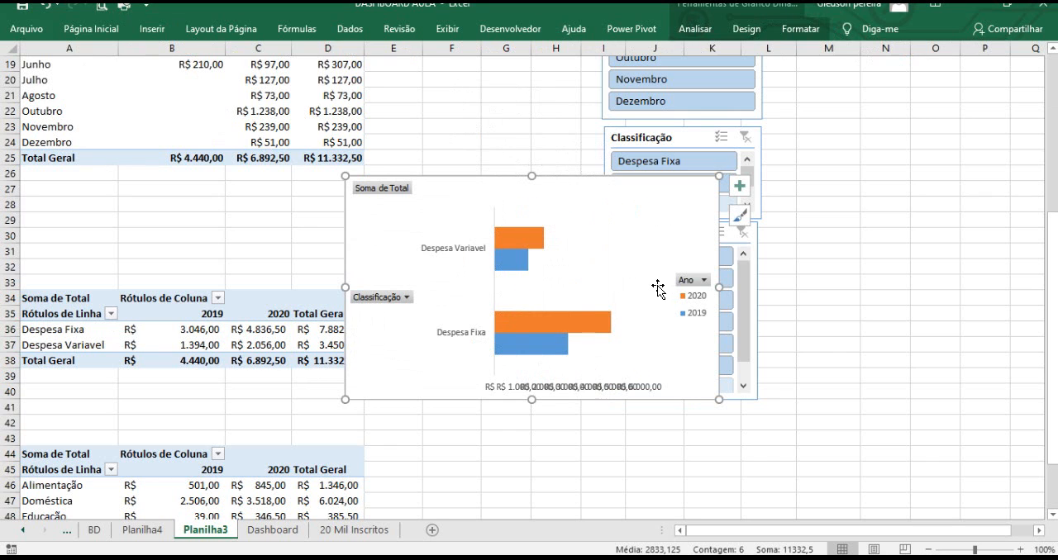
right_click(403, 193)
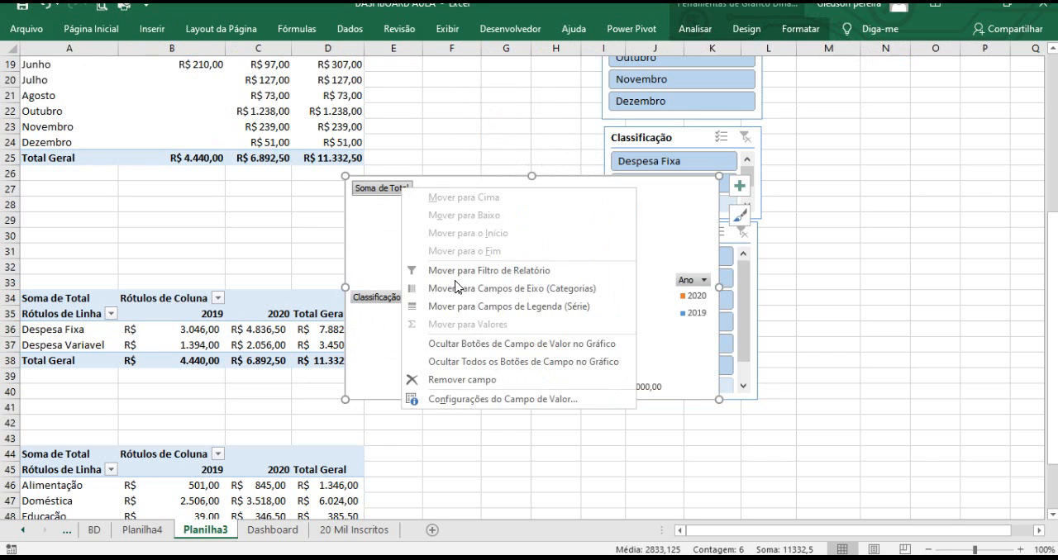
click(459, 348)
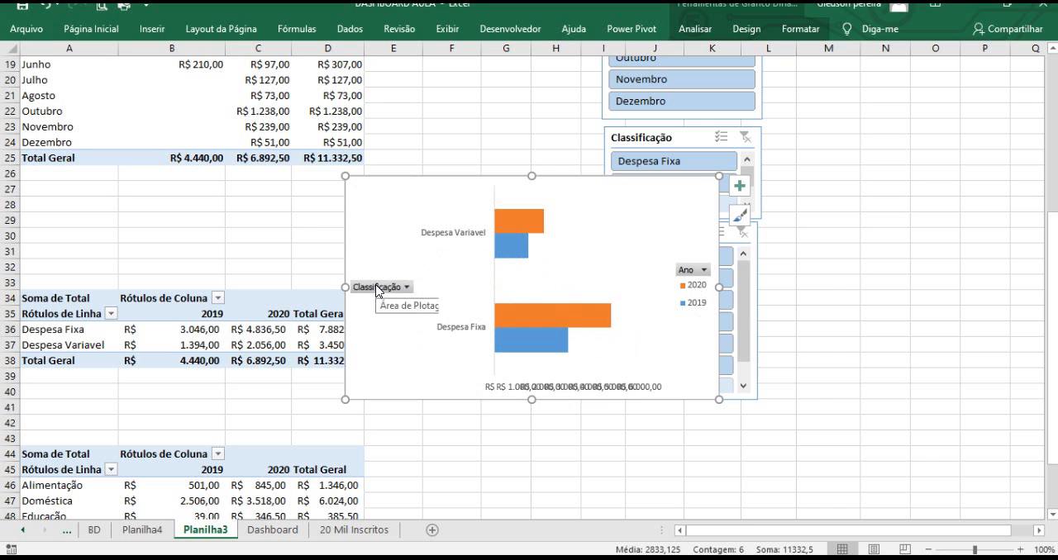
Hide the chart's remaining axis and legend field buttons.
right_click(384, 290)
click(451, 440)
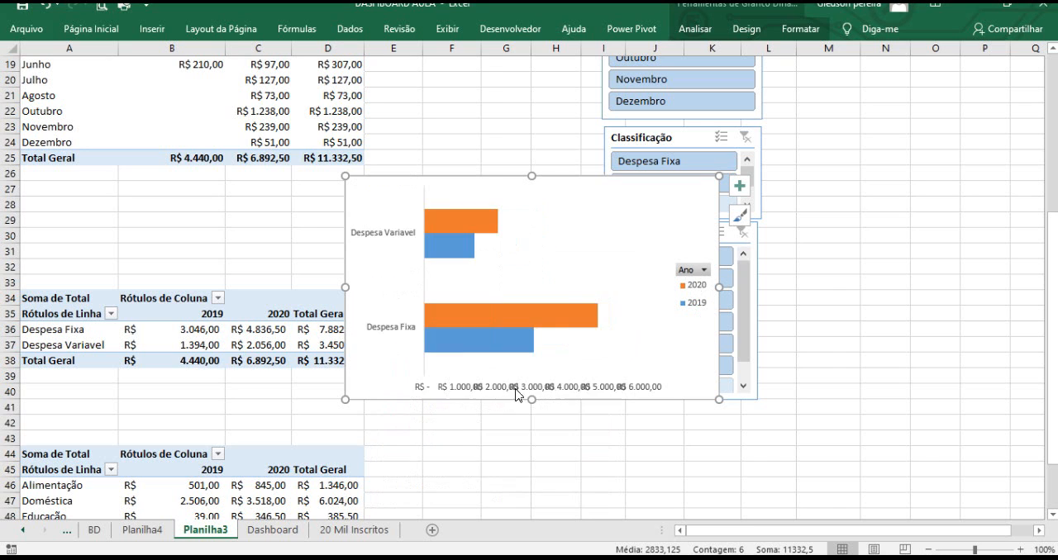
right_click(687, 276)
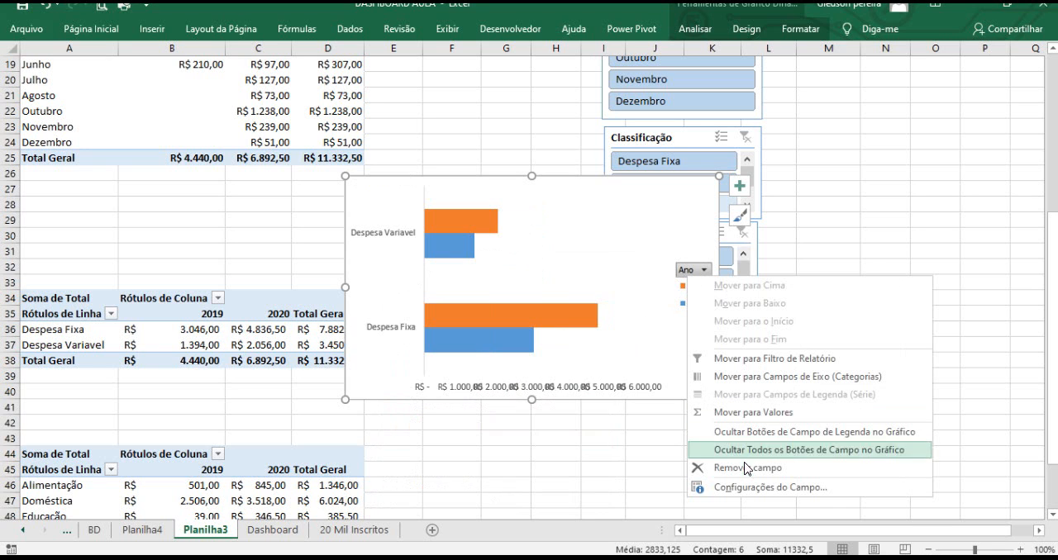
click(737, 433)
Delete the chart's legend and its horizontal value axis.
click(696, 299)
key(Delete)
click(599, 387)
key(Delete)
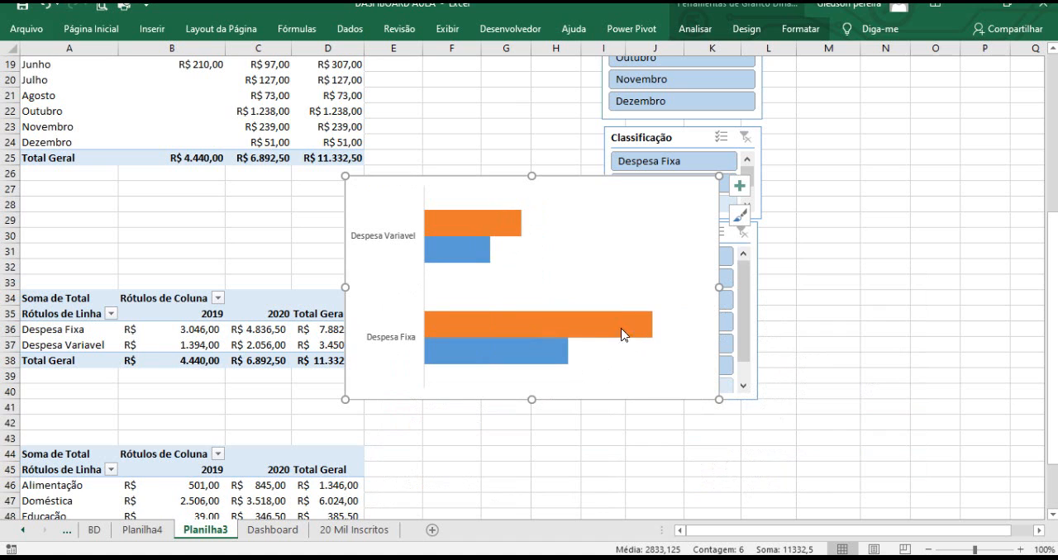
Add data labels to both the 2020 and 2019 bar series.
right_click(646, 330)
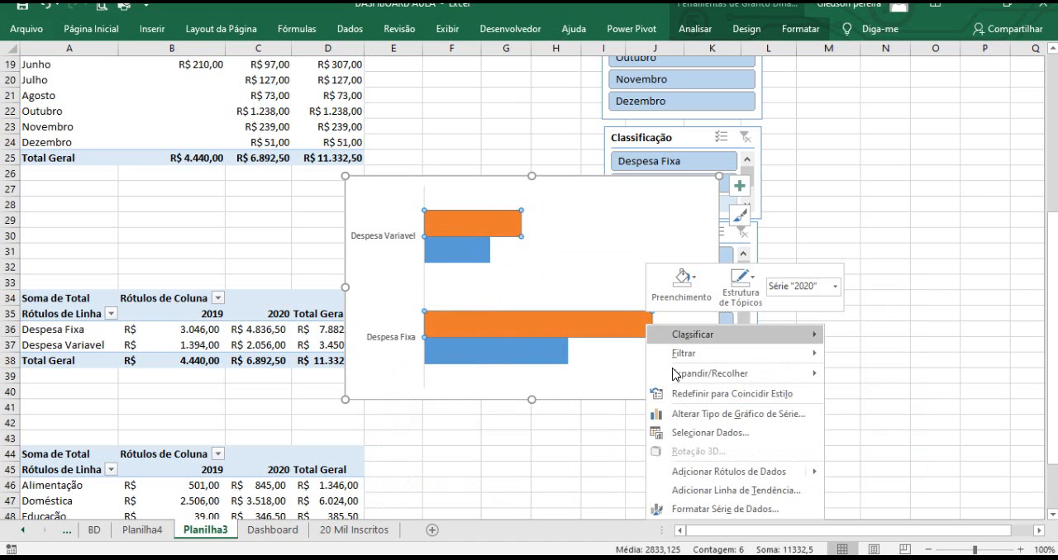
click(716, 471)
right_click(559, 357)
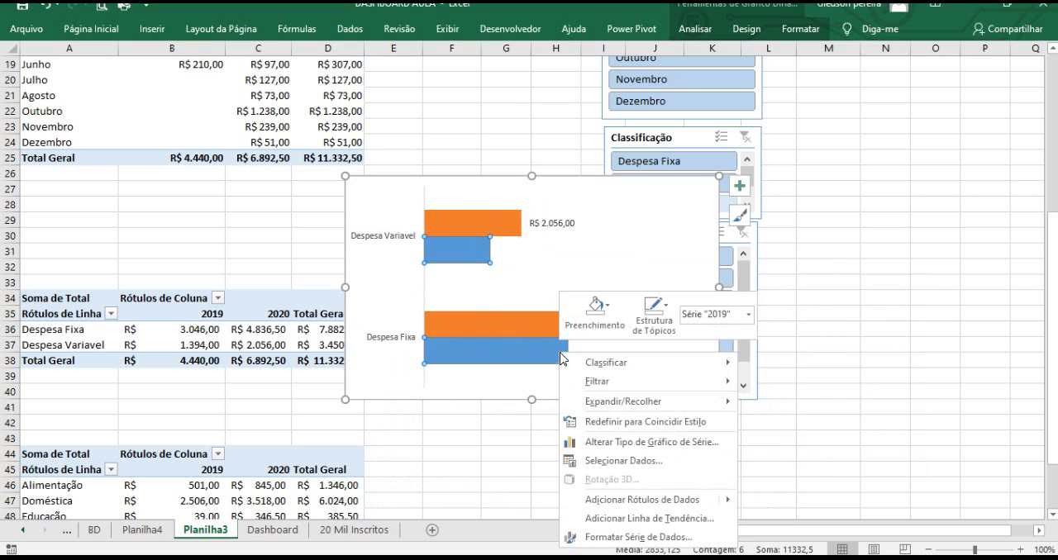
click(638, 499)
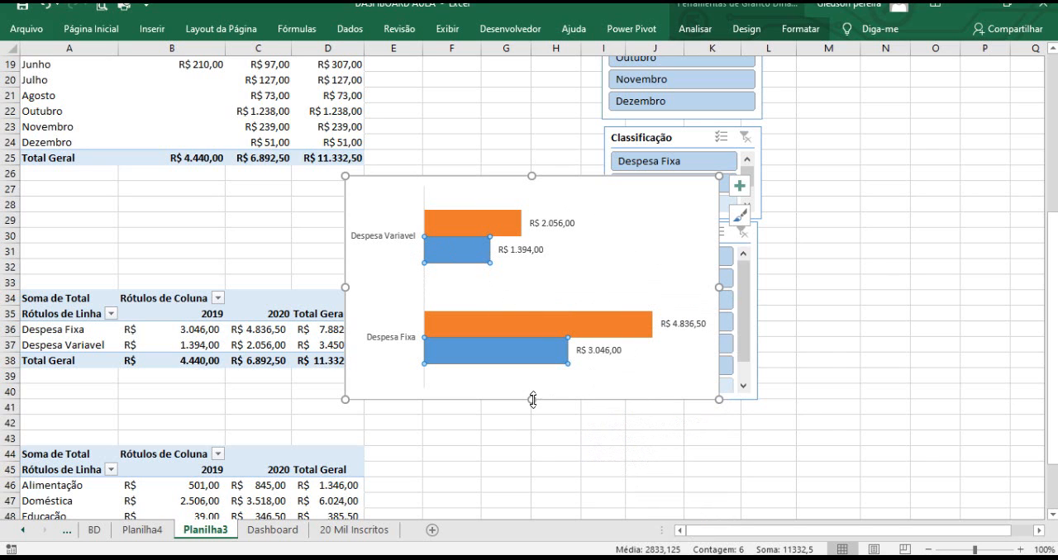
Shorten the chart, shift it left, and set its chart area to no fill.
drag(532, 399, 531, 374)
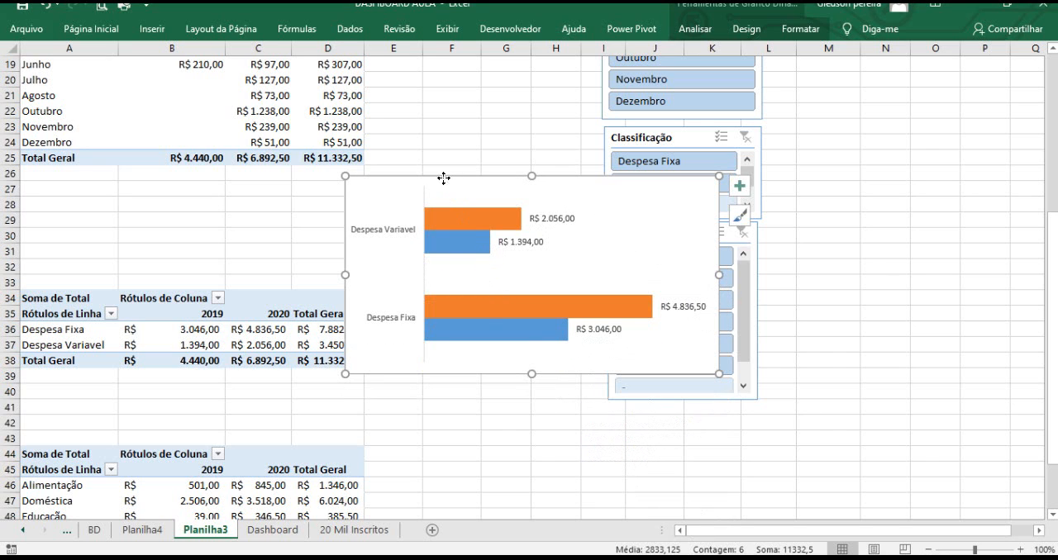
drag(443, 178, 400, 178)
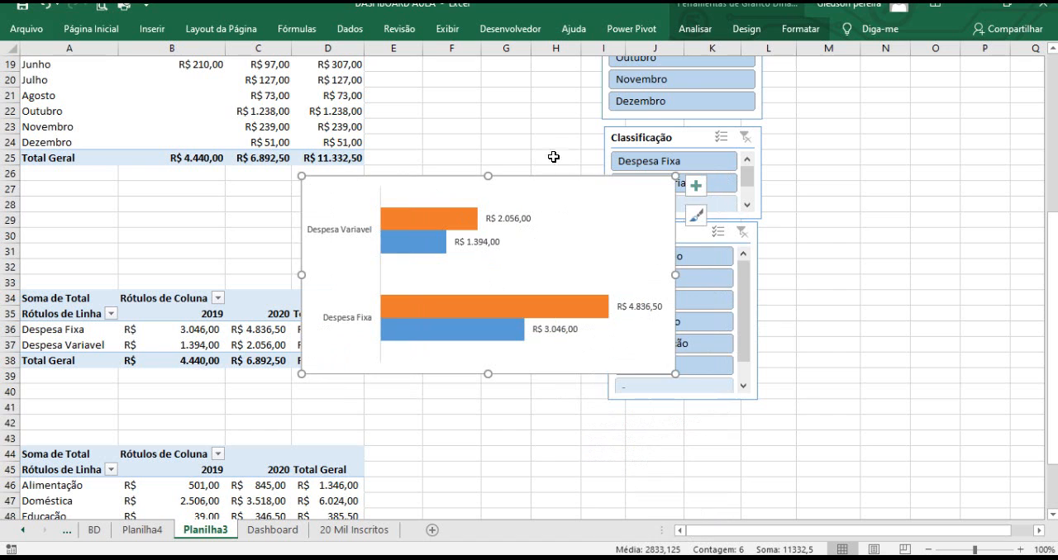
click(794, 34)
click(486, 52)
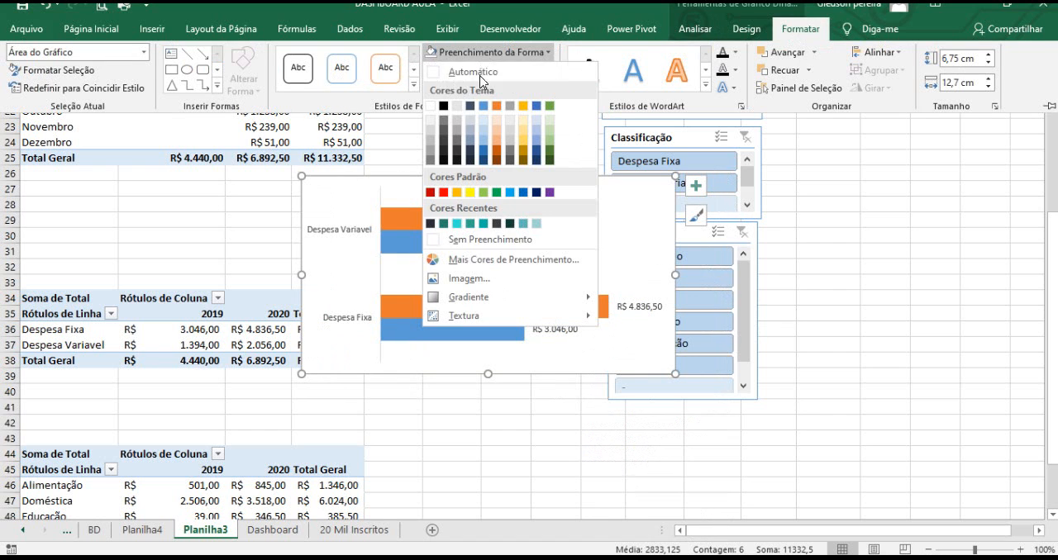
click(468, 240)
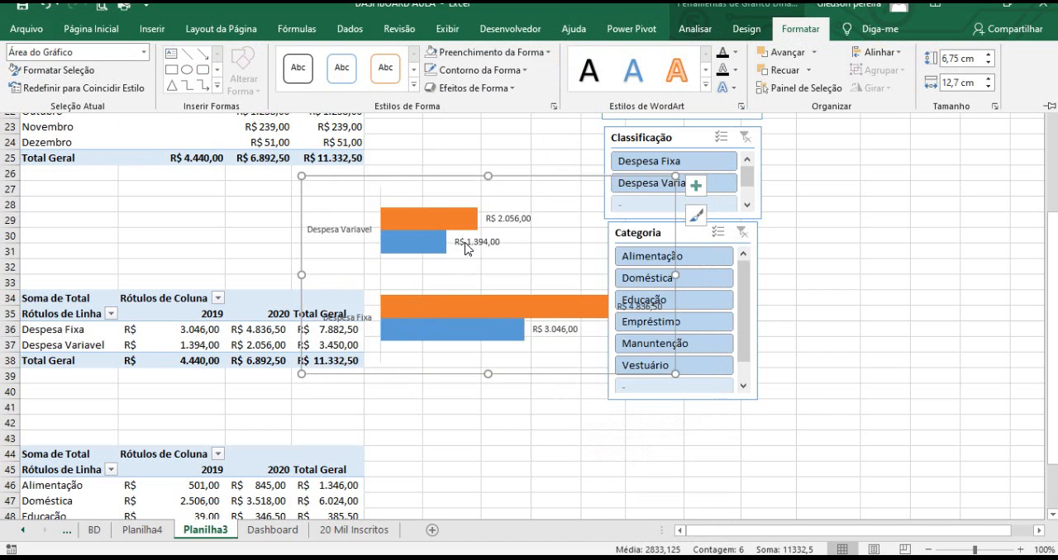
Remove the outline from the chart area.
click(461, 177)
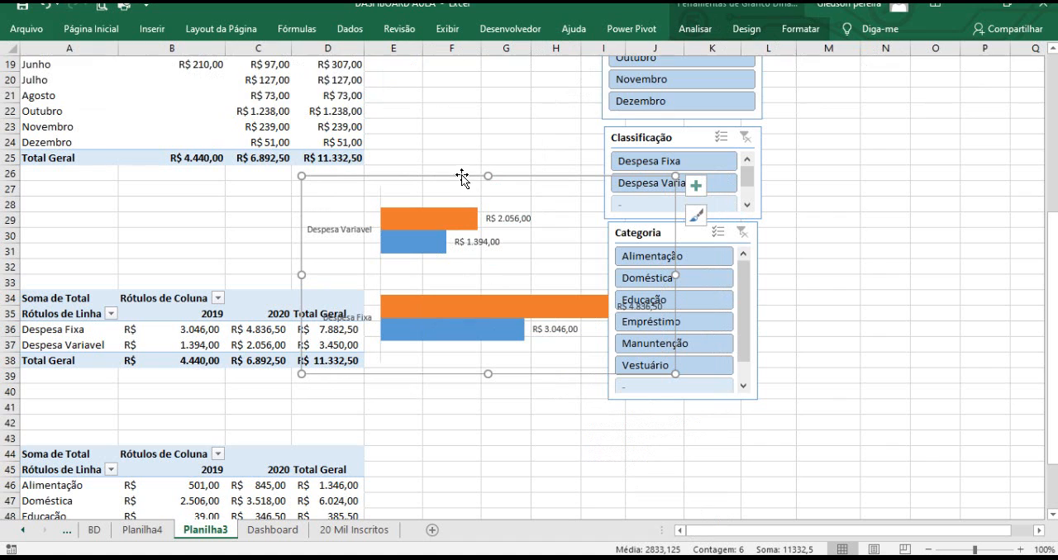
click(800, 28)
click(472, 74)
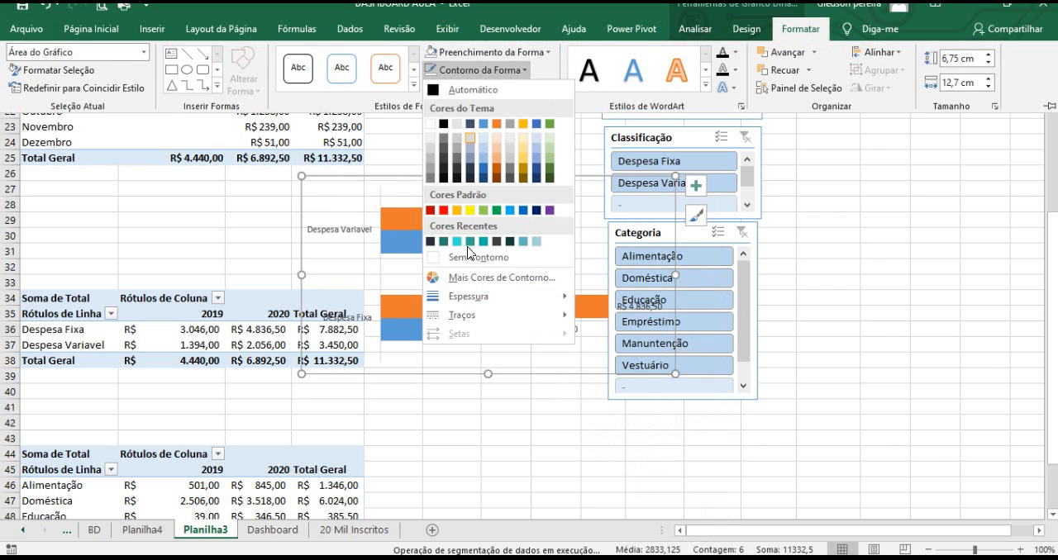
click(469, 270)
click(545, 415)
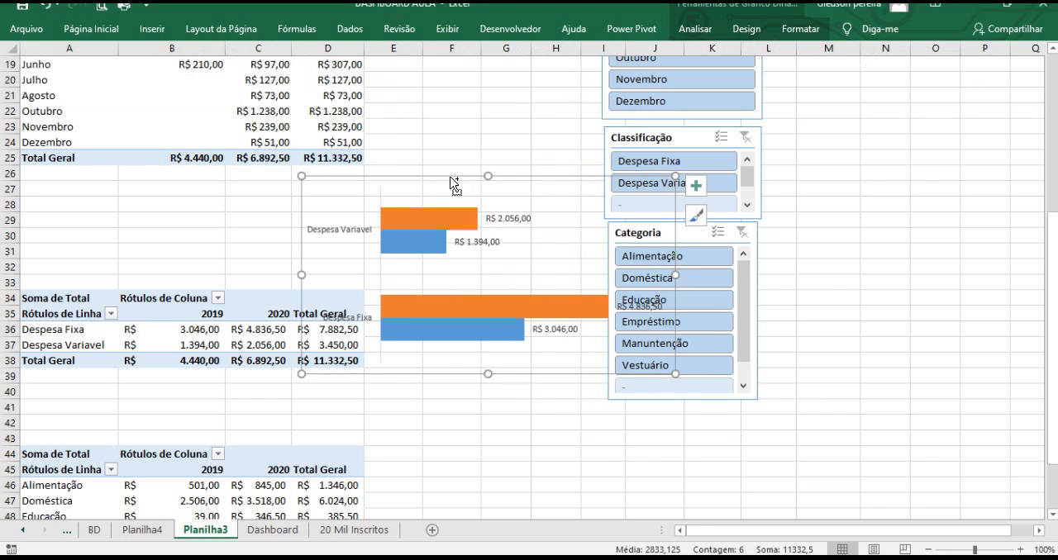
Cut the chart from Planilha3 and paste it onto the Planilha4 dashboard sheet.
key(ctrl+x)
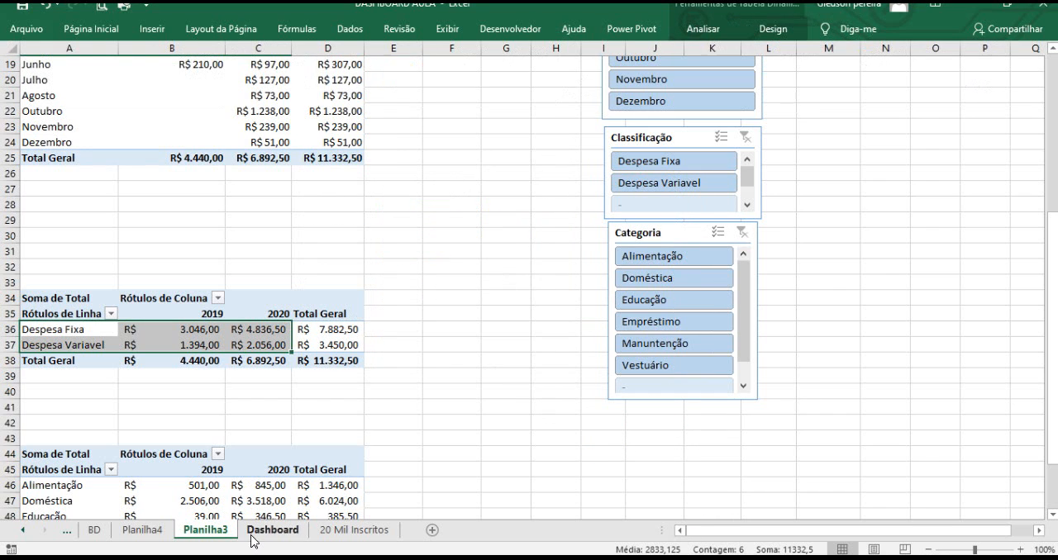
click(142, 529)
click(630, 221)
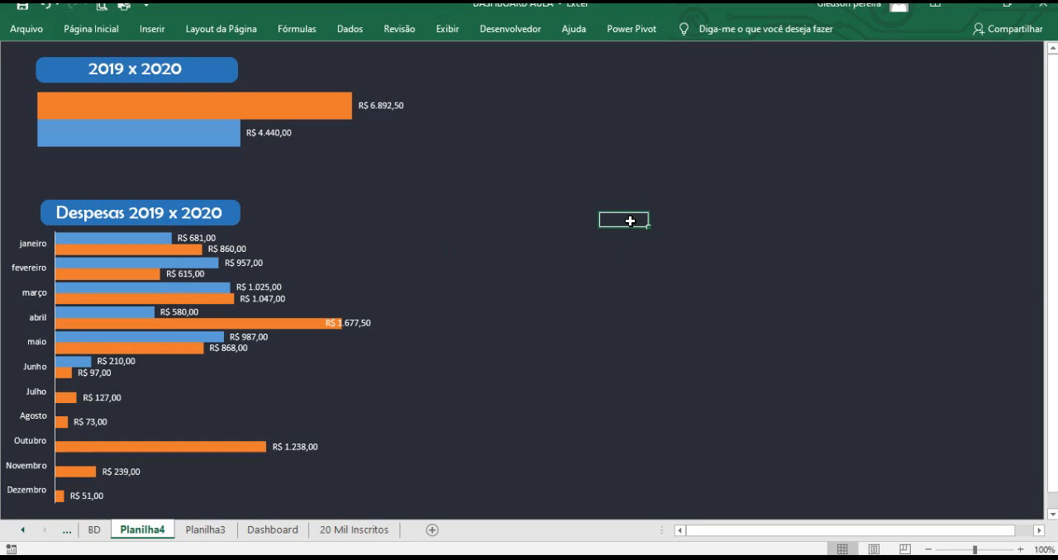
key(ctrl+v)
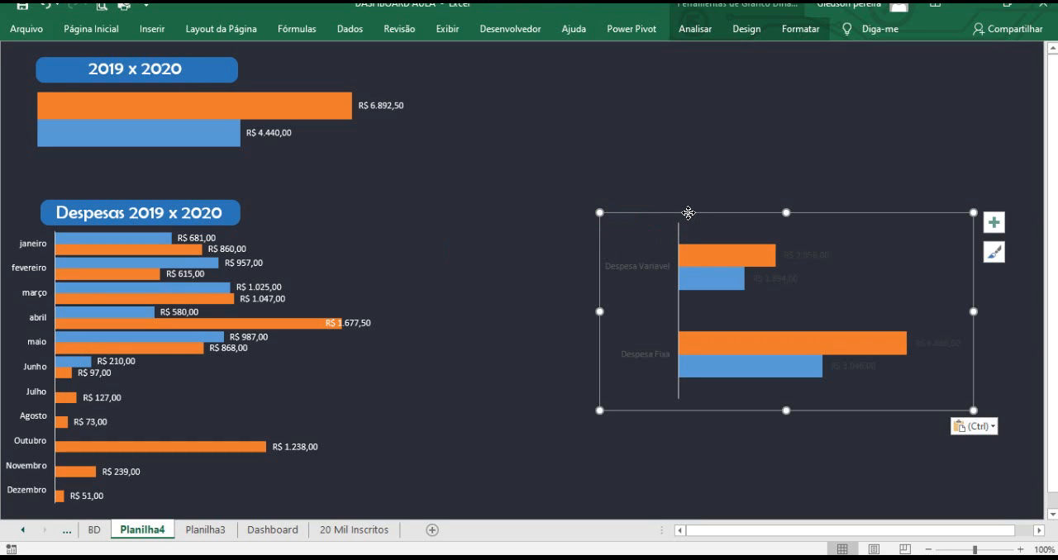
Change the category axis labels and both series' data labels to a white font colour.
click(636, 270)
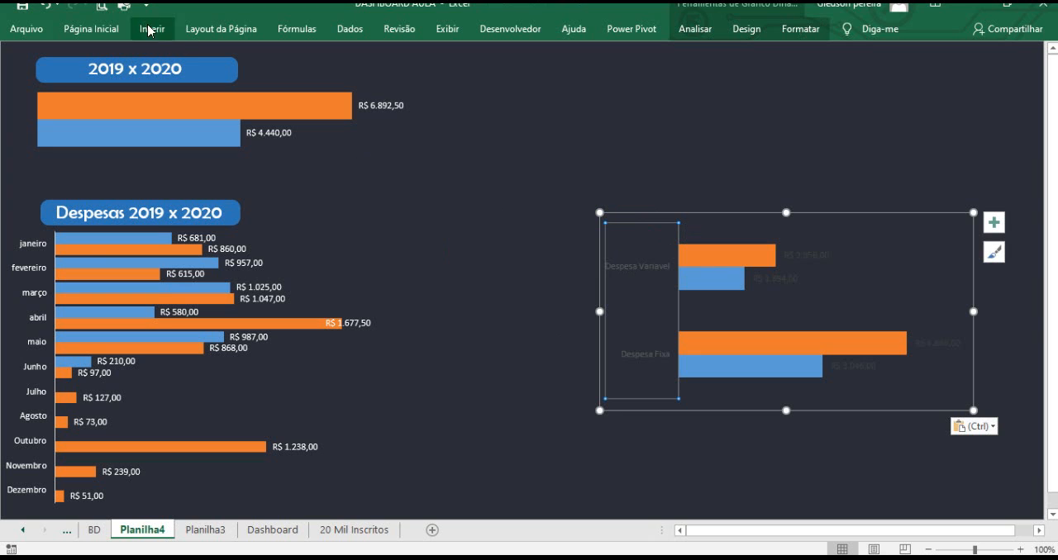
click(116, 29)
click(231, 83)
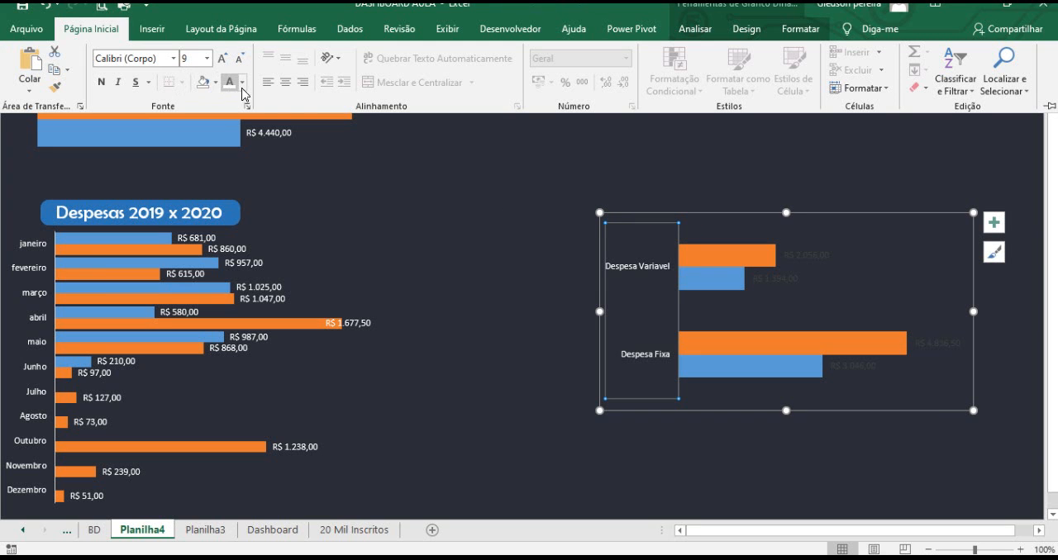
click(811, 260)
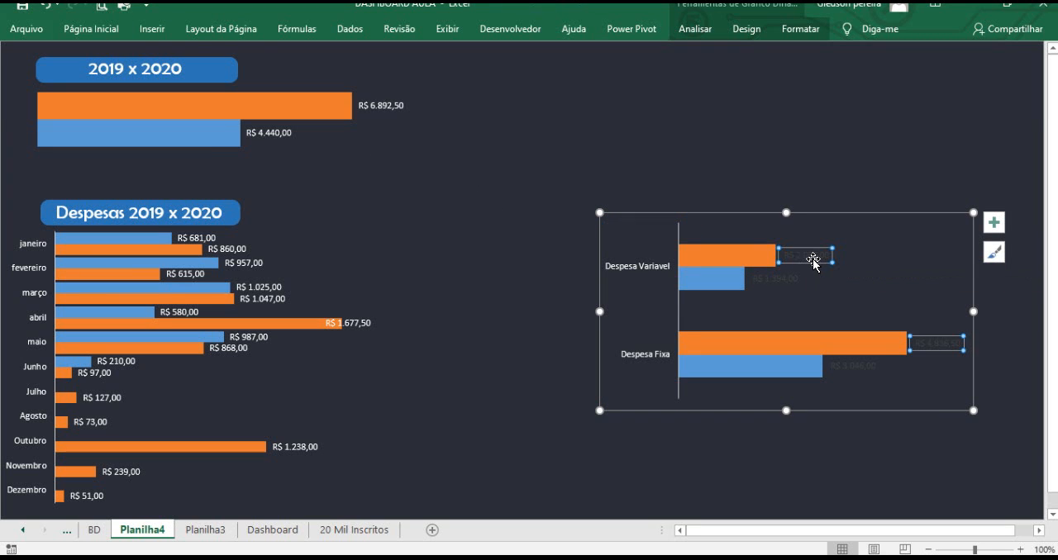
click(115, 30)
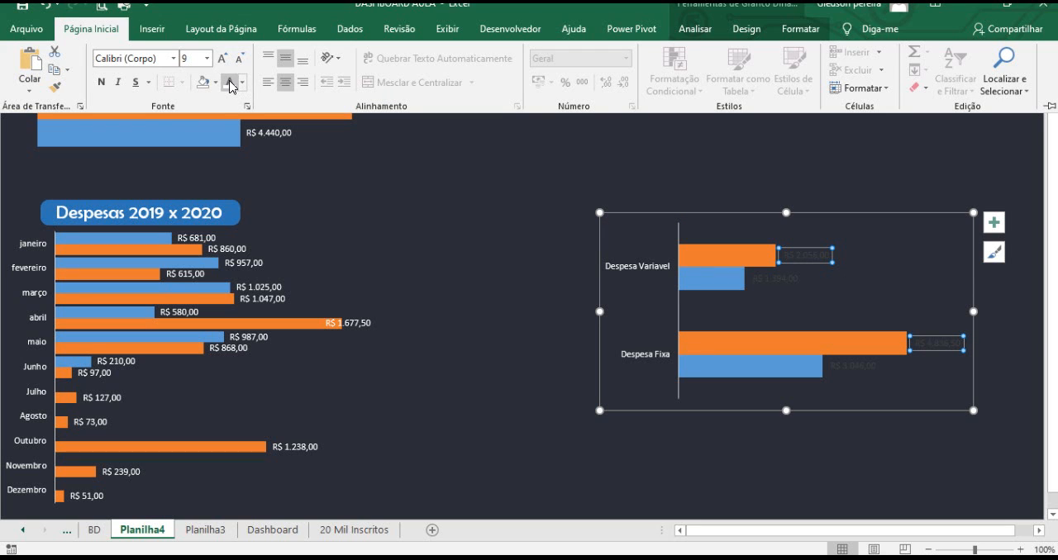
click(230, 83)
click(781, 278)
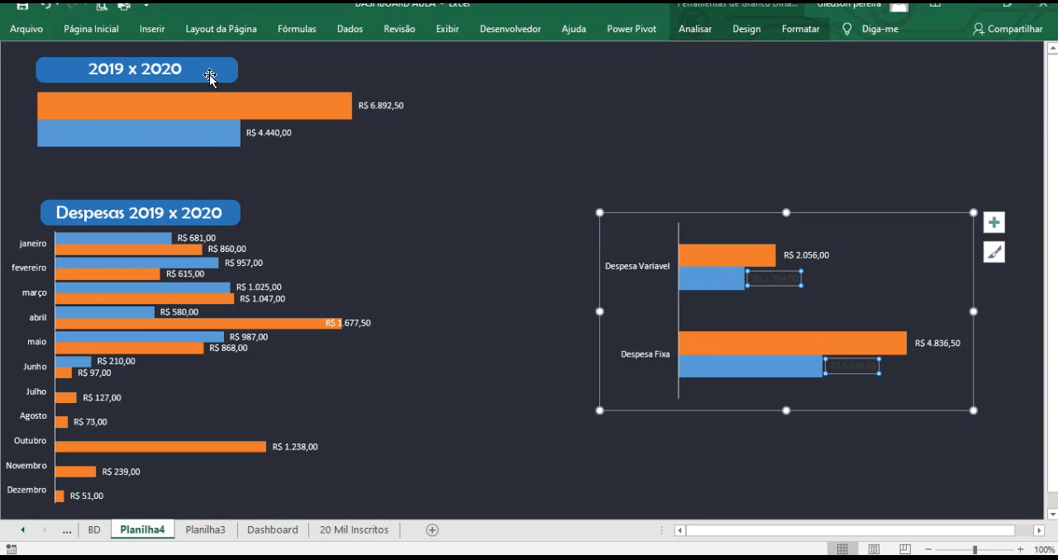
click(114, 30)
click(230, 82)
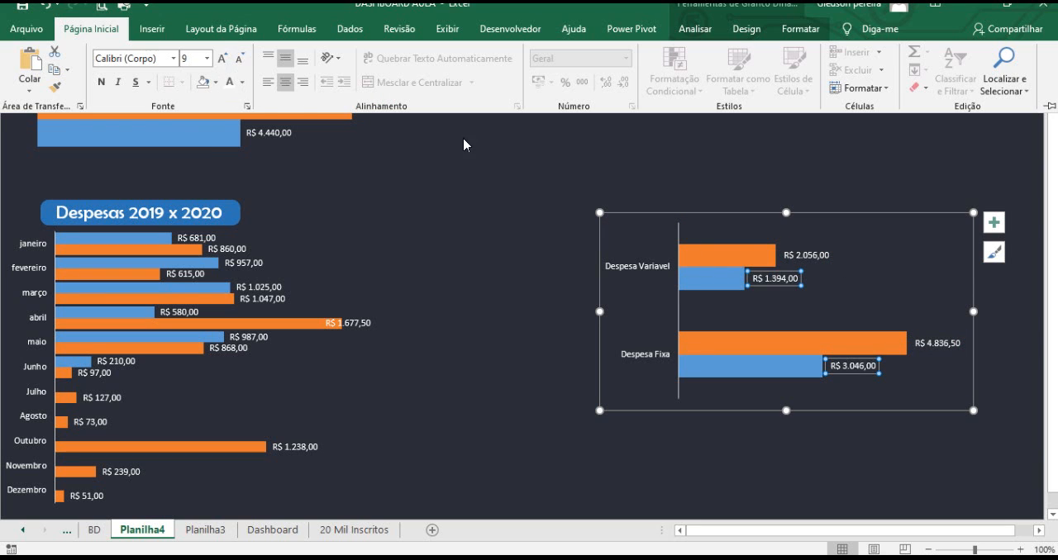
Move the chart down to the lower right area of the sheet.
click(645, 175)
drag(654, 214, 717, 325)
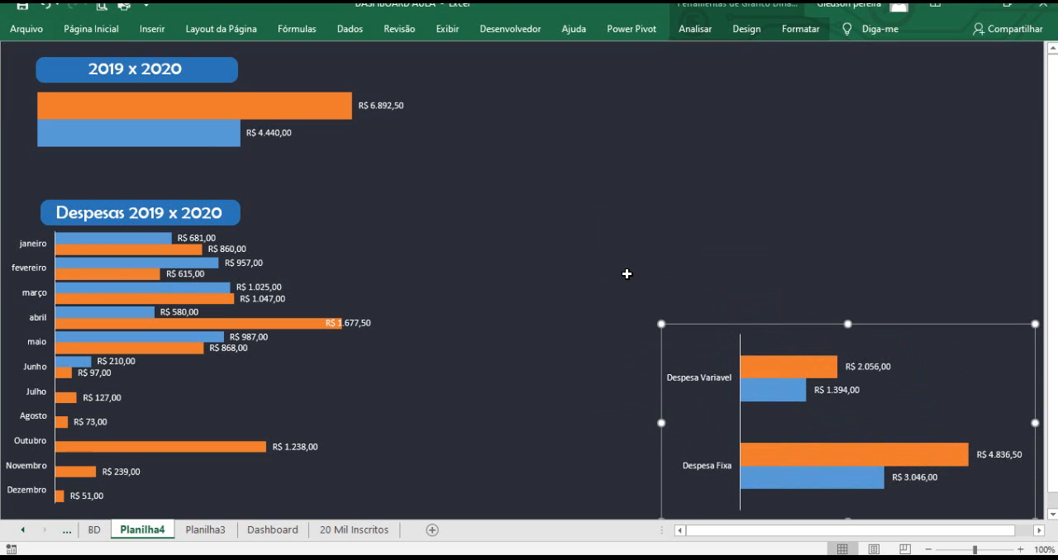
click(616, 263)
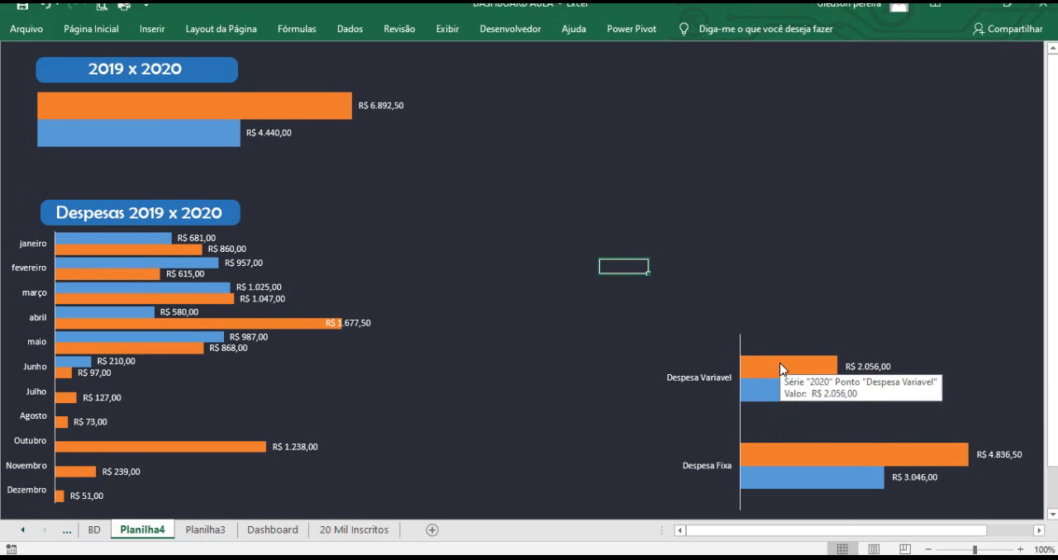
Set the bar series' gap width to 20%.
click(757, 293)
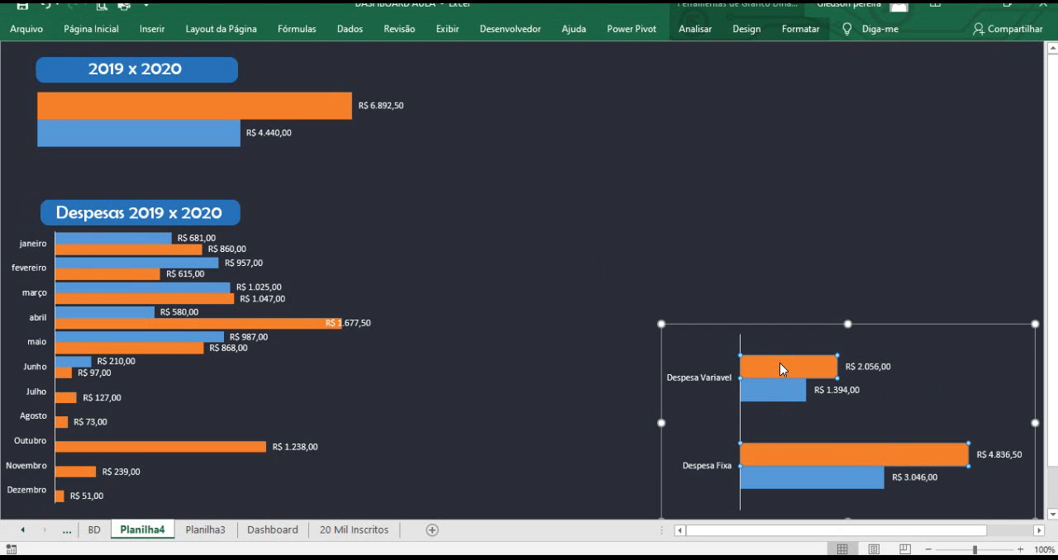
right_click(757, 293)
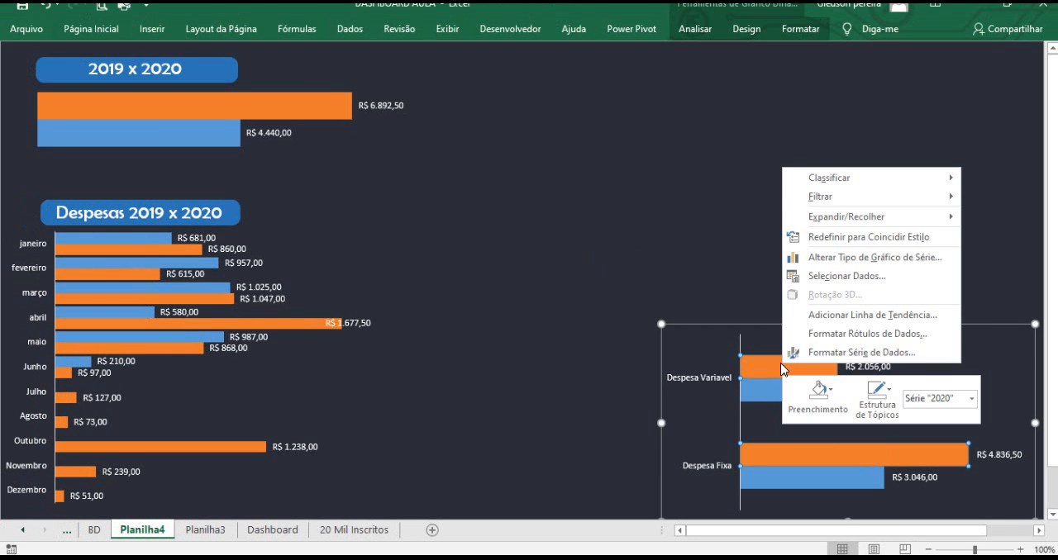
click(879, 359)
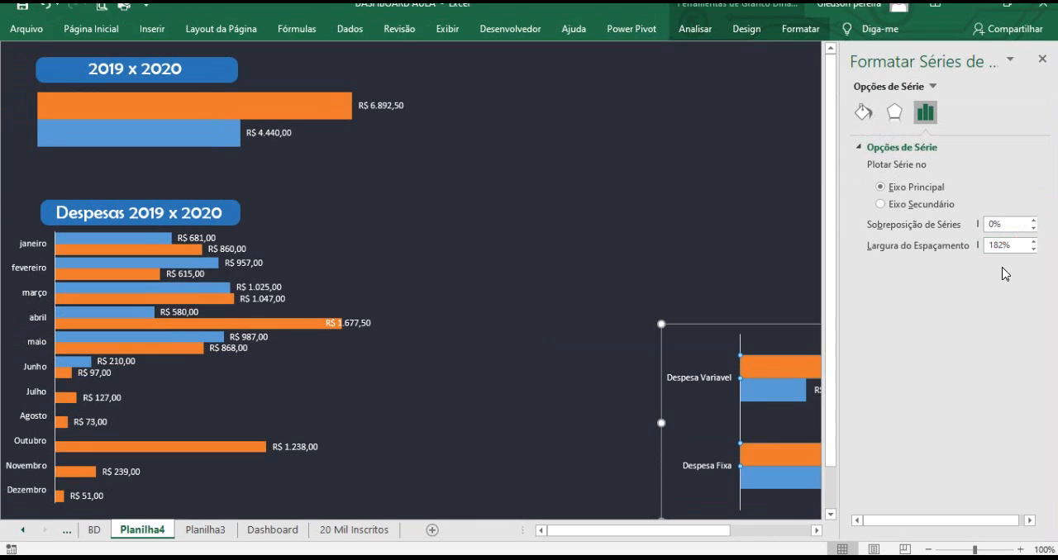
drag(957, 248, 908, 253)
text(20)
key(Return)
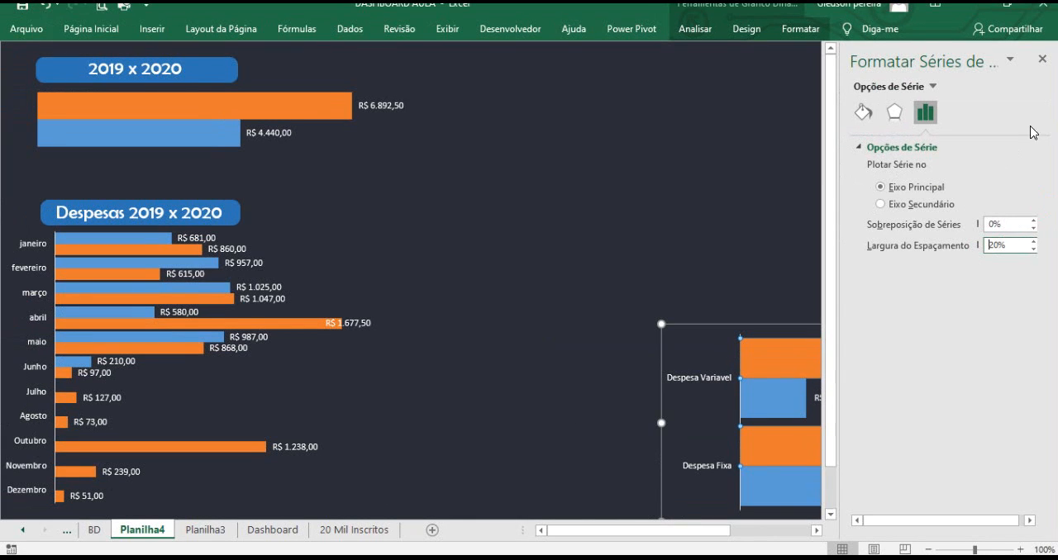
click(1042, 59)
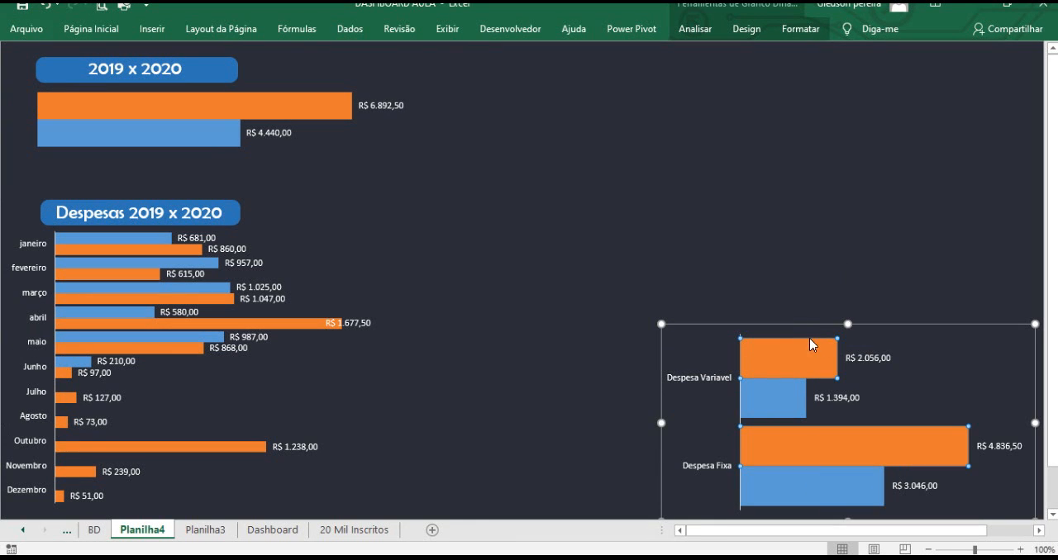
click(773, 315)
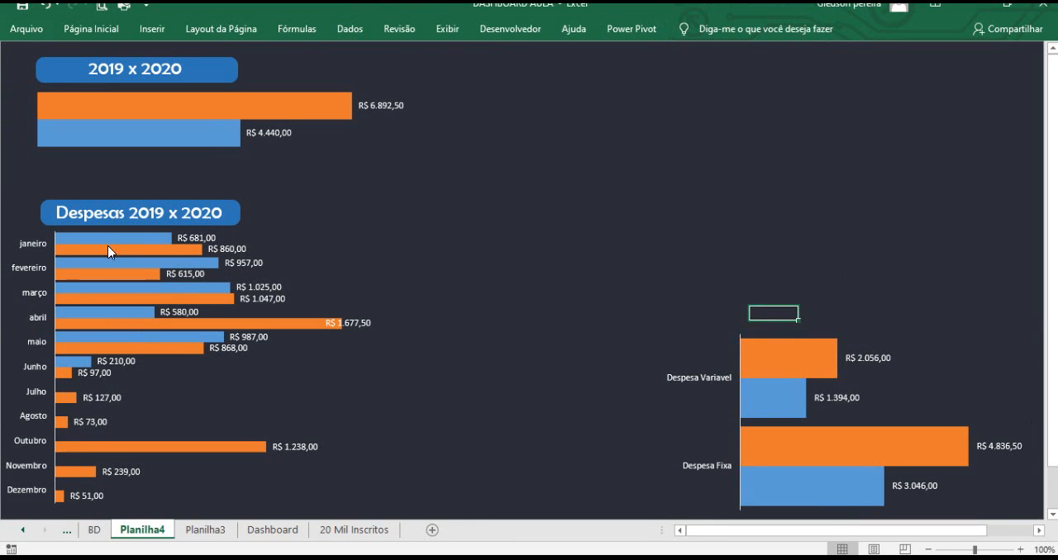
Shrink the chart's height from its top edge.
click(825, 325)
drag(846, 322, 826, 368)
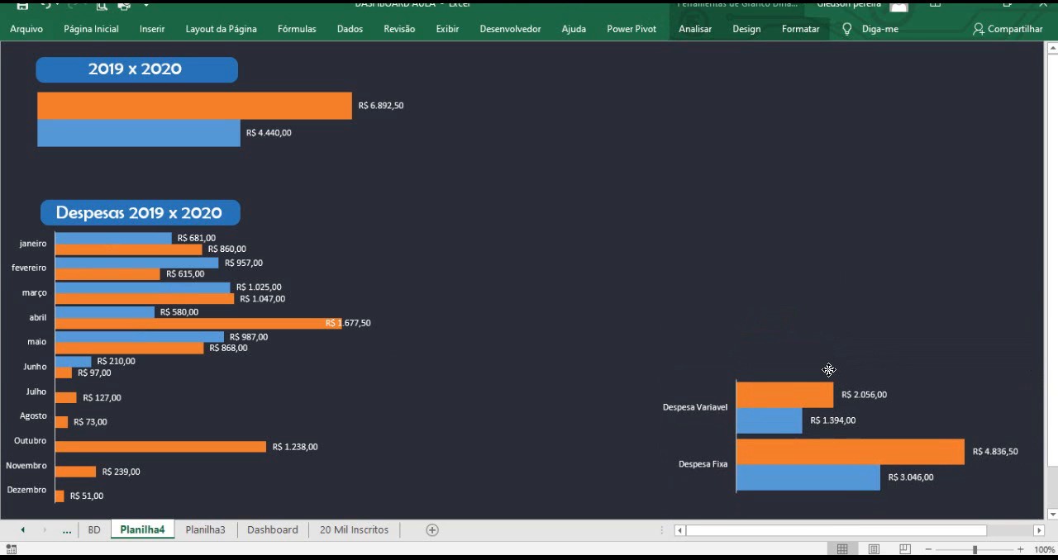
click(815, 312)
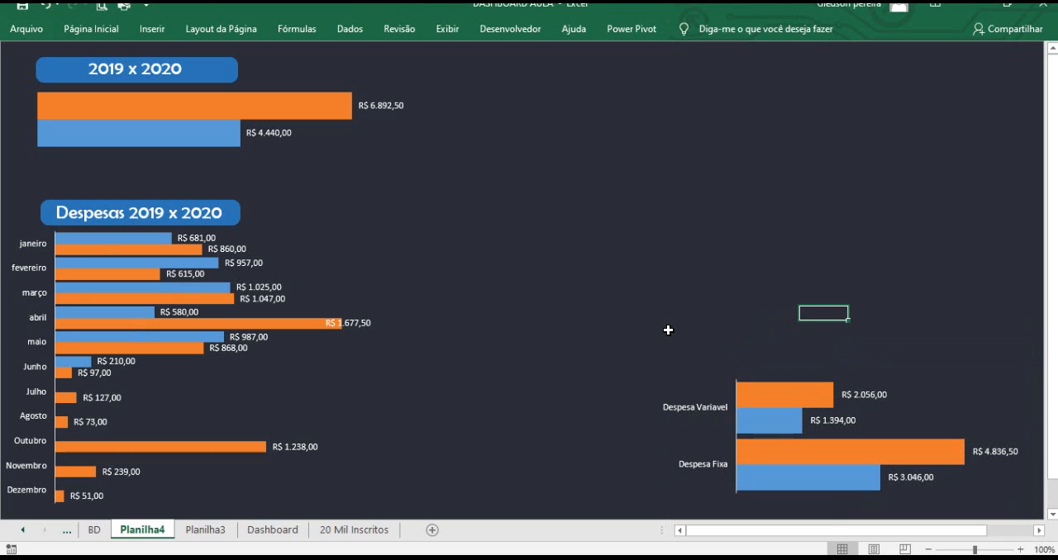
Paste the 'Tipo de despesa' title shape above the chart and switch to the Dashboard sheet.
key(ctrl+v)
drag(838, 312, 721, 341)
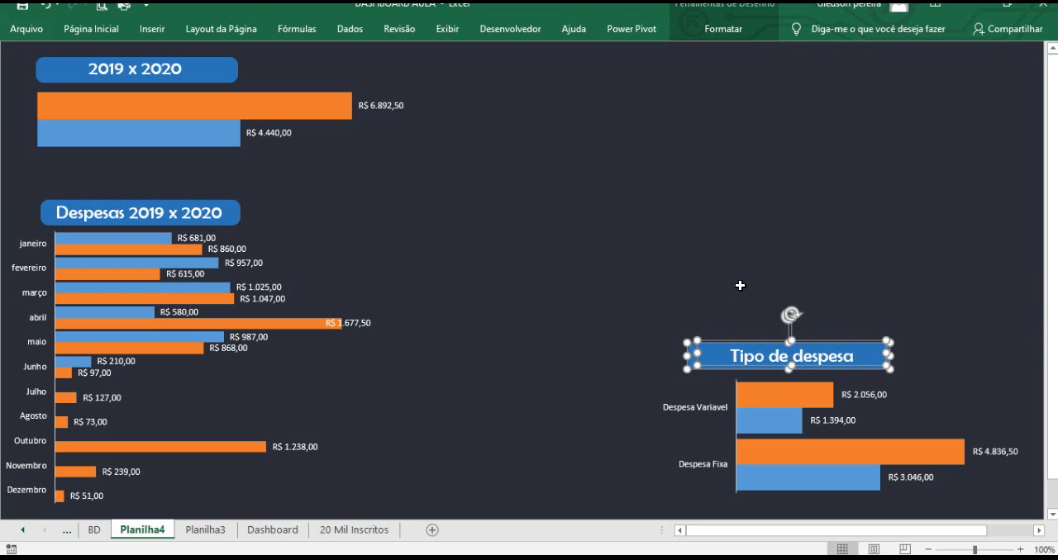
click(740, 284)
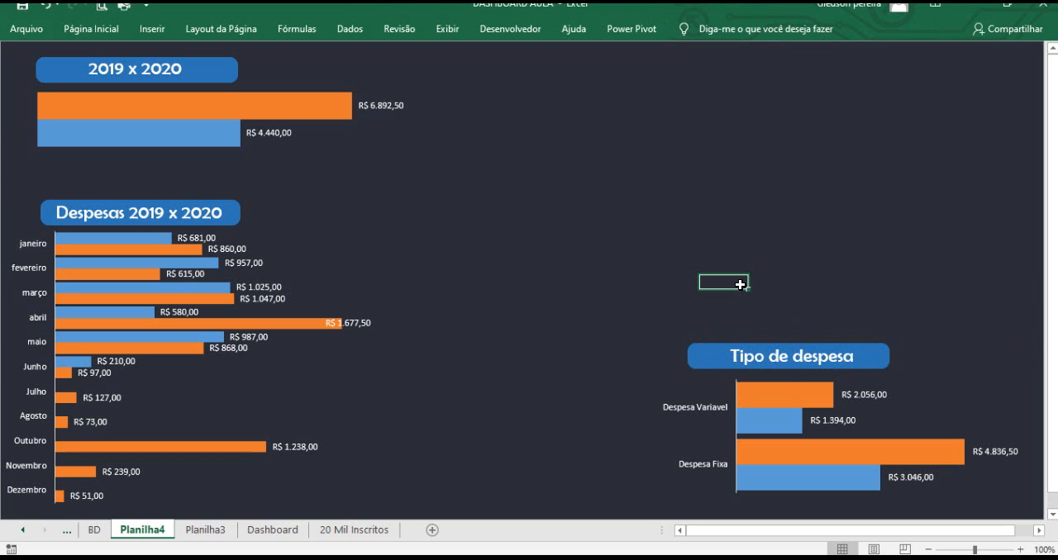
click(270, 530)
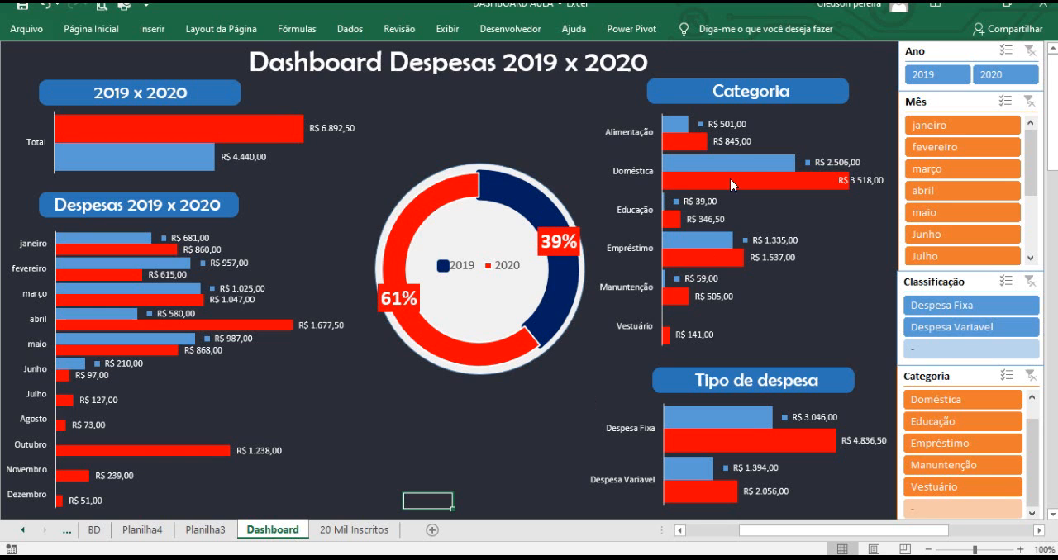
Copy the 'Categoria' title shape from the Dashboard sheet and paste it at the top right of Planilha4.
click(738, 97)
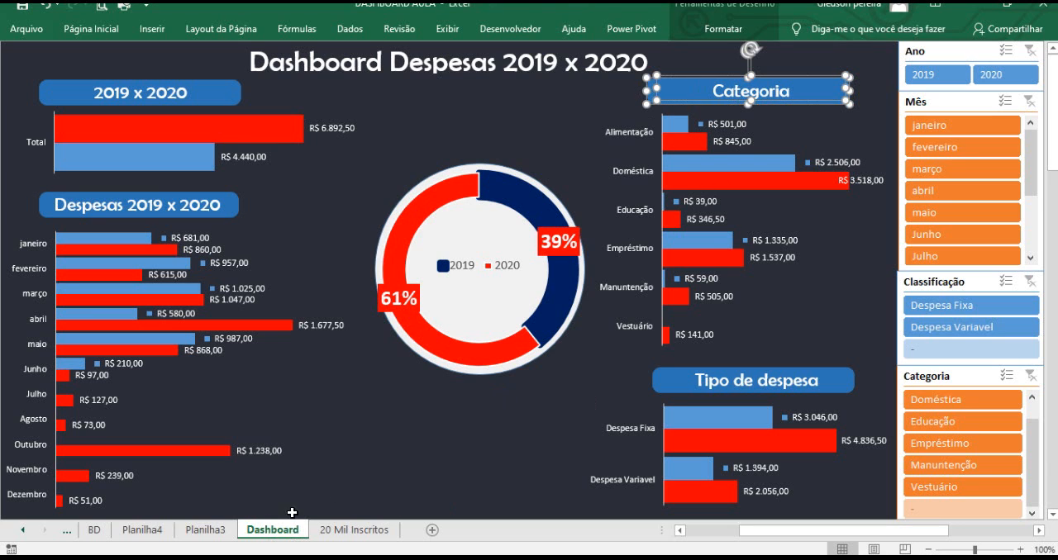
click(157, 529)
click(714, 176)
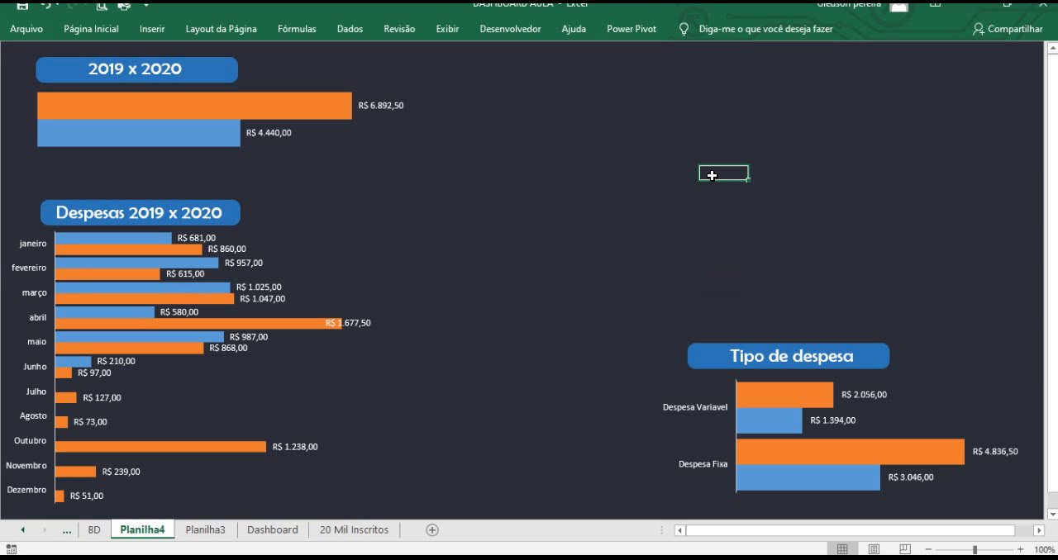
key(ctrl+v)
drag(744, 164, 711, 60)
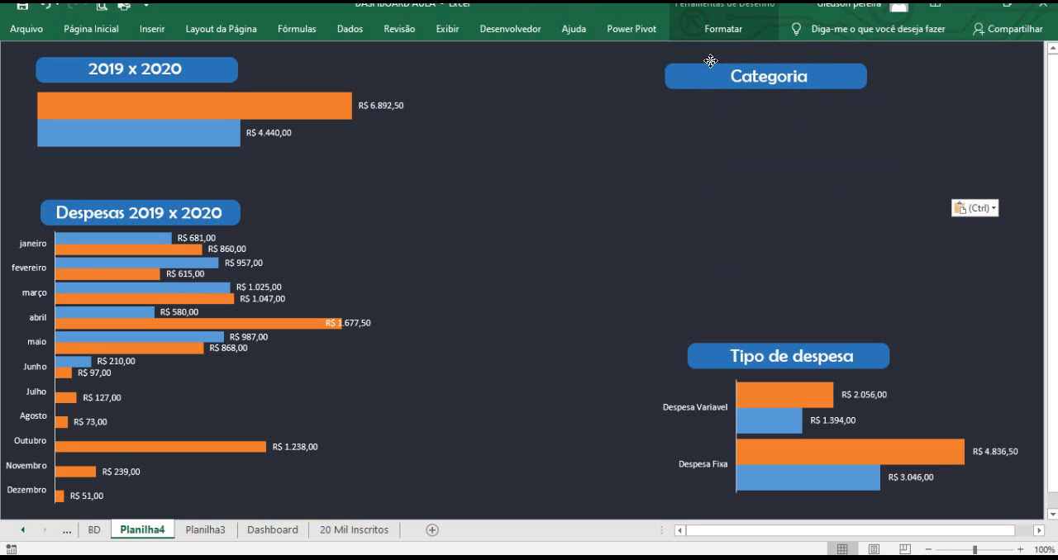
key(Escape)
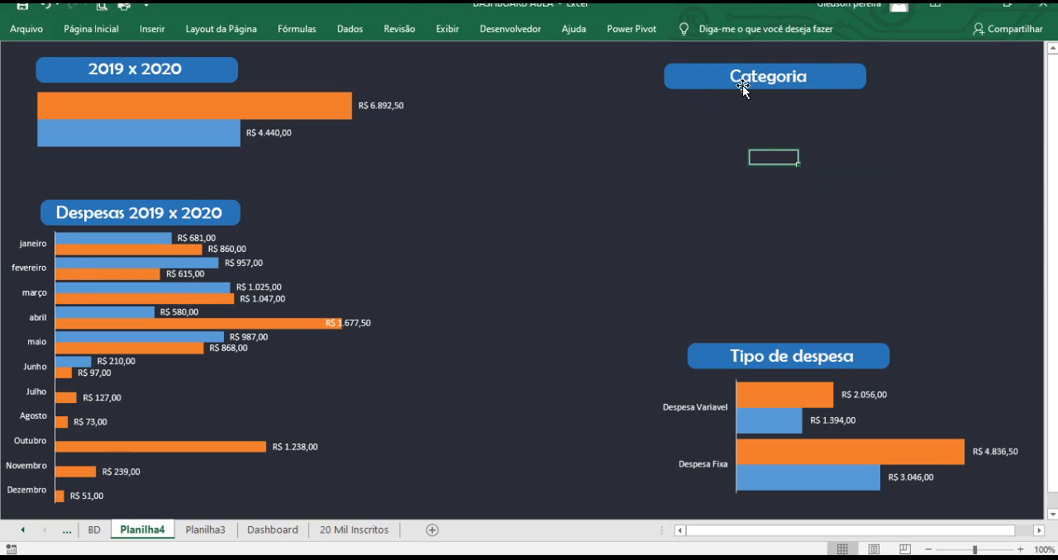
click(152, 28)
click(197, 66)
click(228, 137)
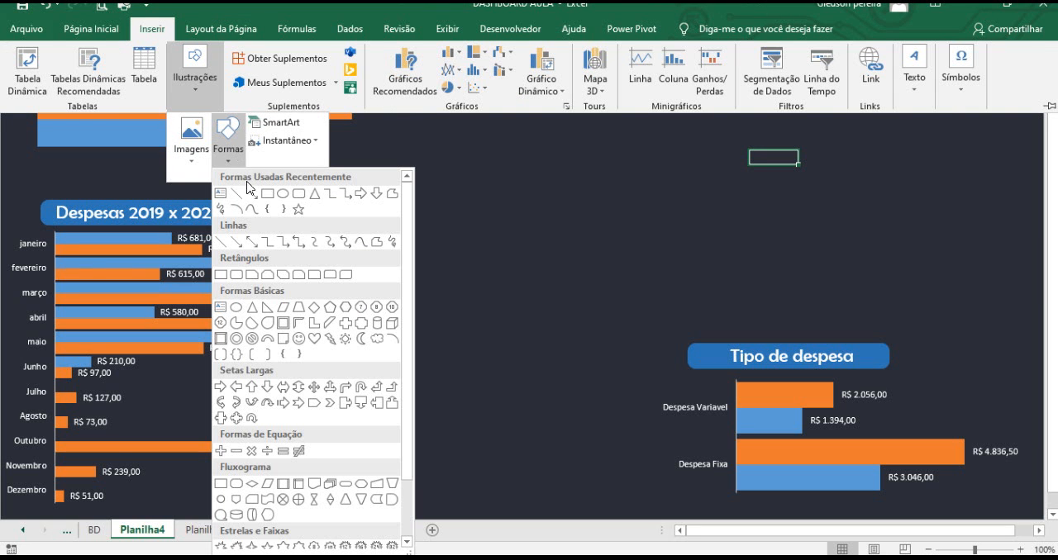
click(466, 199)
click(666, 159)
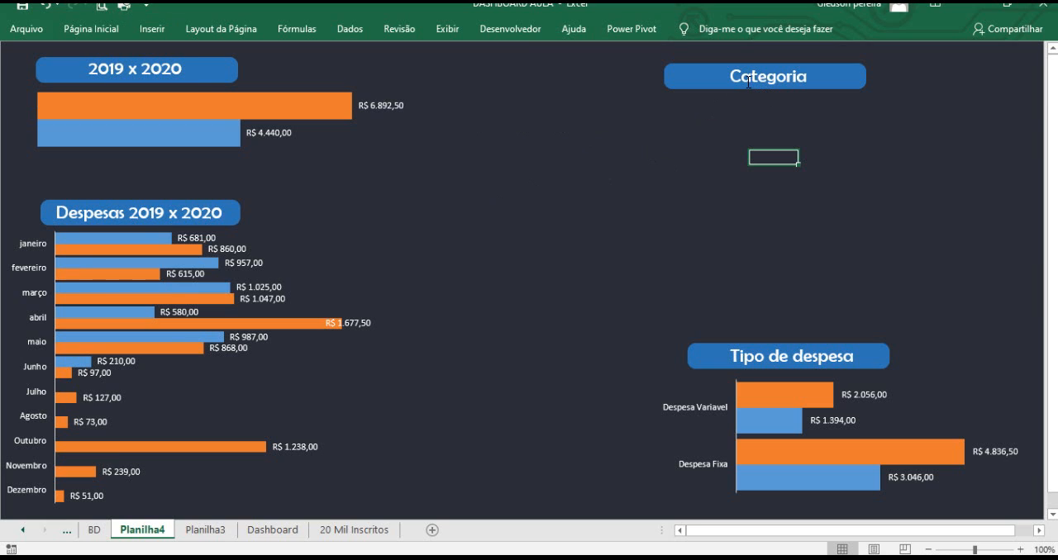
click(689, 171)
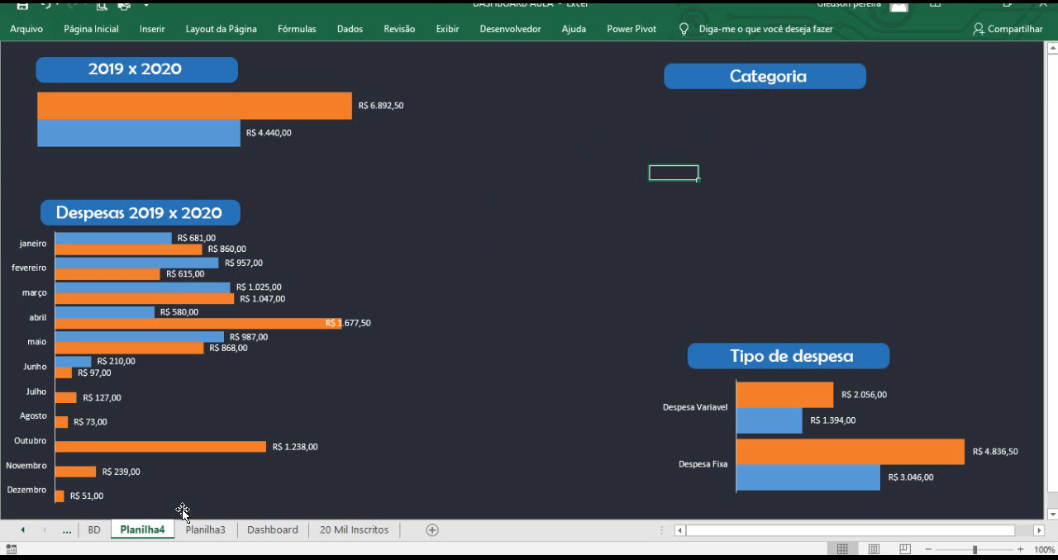
Insert a clustered bar pivot chart from the category pivot table on Planilha3.
click(208, 531)
scroll(211, 355, down, 4)
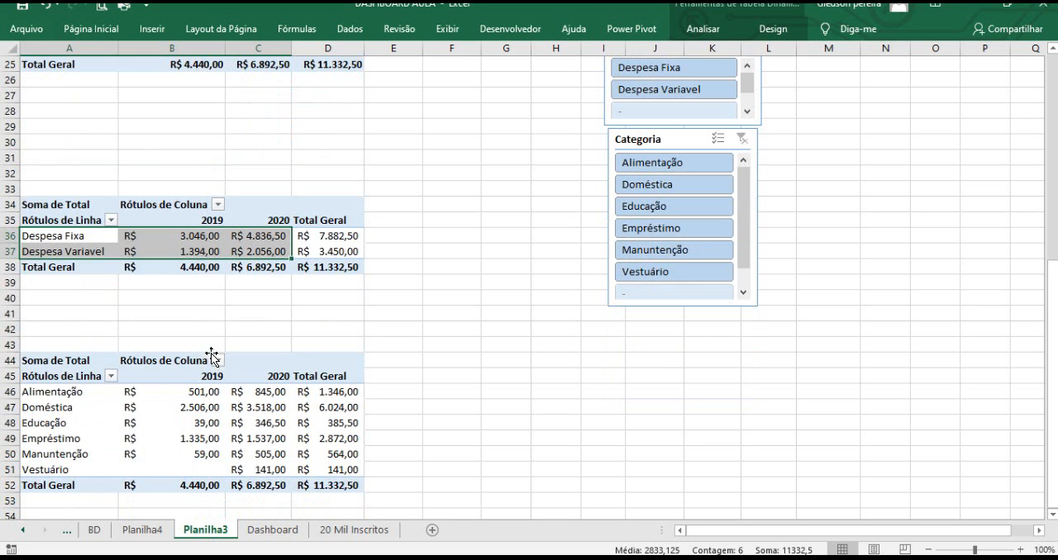
drag(51, 298, 283, 375)
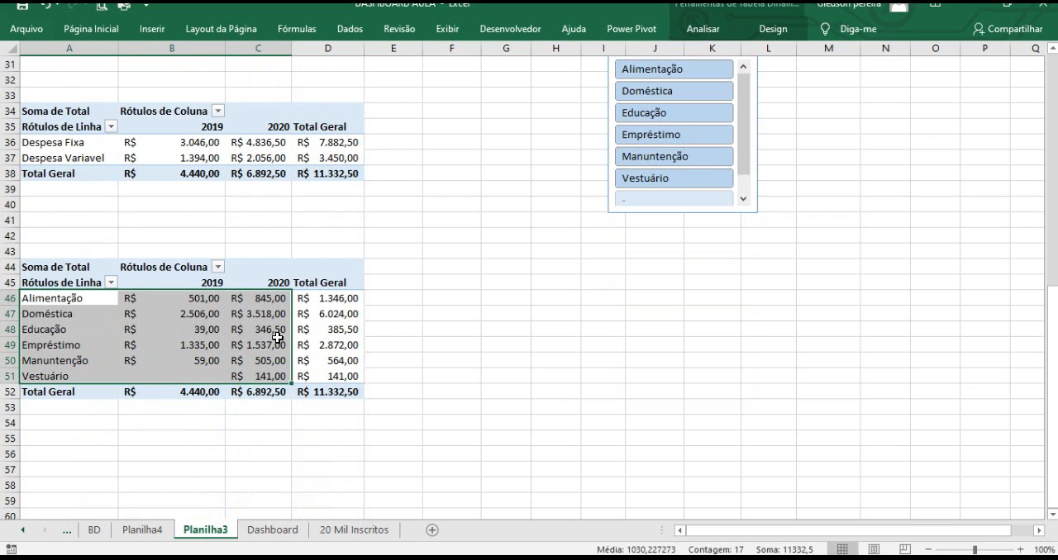
click(151, 29)
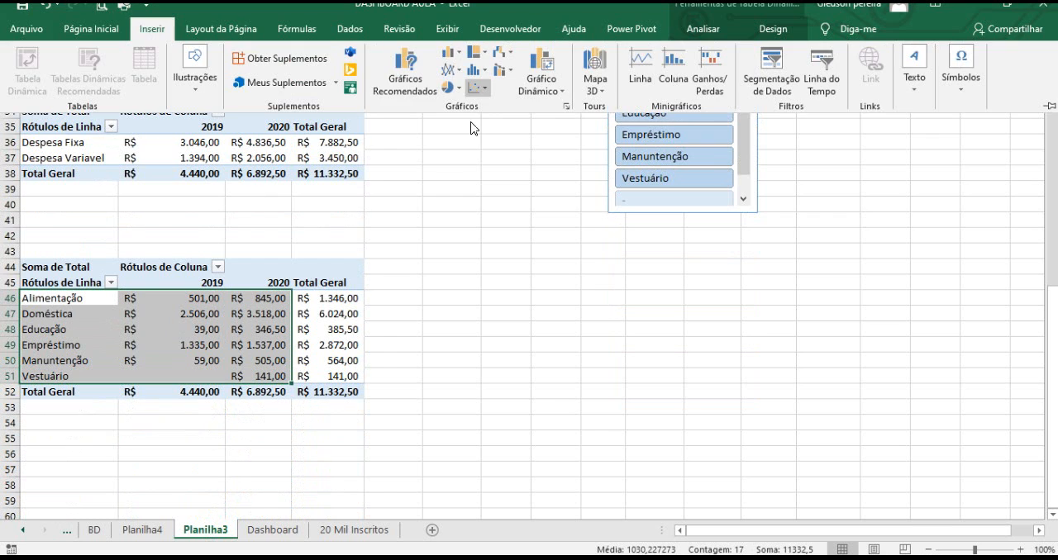
click(452, 56)
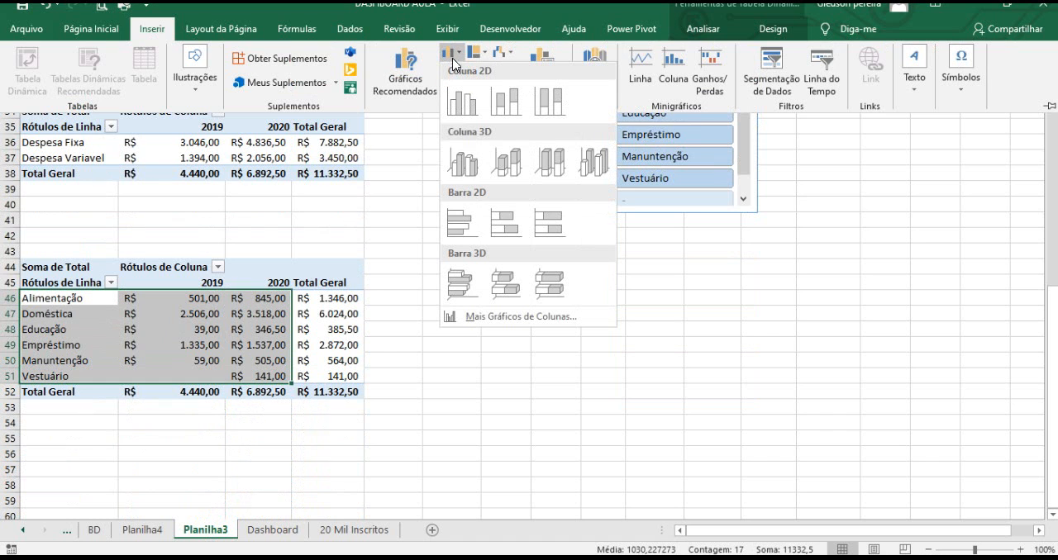
click(465, 223)
Hide the value, axis and legend field buttons on the new chart.
right_click(392, 196)
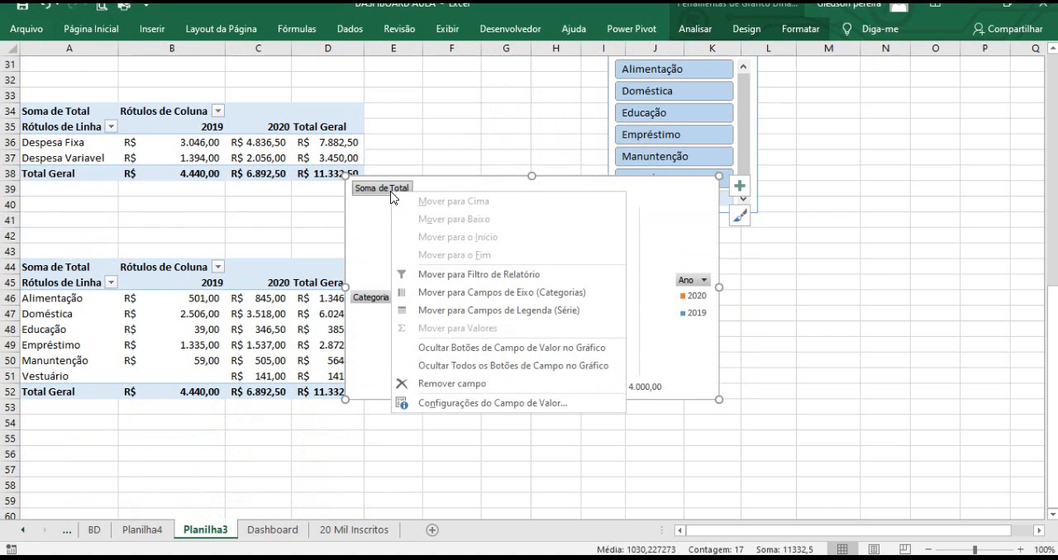
click(480, 348)
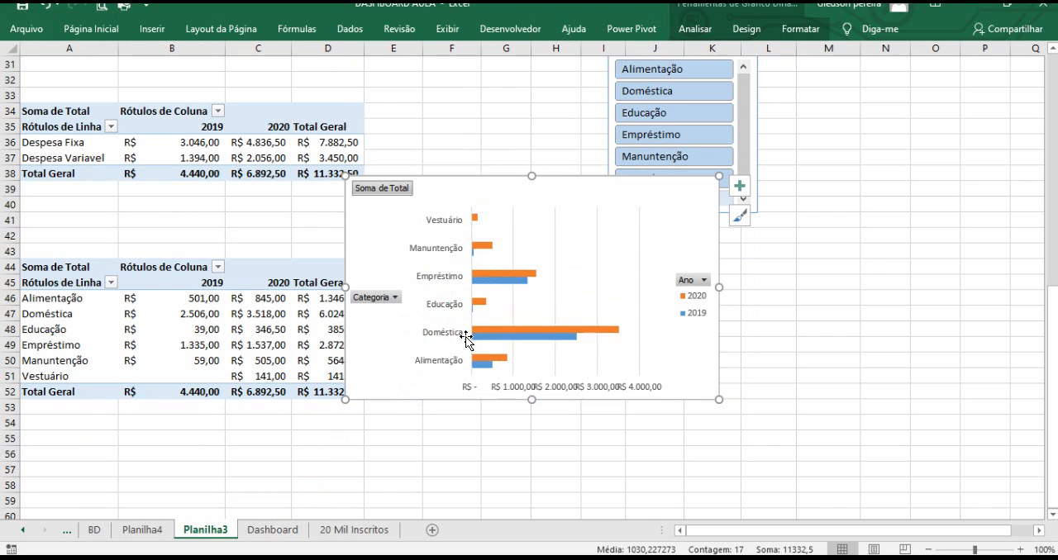
right_click(373, 289)
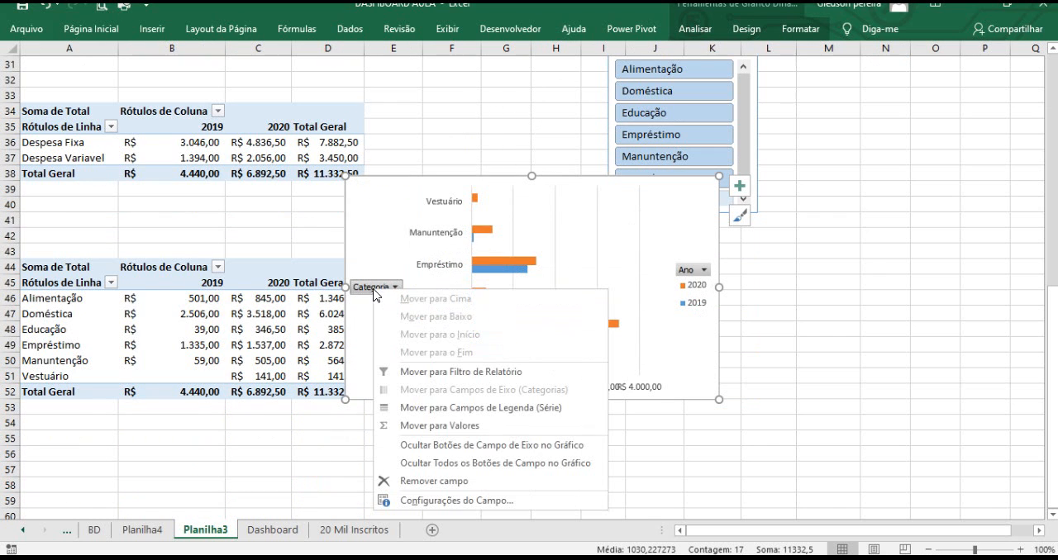
click(438, 445)
right_click(685, 273)
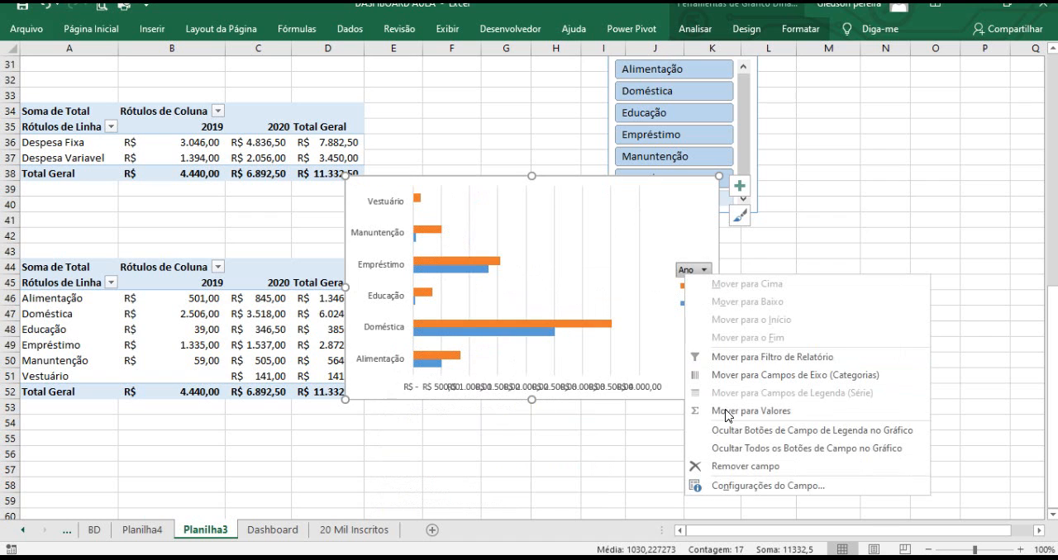
click(735, 430)
Delete the chart's legend and horizontal value axis.
click(695, 297)
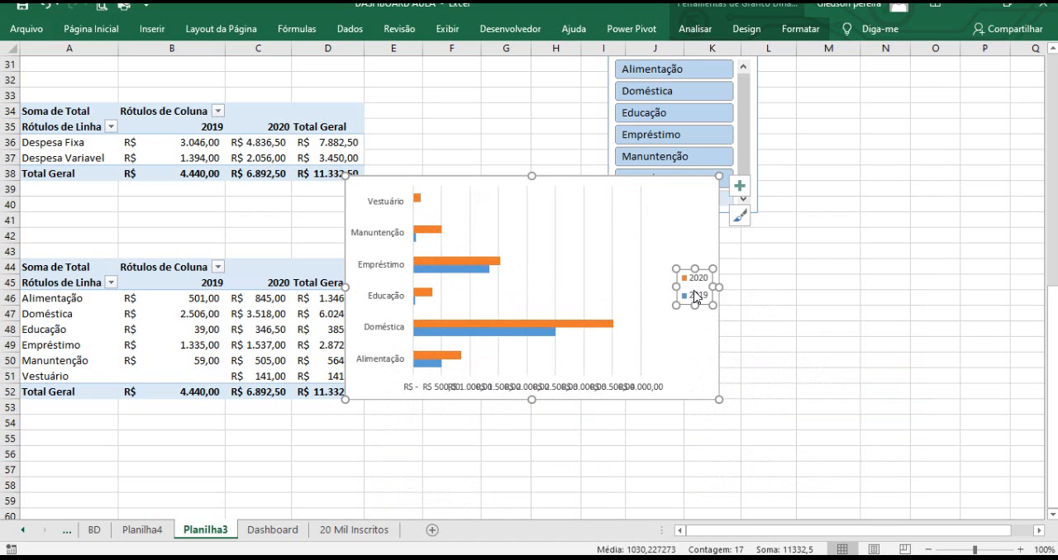
key(Delete)
click(569, 389)
key(Delete)
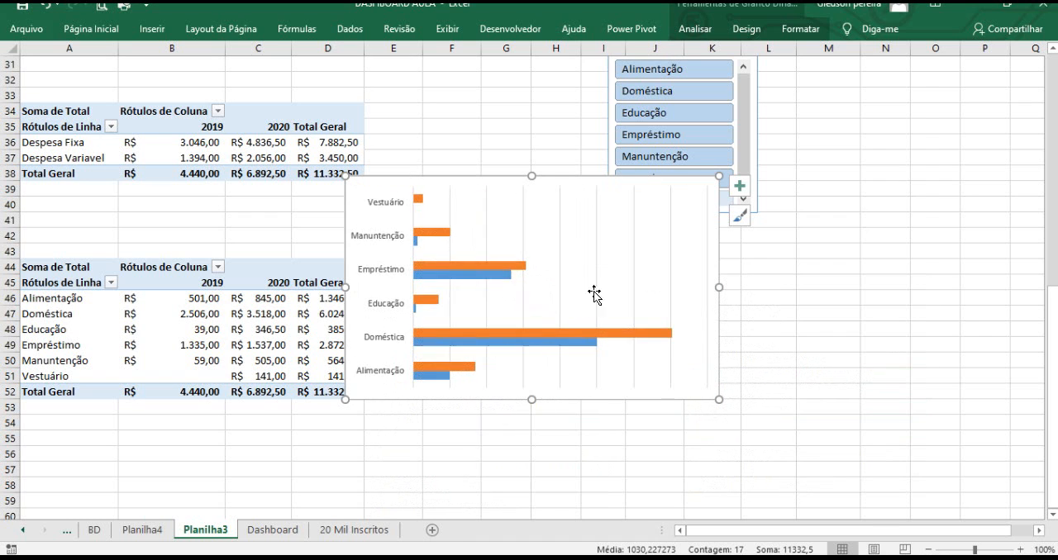
Delete the chart's vertical gridlines.
click(632, 252)
right_click(632, 252)
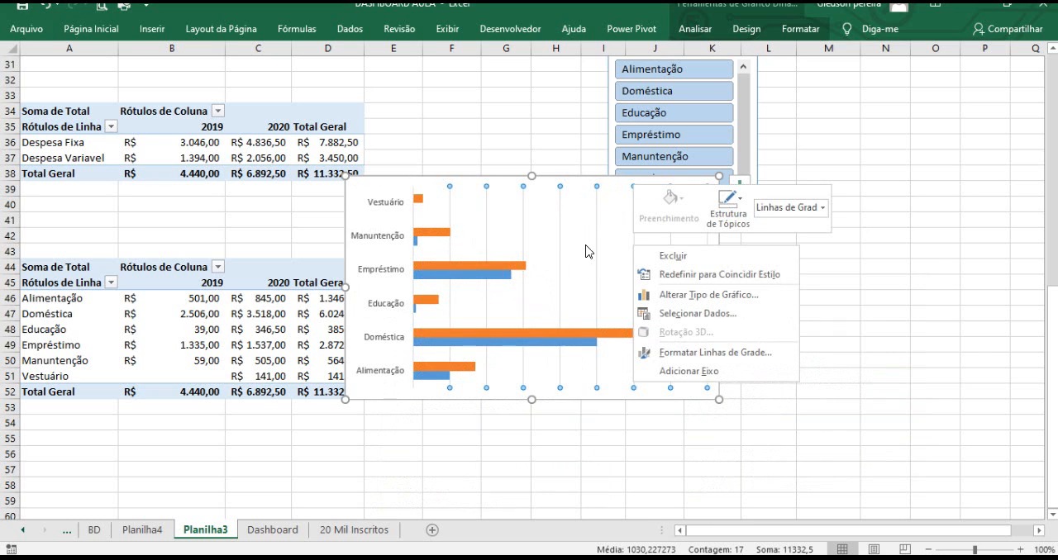
key(Escape)
key(Delete)
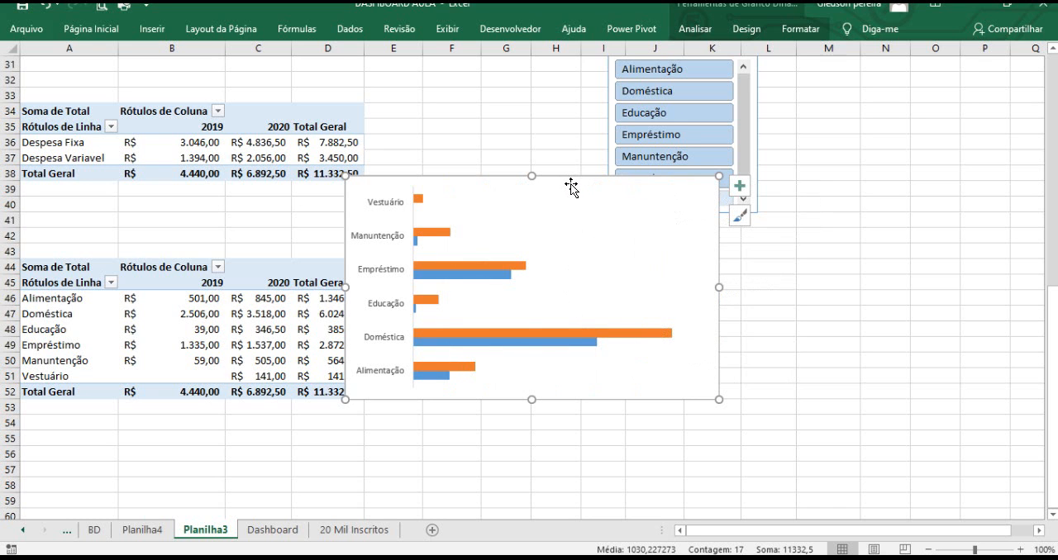
Move the chart down to the right of the category pivot table.
drag(572, 188, 626, 258)
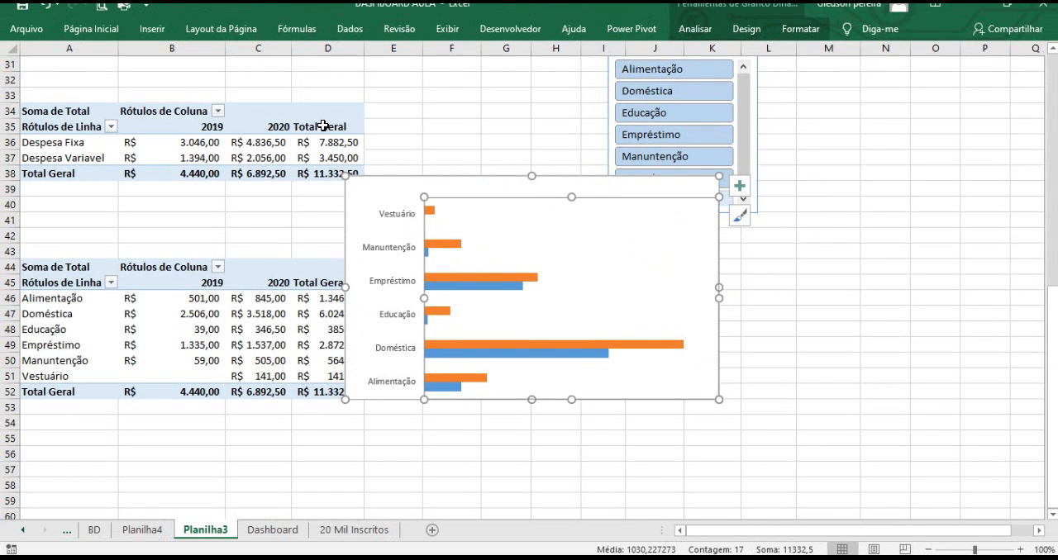
click(47, 8)
drag(488, 180, 669, 267)
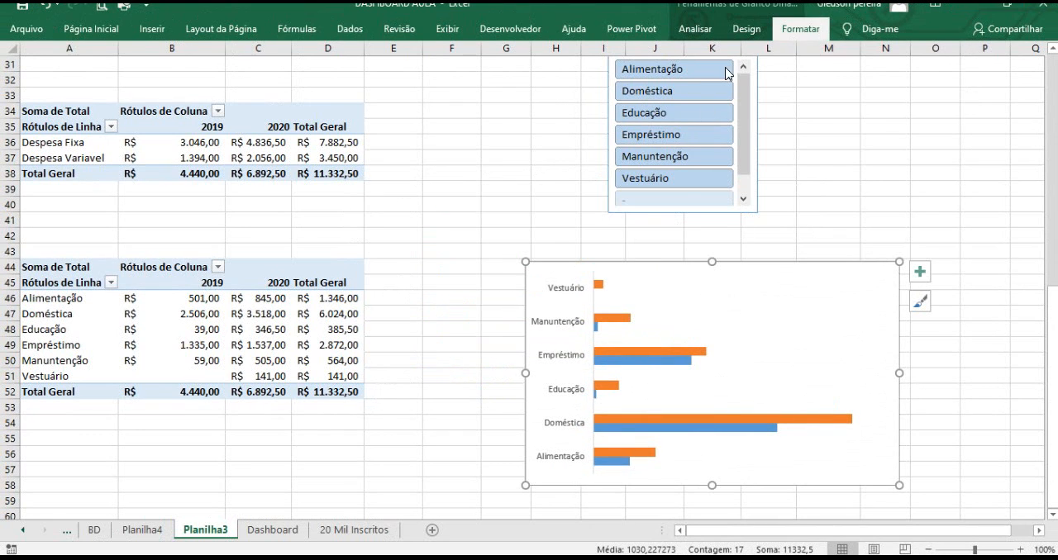
Try to remove the chart's outline.
click(800, 28)
click(454, 72)
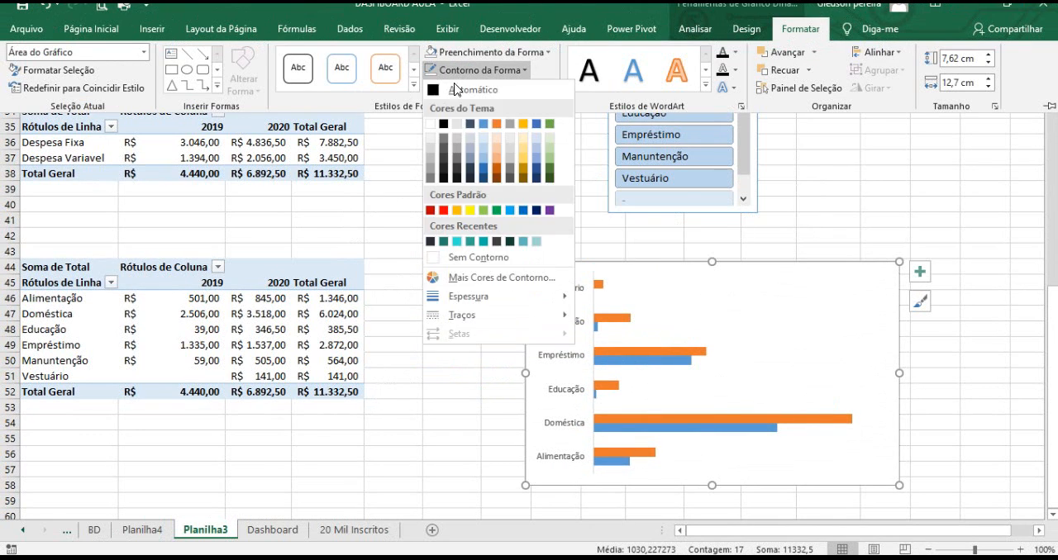
click(485, 264)
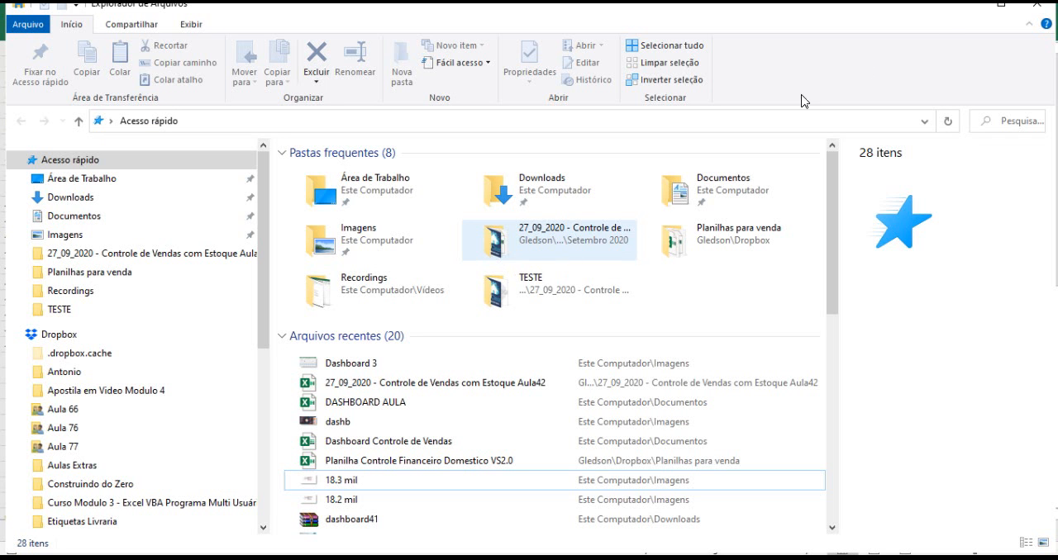
click(977, 7)
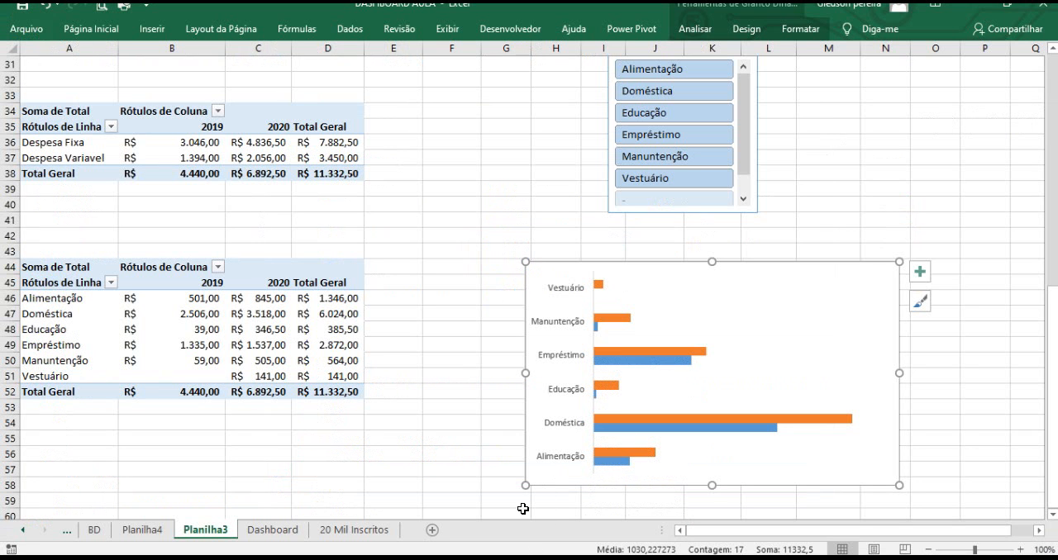
Select the chart area and set its shape outline to no outline.
click(554, 241)
click(630, 270)
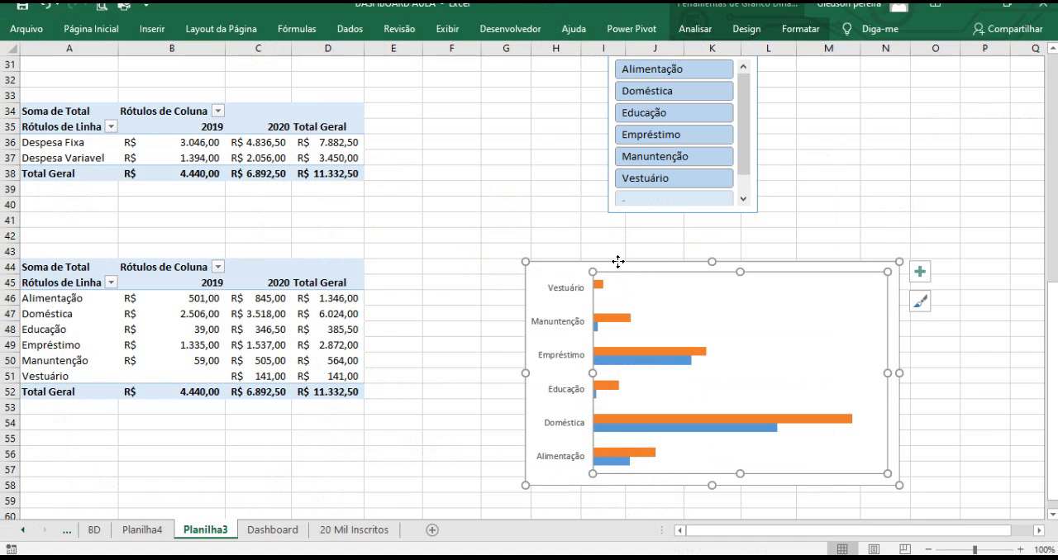
click(618, 262)
click(799, 30)
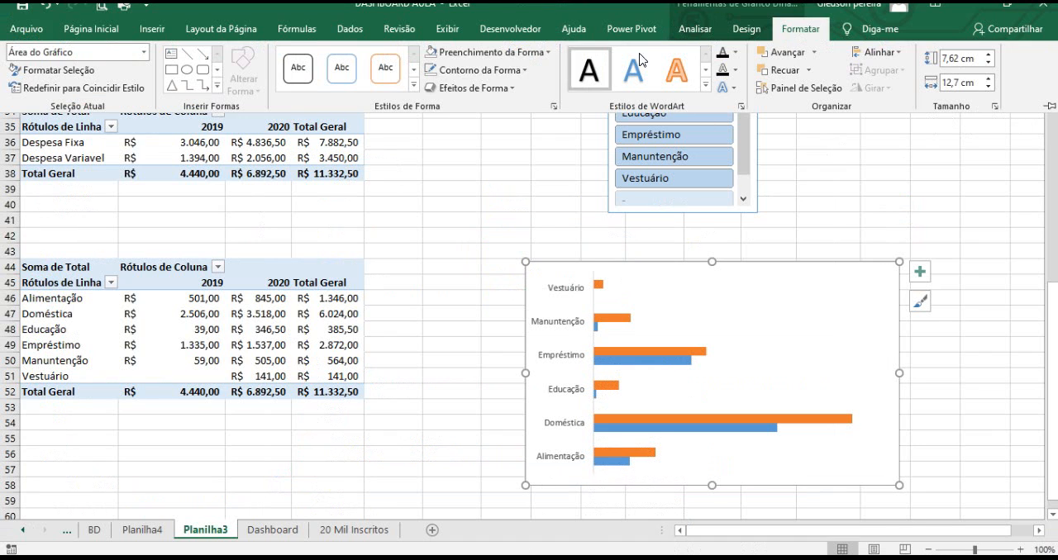
click(460, 71)
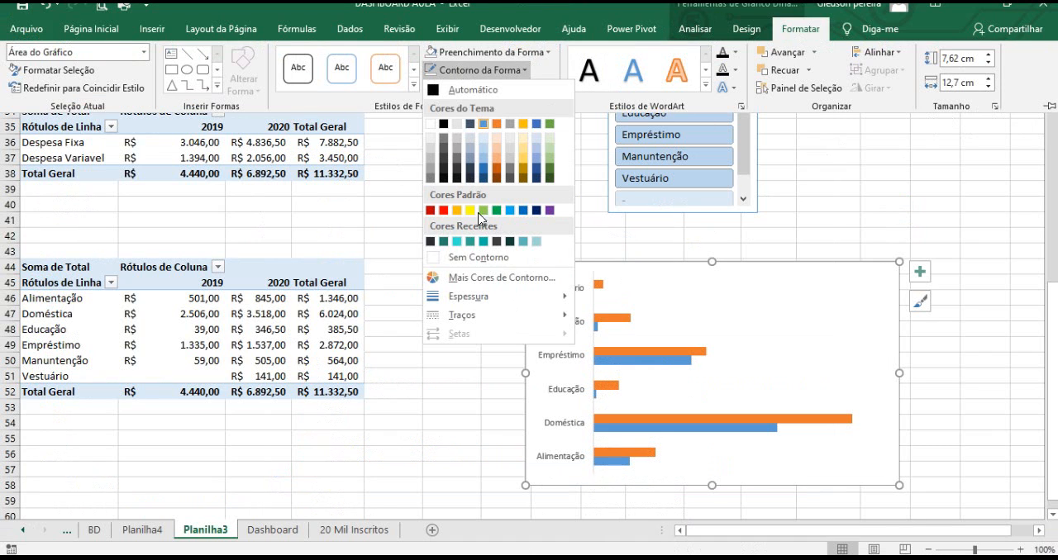
click(480, 257)
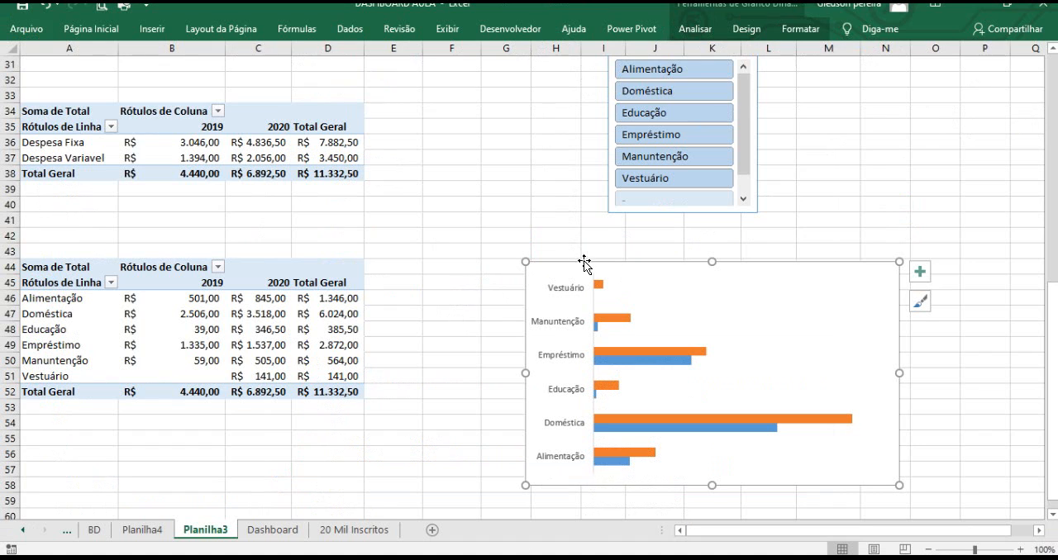
click(799, 29)
click(484, 75)
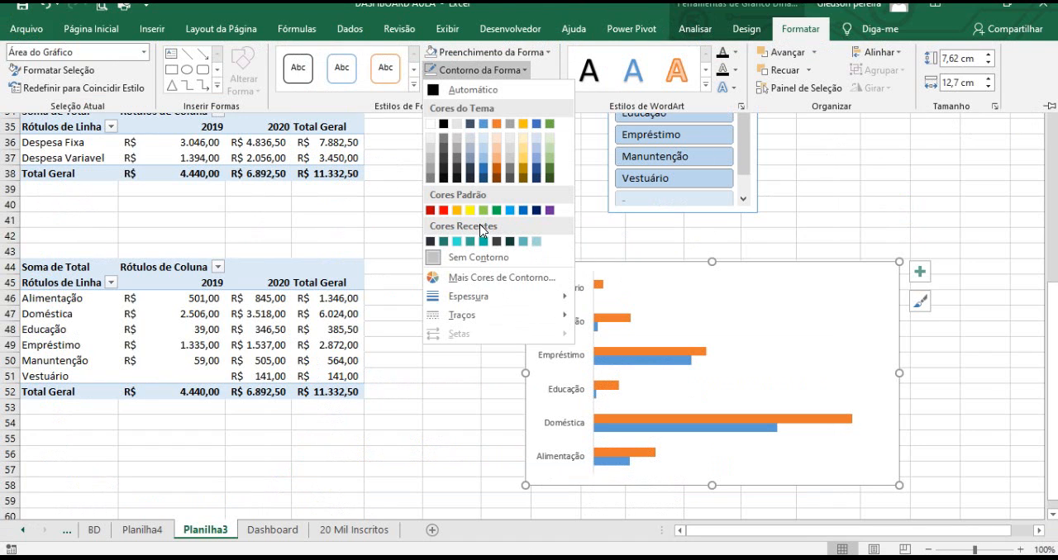
click(480, 258)
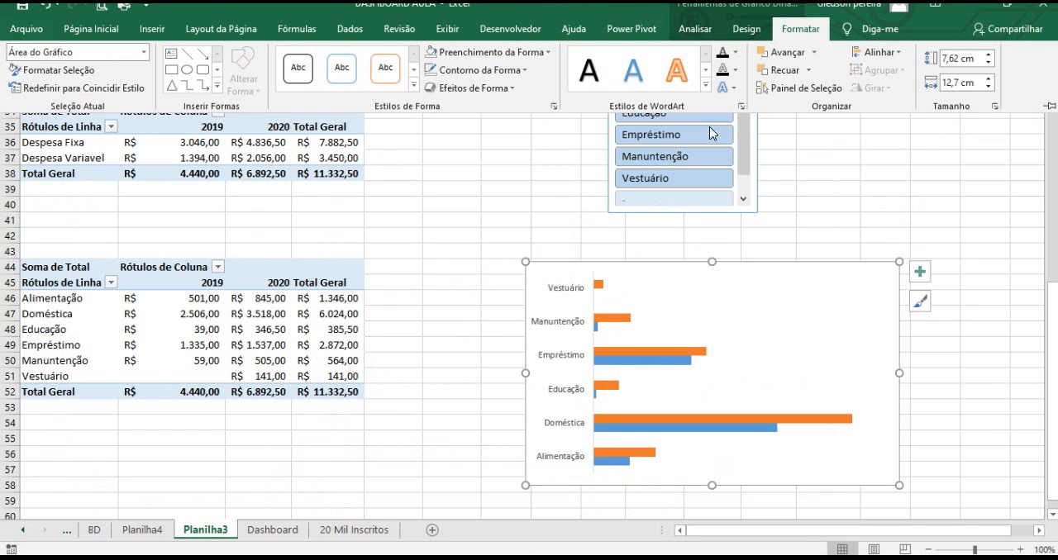
Set the chart area's shape fill to no fill.
click(480, 54)
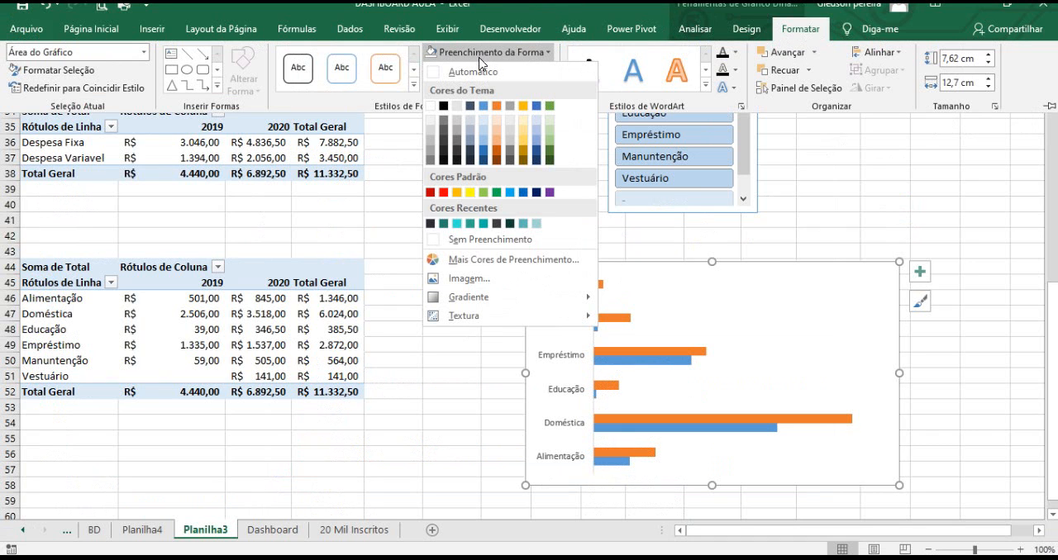
click(468, 241)
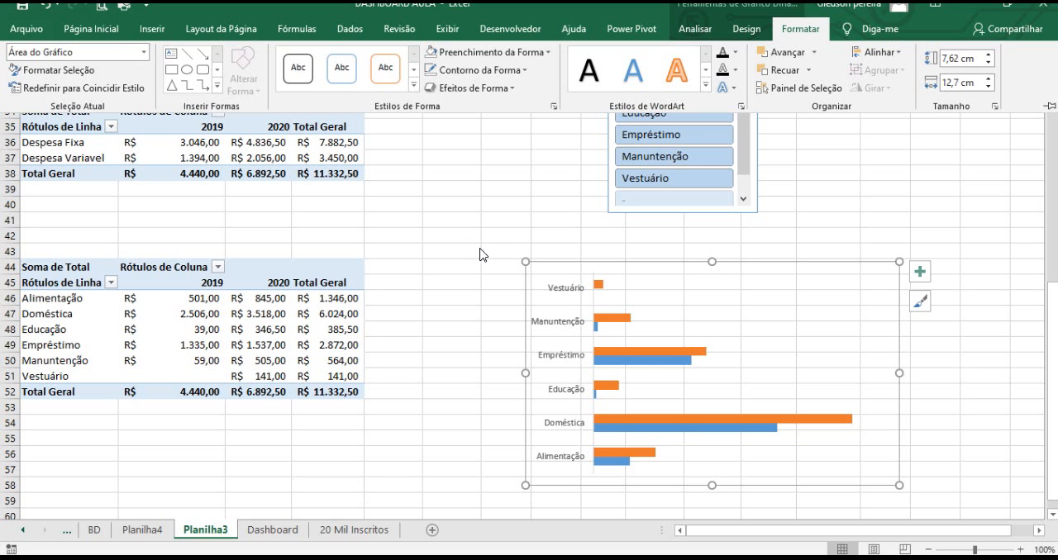
click(504, 204)
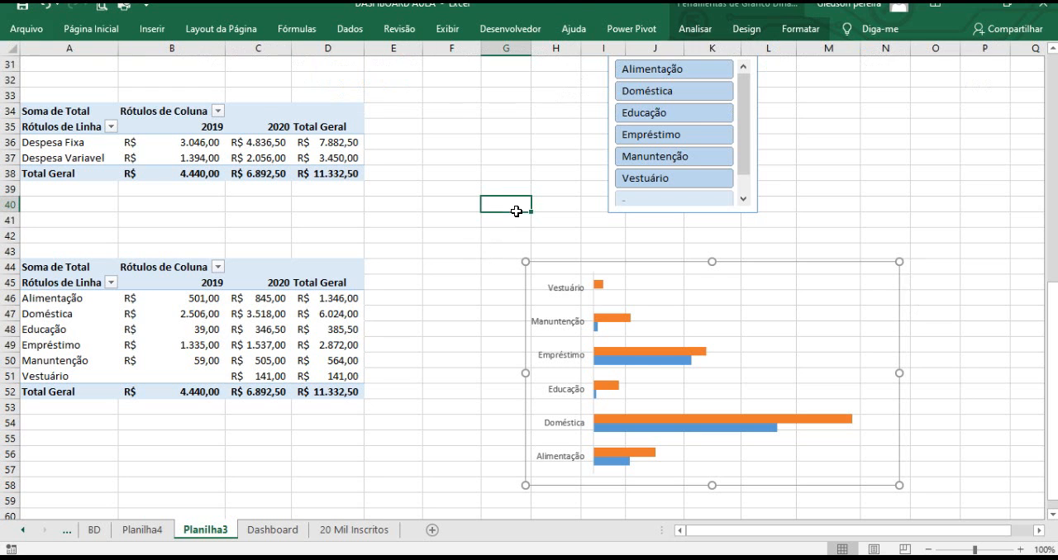
Remove the category chart from Planilha3 and switch to Planilha4.
click(595, 267)
key(Delete)
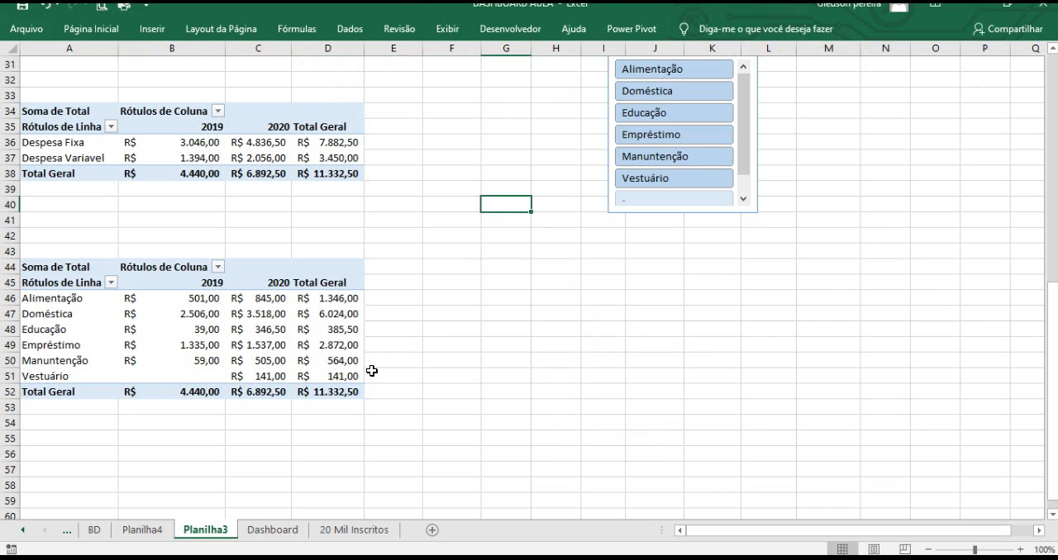
click(143, 532)
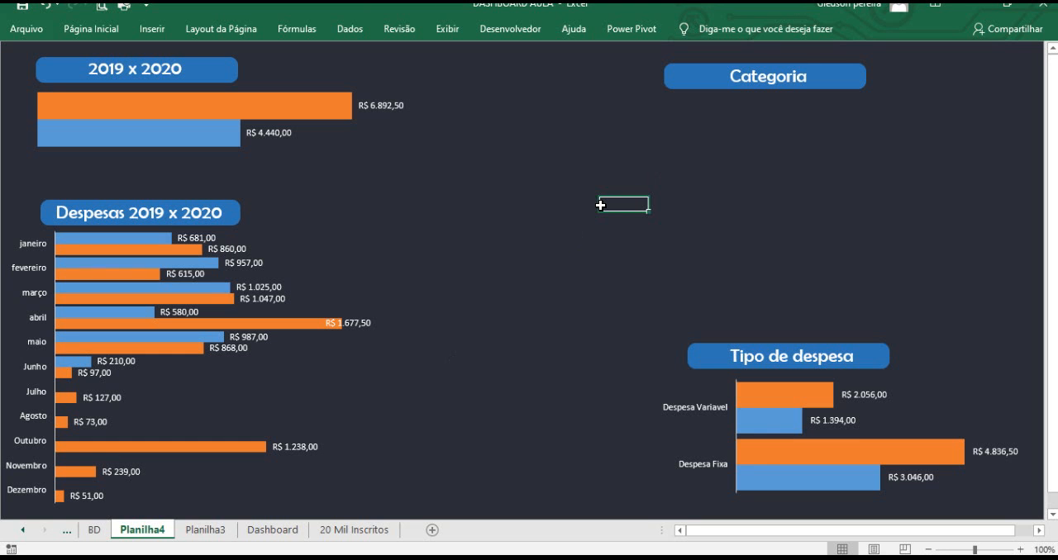
Paste the category chart into Planilha4 and position it beneath the Categoria title.
key(ctrl+v)
drag(651, 182, 678, 97)
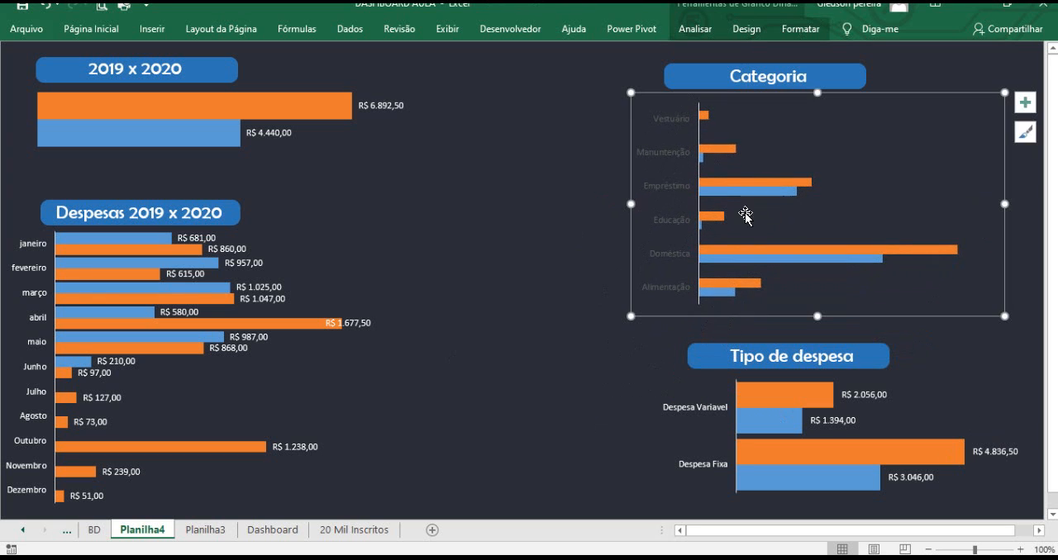
Open the format series settings for the category chart and set the series gap width to 20%.
click(721, 151)
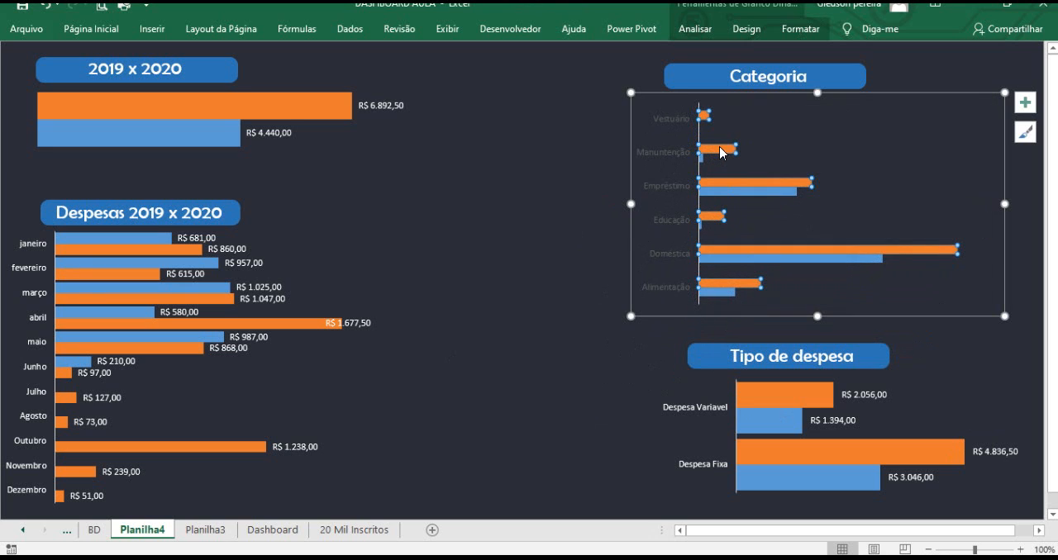
right_click(720, 152)
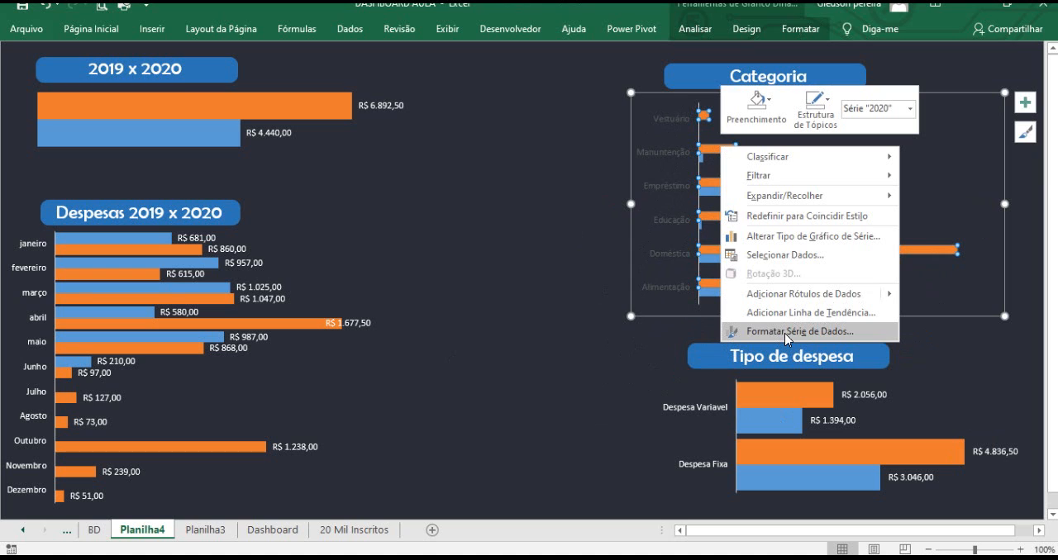
click(781, 326)
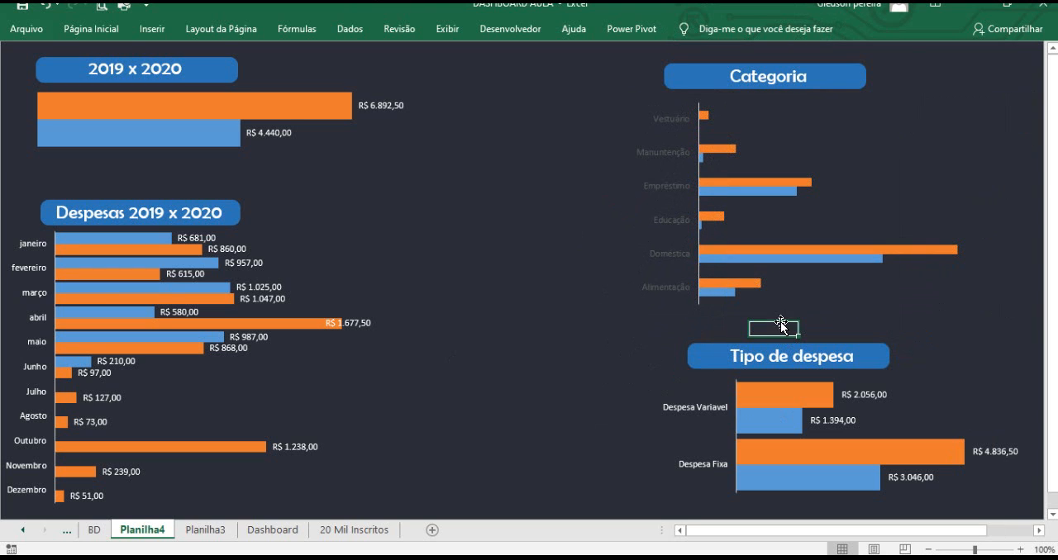
right_click(744, 195)
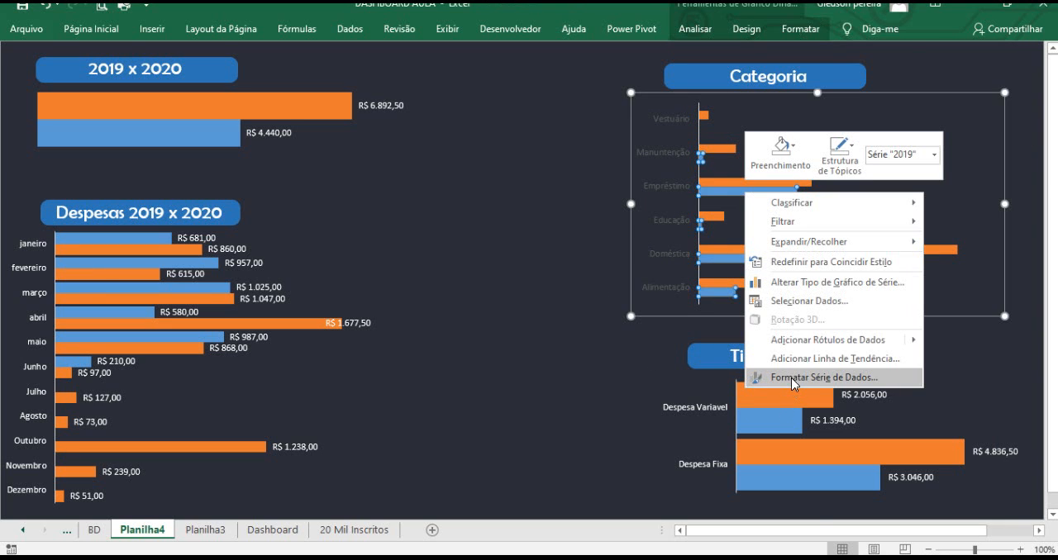
click(793, 379)
drag(1014, 244, 985, 257)
text(20)
key(Return)
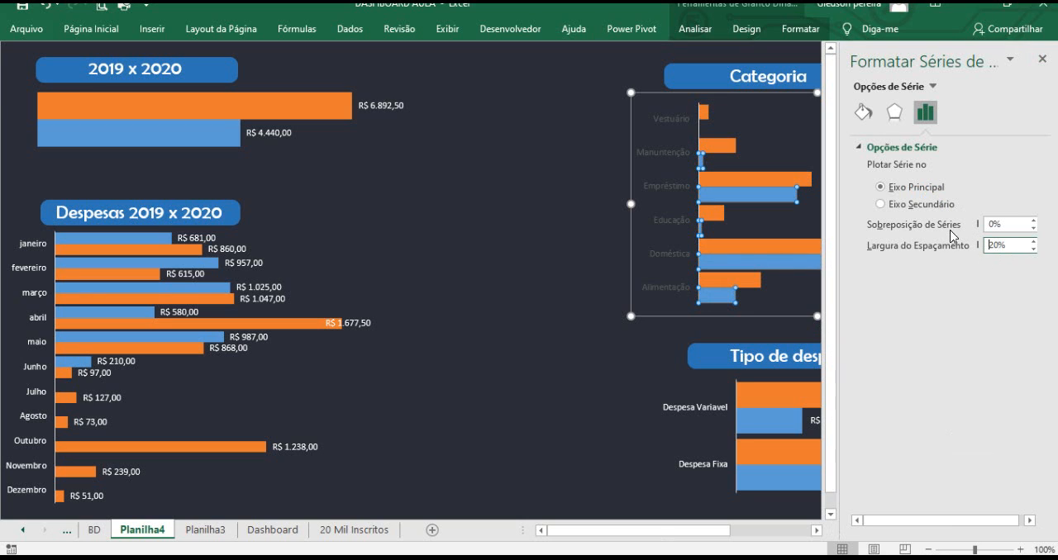
click(1041, 61)
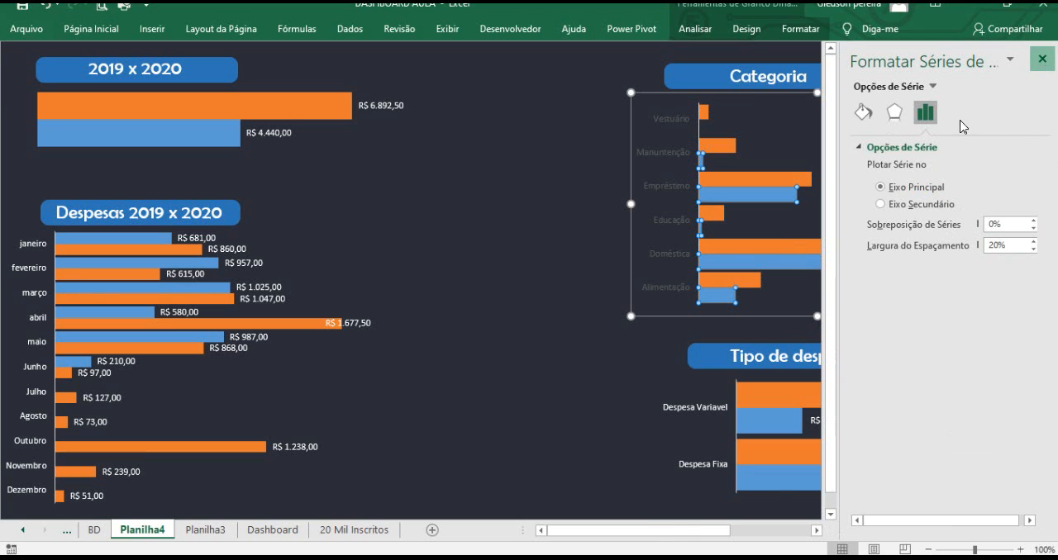
Set the category chart's axis labels font color to white.
click(581, 341)
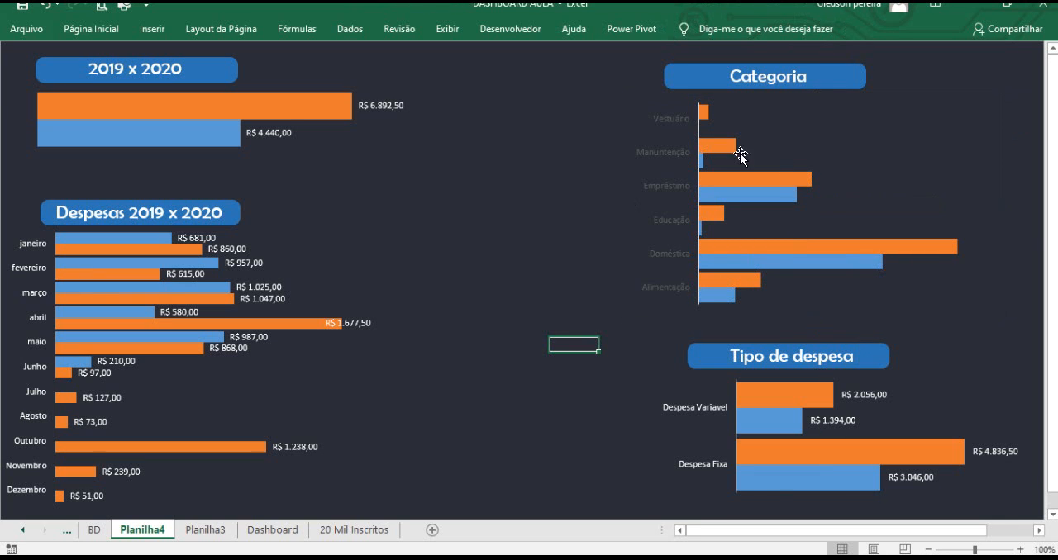
click(669, 127)
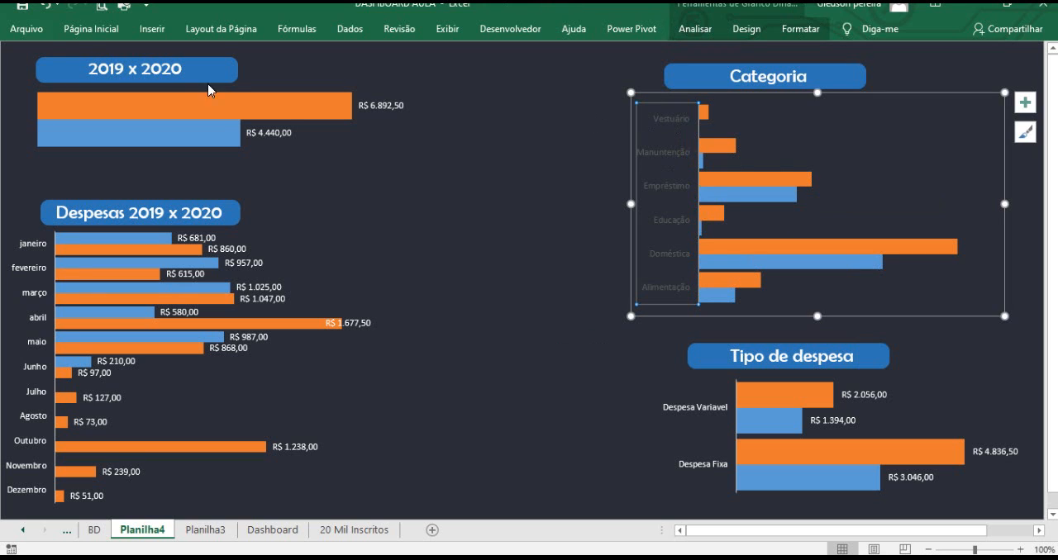
click(91, 29)
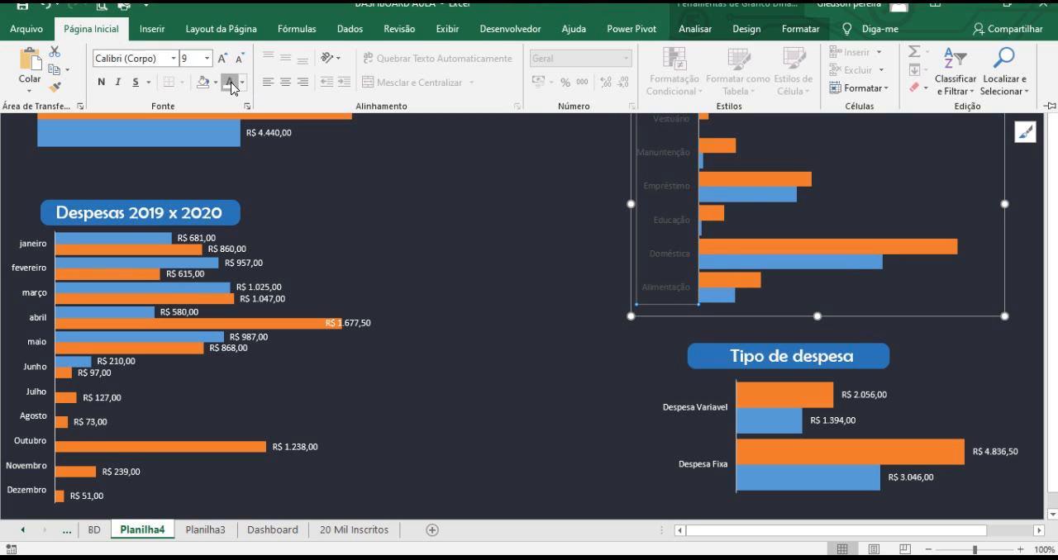
Add data labels to both the 2020 and 2019 series of the category chart.
click(800, 183)
right_click(799, 185)
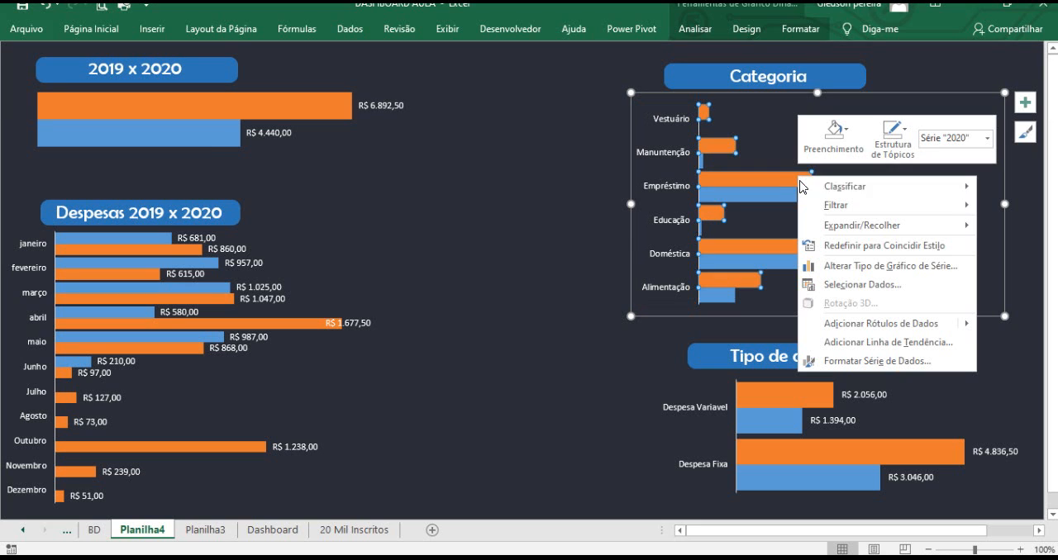
click(862, 324)
click(834, 263)
right_click(835, 264)
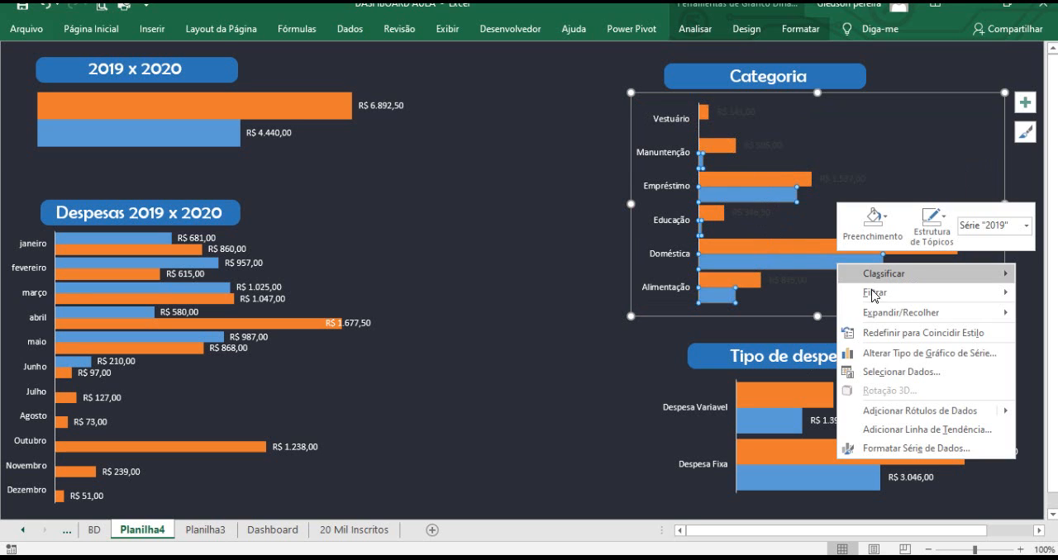
click(903, 411)
Set the font color of both series' data labels to white.
click(841, 179)
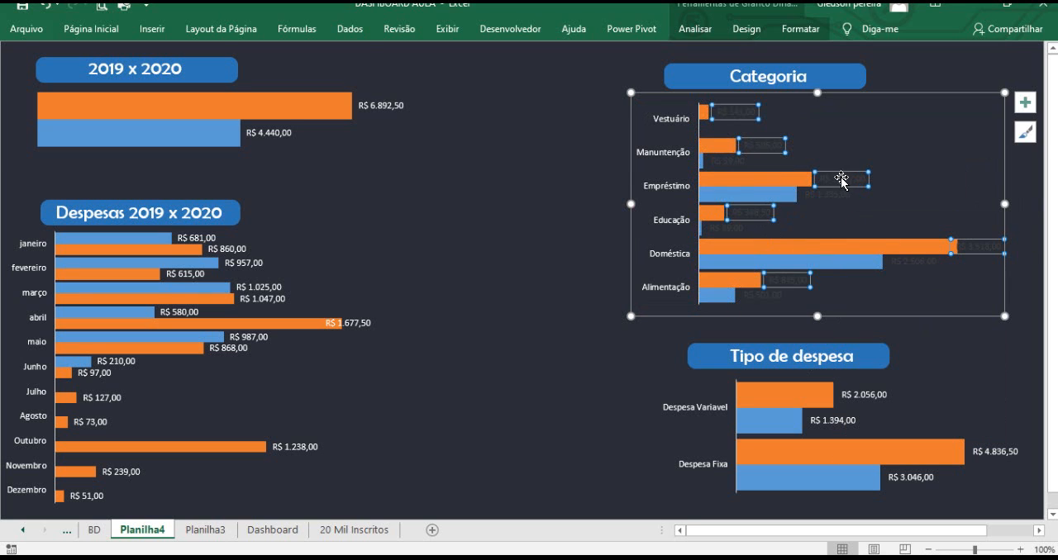
click(98, 28)
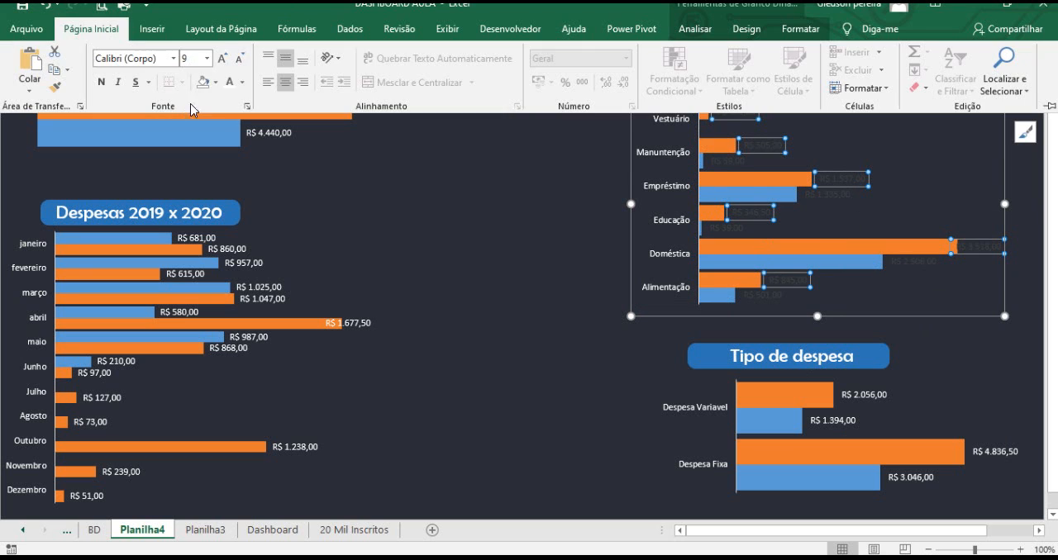
click(229, 82)
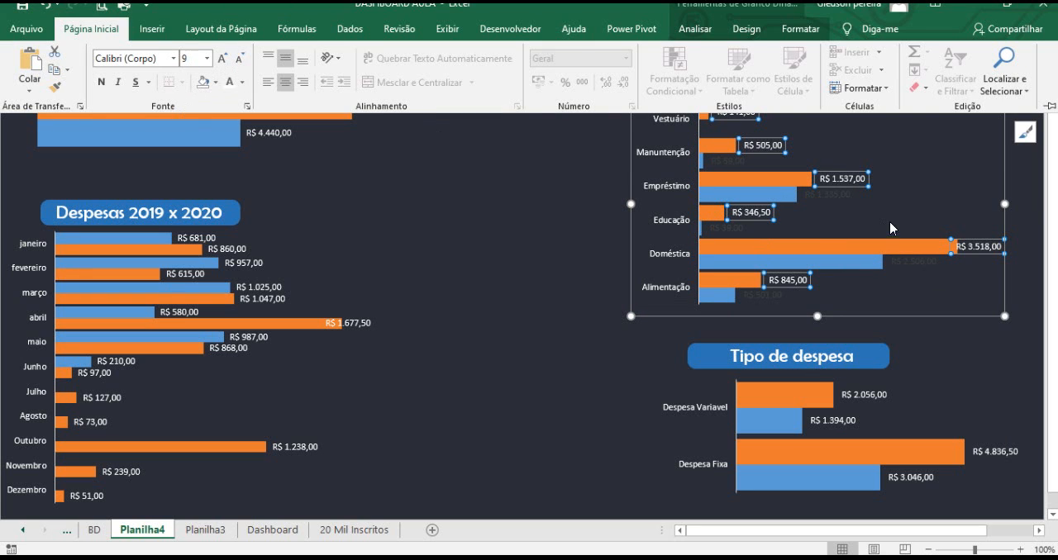
click(826, 198)
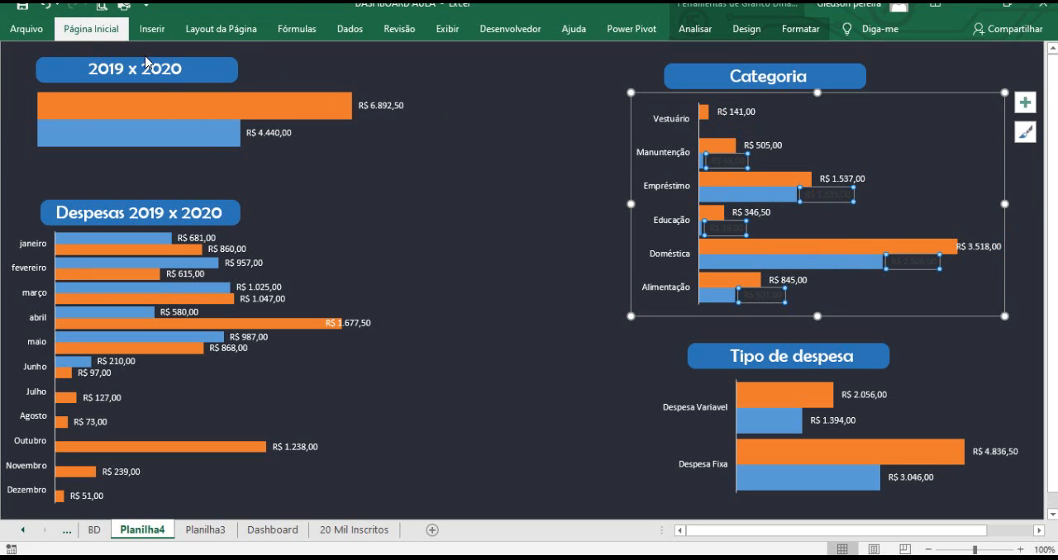
click(98, 28)
click(235, 84)
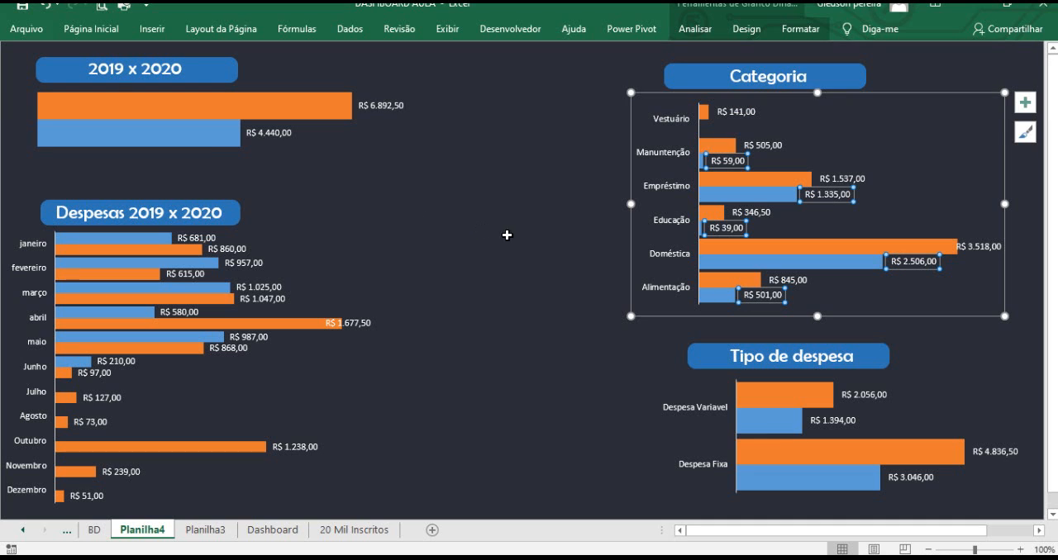
Nudge the category chart slightly right and down under its title.
click(542, 233)
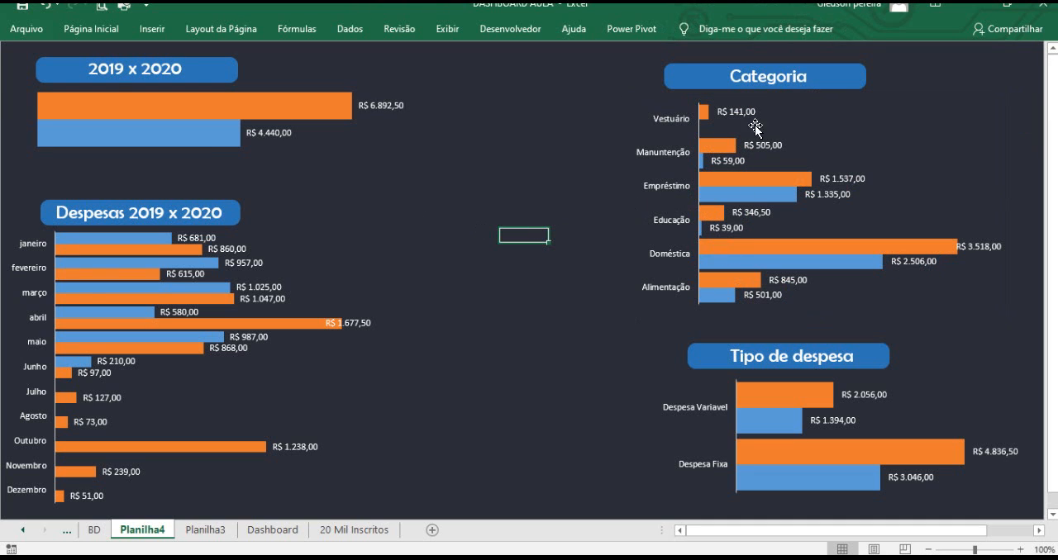
click(821, 119)
drag(655, 91, 682, 99)
click(552, 171)
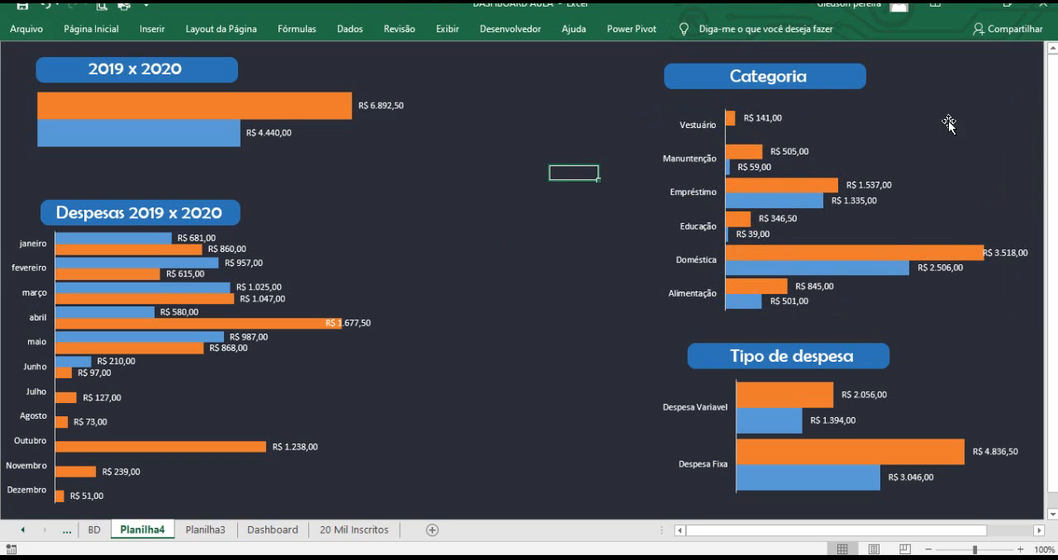
Nudge the Despesas 2019 x 2020 chart slightly downward.
click(356, 261)
drag(342, 218, 332, 223)
click(591, 161)
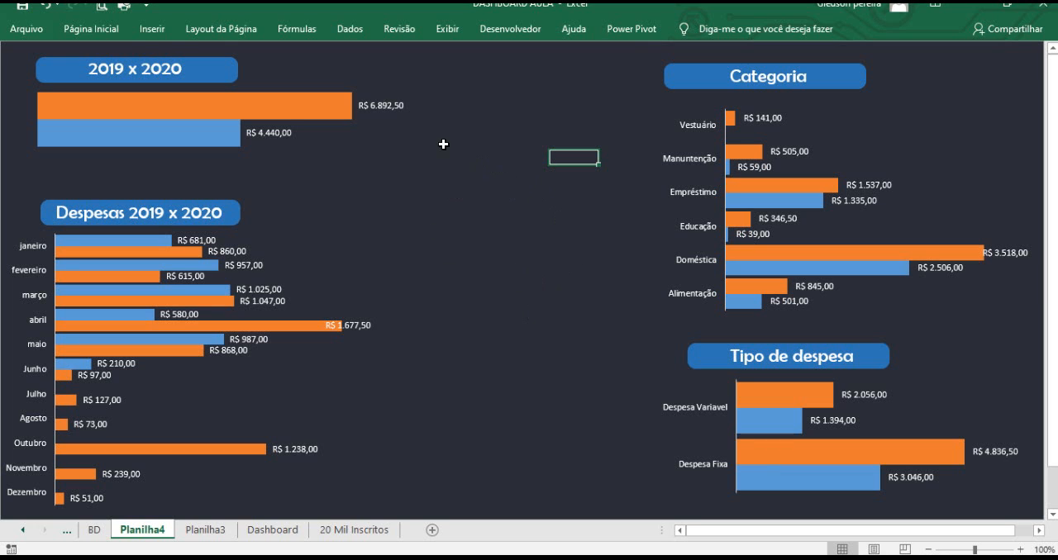
Insert an ellipse shape and draw it as a circle in the empty center area between the charts.
click(152, 31)
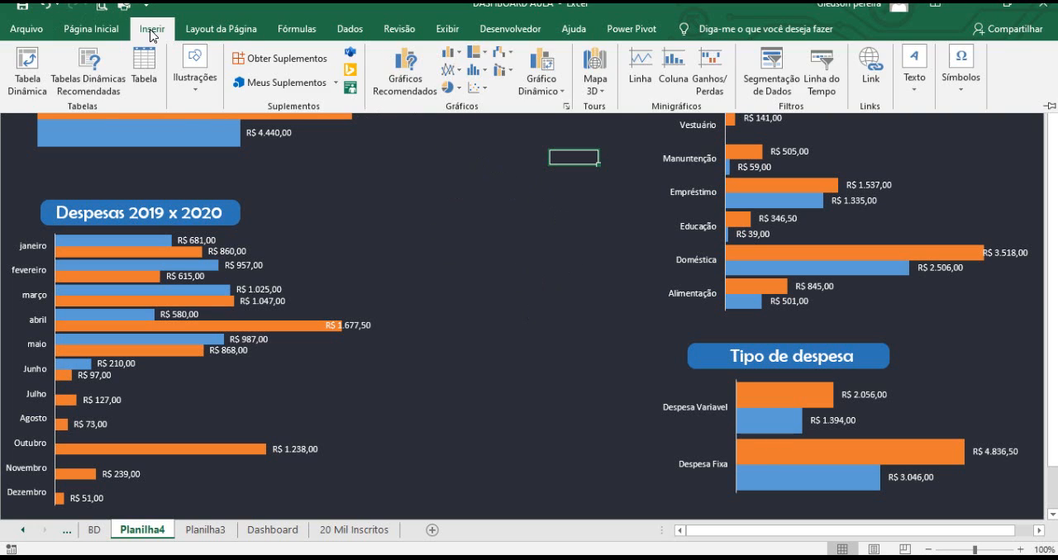
click(195, 68)
click(228, 133)
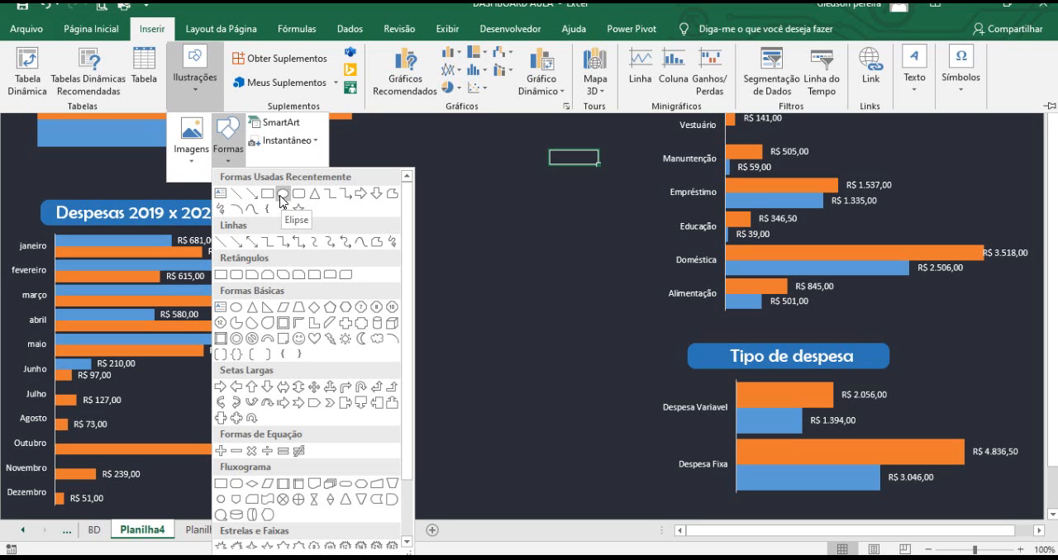
click(283, 195)
drag(432, 167, 612, 340)
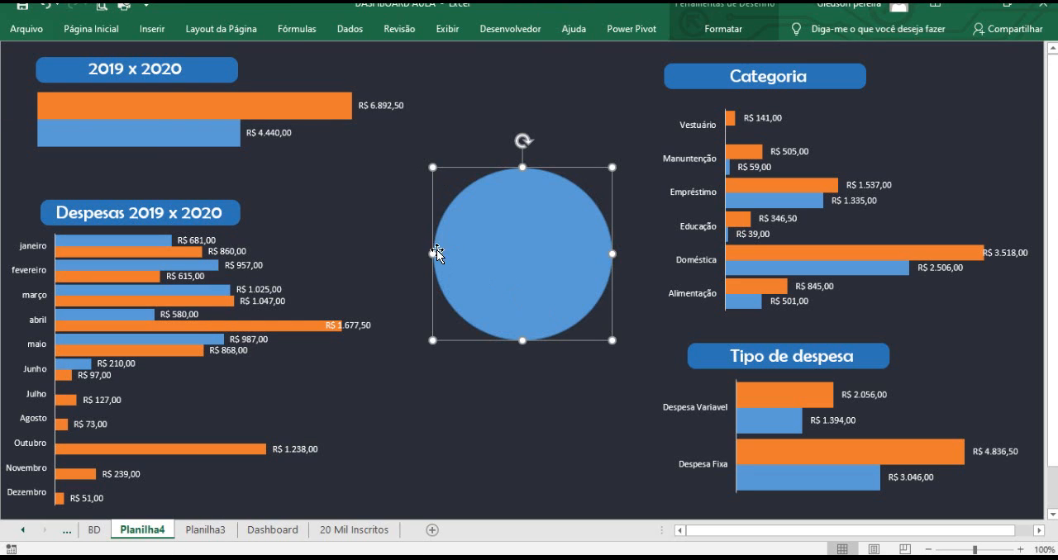
drag(431, 257, 417, 255)
drag(515, 341, 515, 348)
drag(540, 260, 519, 250)
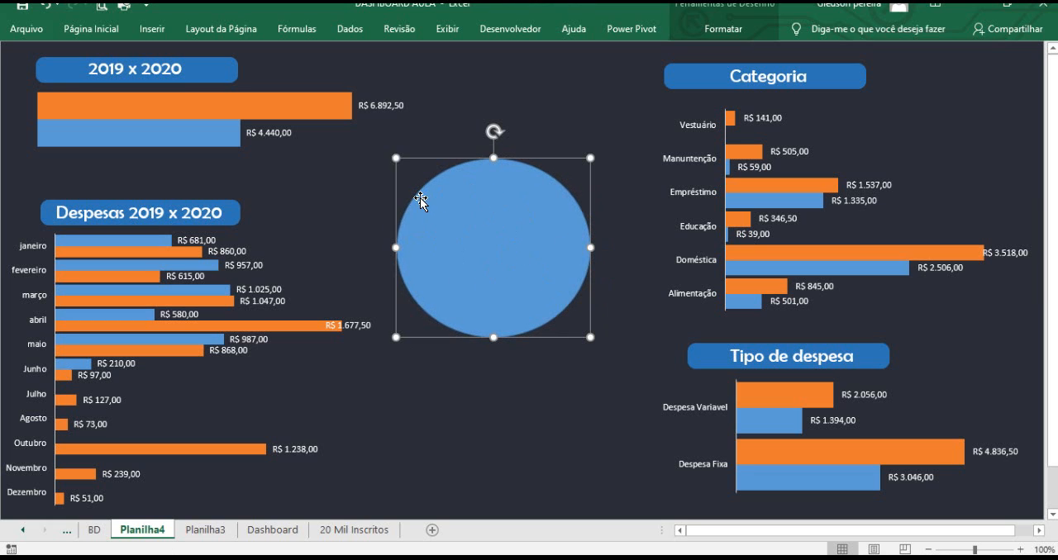
Fill the circle with a light gray theme color.
click(104, 33)
click(215, 81)
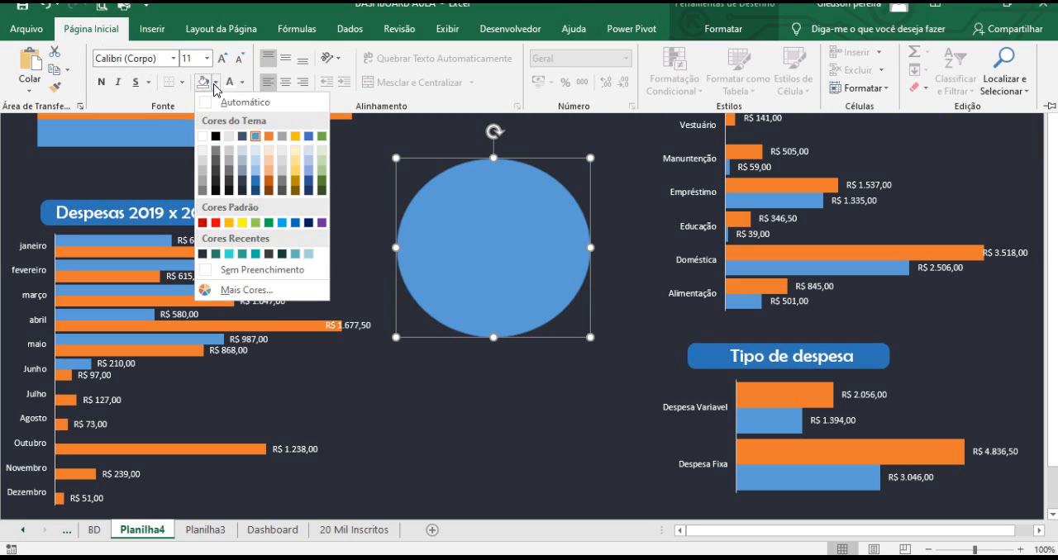
click(203, 155)
click(568, 377)
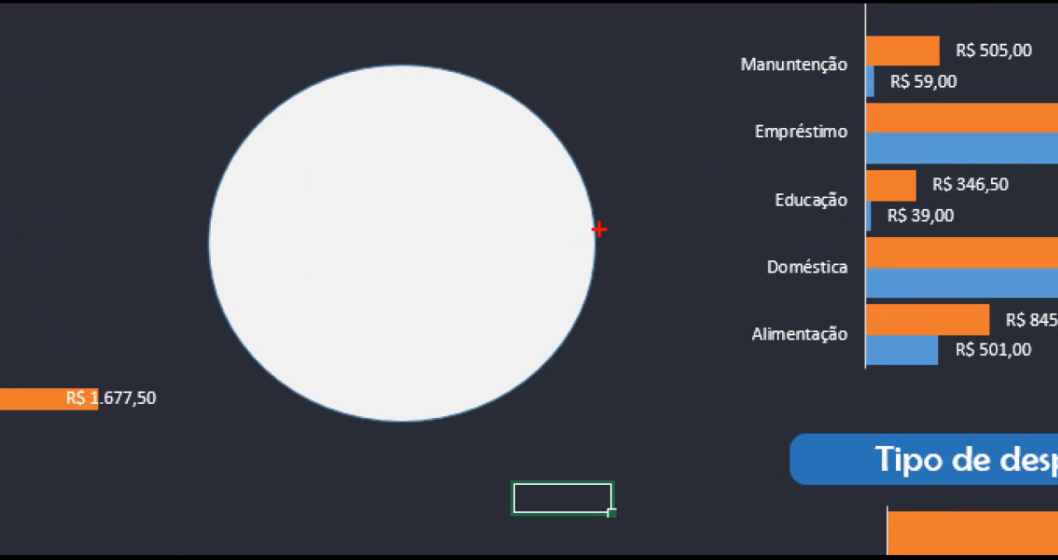
drag(582, 230, 649, 215)
key(Escape)
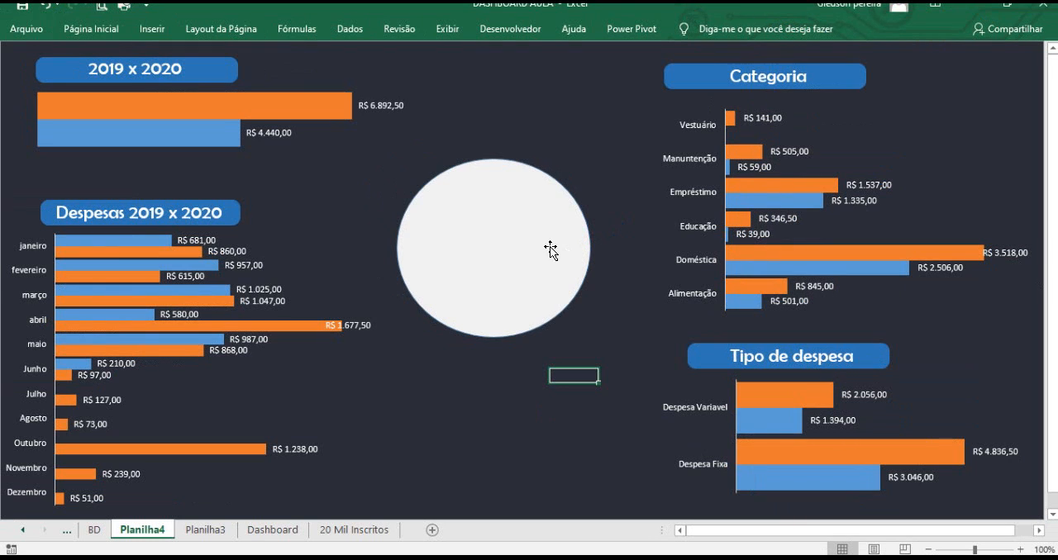
Open Format Shape for the circle and set its line to no line.
click(547, 248)
right_click(551, 245)
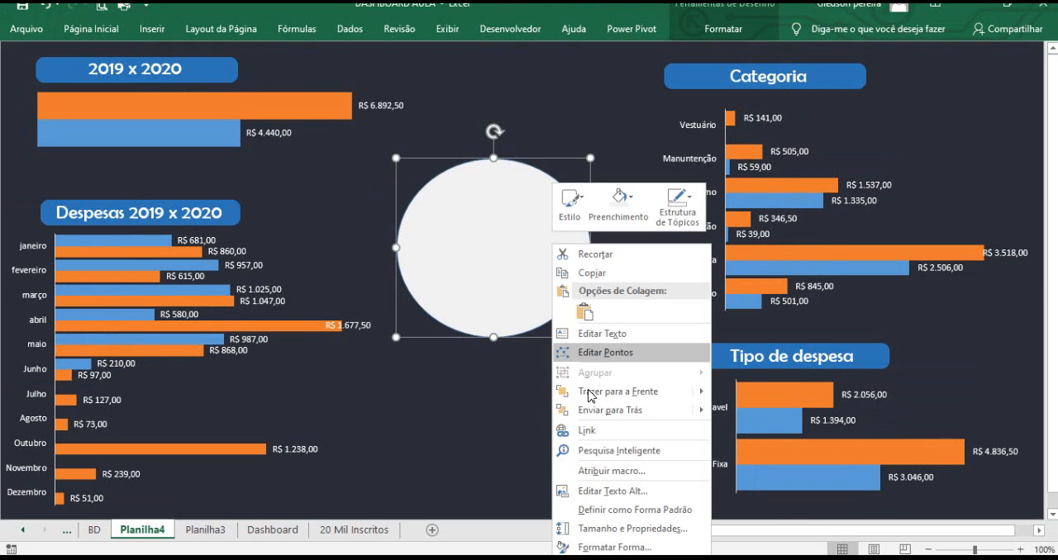
click(614, 547)
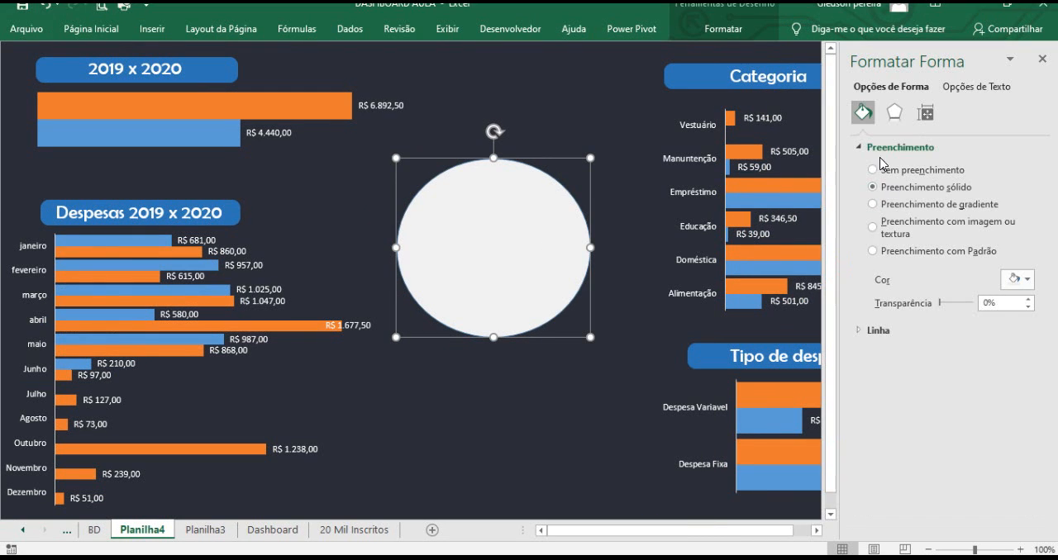
click(870, 332)
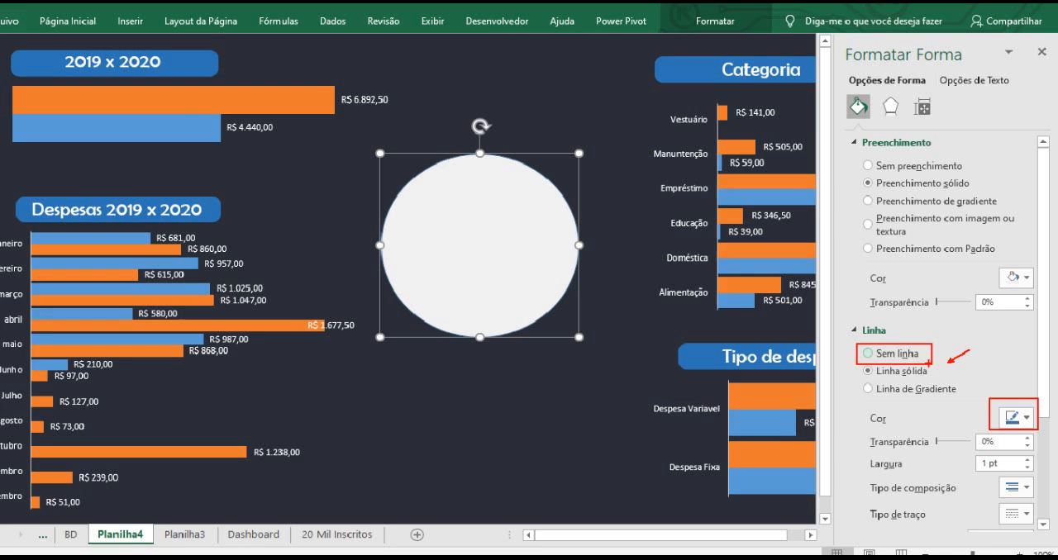
click(909, 355)
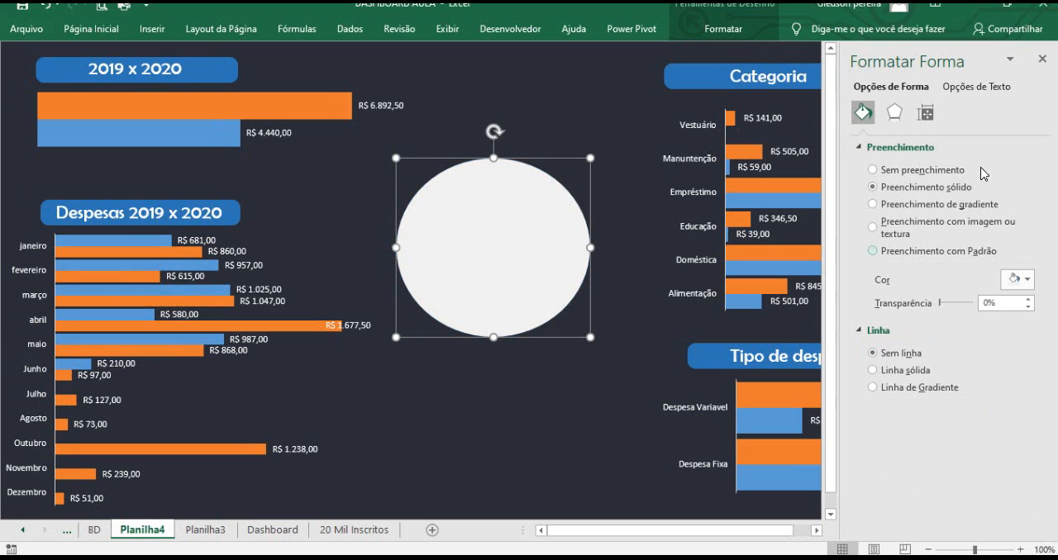
click(1042, 58)
click(560, 377)
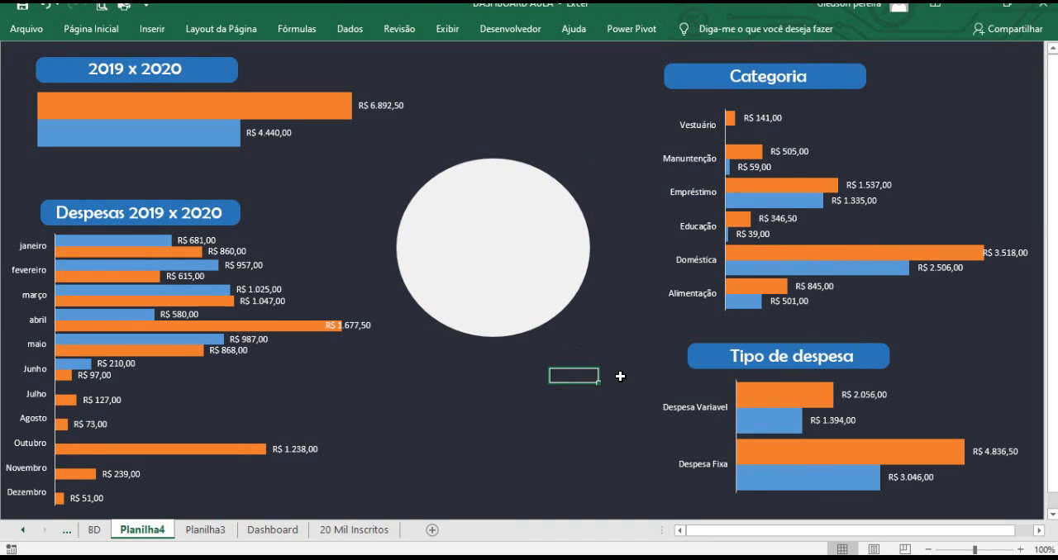
On Planilha3, insert a doughnut chart from the 2019 and 2020 percentage cells F4:G4.
click(196, 530)
scroll(583, 250, up, 10)
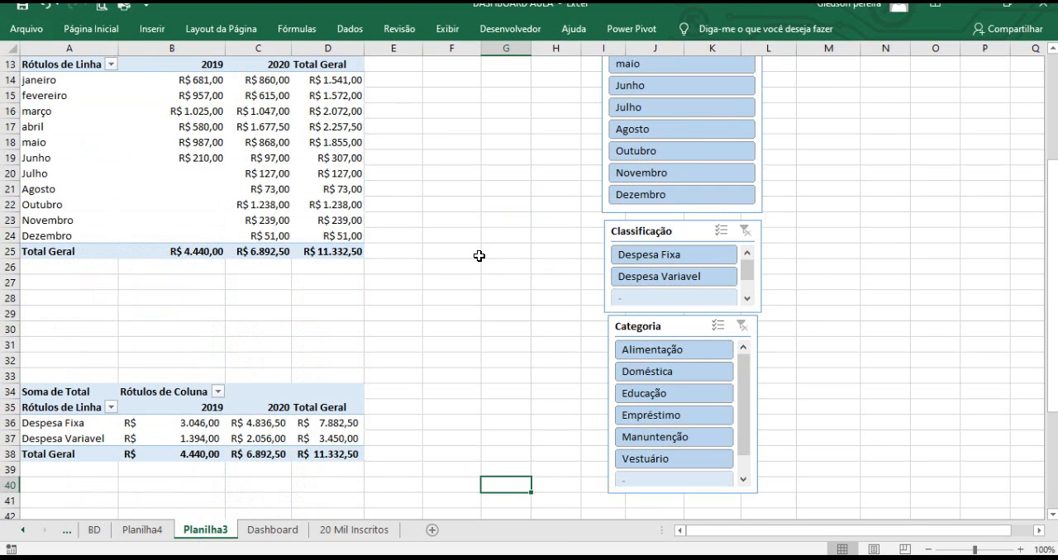
drag(463, 111, 505, 110)
click(153, 29)
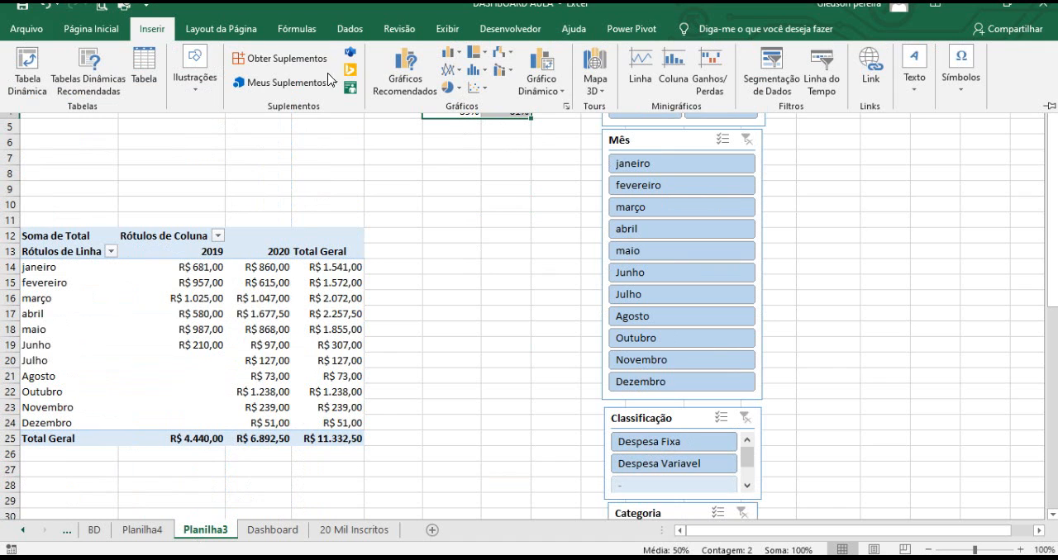
click(449, 87)
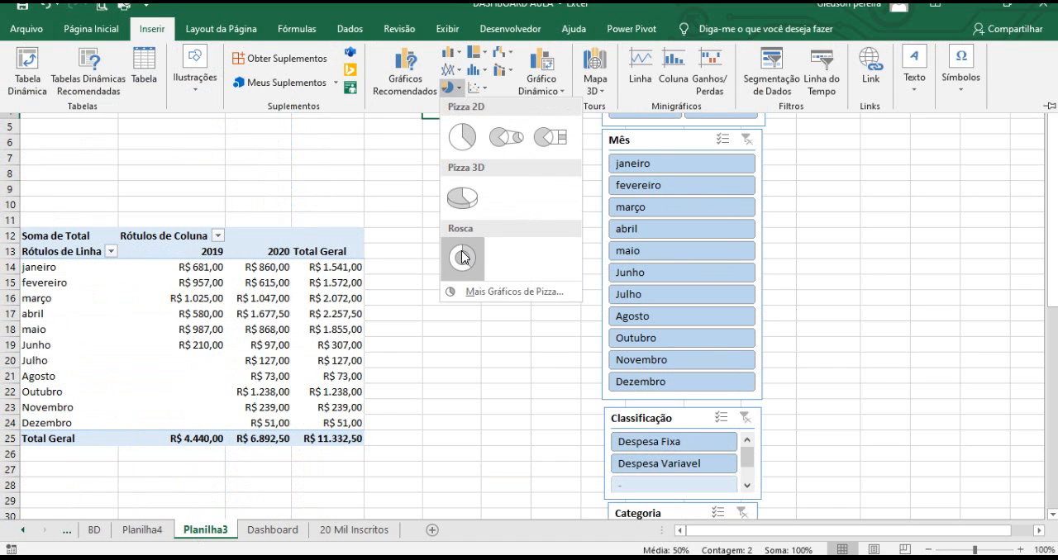
click(462, 257)
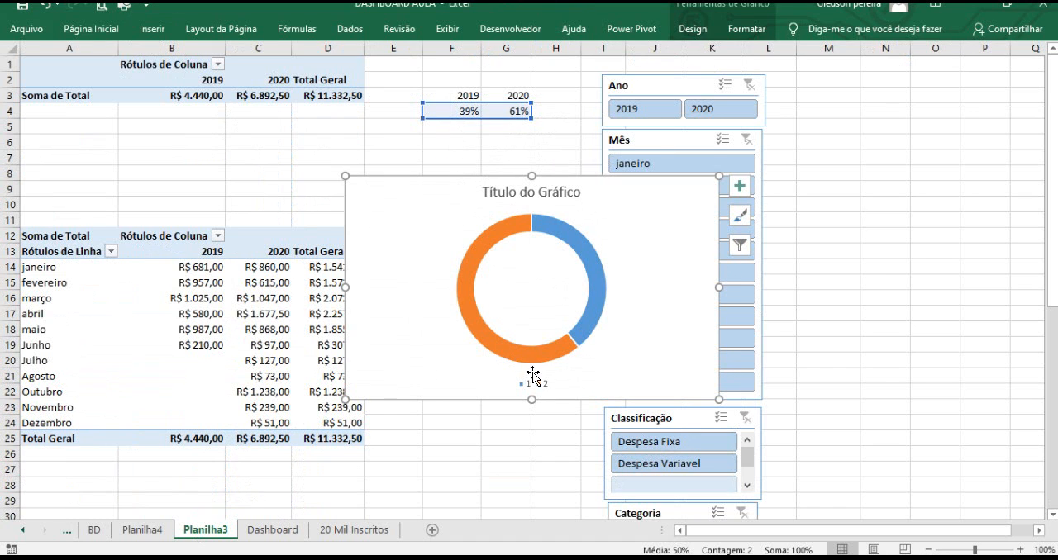
Edit the doughnut chart's data source so its category labels use the year headers in F3:G3.
click(538, 386)
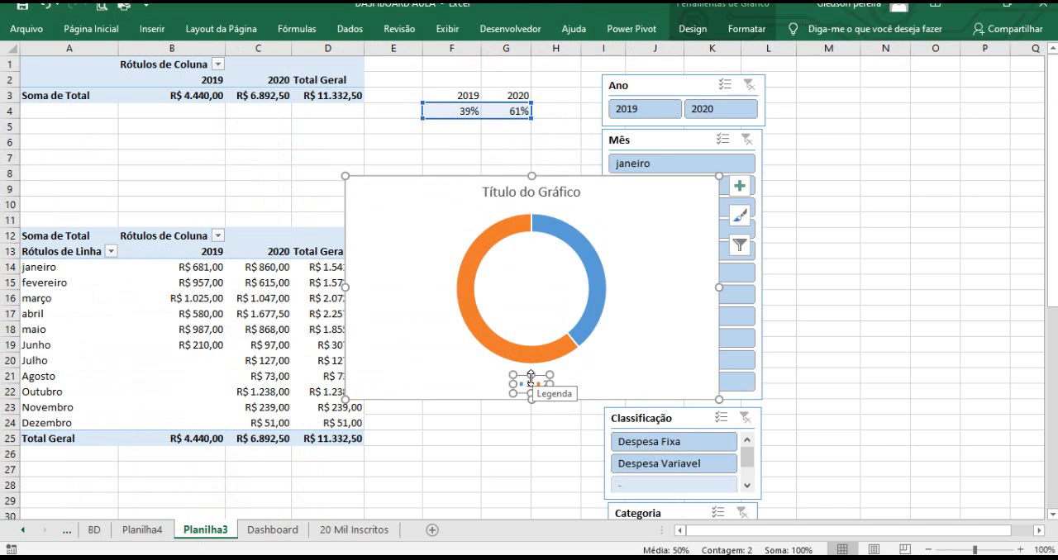
click(521, 321)
right_click(523, 322)
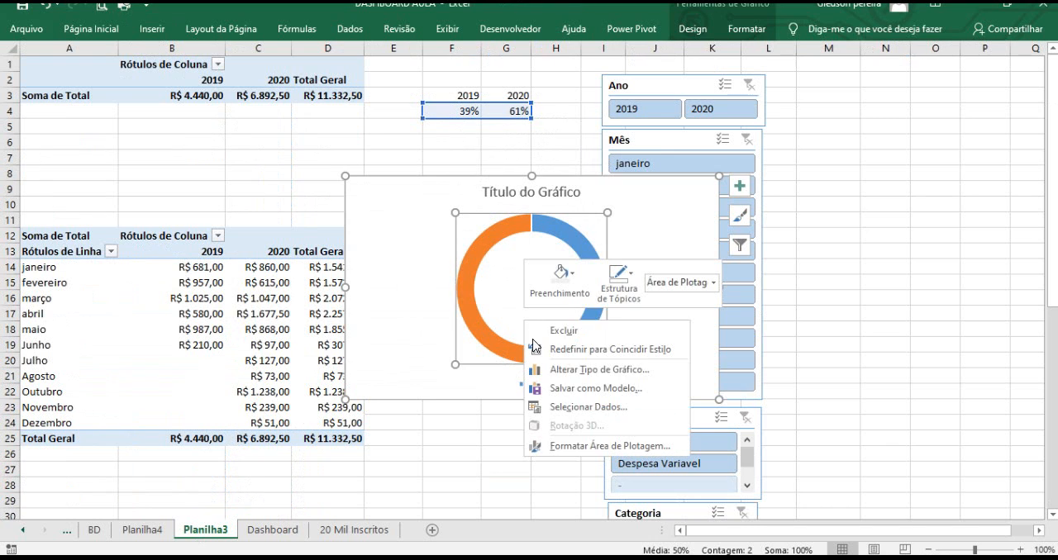
click(583, 406)
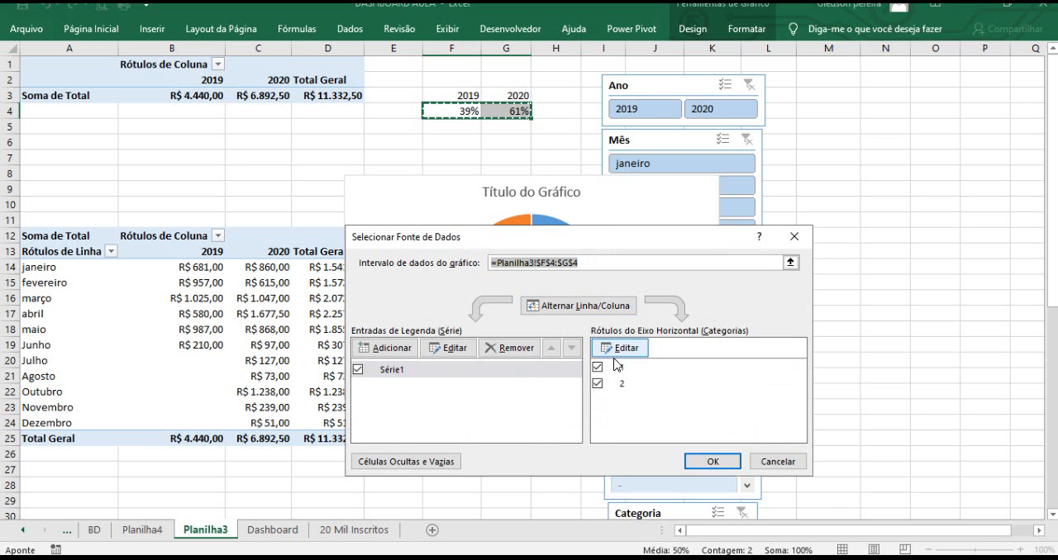
drag(583, 242, 752, 205)
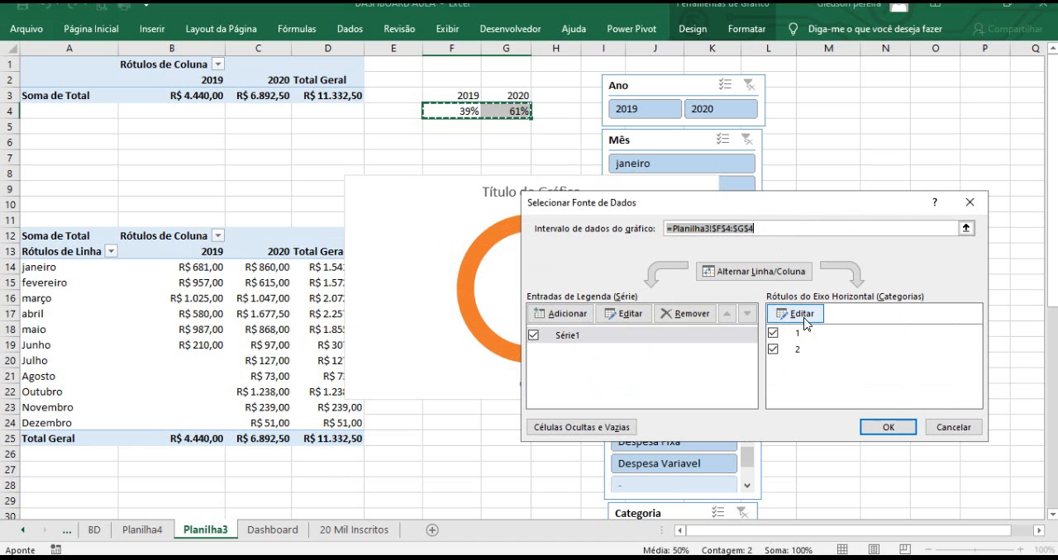
click(800, 314)
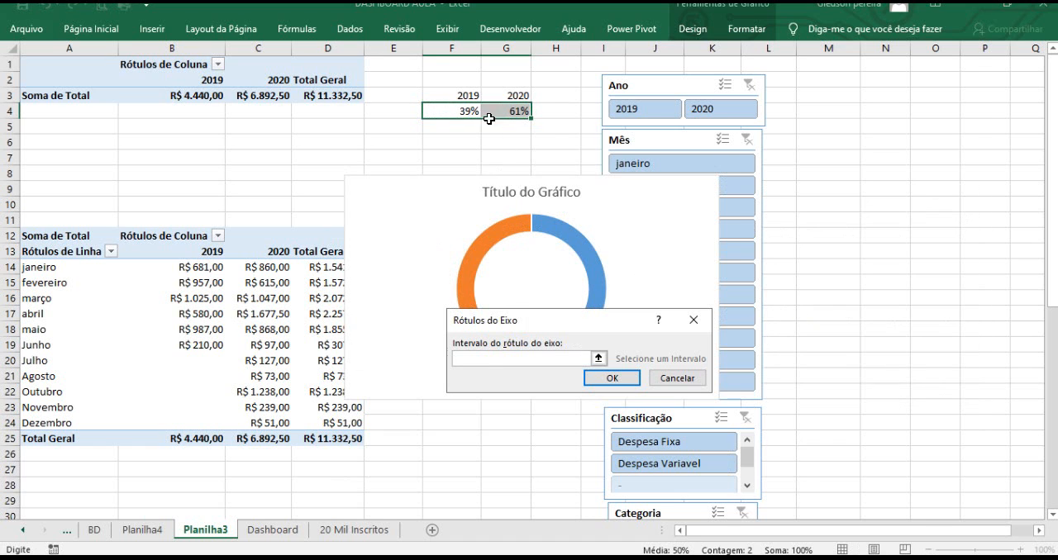
drag(461, 93, 510, 94)
click(612, 377)
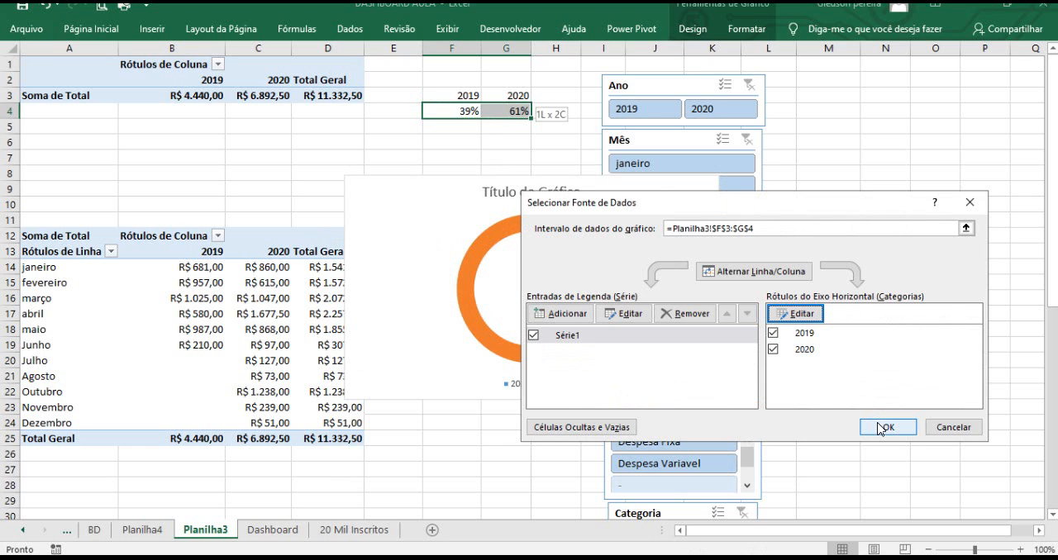
click(888, 427)
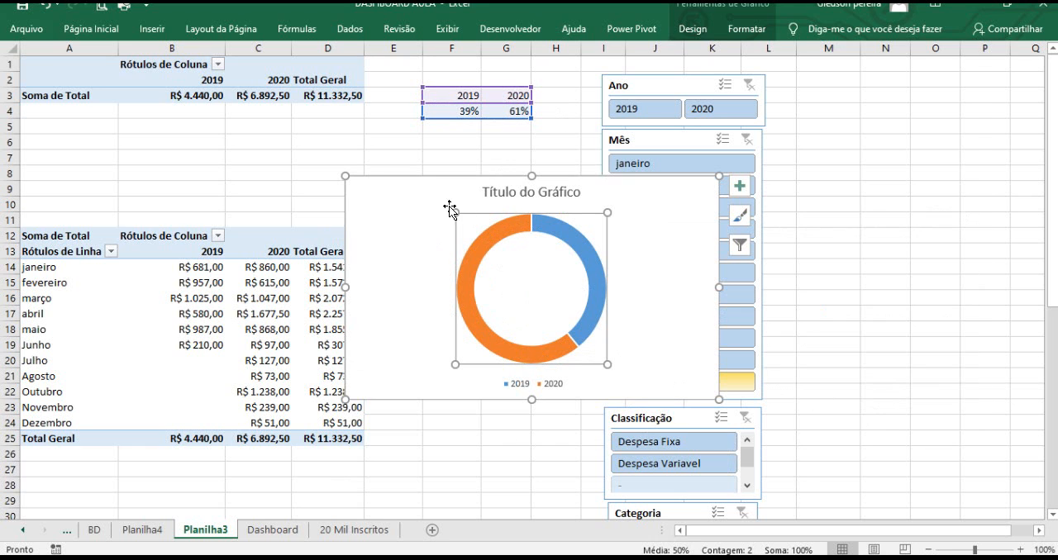
mouse_move(498, 231)
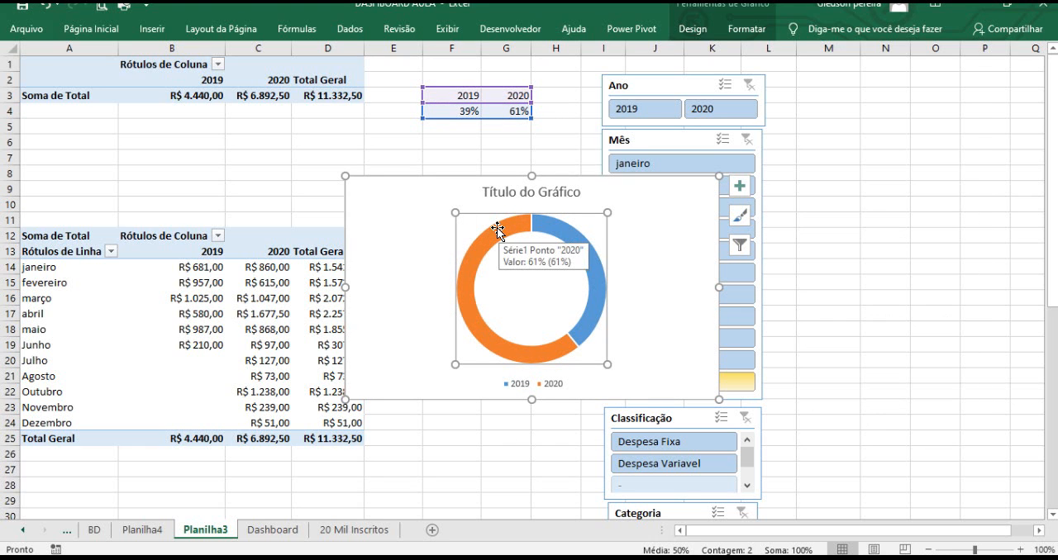
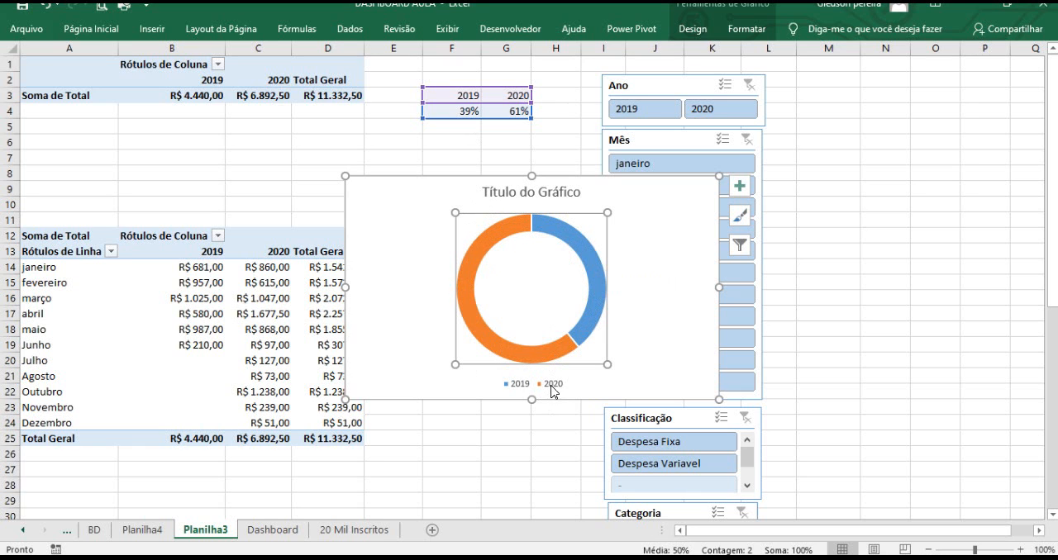
Set the doughnut chart area to no outline and no fill.
click(405, 186)
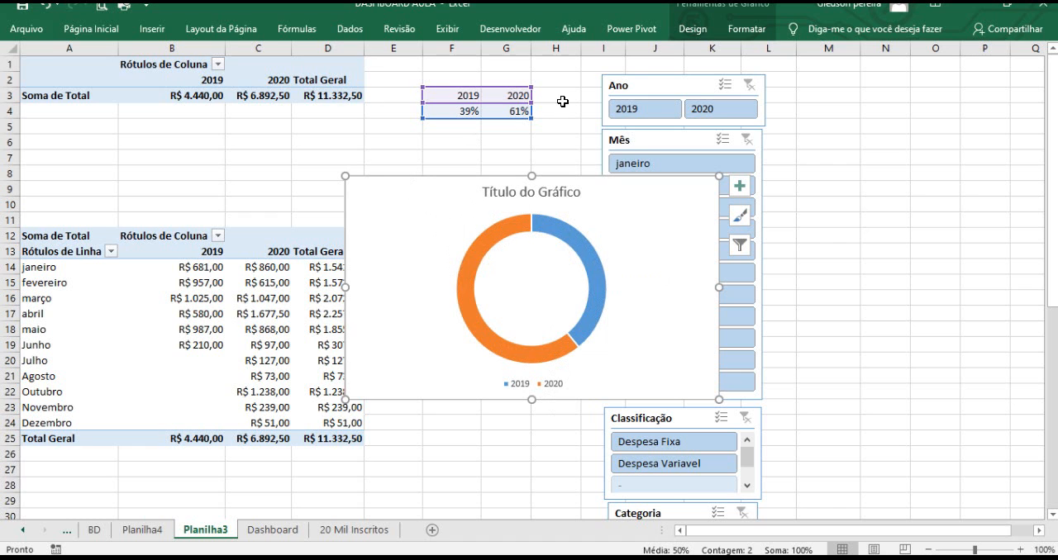
click(747, 29)
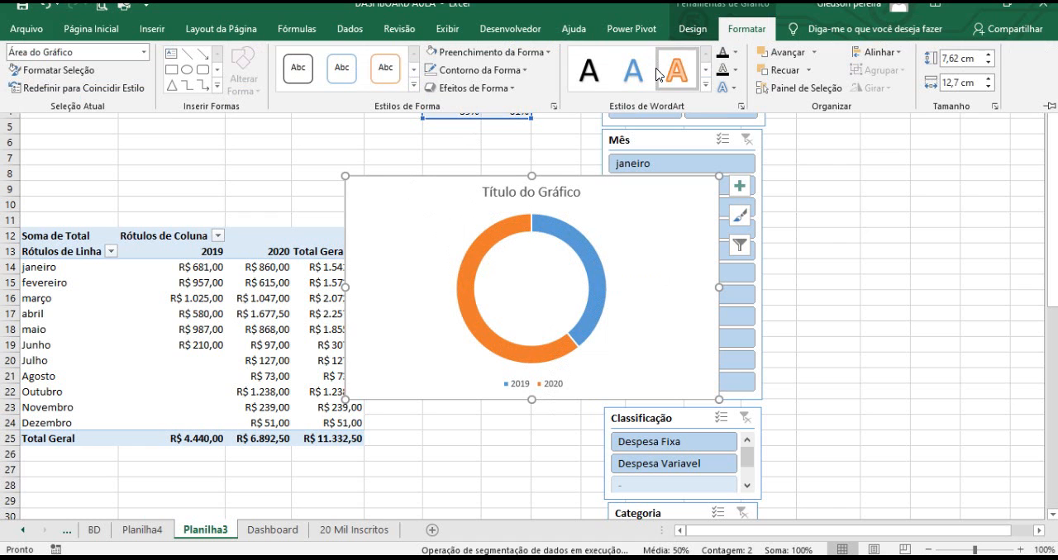
click(446, 74)
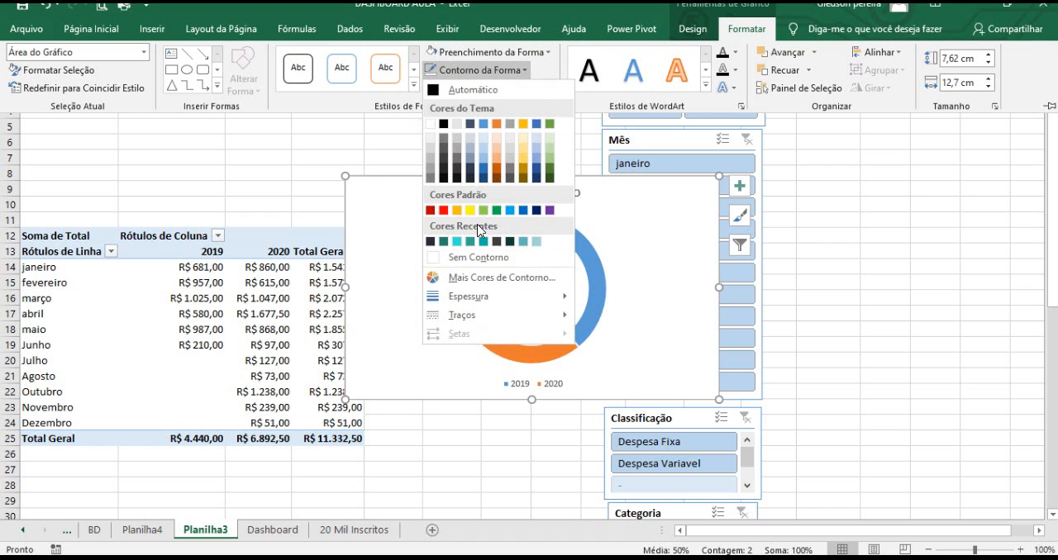
click(477, 258)
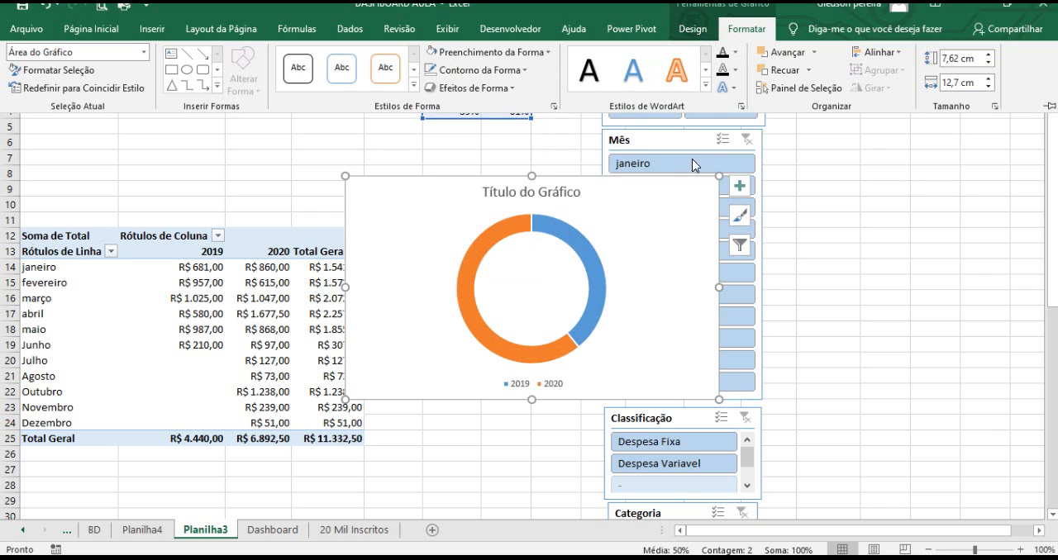
click(508, 53)
click(488, 241)
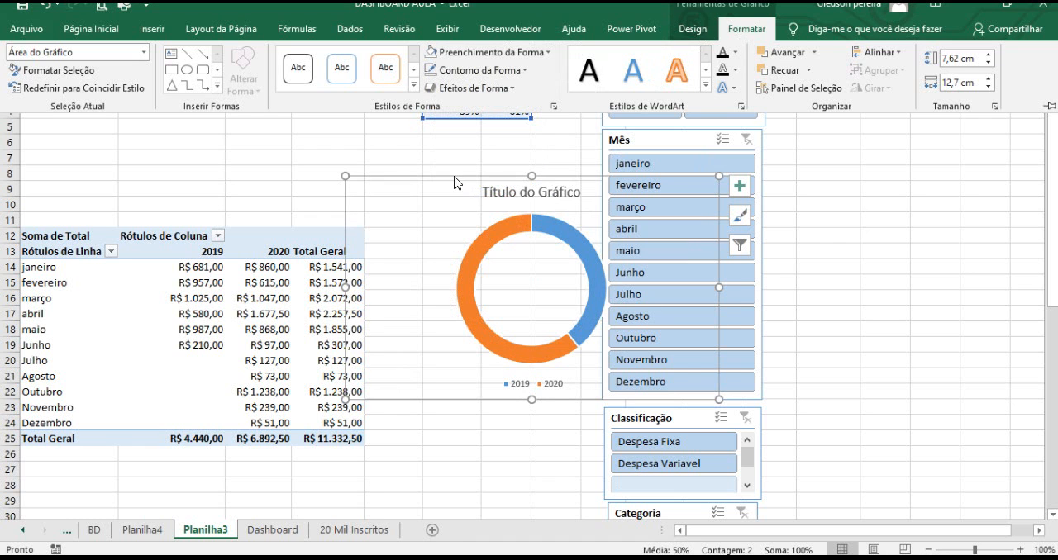
Delete the doughnut chart's title.
click(503, 203)
click(499, 189)
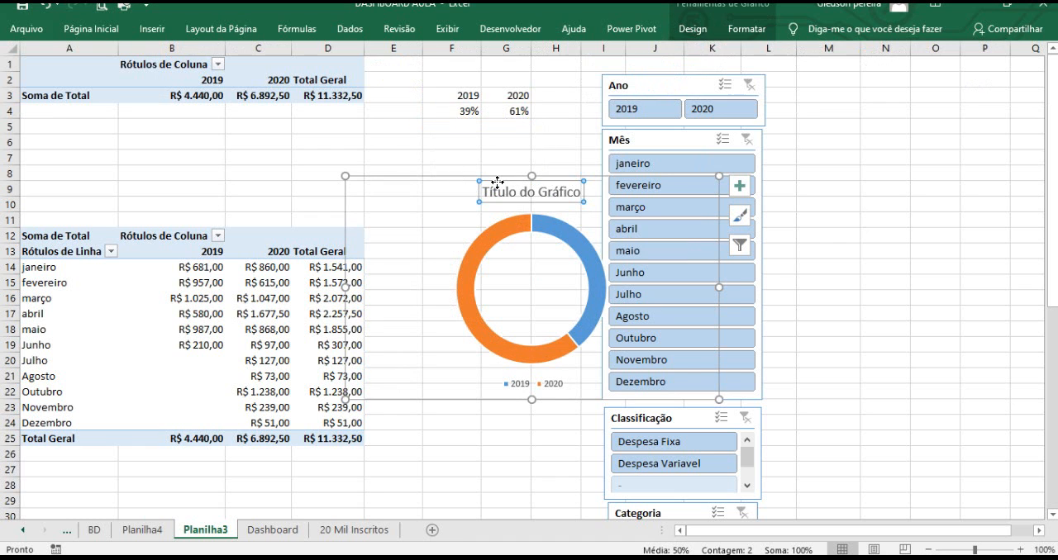
key(Delete)
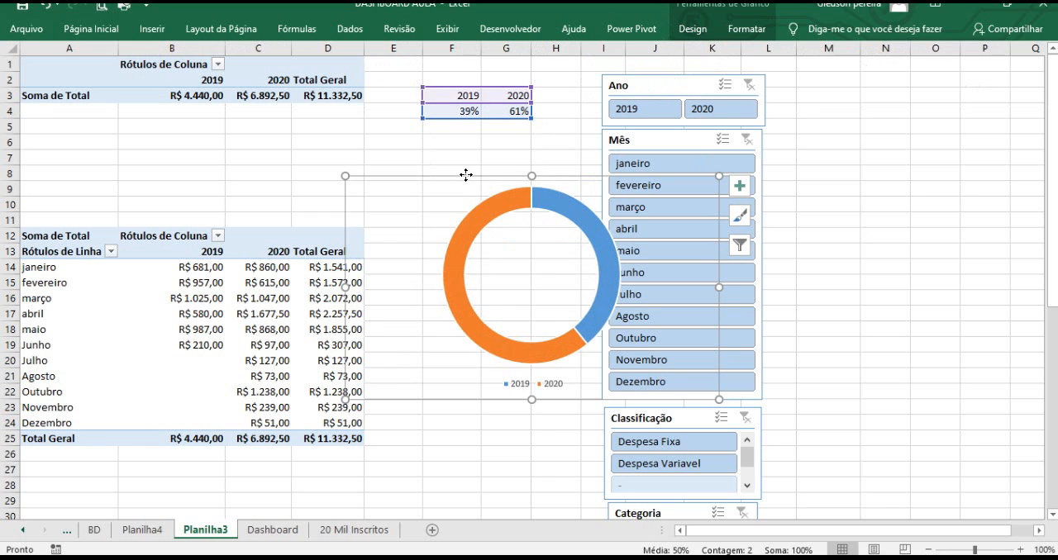
Move the doughnut chart to Planilha4 and position it over the light gray circle.
key(Delete)
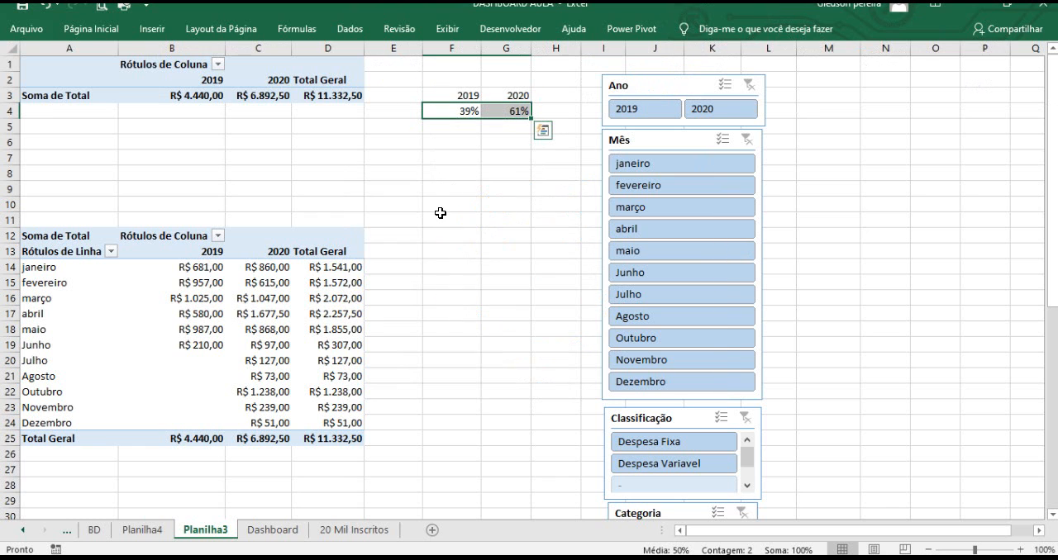
click(141, 530)
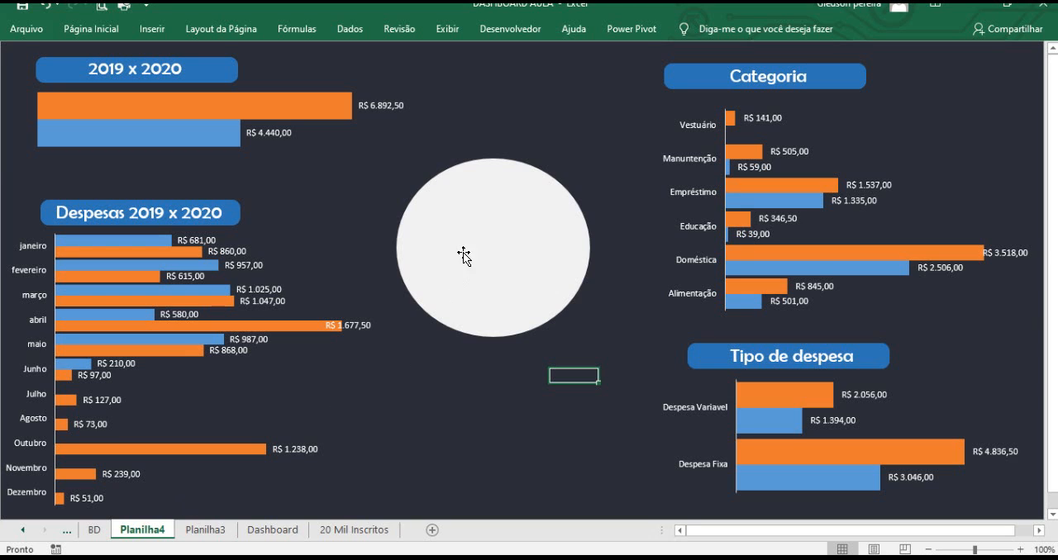
key(ctrl+v)
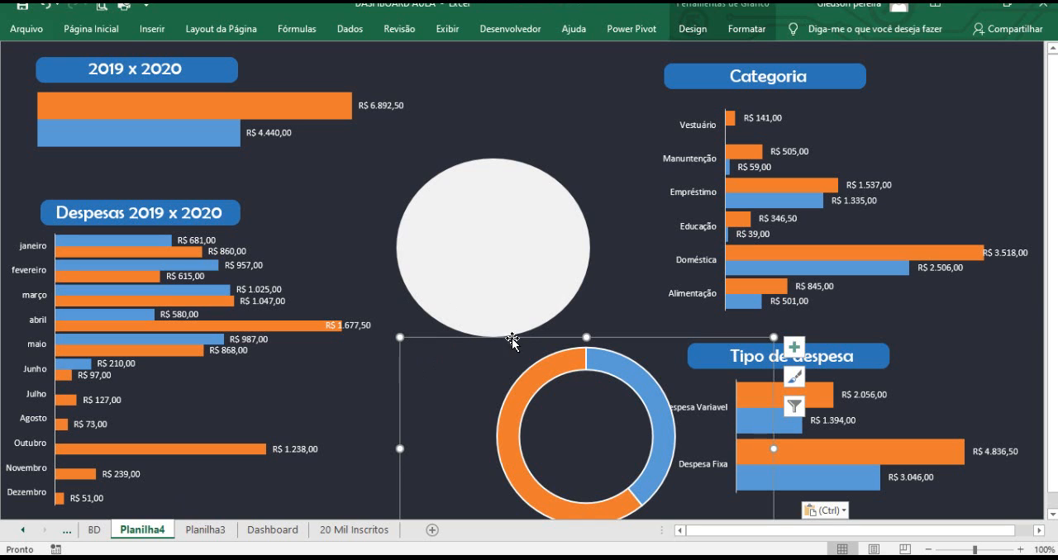
drag(502, 333, 445, 150)
click(516, 382)
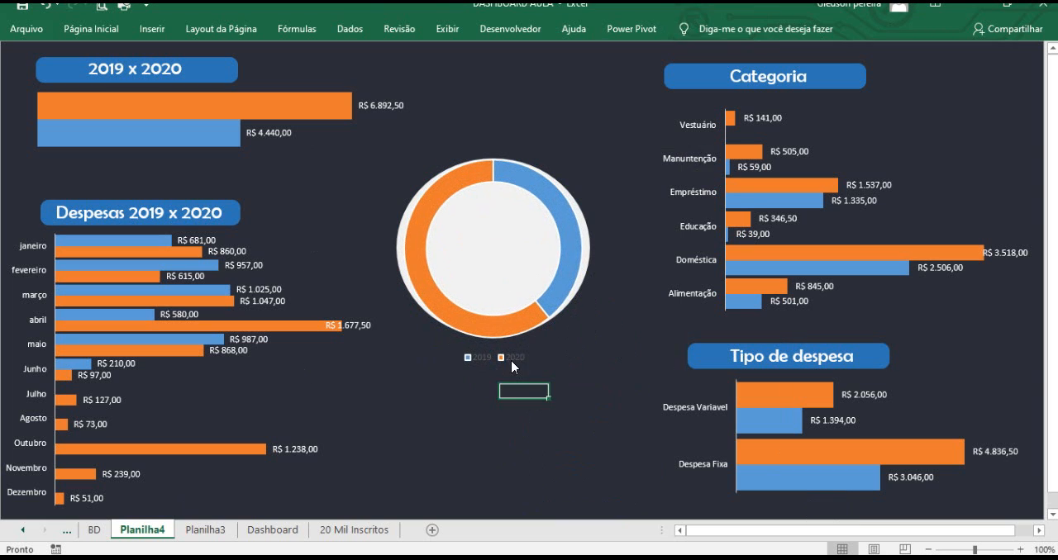
Move the chart legend into the centre of the doughnut.
click(507, 357)
drag(510, 345, 510, 236)
click(520, 409)
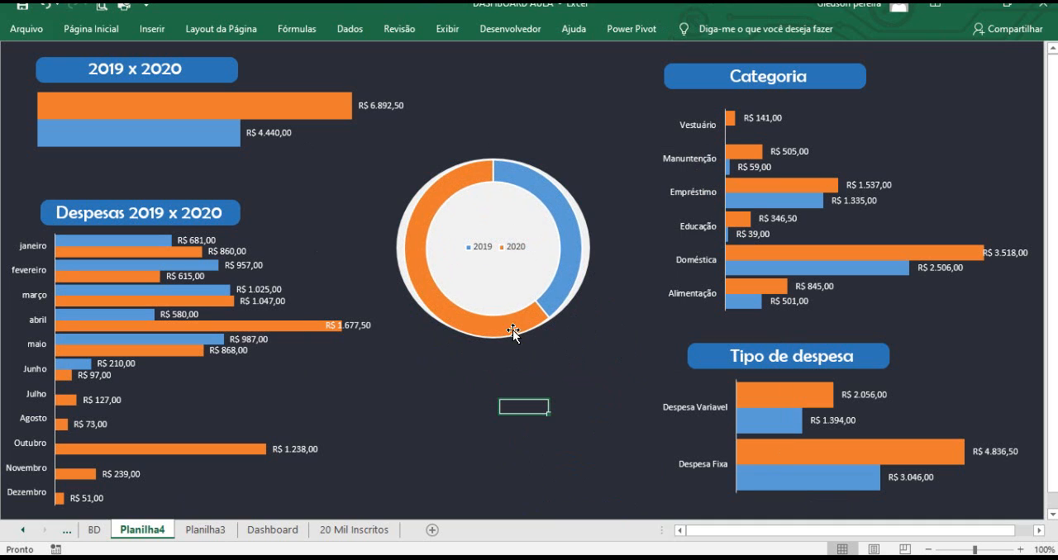
Enlarge the legend's font size to 16.
click(498, 248)
drag(480, 240, 476, 240)
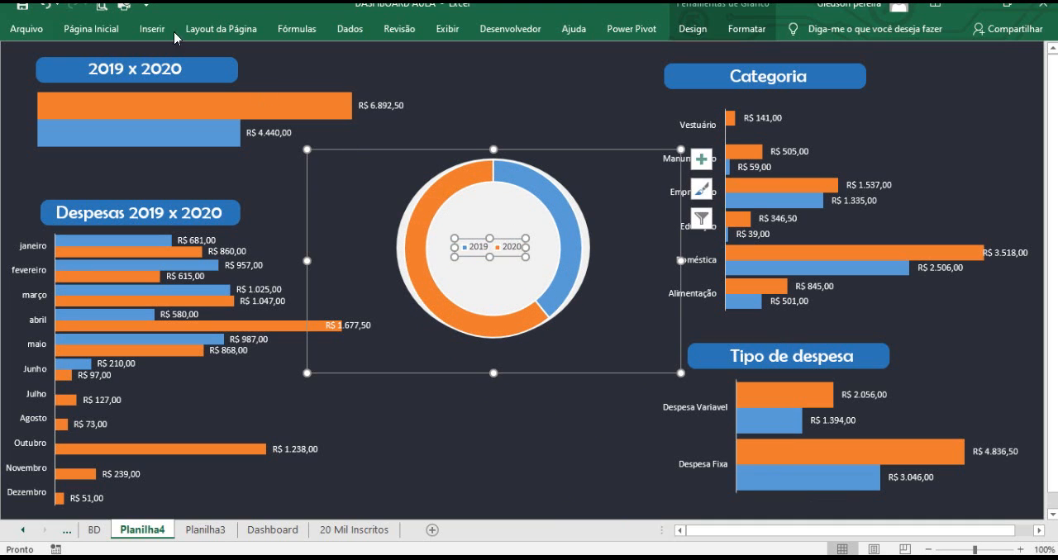
click(117, 30)
click(222, 57)
click(221, 58)
click(222, 57)
click(222, 58)
click(222, 58)
click(221, 58)
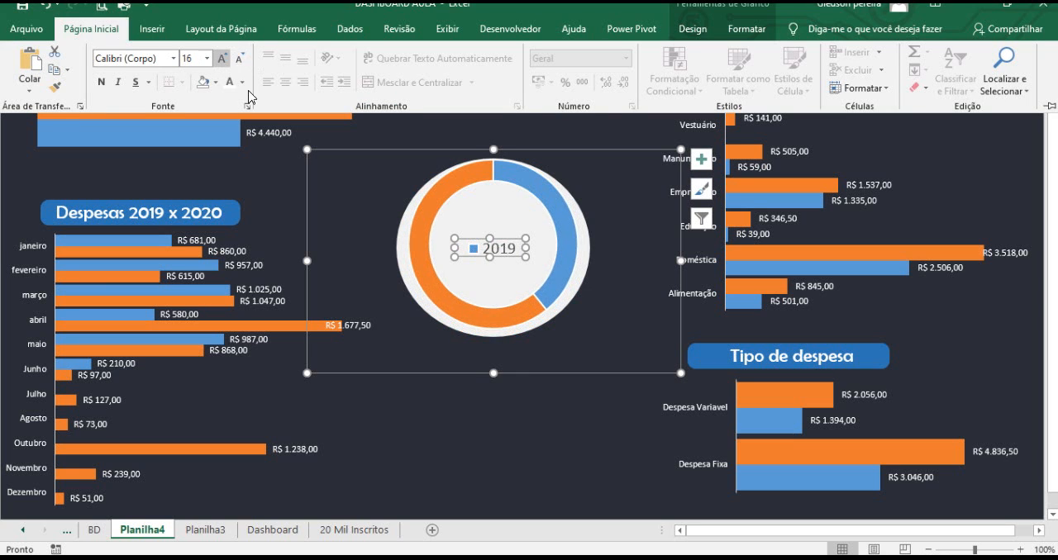
Widen the legend box so both 2019 and 2020 entries fit on one line.
drag(527, 248, 544, 247)
drag(455, 247, 439, 243)
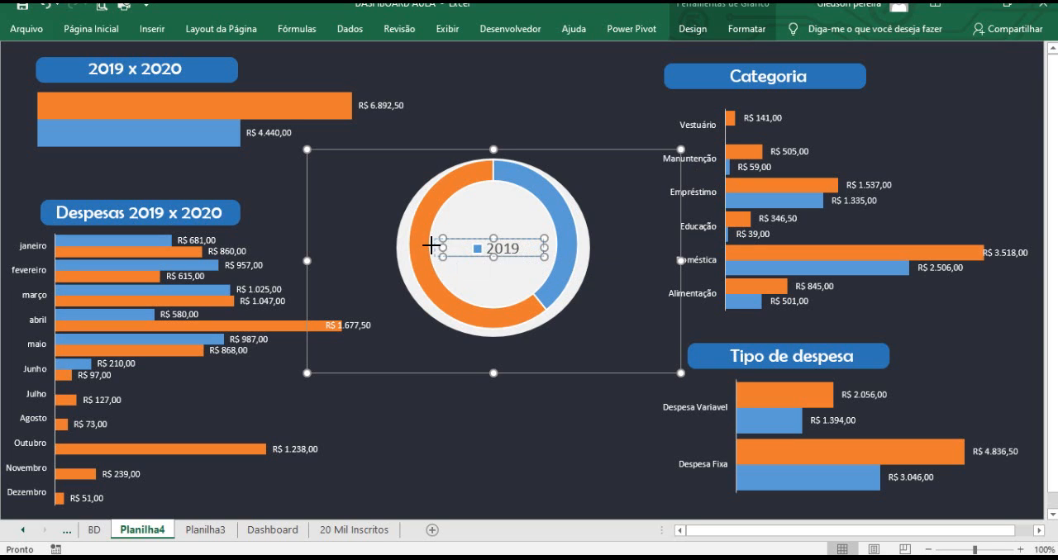
drag(544, 248, 551, 248)
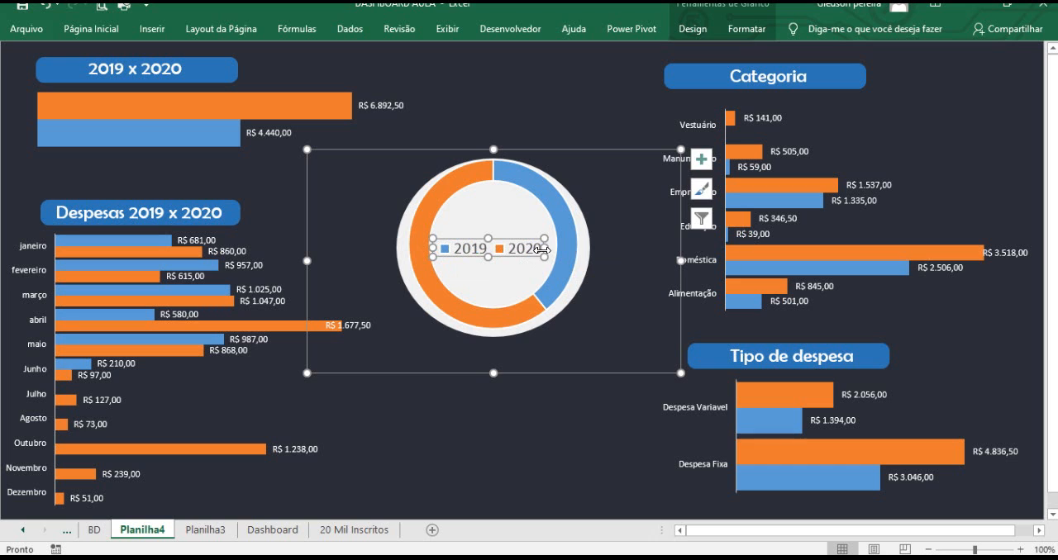
click(543, 318)
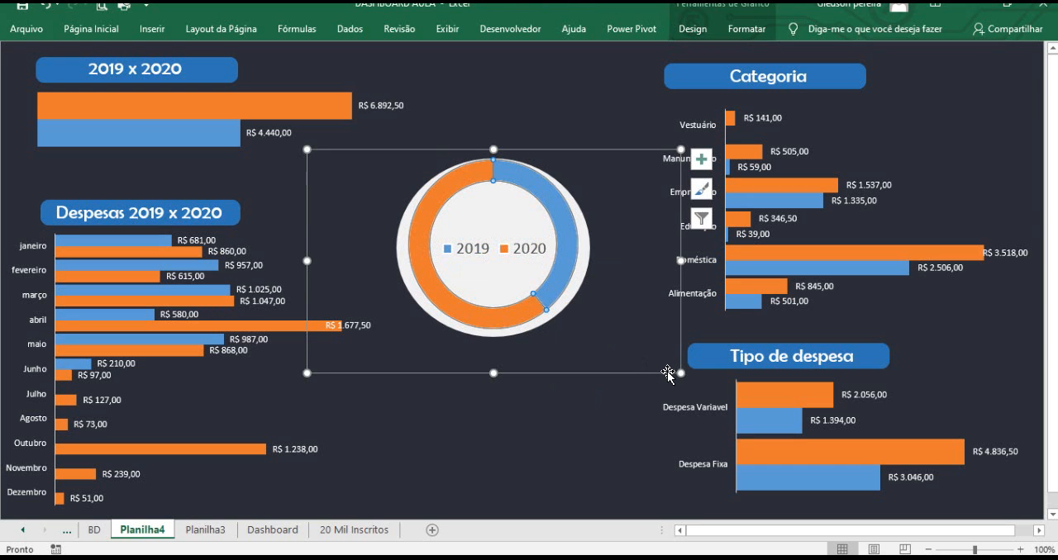
Enlarge the doughnut chart slightly so it fills the gray circle.
drag(667, 372, 689, 387)
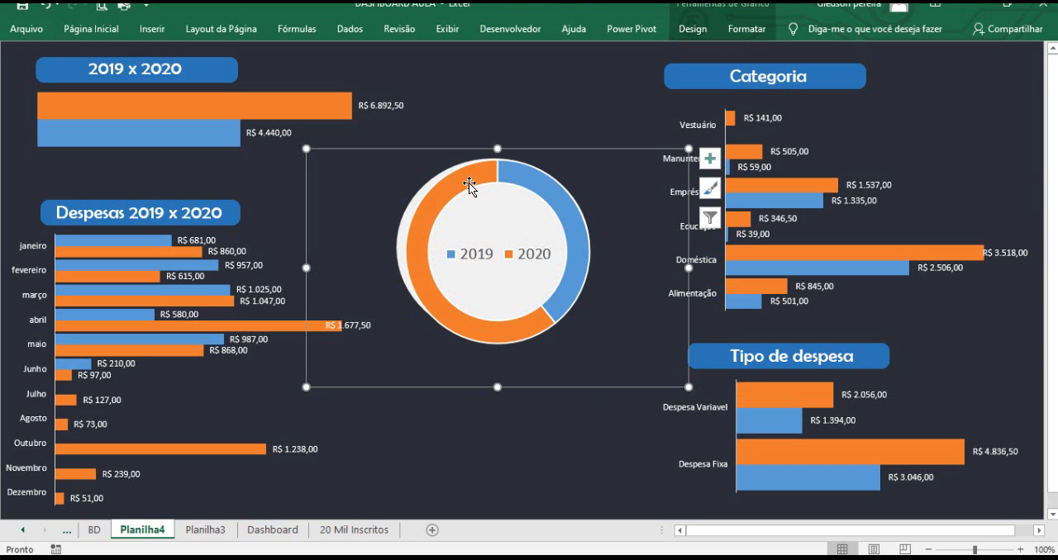
click(444, 147)
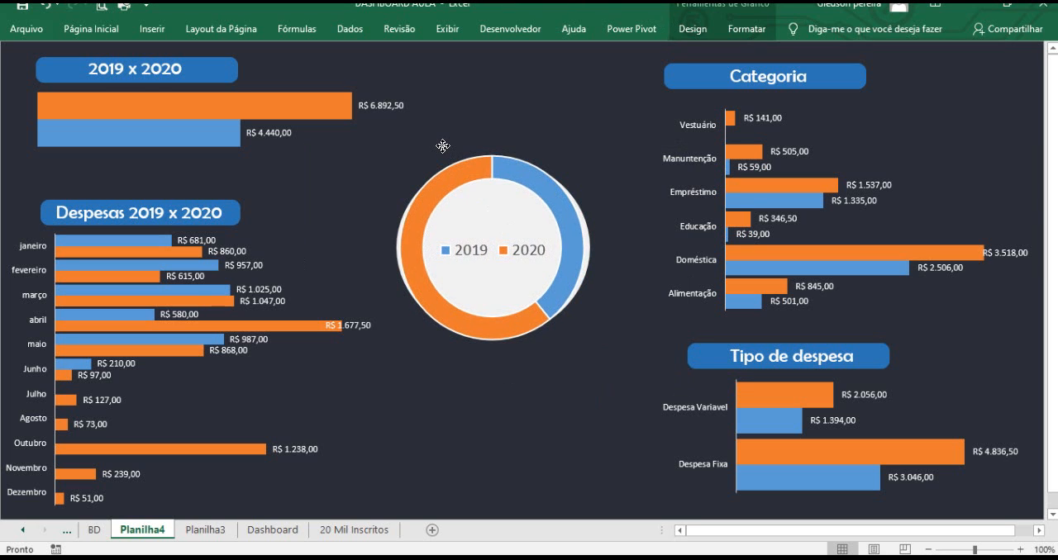
click(552, 407)
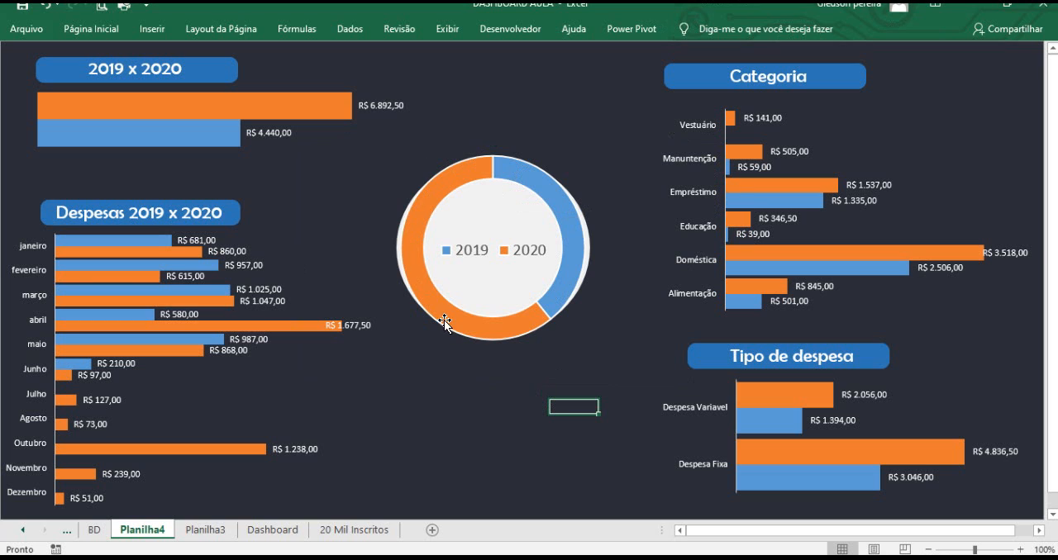
View the finished Dashboard sheet for reference, then return to Planilha4.
mouse_move(480, 182)
click(283, 532)
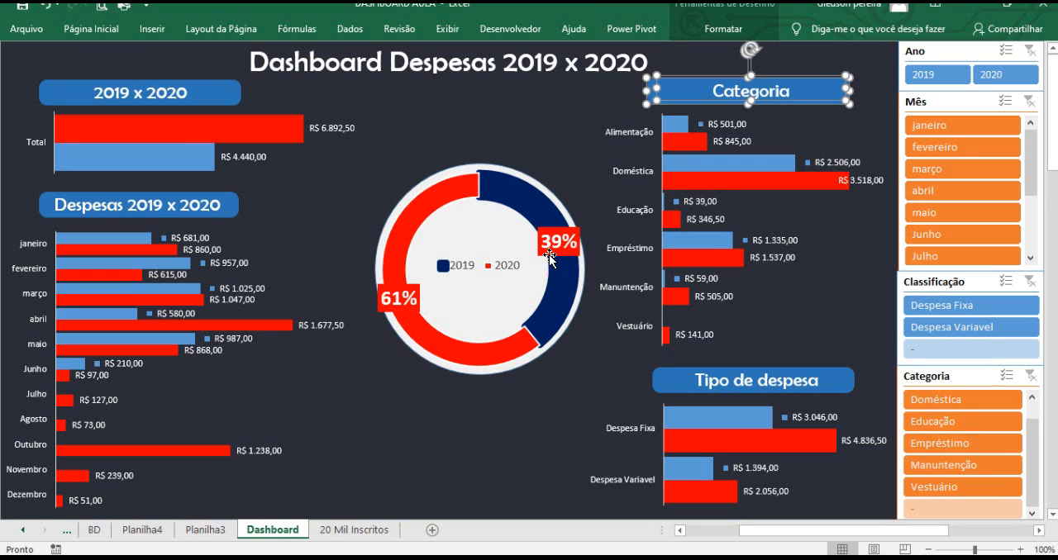
click(210, 530)
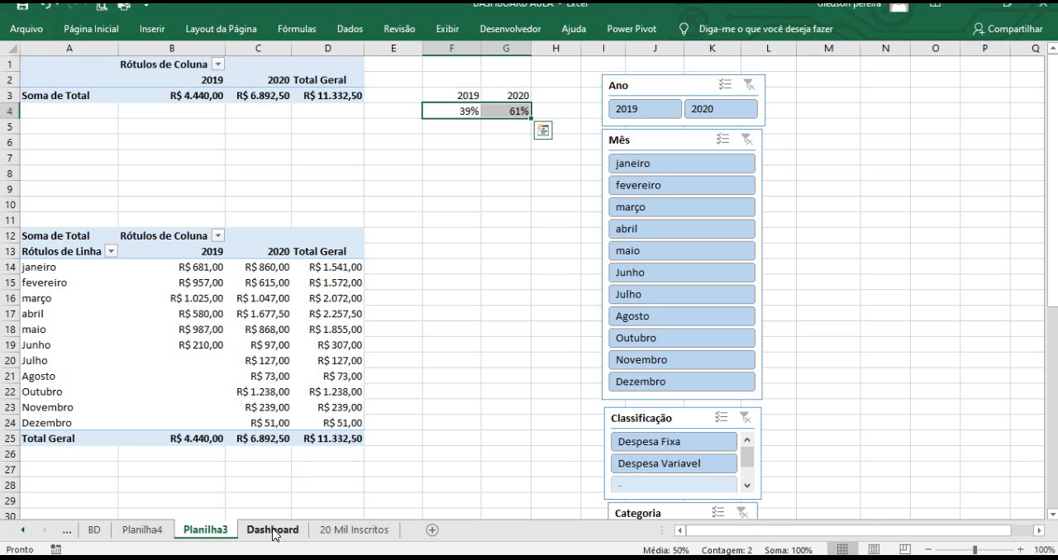
click(165, 533)
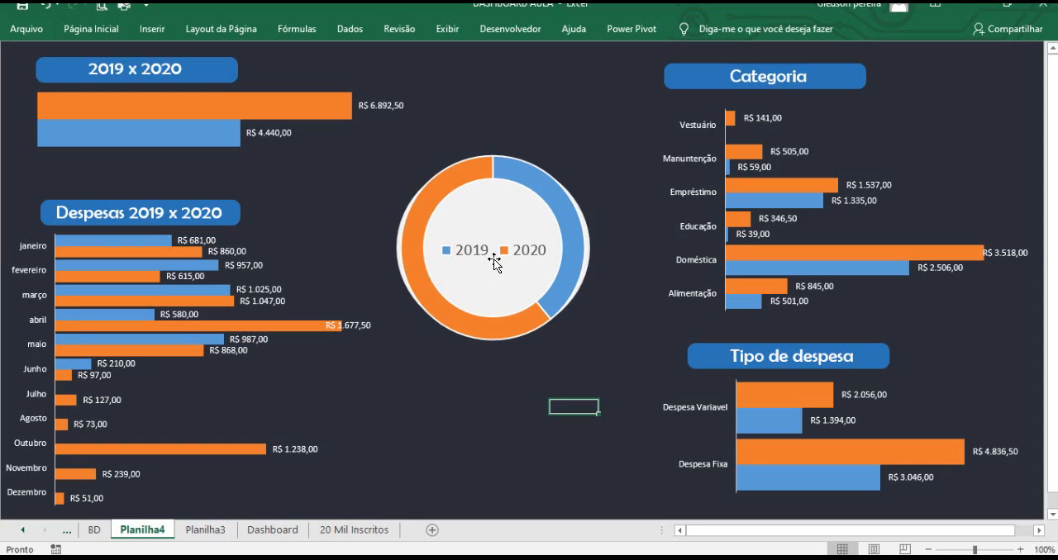
Open Format Data Point for the doughnut's 2019 slice.
click(464, 180)
click(533, 191)
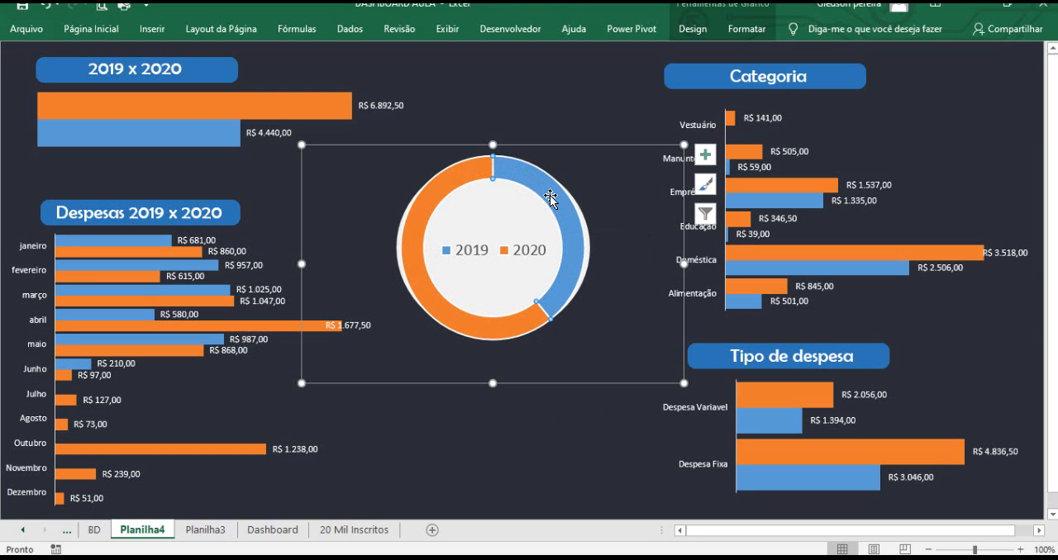
click(547, 401)
click(529, 314)
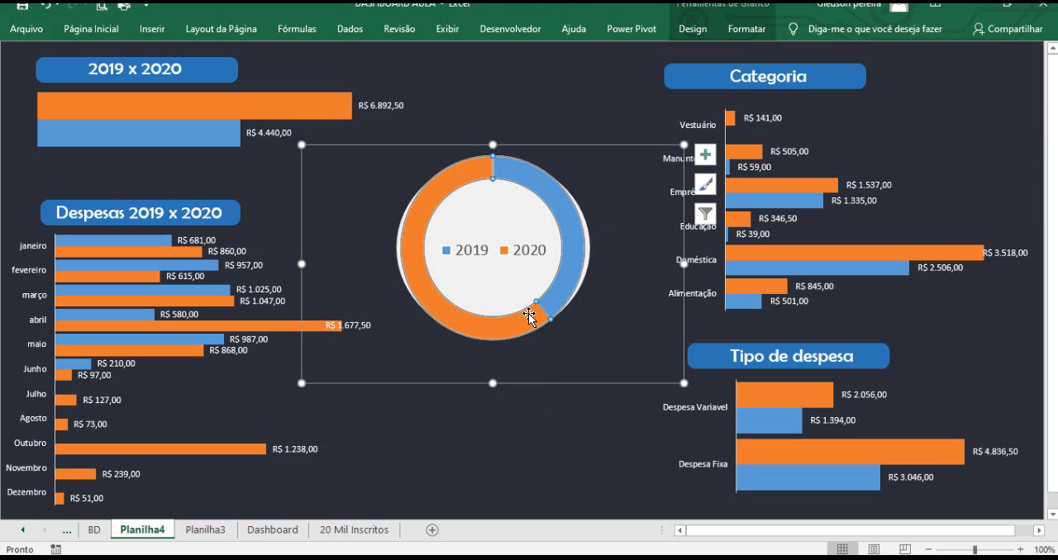
click(552, 197)
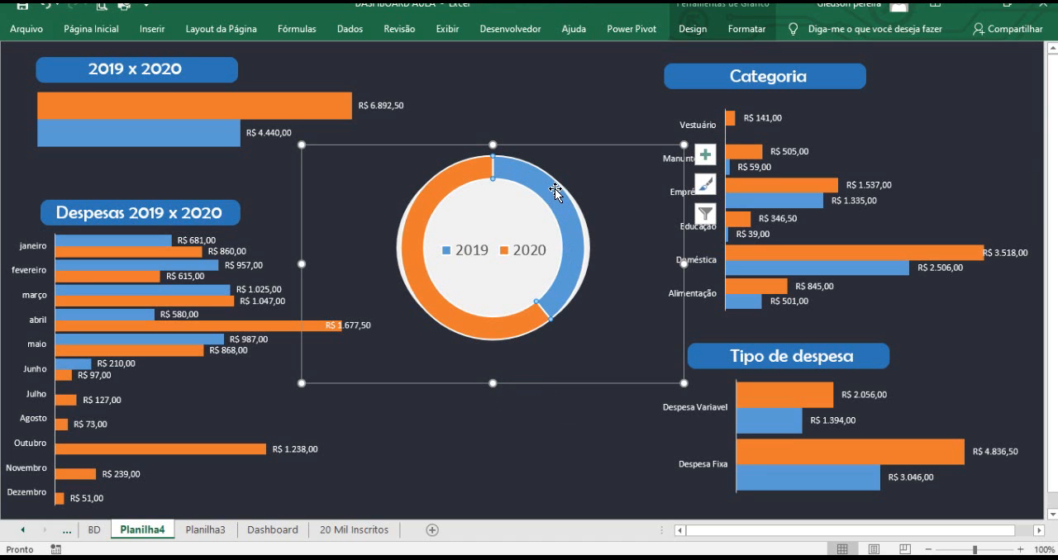
right_click(564, 202)
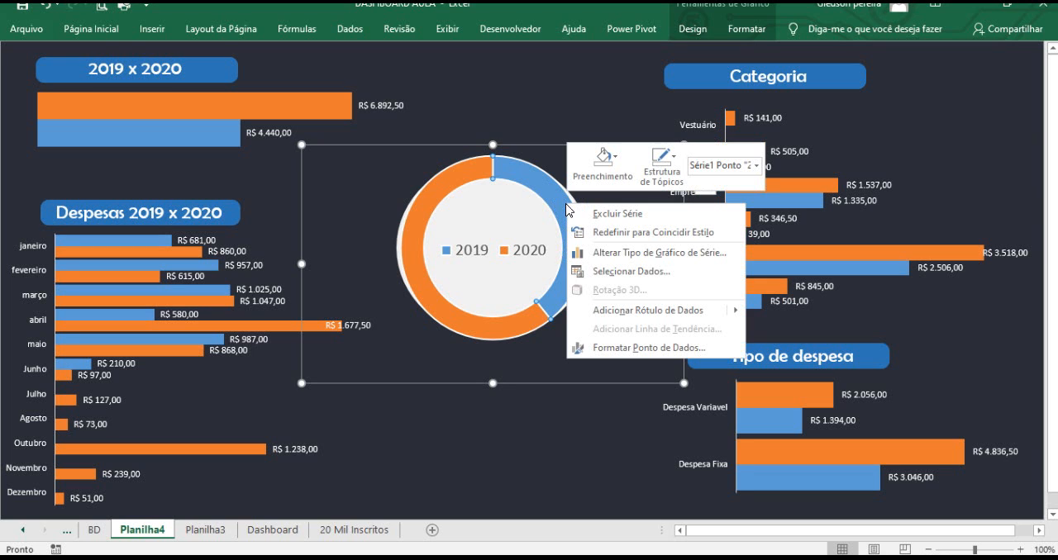
click(646, 350)
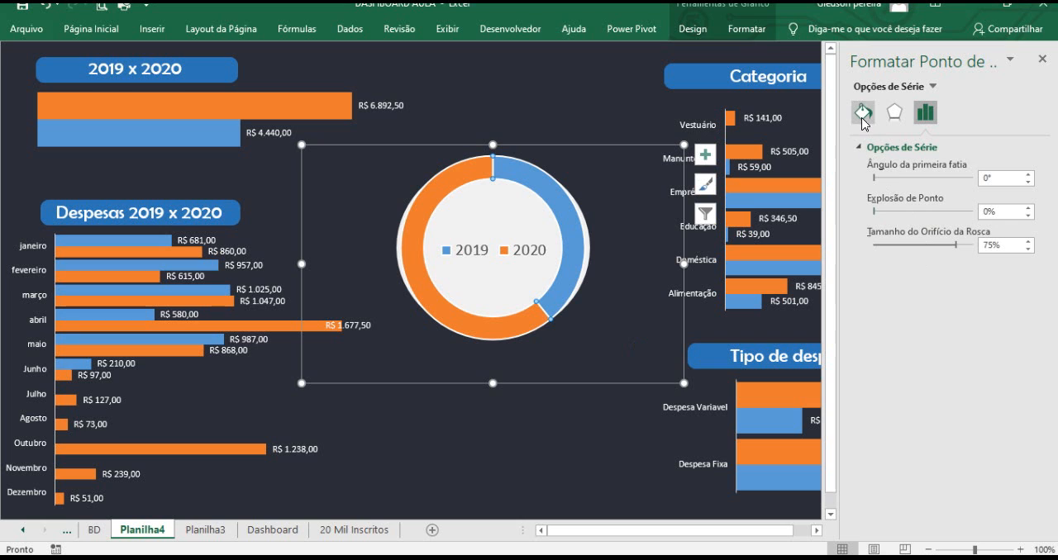
click(862, 118)
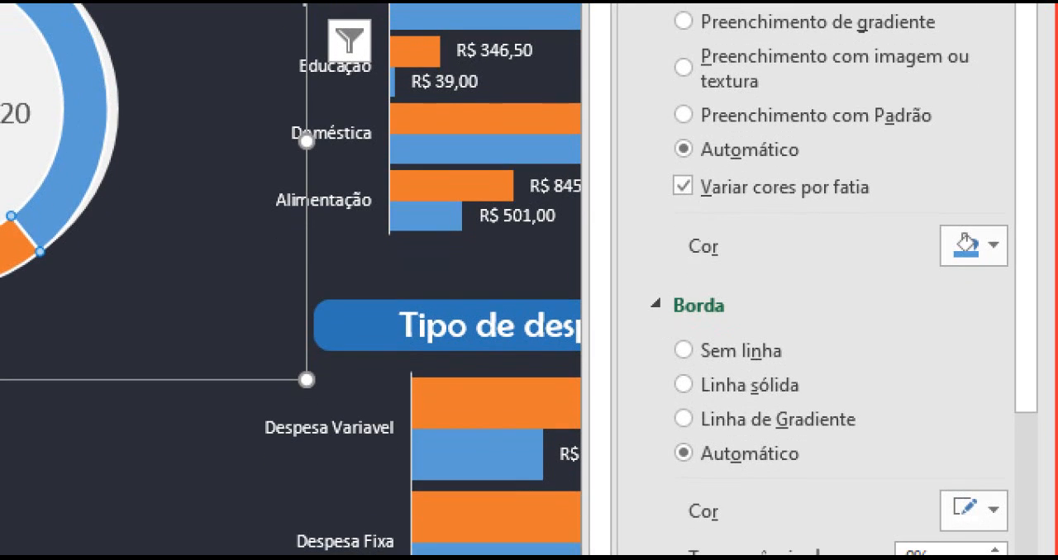
click(942, 246)
drag(814, 212, 928, 209)
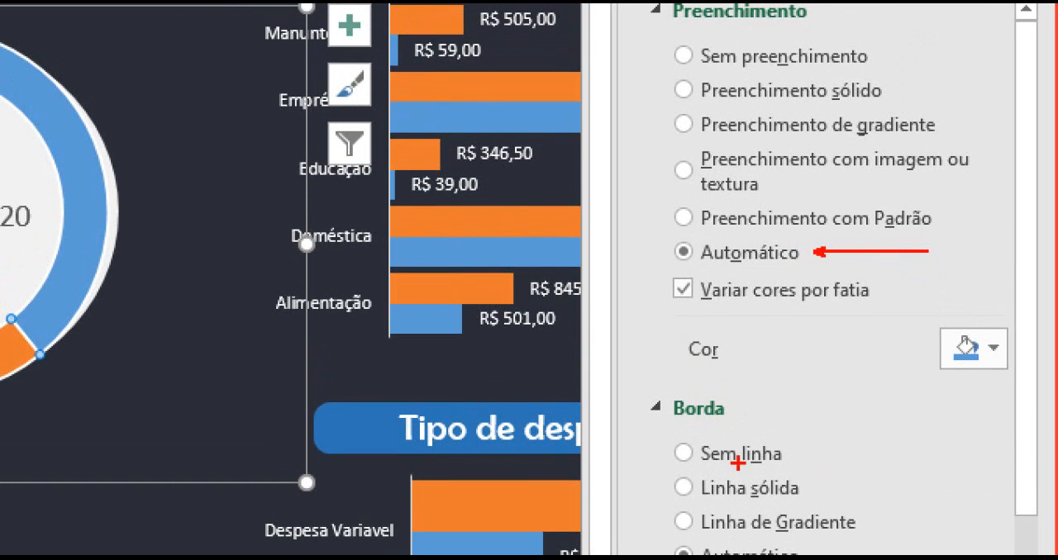
key(Escape)
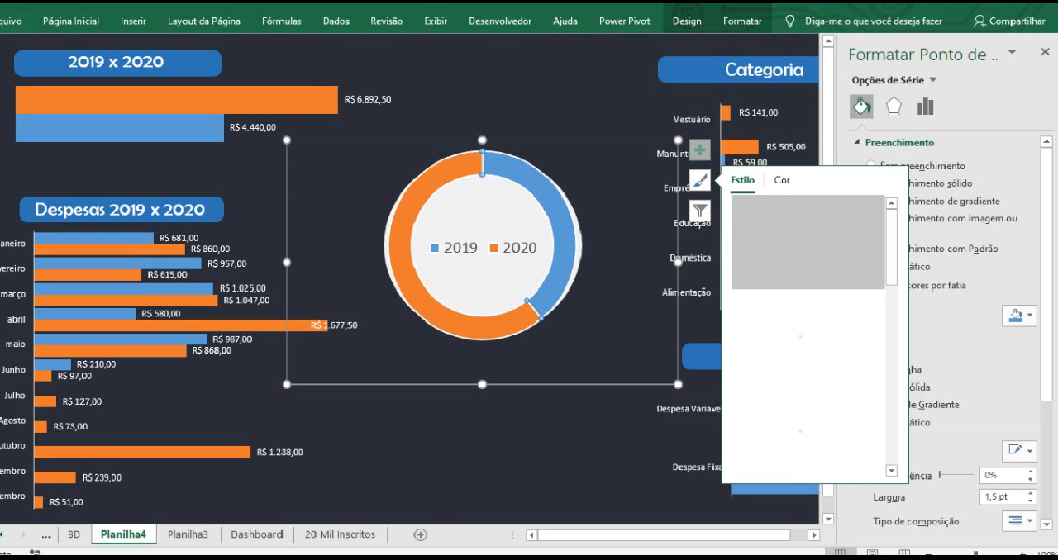
click(658, 136)
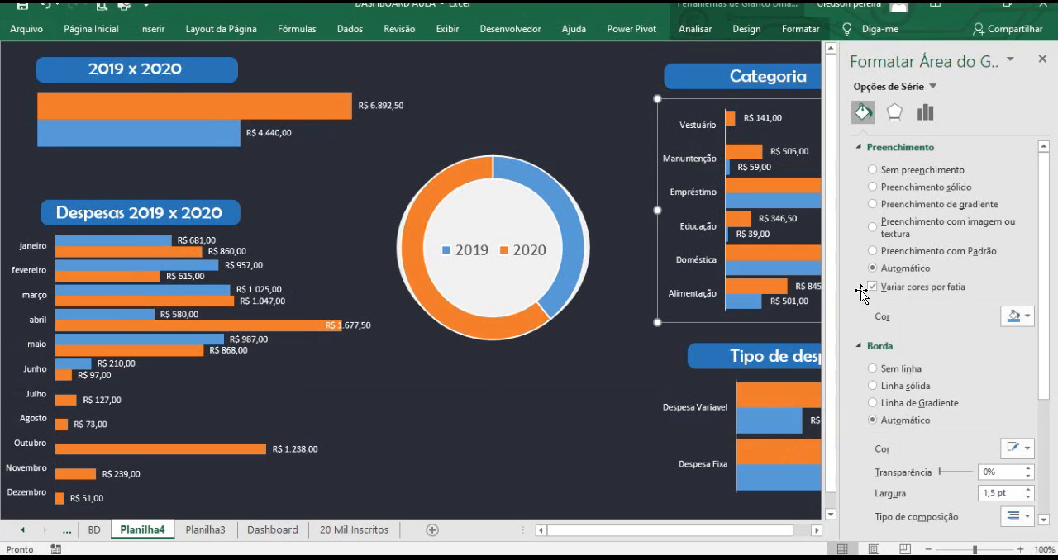
Give the doughnut's 2019 slice a solid dark blue fill and a solid dark blue border line.
click(566, 213)
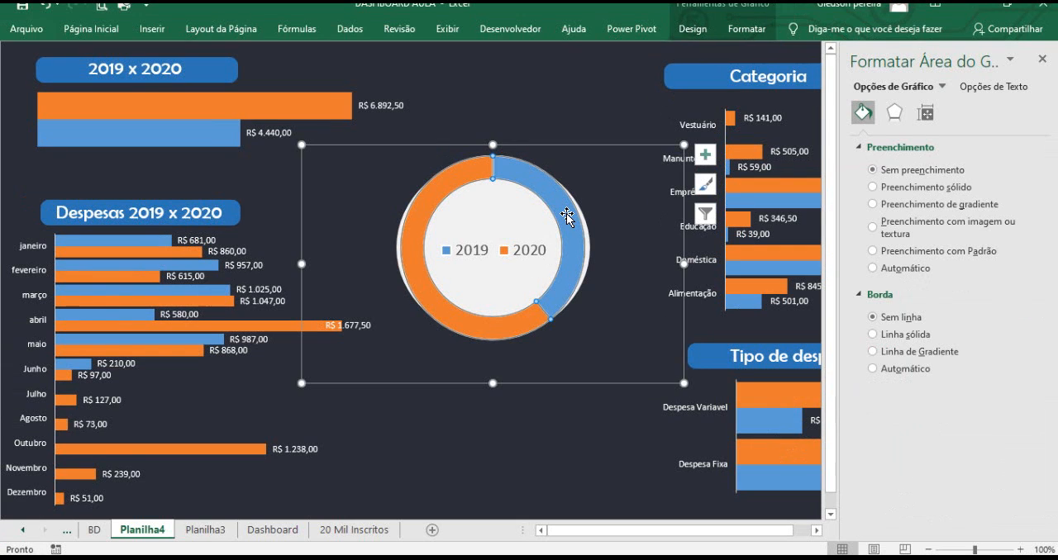
click(566, 214)
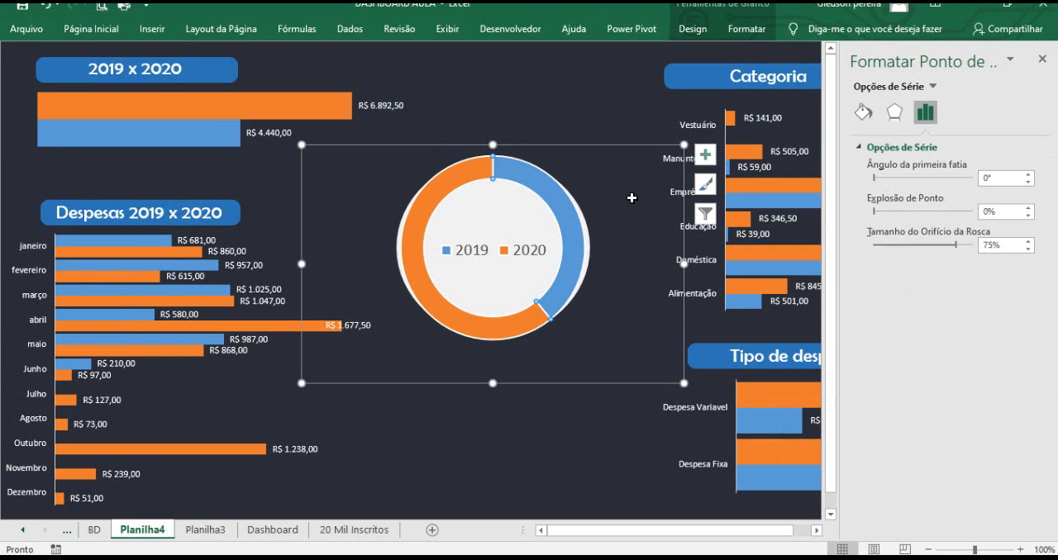
click(860, 114)
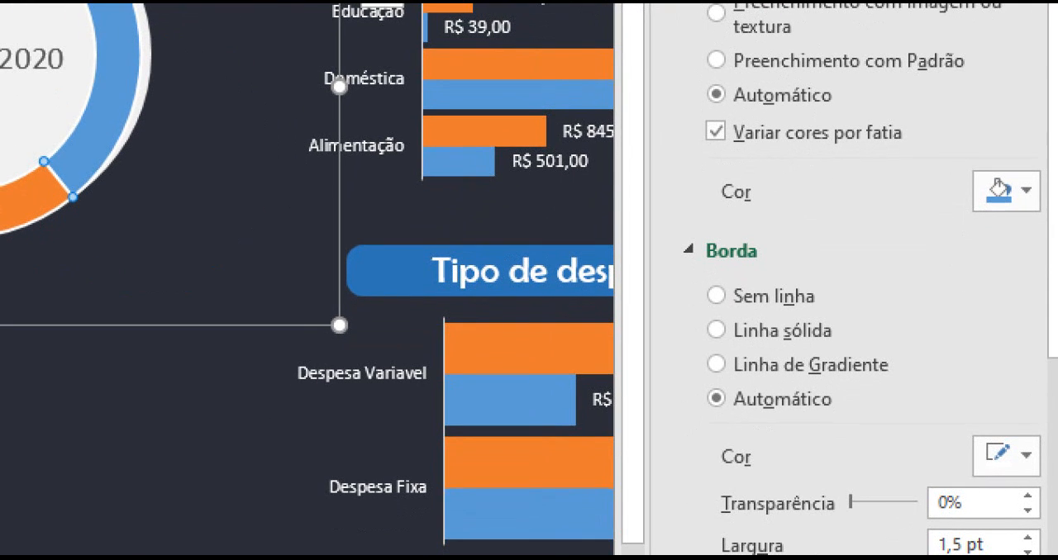
drag(834, 399, 946, 393)
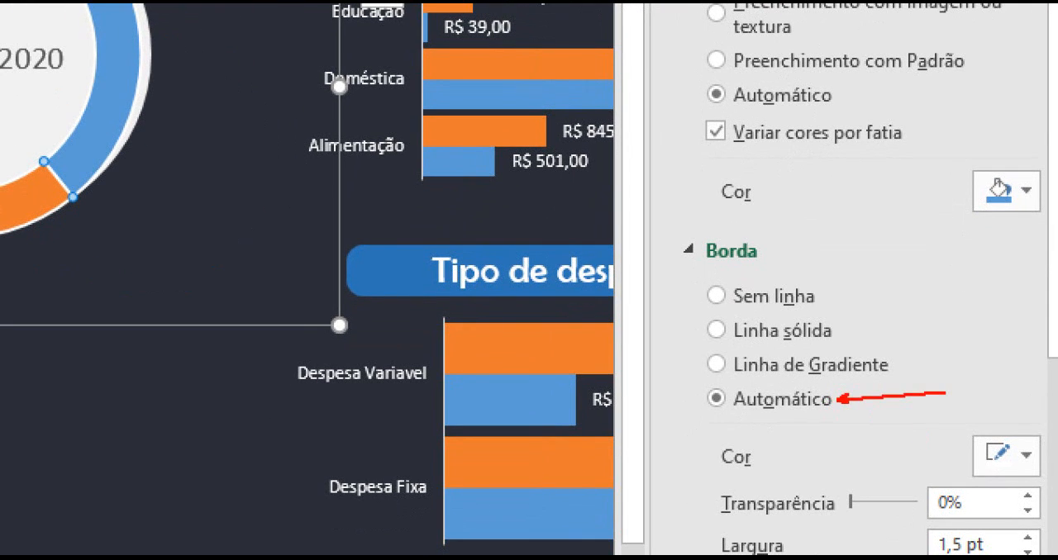
mouse_move(688, 423)
mouse_down()
mouse_move(937, 471)
mouse_move(1049, 472)
mouse_move(1053, 482)
mouse_up()
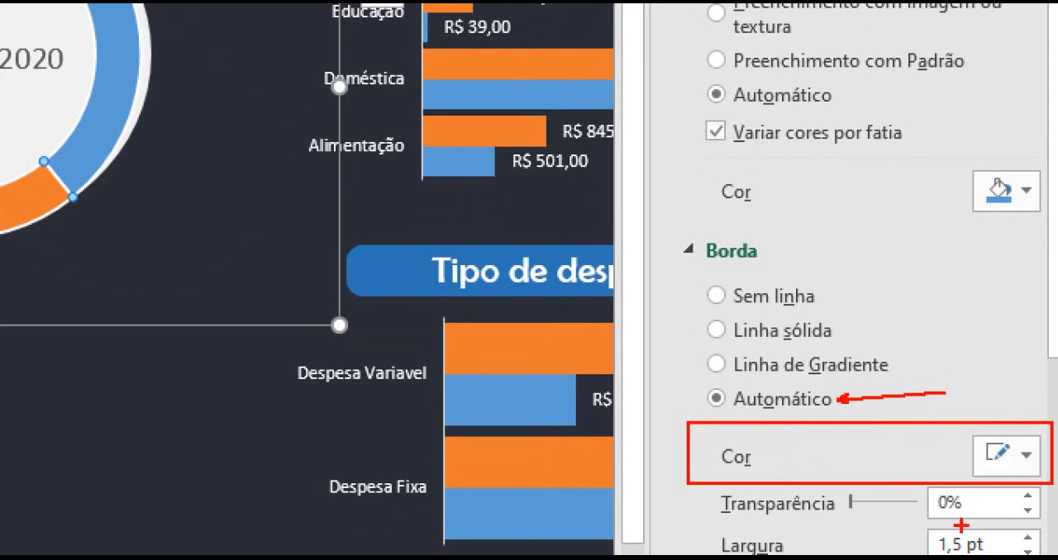
drag(982, 531, 1053, 507)
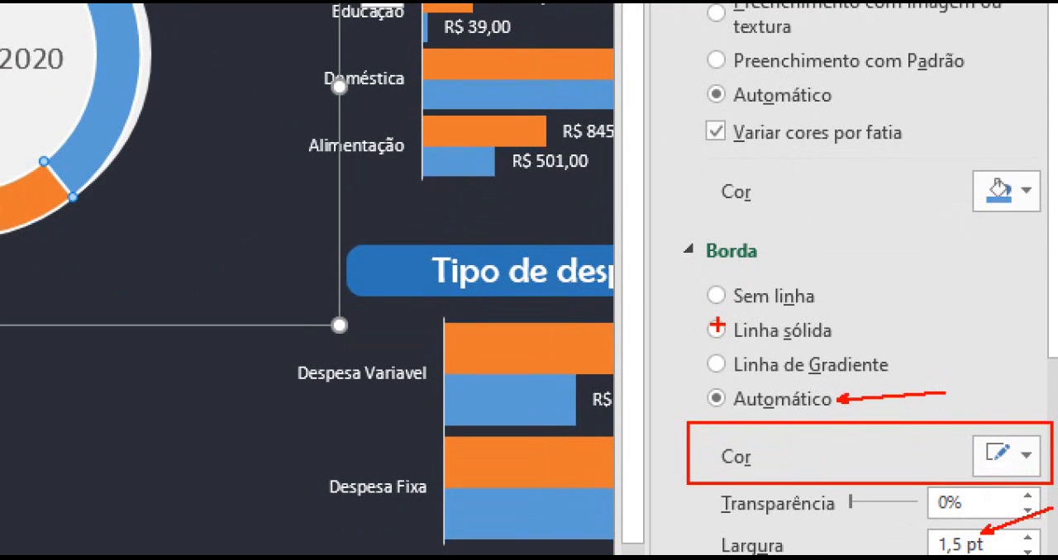
drag(702, 328, 642, 328)
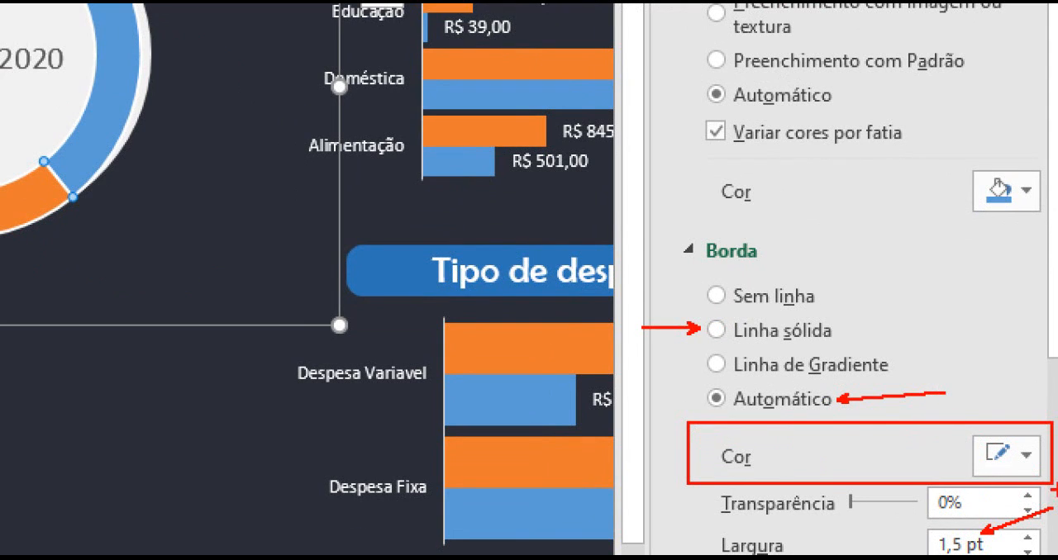
drag(1016, 464, 1056, 382)
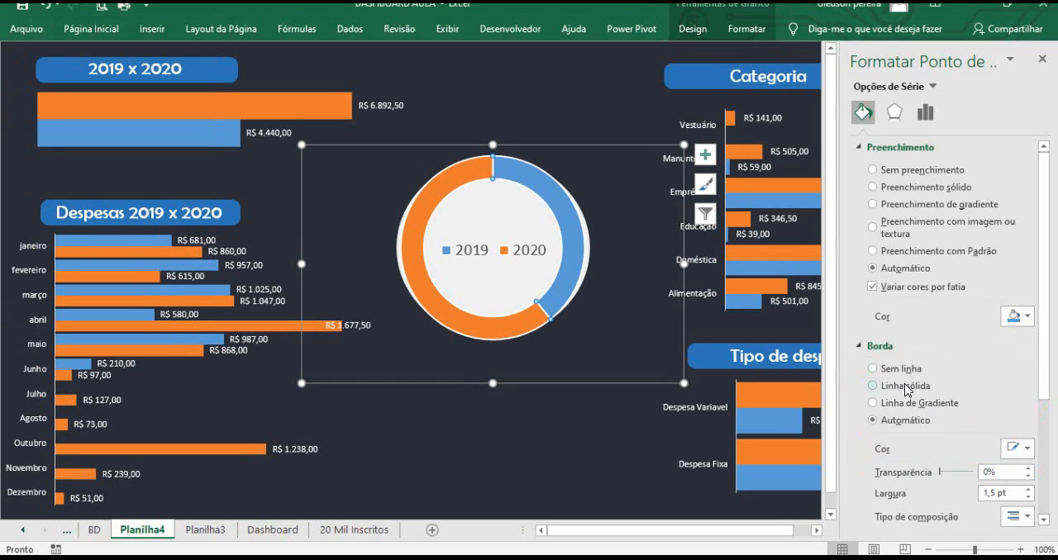
click(787, 332)
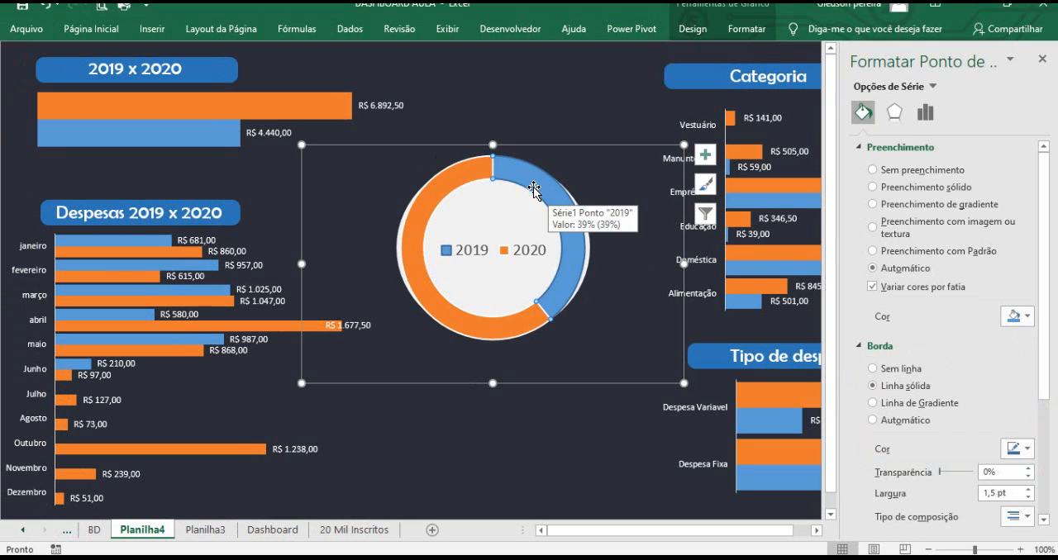
click(1027, 451)
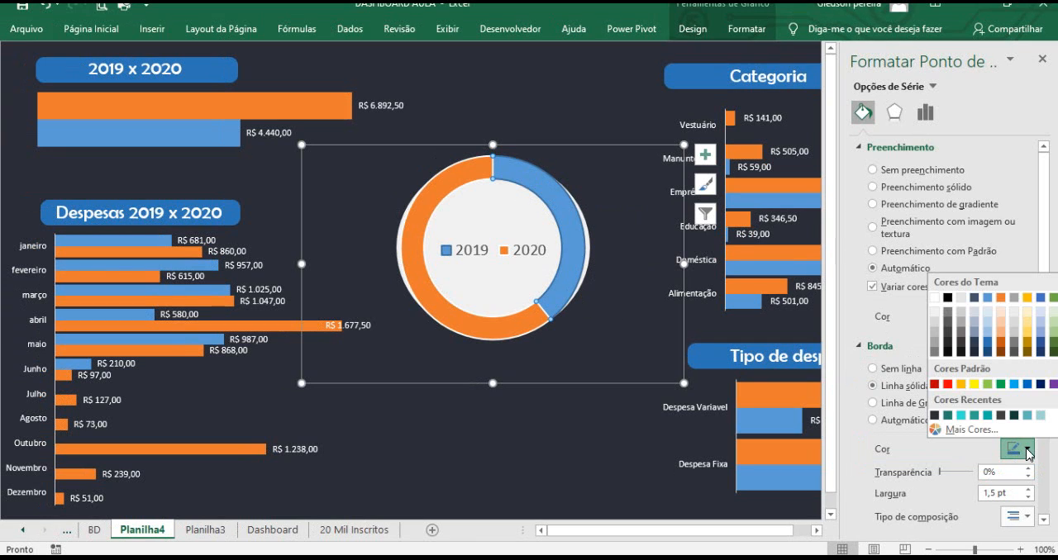
click(1040, 385)
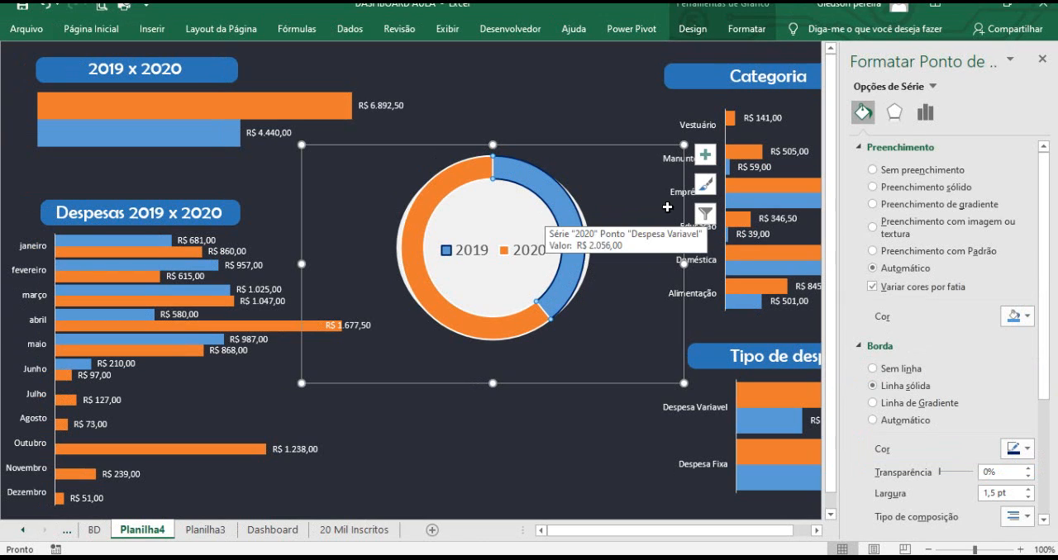
click(878, 189)
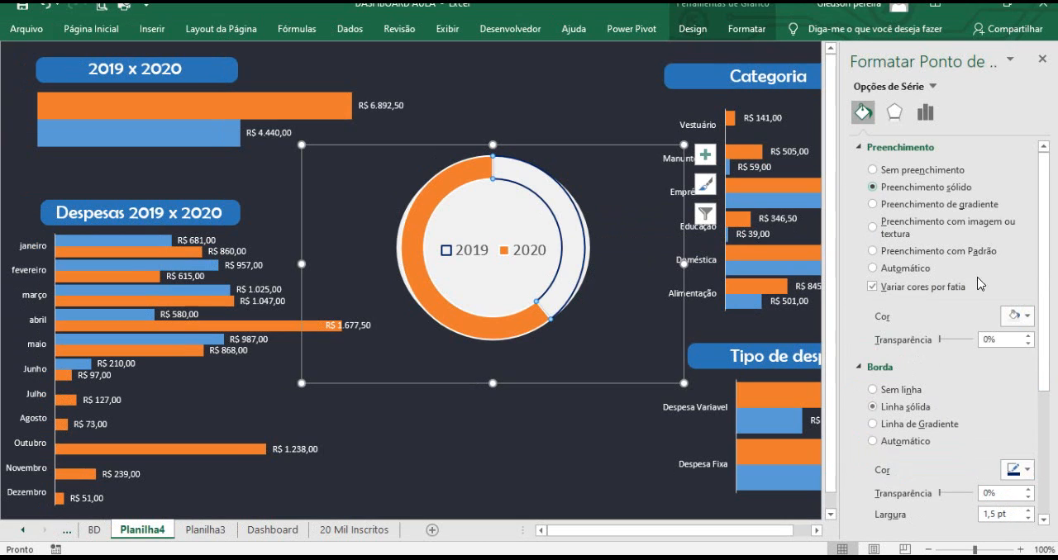
click(1029, 317)
click(1039, 438)
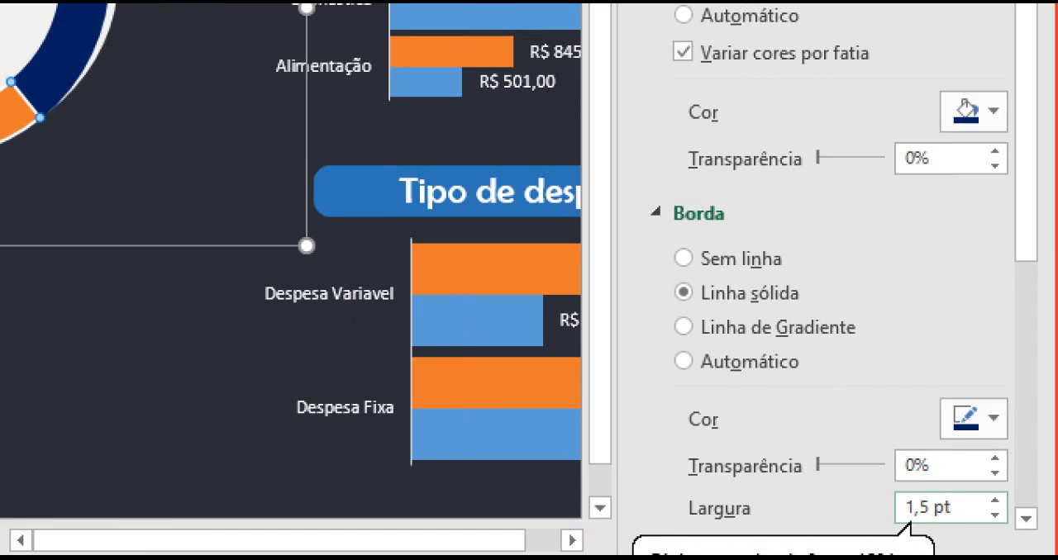
drag(924, 496, 970, 438)
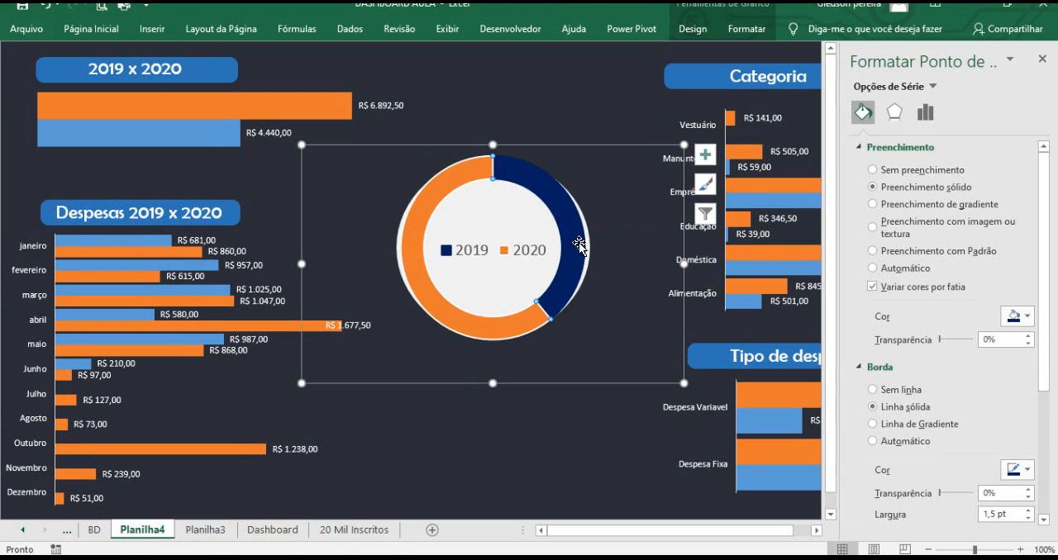
Set the 2019 slice's border width to 7 pt.
click(1009, 516)
drag(980, 514, 977, 517)
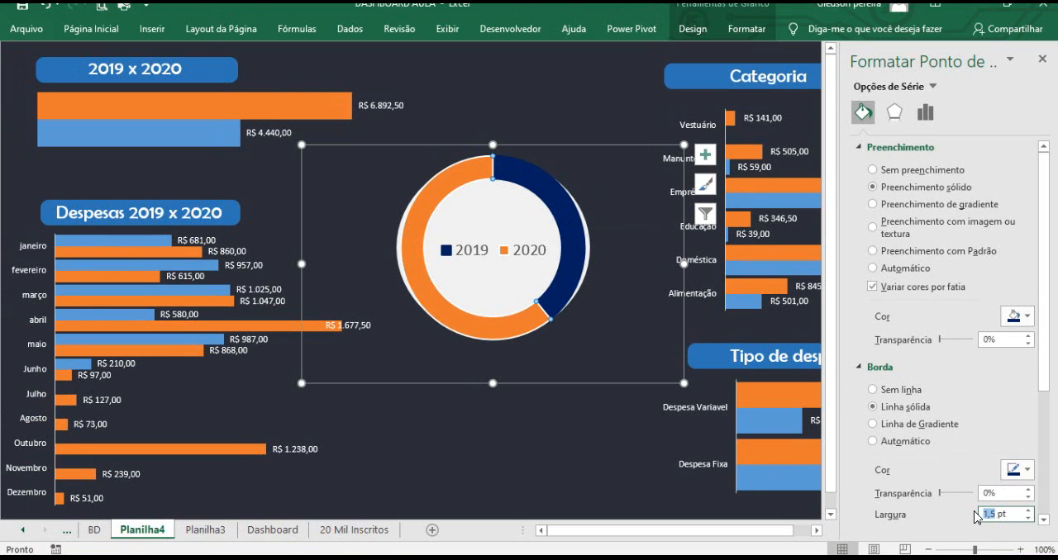
text(7)
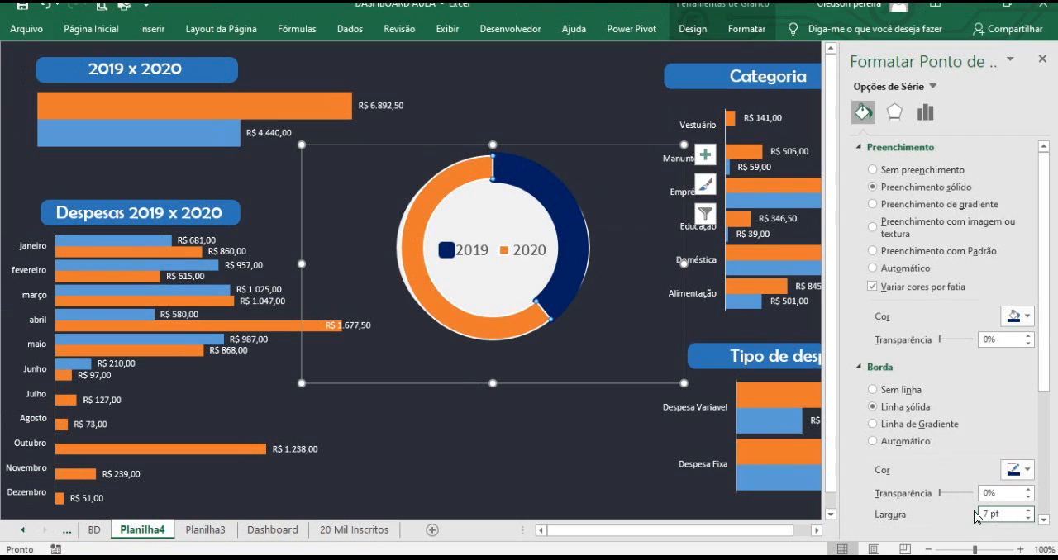
click(581, 422)
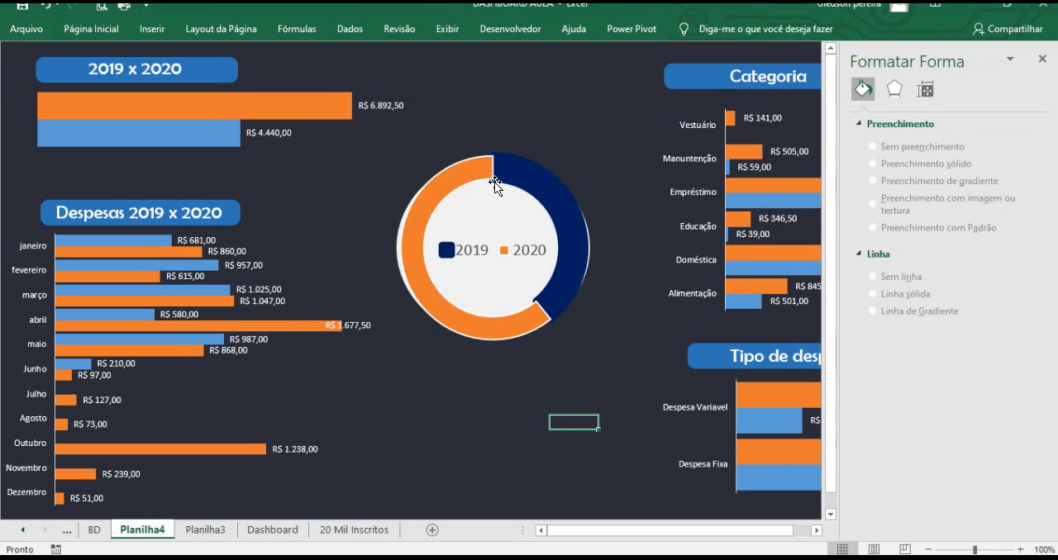
Enlarge the gray circle shape behind the doughnut so it frames the thicker ring, then close the format pane.
click(396, 240)
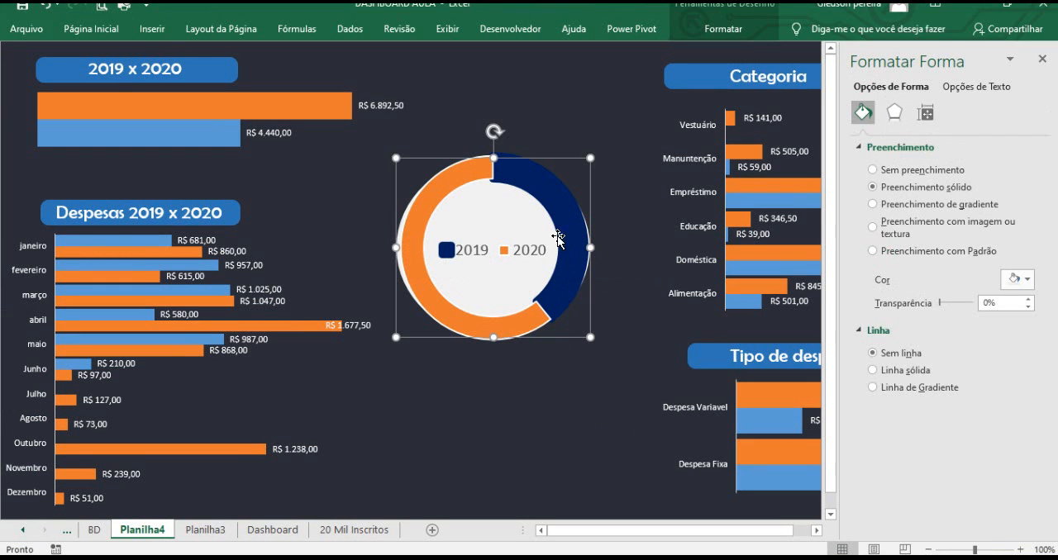
drag(587, 335, 596, 341)
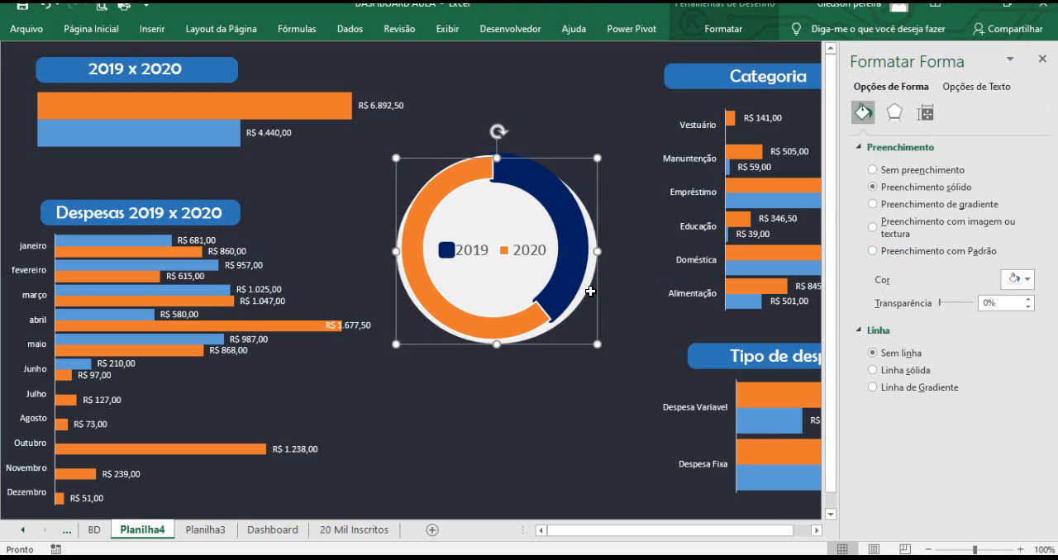
drag(496, 158, 496, 146)
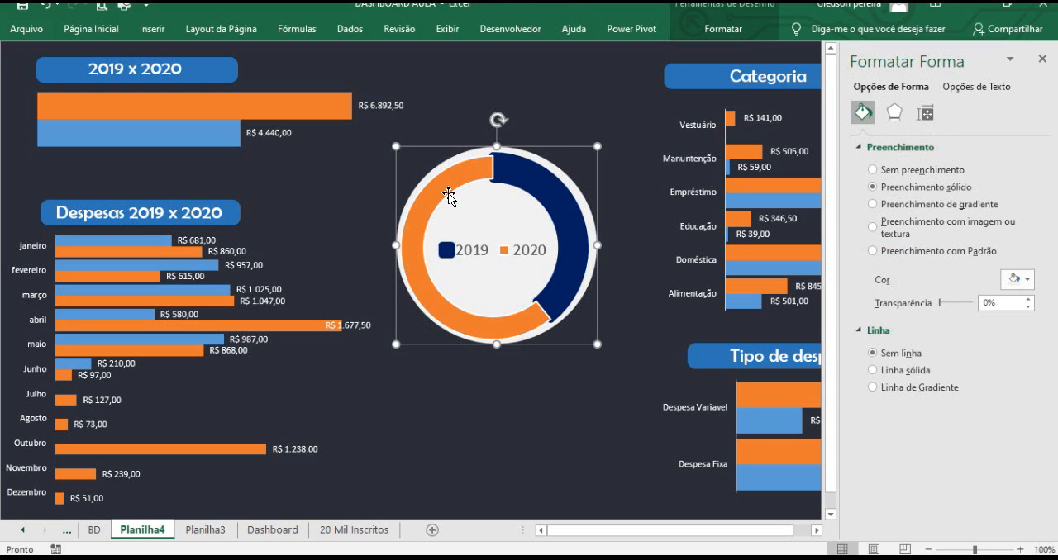
drag(392, 244, 388, 245)
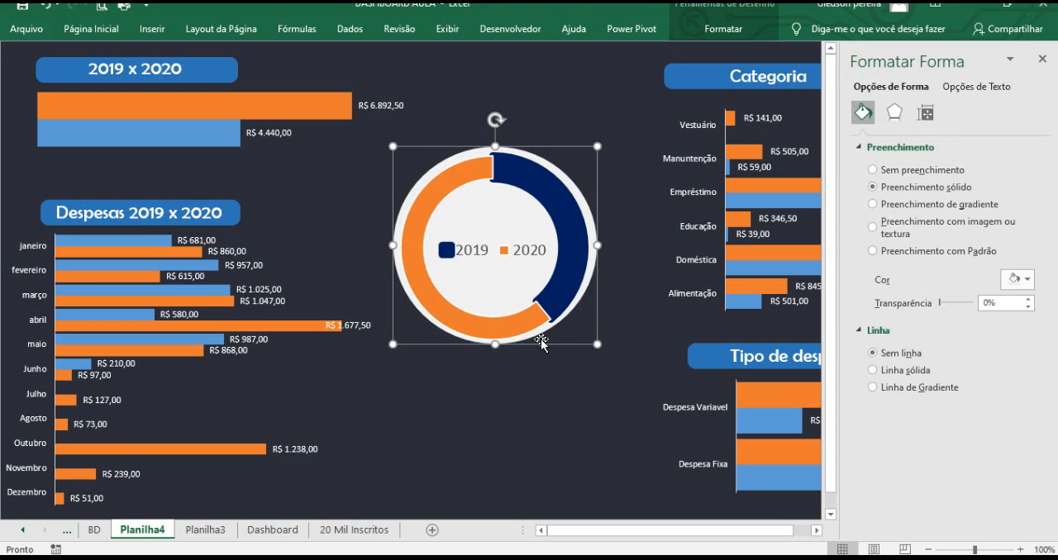
click(552, 403)
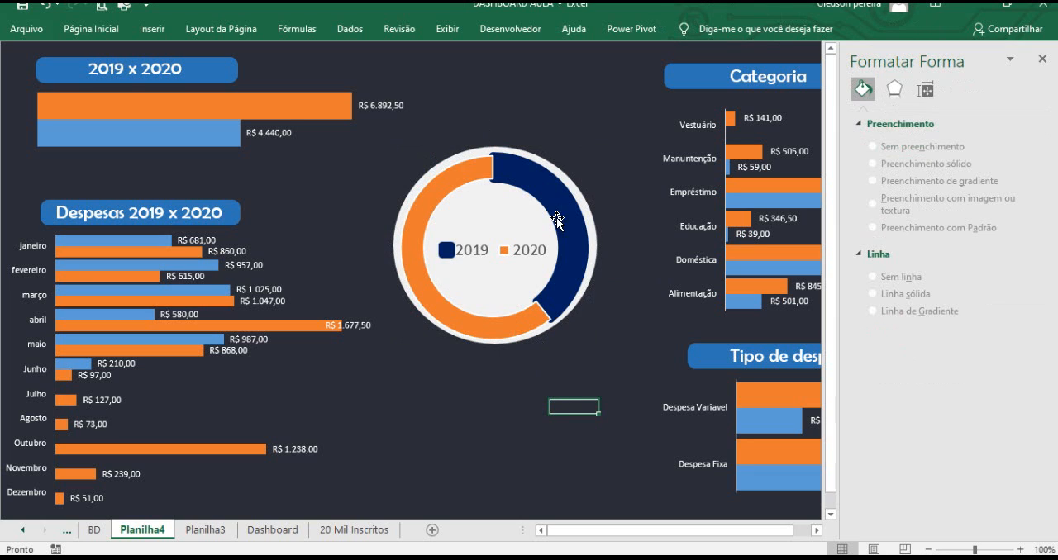
click(1042, 59)
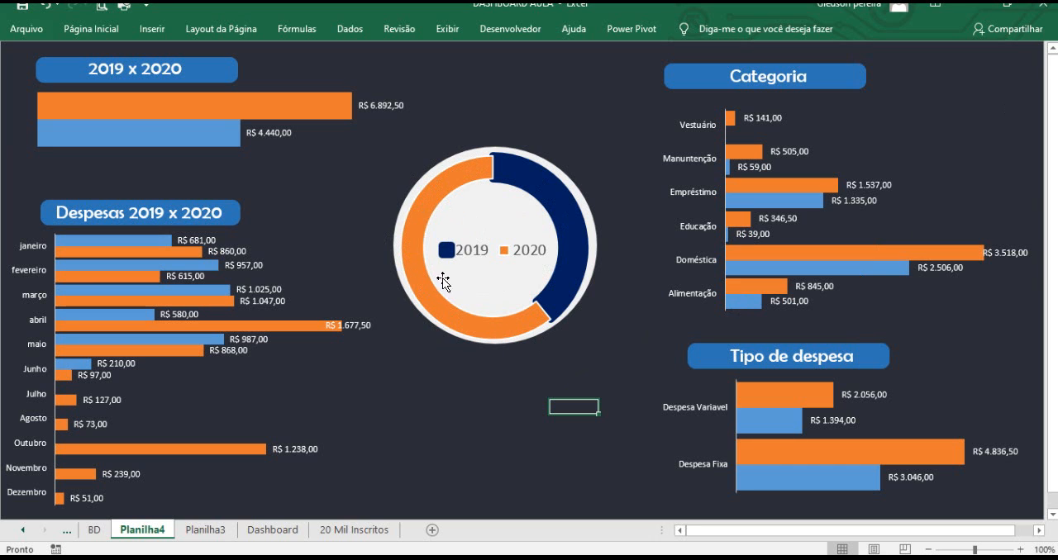
Add data labels to the doughnut chart's slices.
click(410, 257)
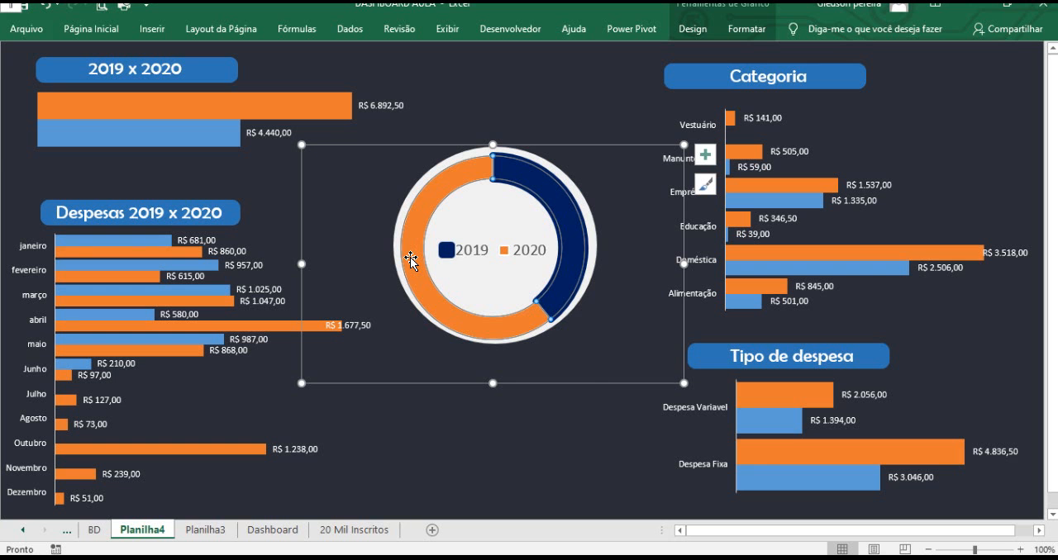
right_click(410, 257)
click(496, 364)
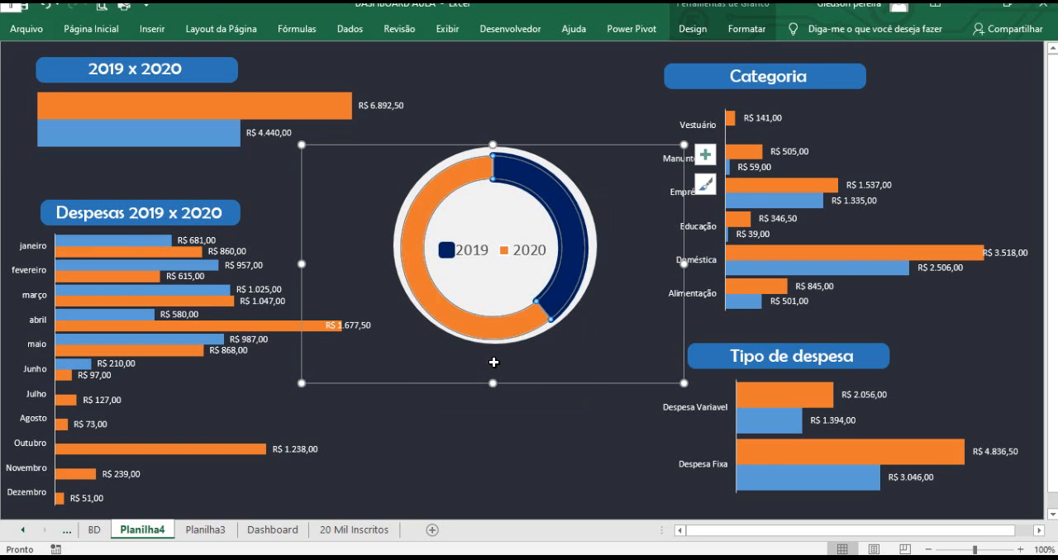
click(428, 273)
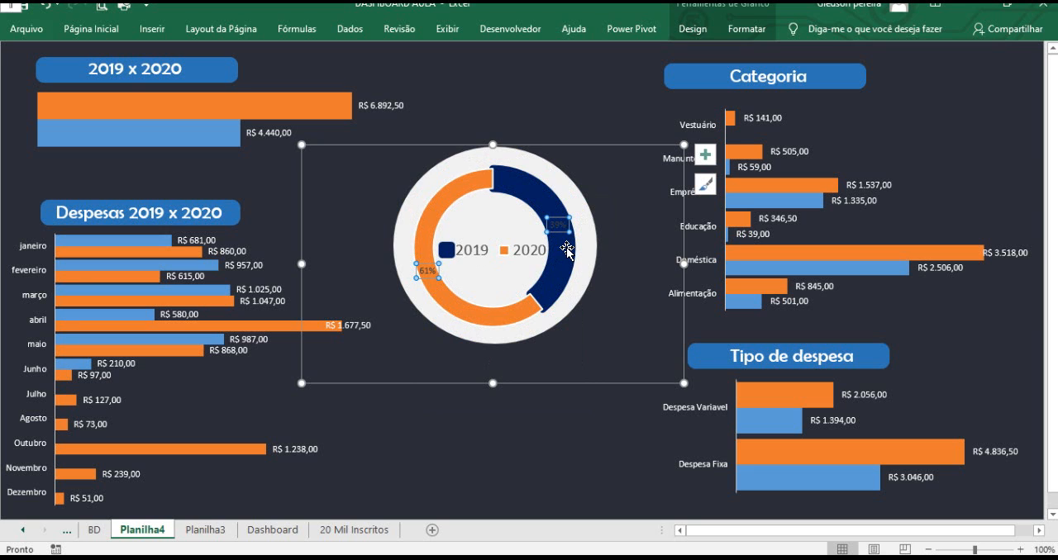
mouse_move(567, 250)
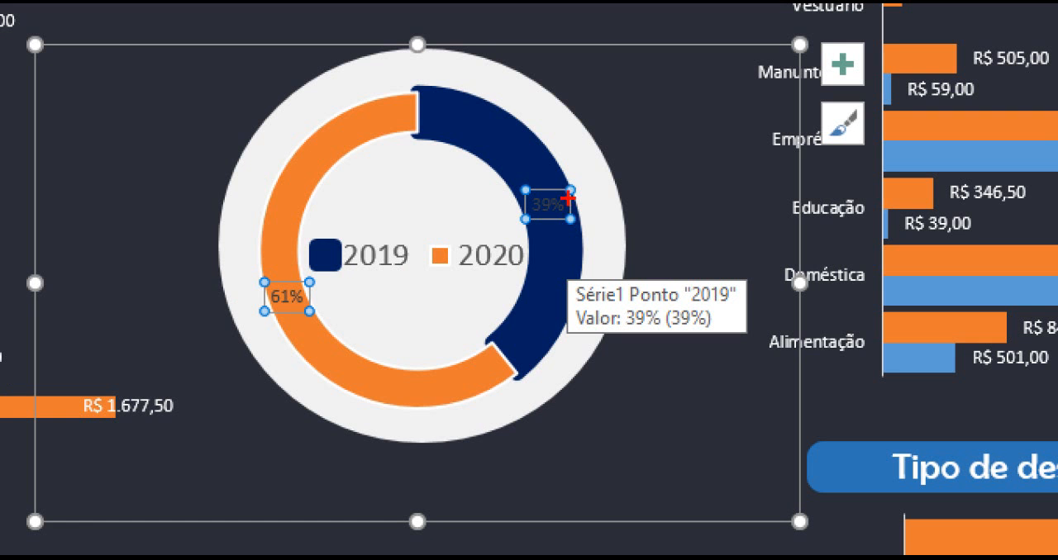
drag(567, 199, 647, 132)
drag(271, 305, 253, 352)
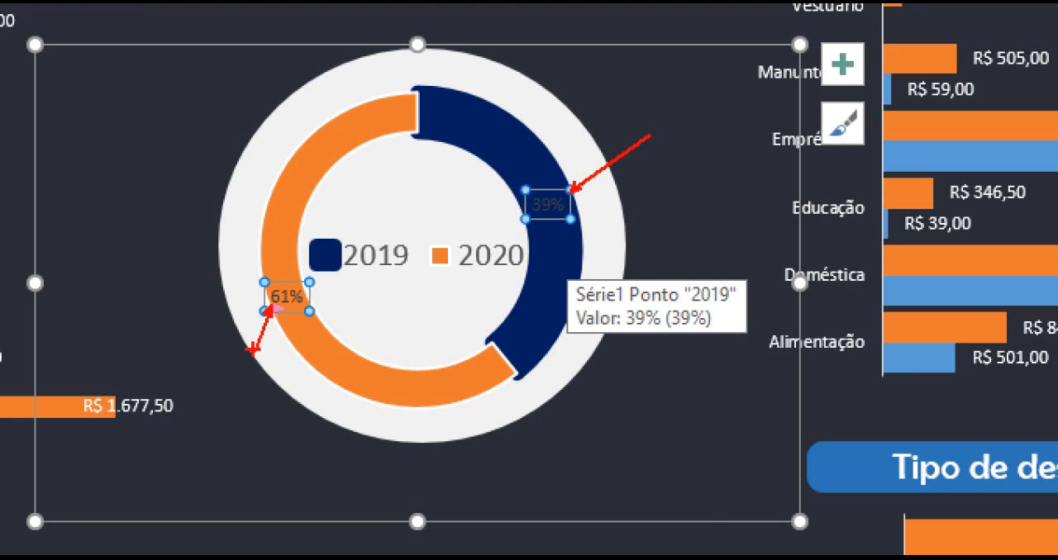
key(Escape)
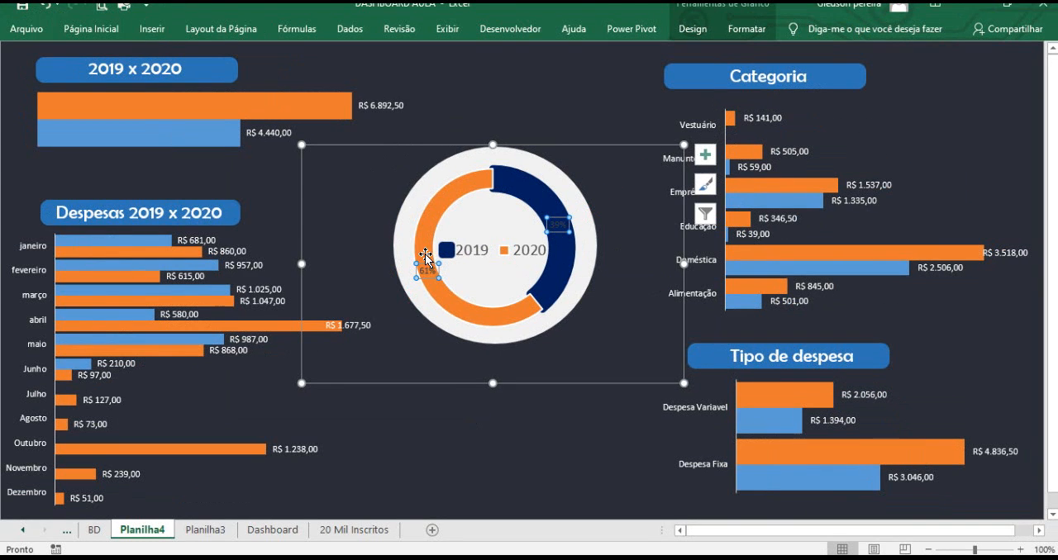
Format the doughnut's data labels with a red fill, 20 pt font size and white font colour.
click(112, 31)
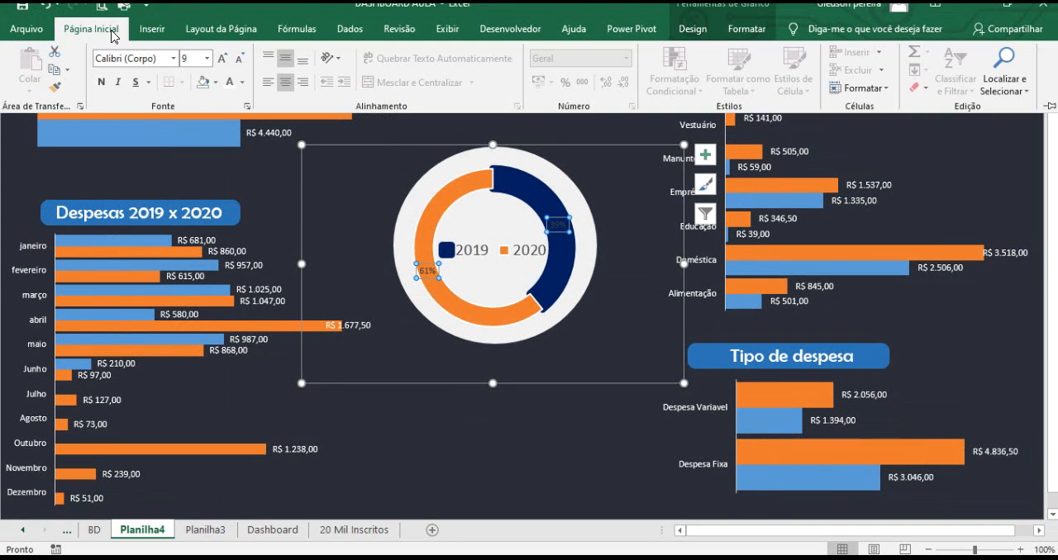
click(216, 83)
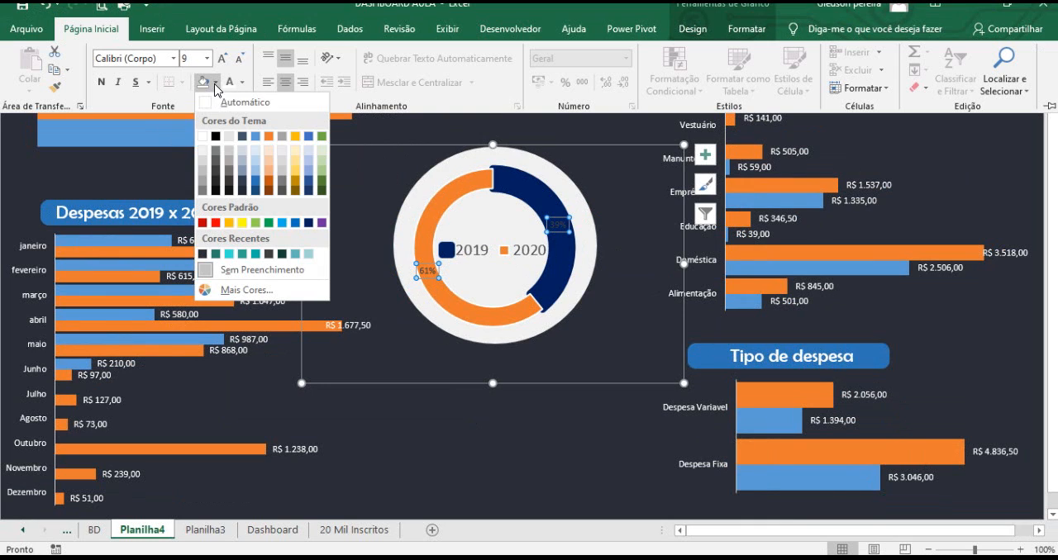
click(216, 223)
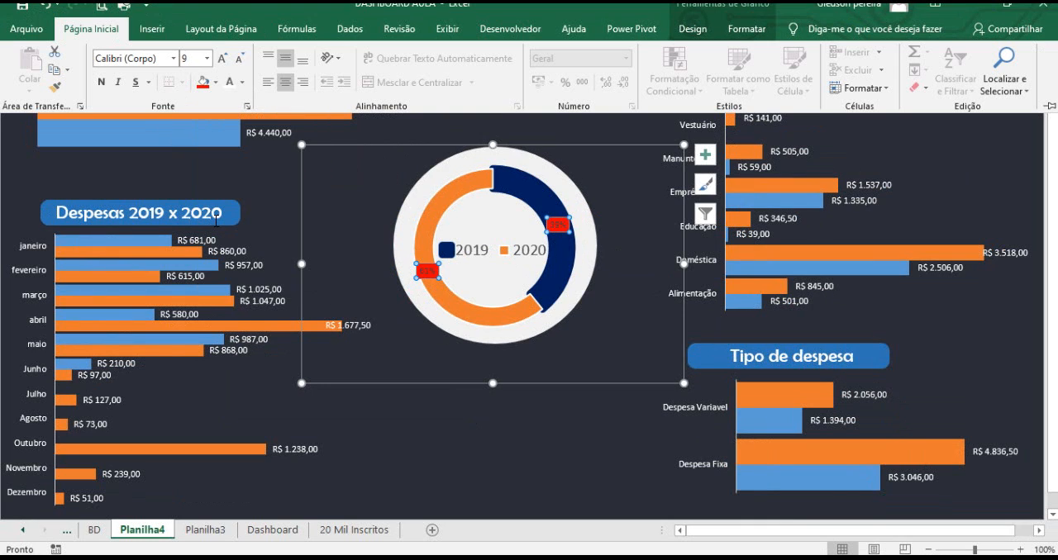
click(224, 58)
click(224, 59)
click(223, 59)
click(223, 59)
click(223, 58)
click(223, 58)
click(223, 59)
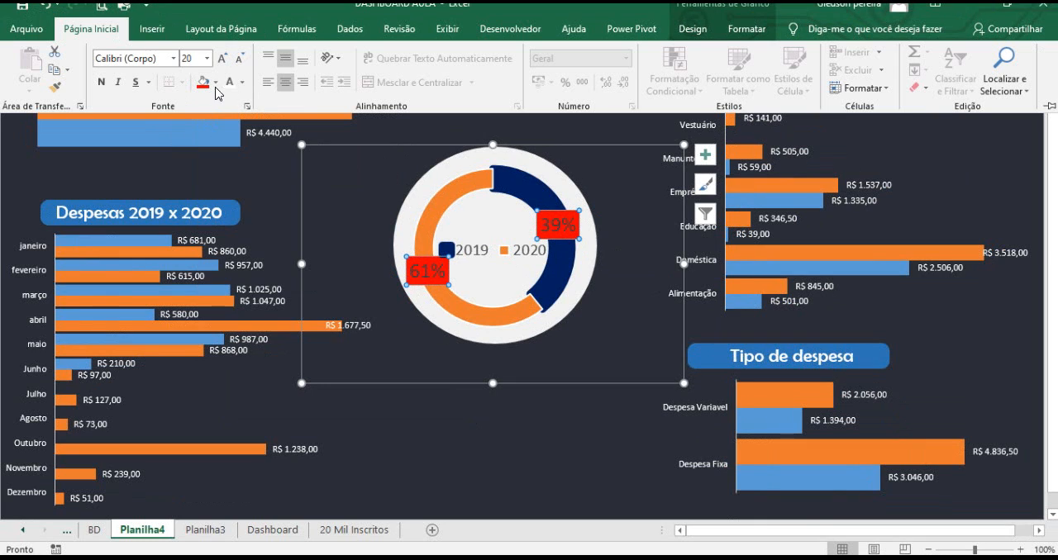
click(232, 86)
key(ctrl+F1)
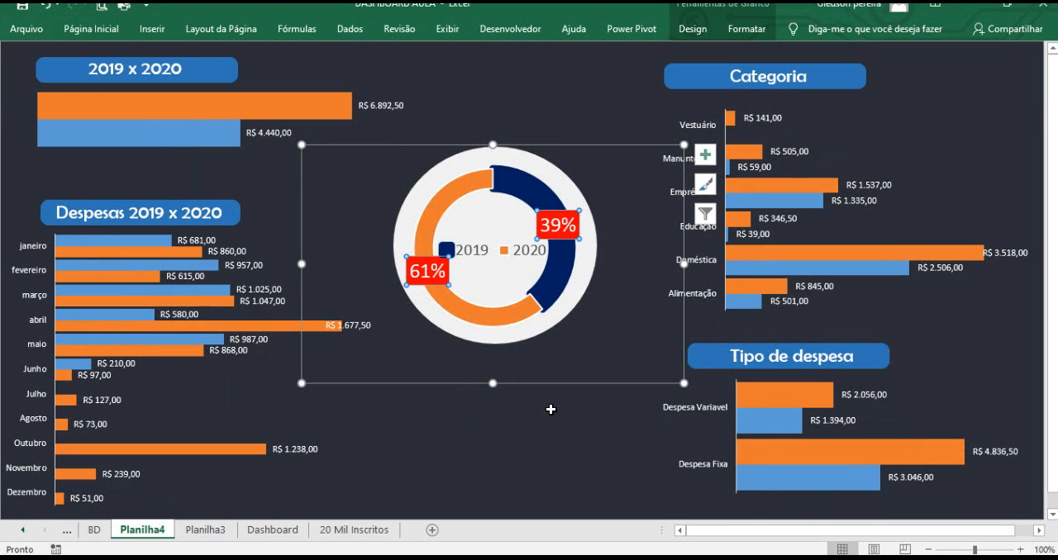
click(551, 409)
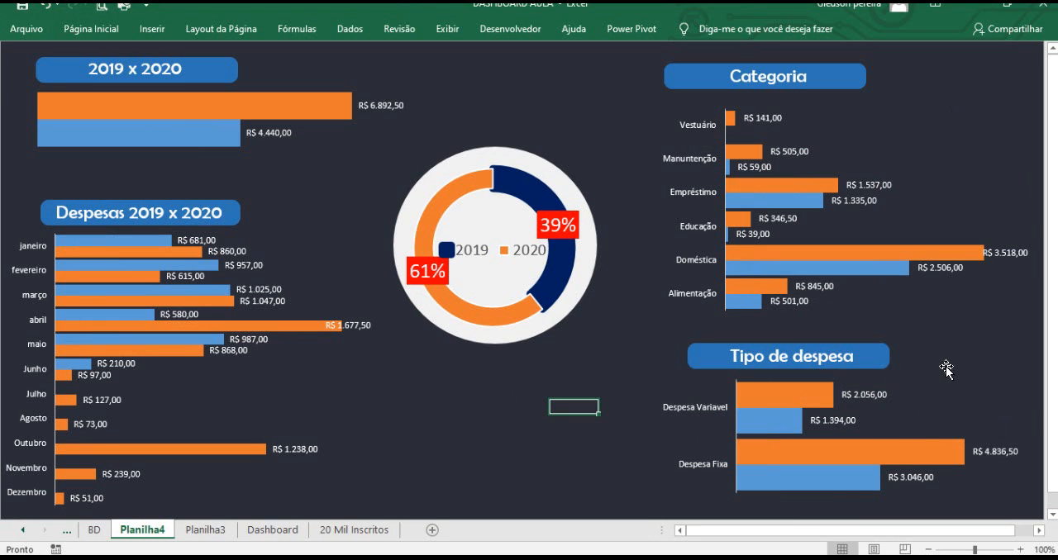
Select the doughnut chart together with its gray circle frame and move them left toward the expense charts.
click(519, 173)
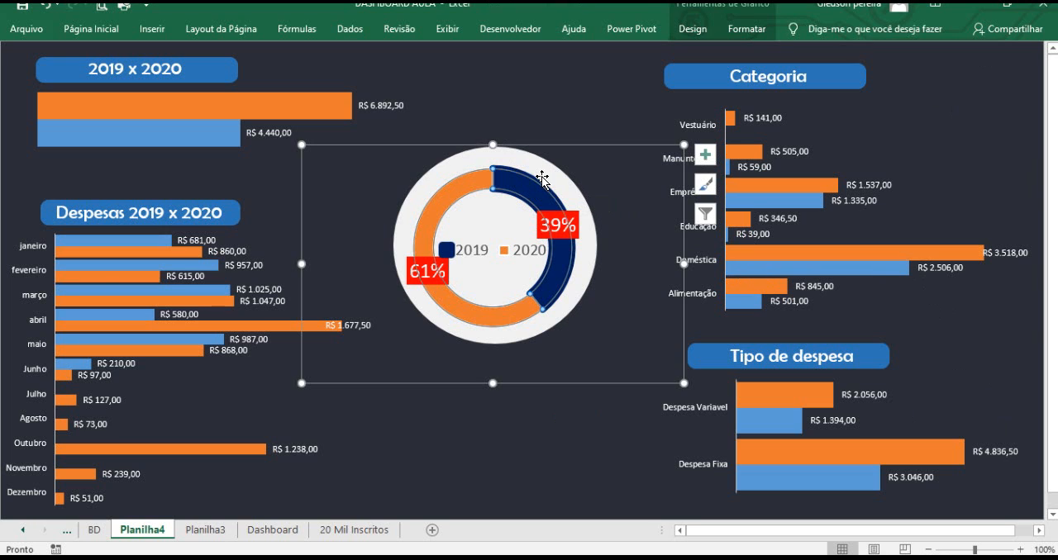
key(ctrl+q)
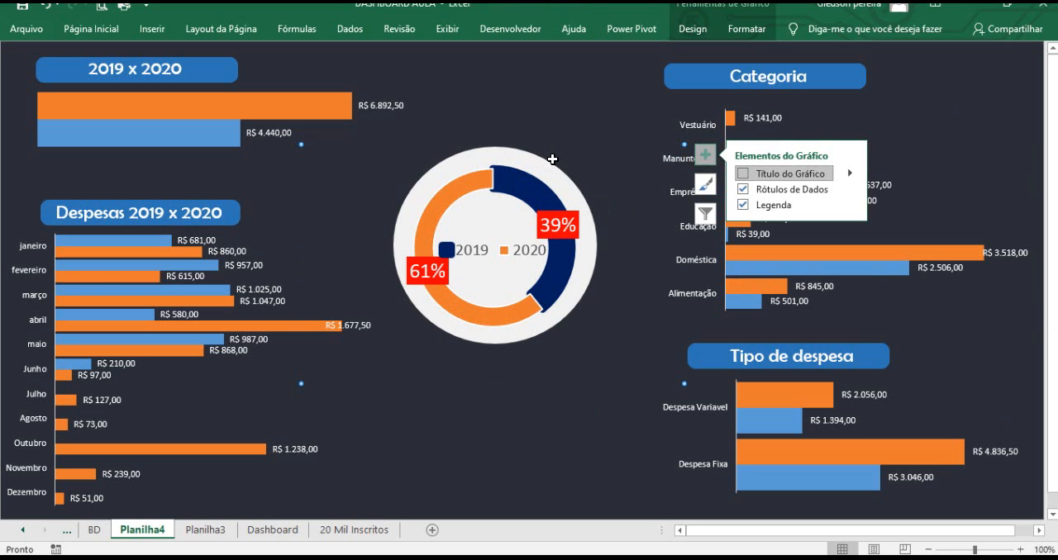
click(552, 164)
ctrl+click(527, 197)
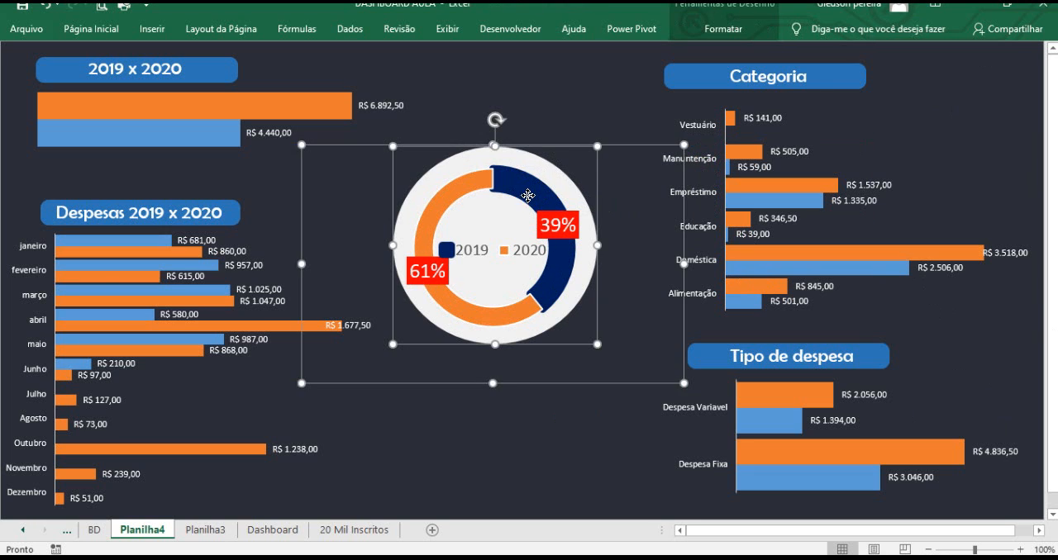
drag(554, 149, 514, 144)
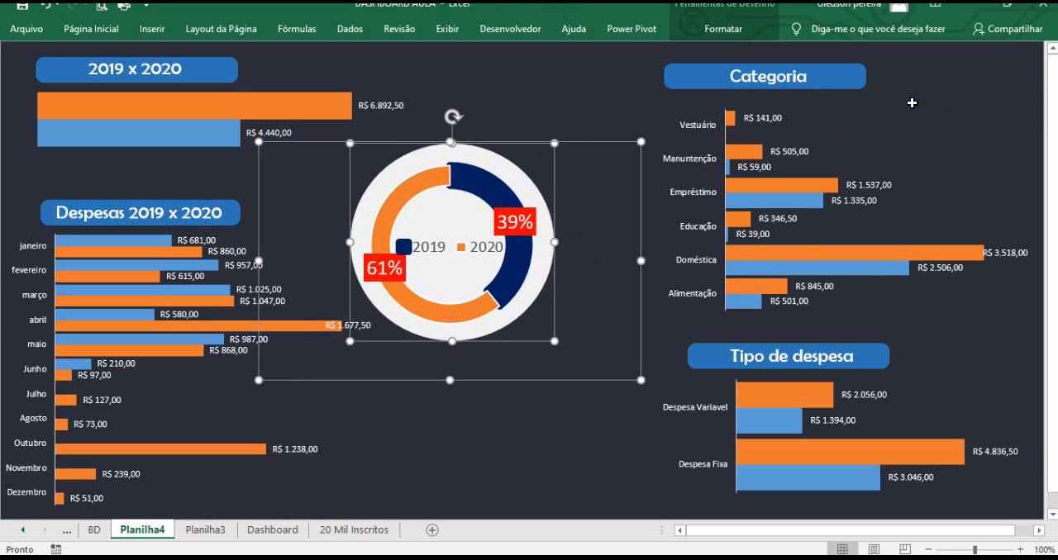
Select the Categoria and Tipo de despesa titles and charts together and move them left toward the doughnut.
click(690, 87)
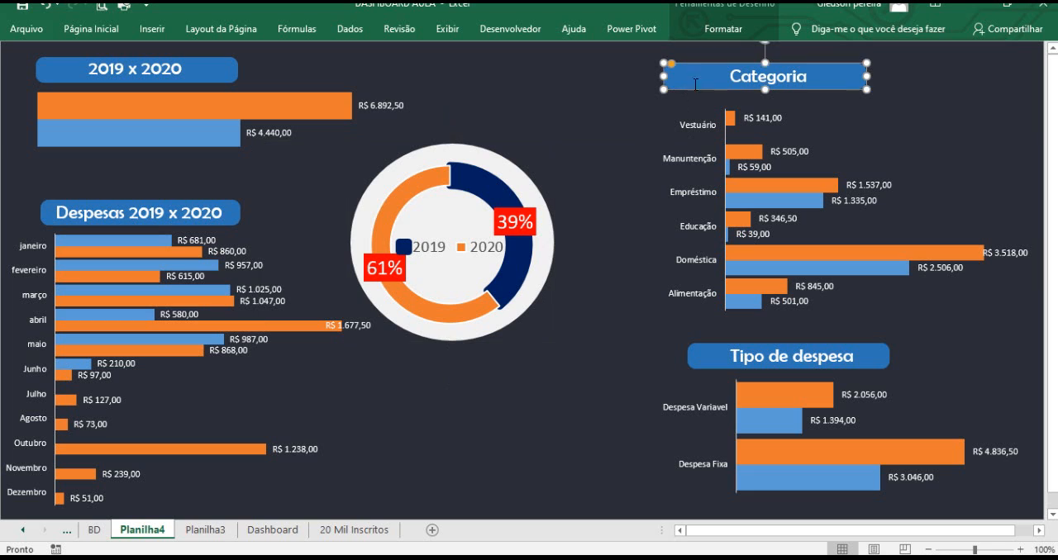
key(Escape)
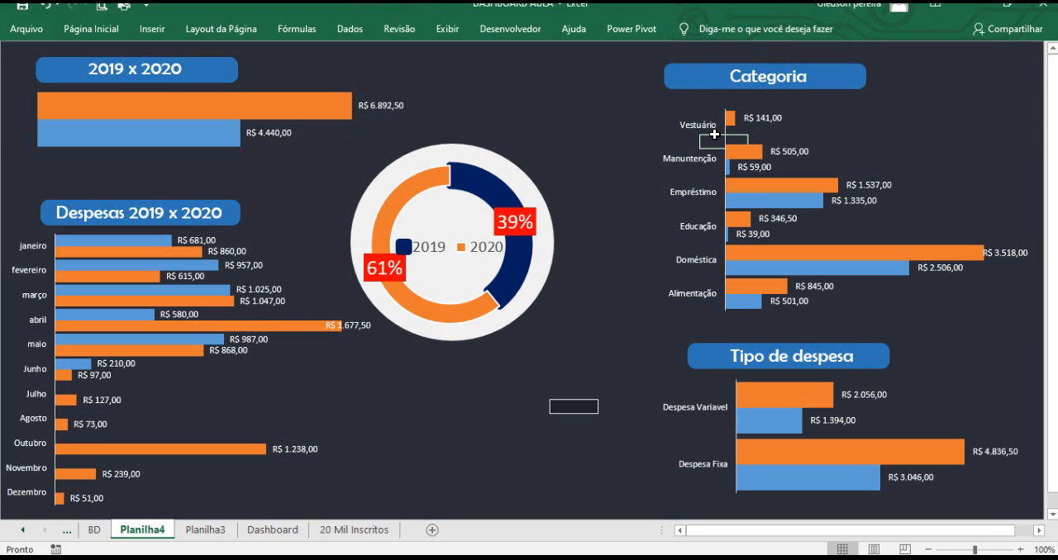
click(730, 79)
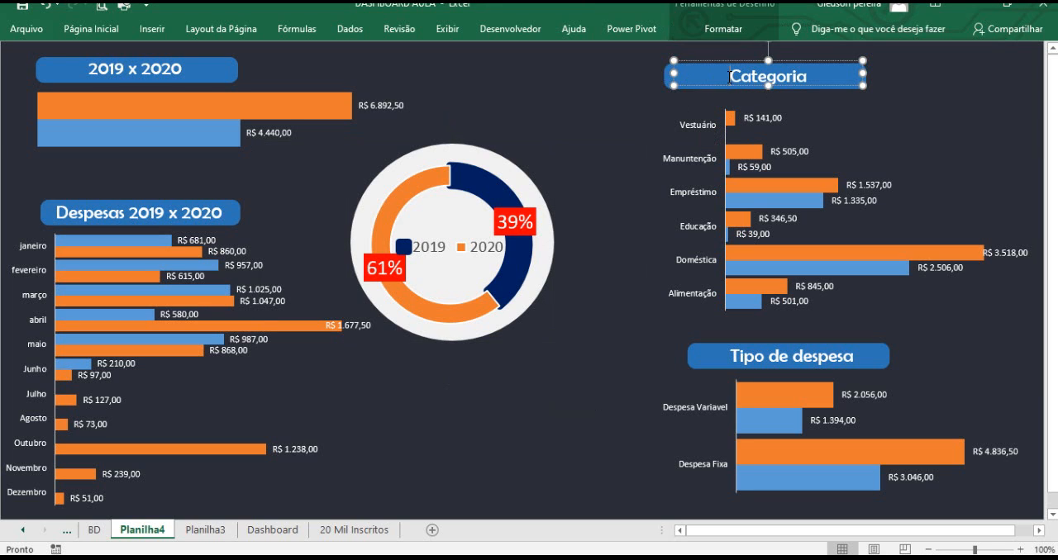
ctrl+click(669, 84)
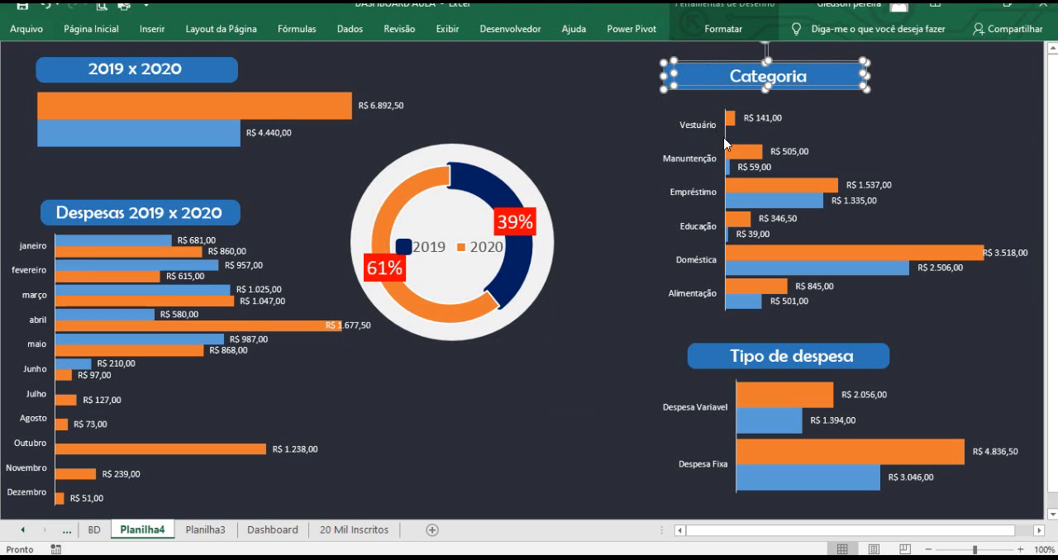
ctrl+click(743, 162)
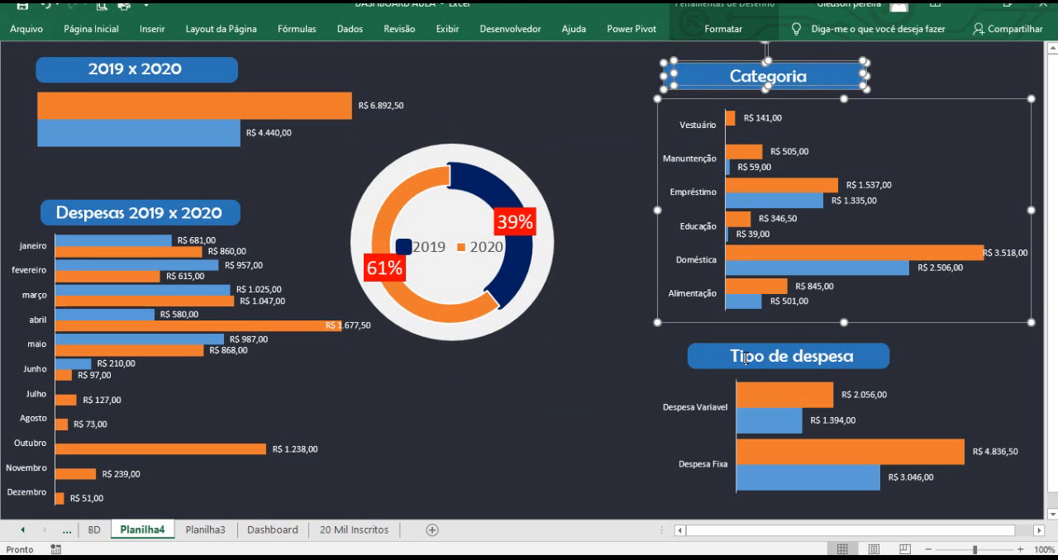
ctrl+click(744, 359)
ctrl+click(692, 358)
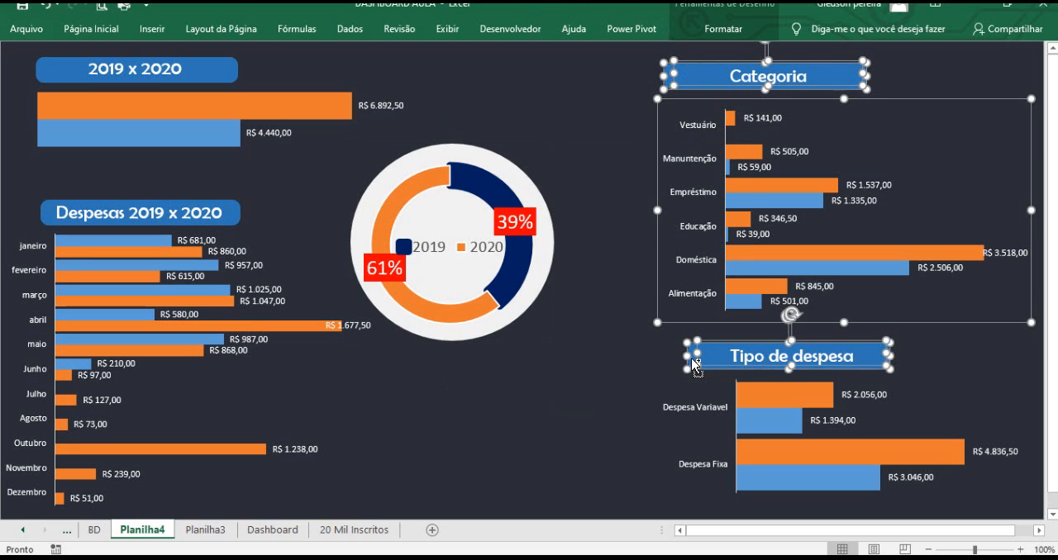
ctrl+click(760, 406)
drag(724, 321, 612, 321)
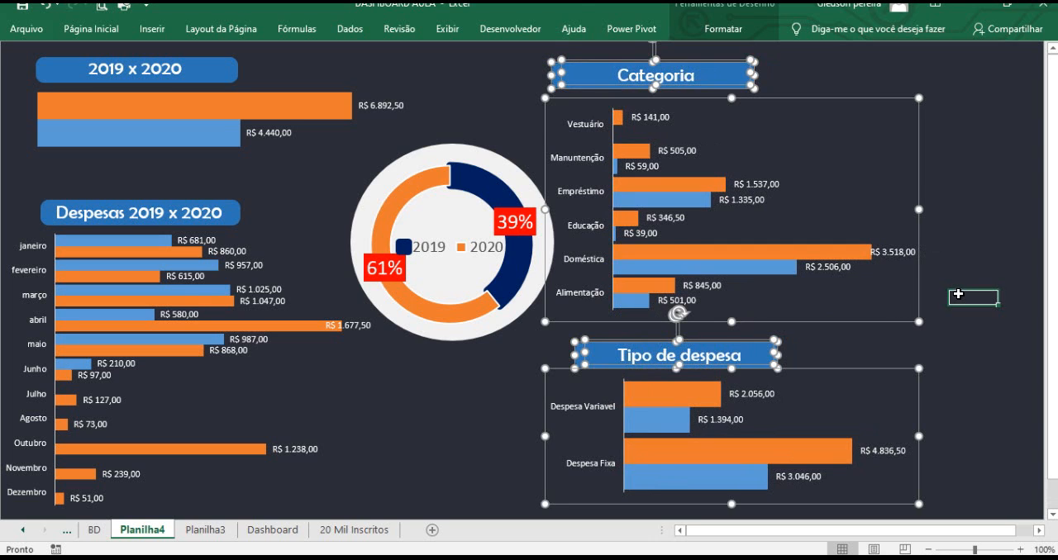
Narrow the Categoria and Tipo de despesa charts by pulling in their right edges.
click(958, 295)
click(897, 196)
drag(917, 209, 852, 210)
click(855, 388)
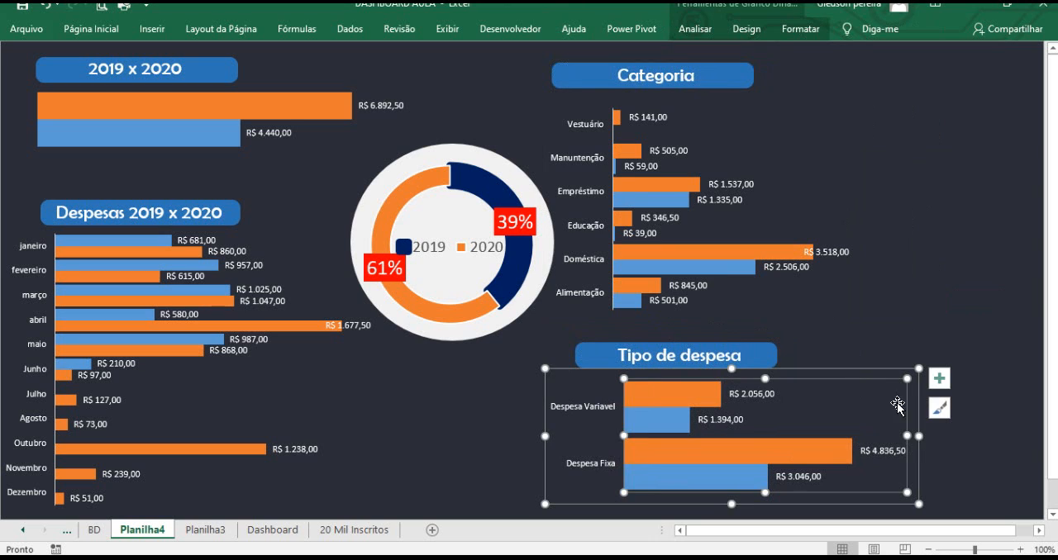
drag(918, 435, 884, 438)
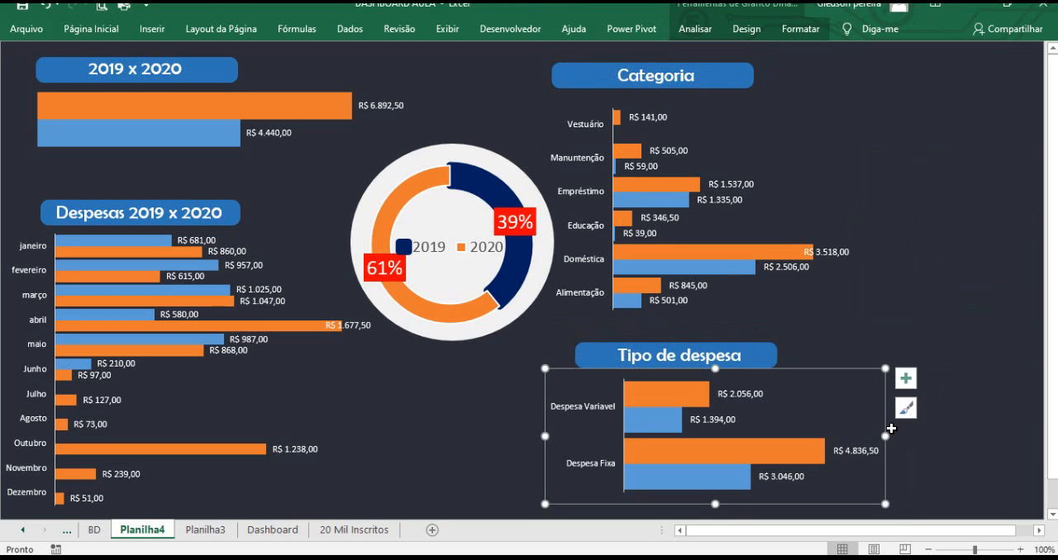
click(962, 375)
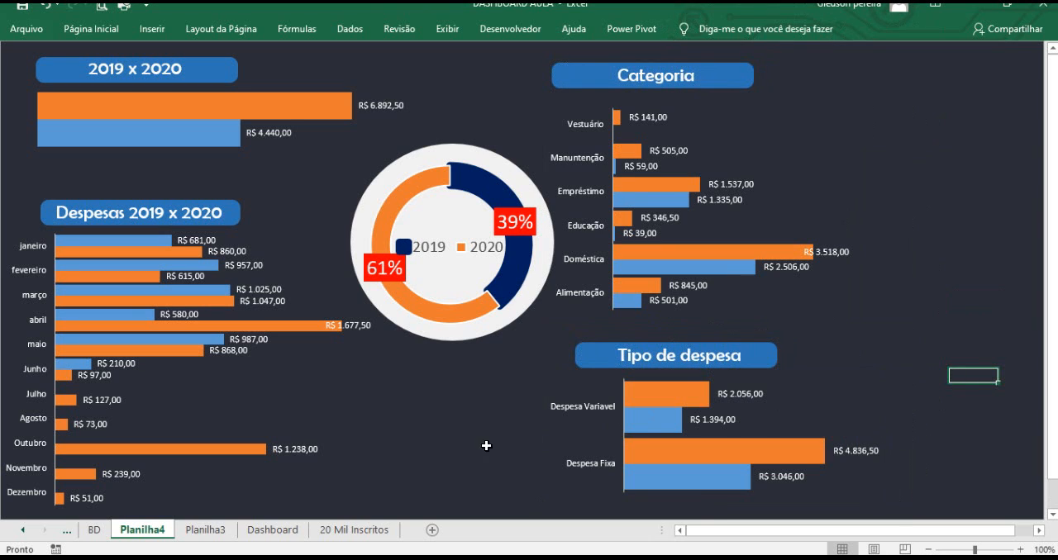
Cut the Ano, Mês, Classificação and Categoria slicers from Planilha3.
mouse_move(686, 264)
click(189, 530)
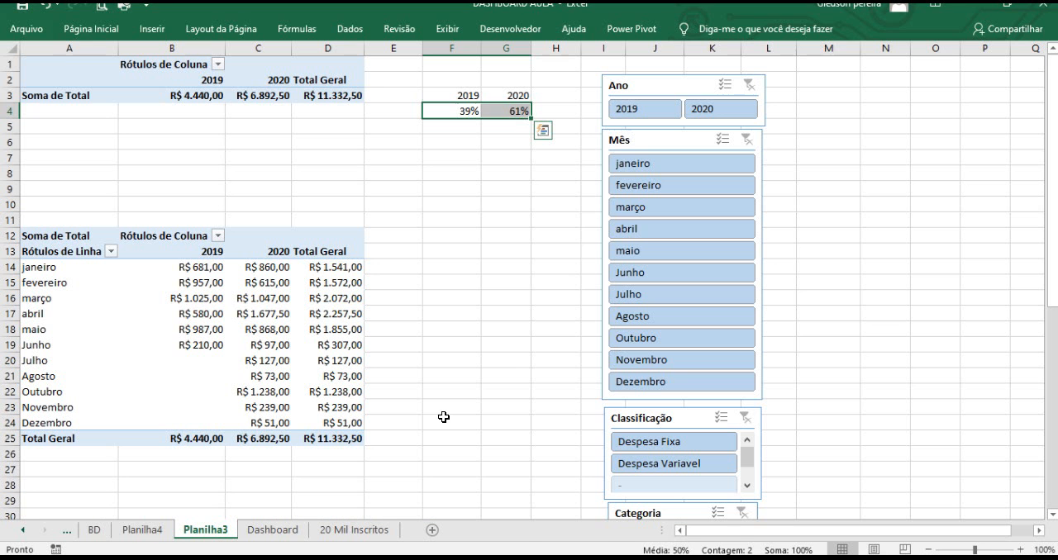
click(652, 94)
ctrl+click(660, 142)
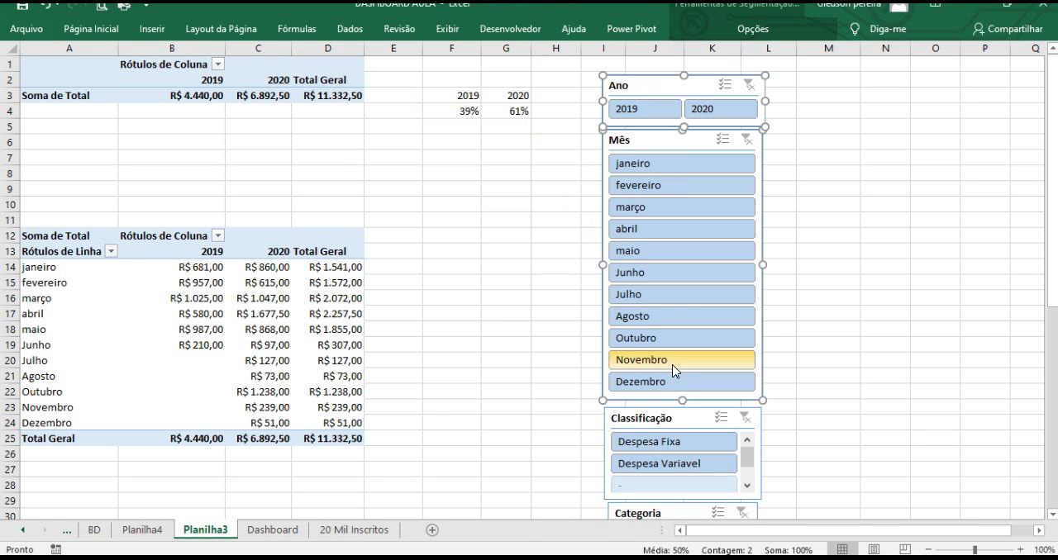
ctrl+click(676, 407)
scroll(676, 408, down, 1)
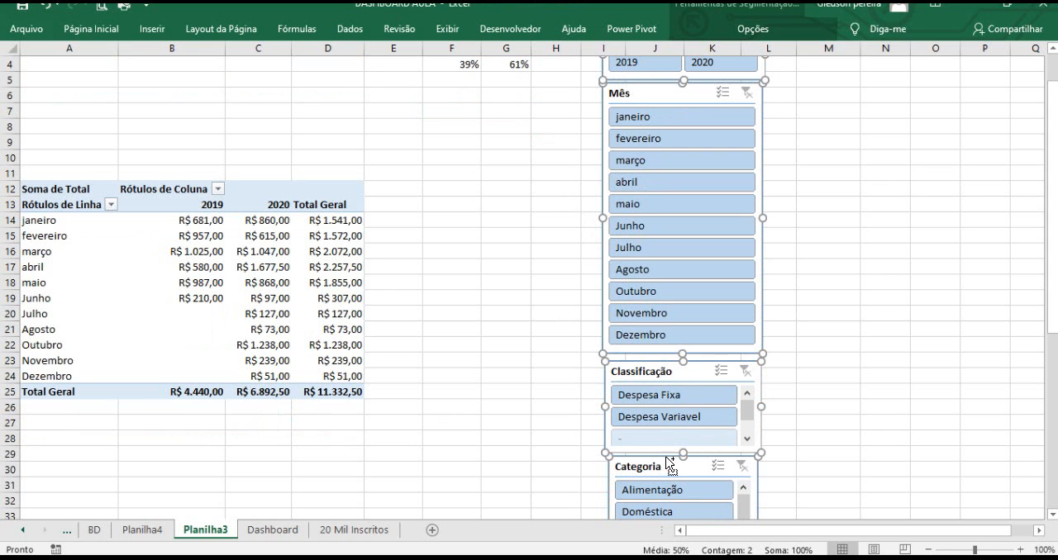
key(Delete)
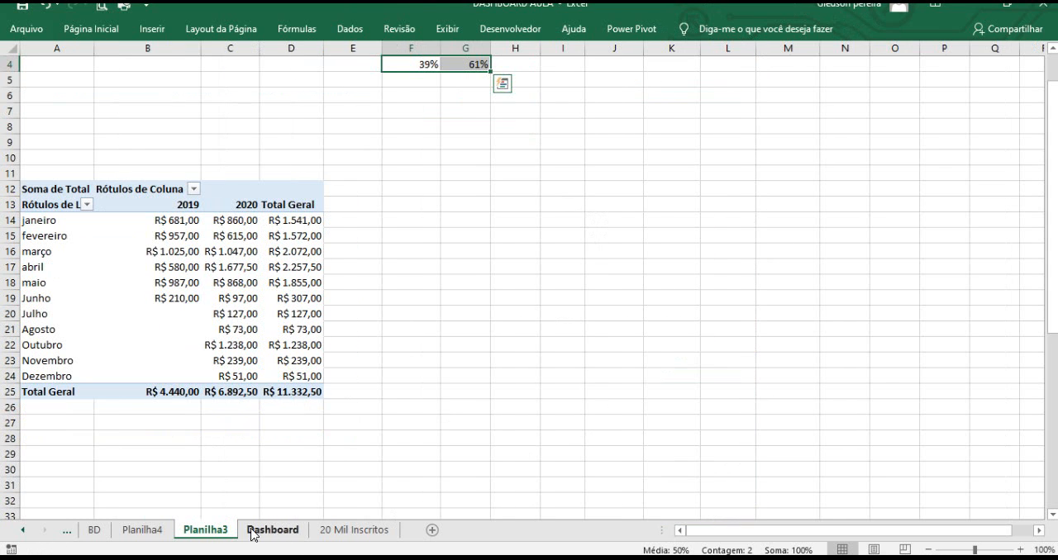
Paste the slicers onto Planilha4 and move them into the sheet's upper right corner.
click(165, 532)
click(917, 125)
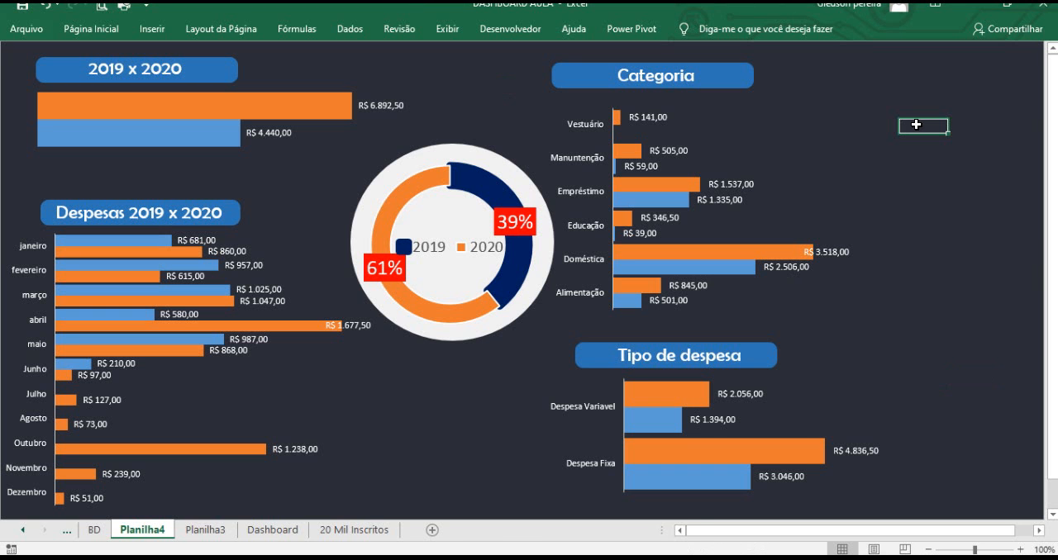
key(ctrl+v)
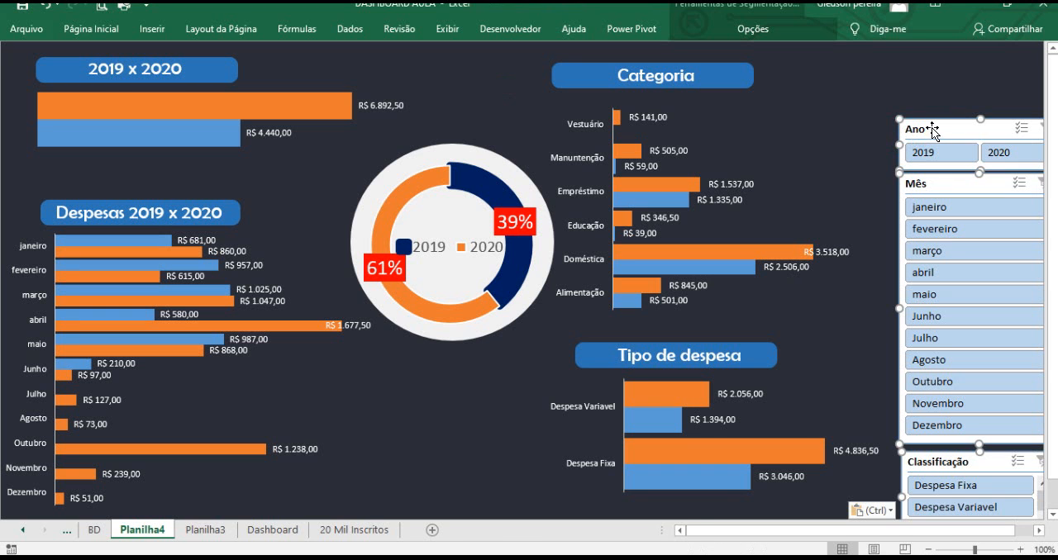
drag(934, 128, 916, 53)
click(823, 89)
drag(913, 107, 913, 103)
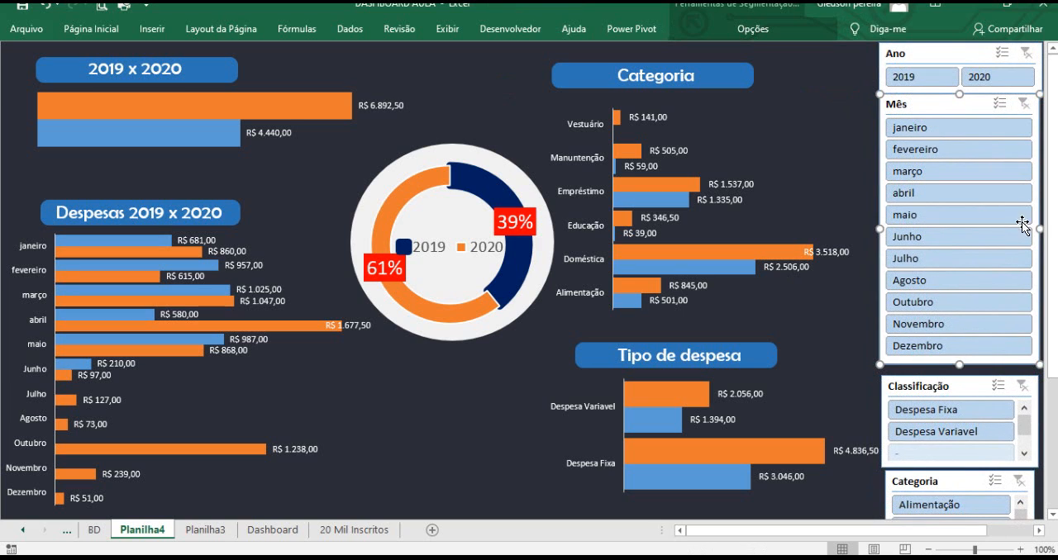
Align the left edges of the Ano and Mês slicers.
click(887, 67)
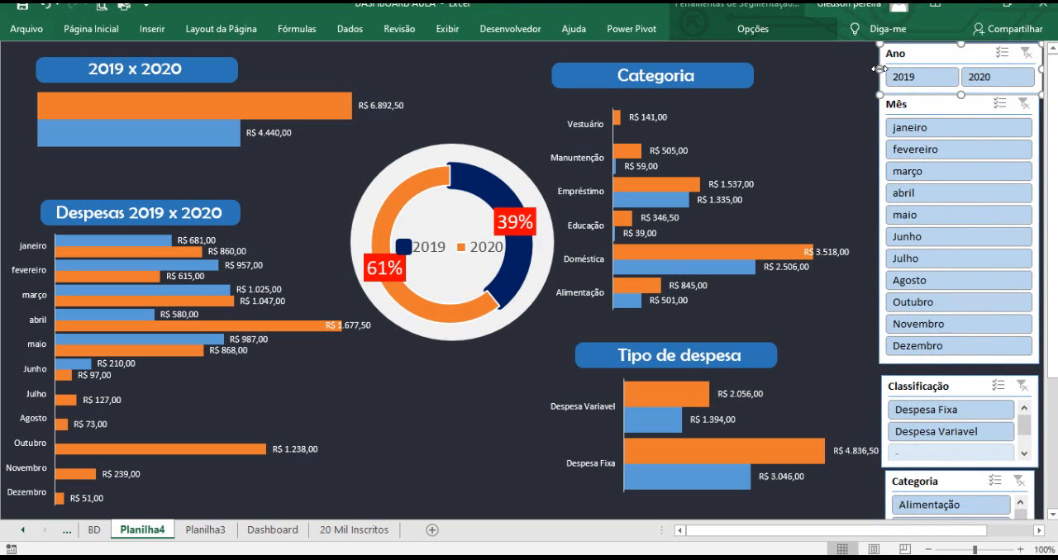
drag(880, 68, 884, 68)
drag(904, 104, 909, 104)
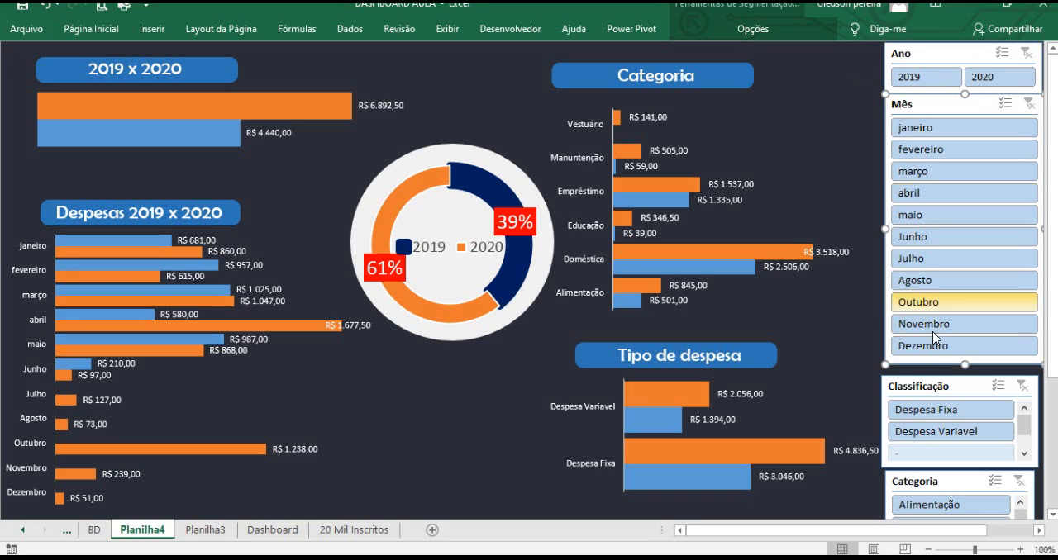
Shorten the Mês slicer and stack the Classificação and Categoria slicers directly beneath it along the right edge.
drag(939, 386, 942, 373)
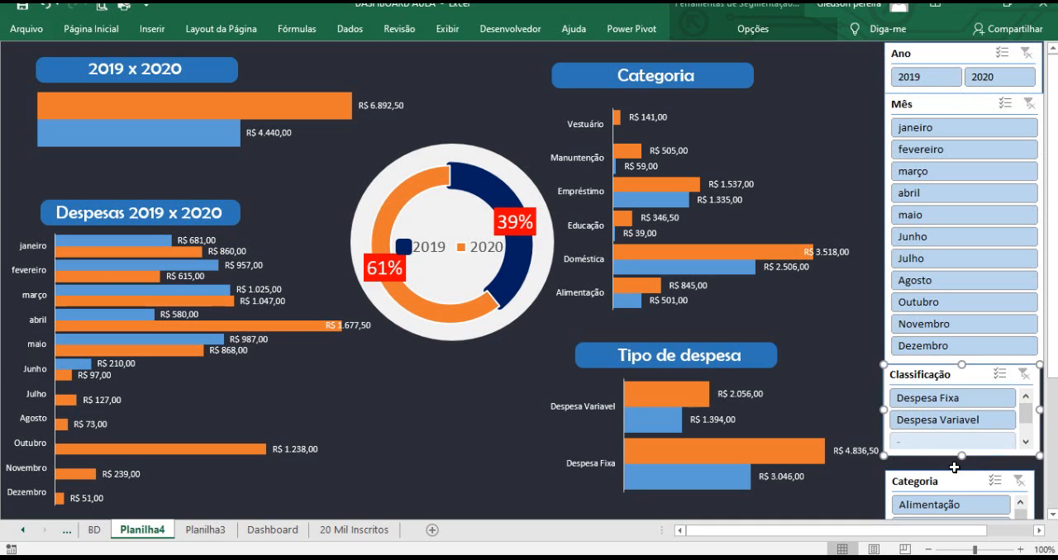
drag(955, 482, 956, 465)
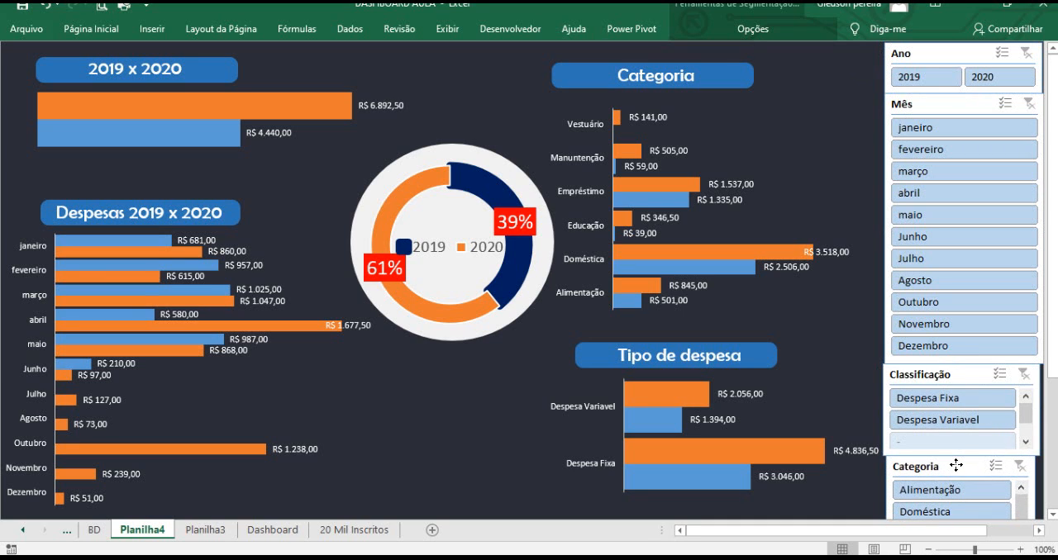
click(883, 281)
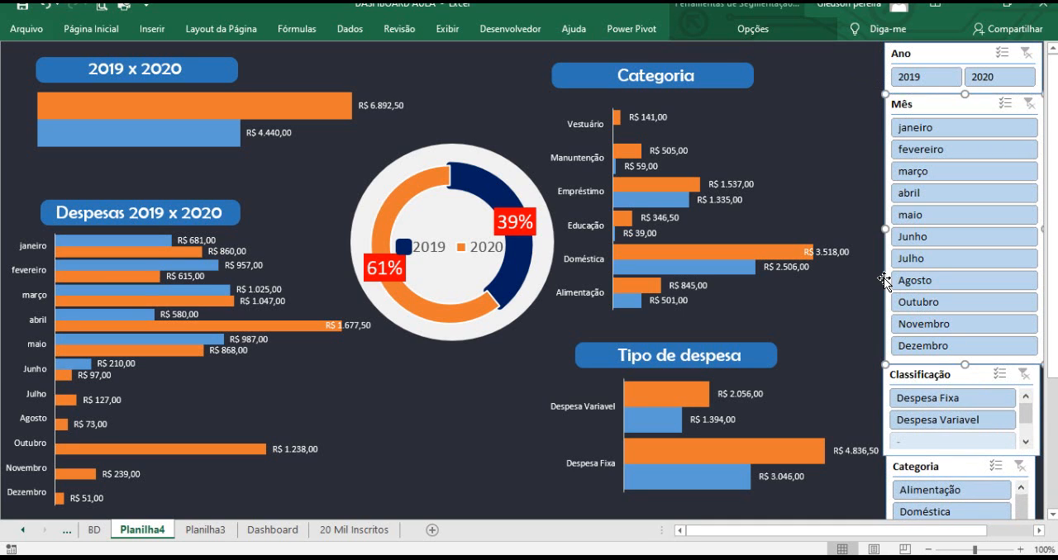
drag(960, 363, 963, 271)
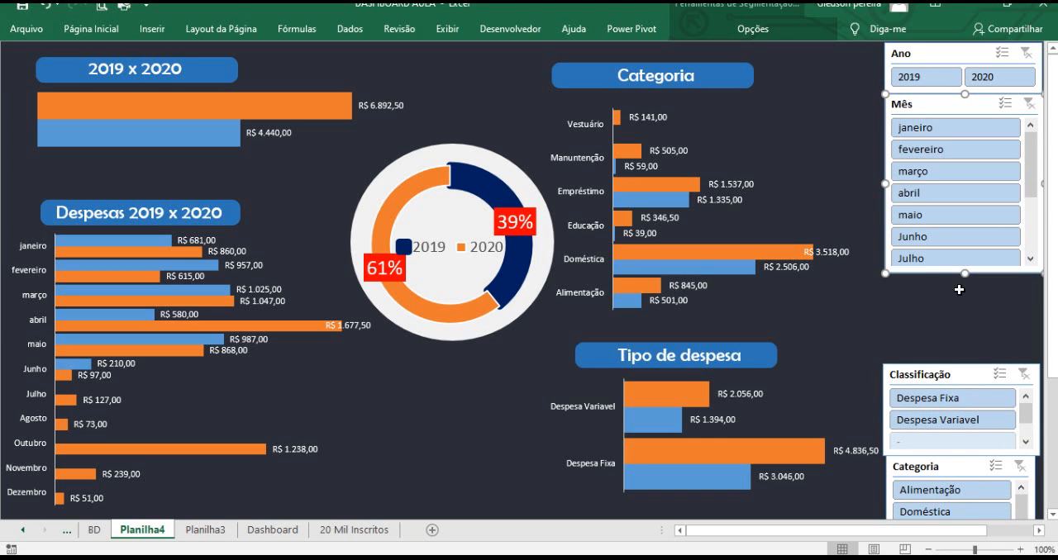
drag(950, 373, 952, 280)
drag(980, 469, 980, 374)
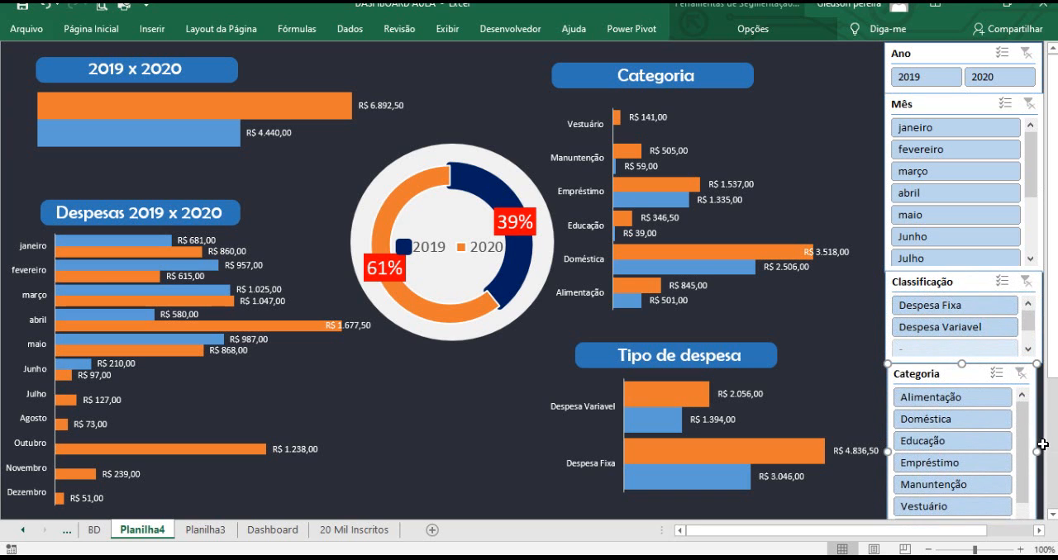
drag(1035, 448, 1038, 448)
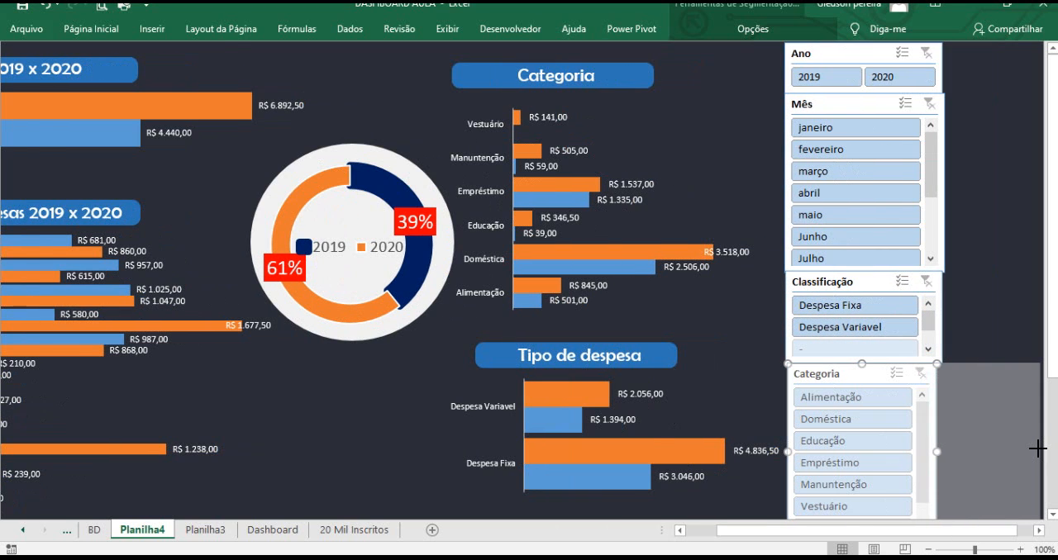
drag(805, 419, 692, 414)
drag(845, 535, 750, 538)
click(825, 329)
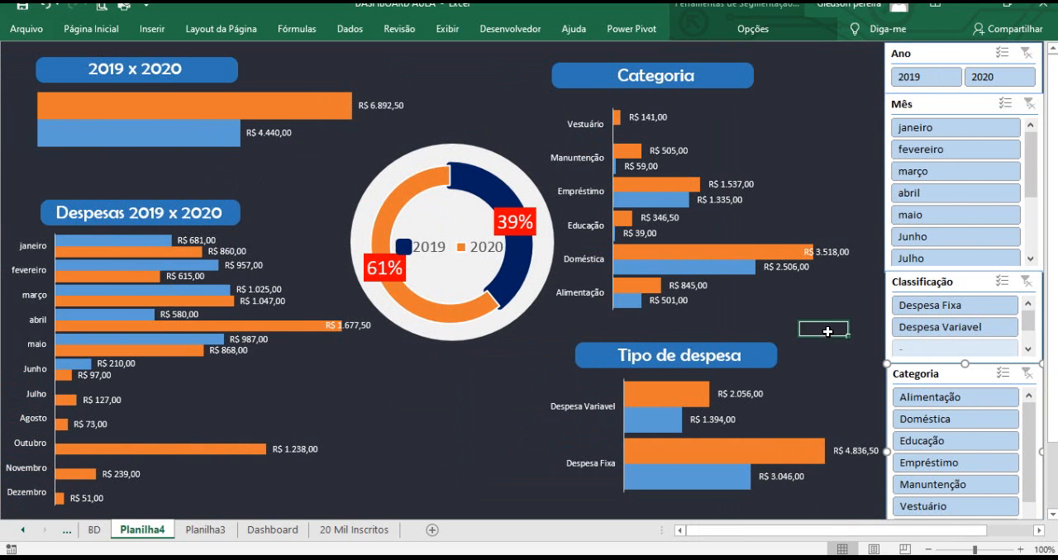
Apply the first dark slicer style to the Ano slicer.
click(920, 56)
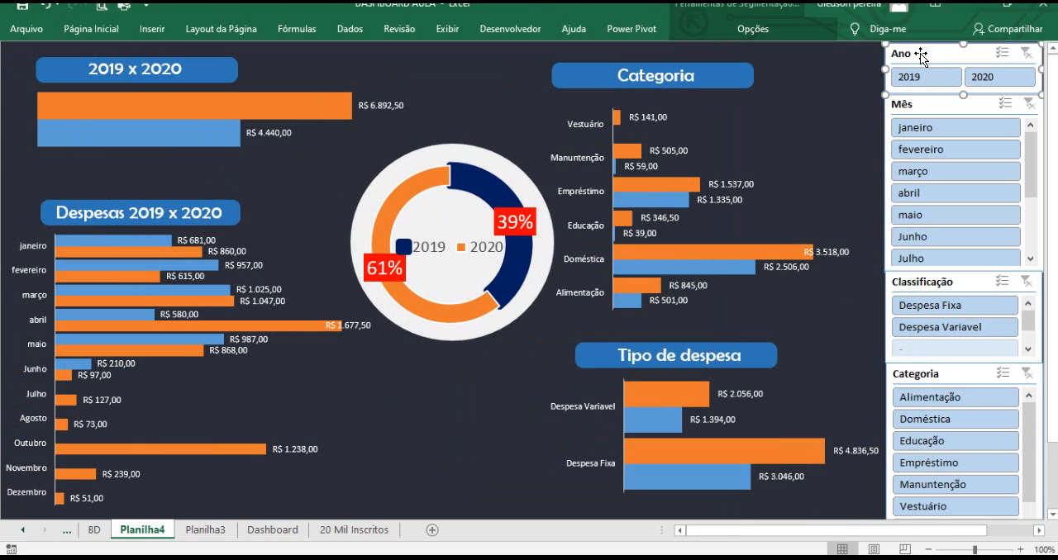
click(741, 31)
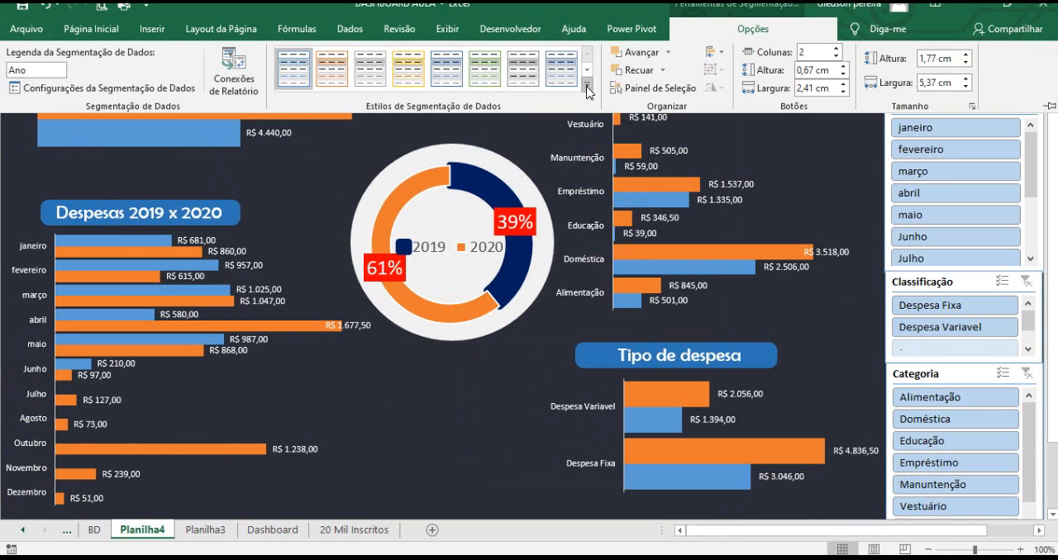
click(586, 85)
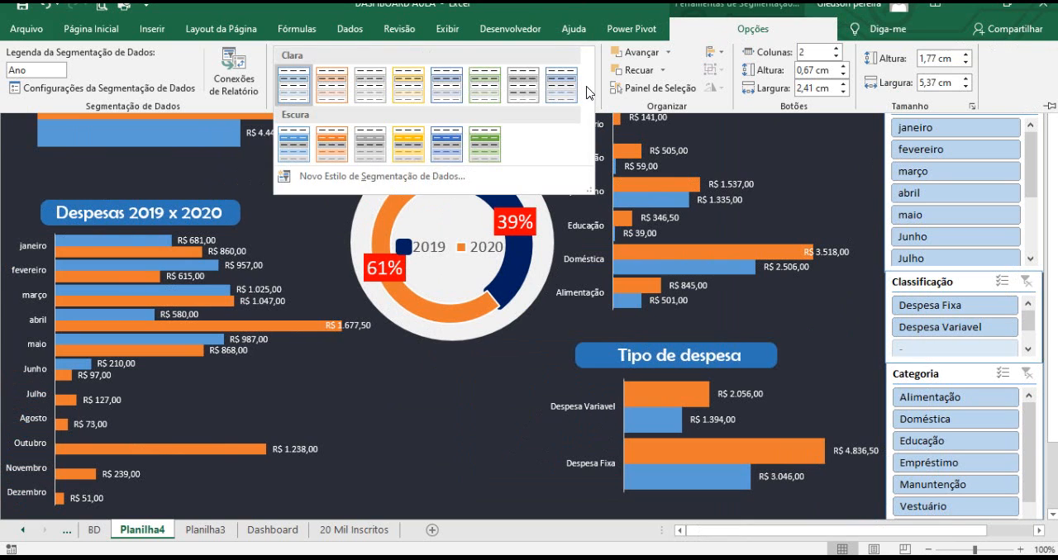
click(303, 147)
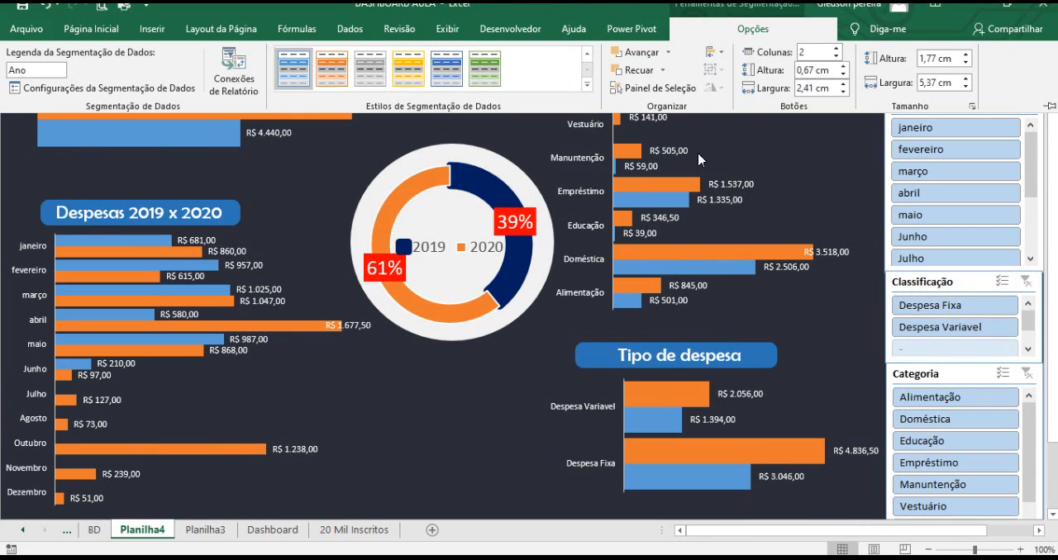
click(830, 138)
click(961, 107)
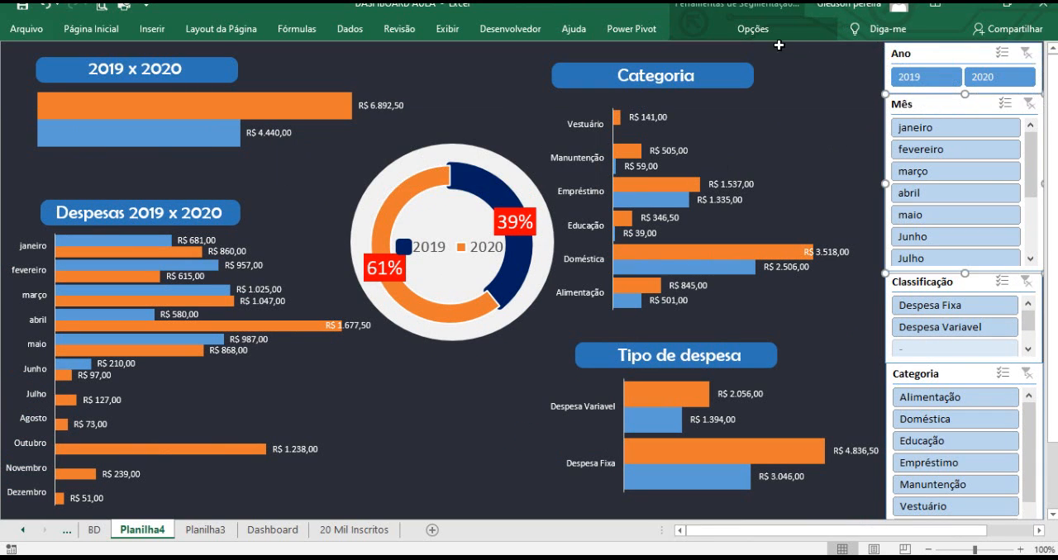
Apply the orange dark slicer style to the Mês slicer.
click(742, 33)
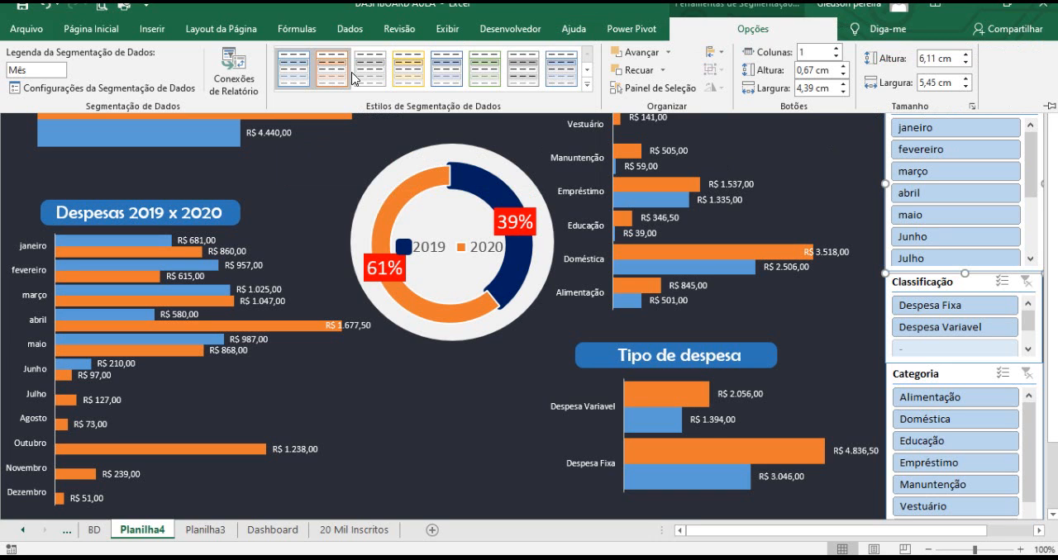
click(588, 98)
click(331, 145)
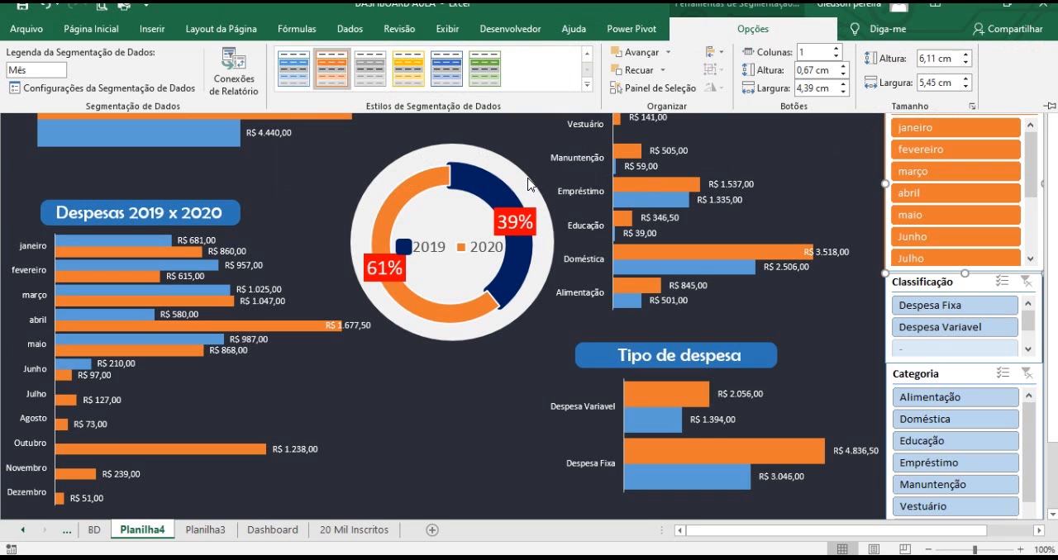
Compare the Planilha4 slicers with the reference Dashboard sheet and the Planilha3 pivot table.
click(895, 289)
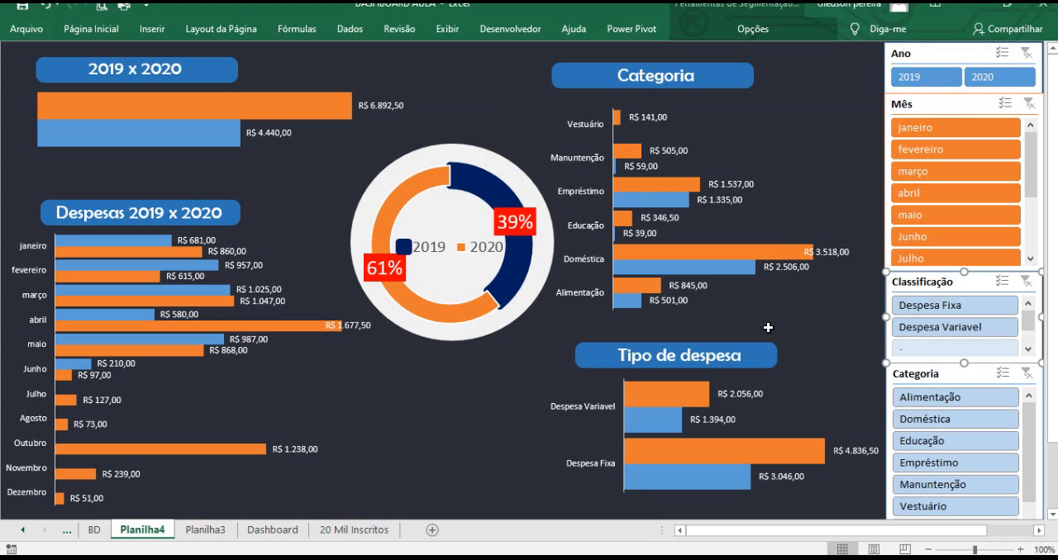
click(274, 529)
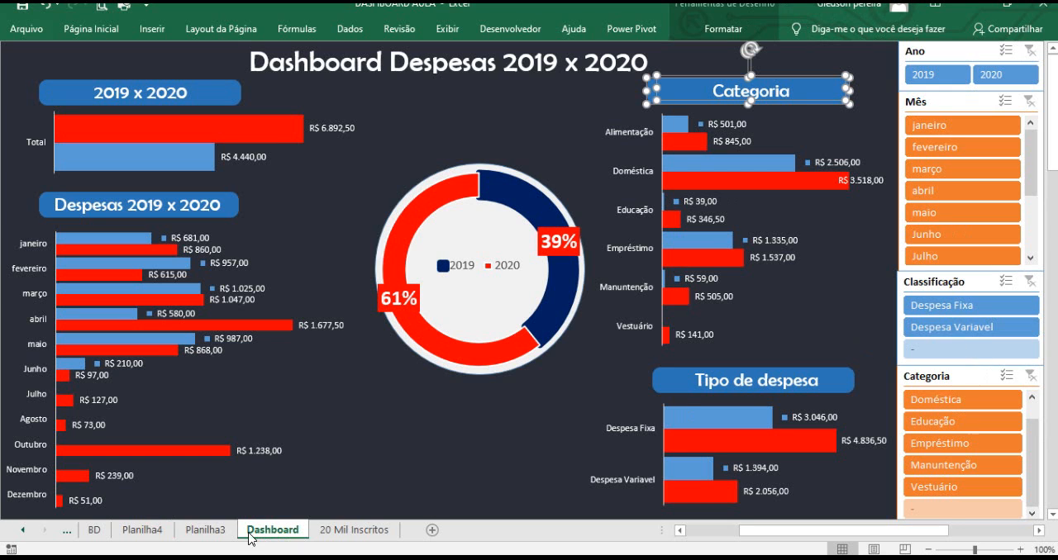
click(205, 530)
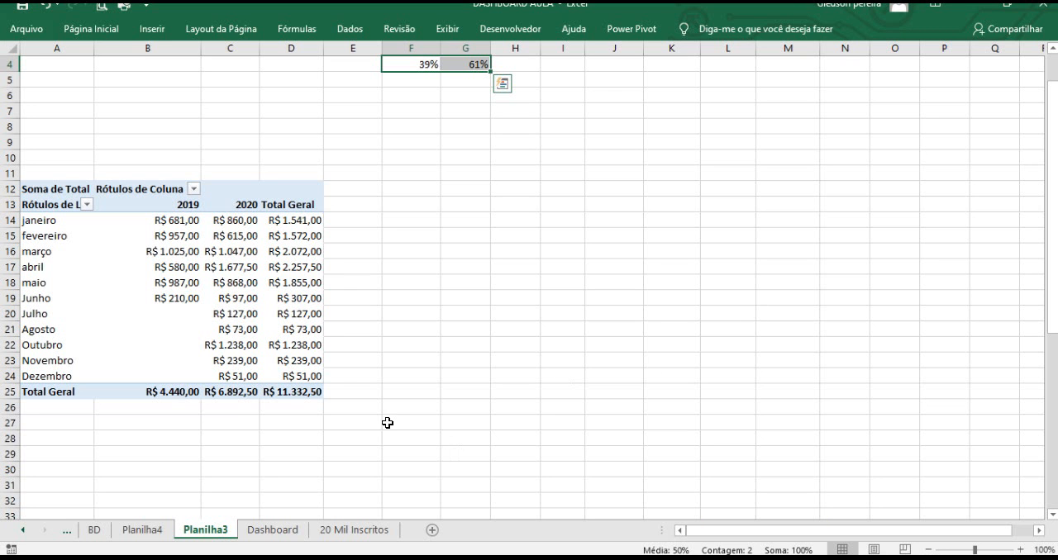
click(157, 529)
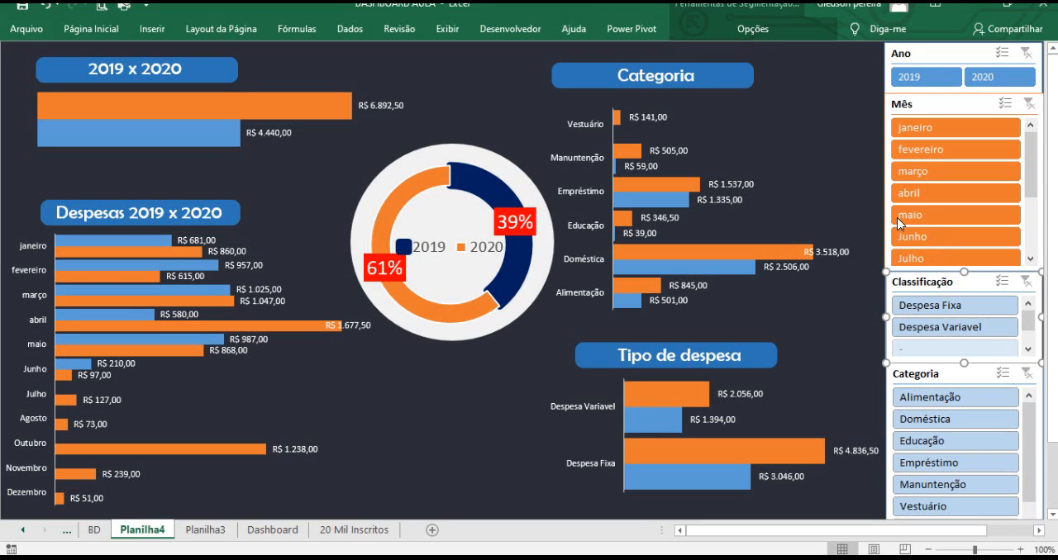
Apply the blue dark slicer style to the Classificação slicer.
click(753, 29)
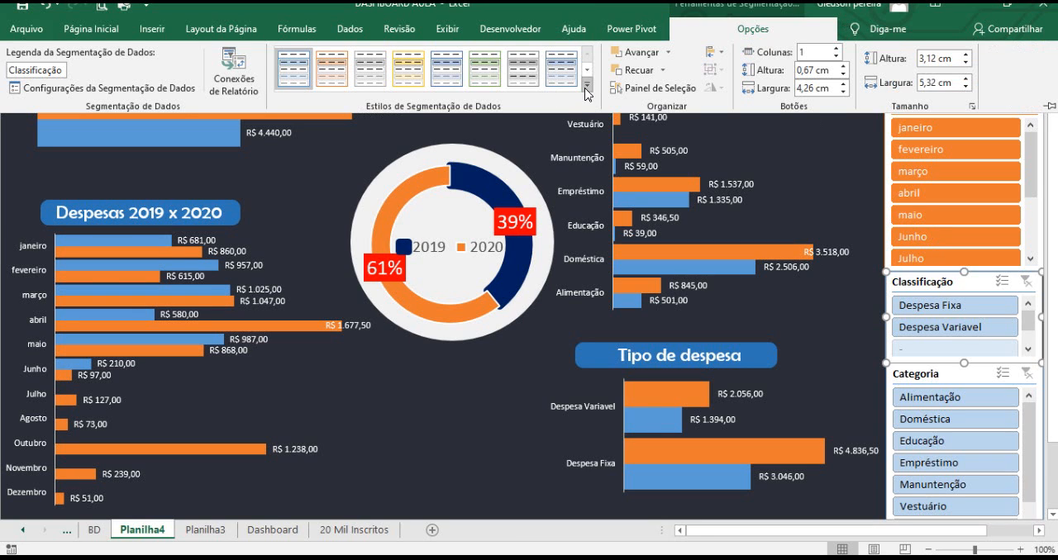
click(586, 87)
click(904, 323)
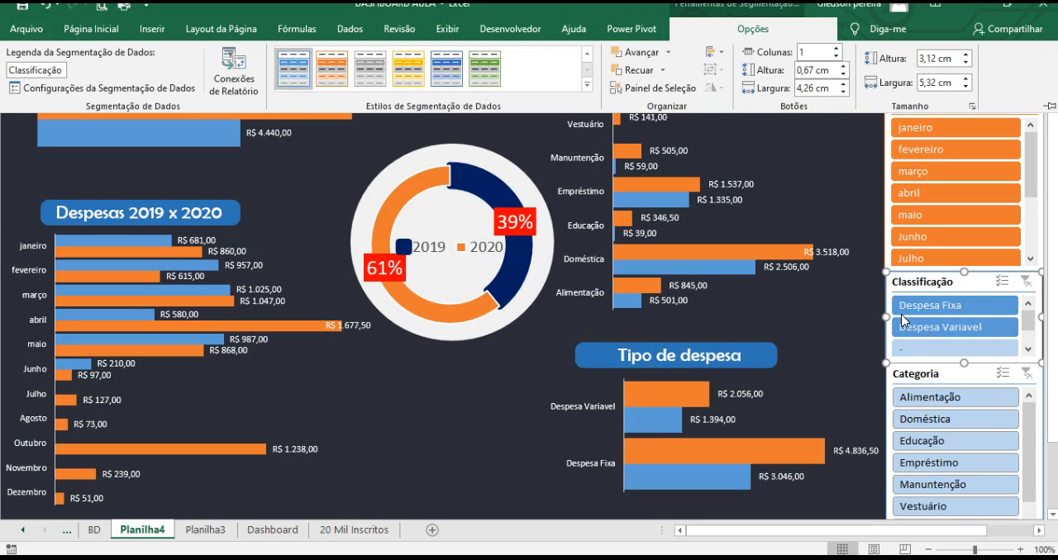
Apply the orange dark slicer style to the Categoria slicer.
click(946, 377)
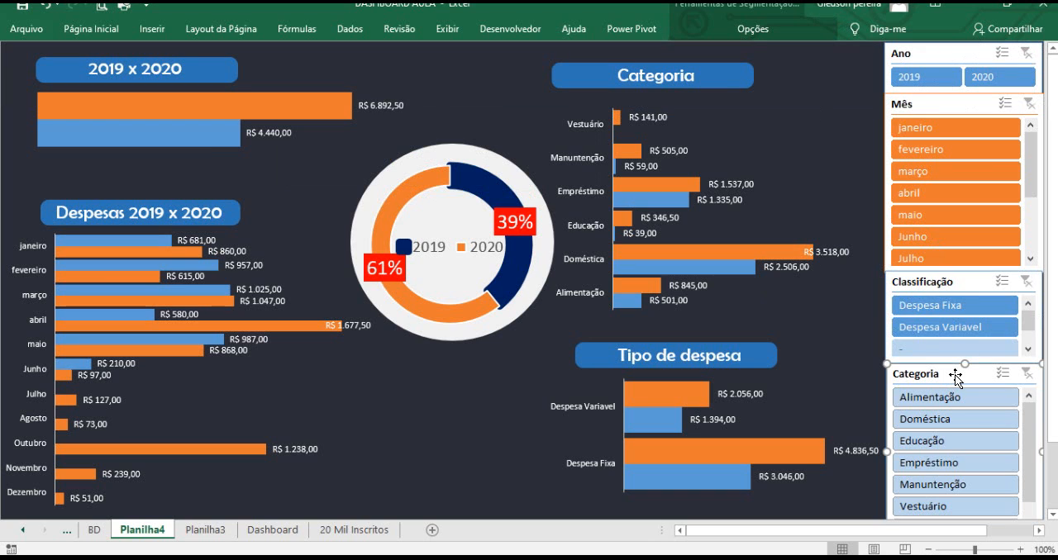
click(726, 38)
click(585, 94)
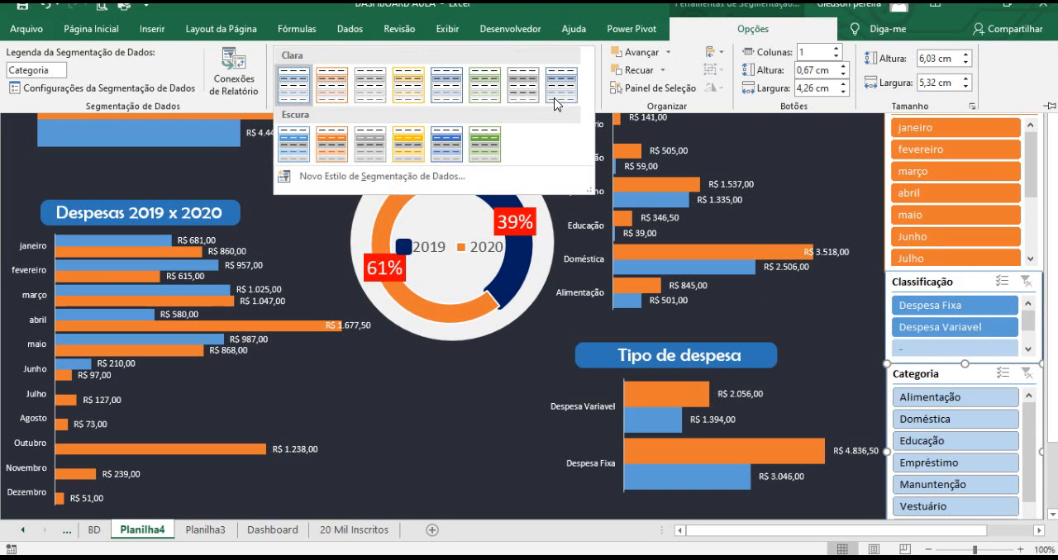
click(331, 145)
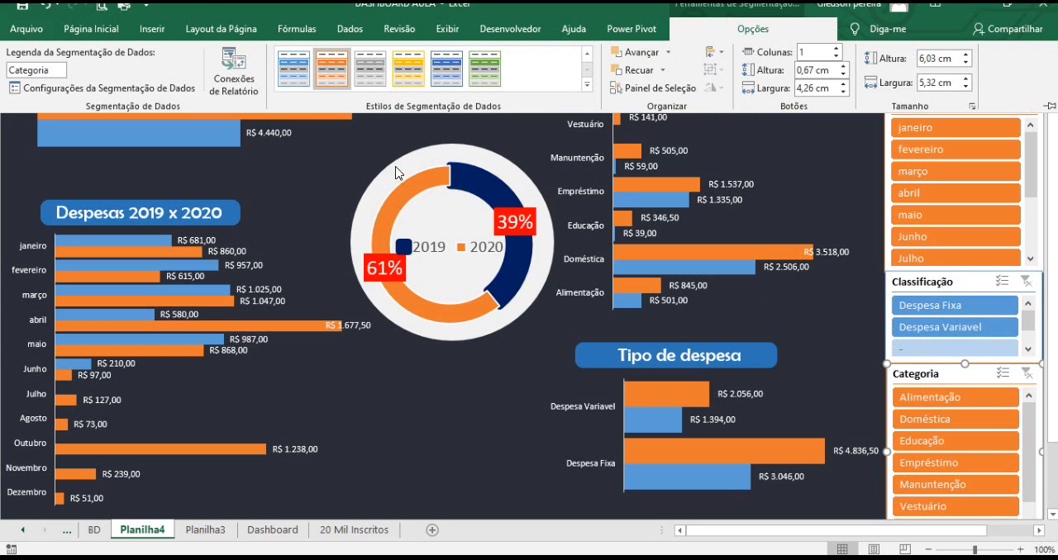
Test the Ano and Mês slicers by filtering 2019, 2020 and janeiro, then clear both filters.
click(499, 463)
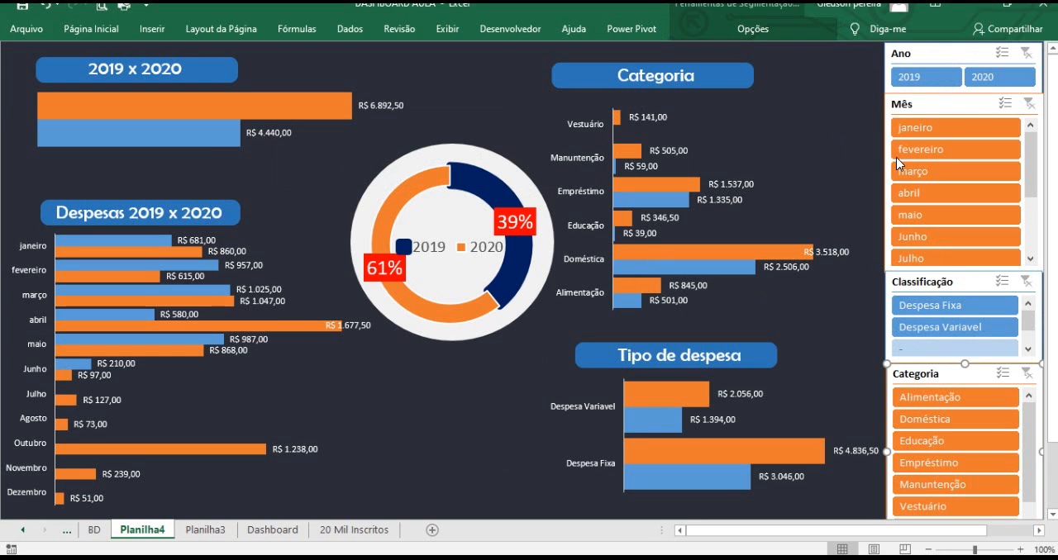
click(925, 79)
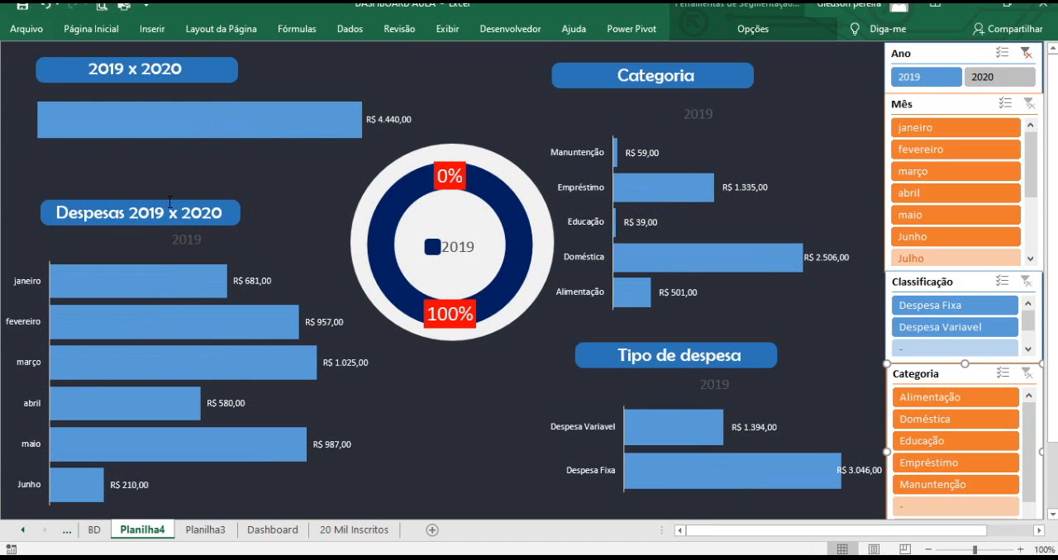
click(984, 82)
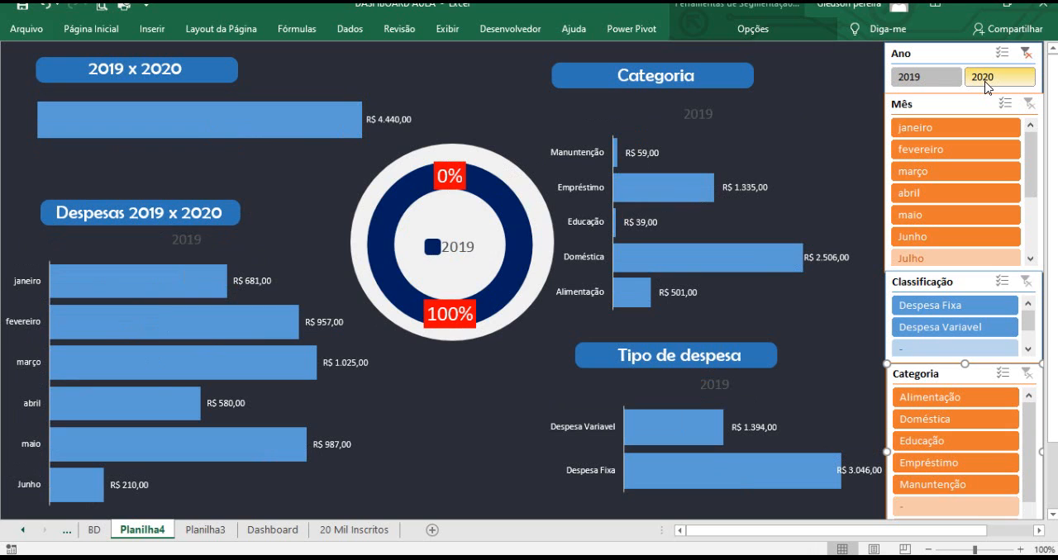
click(939, 130)
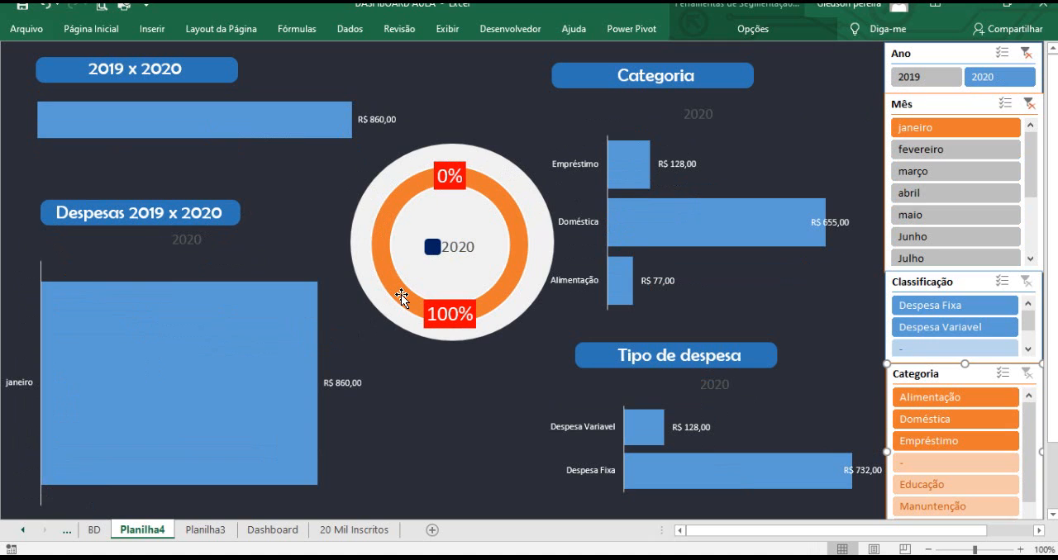
click(1028, 103)
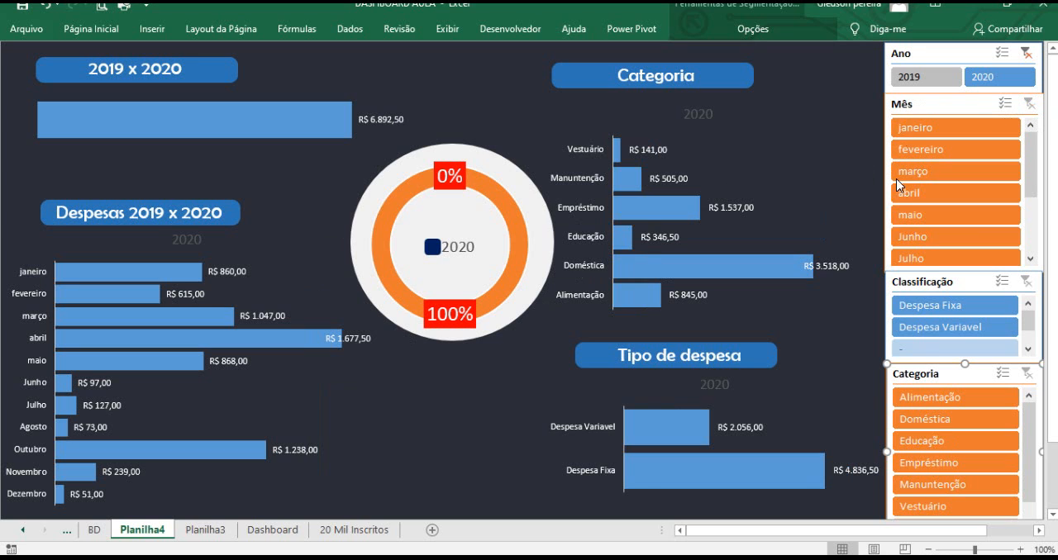
click(1025, 54)
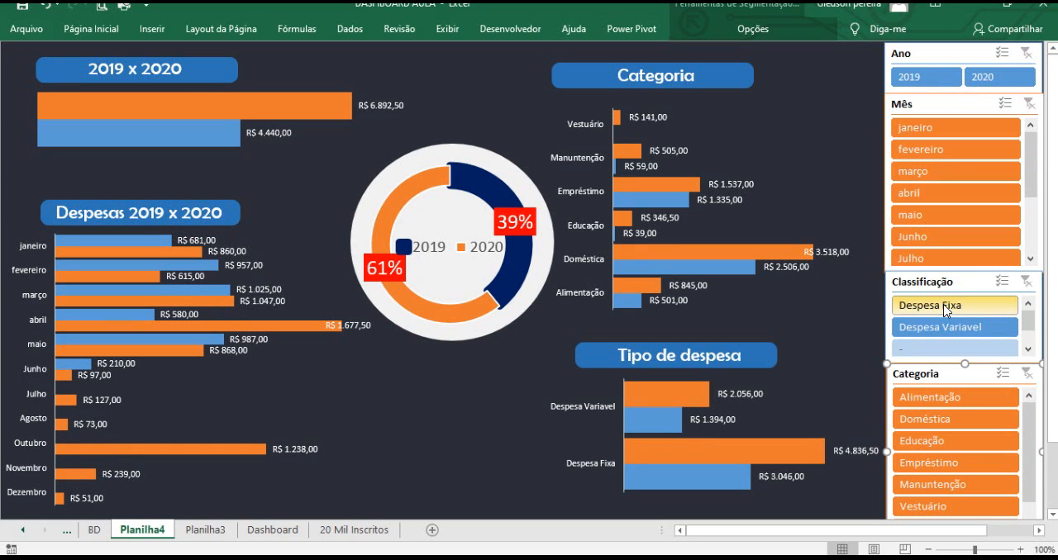
Test the Categoria slicer by filtering individual categories, then clear its filter.
click(953, 400)
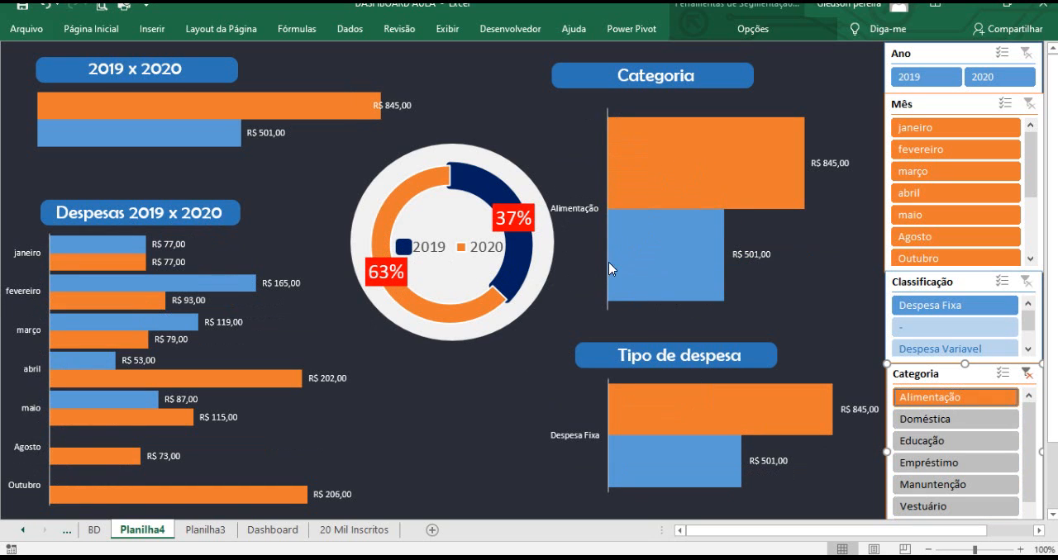
click(923, 469)
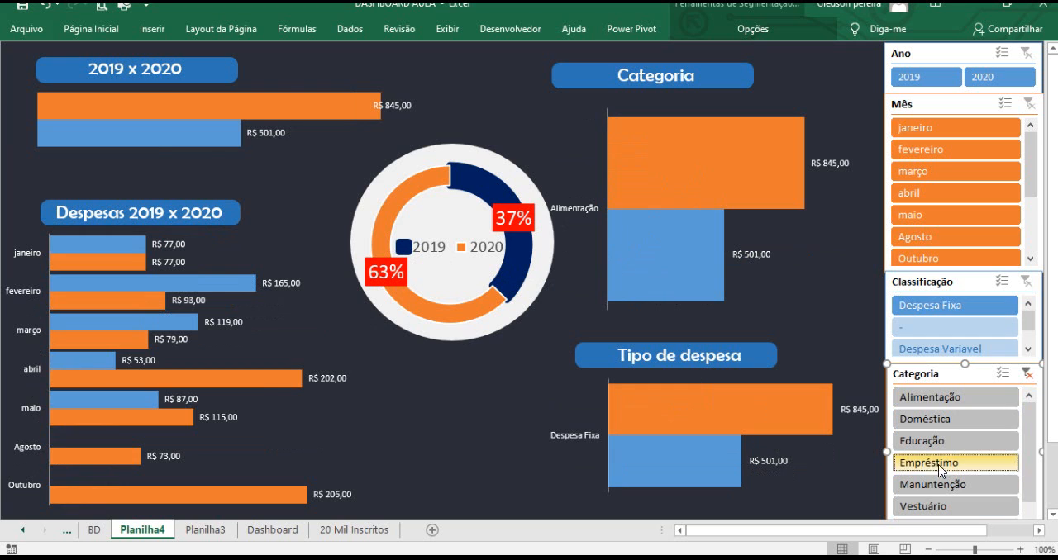
click(948, 488)
click(942, 504)
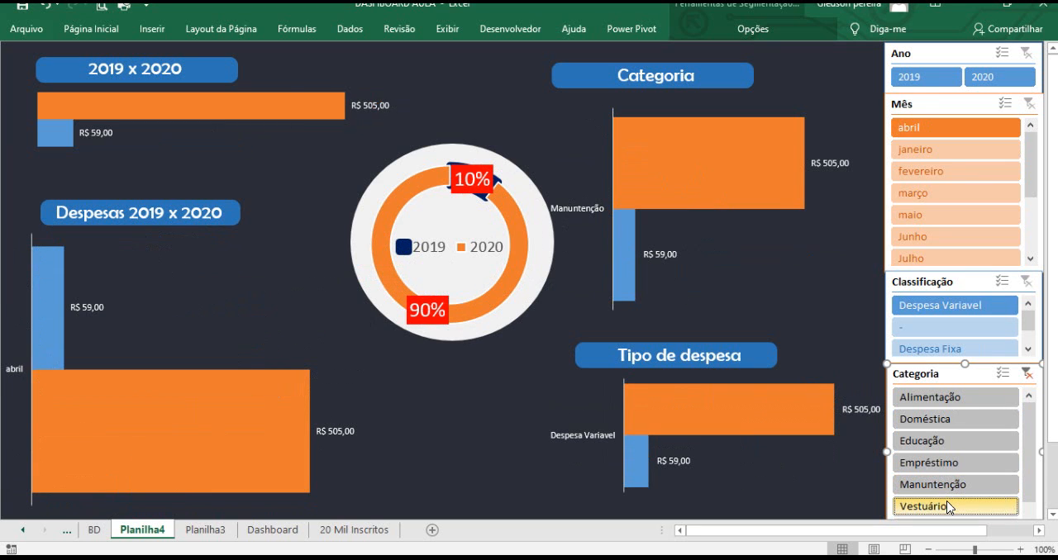
click(929, 398)
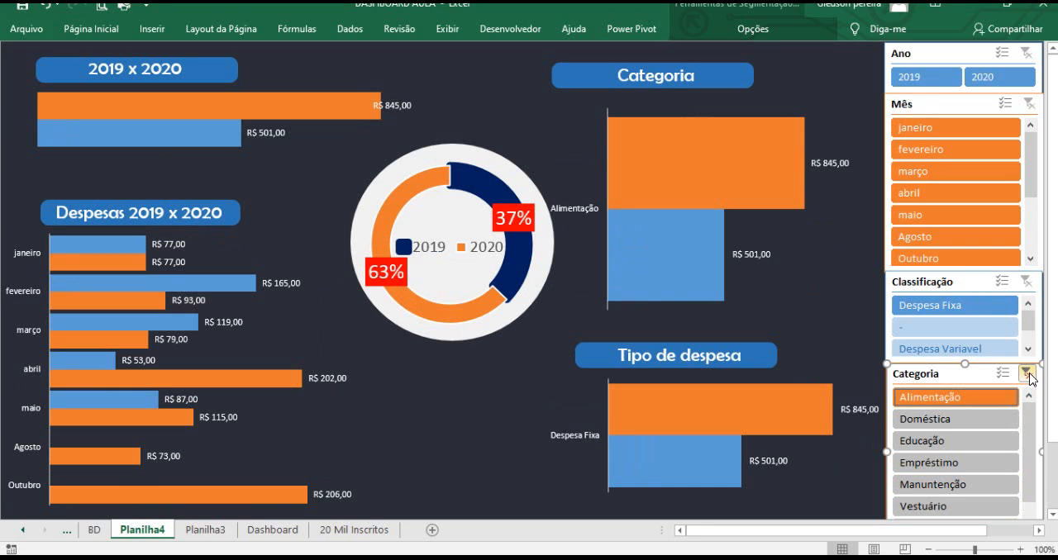
click(1026, 374)
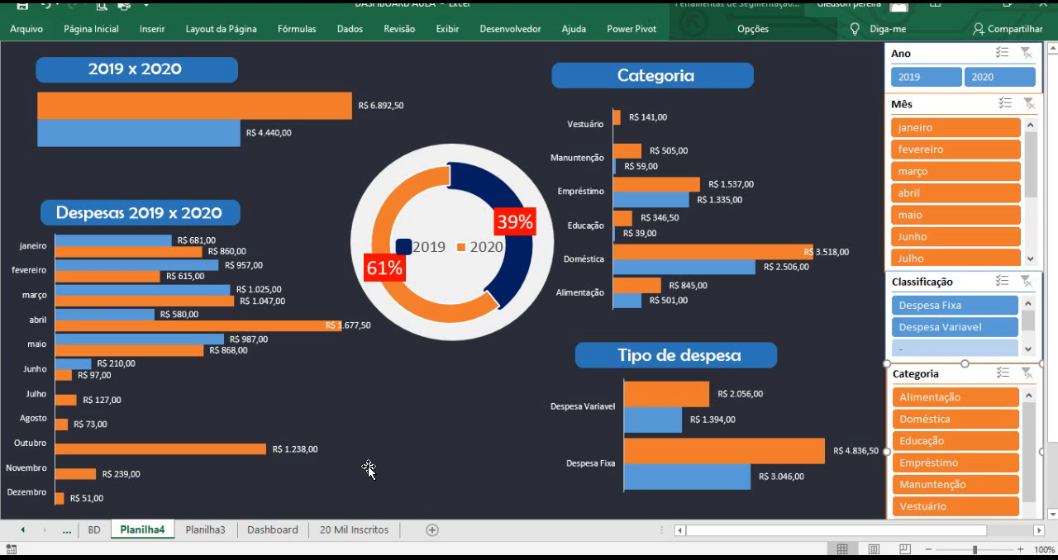
Open the 20 Mil Inscritos sheet.
click(355, 529)
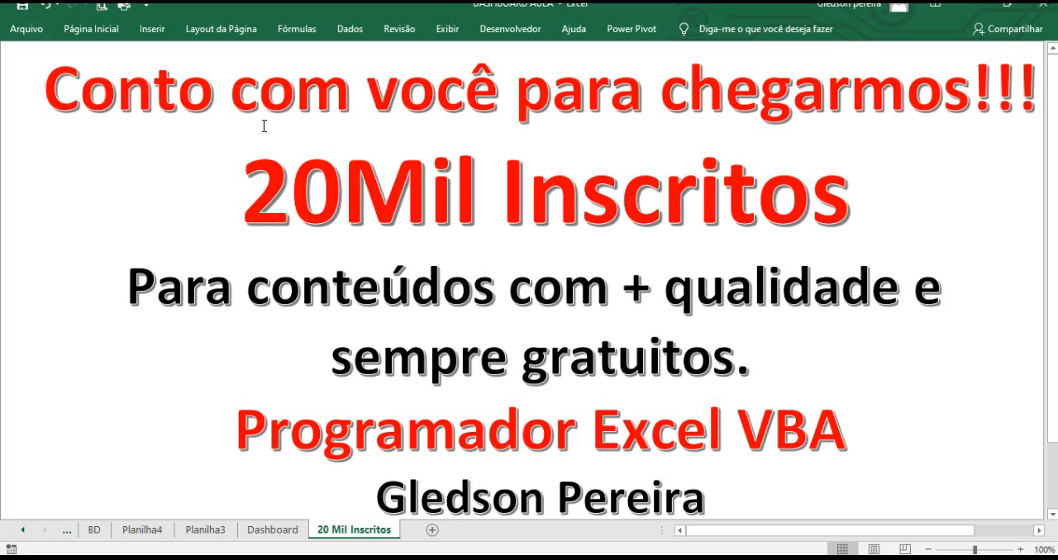